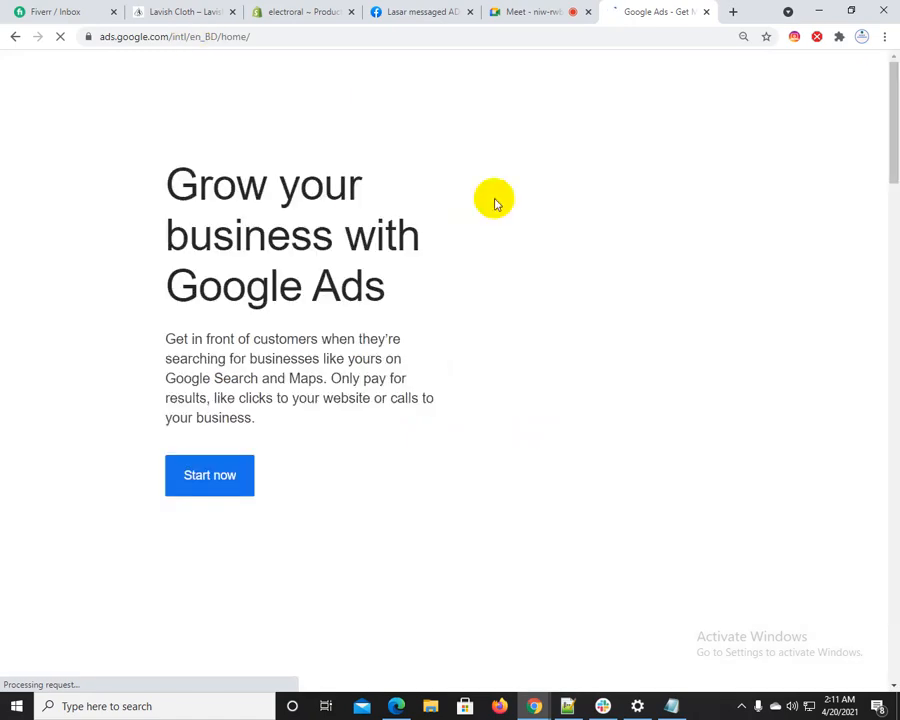
Switch to Notepad++ and replace all the notes with the lines "what is keywords ?" and "paid or free marekting"
{"action": "left_click", "coordinate": [567, 706]}
{"action": "key", "text": "ctrl+a"}
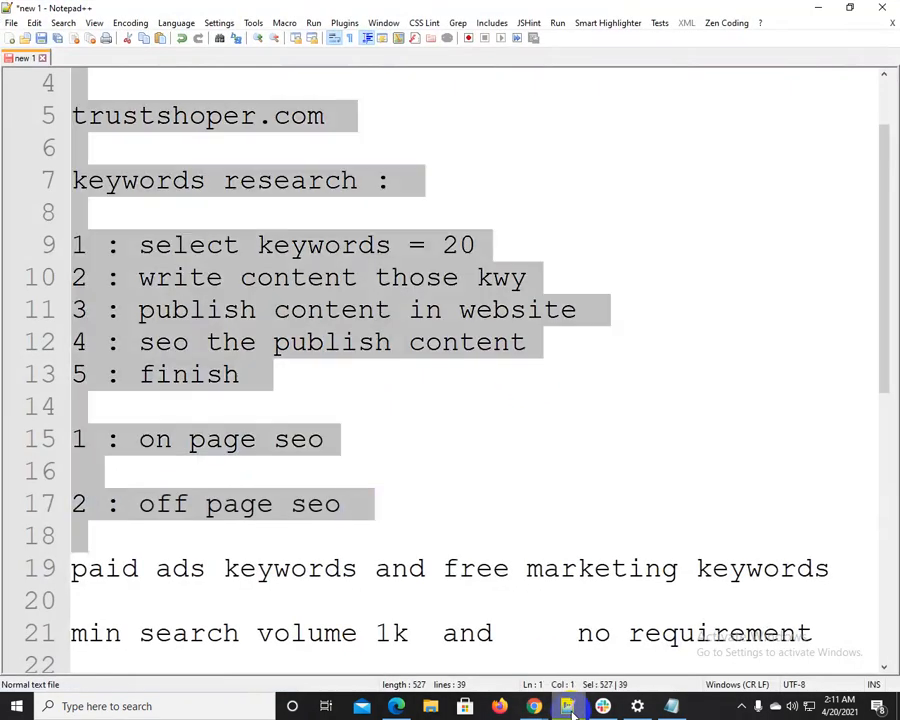
{"action": "key", "text": "Delete"}
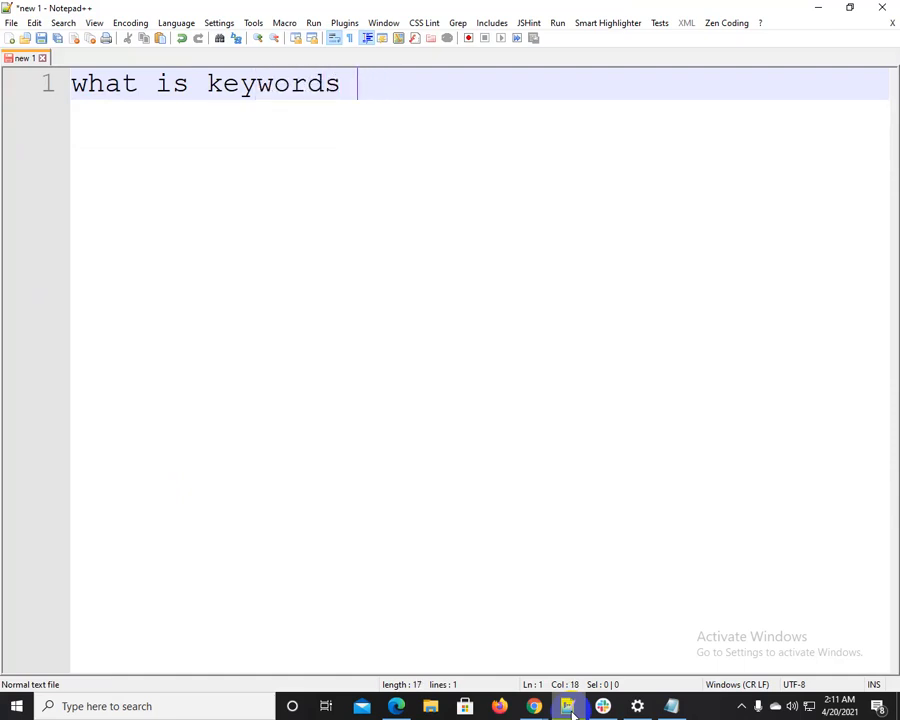
{"action": "type", "text": "?"}
{"action": "key", "text": "Return"}
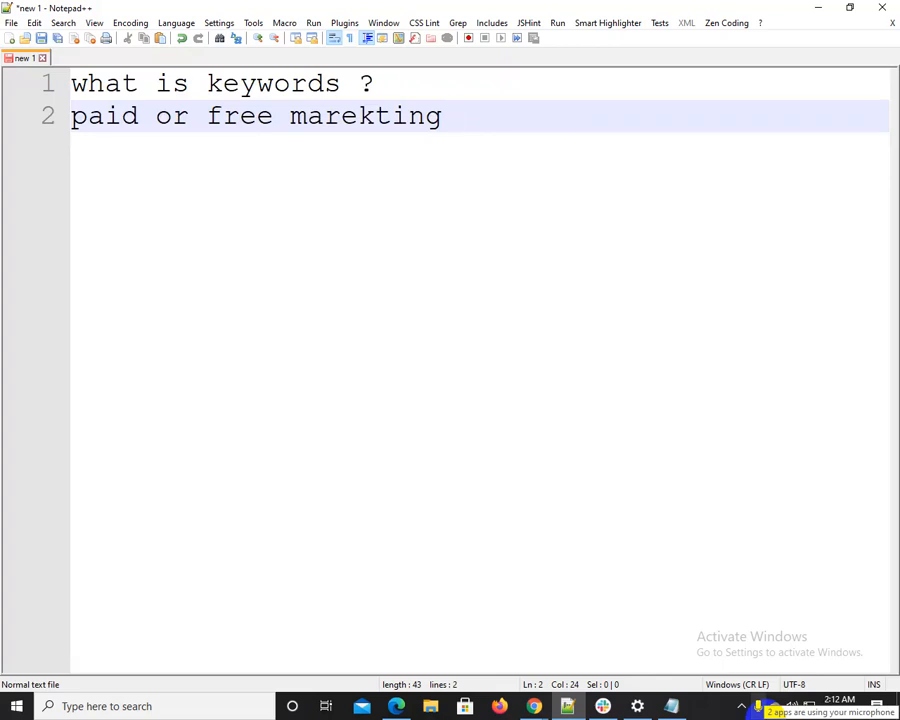
Return to Chrome, sign in to Google Ads and open the Google Ads account listed directly below UV Sterile Pro
{"action": "left_click", "coordinate": [818, 7]}
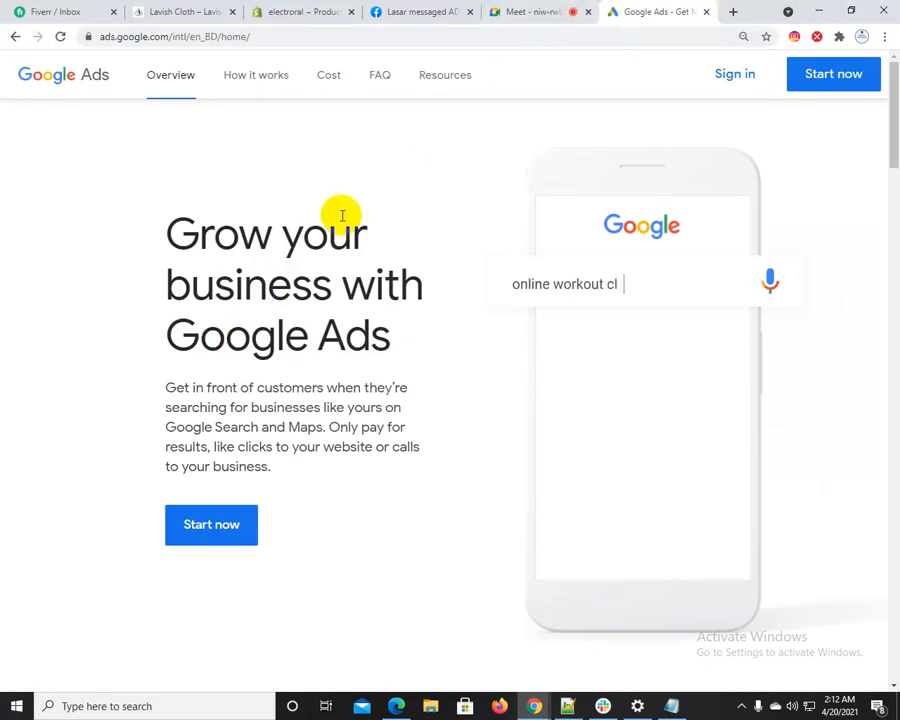
{"action": "left_click", "coordinate": [735, 76]}
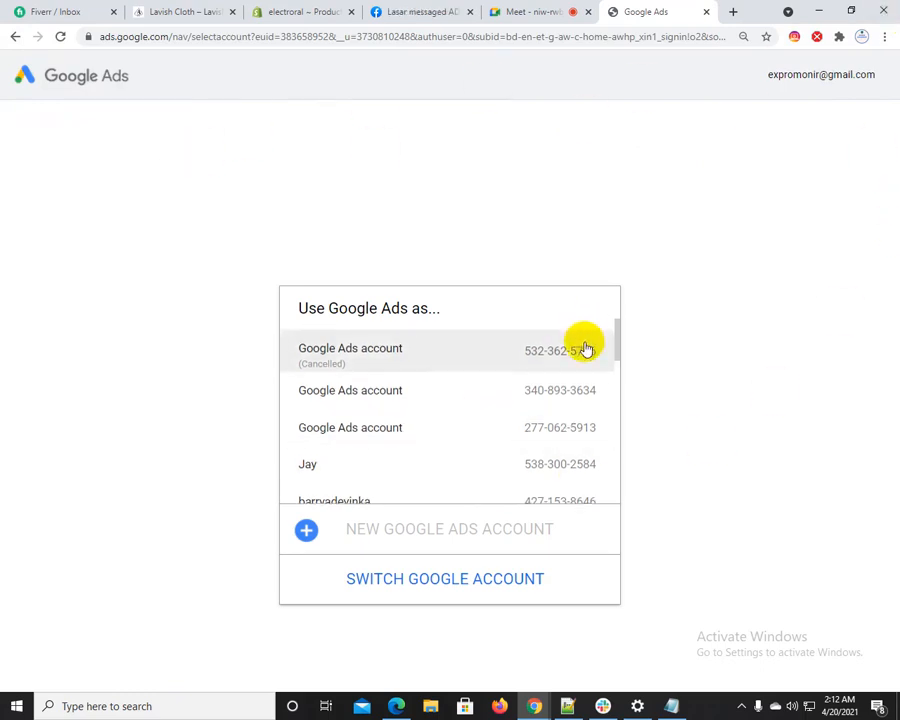
{"action": "scroll", "coordinate": [585, 350], "scroll_direction": "down", "scroll_amount": 5}
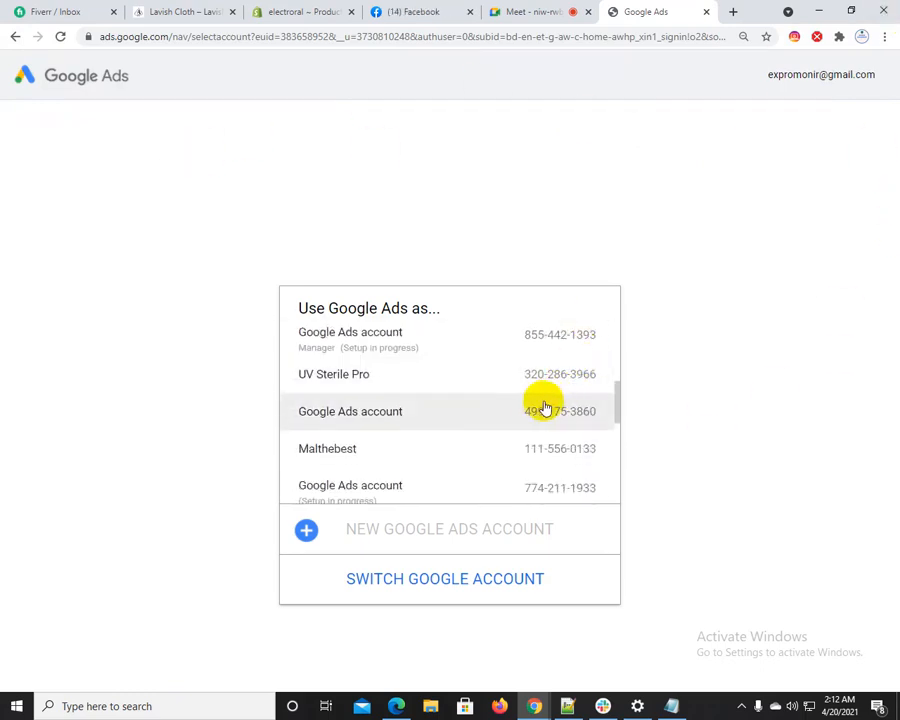
{"action": "left_click", "coordinate": [400, 414]}
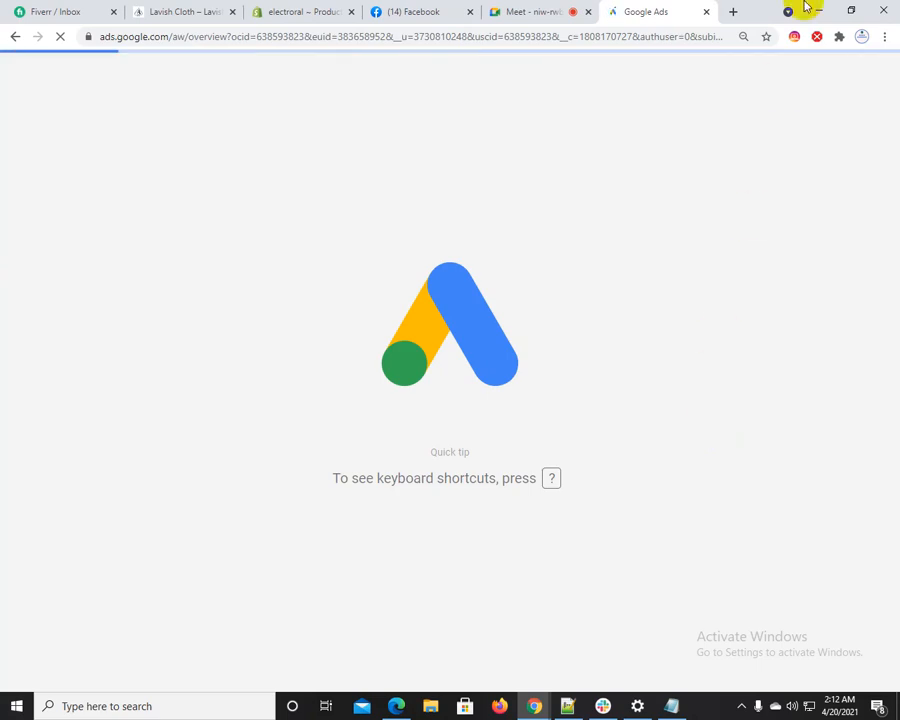
Open trustshoper.com in a new browser tab
{"action": "left_click", "coordinate": [734, 11]}
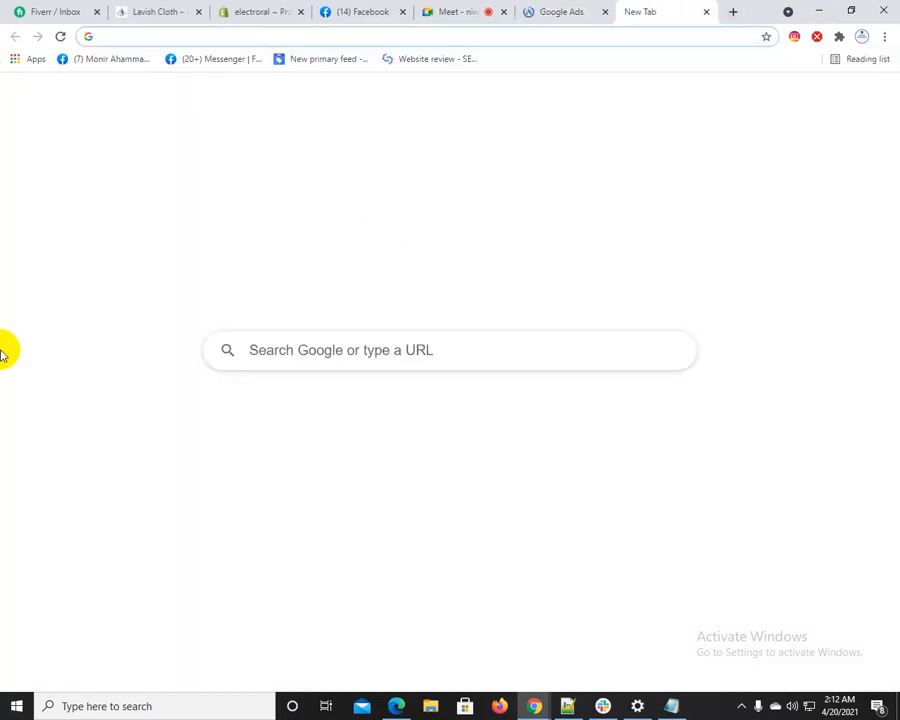
{"action": "type", "text": "tu"}
{"action": "key", "text": "BackSpace"}
{"action": "key", "text": "BackSpace"}
{"action": "type", "text": "ru"}
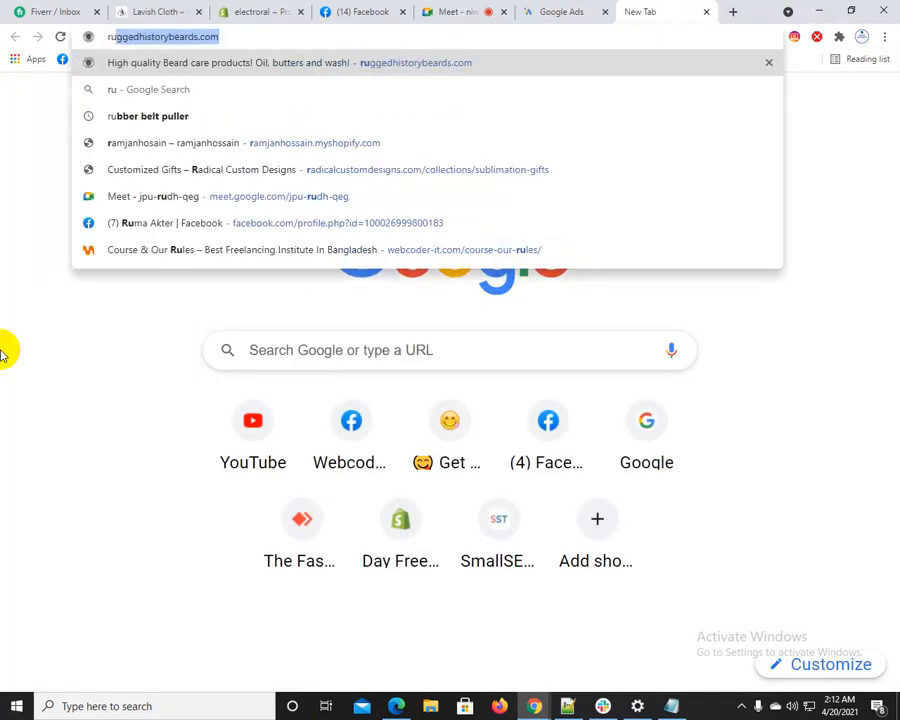
{"action": "key", "text": "BackSpace"}
{"action": "key", "text": "BackSpace"}
{"action": "type", "text": "t"}
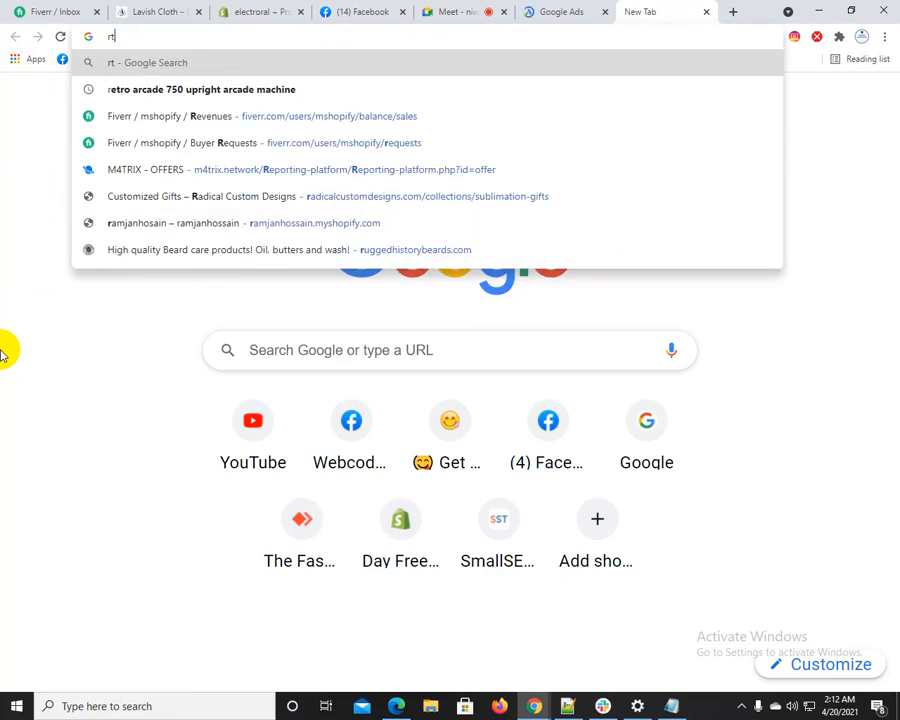
{"action": "key", "text": "BackSpace"}
{"action": "key", "text": "BackSpace"}
{"action": "type", "text": "tru"}
{"action": "key", "text": "Return"}
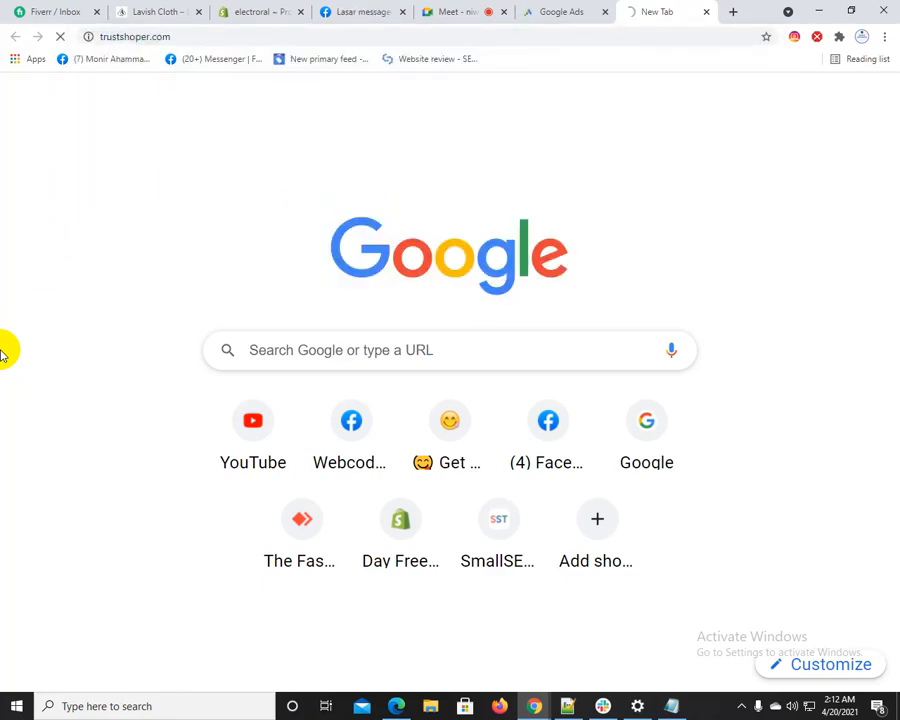
{"action": "left_click", "coordinate": [600, 10]}
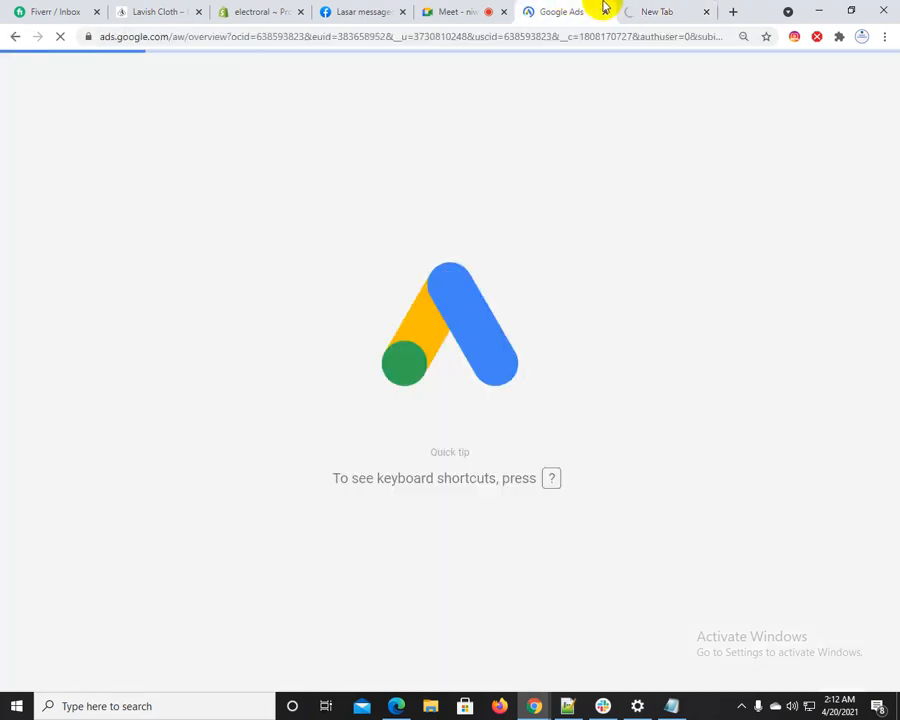
{"action": "left_click", "coordinate": [675, 8]}
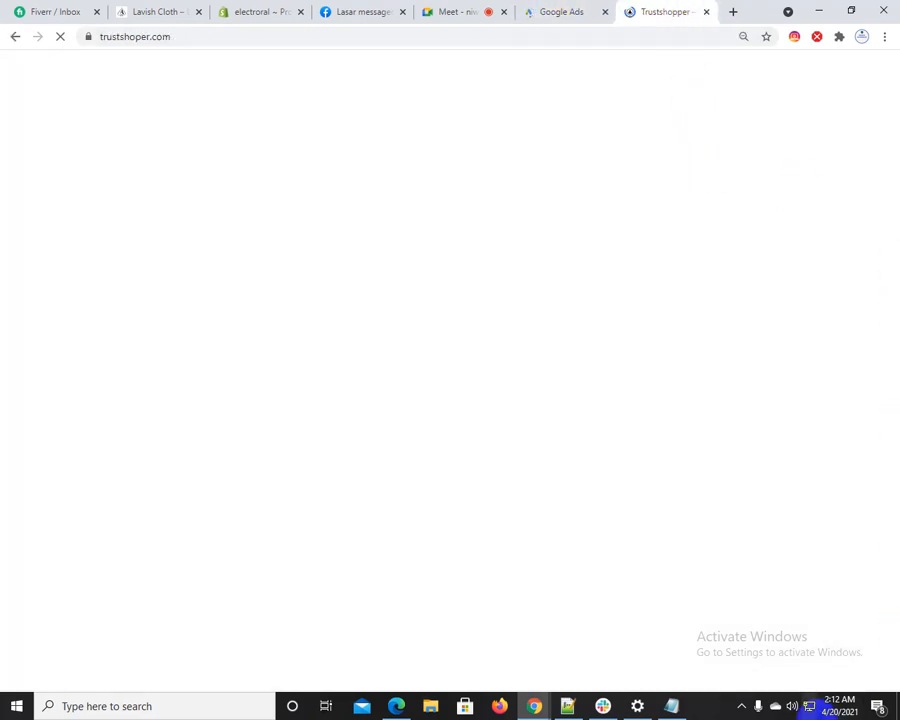
{"action": "mouse_move", "coordinate": [818, 708]}
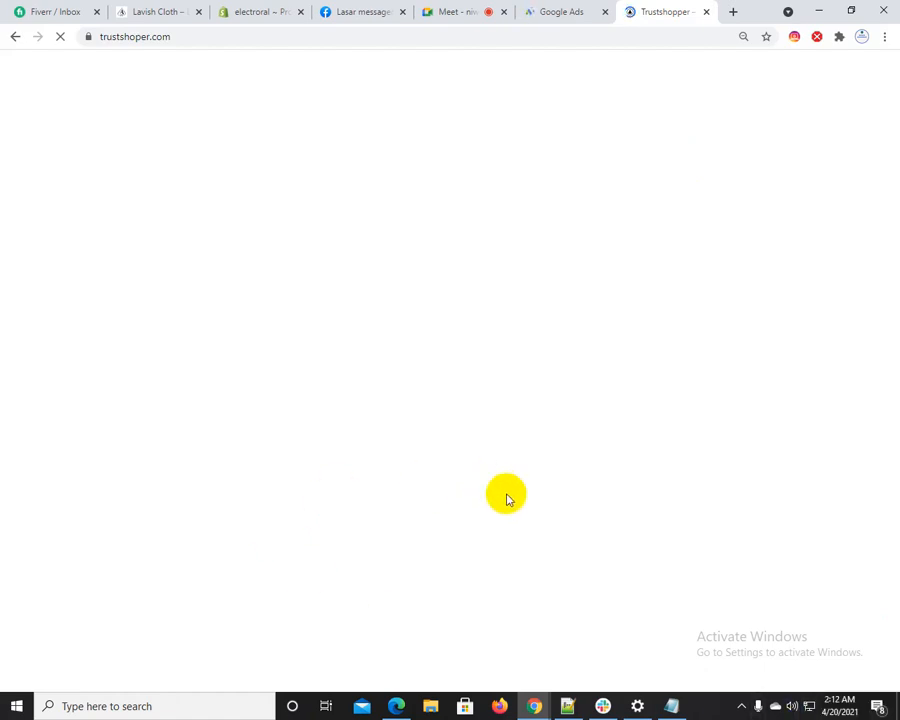
{"action": "left_click", "coordinate": [568, 9]}
{"action": "left_click", "coordinate": [670, 8]}
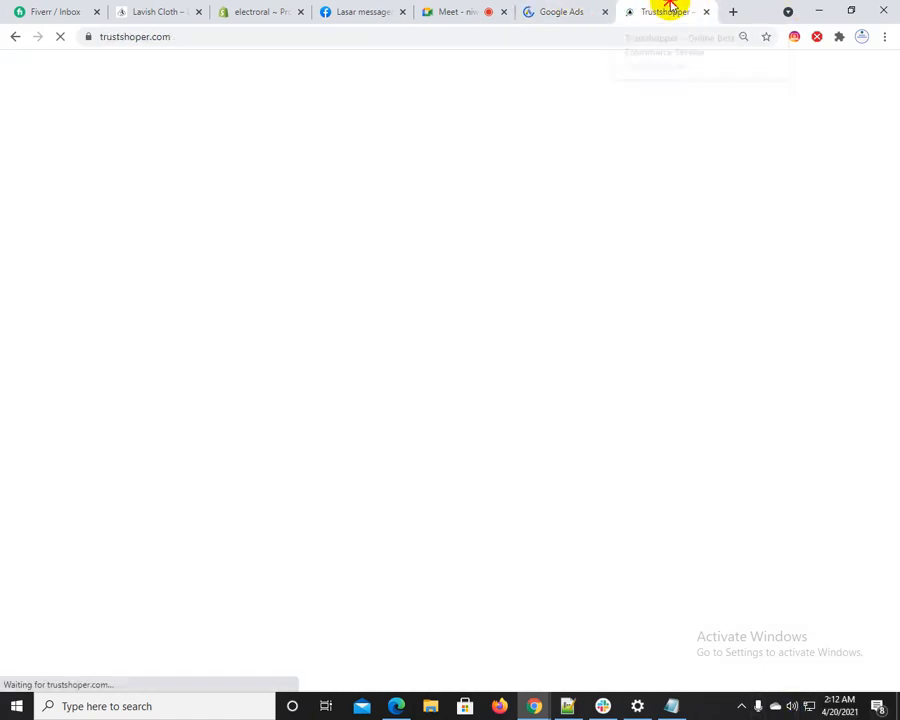
{"action": "scroll", "coordinate": [585, 362], "scroll_direction": "up", "scroll_amount": 1}
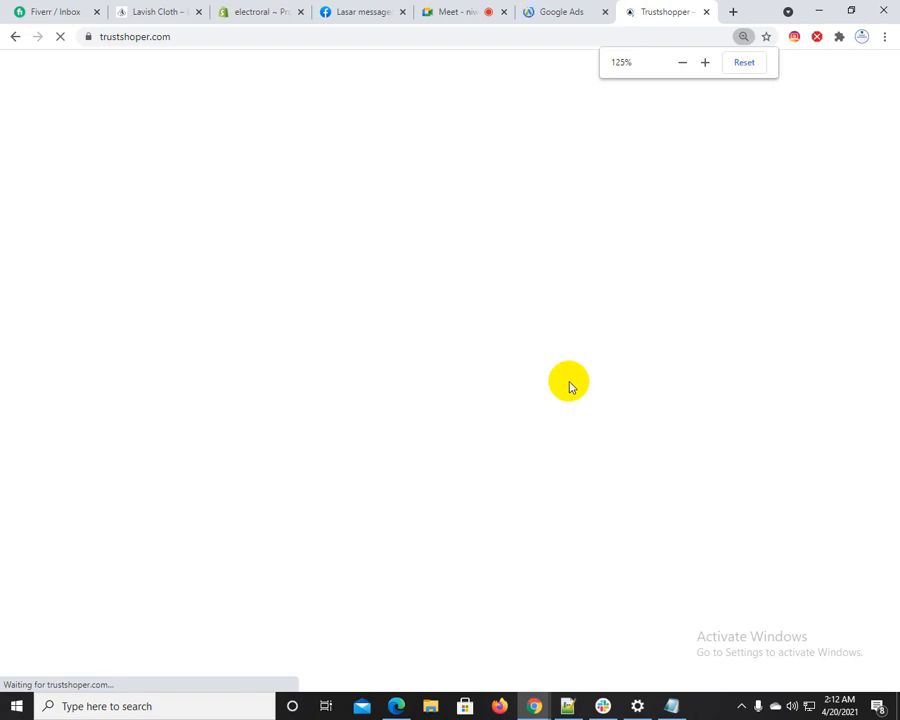
{"action": "left_click", "coordinate": [569, 385]}
{"action": "left_click", "coordinate": [543, 10]}
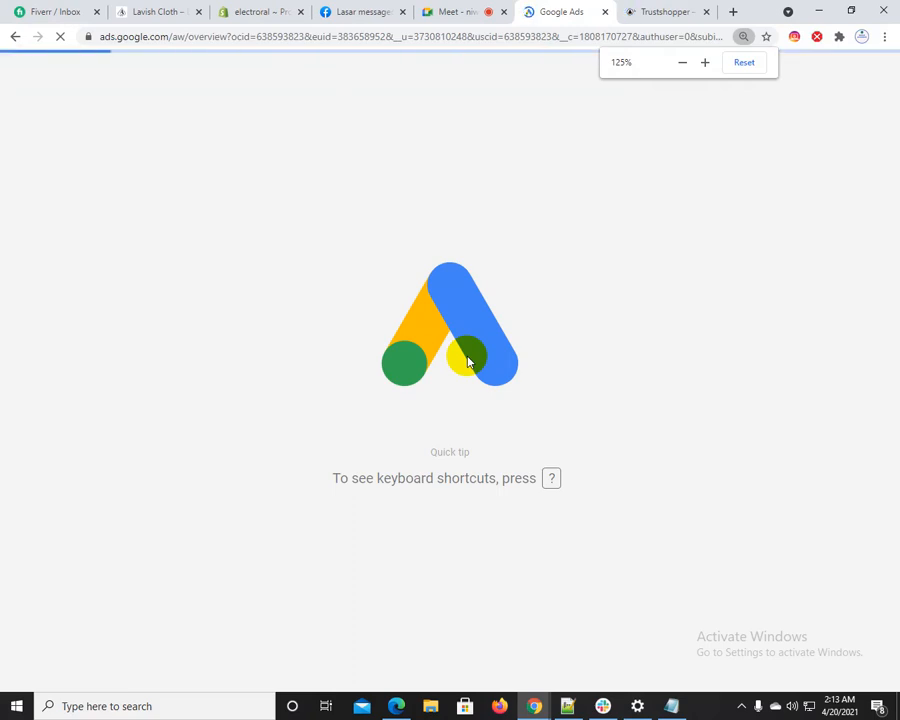
{"action": "left_click", "coordinate": [665, 11]}
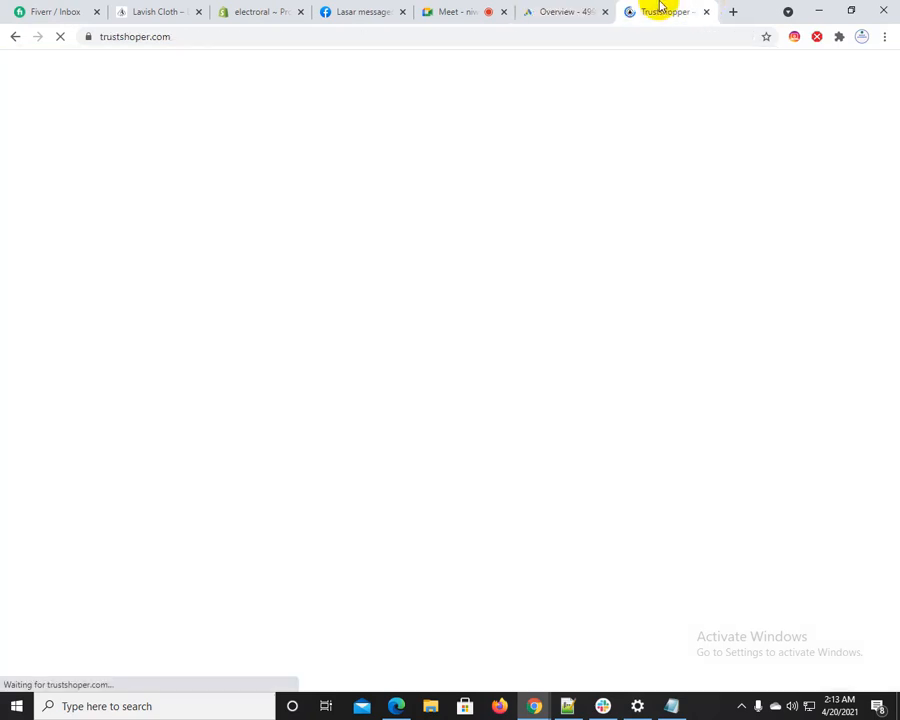
{"action": "left_click", "coordinate": [575, 8]}
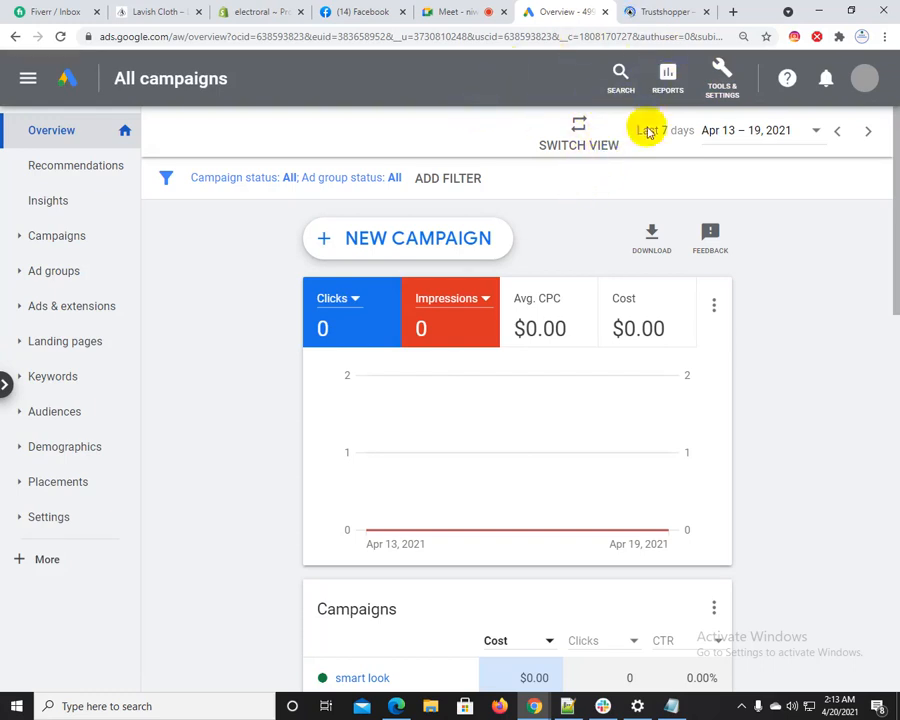
Reduce the page zoom on trustshoper.com and look through the trending products on its home page
{"action": "left_click", "coordinate": [663, 11]}
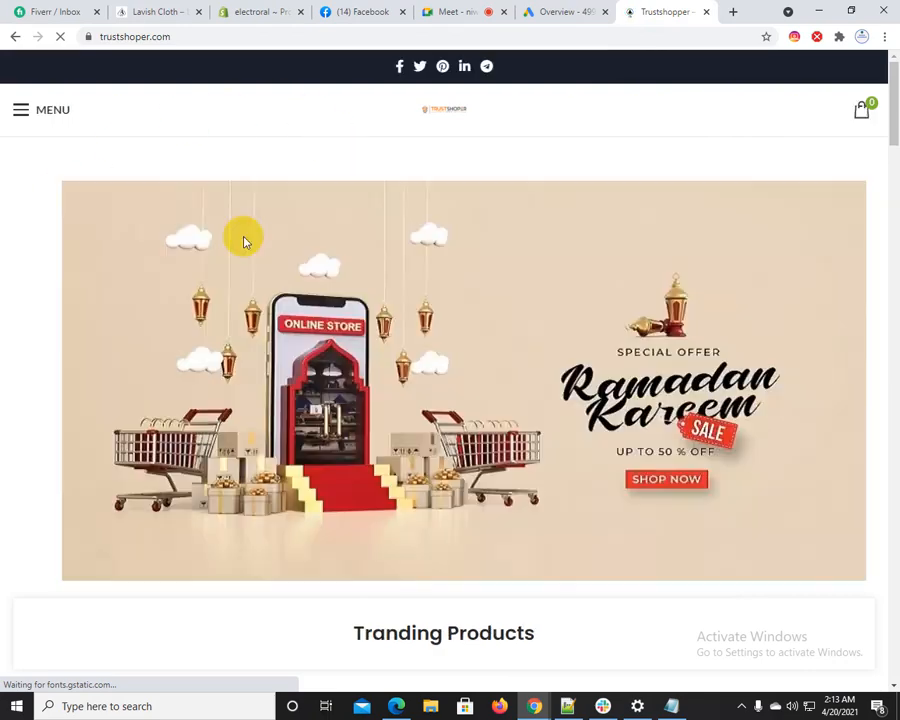
{"action": "key", "text": "ctrl+minus"}
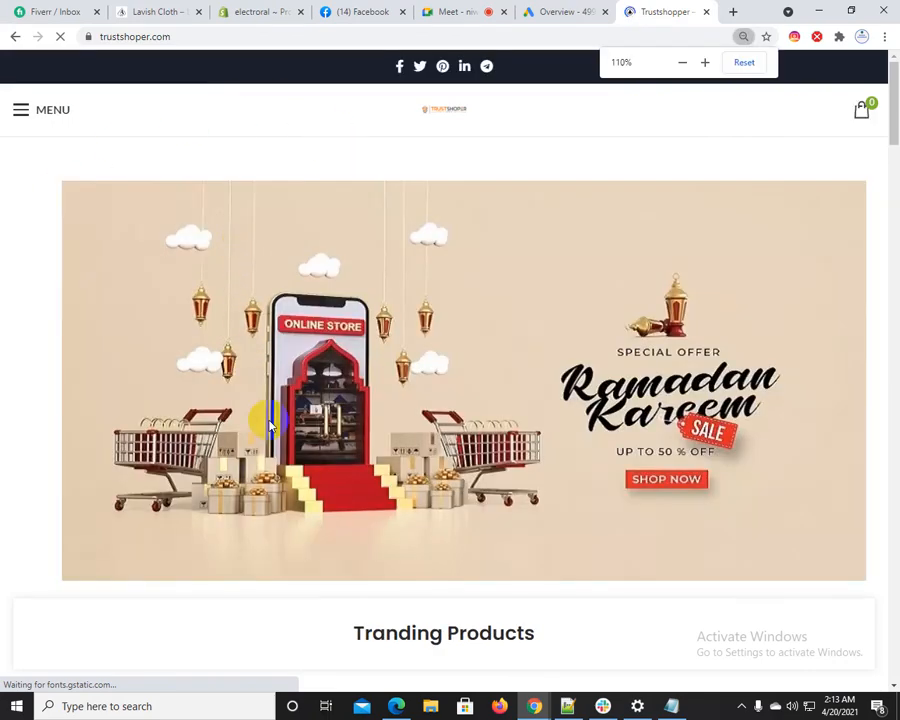
{"action": "scroll", "coordinate": [344, 412], "scroll_direction": "down", "scroll_amount": 5}
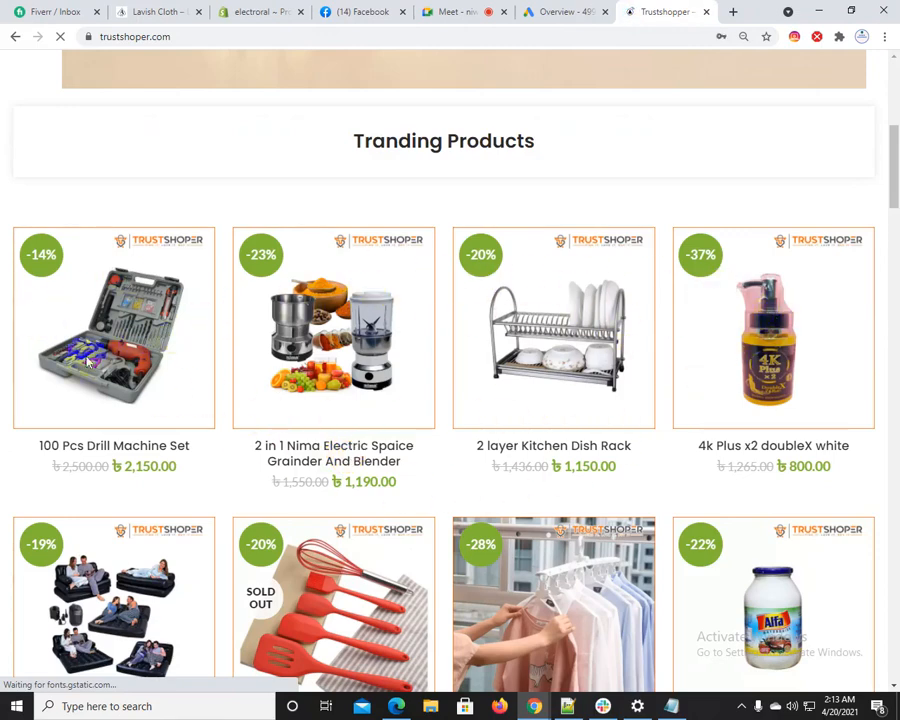
{"action": "scroll", "coordinate": [228, 516], "scroll_direction": "up", "scroll_amount": 2}
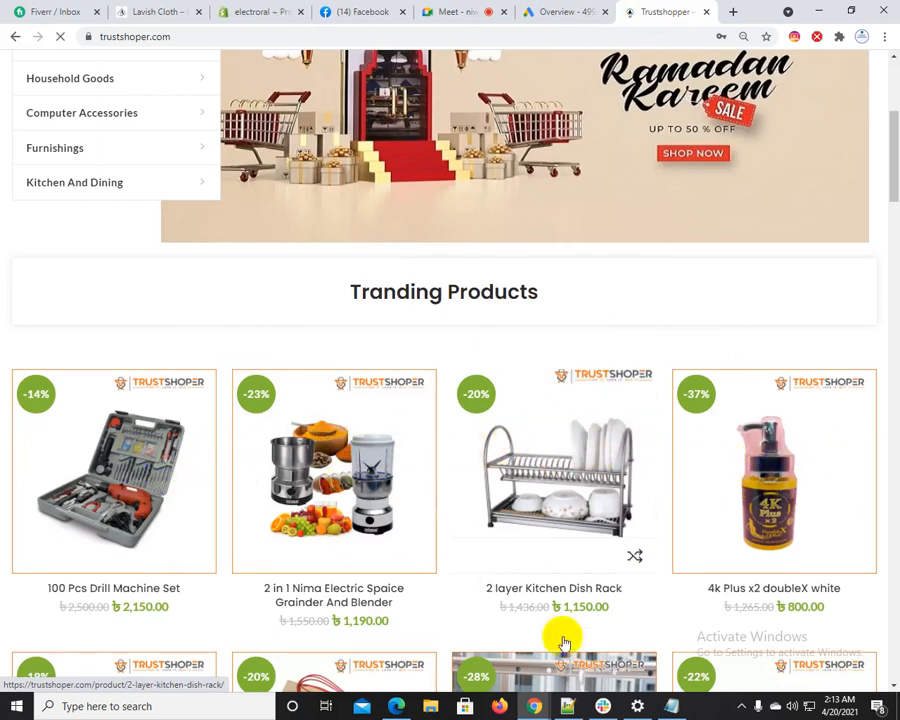
Switch to Notepad++ and add a dotted separator line below the "paid or free marekting" line, followed by a new line
{"action": "left_click", "coordinate": [567, 705]}
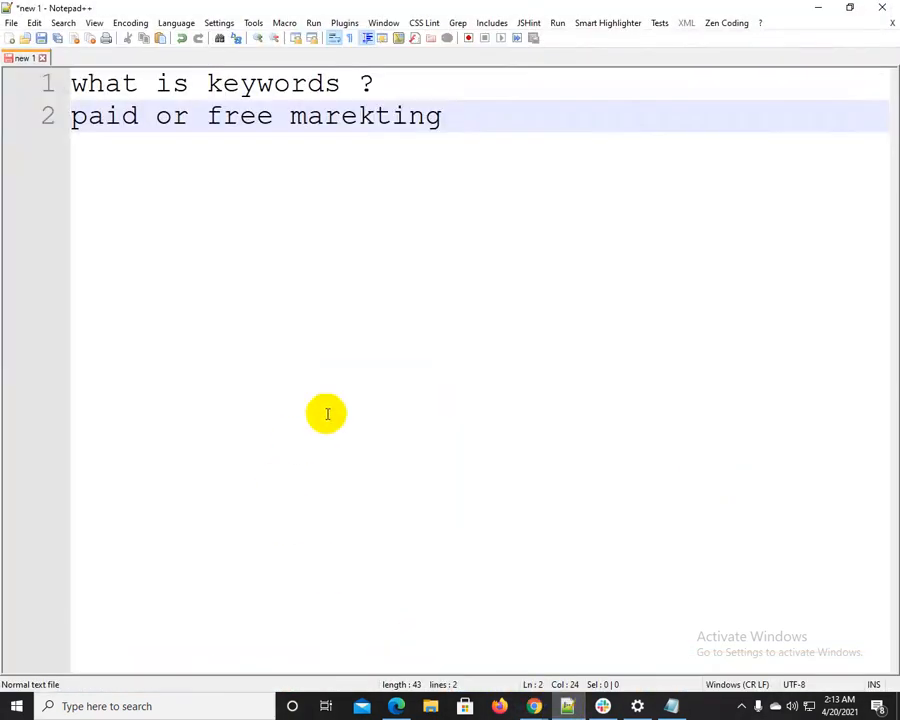
{"action": "key", "text": "Return"}
{"action": "key", "text": "Return"}
{"action": "key", "text": "BackSpace"}
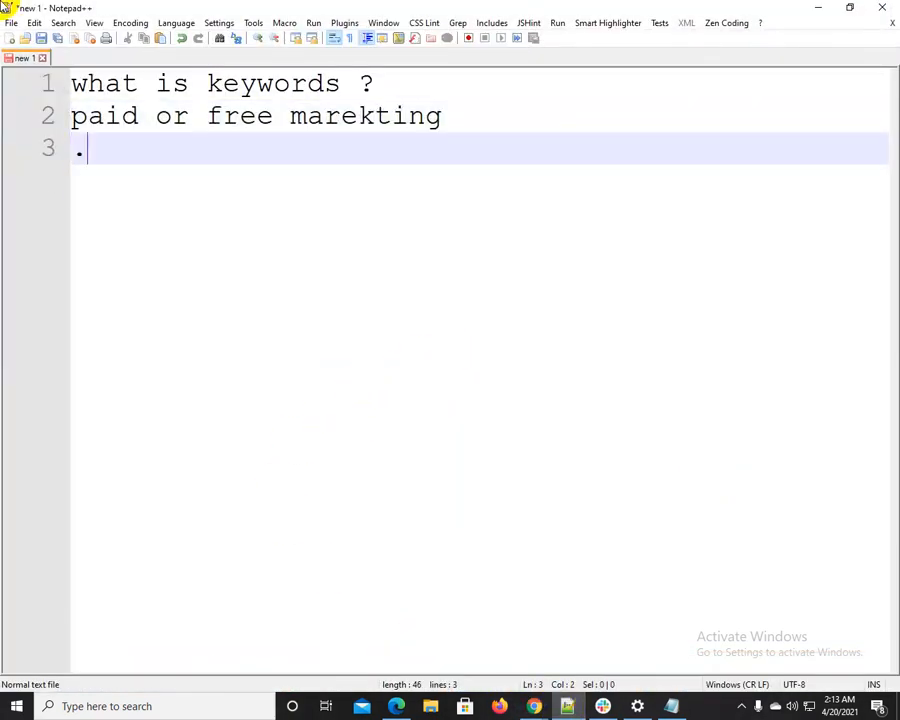
{"action": "key", "text": "Return"}
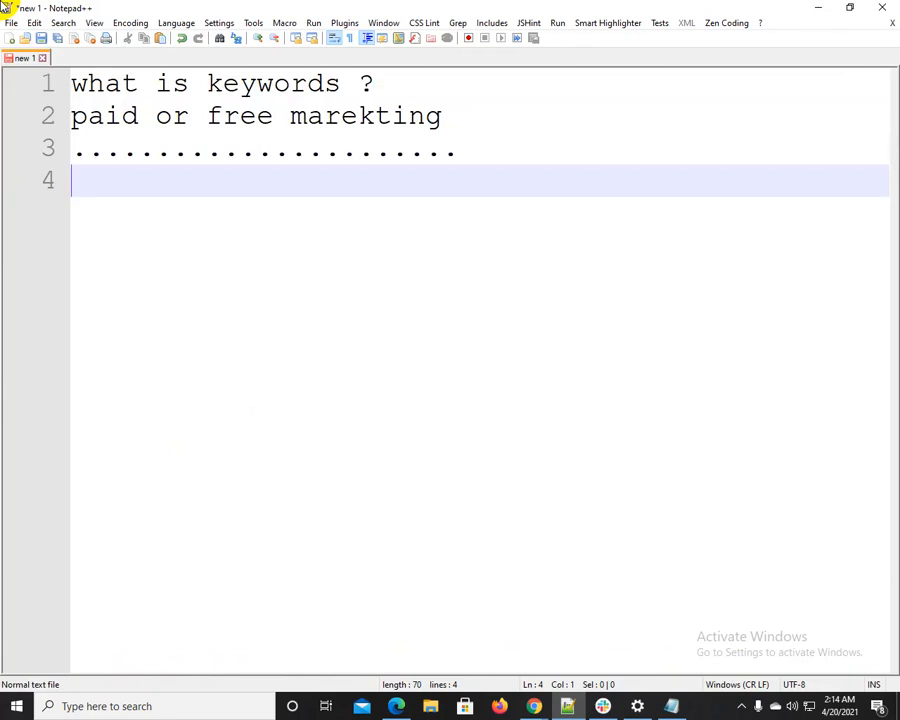
Return to Chrome and open google.com in a new tab
{"action": "left_click", "coordinate": [819, 7]}
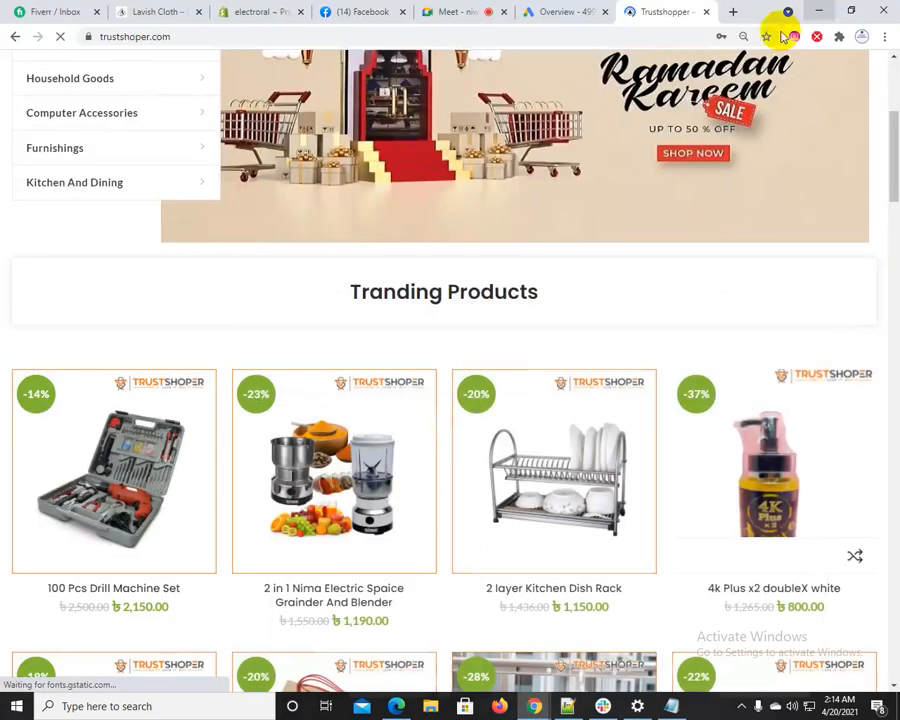
{"action": "left_click", "coordinate": [730, 12]}
{"action": "type", "text": "g"}
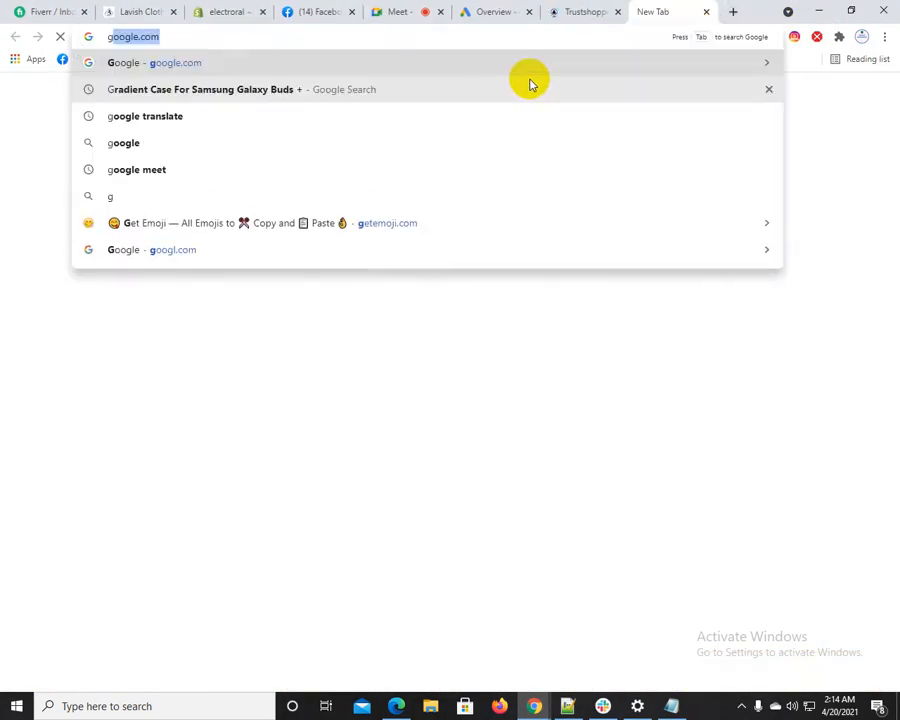
{"action": "key", "text": "Return"}
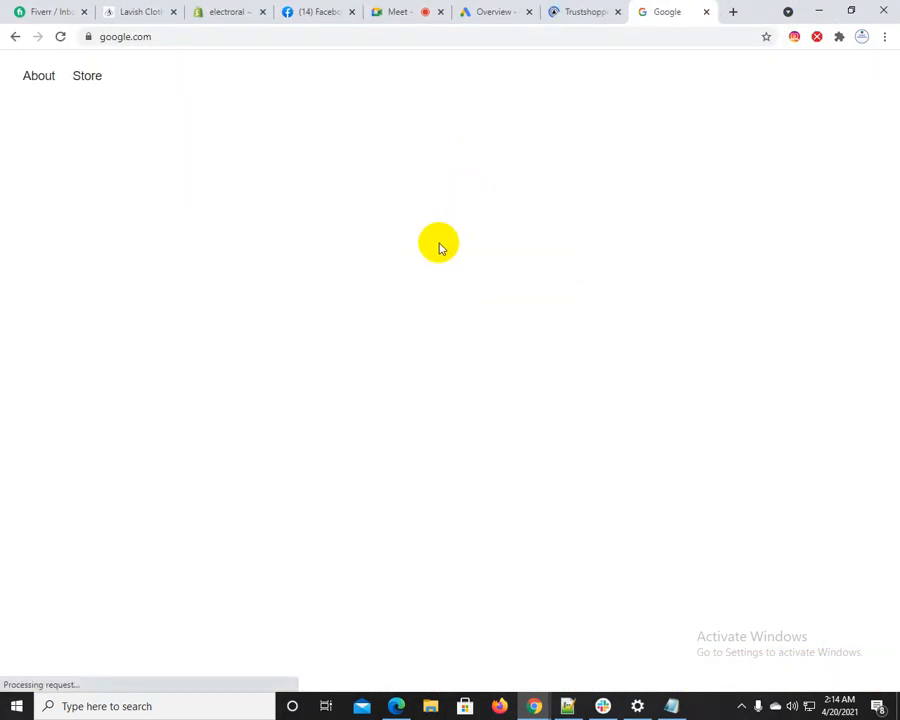
{"action": "left_click", "coordinate": [399, 11]}
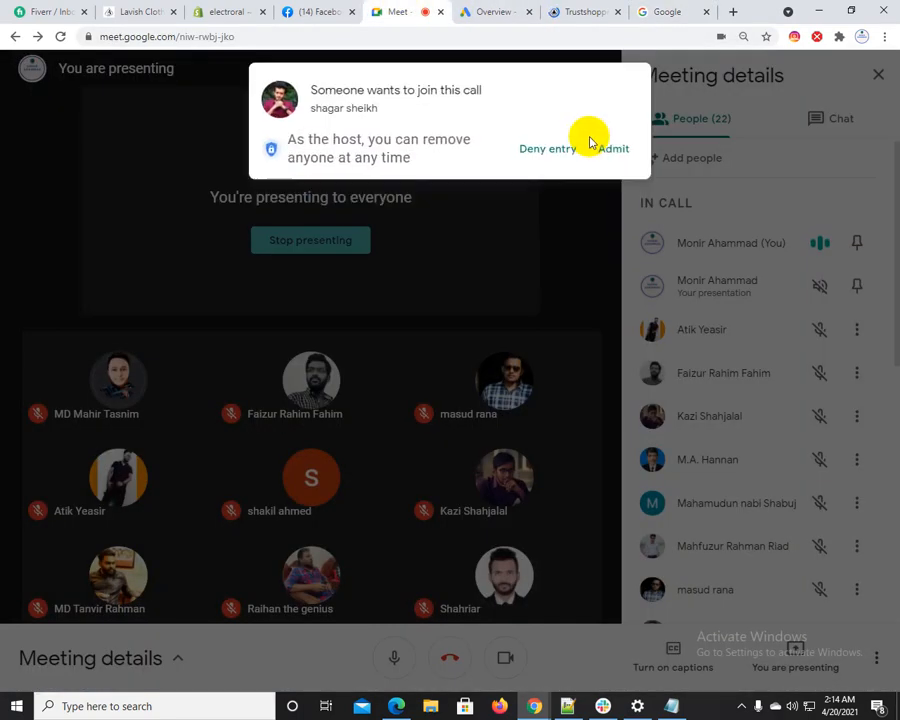
{"action": "left_click", "coordinate": [613, 150]}
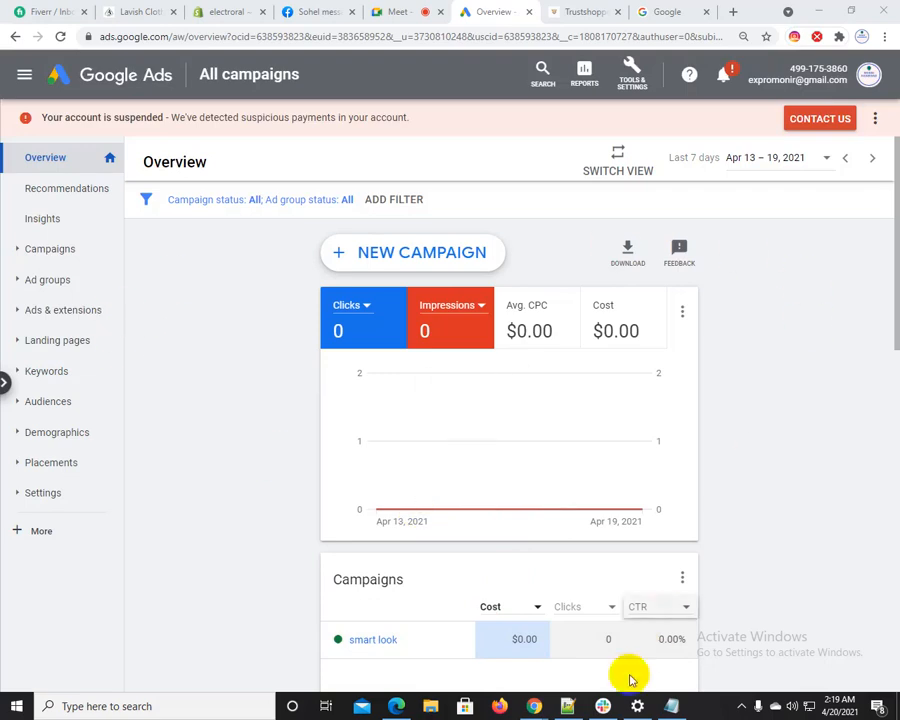
{"action": "left_click", "coordinate": [568, 706]}
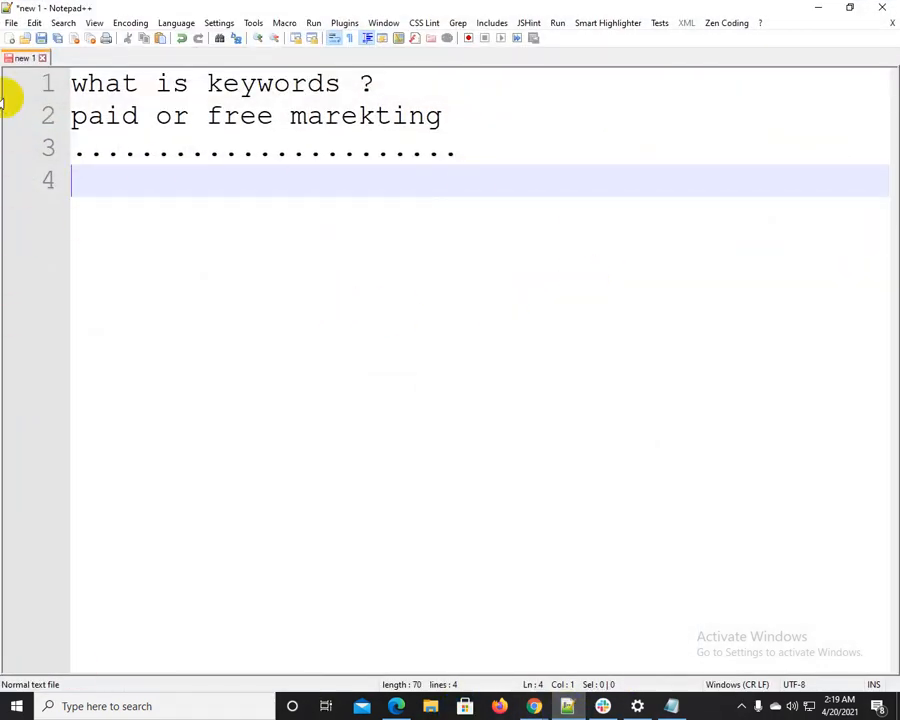
{"action": "left_click", "coordinate": [818, 8]}
Search Google for "mobile headphone" in the open google.com tab
{"action": "left_click", "coordinate": [675, 10]}
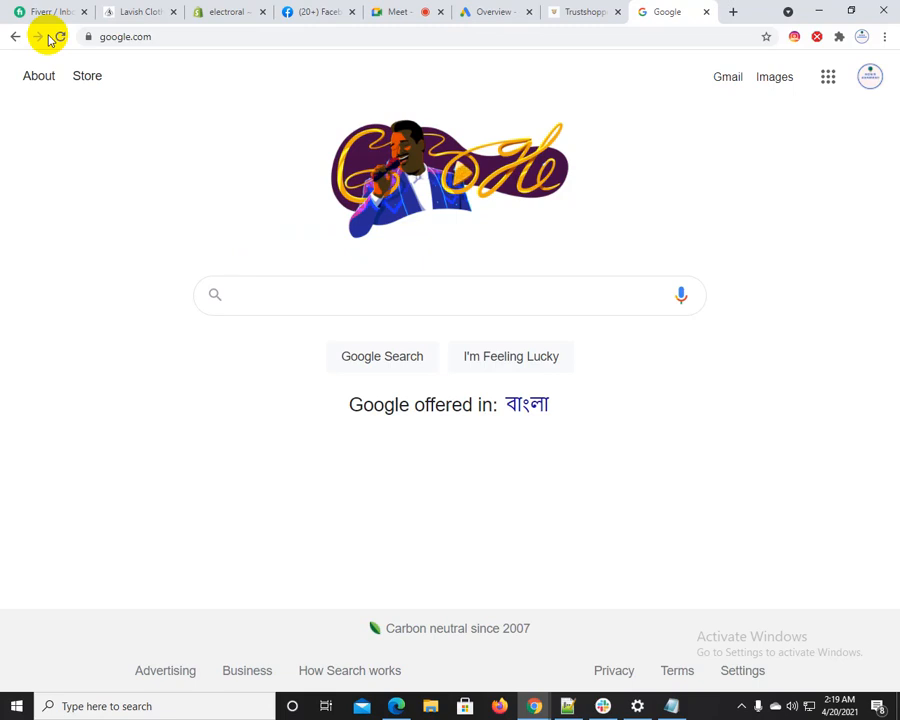
{"action": "type", "text": "mobile headpho"}
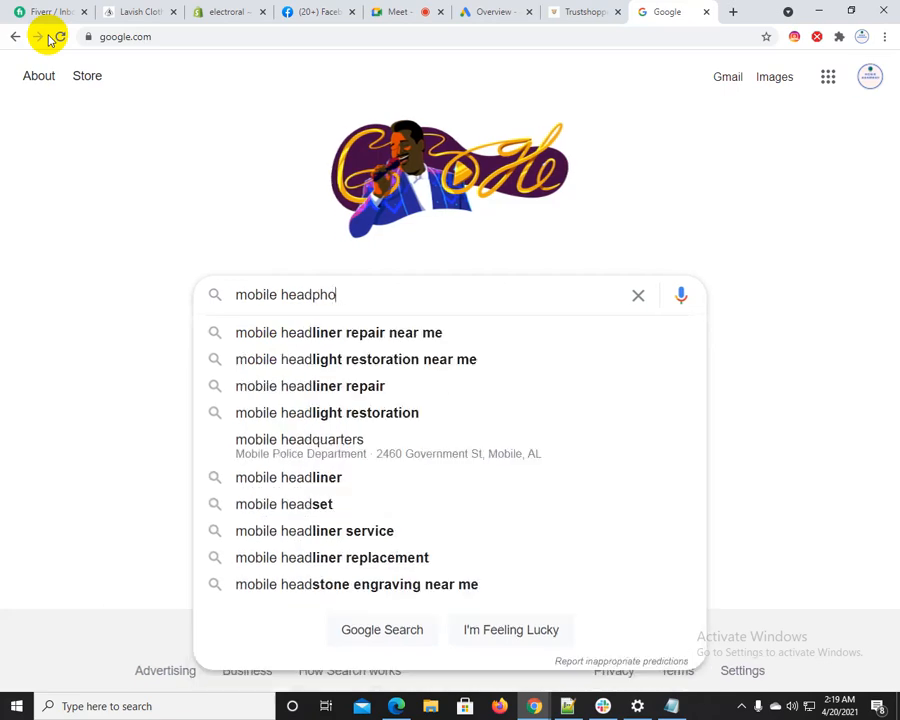
{"action": "type", "text": "ne"}
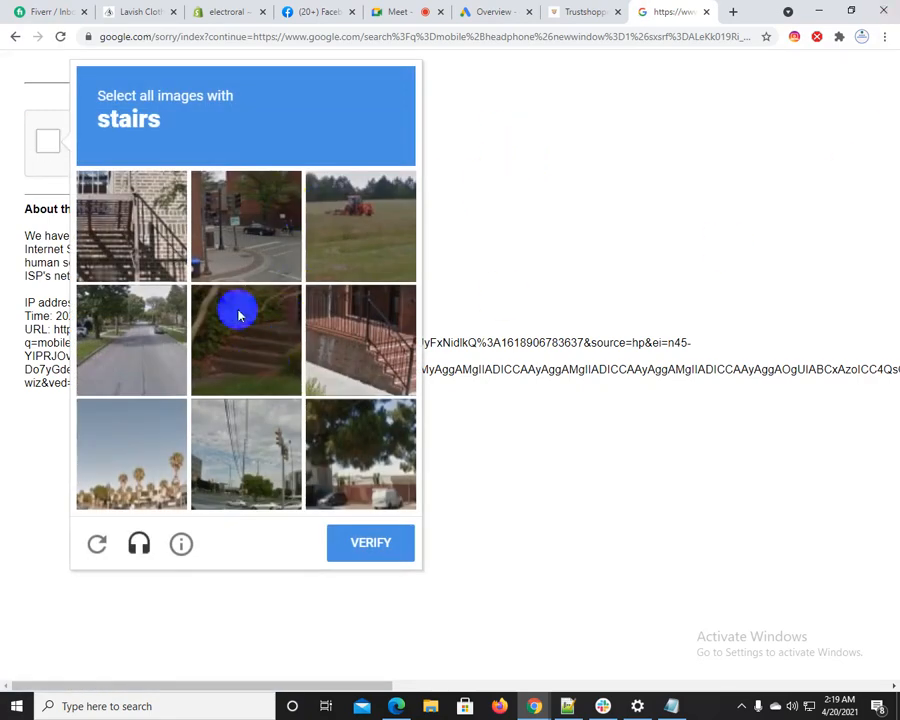
Complete the image verification by selecting the three pictures that contain stairs and submitting them
{"action": "left_click", "coordinate": [106, 227]}
{"action": "left_click", "coordinate": [221, 311]}
{"action": "left_click", "coordinate": [338, 354]}
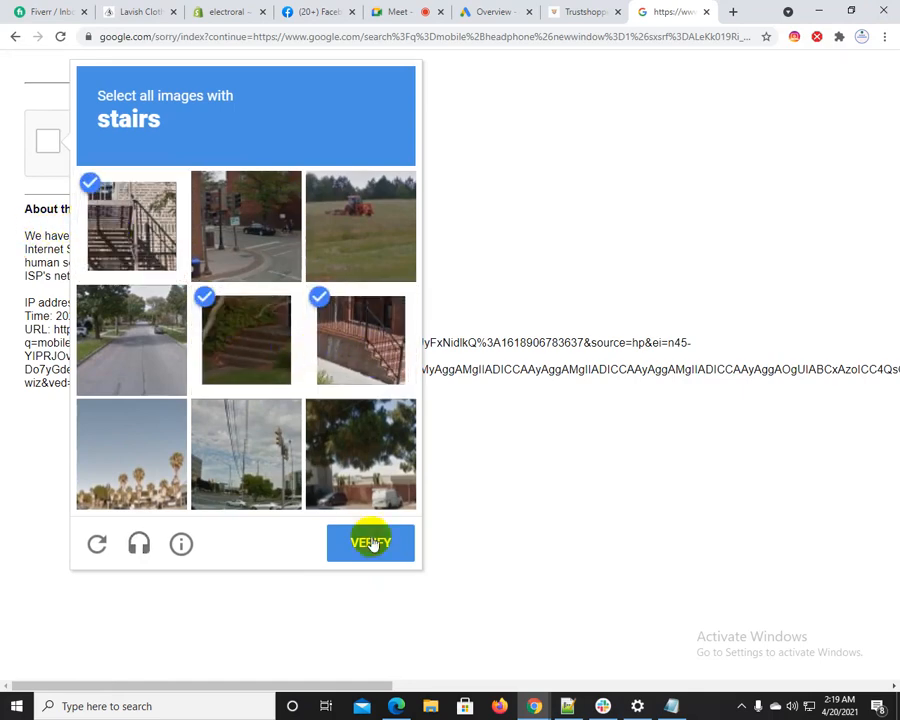
{"action": "left_click", "coordinate": [372, 550]}
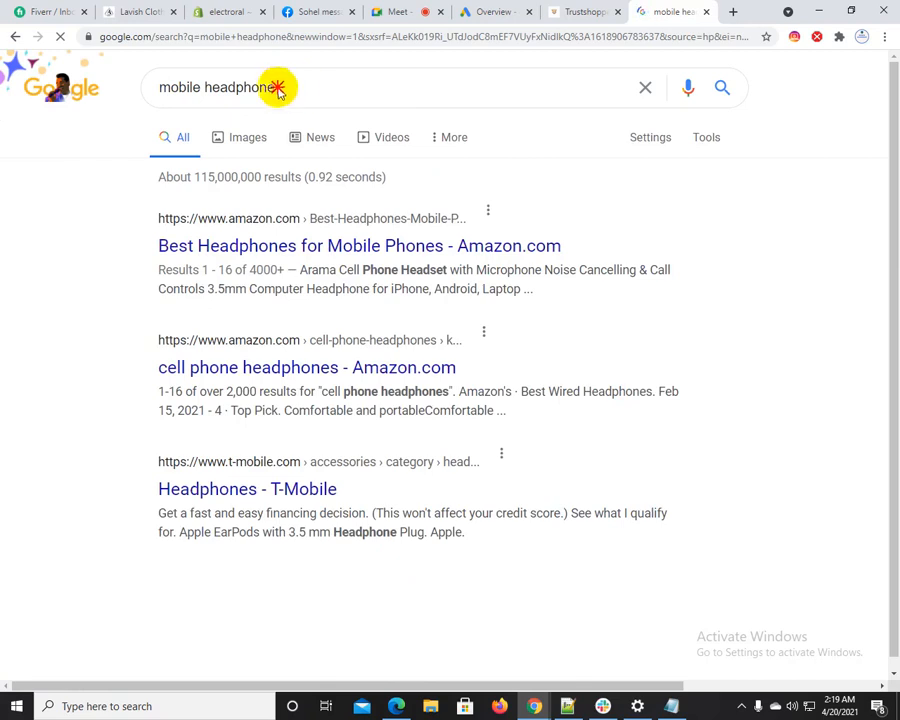
Look through the Google results for "mobile headphone", from the Amazon listings down to the product and store results
{"action": "left_click_drag", "start_coordinate": [277, 87], "coordinate": [171, 86]}
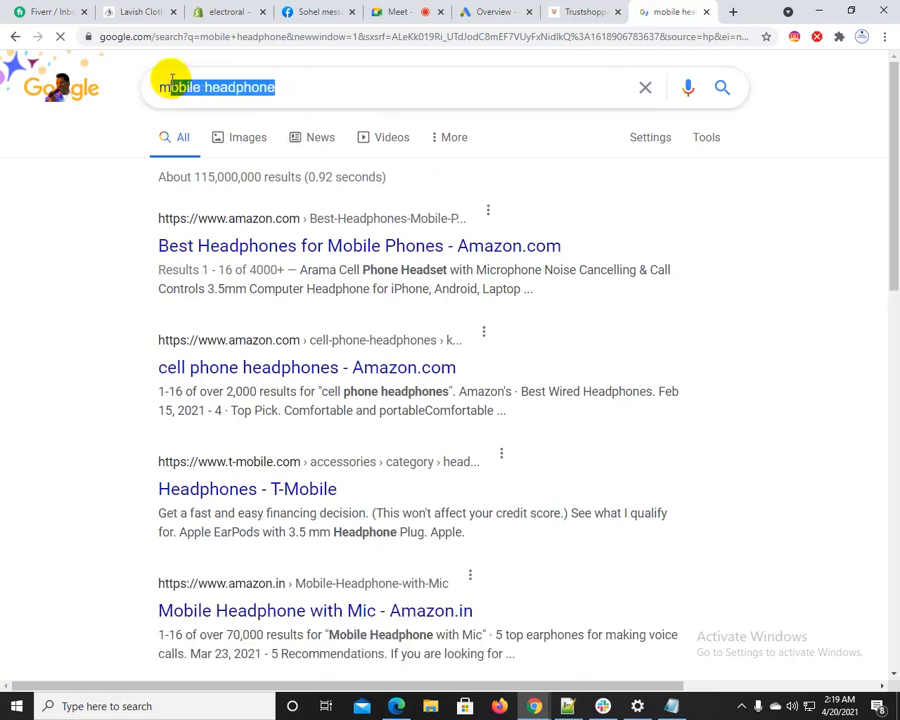
{"action": "left_click", "coordinate": [163, 172]}
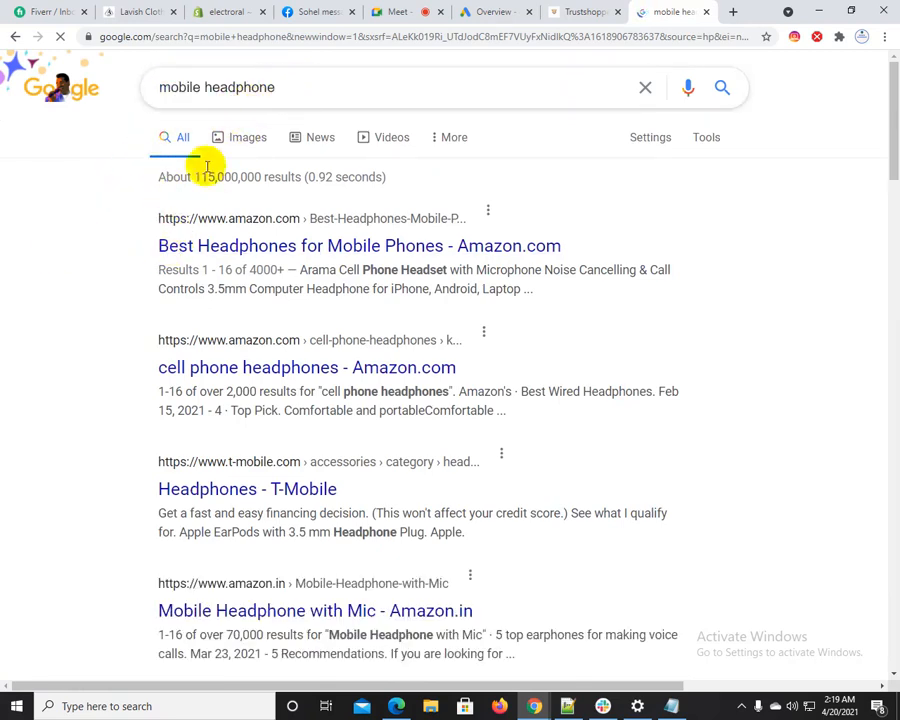
{"action": "scroll", "coordinate": [333, 370], "scroll_direction": "down", "scroll_amount": 2}
{"action": "scroll", "coordinate": [333, 370], "scroll_direction": "down", "scroll_amount": 15}
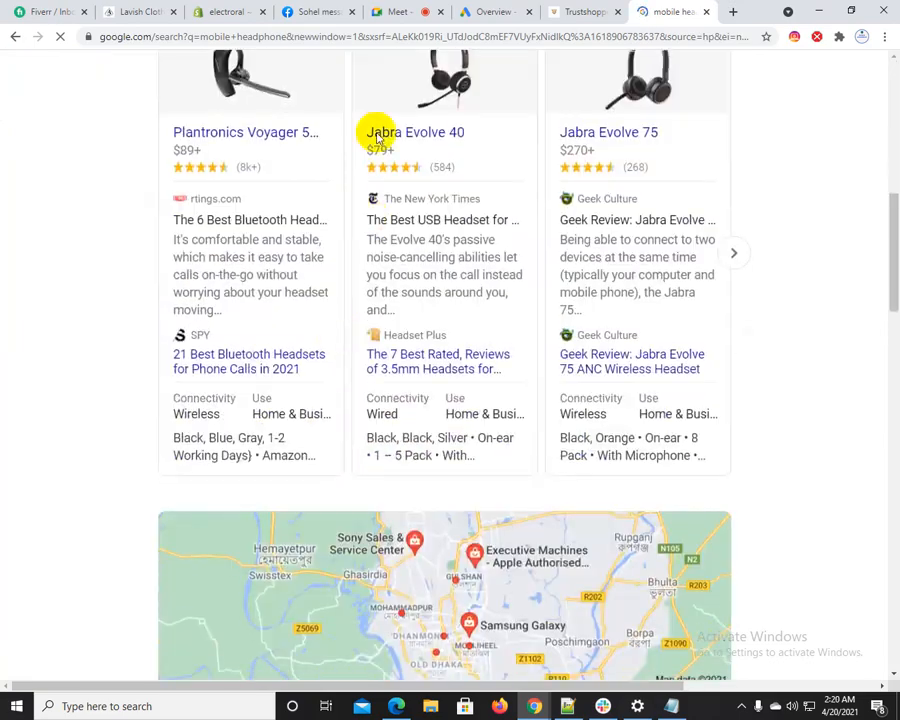
{"action": "scroll", "coordinate": [291, 568], "scroll_direction": "down", "scroll_amount": 7}
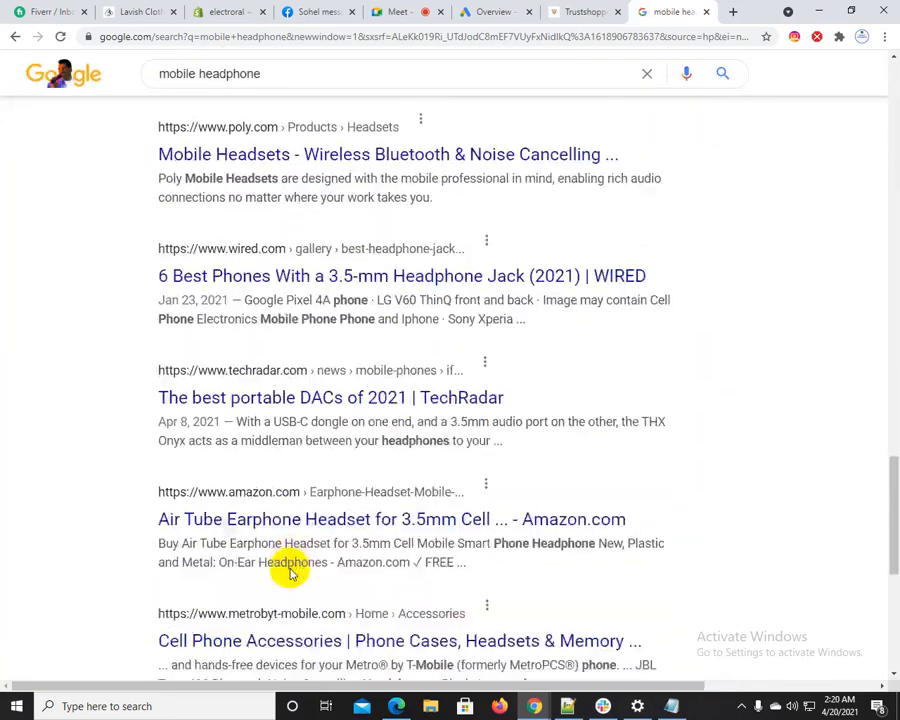
{"action": "scroll", "coordinate": [291, 568], "scroll_direction": "up", "scroll_amount": 8}
{"action": "scroll", "coordinate": [291, 568], "scroll_direction": "up", "scroll_amount": 20}
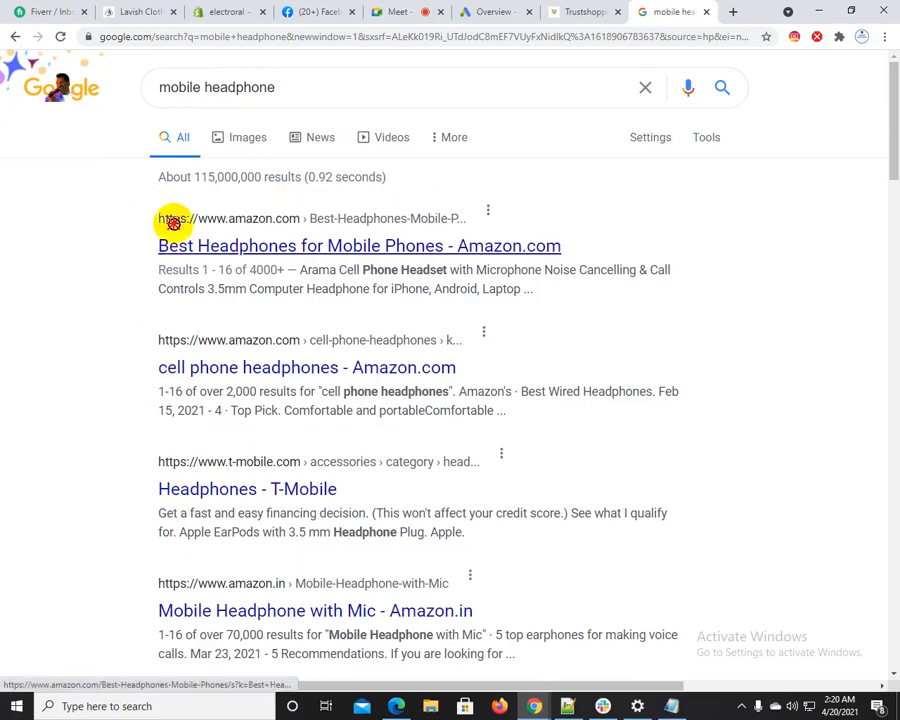
{"action": "left_click_drag", "start_coordinate": [172, 243], "coordinate": [310, 287]}
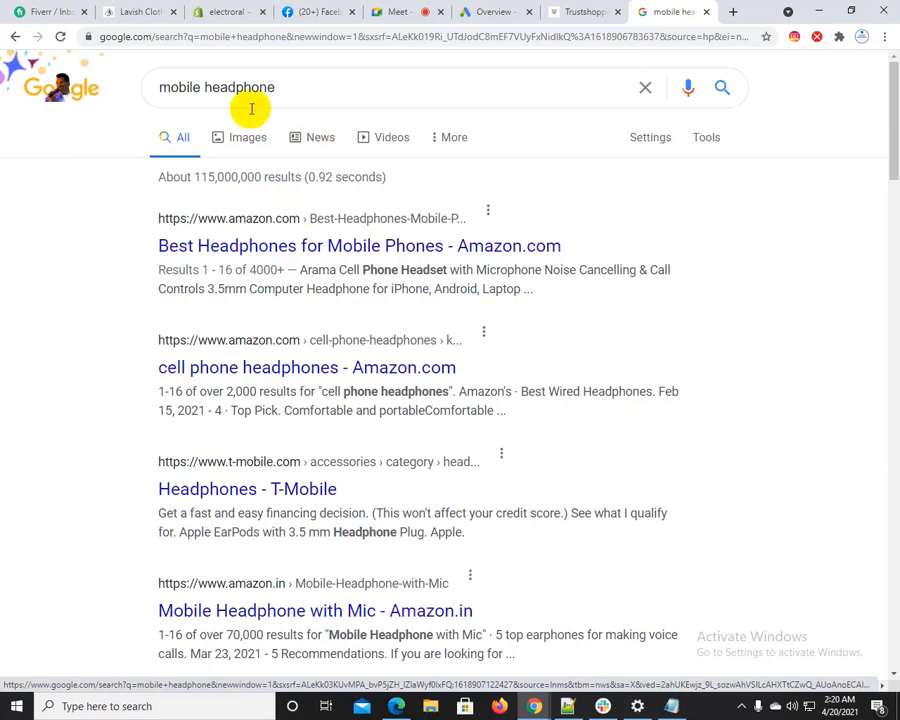
Replace the Google query with "wordpress theme" and run the search
{"action": "left_click_drag", "start_coordinate": [305, 90], "coordinate": [3, 88]}
{"action": "type", "text": "w"}
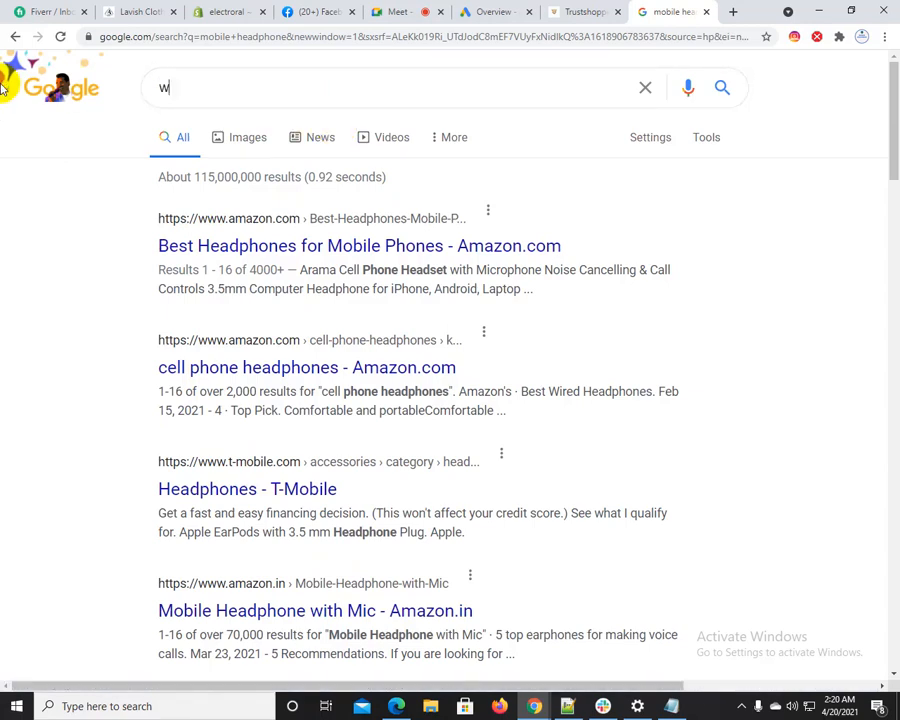
{"action": "type", "text": "ordpress theme"}
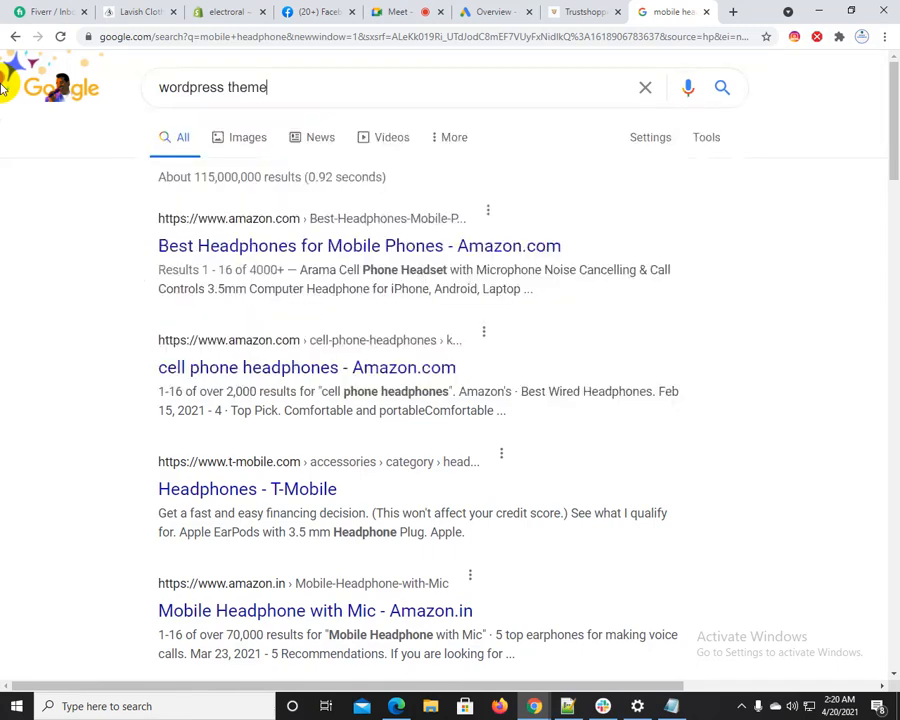
{"action": "key", "text": "Return"}
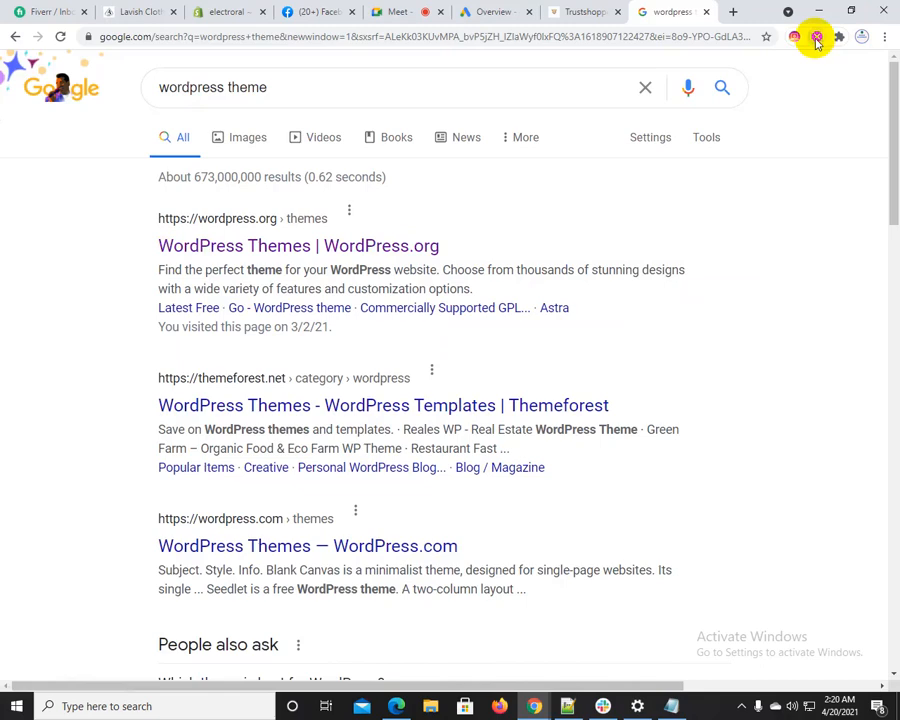
Turn off the Ads Blocker extension and run the "wordpress theme" search again
{"action": "left_click", "coordinate": [817, 38]}
{"action": "left_click", "coordinate": [776, 143]}
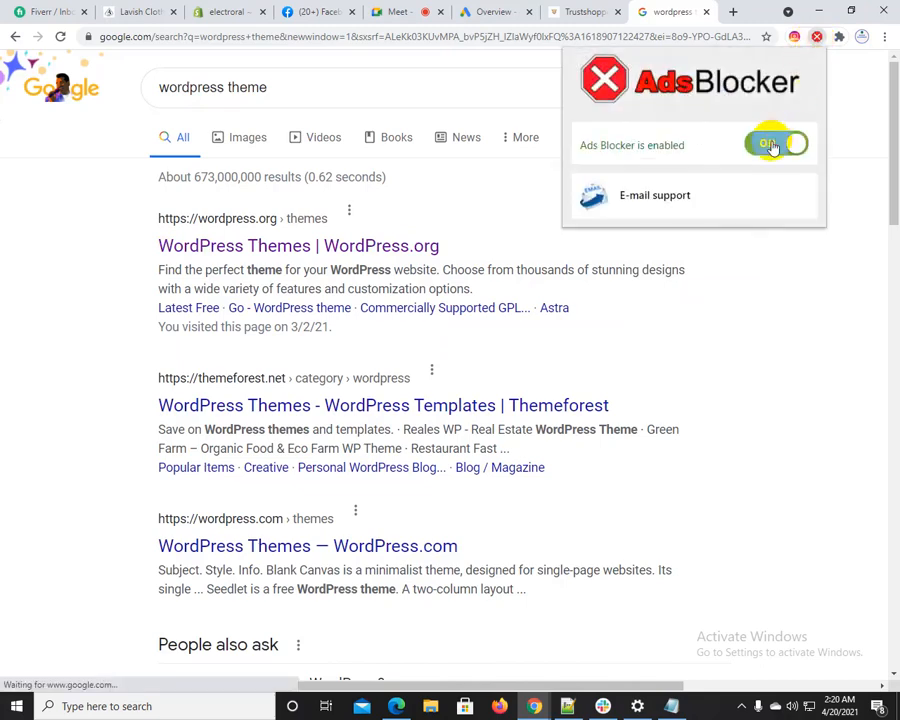
{"action": "left_click", "coordinate": [278, 93]}
{"action": "key", "text": "Return"}
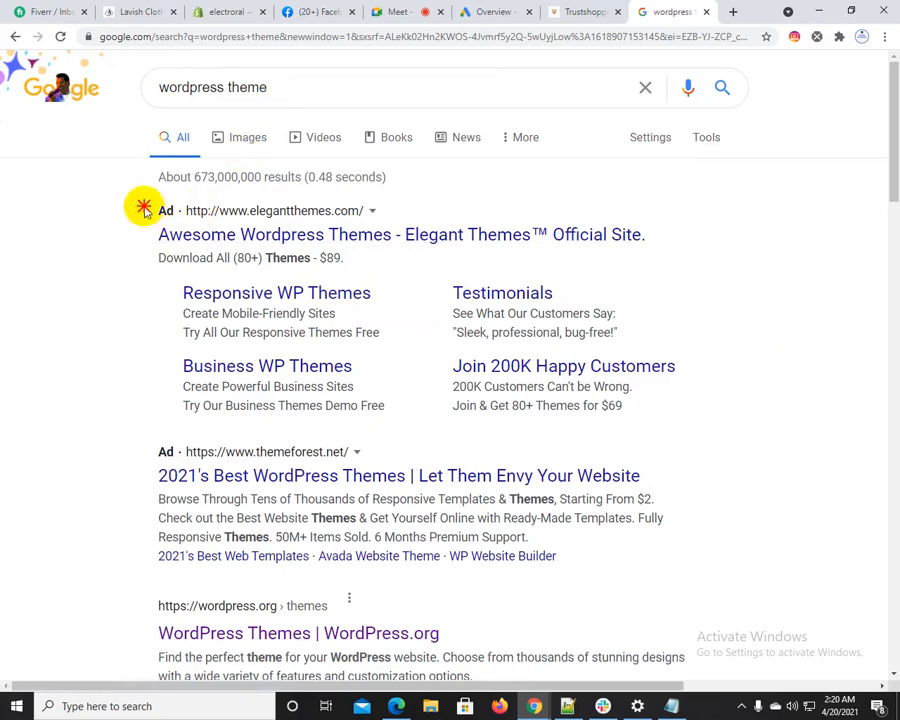
Examine the sponsored results from elegantthemes.com and themeforest.net in relation to the "wordpress theme" keyword, highlighting both ads
{"action": "left_click_drag", "start_coordinate": [141, 201], "coordinate": [250, 213]}
{"action": "left_click", "coordinate": [97, 238]}
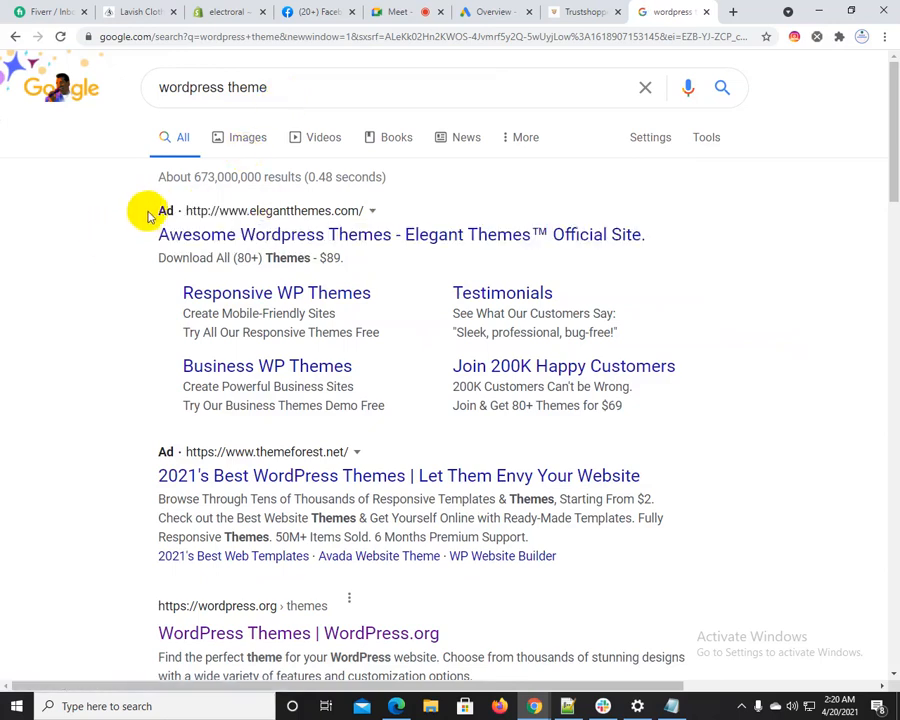
{"action": "left_click", "coordinate": [197, 234]}
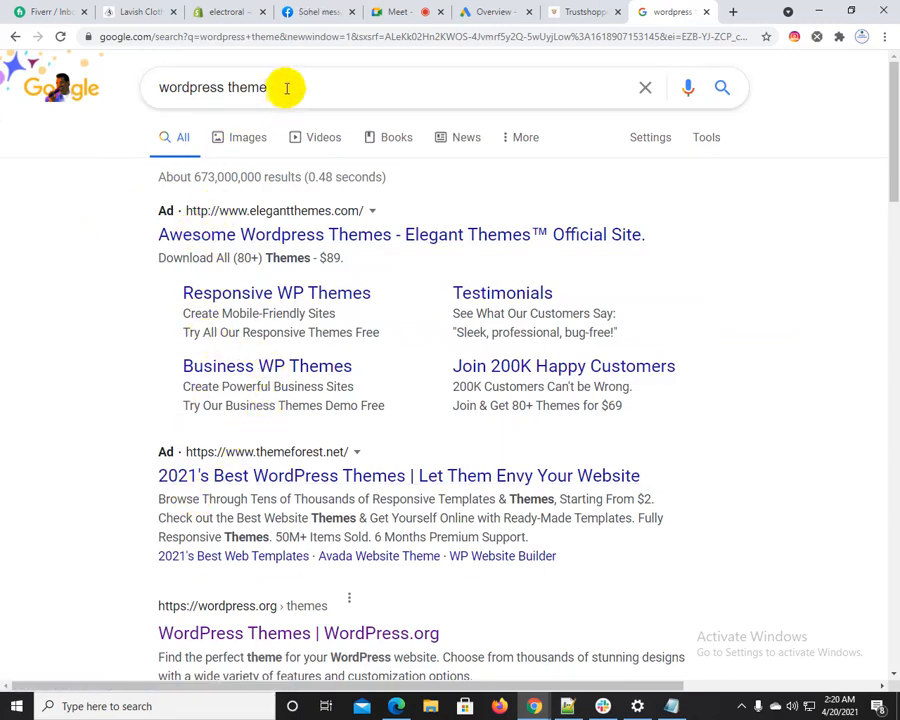
{"action": "left_click_drag", "start_coordinate": [270, 84], "coordinate": [151, 88]}
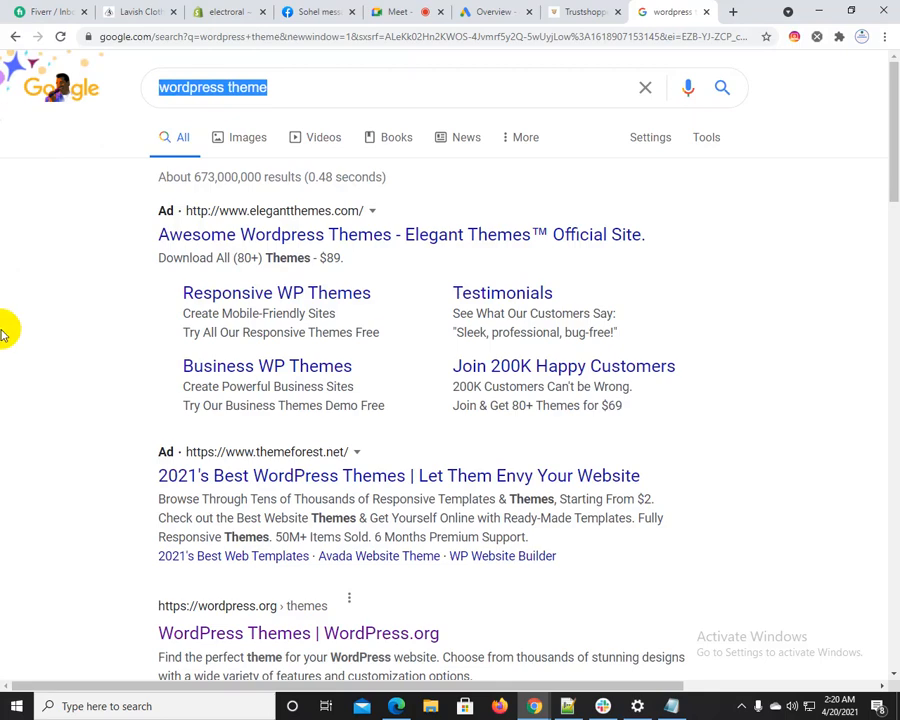
{"action": "left_click", "coordinate": [278, 88]}
{"action": "left_click", "coordinate": [60, 233]}
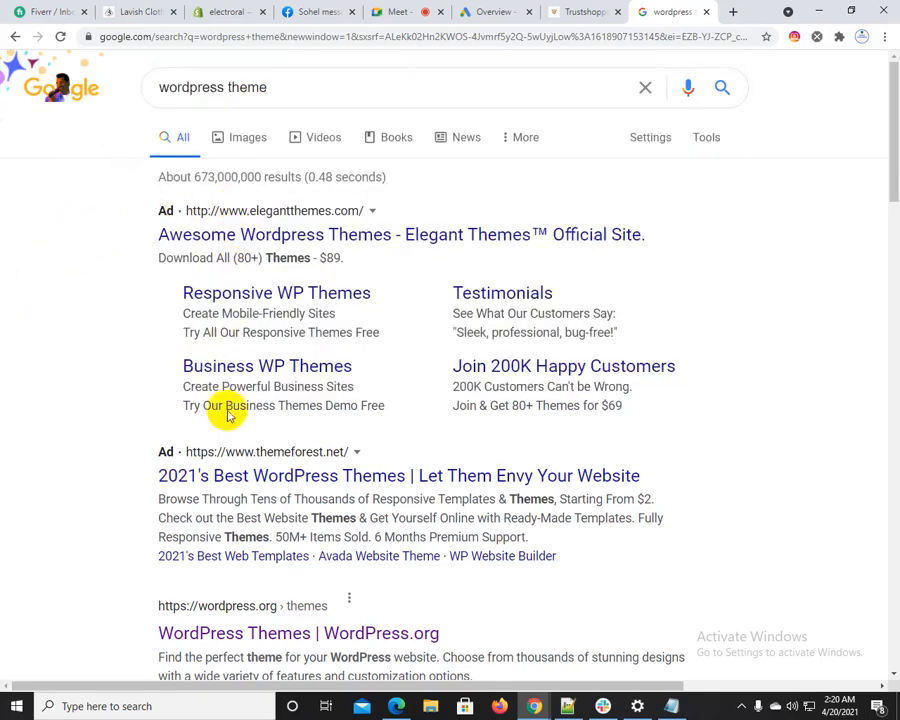
{"action": "mouse_move", "coordinate": [886, 76]}
{"action": "left_mouse_down"}
{"action": "mouse_move", "coordinate": [869, 587]}
{"action": "mouse_move", "coordinate": [888, 94]}
{"action": "left_mouse_up"}
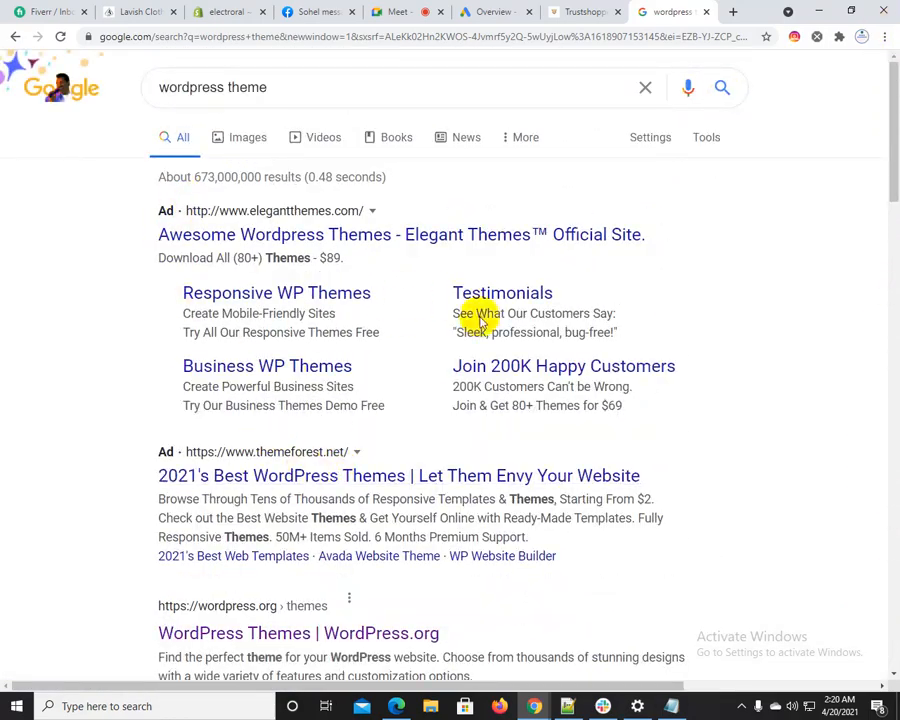
{"action": "left_click", "coordinate": [279, 84]}
{"action": "left_click_drag", "start_coordinate": [279, 84], "coordinate": [88, 187]}
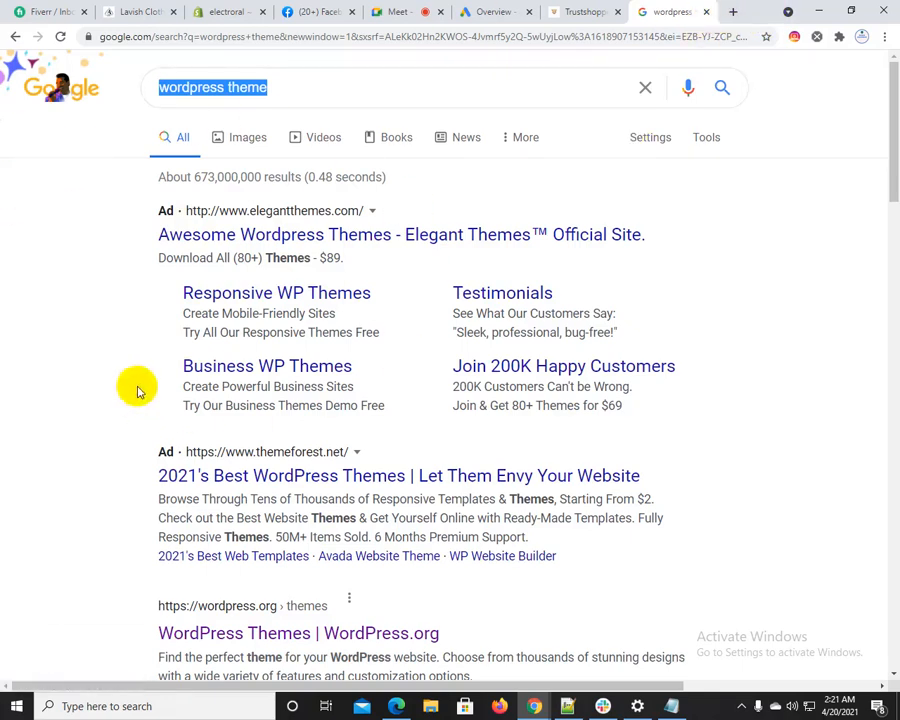
{"action": "left_click_drag", "start_coordinate": [157, 212], "coordinate": [595, 556]}
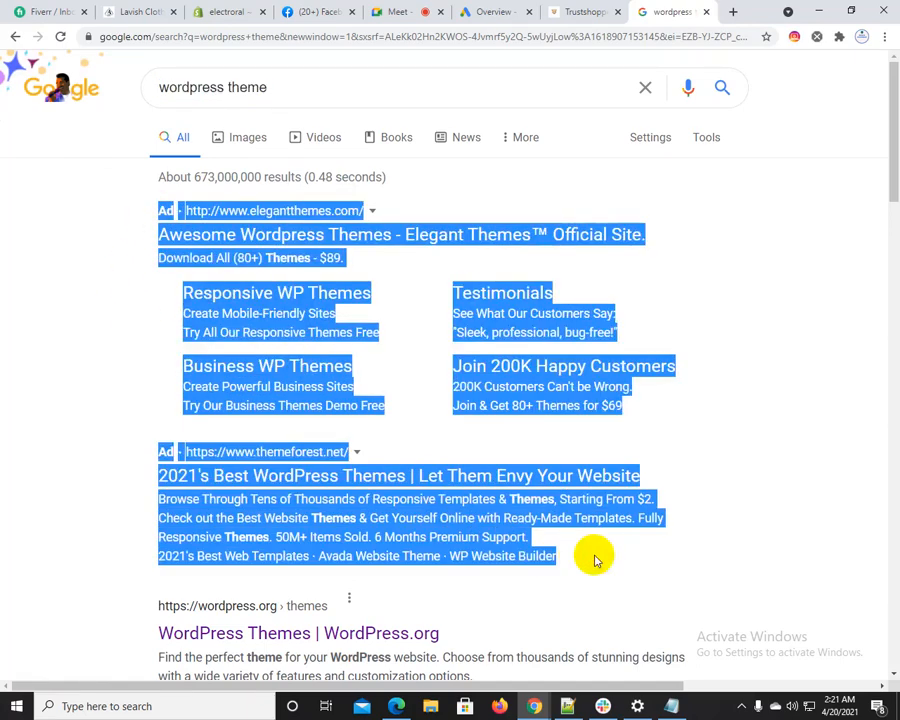
Switch to Notepad++ and add the line "1 : search ads / google top ranking" after a blank line, followed by a new line
{"action": "left_click", "coordinate": [569, 708]}
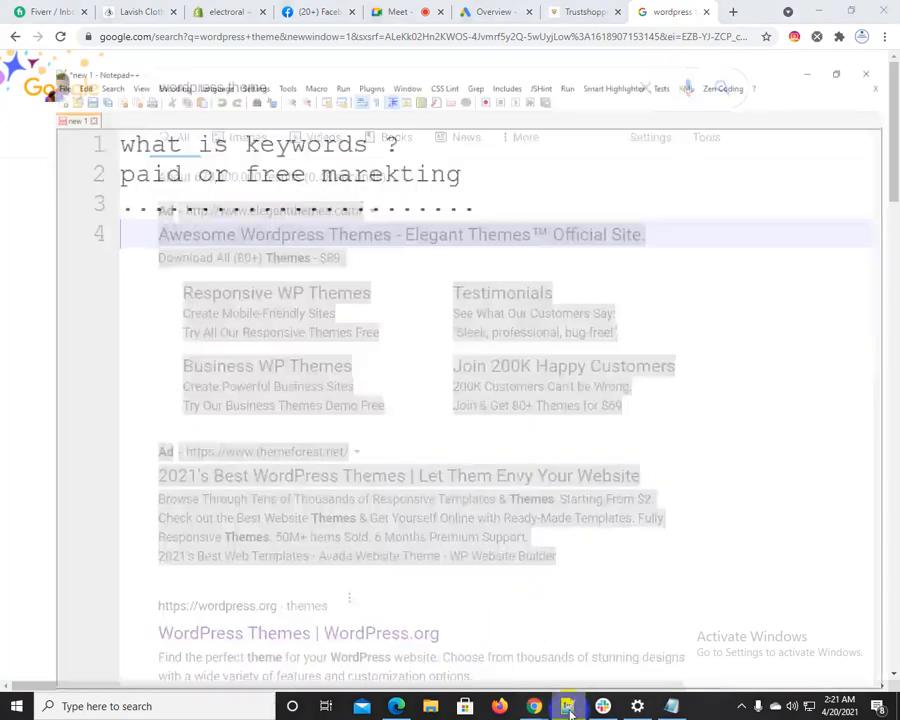
{"action": "key", "text": "Return"}
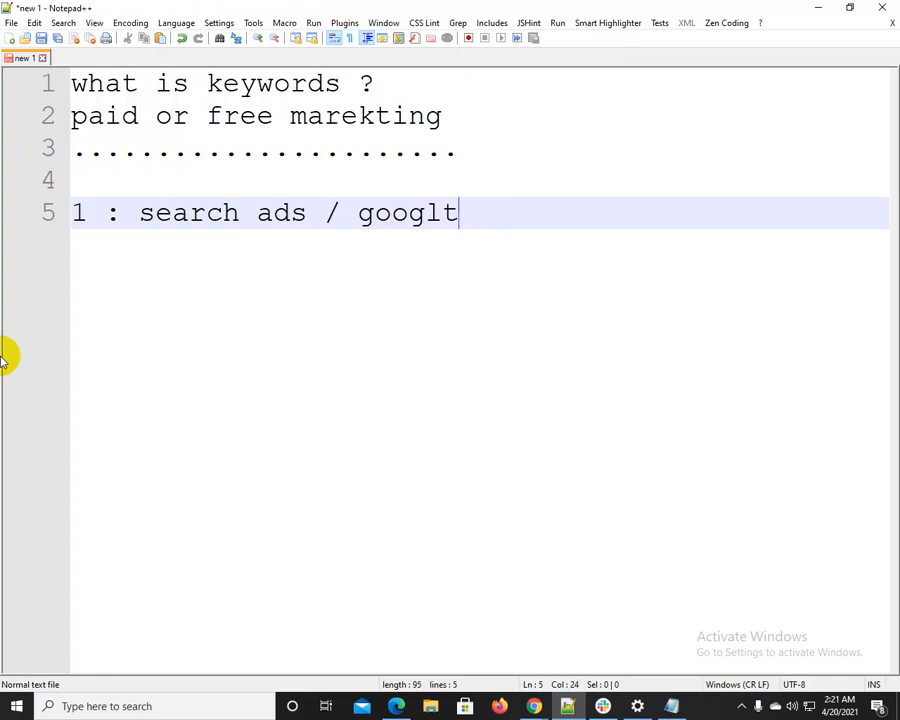
{"action": "type", "text": "top ranking"}
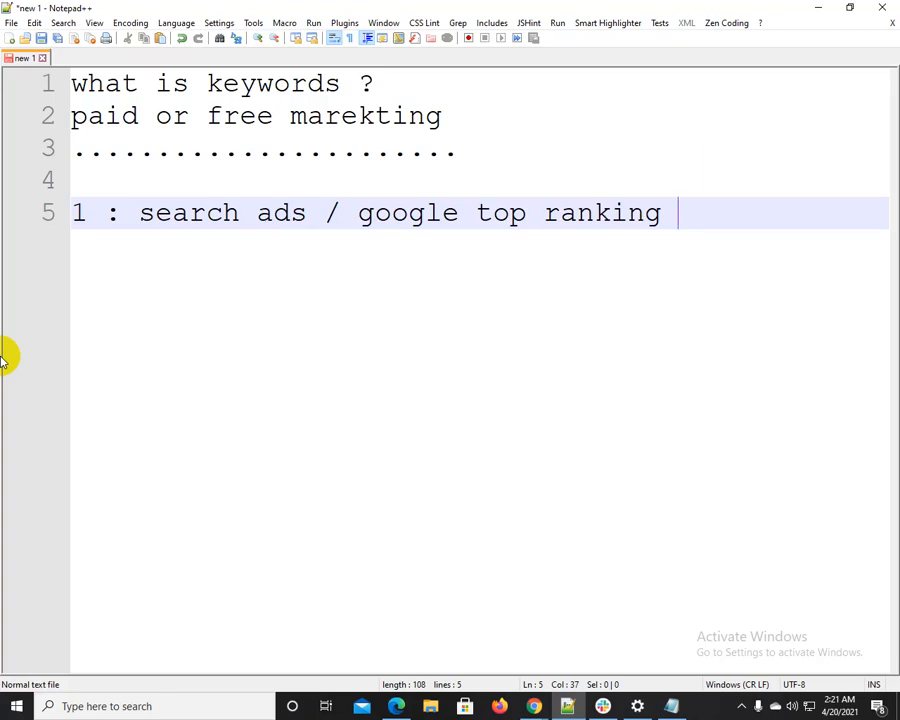
{"action": "key", "text": "Return"}
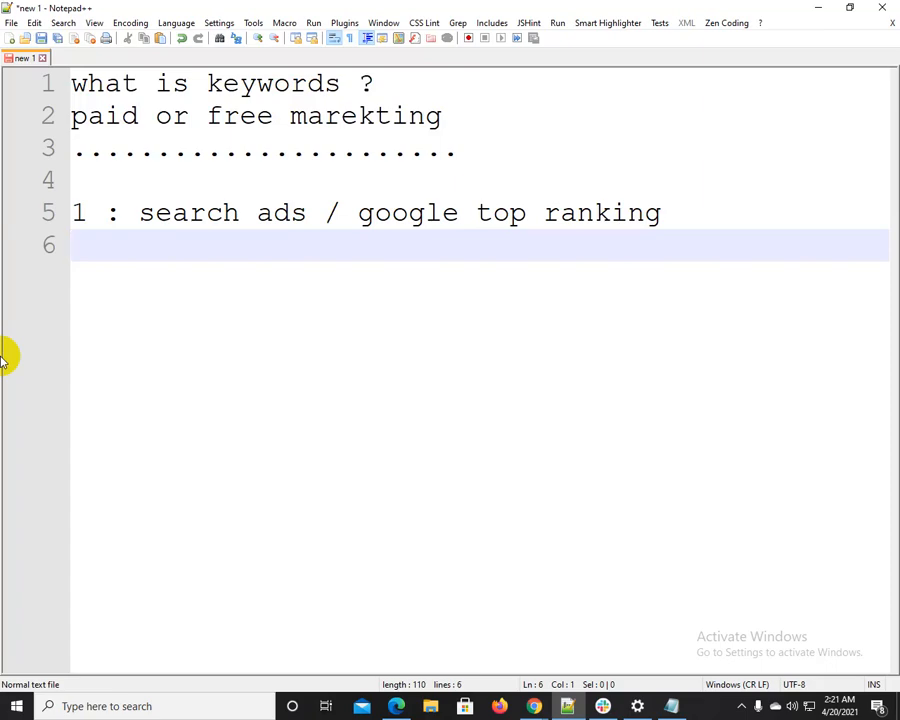
{"action": "left_click_drag", "start_coordinate": [376, 212], "coordinate": [650, 185]}
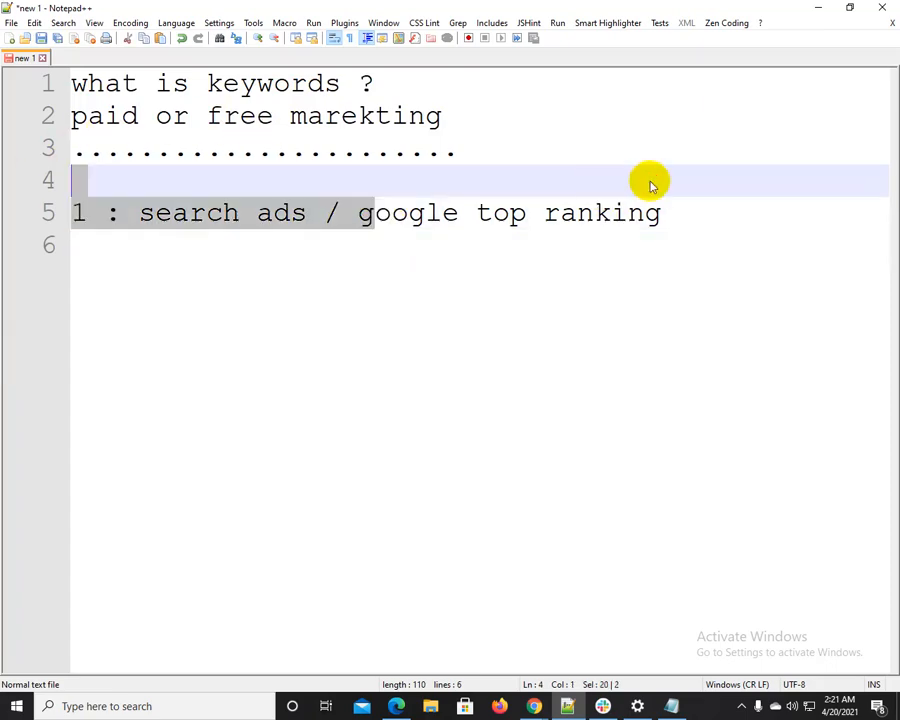
Return to the Google results in Chrome and review the two top ads alongside the "wordpress theme" query, highlighting each
{"action": "left_click", "coordinate": [816, 8]}
{"action": "left_click", "coordinate": [96, 232]}
{"action": "left_click", "coordinate": [140, 197]}
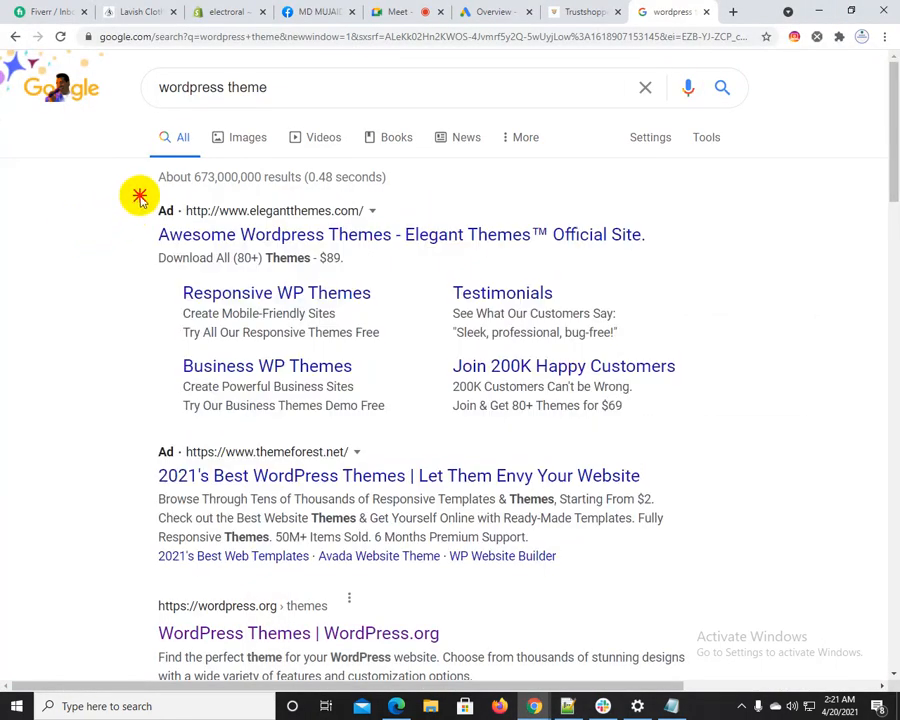
{"action": "left_click_drag", "start_coordinate": [140, 197], "coordinate": [558, 556]}
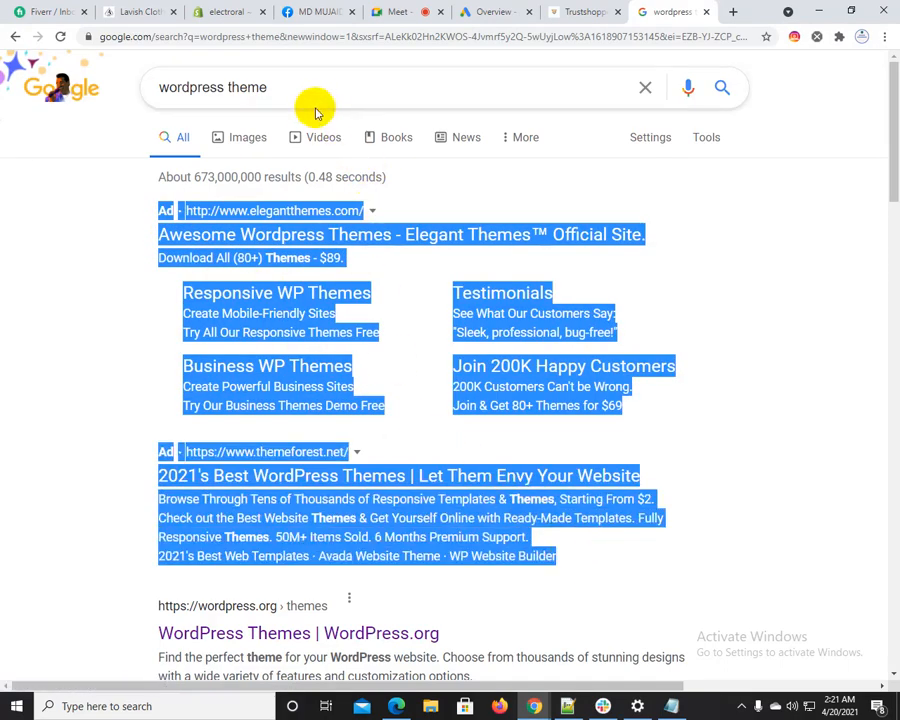
{"action": "left_click_drag", "start_coordinate": [271, 84], "coordinate": [149, 86]}
{"action": "left_click", "coordinate": [50, 245]}
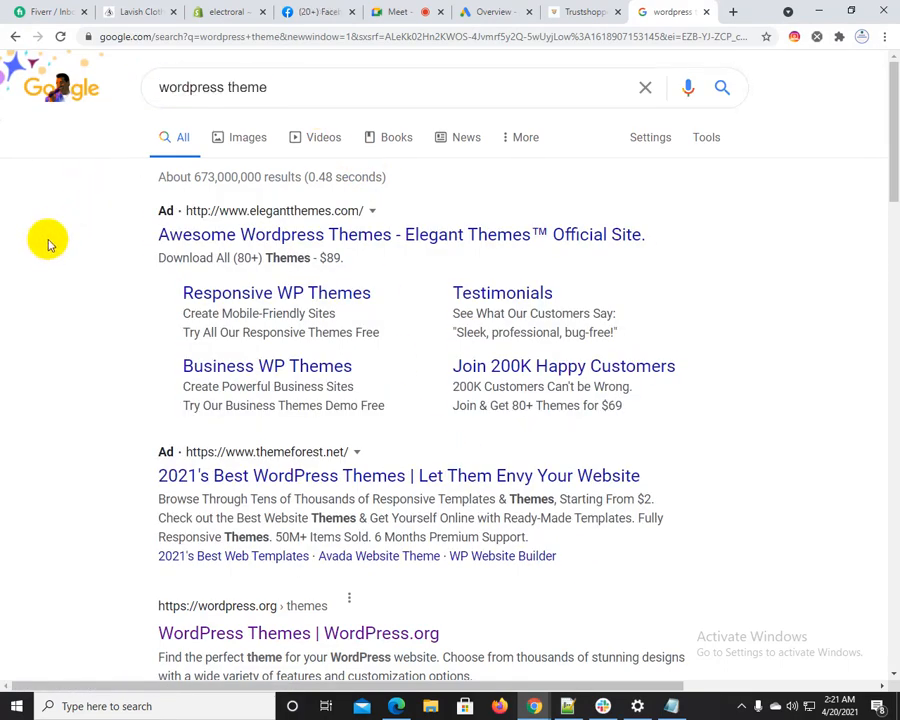
{"action": "left_click_drag", "start_coordinate": [135, 205], "coordinate": [578, 563]}
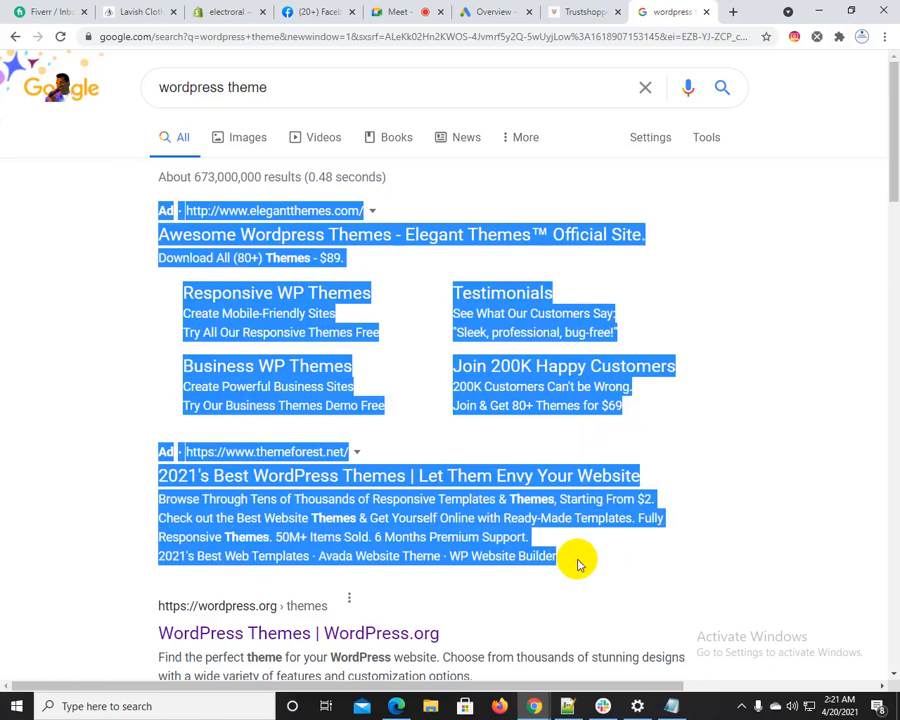
{"action": "left_click", "coordinate": [8, 290]}
{"action": "left_click_drag", "start_coordinate": [262, 87], "coordinate": [100, 135]}
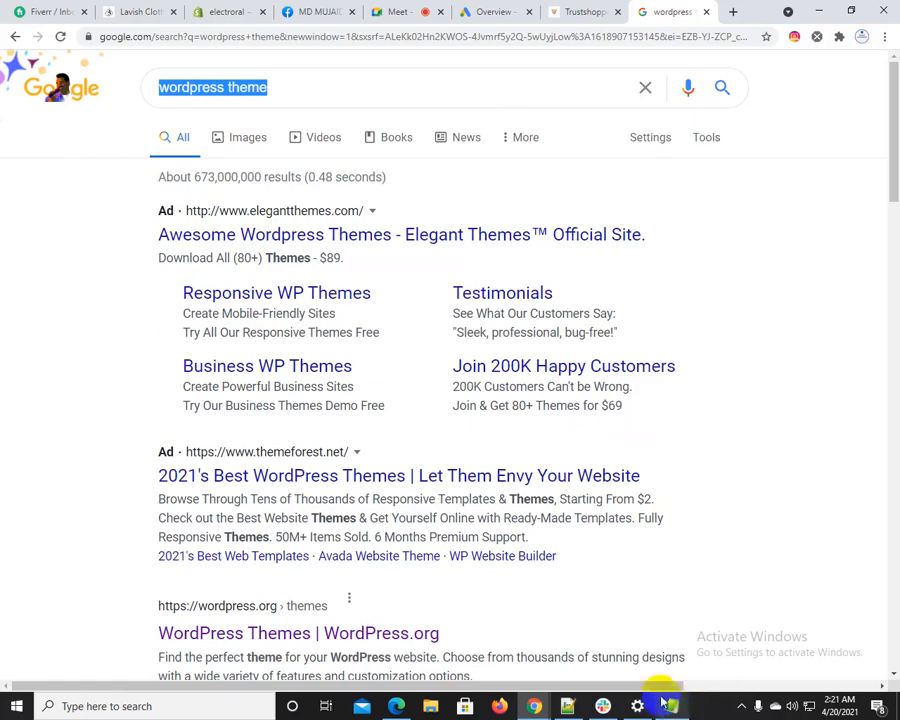
Switch to Notepad++, add "2 : display ads / banner ads" below the search ads line, and highlight its text
{"action": "left_click", "coordinate": [567, 706]}
{"action": "left_click", "coordinate": [657, 212]}
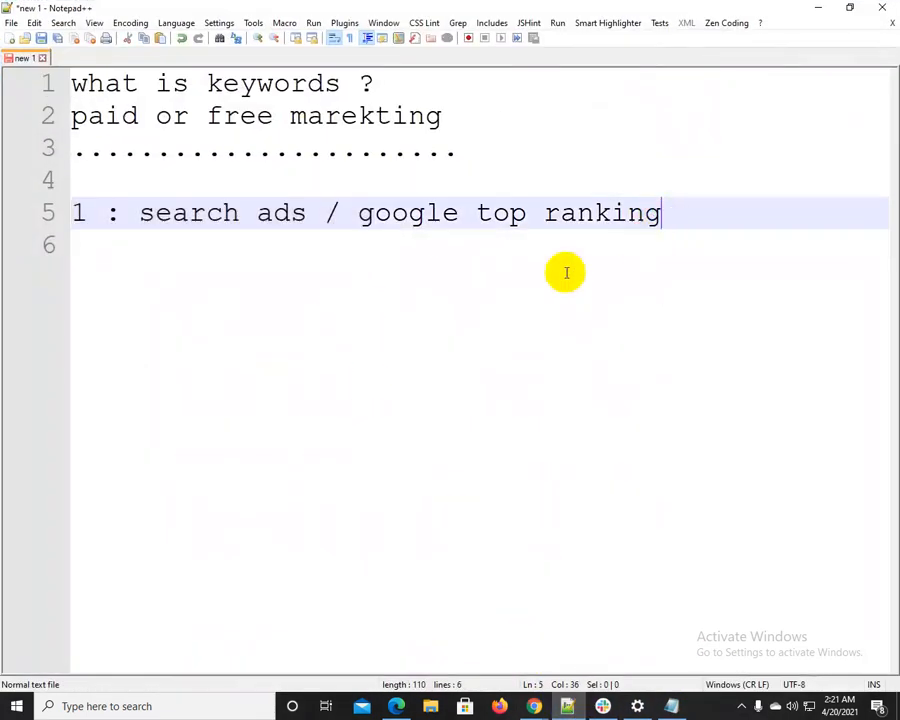
{"action": "key", "text": "Return"}
{"action": "type", "text": "2 : di"}
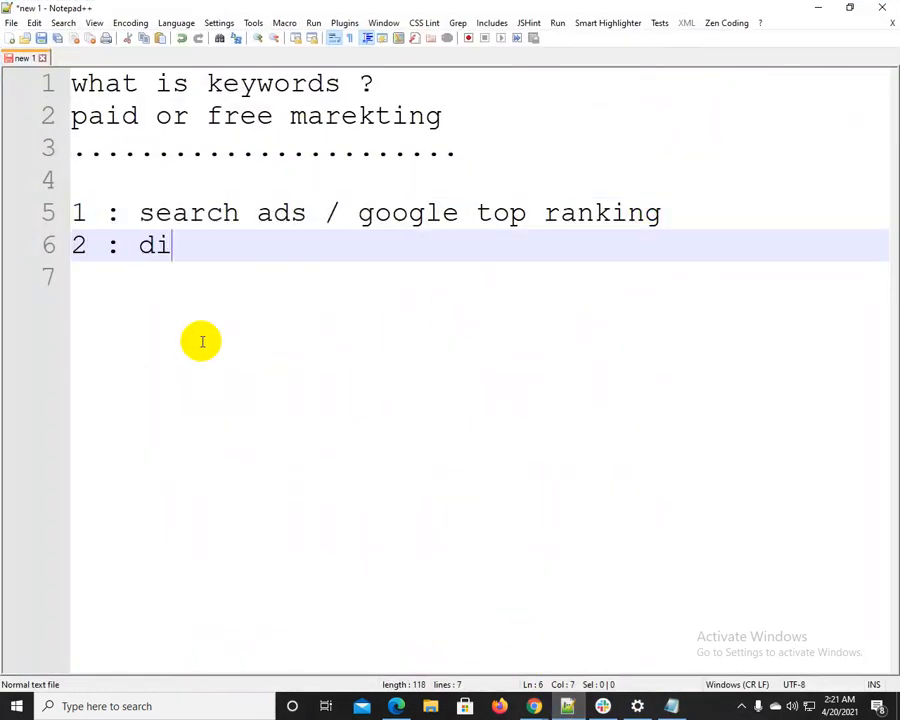
{"action": "type", "text": "splay ads / ba"}
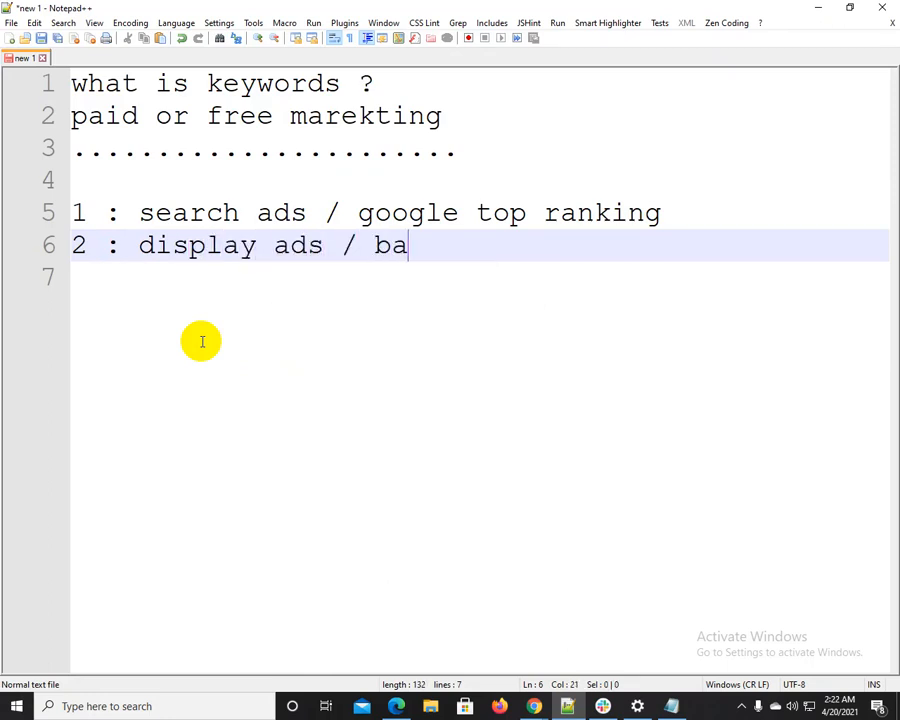
{"action": "type", "text": "nner ads"}
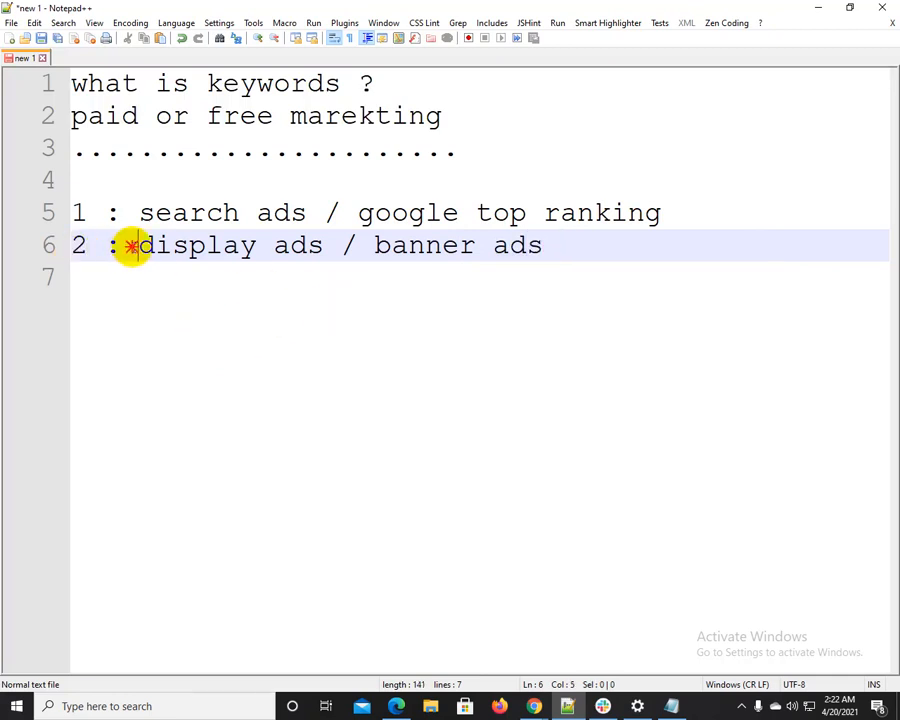
{"action": "left_click_drag", "start_coordinate": [130, 245], "coordinate": [160, 245]}
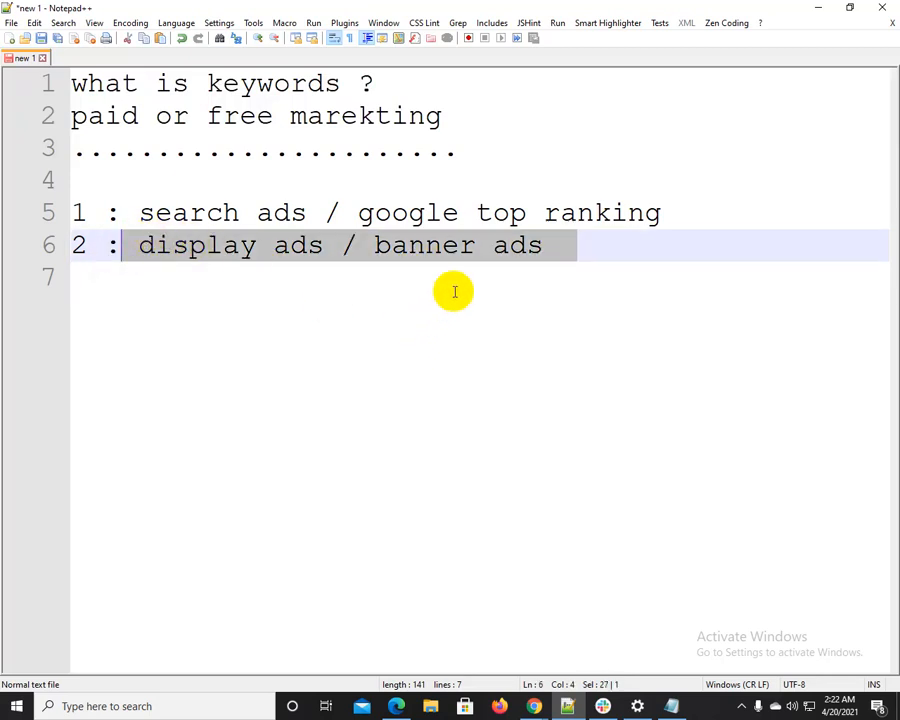
Highlight "display ads" in the notes, and switch to Chrome to search Google for "small seo tools"
{"action": "left_click", "coordinate": [486, 247]}
{"action": "left_click_drag", "start_coordinate": [556, 245], "coordinate": [145, 243]}
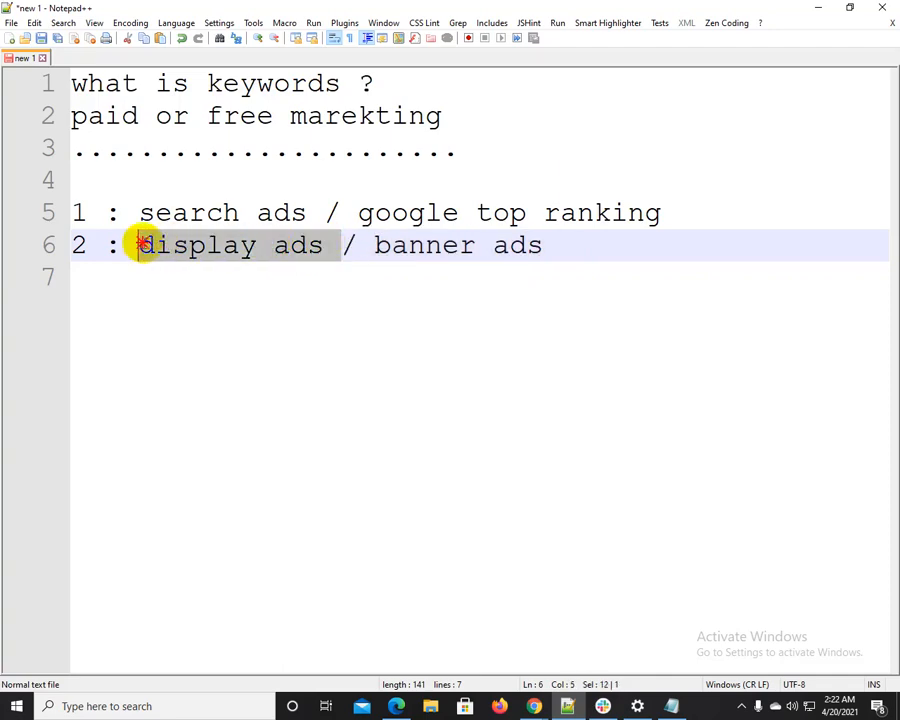
{"action": "left_click", "coordinate": [816, 9]}
{"action": "left_click", "coordinate": [266, 87]}
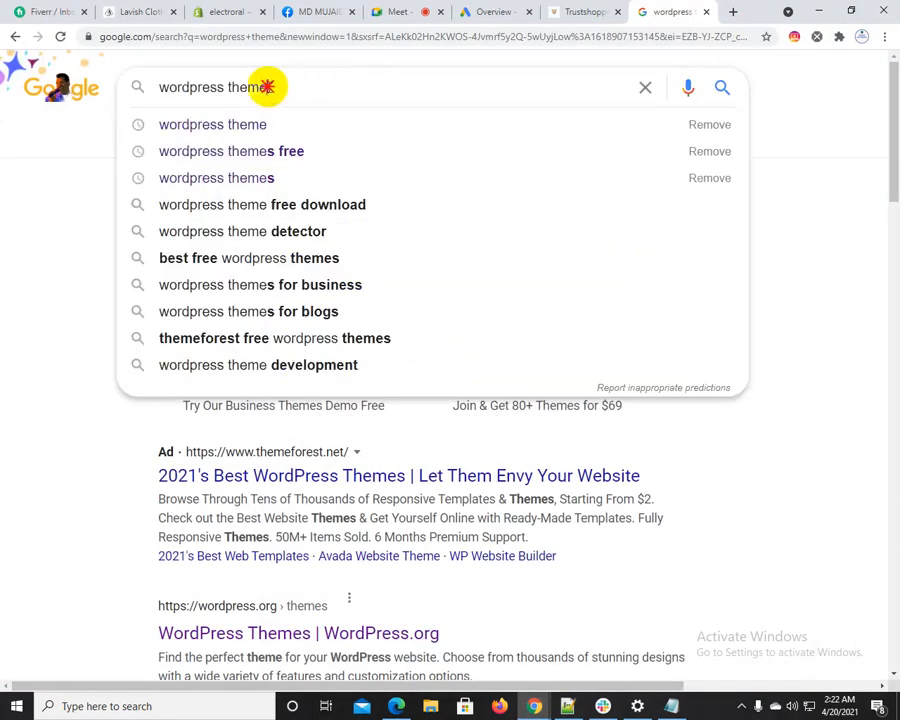
{"action": "left_click_drag", "start_coordinate": [266, 87], "coordinate": [87, 95]}
{"action": "type", "text": "se"}
{"action": "key", "text": "BackSpace"}
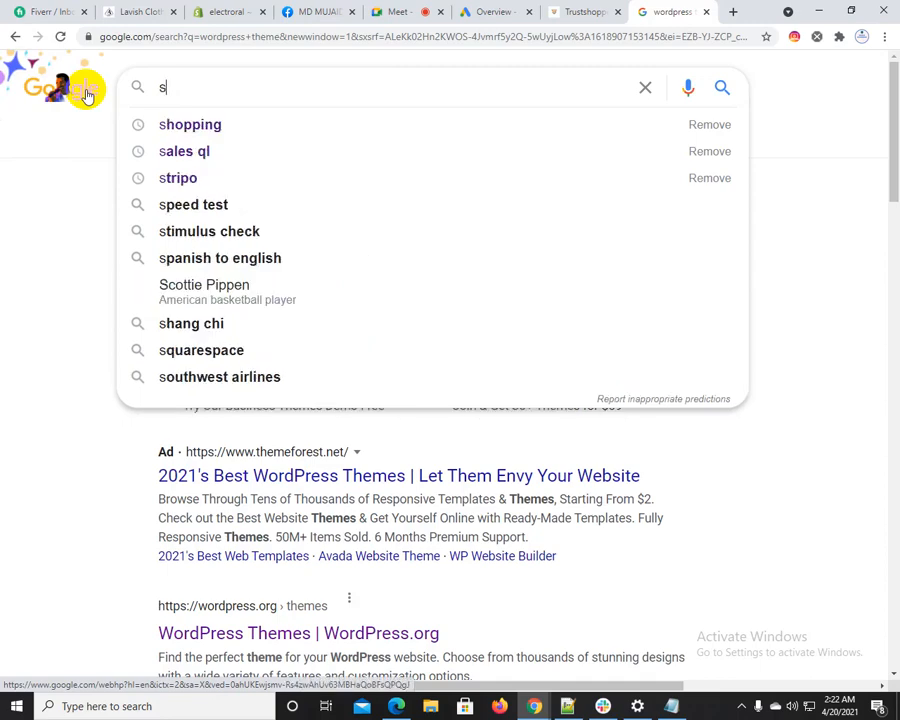
{"action": "type", "text": "mall seo"}
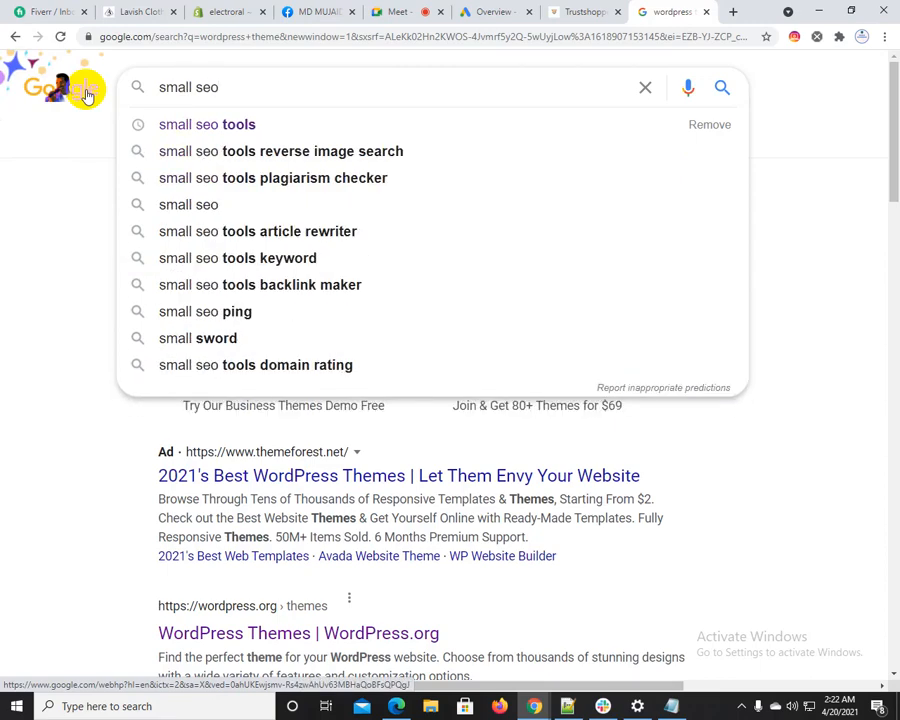
{"action": "type", "text": " tools"}
{"action": "key", "text": "Return"}
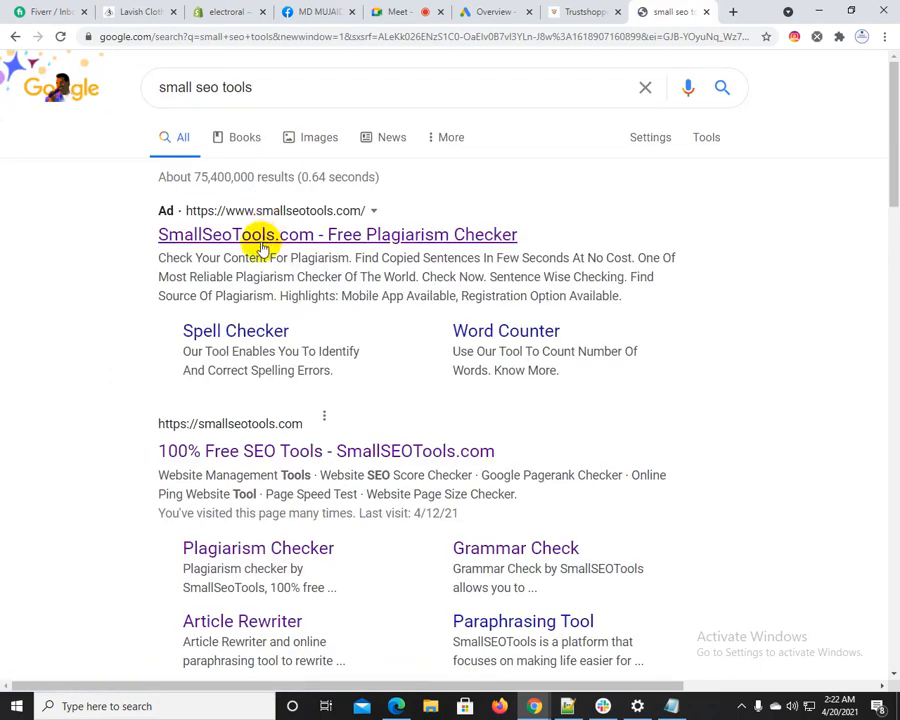
Open the non-sponsored SmallSEOTools.com result, look through its home page for banner ads, and close the sticky Vimeo banner
{"action": "left_click", "coordinate": [245, 452]}
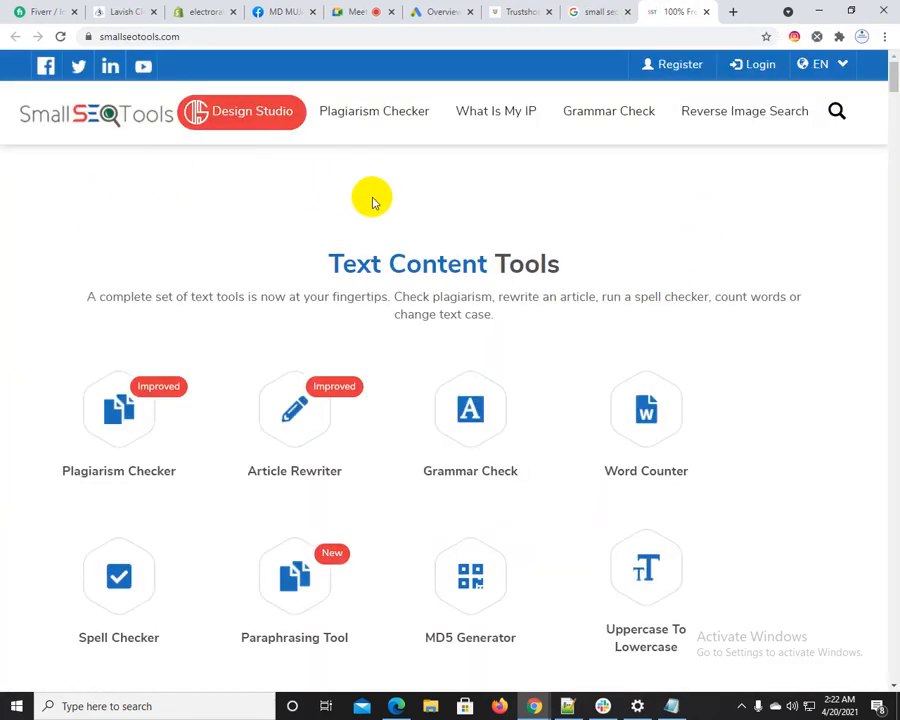
{"action": "scroll", "coordinate": [502, 231], "scroll_direction": "down", "scroll_amount": 5}
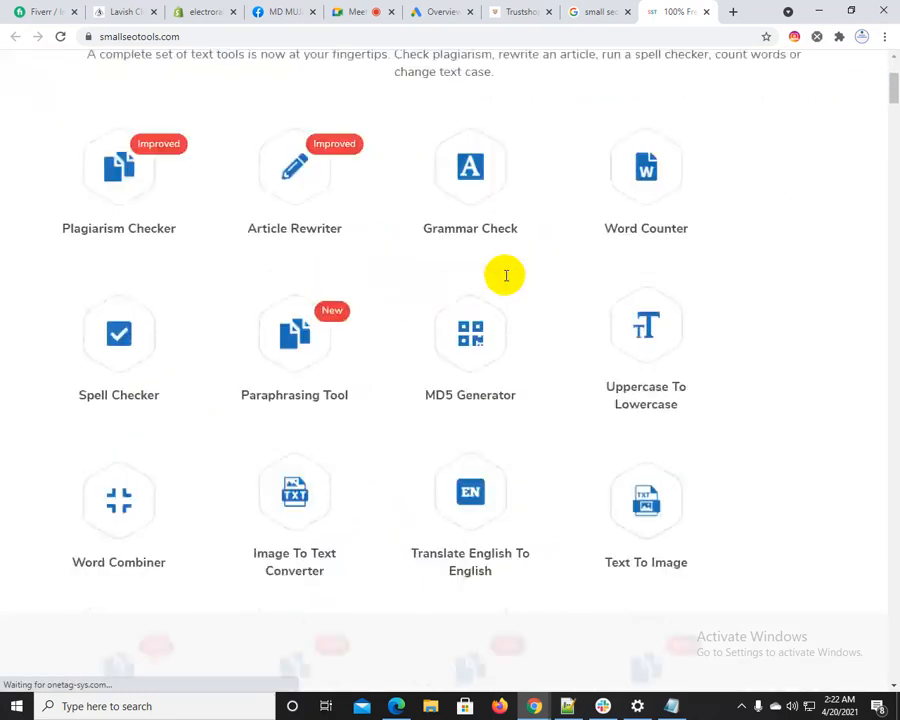
{"action": "scroll", "coordinate": [508, 276], "scroll_direction": "down", "scroll_amount": 4}
{"action": "scroll", "coordinate": [514, 352], "scroll_direction": "up", "scroll_amount": 9}
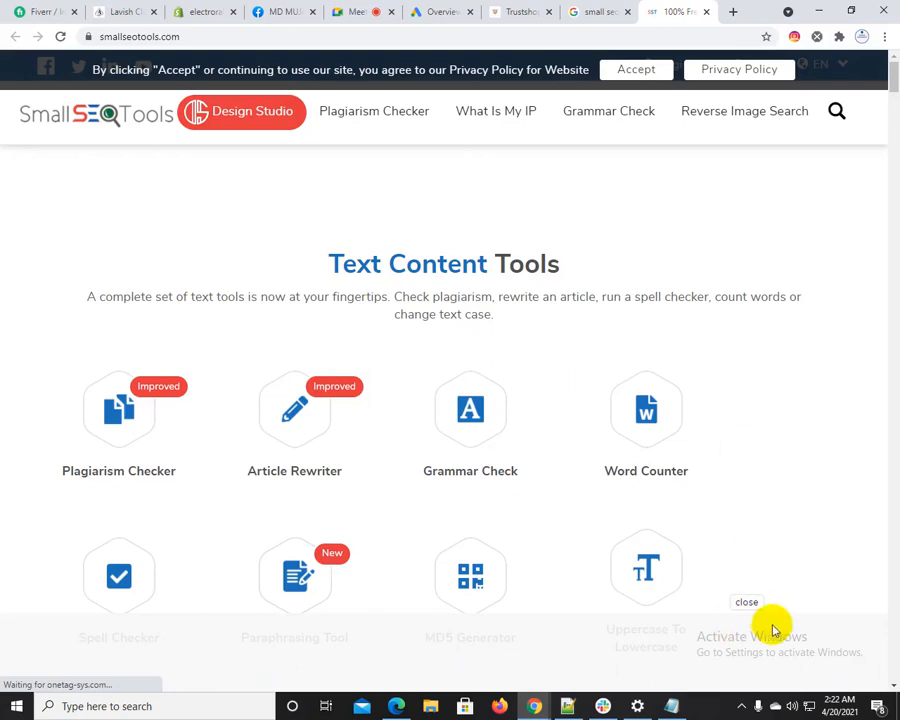
{"action": "scroll", "coordinate": [448, 292], "scroll_direction": "down", "scroll_amount": 10}
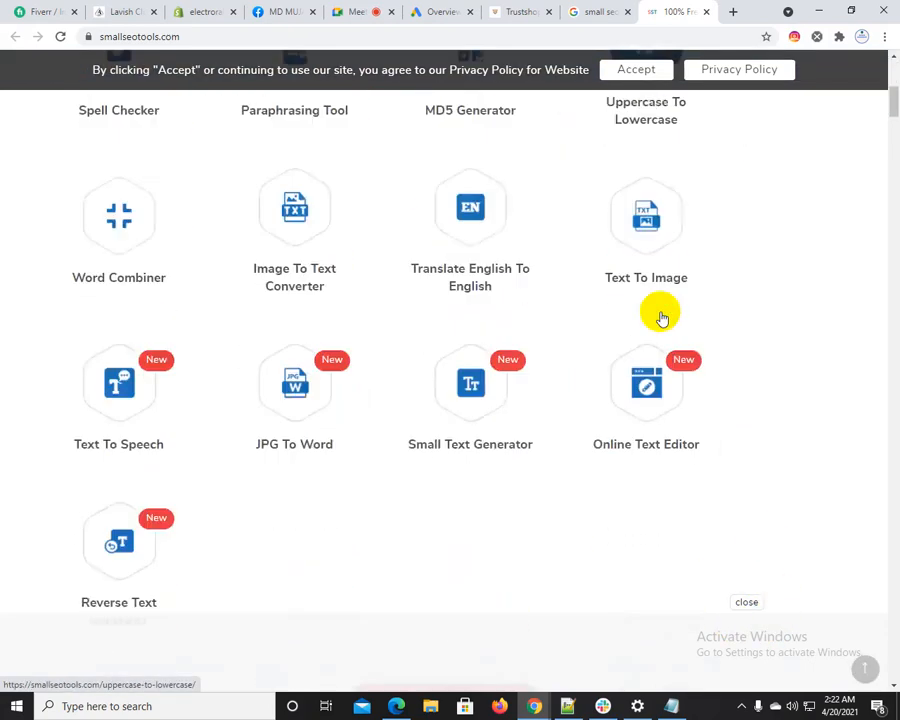
{"action": "scroll", "coordinate": [460, 313], "scroll_direction": "down", "scroll_amount": 3}
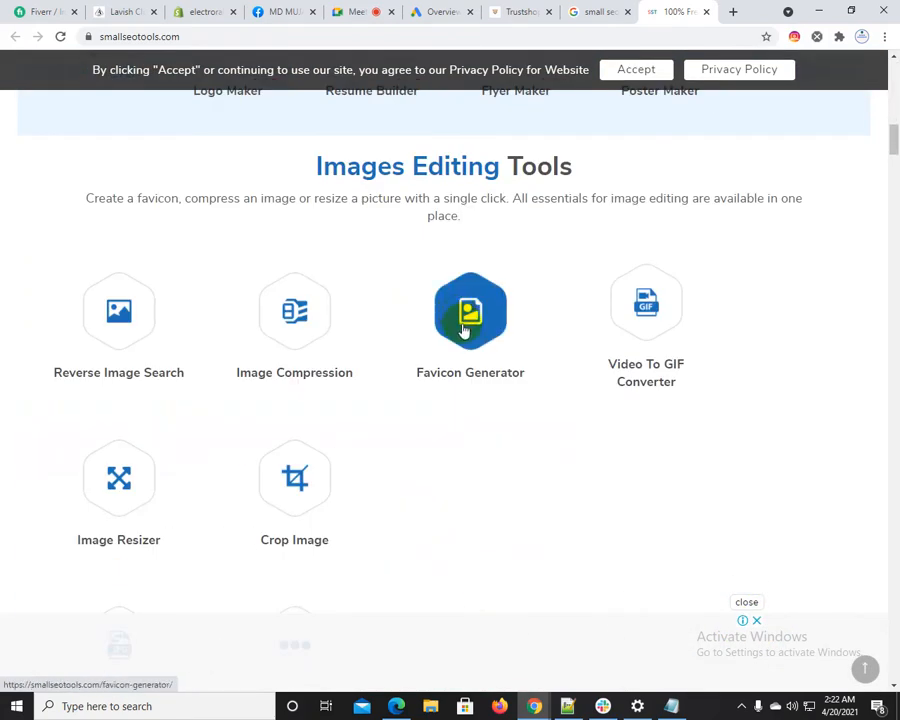
{"action": "scroll", "coordinate": [315, 297], "scroll_direction": "up", "scroll_amount": 8}
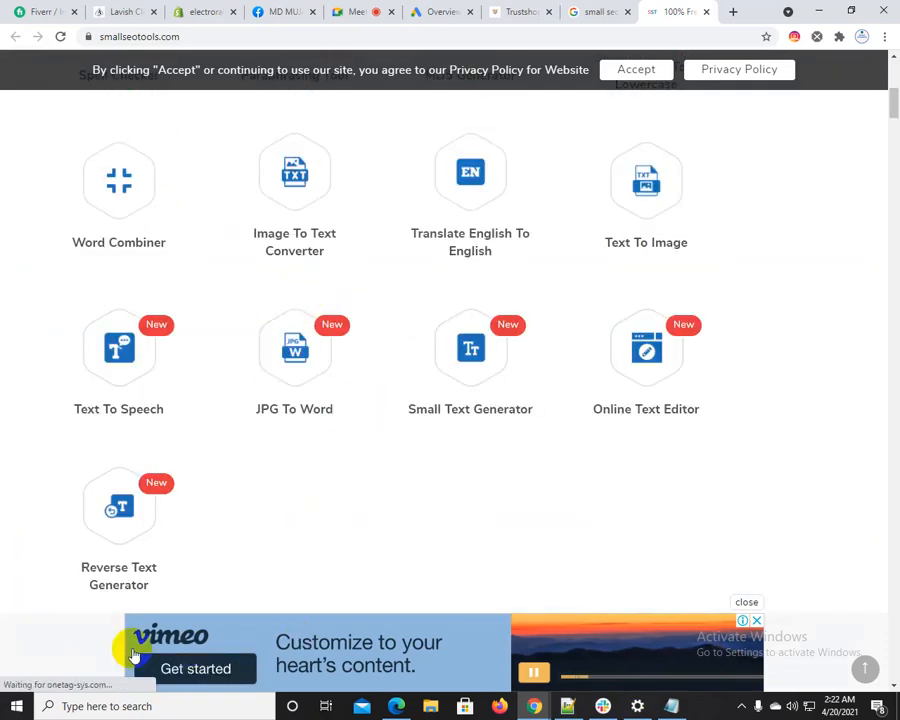
{"action": "left_click", "coordinate": [748, 607]}
Examine the AdTech solution ad among the image editing tools and the Vimeo banner above Text Content Tools
{"action": "scroll", "coordinate": [510, 560], "scroll_direction": "down", "scroll_amount": 9}
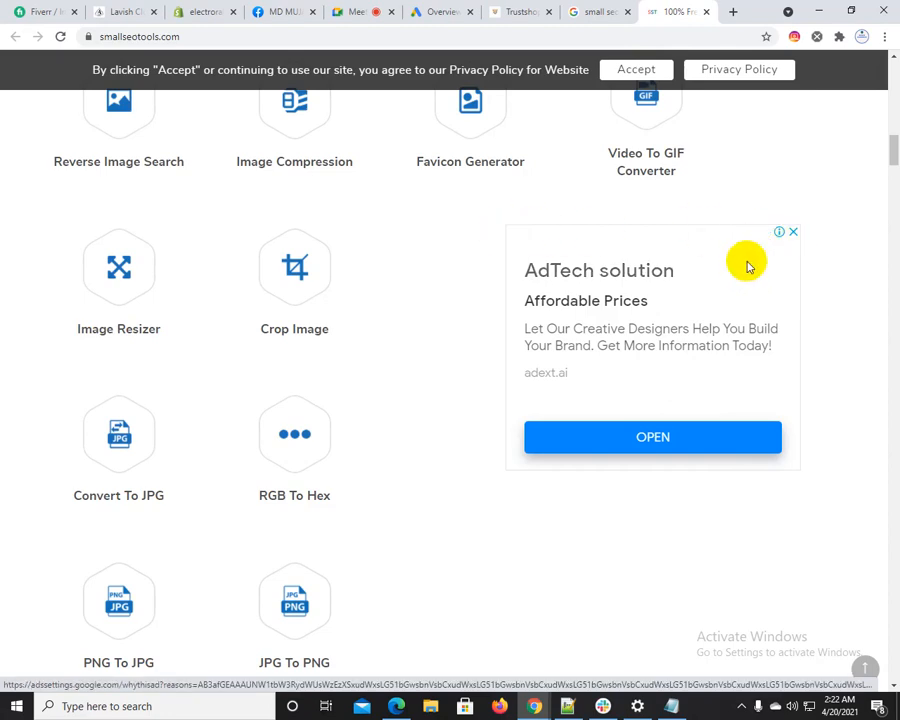
{"action": "scroll", "coordinate": [320, 444], "scroll_direction": "down", "scroll_amount": 5}
{"action": "scroll", "coordinate": [466, 420], "scroll_direction": "up", "scroll_amount": 6}
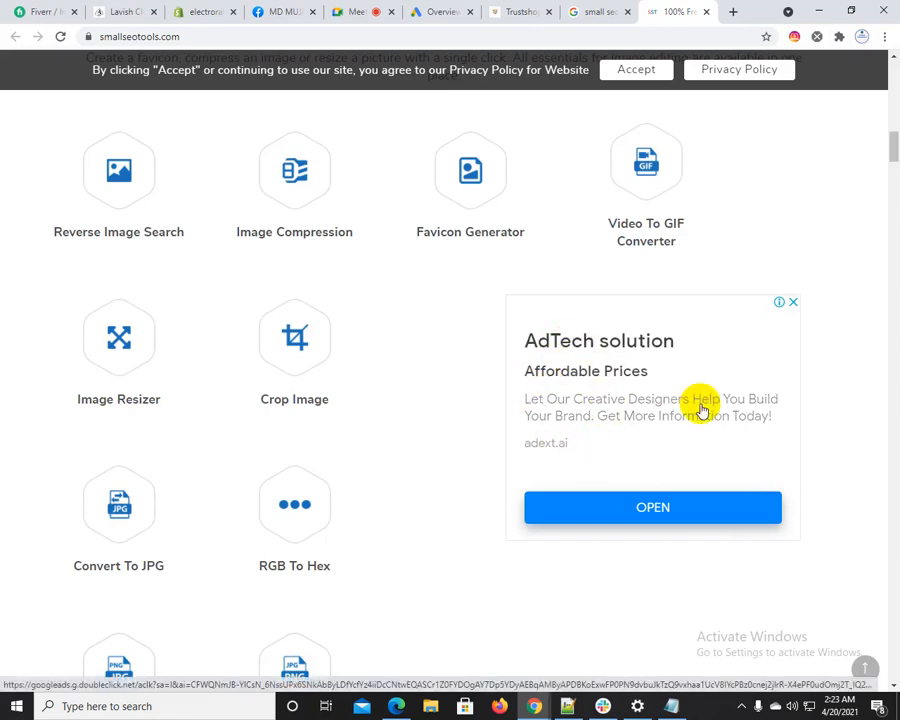
{"action": "scroll", "coordinate": [703, 410], "scroll_direction": "up", "scroll_amount": 15}
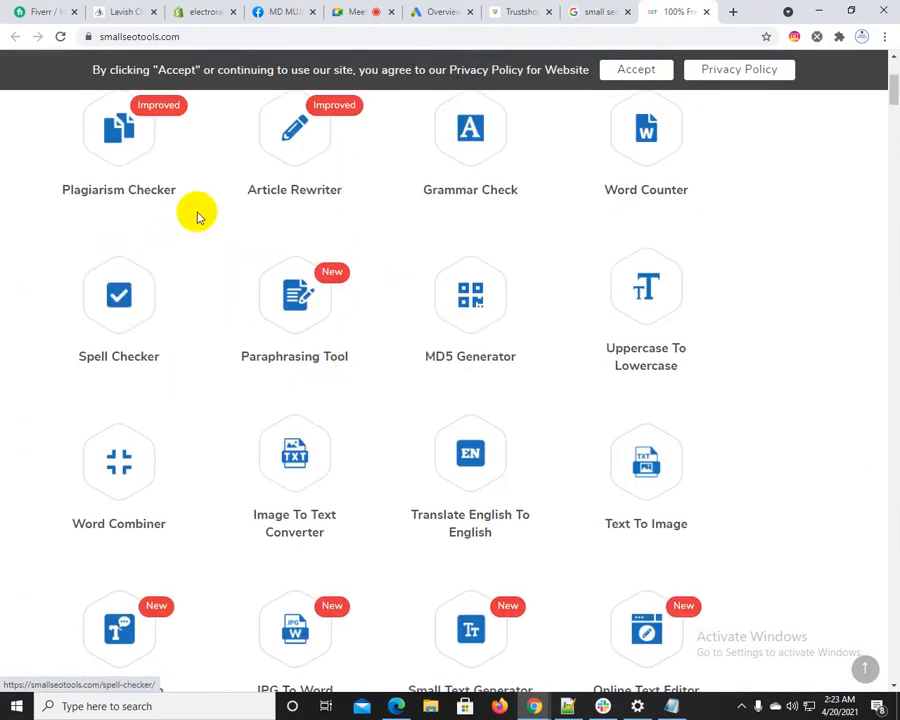
{"action": "scroll", "coordinate": [145, 255], "scroll_direction": "up", "scroll_amount": 2}
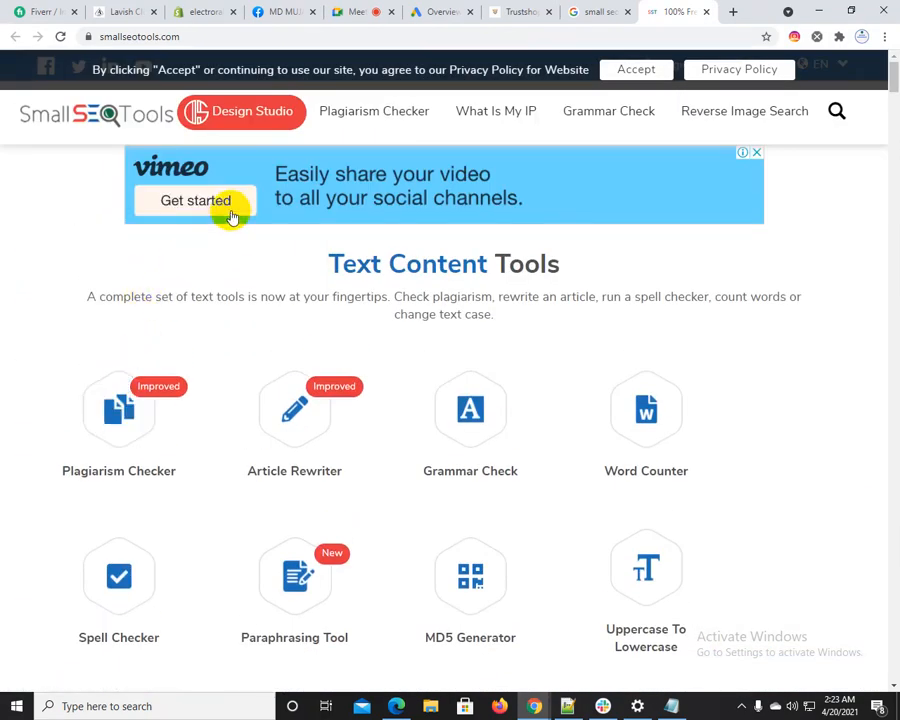
Open the Plagiarism Checker page, review the display ads around its check controls, and close the site
{"action": "left_click", "coordinate": [375, 118]}
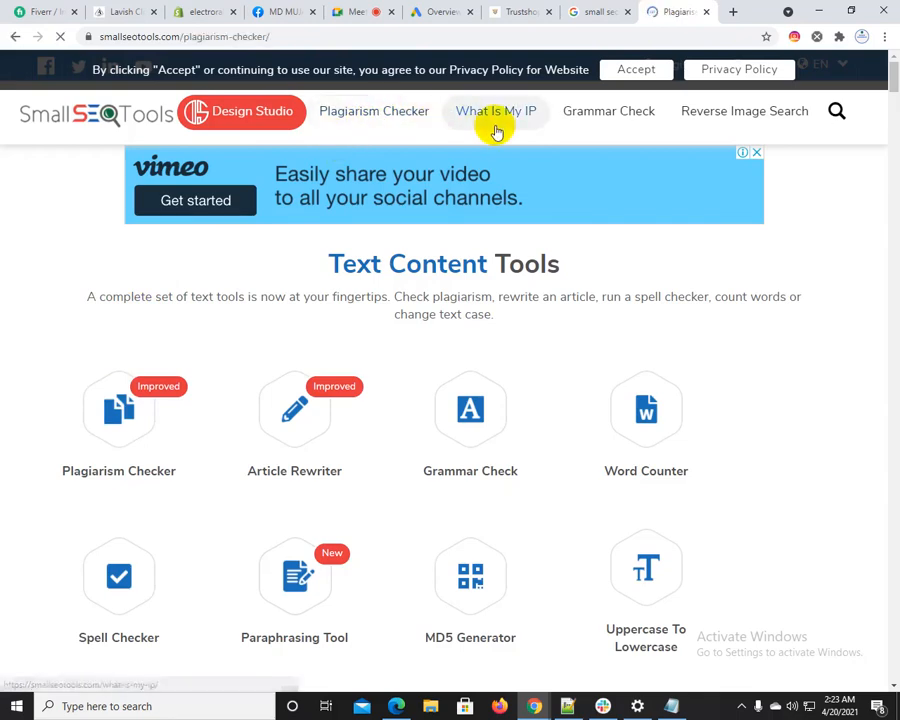
{"action": "scroll", "coordinate": [430, 314], "scroll_direction": "down", "scroll_amount": 10}
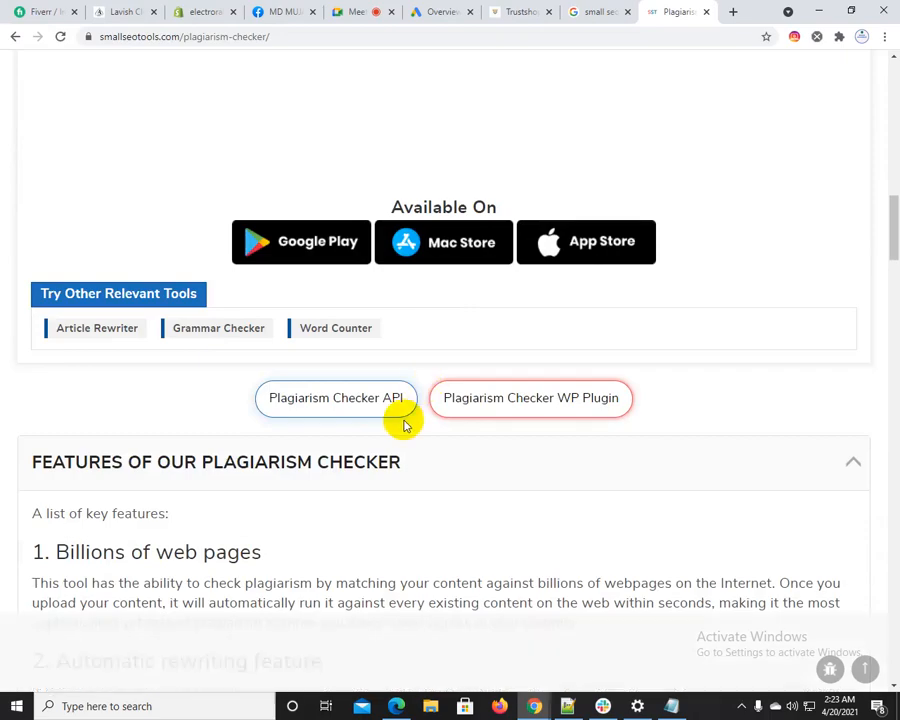
{"action": "scroll", "coordinate": [400, 416], "scroll_direction": "down", "scroll_amount": 7}
{"action": "scroll", "coordinate": [400, 408], "scroll_direction": "up", "scroll_amount": 10}
{"action": "scroll", "coordinate": [397, 410], "scroll_direction": "up", "scroll_amount": 6}
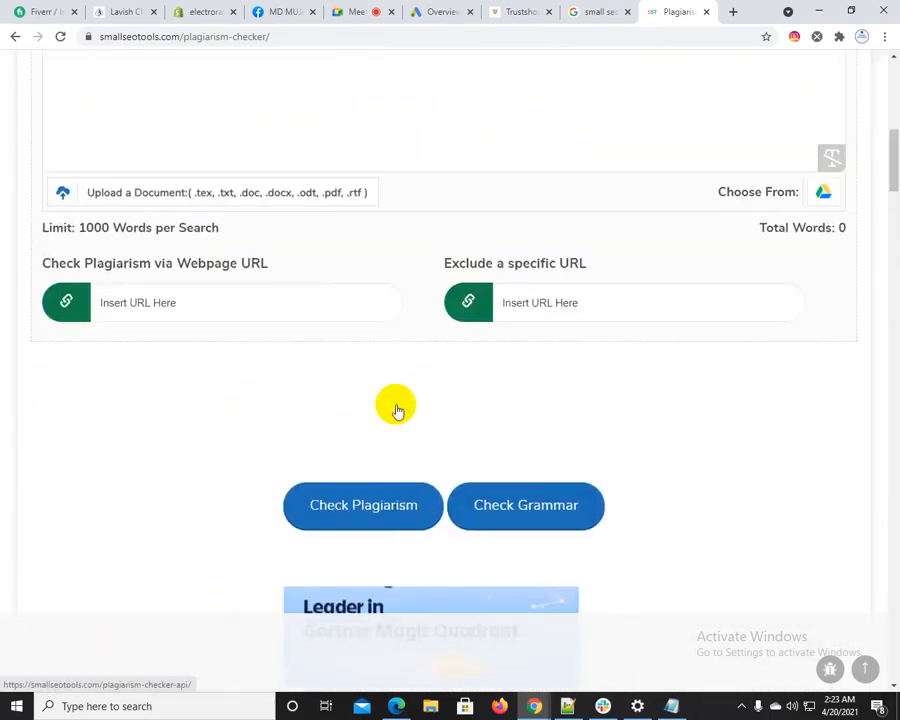
{"action": "scroll", "coordinate": [396, 408], "scroll_direction": "down", "scroll_amount": 6}
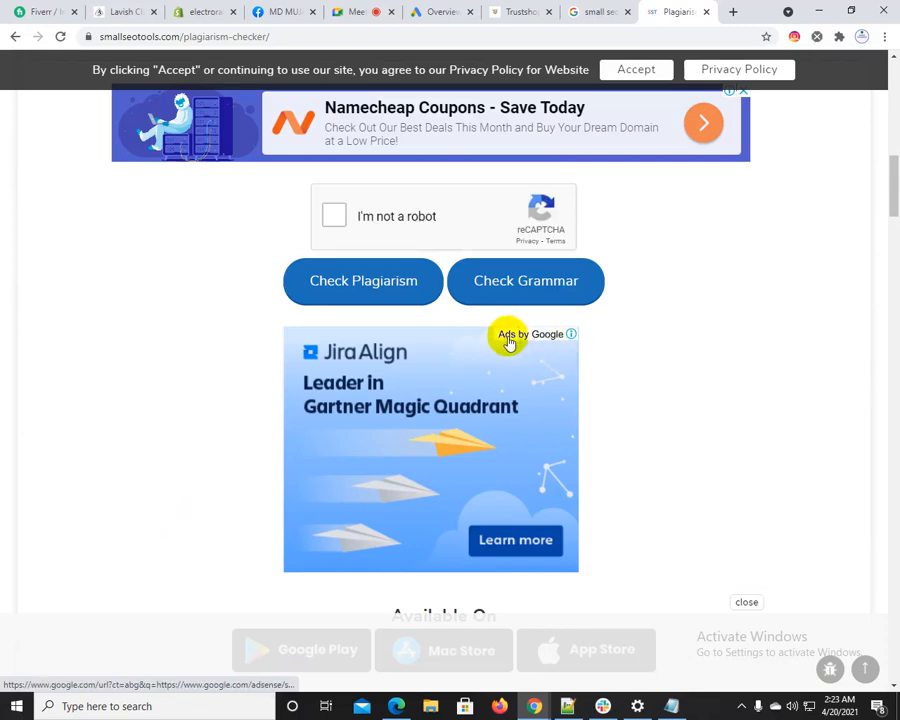
{"action": "left_click", "coordinate": [705, 14]}
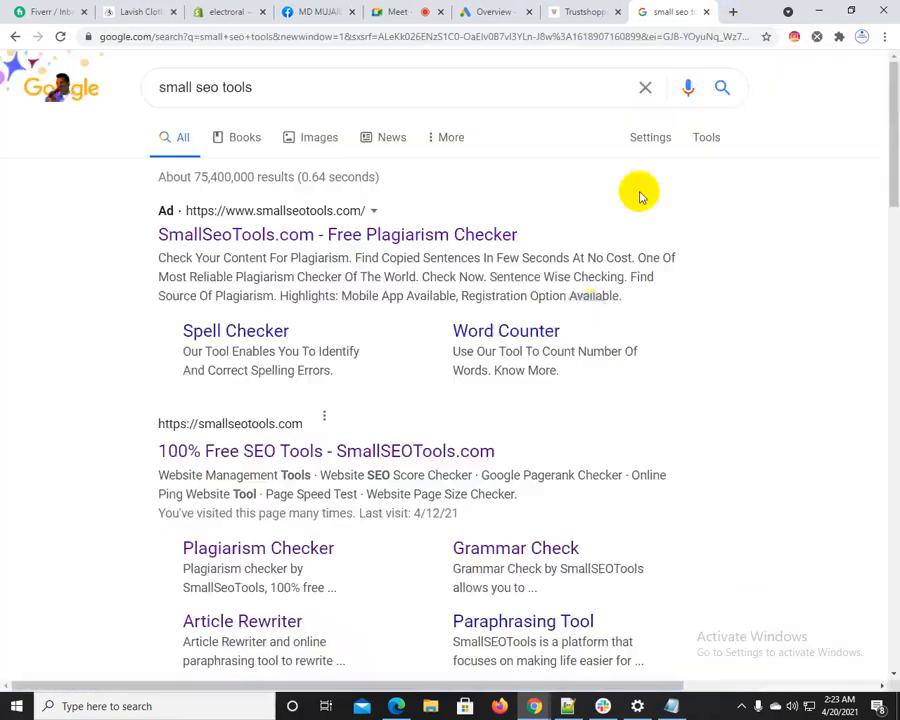
Switch to Notepad++ and add the line "3 : video ads / youtube ads" below the display ads line
{"action": "left_click", "coordinate": [568, 706]}
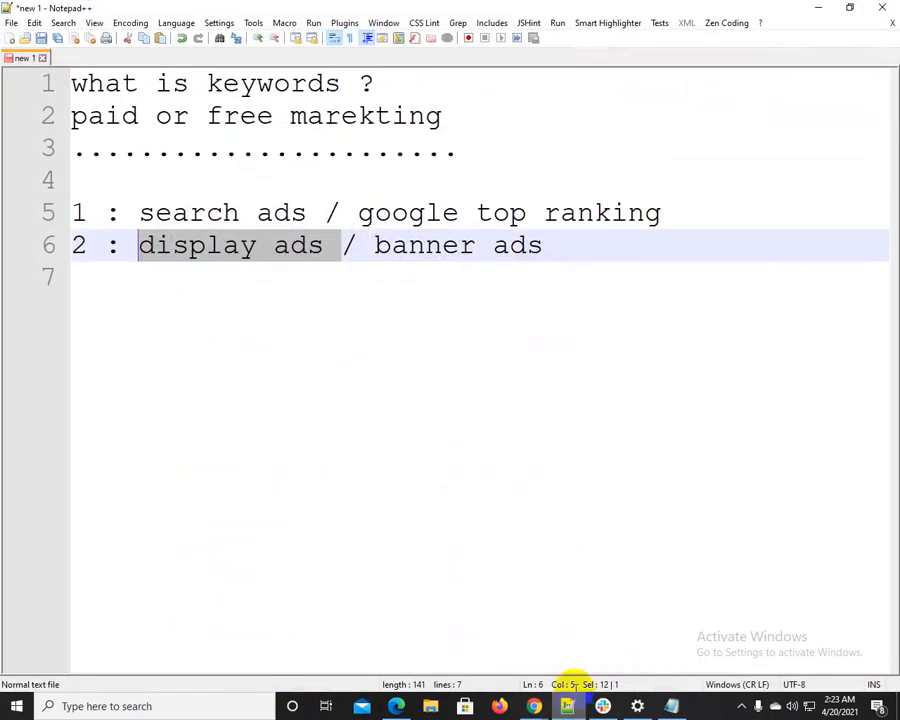
{"action": "left_click", "coordinate": [568, 244]}
{"action": "key", "text": "Return"}
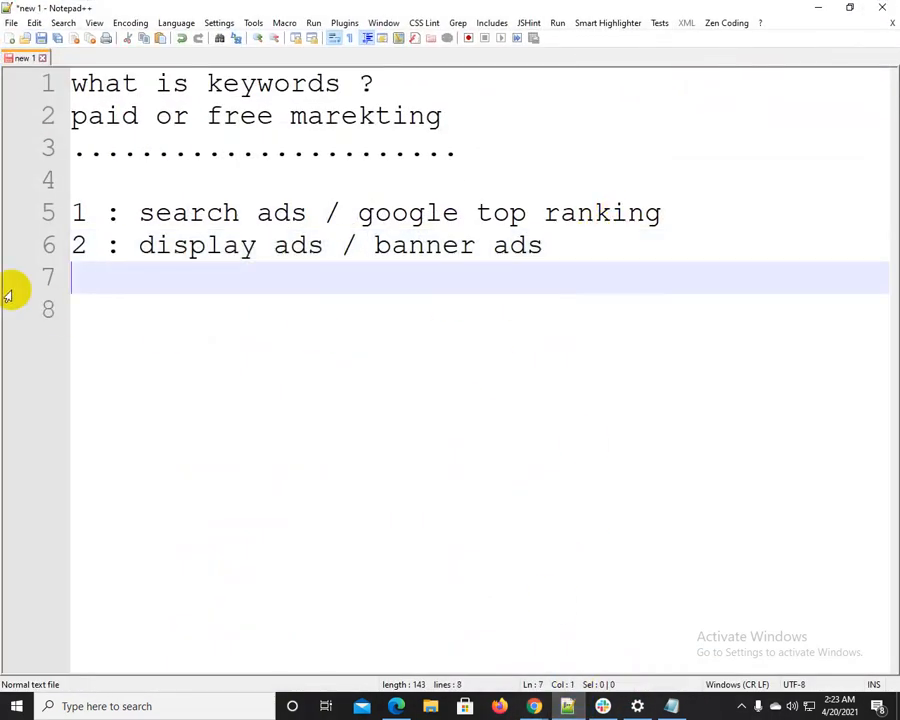
{"action": "type", "text": "3 : video"}
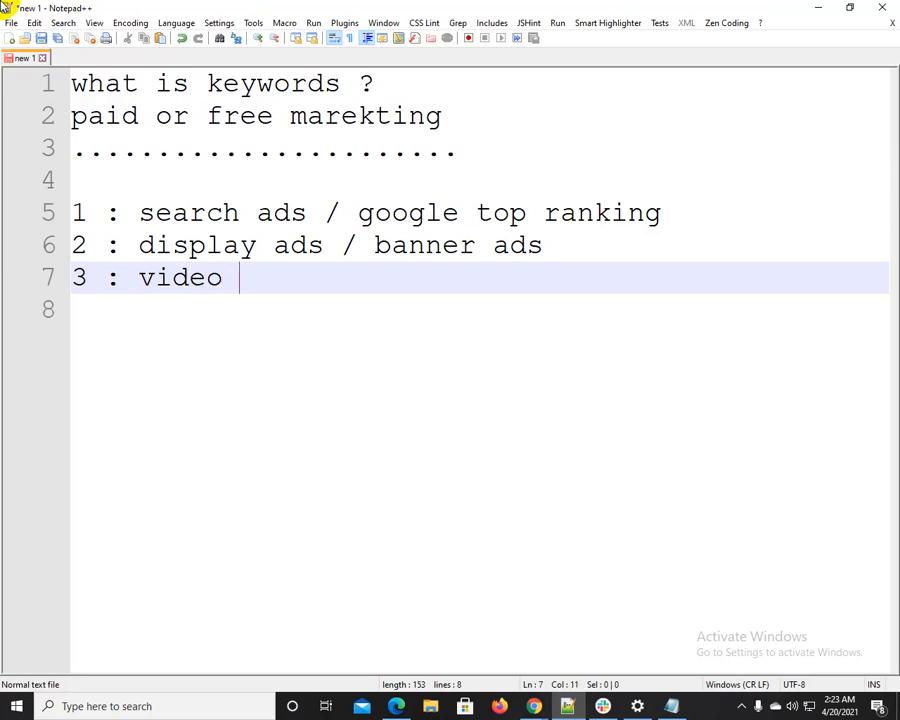
{"action": "type", "text": " y"}
{"action": "key", "text": "BackSpace"}
{"action": "type", "text": "ads / yout"}
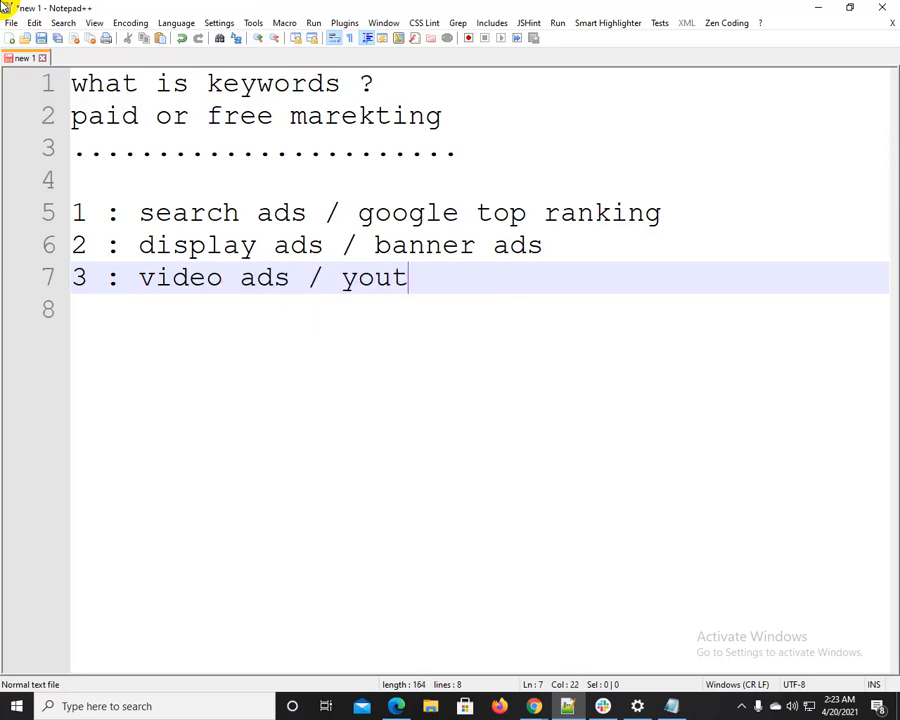
{"action": "type", "text": "ube ads"}
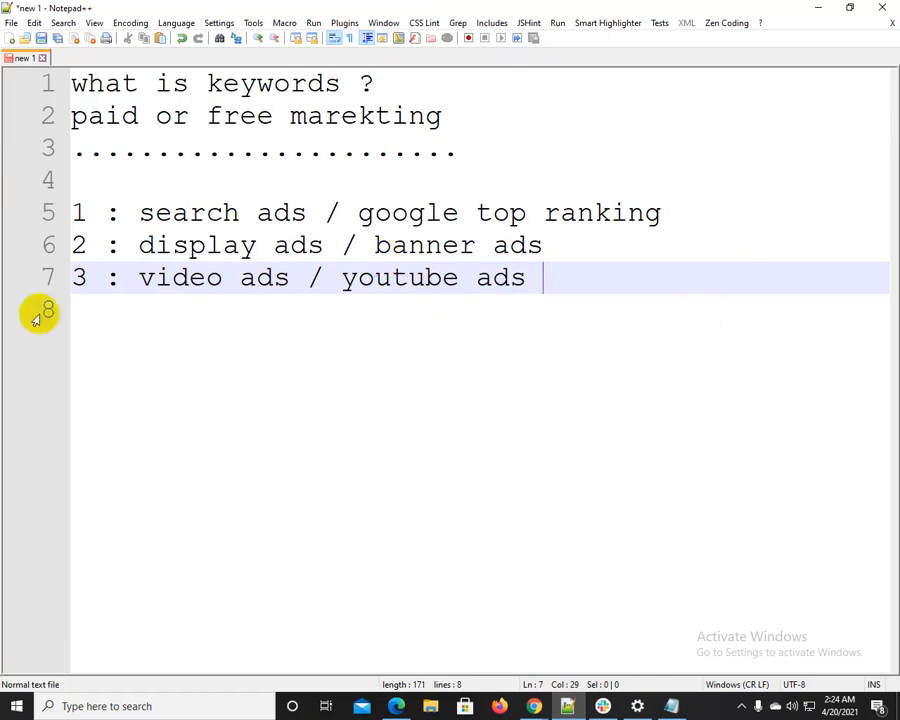
Highlight the whole text of the third ad-type line, and its "video ads" and "youtube ads" parts separately
{"action": "left_click_drag", "start_coordinate": [137, 277], "coordinate": [559, 263]}
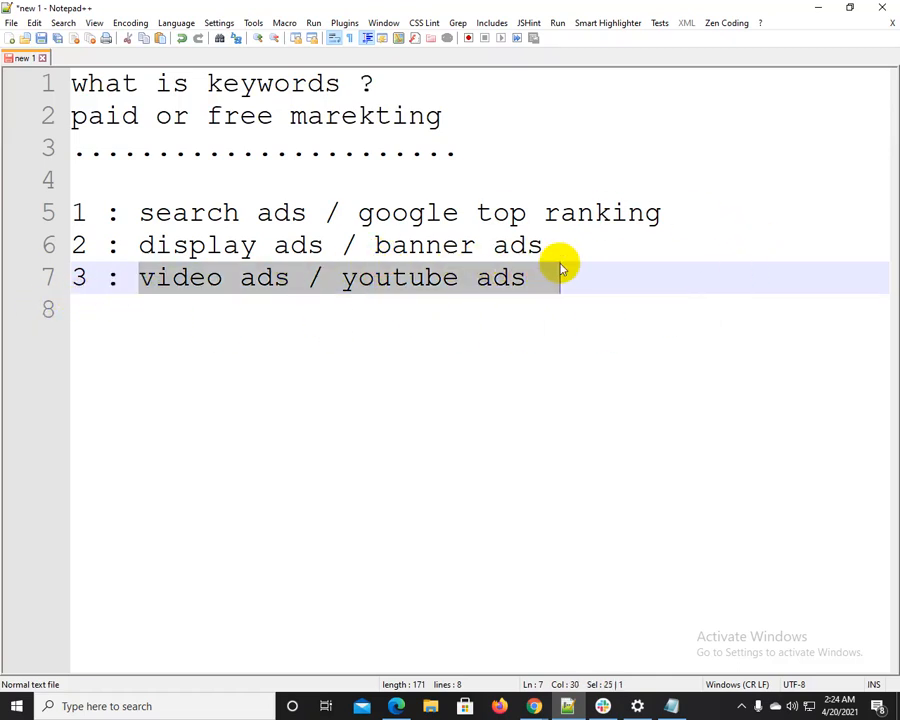
{"action": "left_click", "coordinate": [560, 264]}
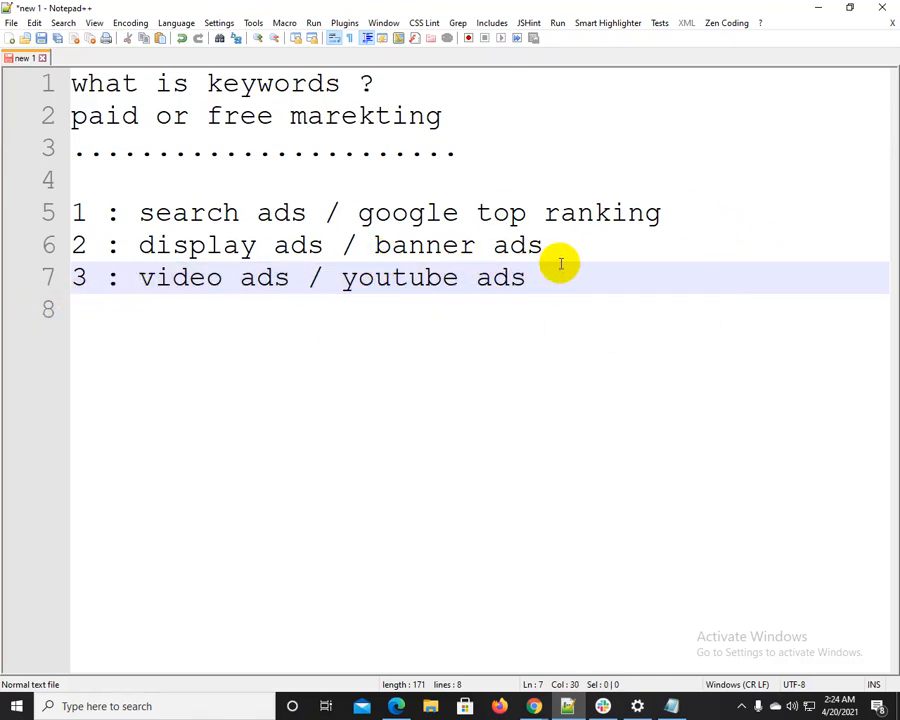
{"action": "left_click_drag", "start_coordinate": [118, 283], "coordinate": [530, 266]}
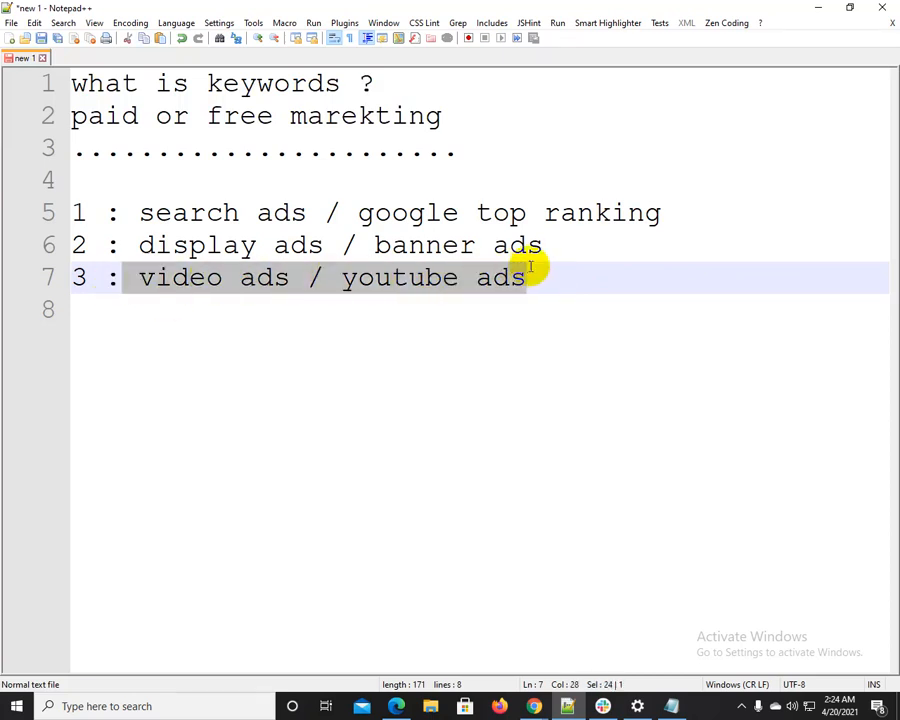
{"action": "left_click", "coordinate": [198, 289]}
{"action": "left_click_drag", "start_coordinate": [137, 279], "coordinate": [292, 280]}
{"action": "left_click_drag", "start_coordinate": [338, 281], "coordinate": [542, 276]}
{"action": "left_click", "coordinate": [548, 277]}
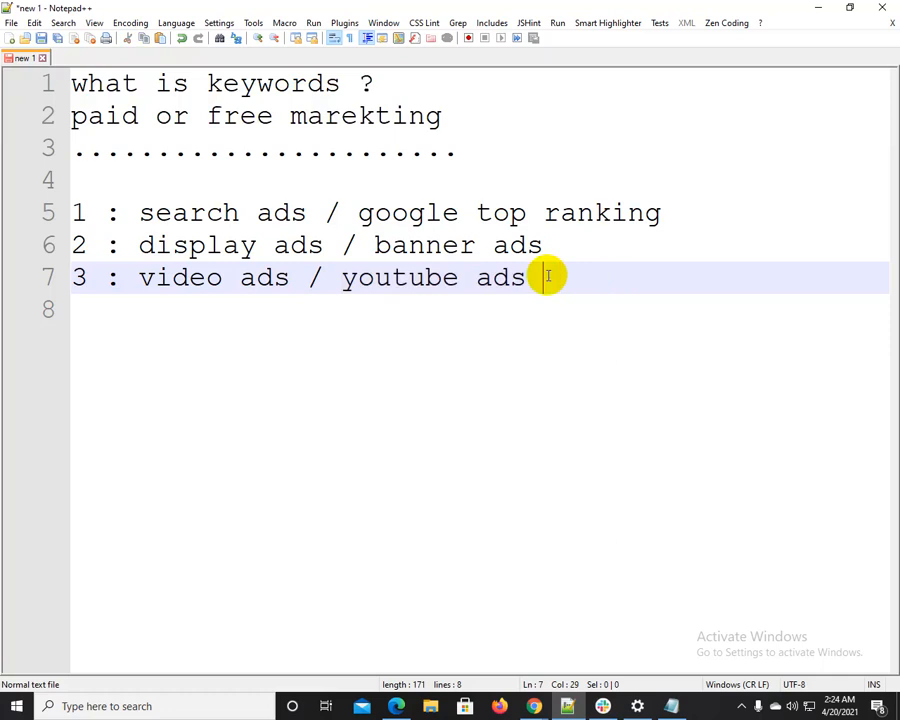
Add the line "4 : smart ads / local ads" below the video ads line and highlight "local ads"
{"action": "key", "text": "Return"}
{"action": "type", "text": "4 :"}
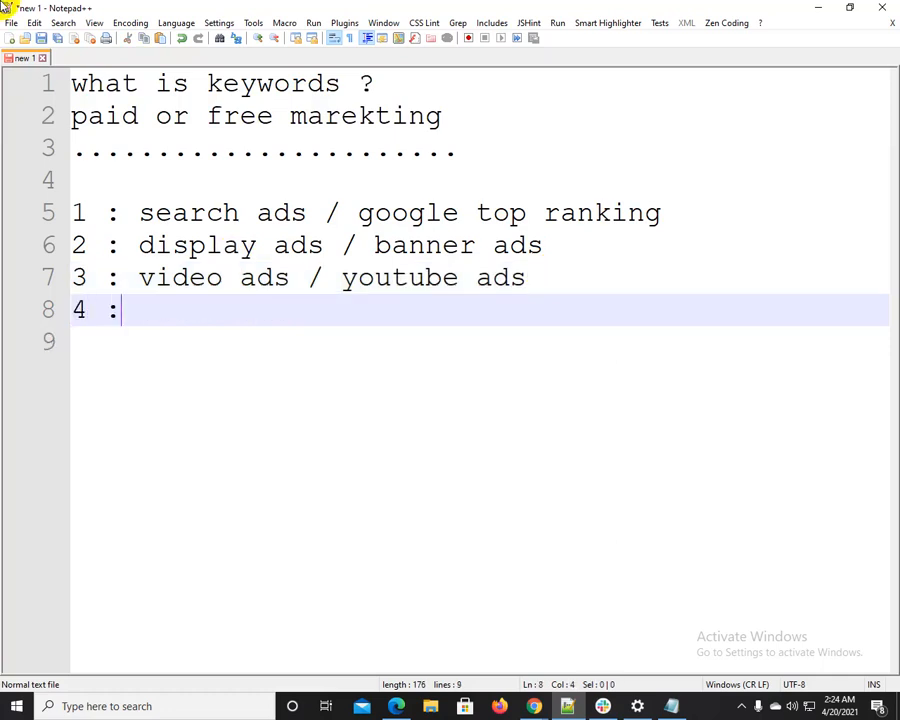
{"action": "type", "text": " smart "}
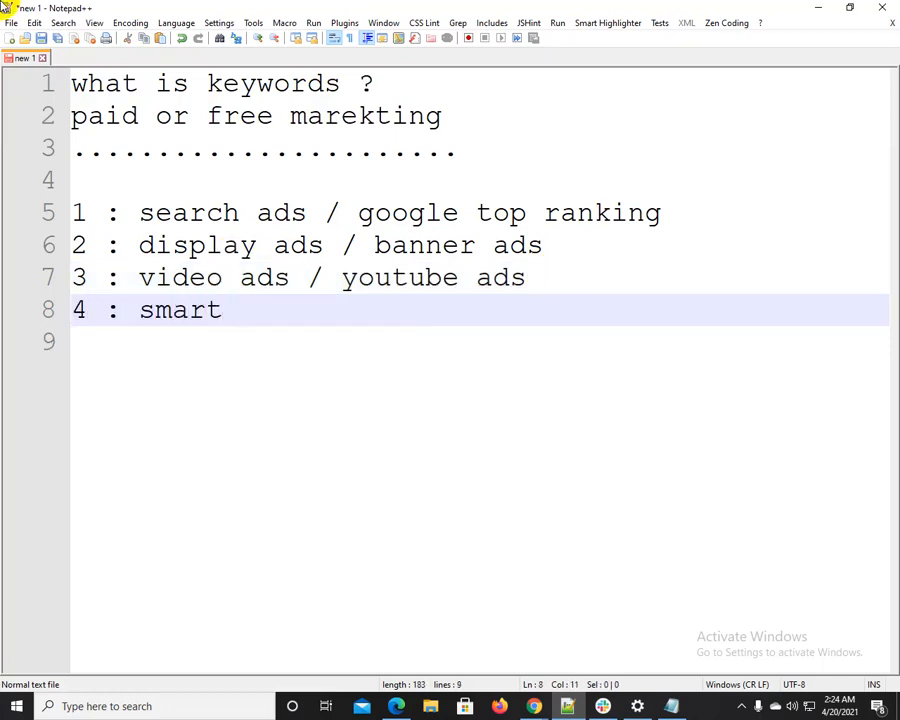
{"action": "type", "text": "ads "}
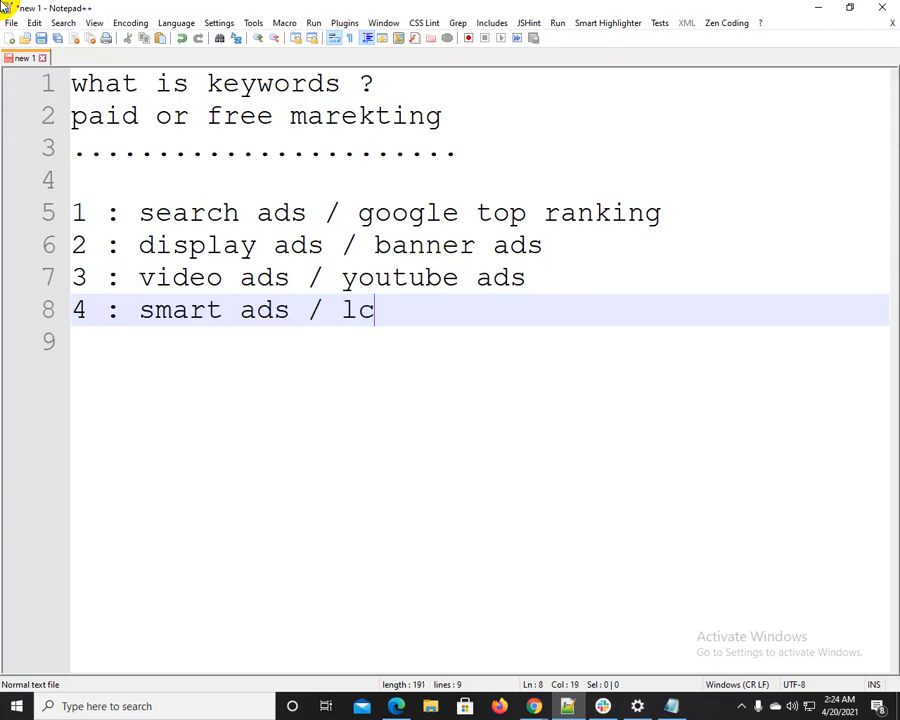
{"action": "type", "text": "/ local ads"}
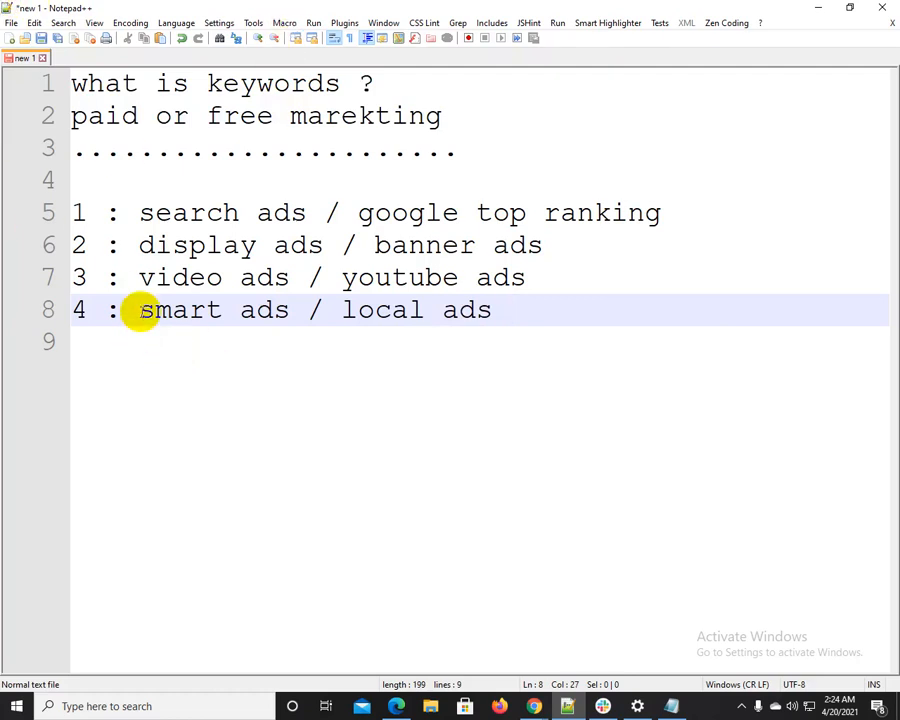
{"action": "left_click_drag", "start_coordinate": [138, 310], "coordinate": [525, 311]}
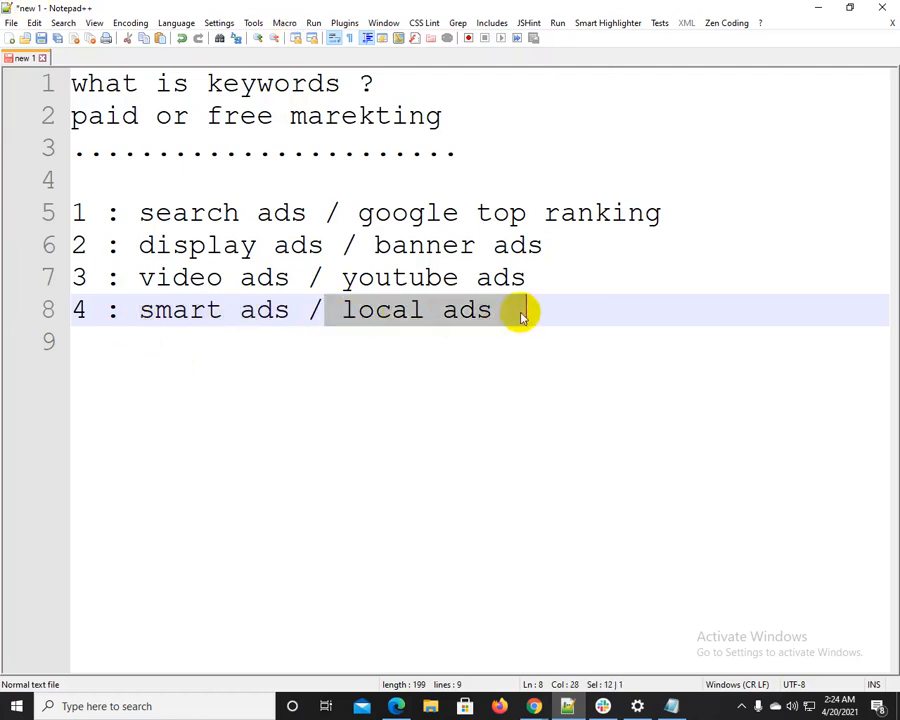
{"action": "left_click", "coordinate": [513, 384]}
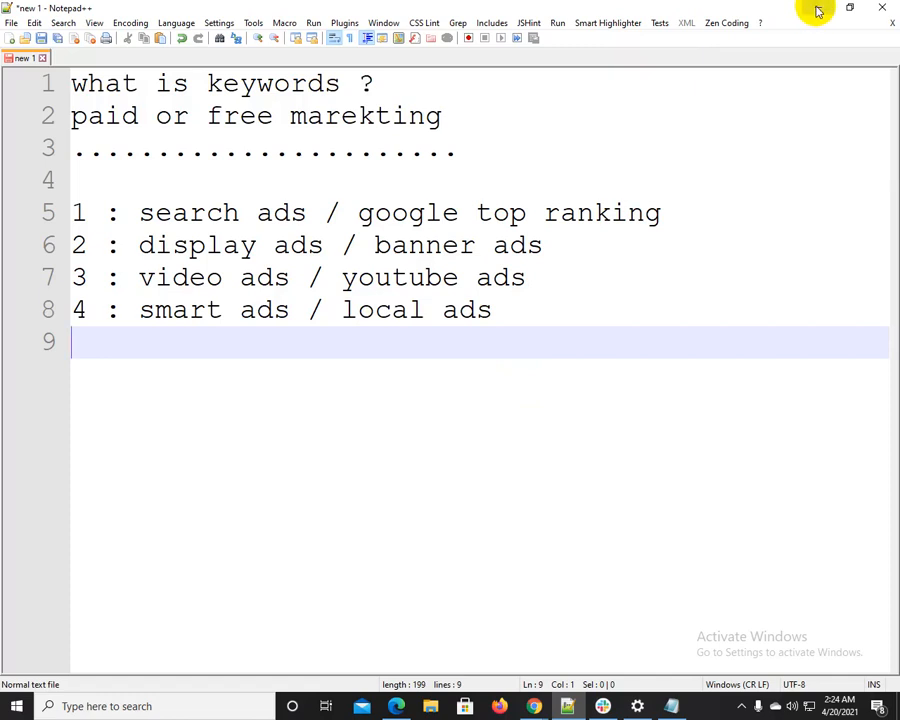
Append "/ map ads" to the end of the smart ads line
{"action": "left_click", "coordinate": [507, 311]}
{"action": "type", "text": "/"}
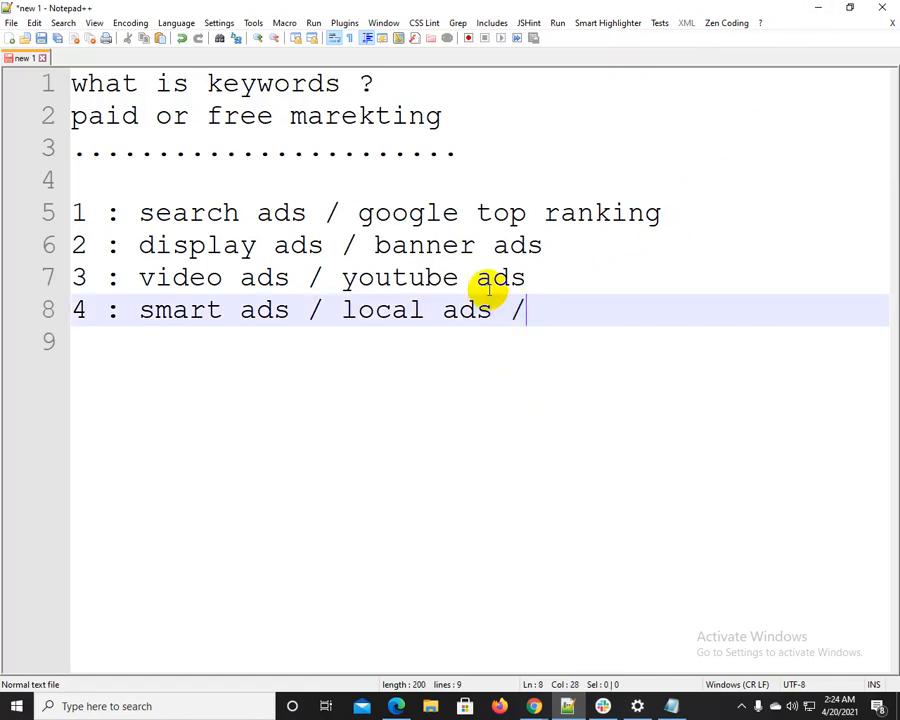
{"action": "type", "text": " map ads"}
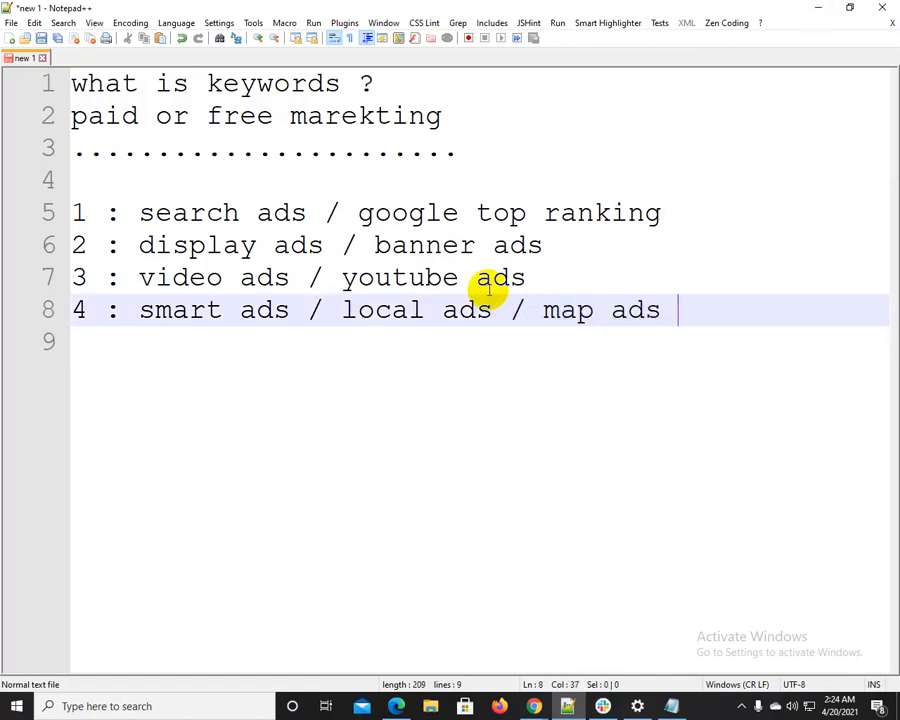
Switch to Chrome and replace the Google query with a search for "five star hotel in new york"
{"action": "left_click", "coordinate": [817, 9]}
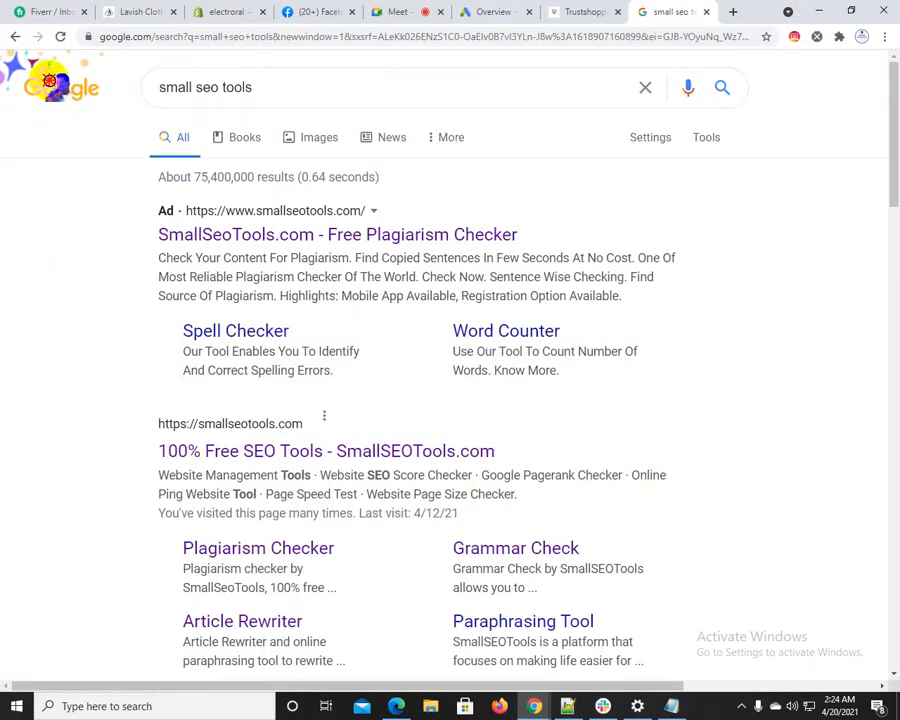
{"action": "left_click_drag", "start_coordinate": [252, 84], "coordinate": [60, 94]}
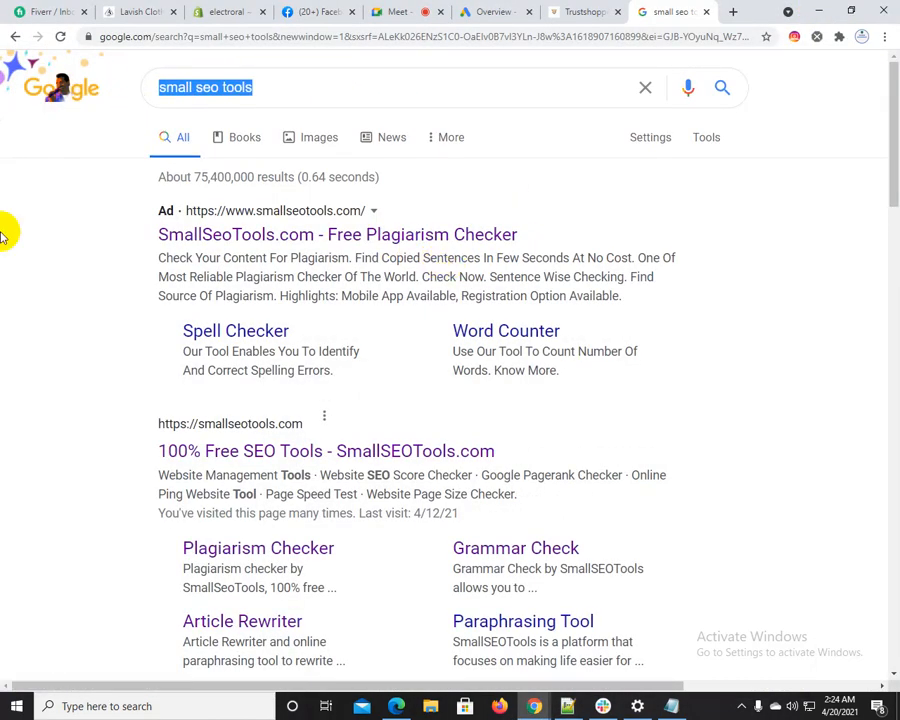
{"action": "key", "text": "BackSpace"}
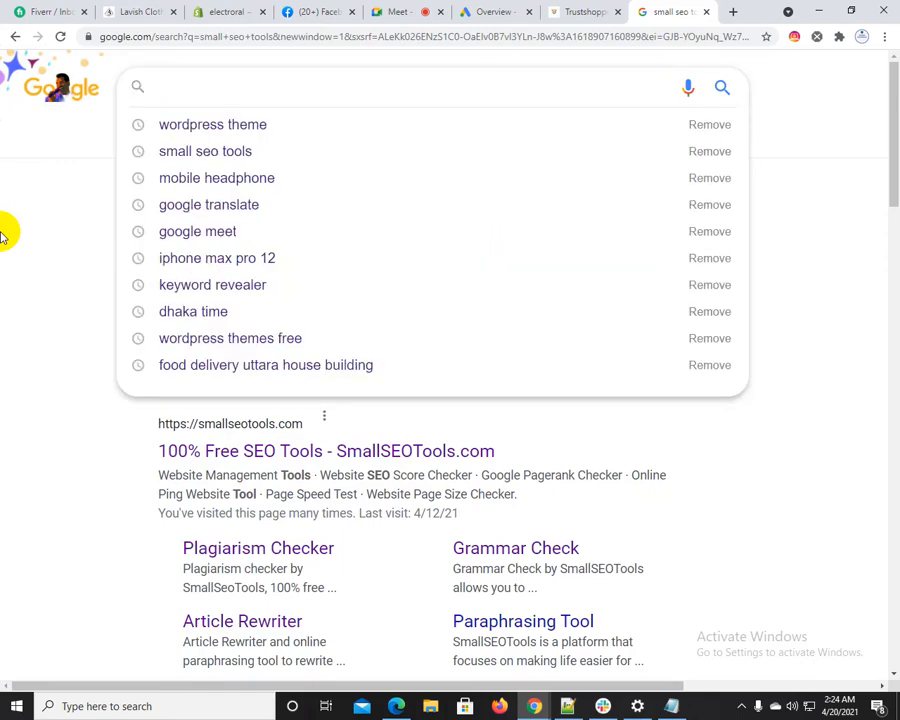
{"action": "type", "text": "five "}
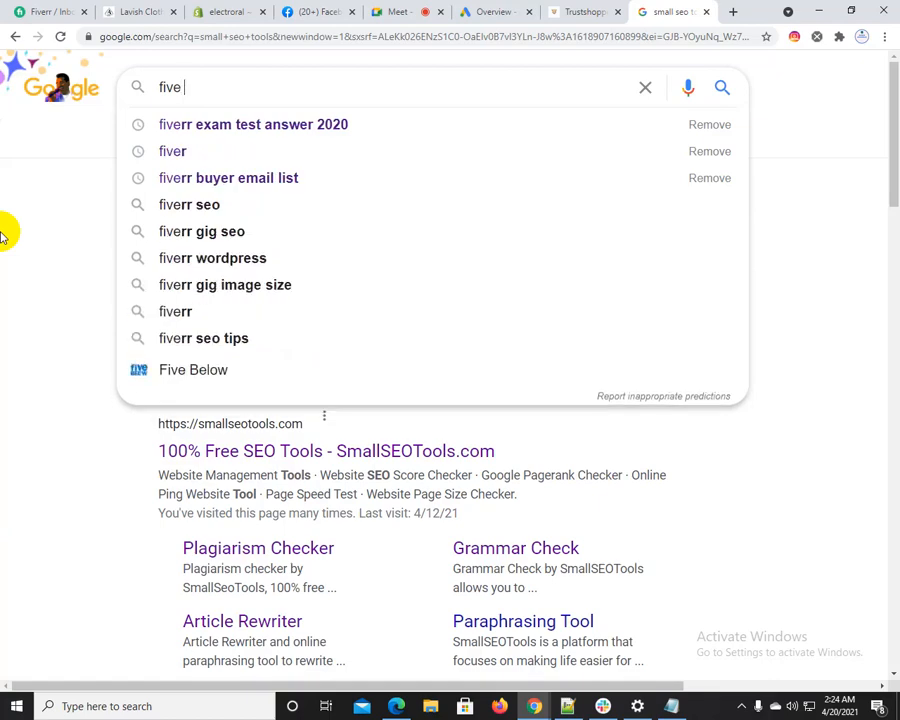
{"action": "type", "text": "start hotel in"}
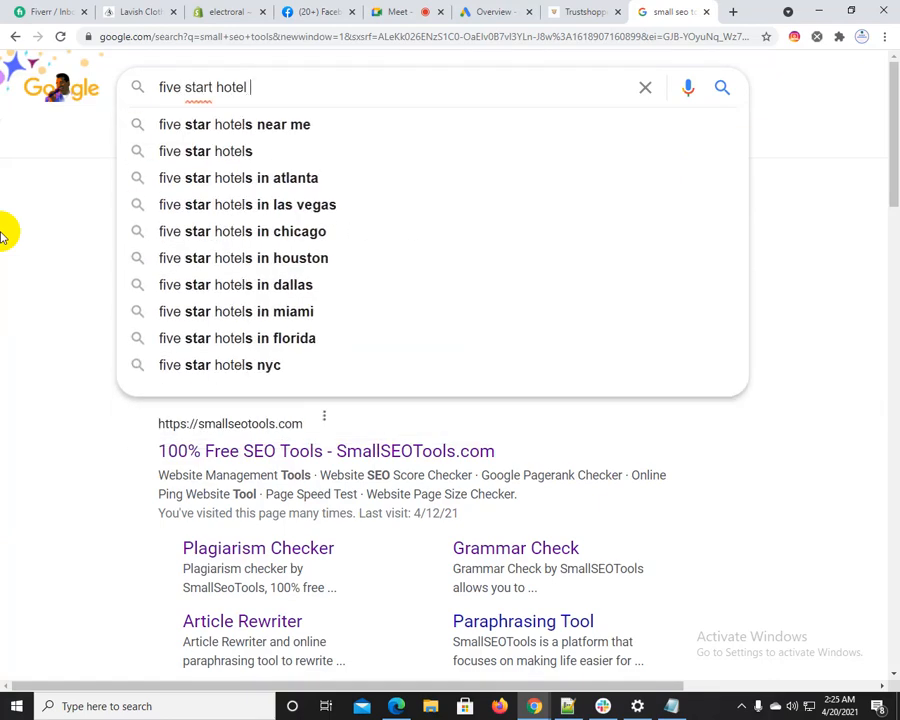
{"action": "key", "text": "BackSpace"}
{"action": "key", "text": "BackSpace"}
{"action": "key", "text": "BackSpace"}
{"action": "key", "text": "BackSpace"}
{"action": "key", "text": "BackSpace"}
{"action": "key", "text": "BackSpace"}
{"action": "key", "text": "BackSpace"}
{"action": "key", "text": "BackSpace"}
{"action": "key", "text": "BackSpace"}
{"action": "key", "text": "BackSpace"}
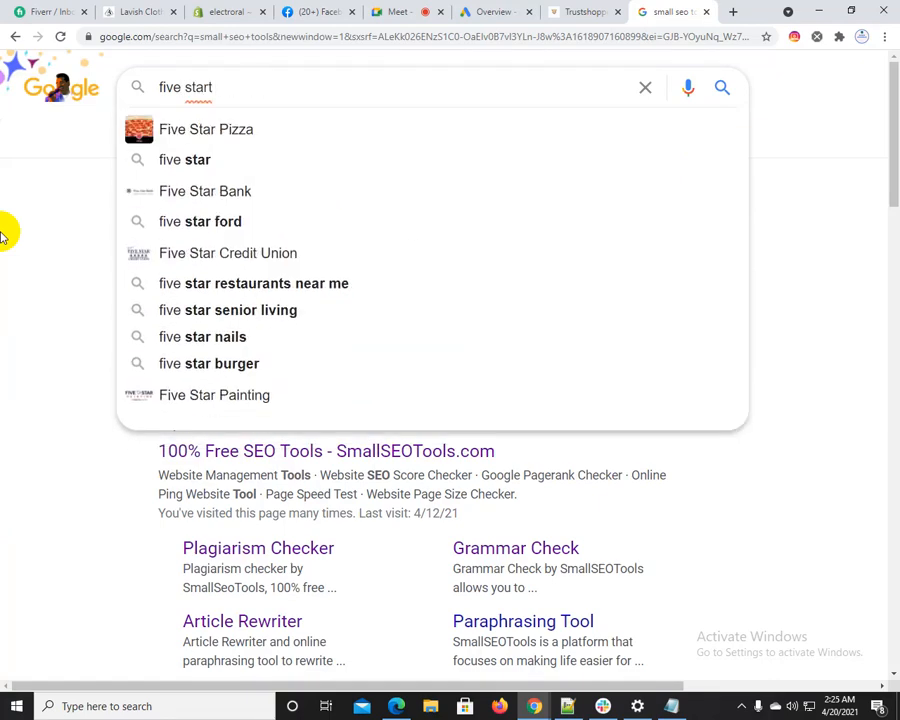
{"action": "key", "text": "BackSpace"}
{"action": "type", "text": "hotel in "}
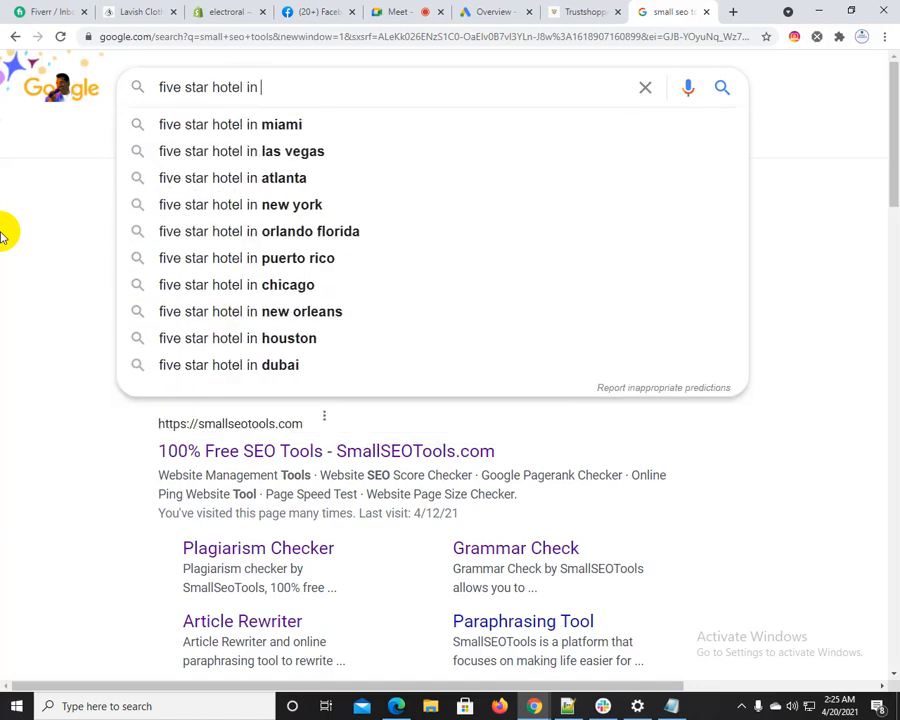
{"action": "type", "text": "new"}
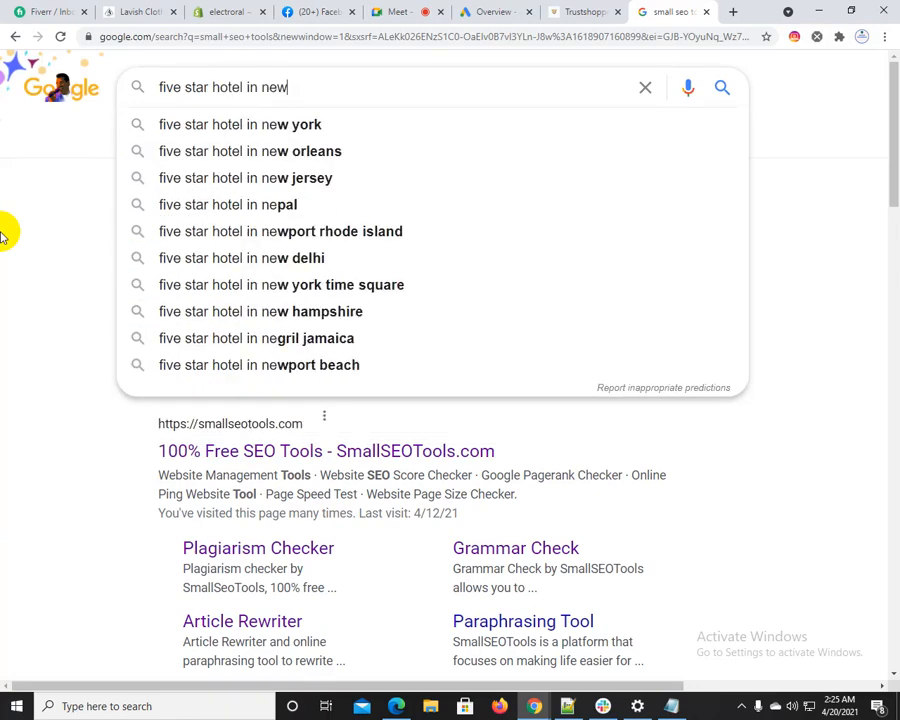
{"action": "key", "text": "Down"}
{"action": "key", "text": "Return"}
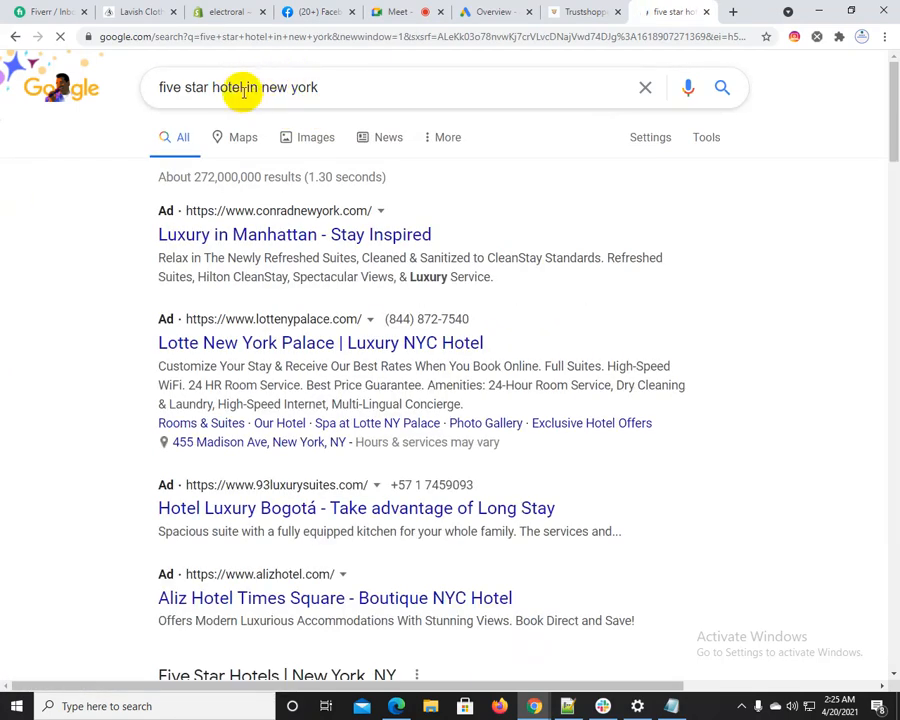
Review the sponsored results, hotel listings and map for the New York hotel search, and close the results page
{"action": "left_click_drag", "start_coordinate": [243, 88], "coordinate": [354, 92]}
{"action": "left_click", "coordinate": [58, 304]}
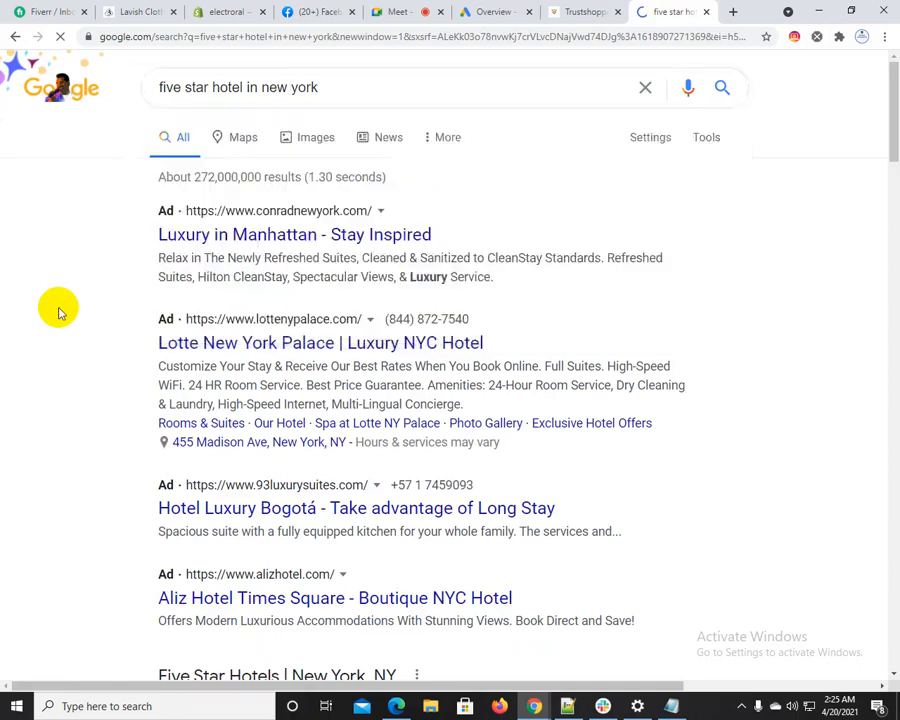
{"action": "scroll", "coordinate": [60, 306], "scroll_direction": "down", "scroll_amount": 5}
{"action": "scroll", "coordinate": [326, 286], "scroll_direction": "up", "scroll_amount": 4}
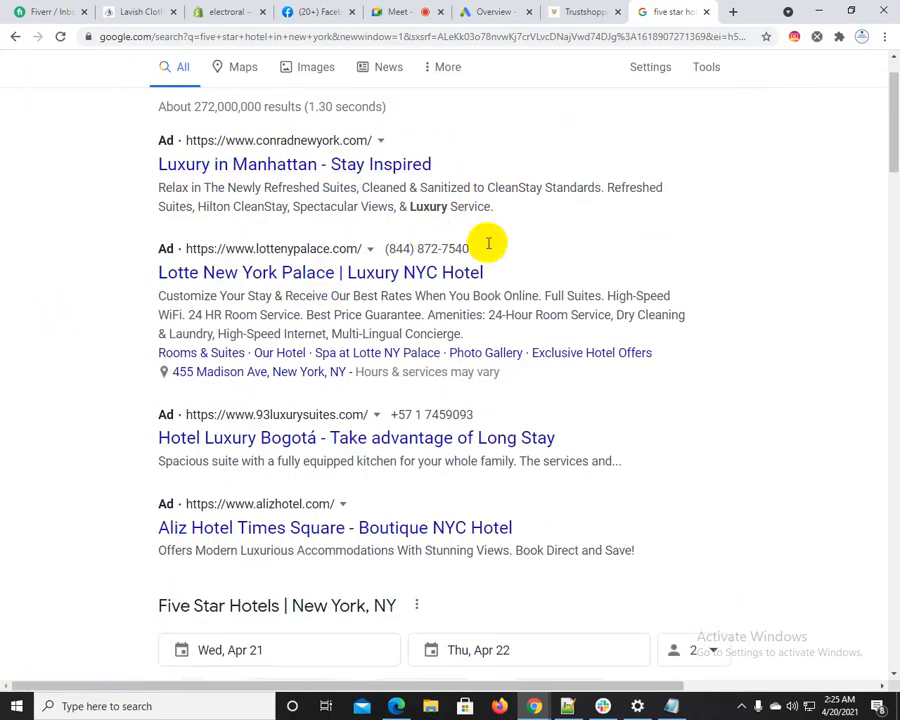
{"action": "scroll", "coordinate": [250, 290], "scroll_direction": "up", "scroll_amount": 1}
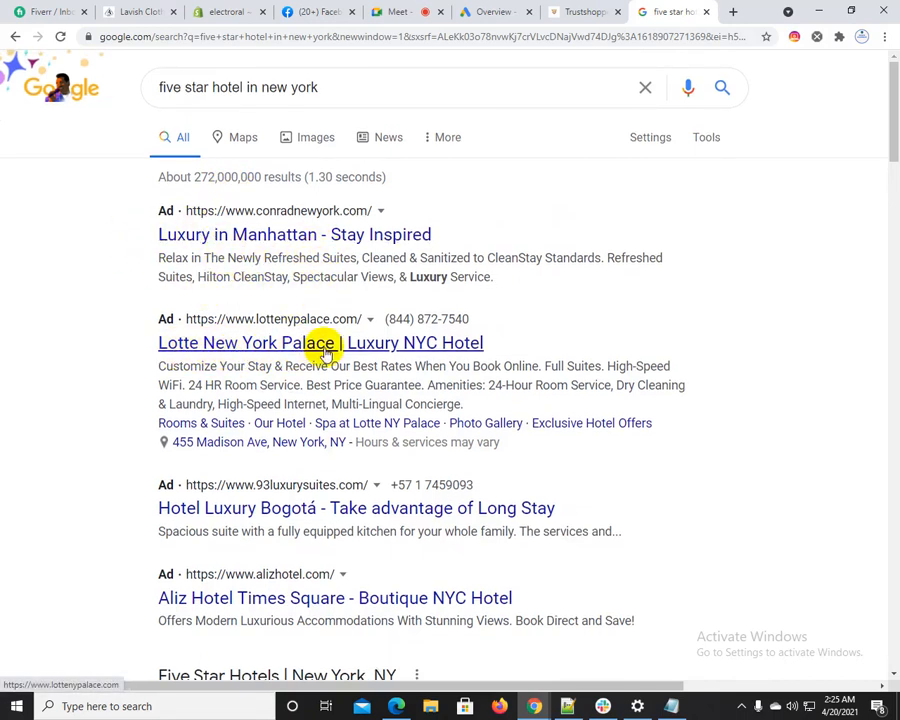
{"action": "scroll", "coordinate": [410, 354], "scroll_direction": "down", "scroll_amount": 5}
{"action": "scroll", "coordinate": [333, 468], "scroll_direction": "down", "scroll_amount": 1}
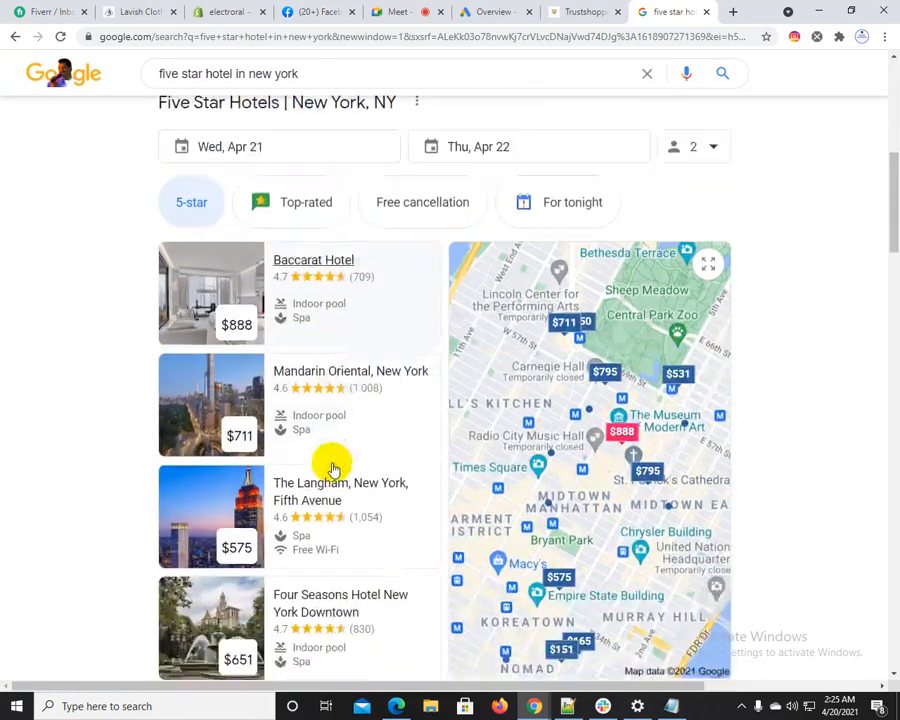
{"action": "scroll", "coordinate": [316, 286], "scroll_direction": "down", "scroll_amount": 1}
{"action": "scroll", "coordinate": [376, 474], "scroll_direction": "up", "scroll_amount": 3}
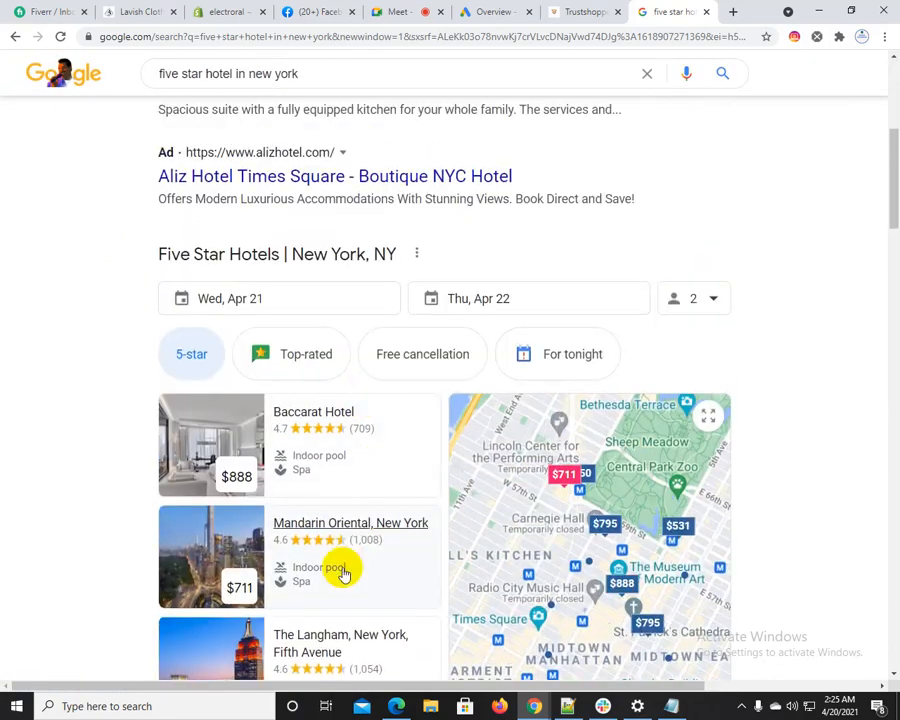
{"action": "scroll", "coordinate": [362, 536], "scroll_direction": "up", "scroll_amount": 5}
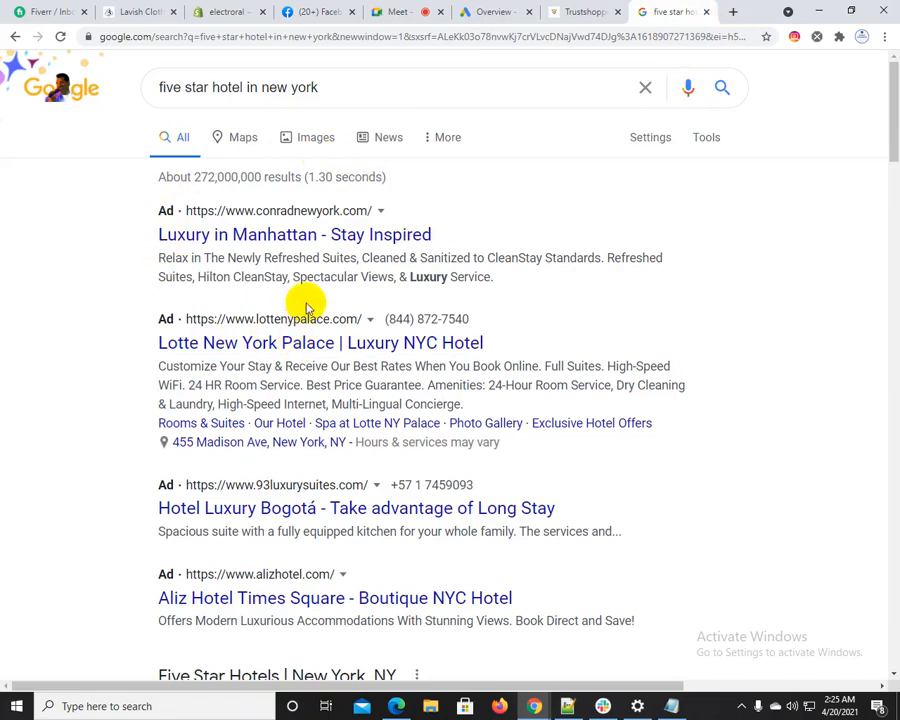
{"action": "left_click", "coordinate": [705, 13]}
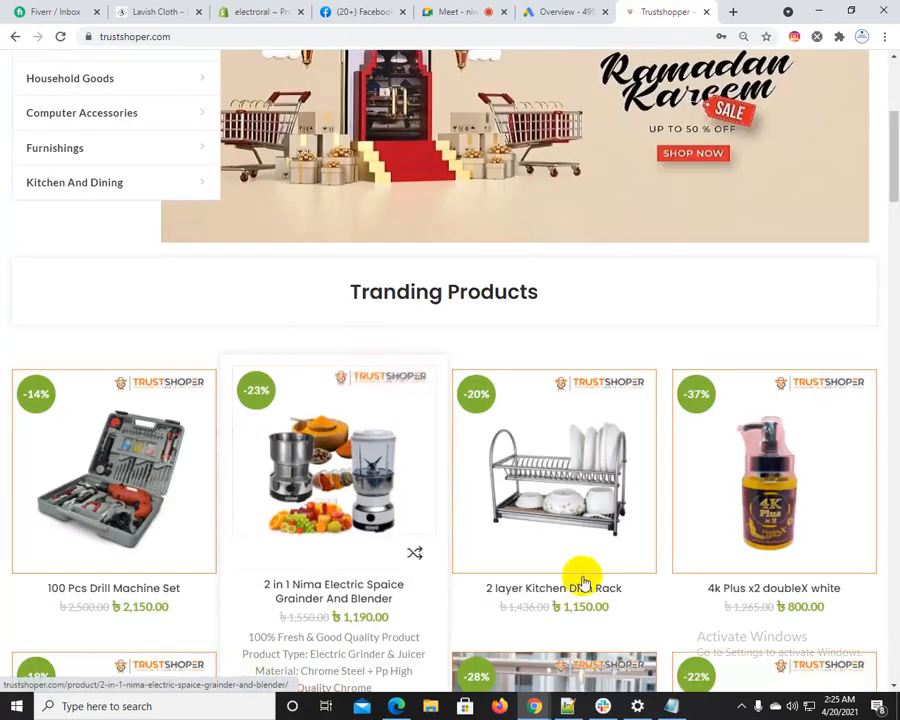
Switch to Notepad++ and highlight "smart ads" and "local ads / map ads" separately in the fourth ad-type line
{"action": "left_click", "coordinate": [567, 706]}
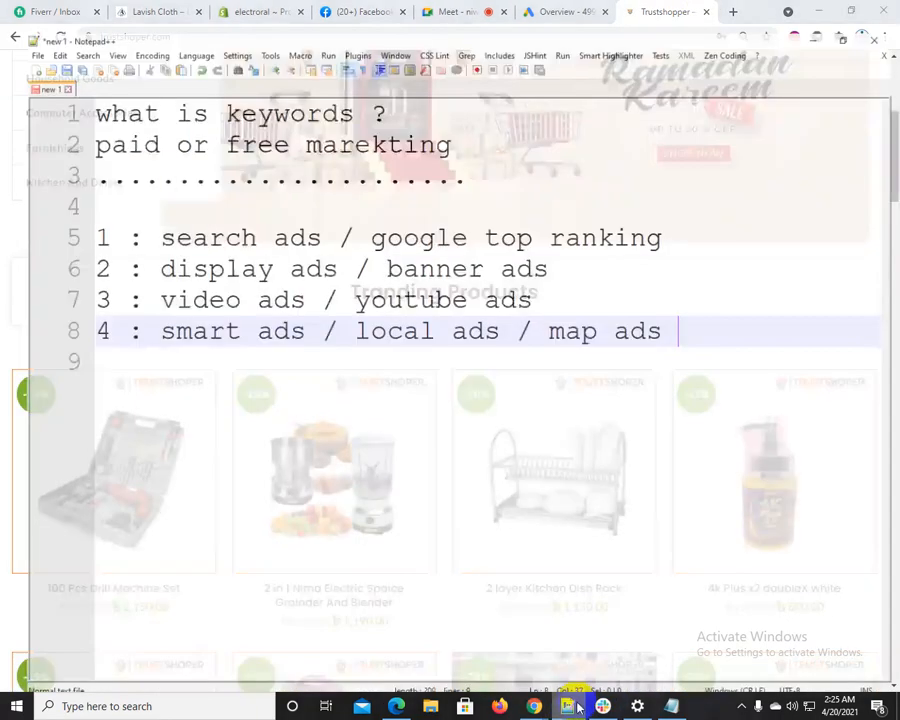
{"action": "left_click_drag", "start_coordinate": [141, 310], "coordinate": [288, 310]}
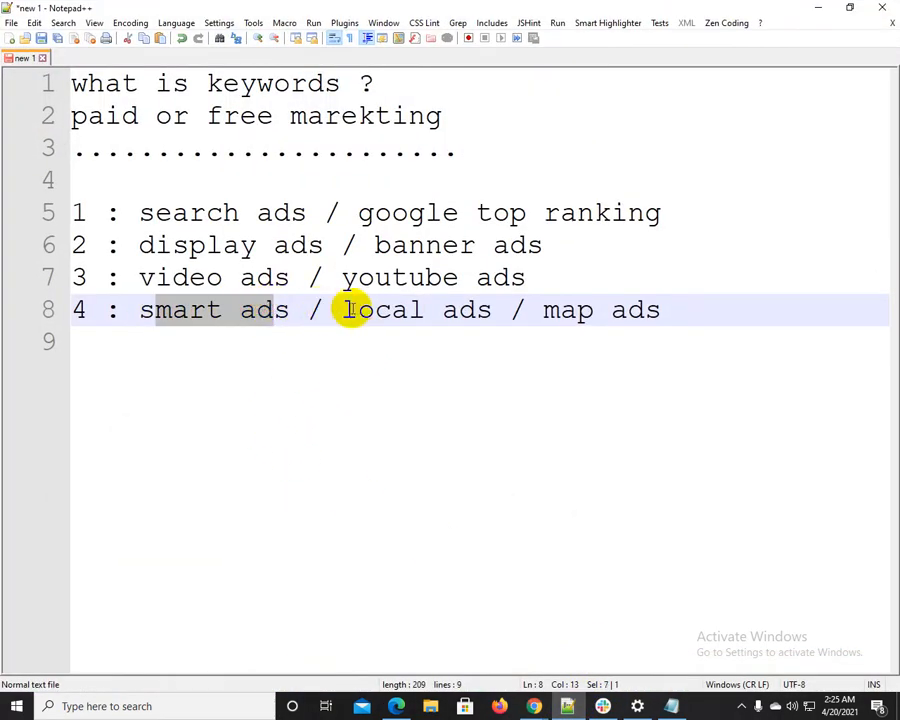
{"action": "left_click_drag", "start_coordinate": [358, 310], "coordinate": [672, 304]}
{"action": "left_click", "coordinate": [681, 304]}
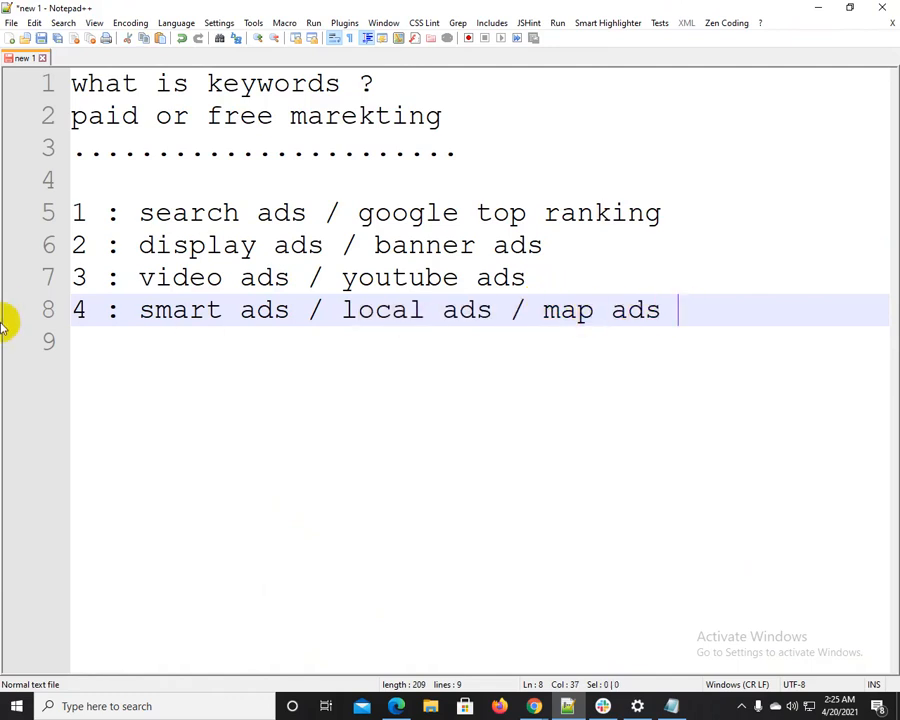
Add the line "5 : discovery ads / carosual ads" below the smart ads line
{"action": "key", "text": "Return"}
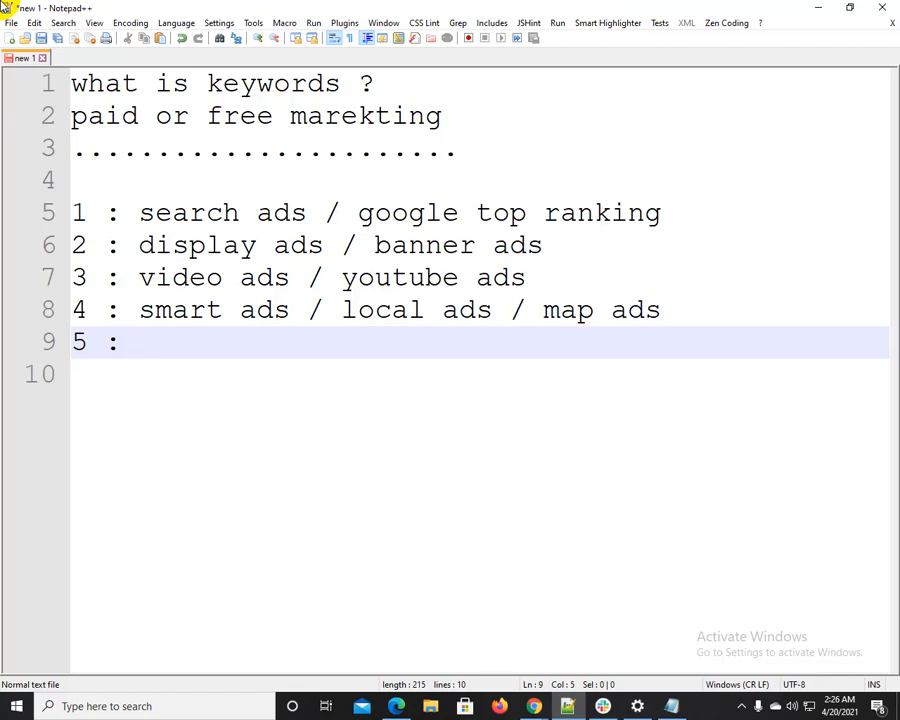
{"action": "type", "text": "dis"}
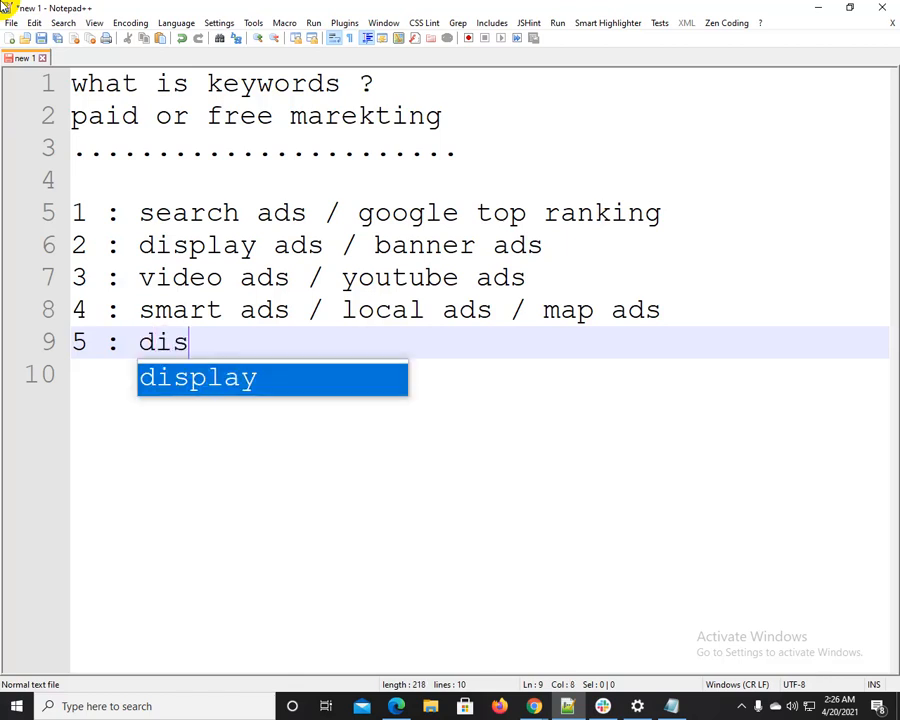
{"action": "type", "text": "covery ads / caro"}
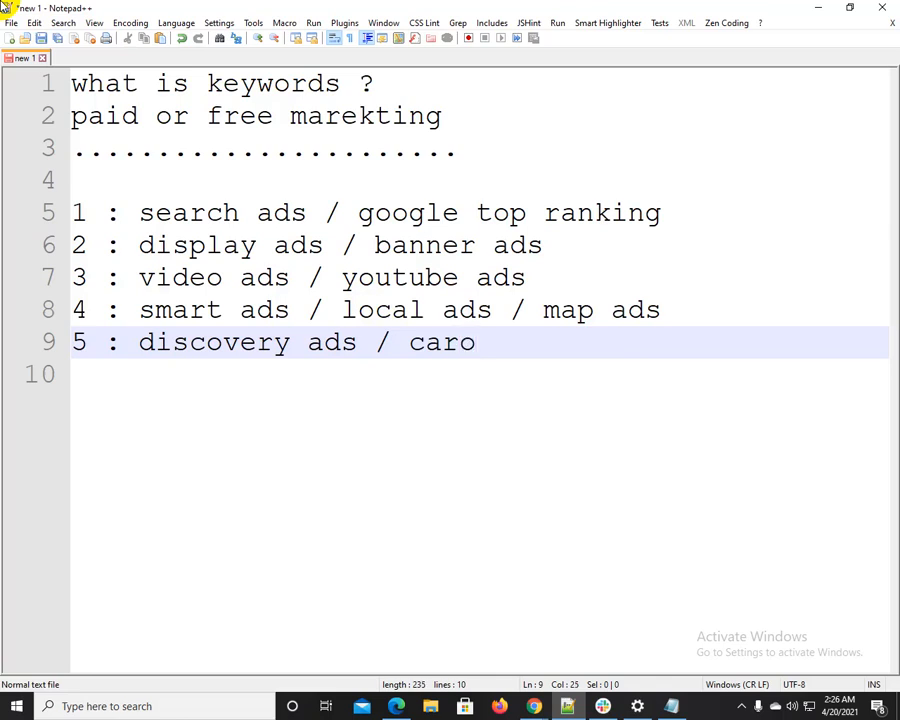
{"action": "type", "text": "sual ads"}
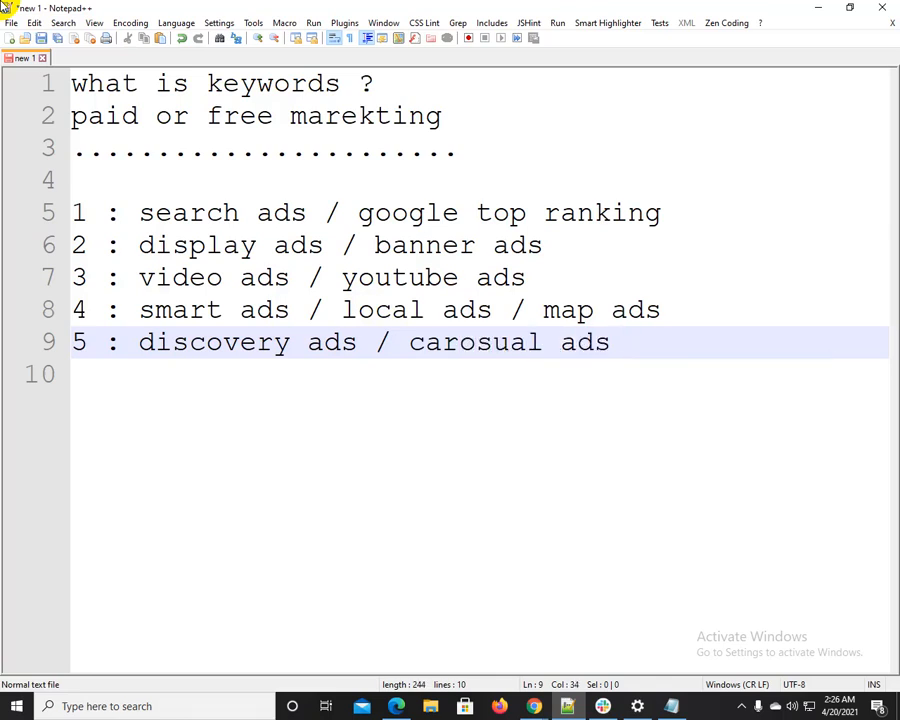
Highlight the "discovery ads" and "carosual ads" parts of the fifth ad-type line in turn
{"action": "left_click_drag", "start_coordinate": [140, 342], "coordinate": [487, 338]}
{"action": "left_click", "coordinate": [487, 338]}
{"action": "left_click_drag", "start_coordinate": [412, 341], "coordinate": [626, 342]}
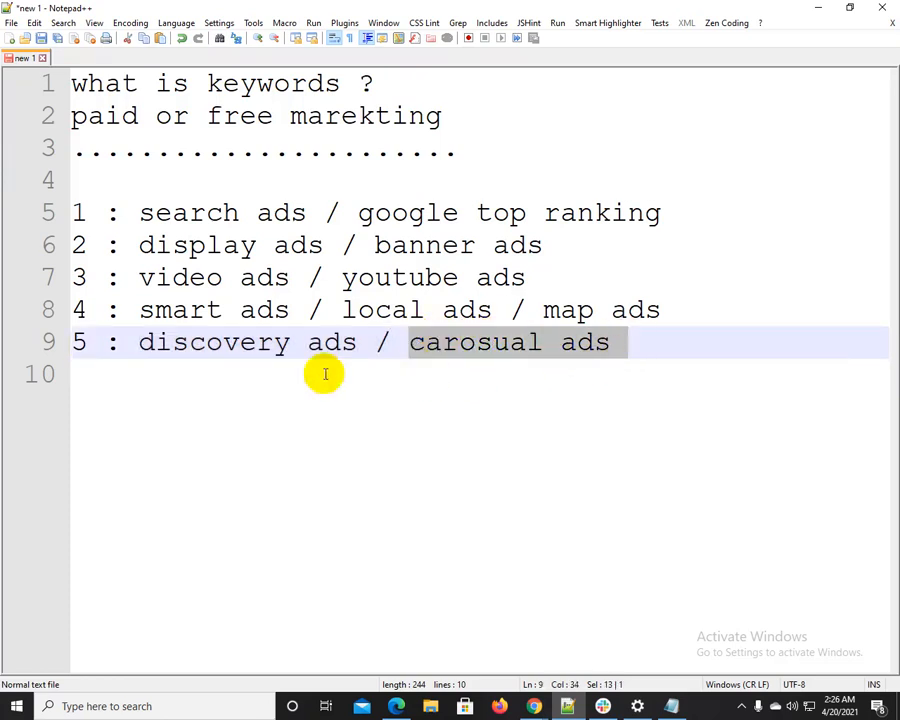
{"action": "left_click_drag", "start_coordinate": [138, 345], "coordinate": [247, 348]}
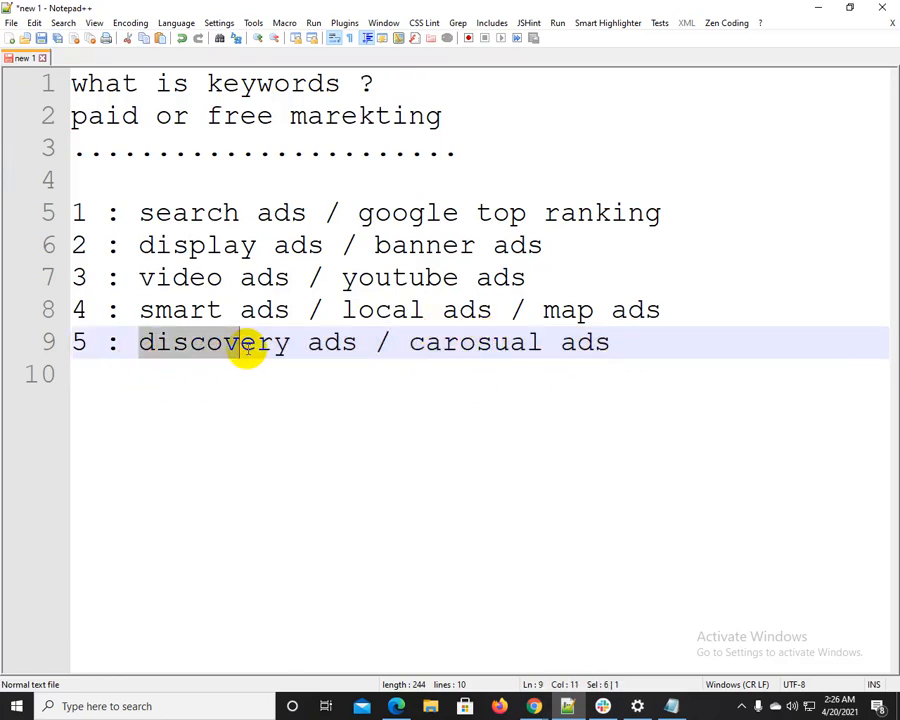
{"action": "left_click", "coordinate": [355, 344]}
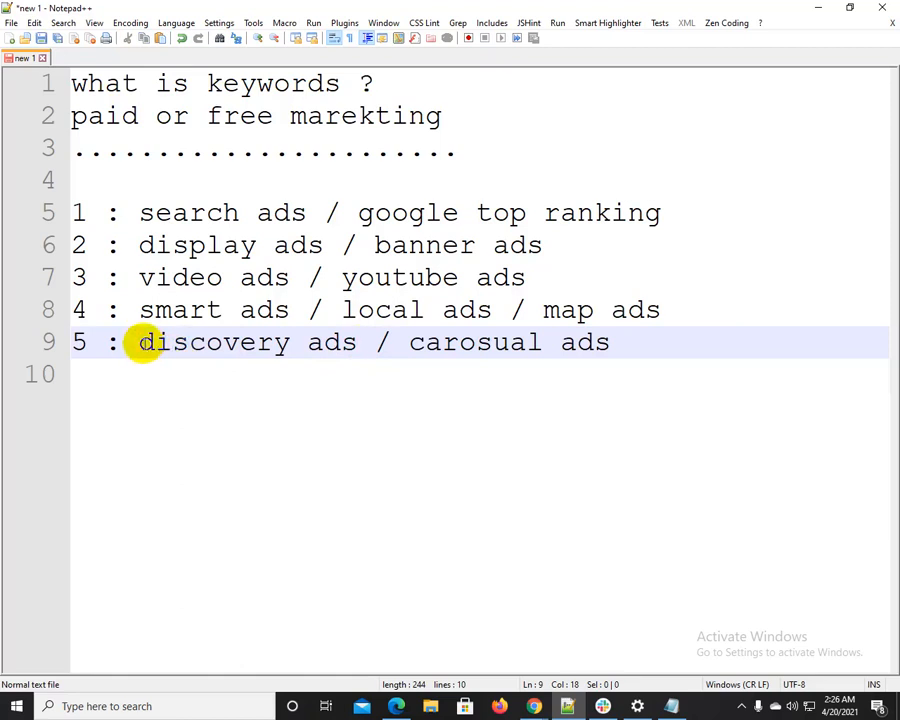
{"action": "left_click_drag", "start_coordinate": [143, 344], "coordinate": [327, 343]}
{"action": "left_click_drag", "start_coordinate": [410, 343], "coordinate": [618, 333]}
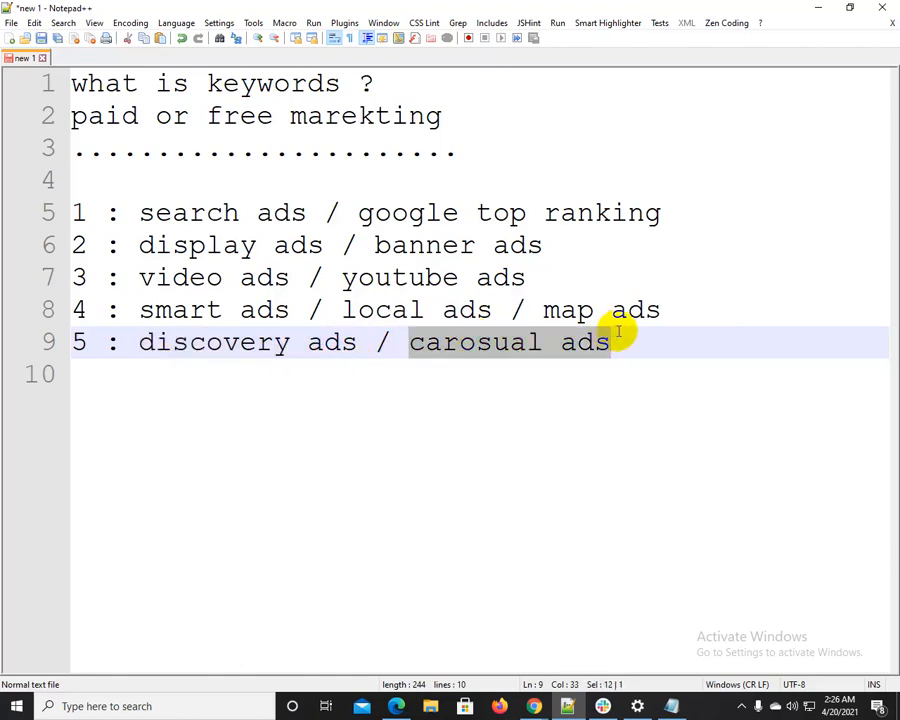
Add the line "6 : shopping ads / products listing ads" below the discovery ads line and highlight "products listing ads"
{"action": "left_click", "coordinate": [621, 340]}
{"action": "key", "text": "Return"}
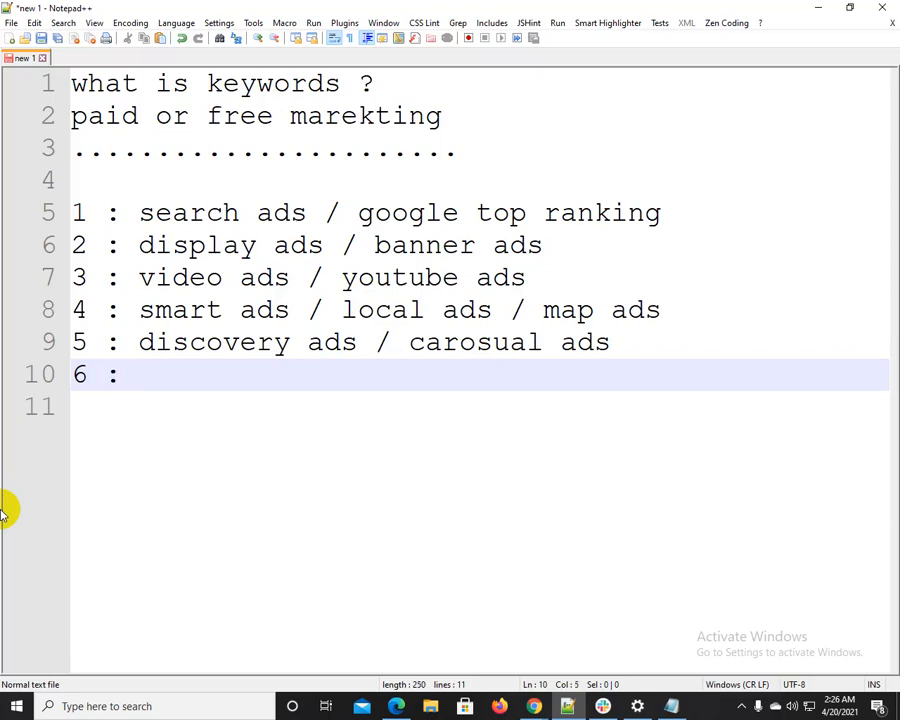
{"action": "type", "text": "6 : shopping "}
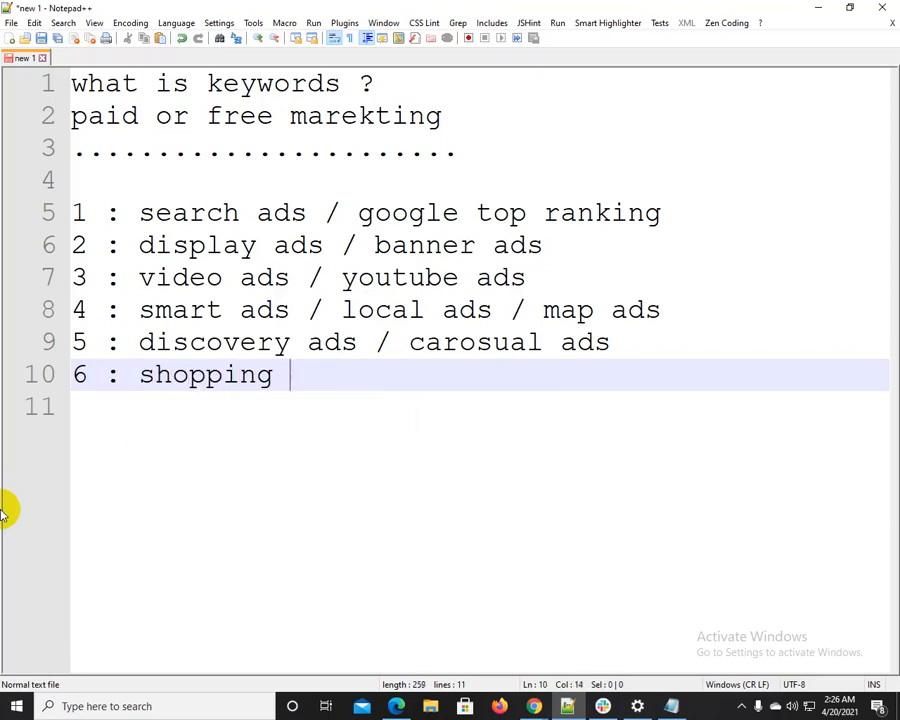
{"action": "type", "text": "ads "}
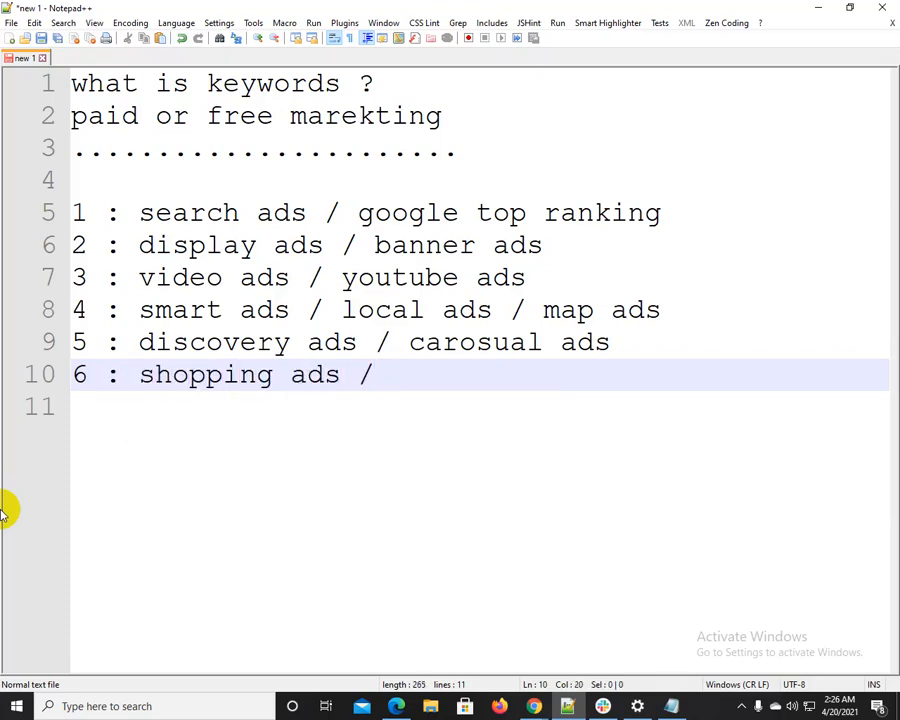
{"action": "type", "text": "/ products"}
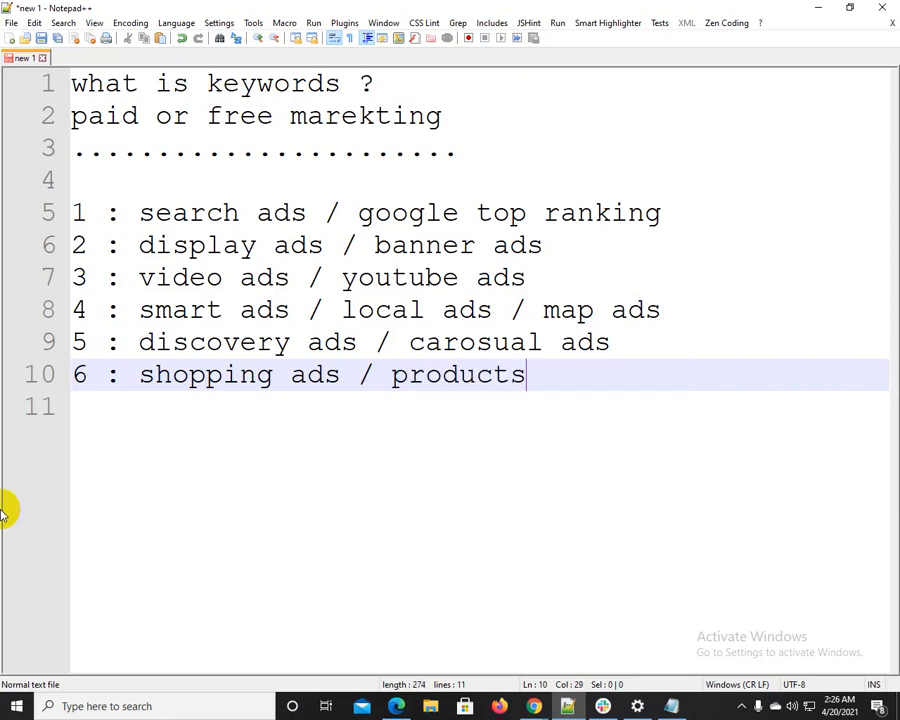
{"action": "type", "text": " listing ads"}
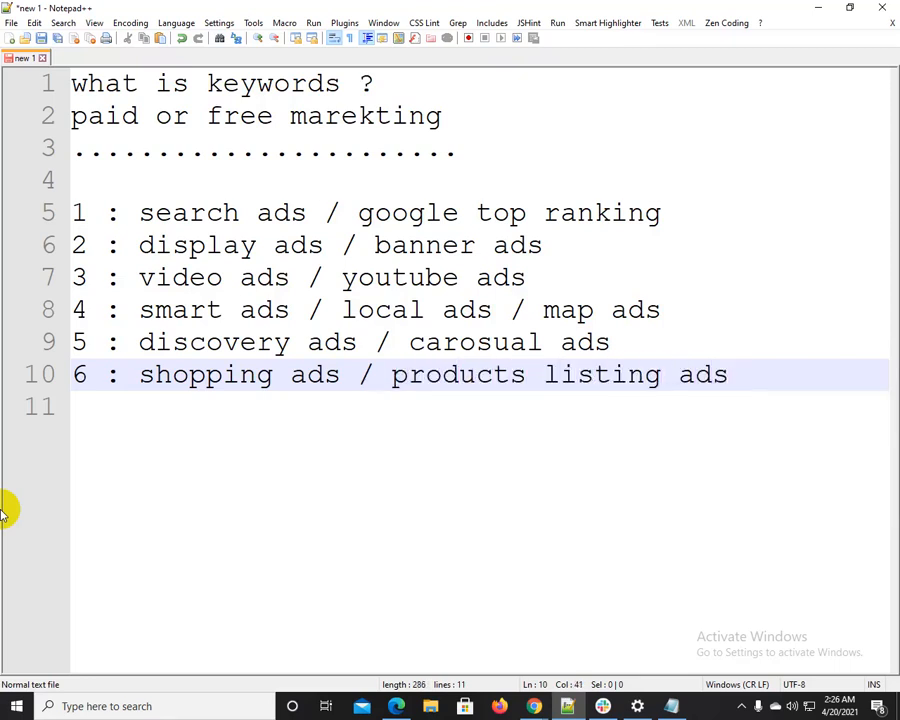
{"action": "left_click_drag", "start_coordinate": [140, 378], "coordinate": [750, 385]}
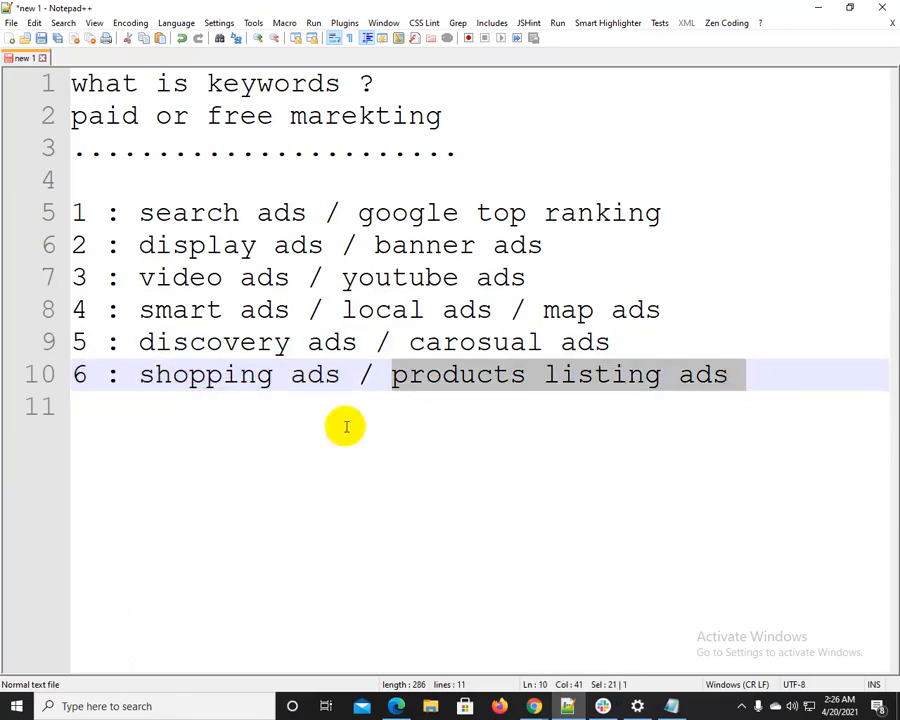
Switch to Chrome and open the Google home page in a new tab
{"action": "left_click", "coordinate": [122, 364]}
{"action": "left_click_drag", "start_coordinate": [122, 364], "coordinate": [460, 342]}
{"action": "mouse_move", "coordinate": [542, 706]}
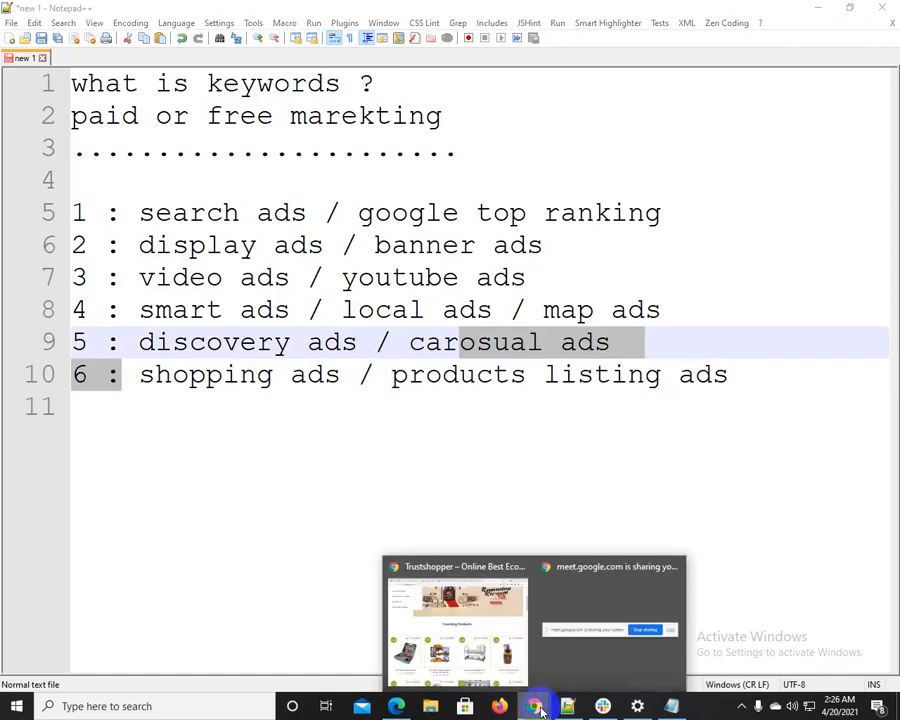
{"action": "left_click", "coordinate": [476, 597]}
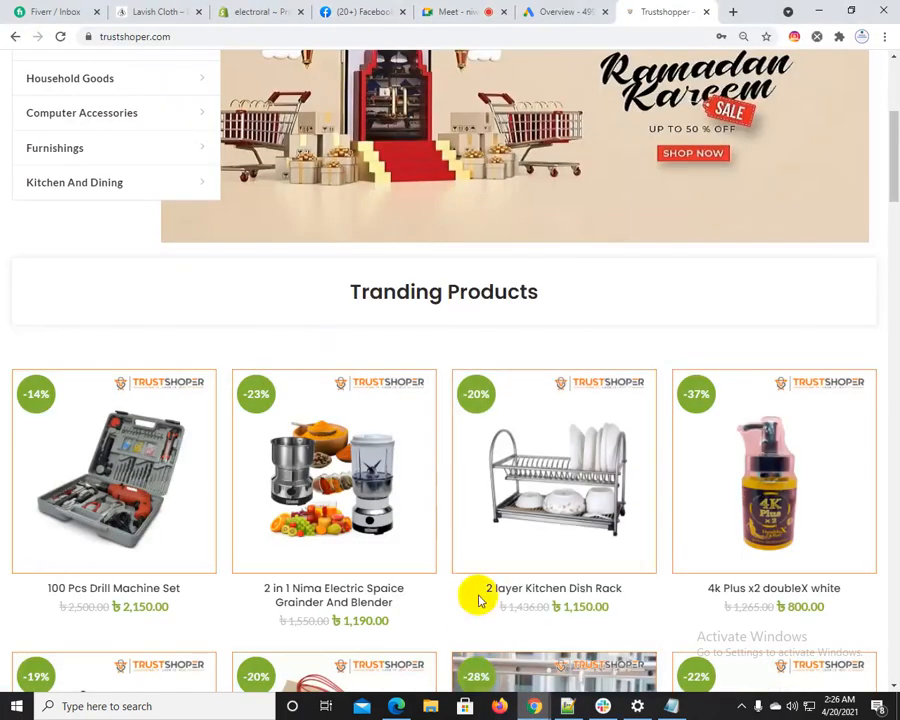
{"action": "left_click", "coordinate": [733, 11]}
{"action": "type", "text": "g"}
{"action": "key", "text": "Return"}
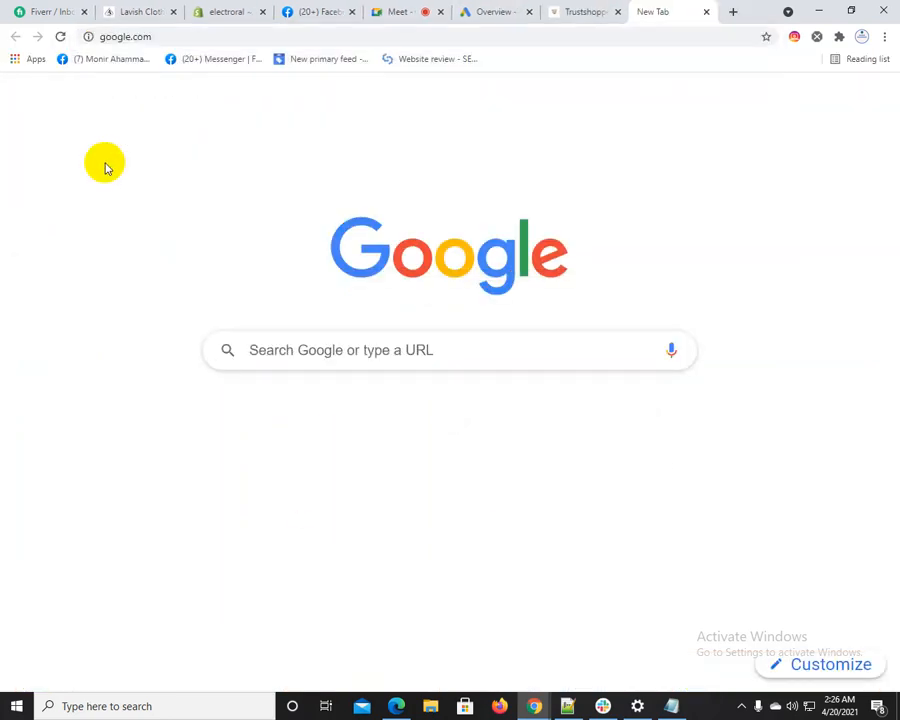
Search Google for "google shopping"
{"action": "type", "text": "go"}
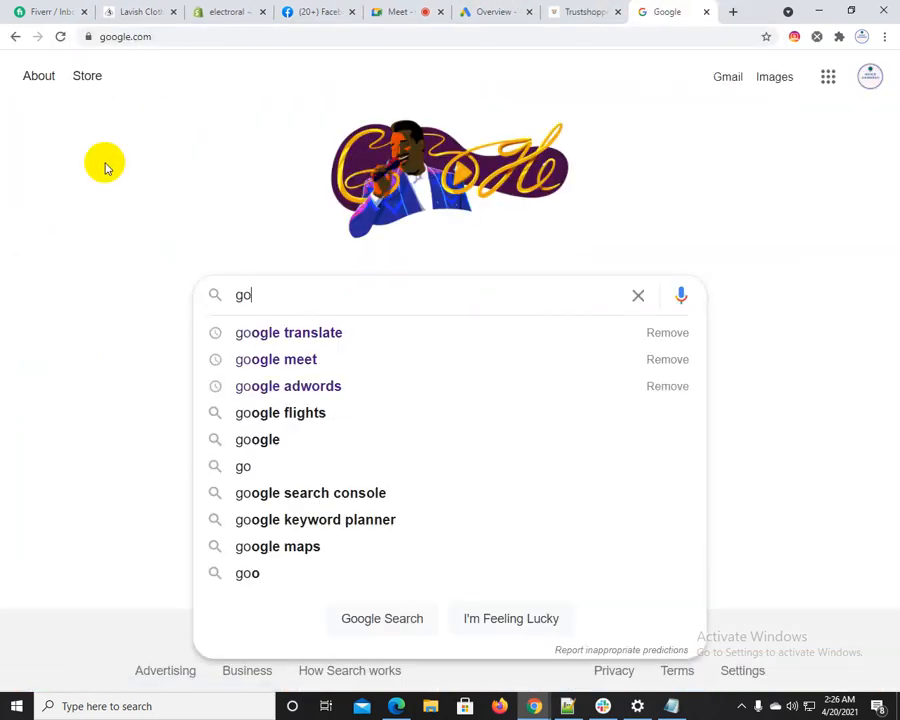
{"action": "type", "text": "ogle shopping"}
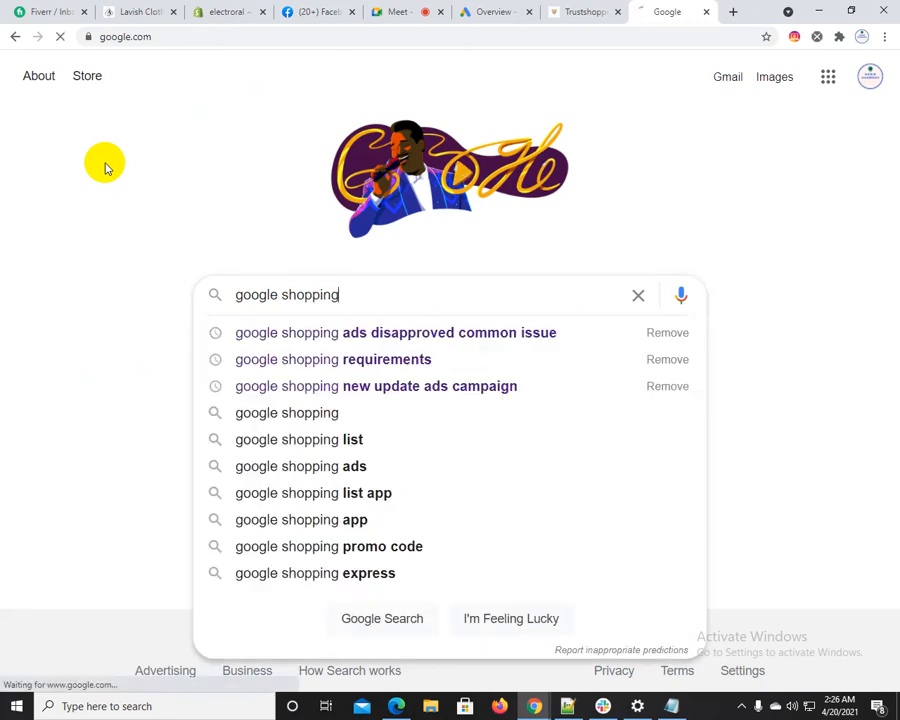
{"action": "key", "text": "Return"}
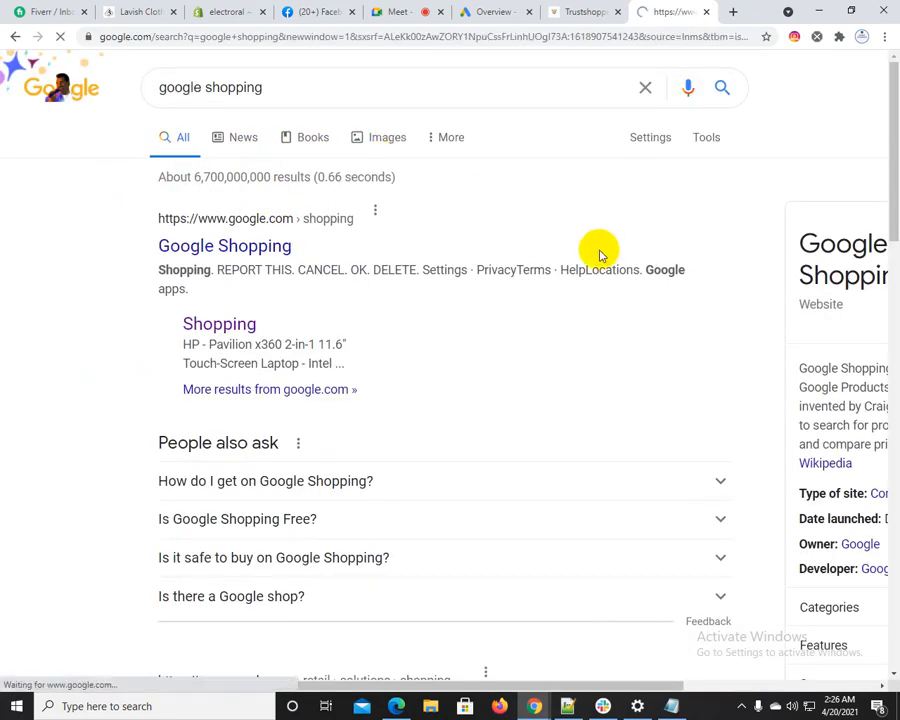
Show the image results, open the "Google Shopping with WooCommerce" preview and enlarge the page to 150% to examine the sponsored product listings
{"action": "left_click", "coordinate": [382, 139]}
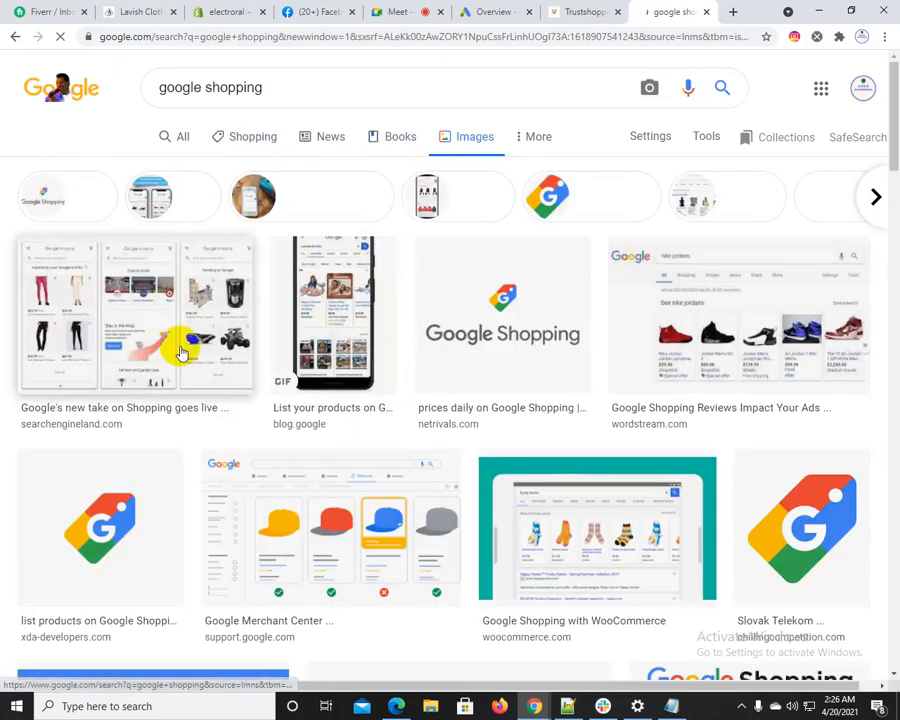
{"action": "scroll", "coordinate": [521, 432], "scroll_direction": "down", "scroll_amount": 3}
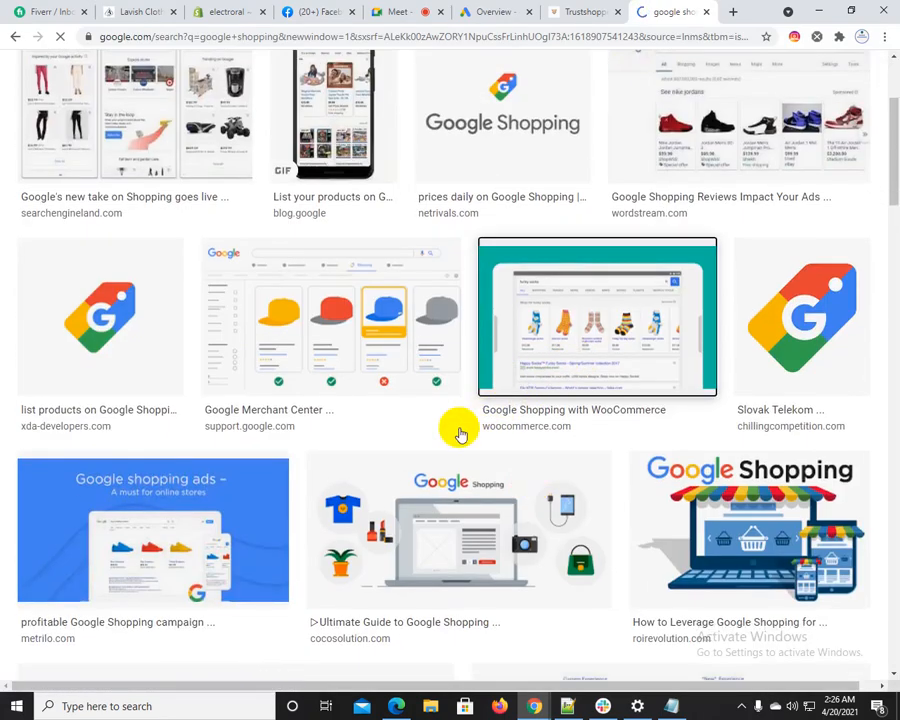
{"action": "left_click", "coordinate": [436, 260]}
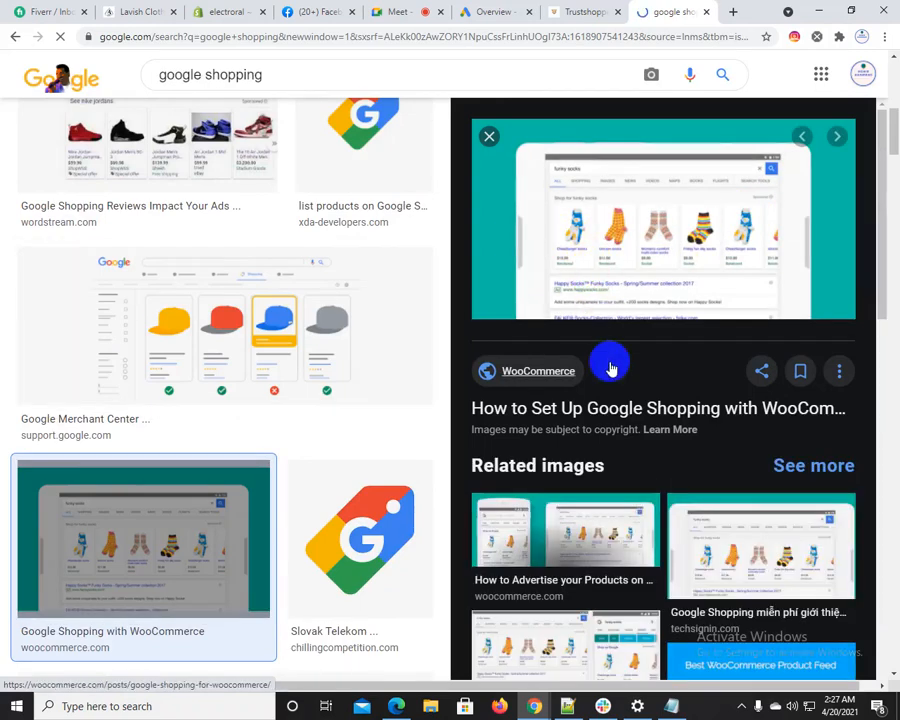
{"action": "key", "text": "ctrl+plus"}
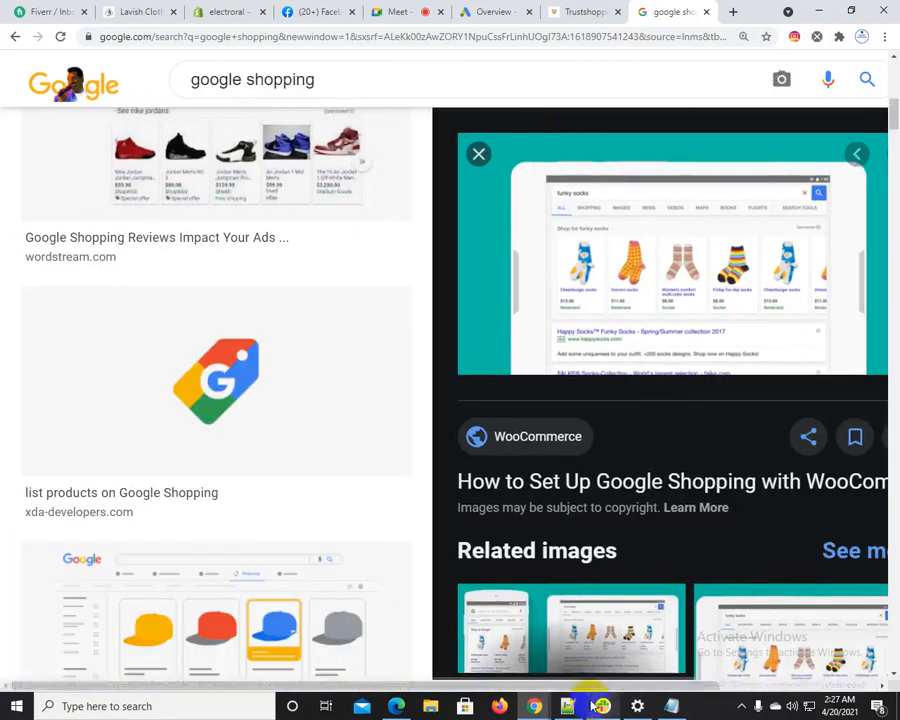
{"action": "left_click_drag", "start_coordinate": [481, 687], "coordinate": [606, 706]}
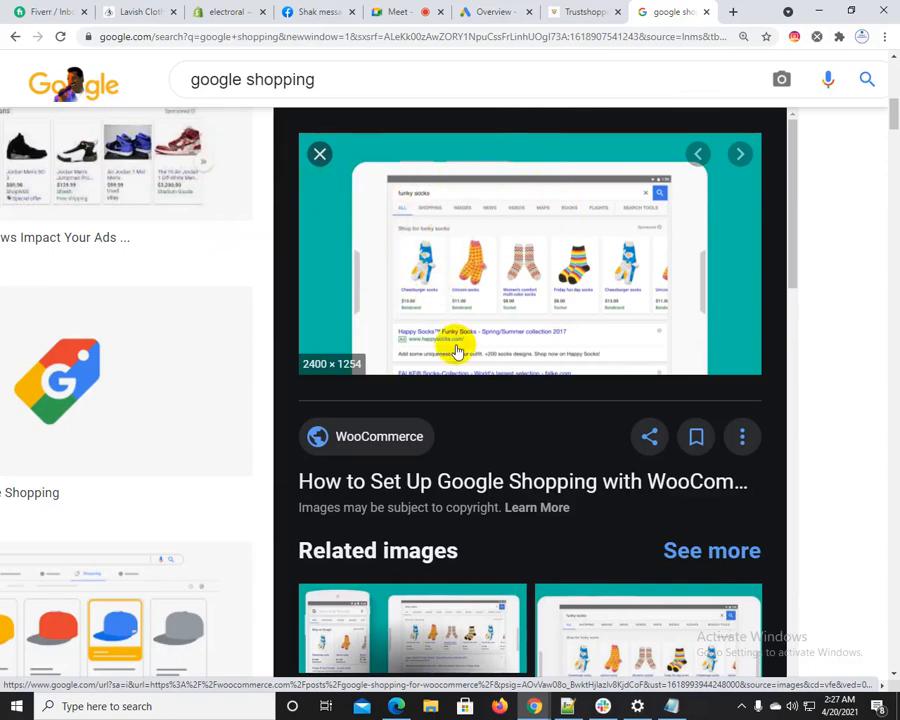
Switch to Notepad++ and highlight "smart ads / local ads / map ads" and "shopping ads / products listing ads" in turn
{"action": "left_click", "coordinate": [567, 706]}
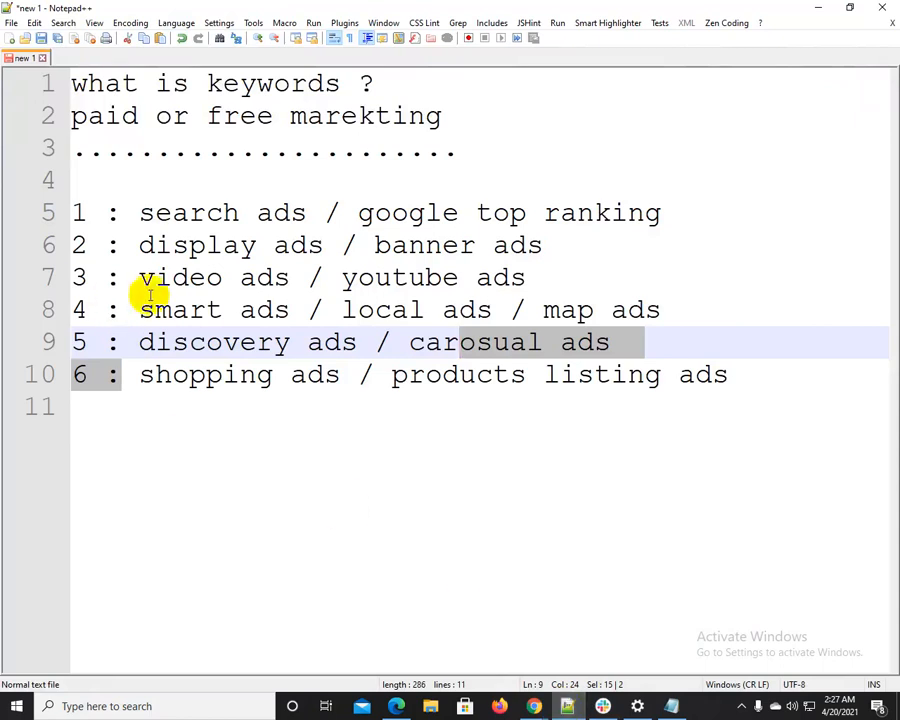
{"action": "left_click_drag", "start_coordinate": [145, 311], "coordinate": [603, 291]}
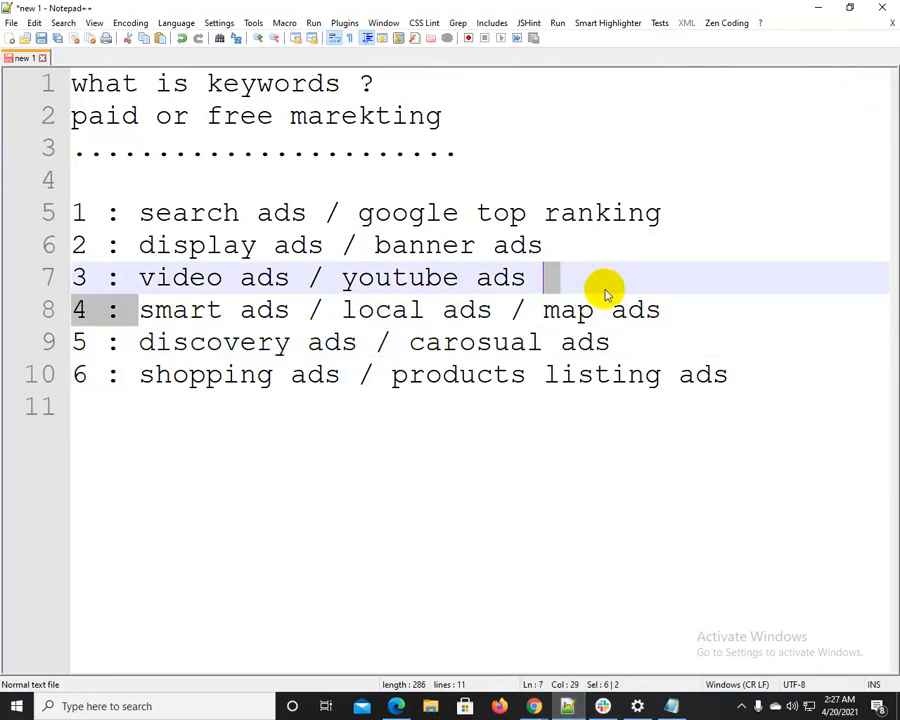
{"action": "left_click_drag", "start_coordinate": [141, 311], "coordinate": [692, 306]}
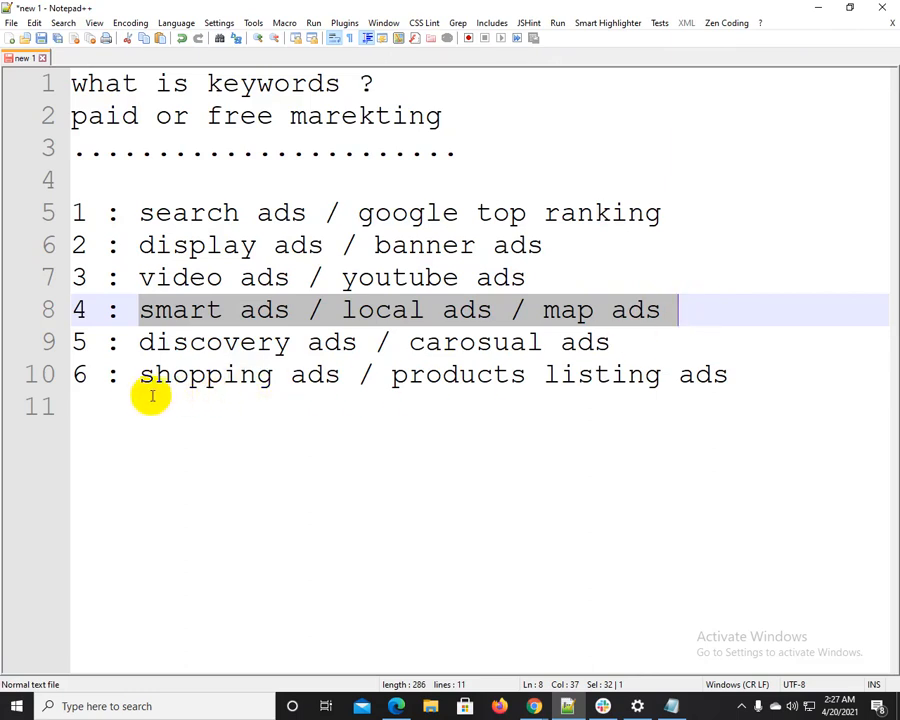
{"action": "left_click", "coordinate": [125, 377]}
{"action": "left_click_drag", "start_coordinate": [125, 377], "coordinate": [738, 388]}
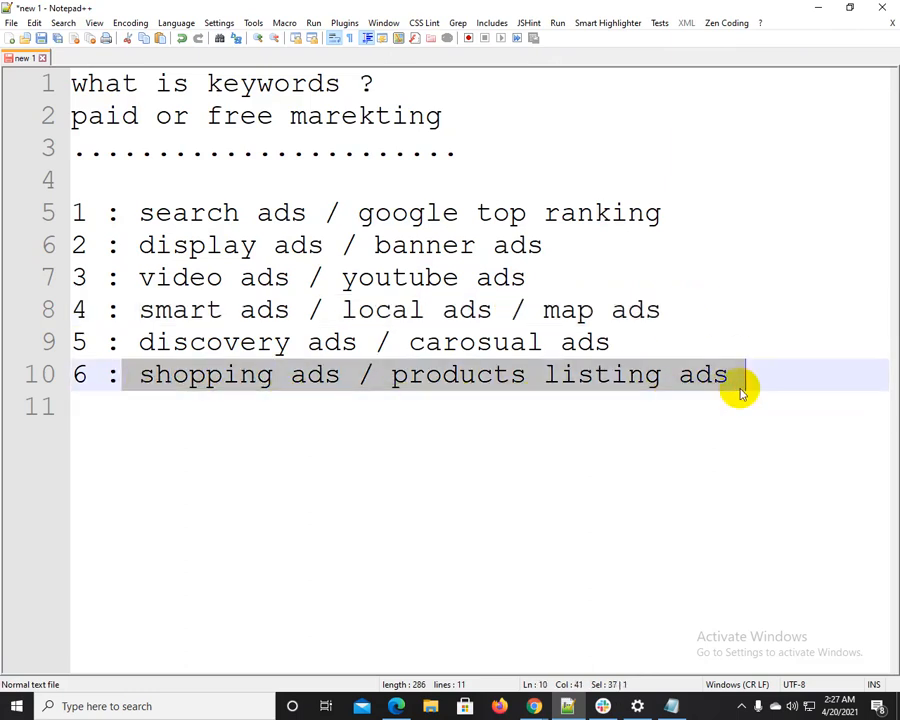
Point out "search", "smart ads" and "shopping ads" in turn by highlighting them in the ad-type list
{"action": "left_click_drag", "start_coordinate": [138, 215], "coordinate": [238, 210]}
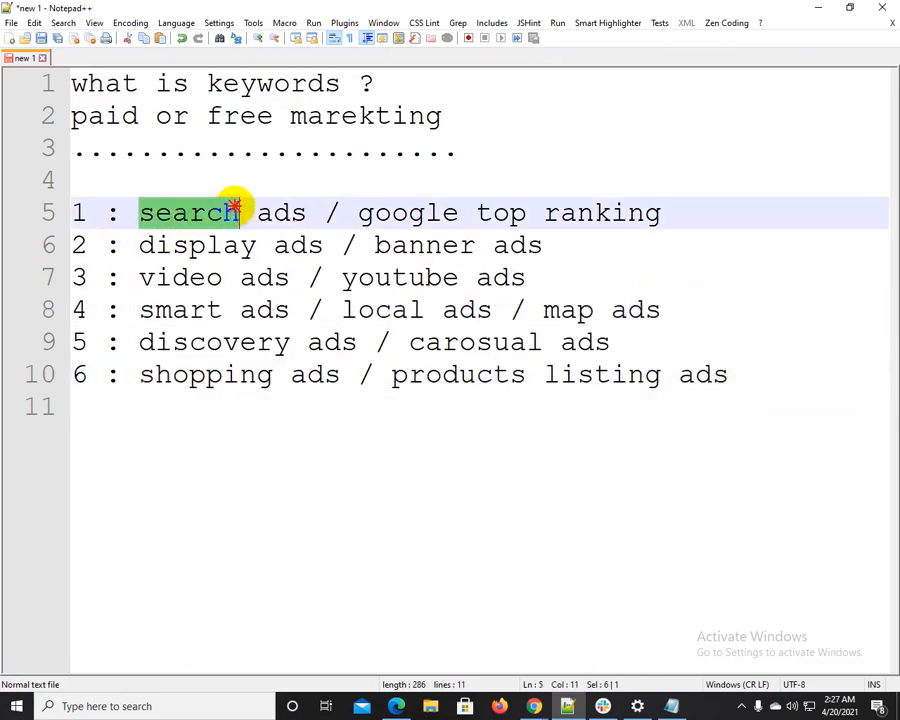
{"action": "left_click_drag", "start_coordinate": [138, 310], "coordinate": [304, 310]}
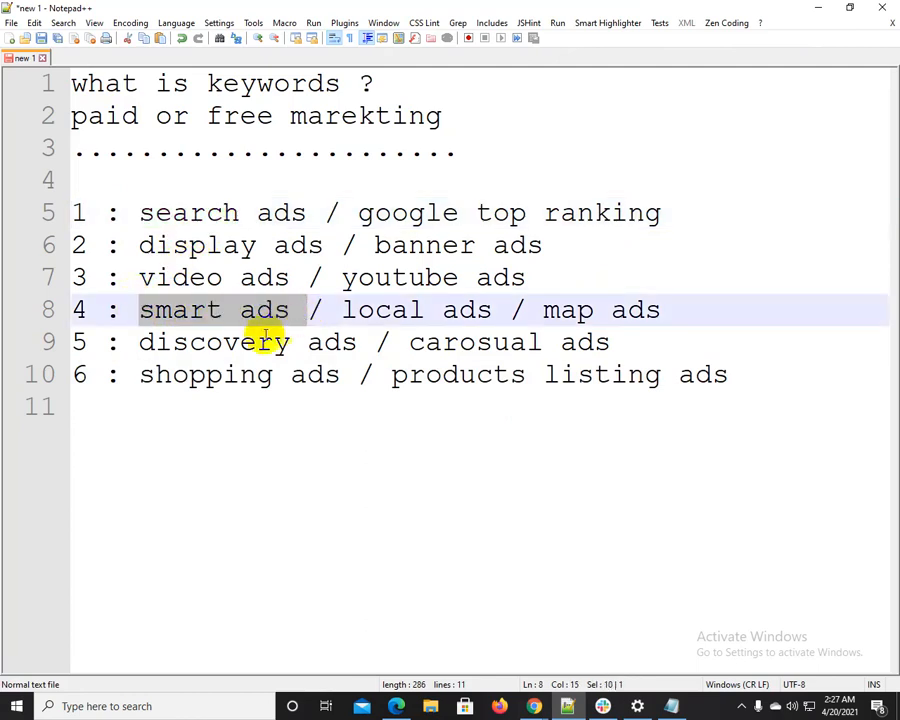
{"action": "left_click_drag", "start_coordinate": [137, 375], "coordinate": [326, 374]}
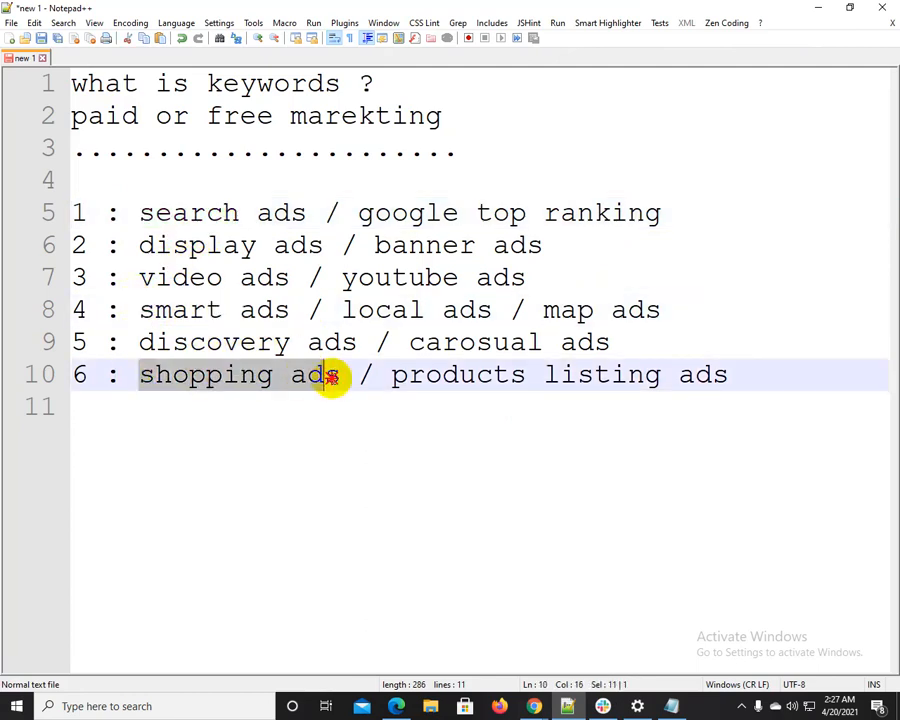
{"action": "left_click", "coordinate": [205, 213]}
{"action": "left_click", "coordinate": [150, 370]}
{"action": "left_click", "coordinate": [148, 250]}
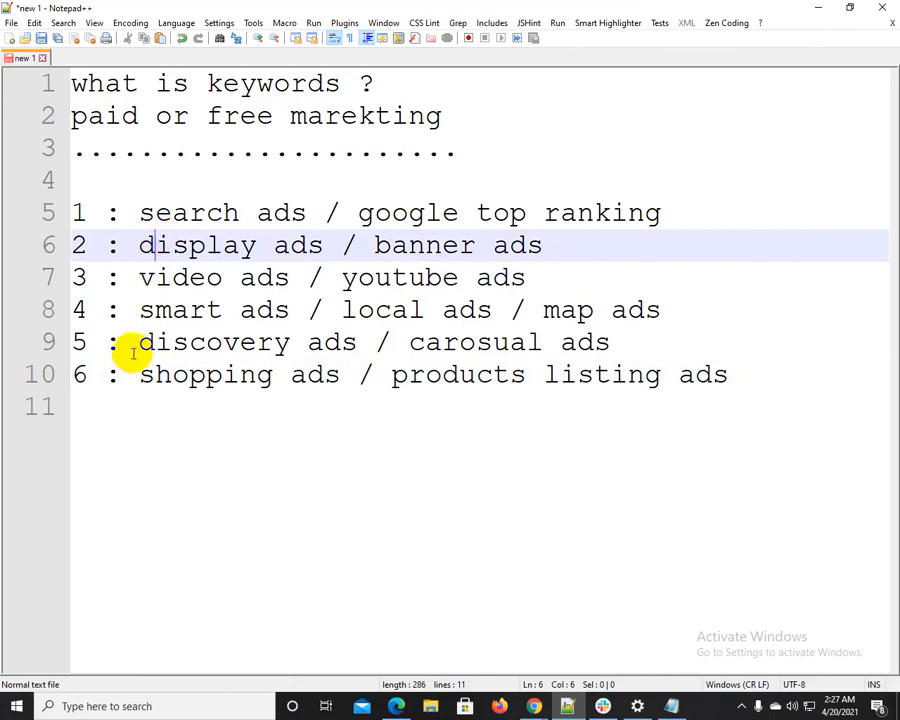
Highlight the discovery, video and display ads entries in turn, ending with "search ads / google top ranking"
{"action": "left_click_drag", "start_coordinate": [135, 345], "coordinate": [318, 338]}
{"action": "left_click_drag", "start_coordinate": [137, 281], "coordinate": [288, 279]}
{"action": "left_click_drag", "start_coordinate": [140, 246], "coordinate": [376, 257]}
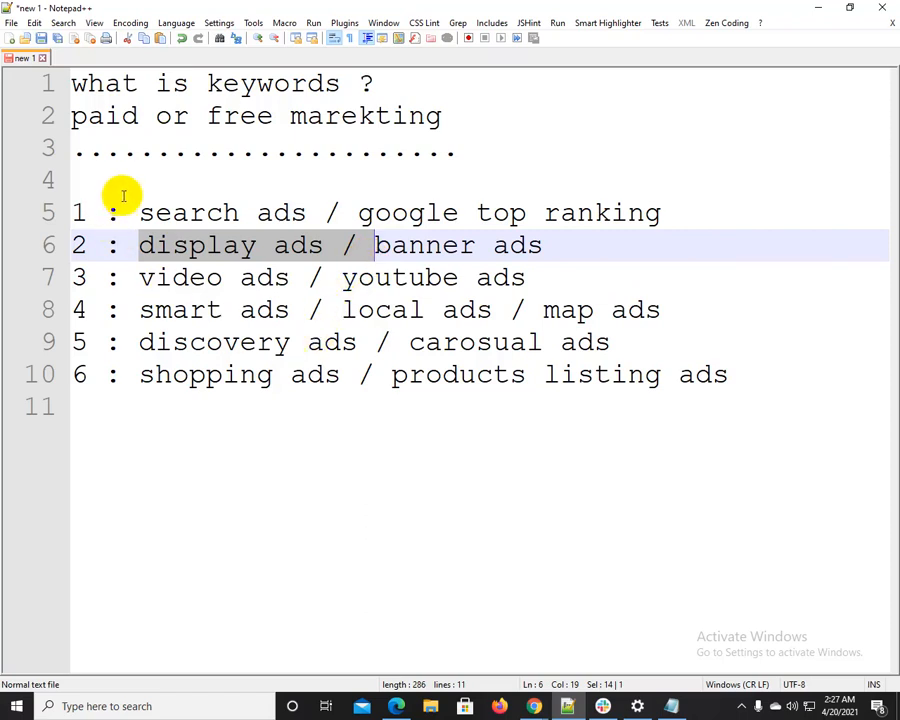
{"action": "left_click_drag", "start_coordinate": [122, 212], "coordinate": [680, 218]}
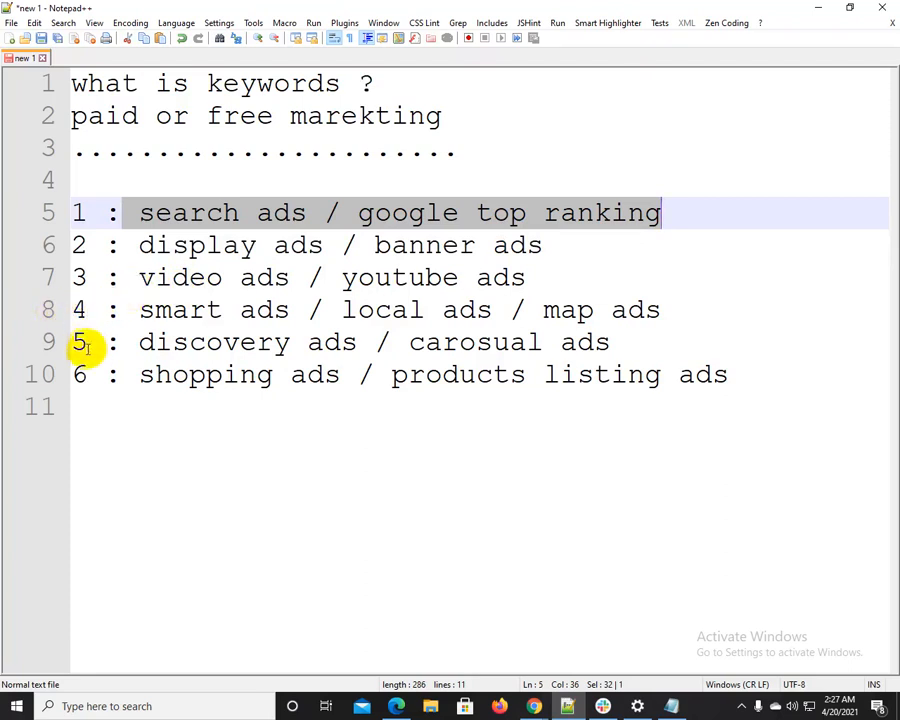
Highlight the sixth line on shopping ads, then the display ads and video ads lines together
{"action": "left_click_drag", "start_coordinate": [78, 374], "coordinate": [800, 366]}
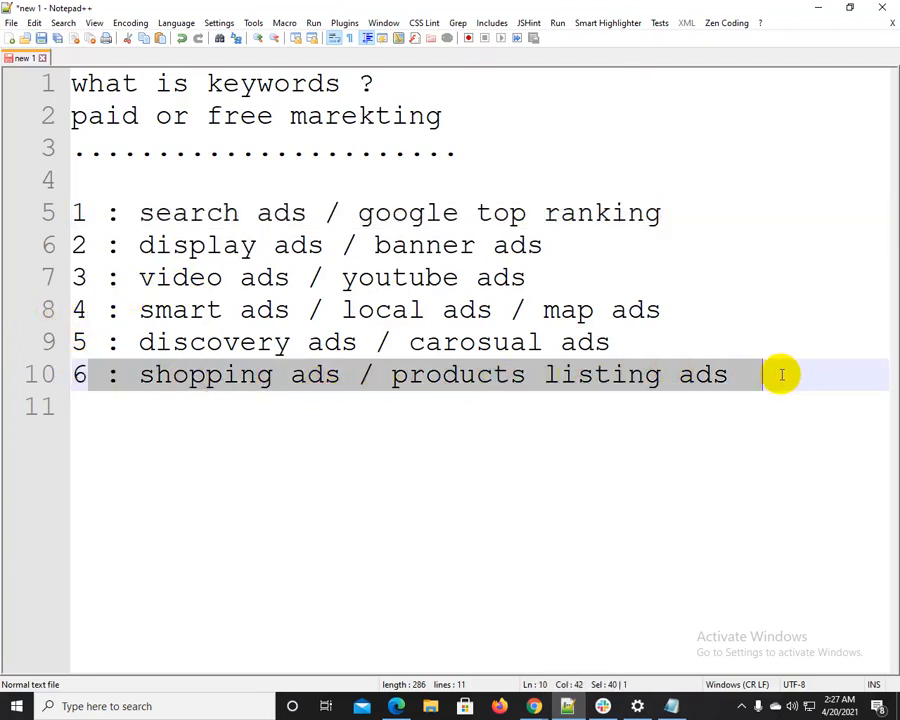
{"action": "left_click", "coordinate": [90, 337]}
{"action": "left_click", "coordinate": [90, 280]}
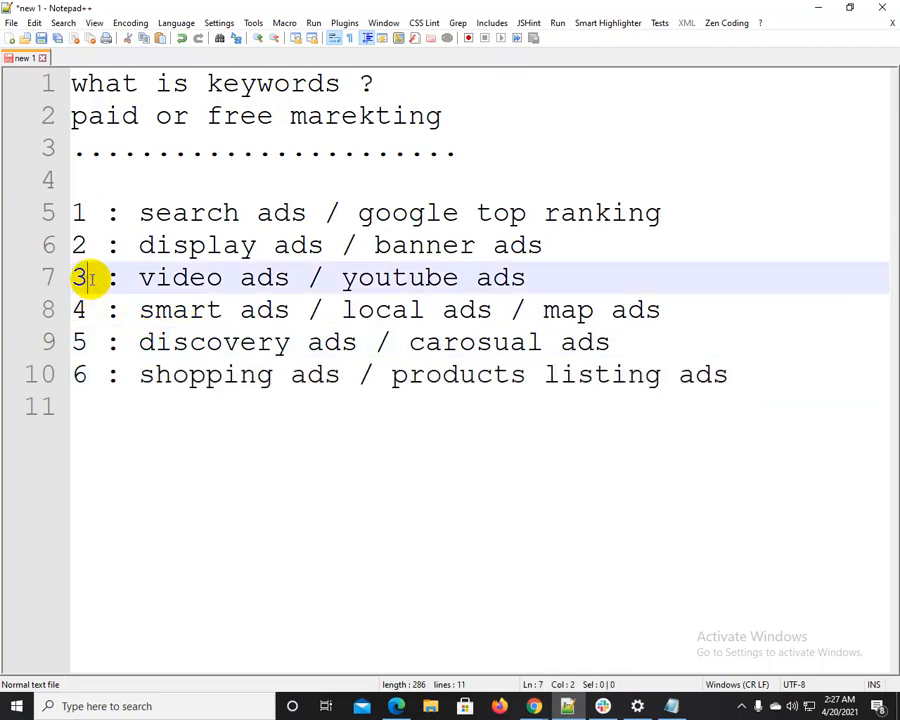
{"action": "left_click_drag", "start_coordinate": [95, 245], "coordinate": [545, 275]}
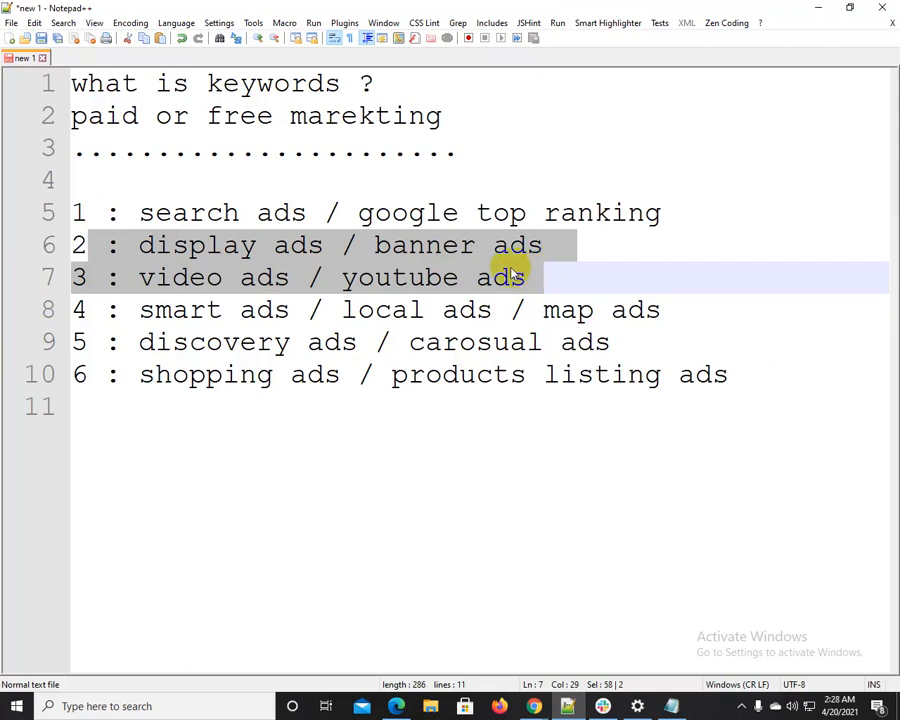
Highlight part of the shopping ads line and then "search ads" in the first ad-type line
{"action": "left_click", "coordinate": [136, 212]}
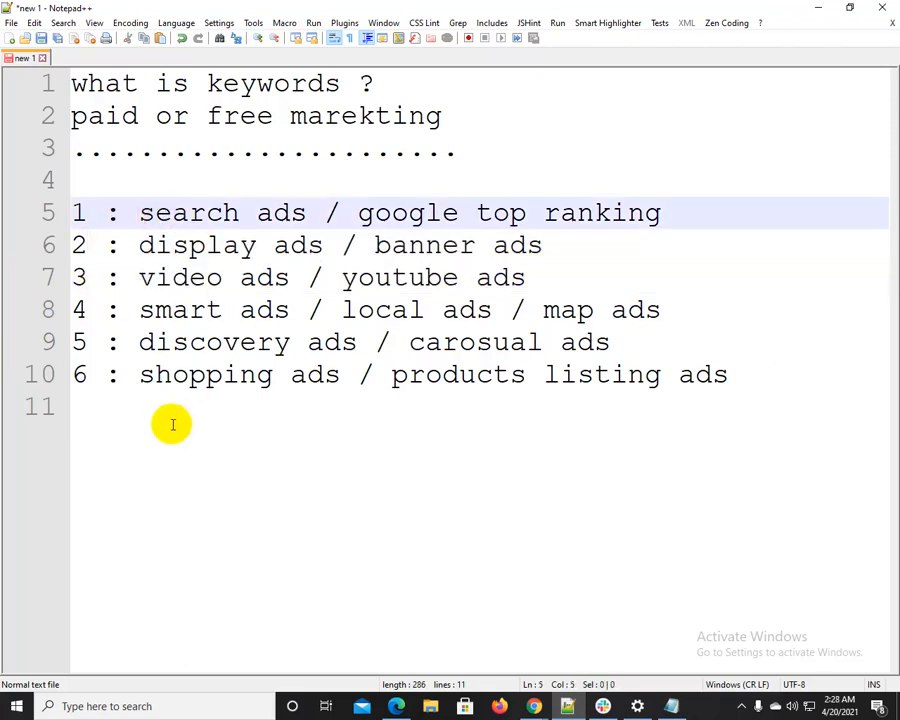
{"action": "left_click_drag", "start_coordinate": [122, 374], "coordinate": [558, 374]}
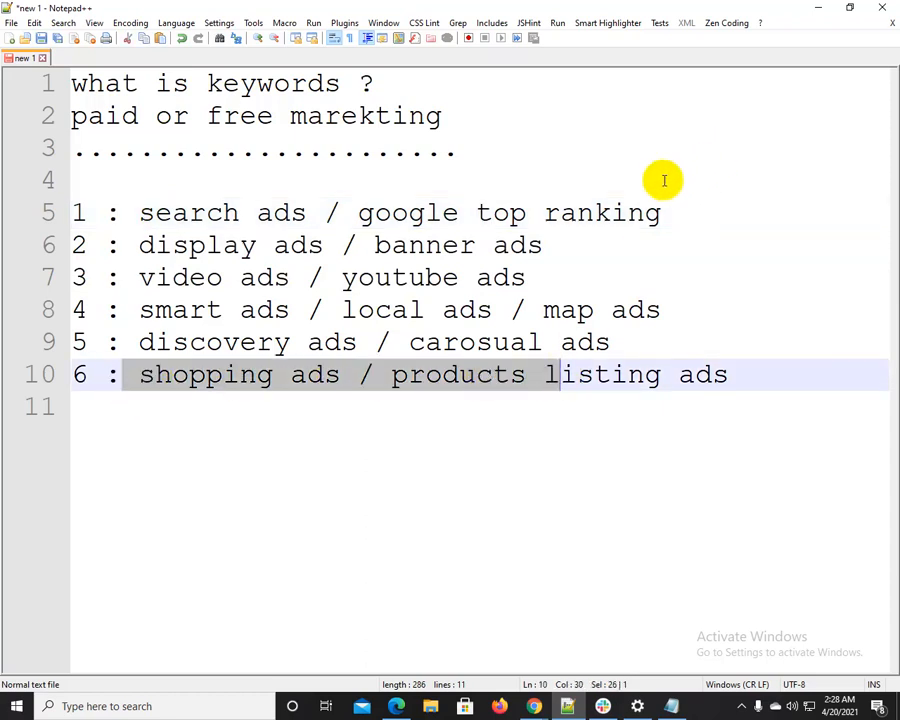
{"action": "left_click_drag", "start_coordinate": [139, 212], "coordinate": [358, 210]}
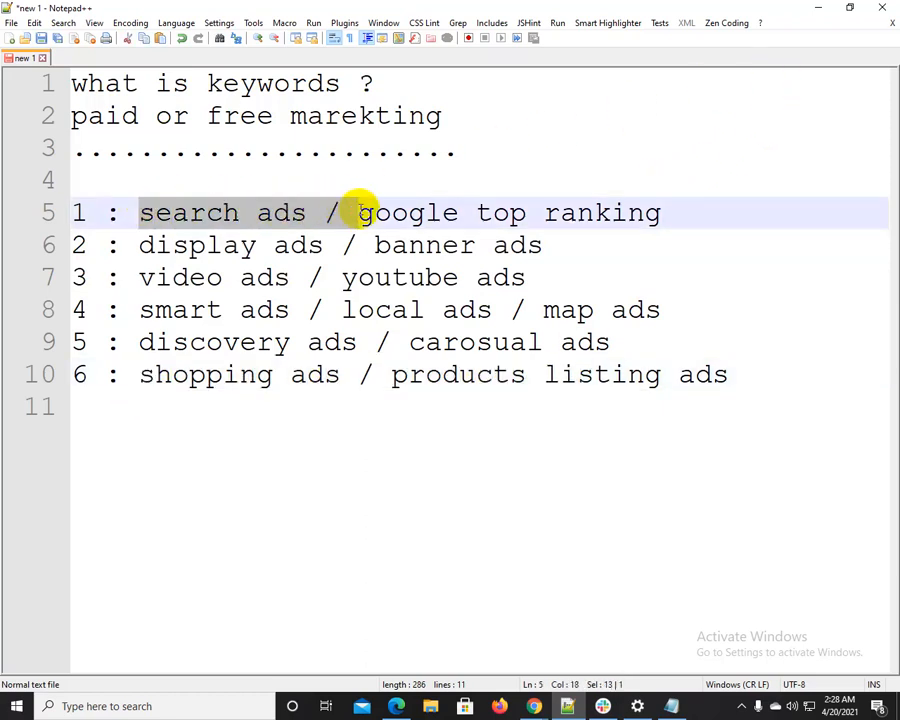
Return to Chrome, look over the related Google Shopping images and close that search tab
{"action": "left_click", "coordinate": [817, 8]}
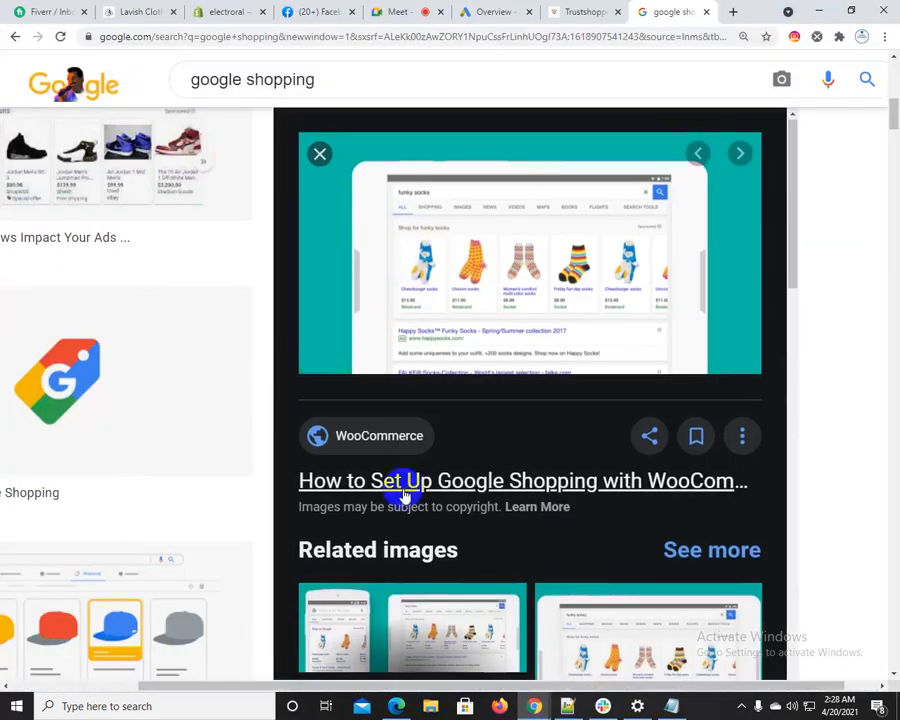
{"action": "scroll", "coordinate": [420, 490], "scroll_direction": "down", "scroll_amount": 2}
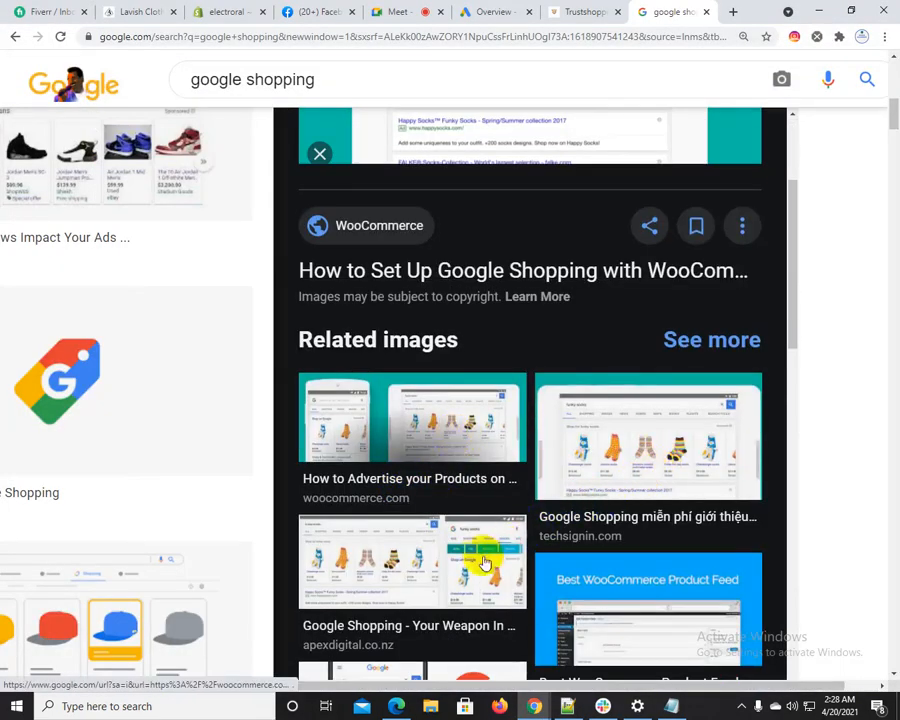
{"action": "left_click", "coordinate": [707, 13]}
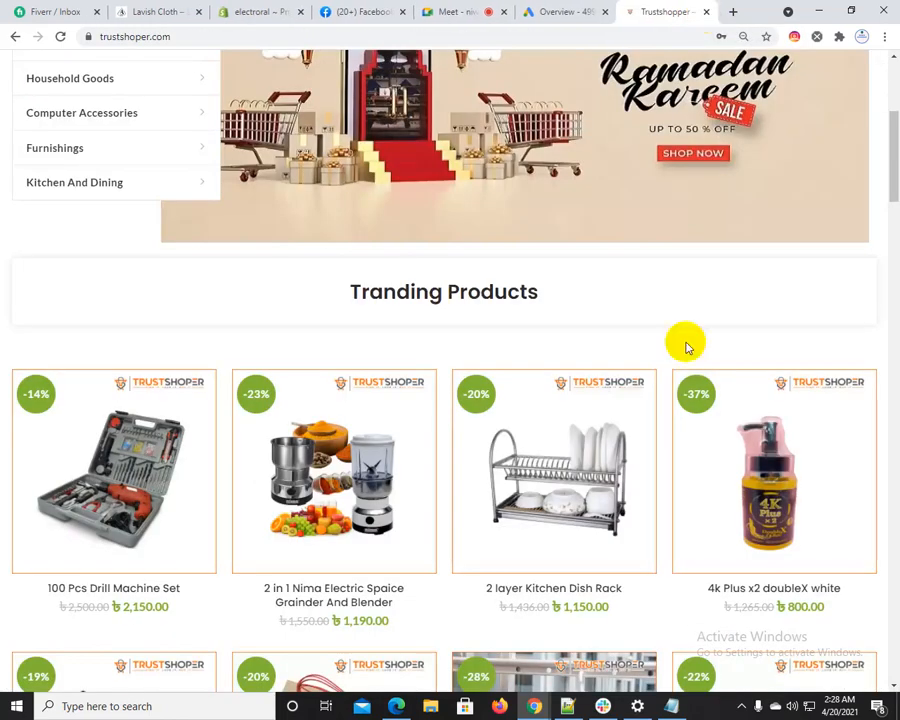
Switch to Notepad++ and highlight the whole list of six ad types, from search ads to products listing ads
{"action": "left_click", "coordinate": [568, 707]}
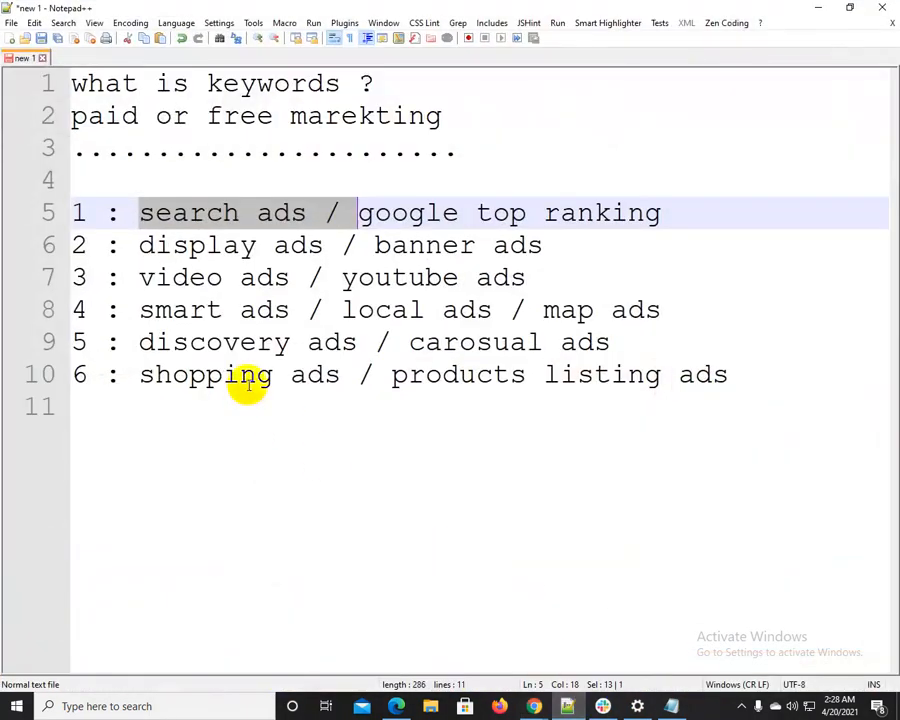
{"action": "left_click", "coordinate": [193, 309]}
{"action": "left_click_drag", "start_coordinate": [141, 215], "coordinate": [798, 364]}
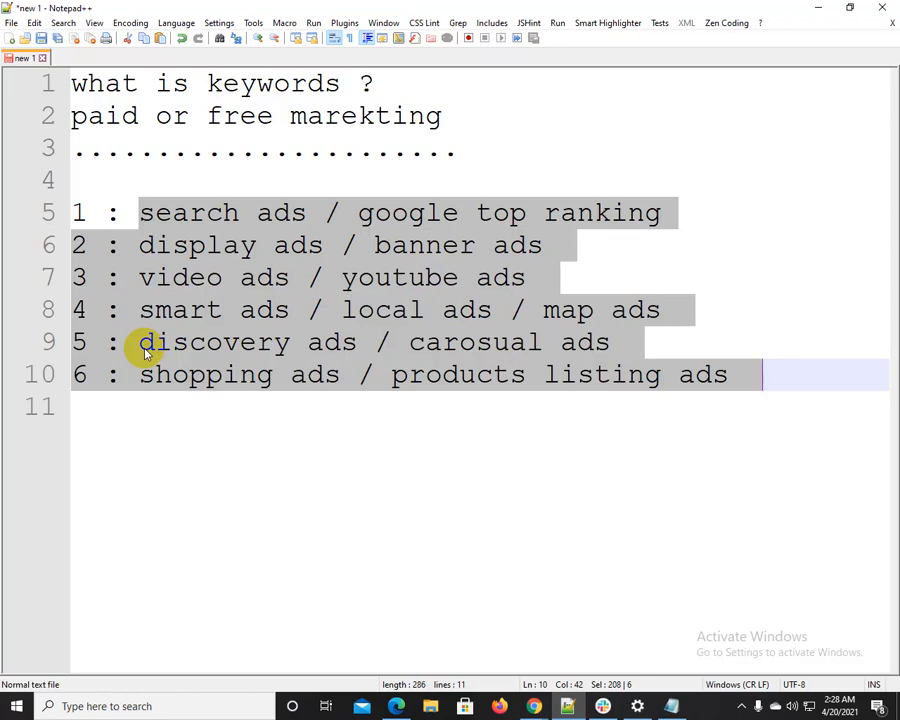
Highlight "search ads / google top ranking" in the first ad-type line to emphasise it
{"action": "left_click", "coordinate": [288, 312]}
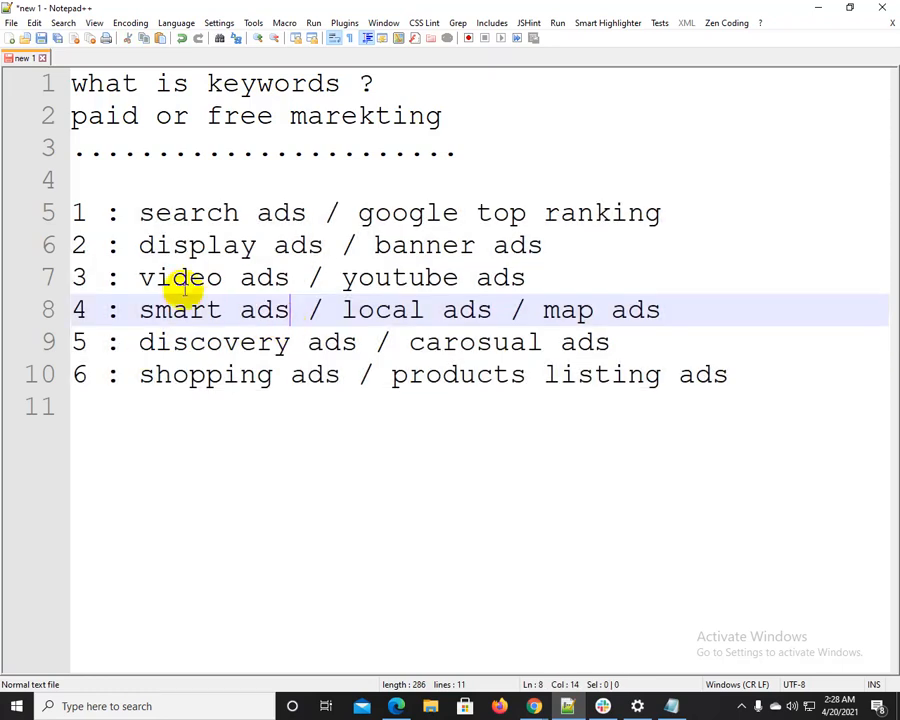
{"action": "left_click", "coordinate": [131, 206]}
{"action": "left_click_drag", "start_coordinate": [131, 204], "coordinate": [662, 215]}
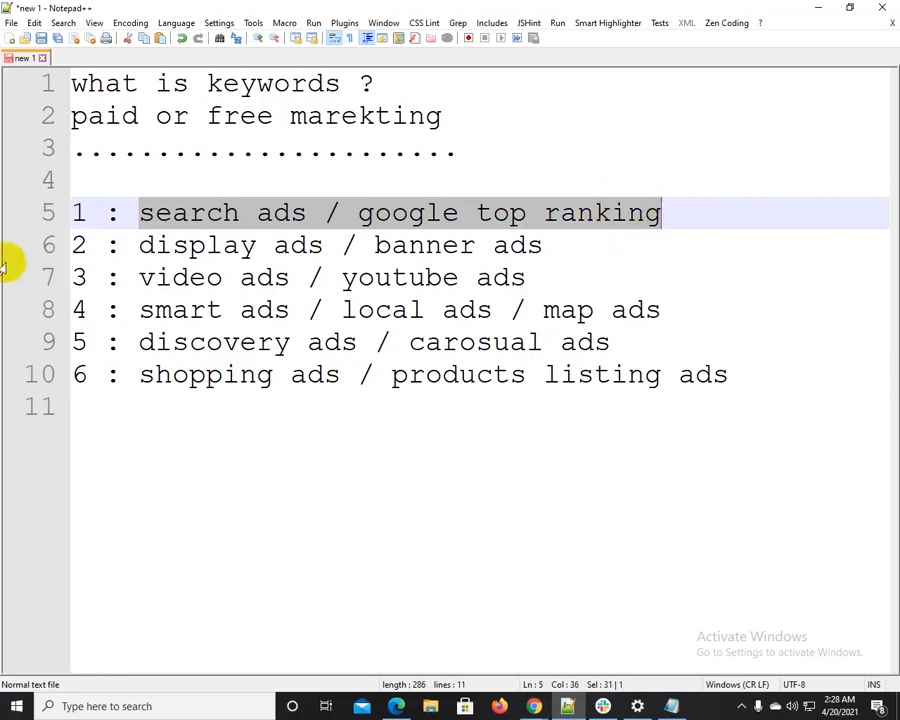
{"action": "left_click", "coordinate": [150, 280]}
{"action": "left_click_drag", "start_coordinate": [122, 212], "coordinate": [590, 178]}
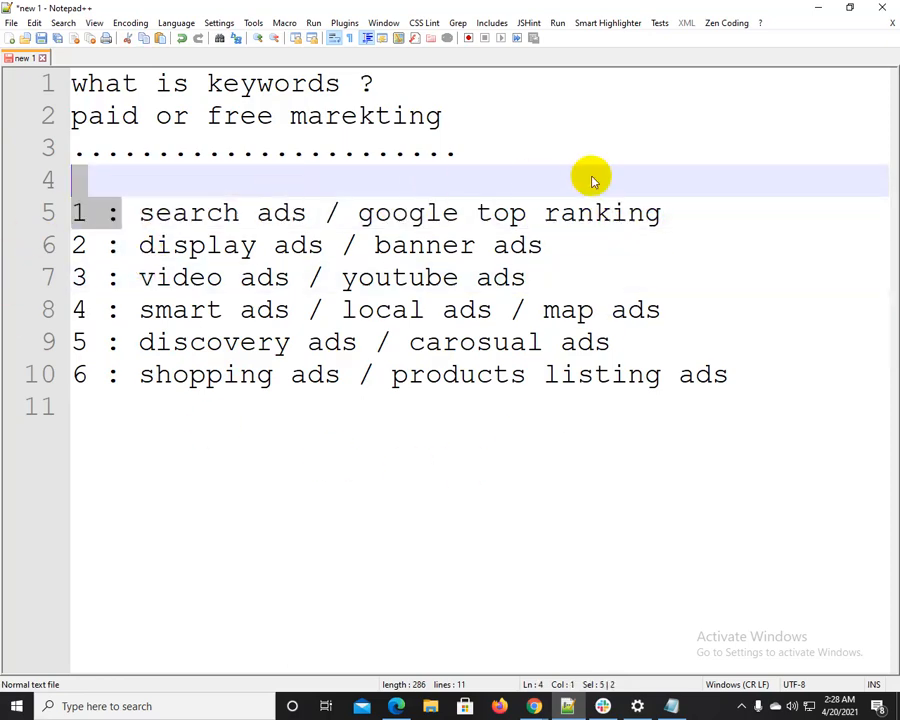
Return to Chrome, open the Campaigns list in the Google Ads account and reload it
{"action": "left_click", "coordinate": [818, 8]}
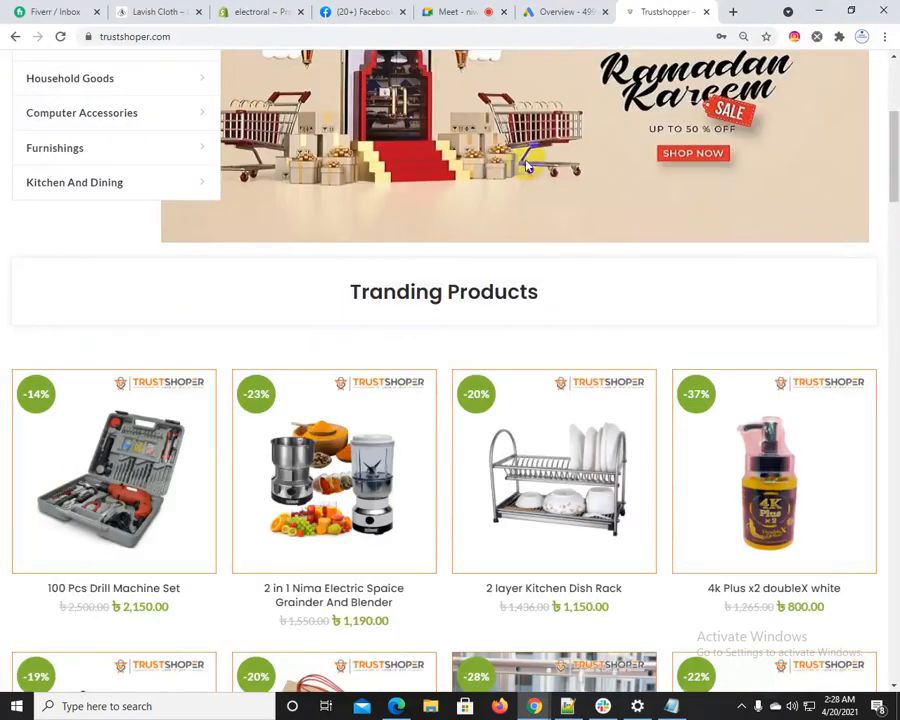
{"action": "left_click", "coordinate": [575, 8]}
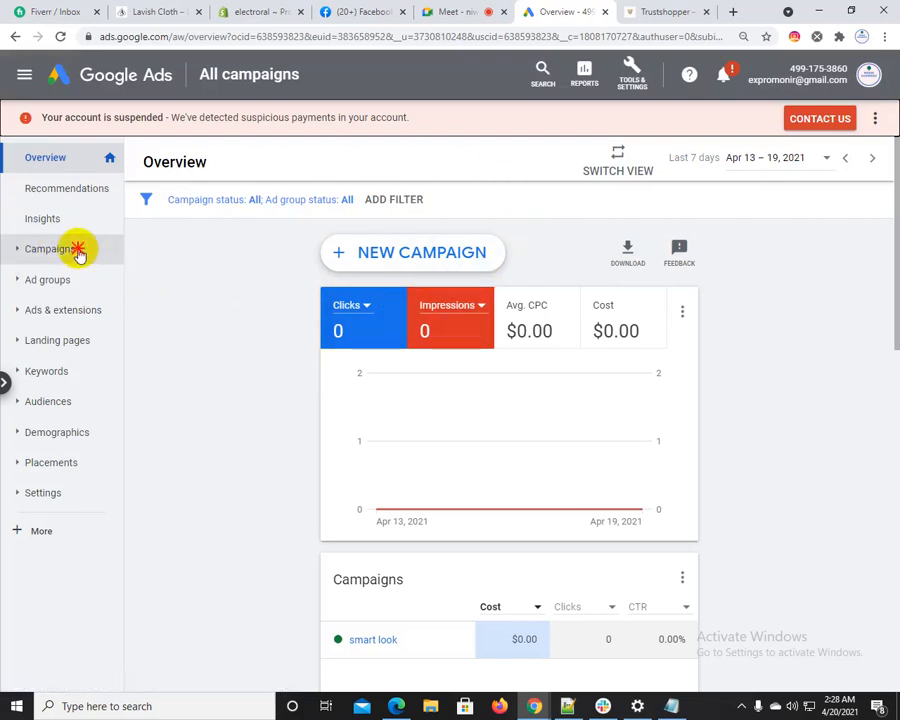
{"action": "left_click", "coordinate": [42, 256]}
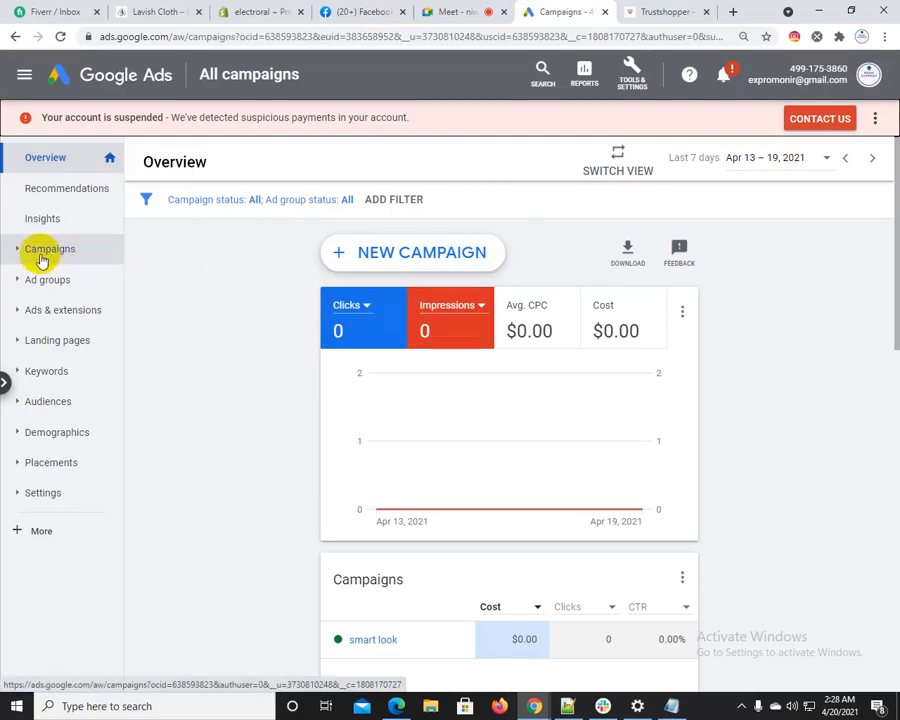
{"action": "left_click", "coordinate": [62, 37]}
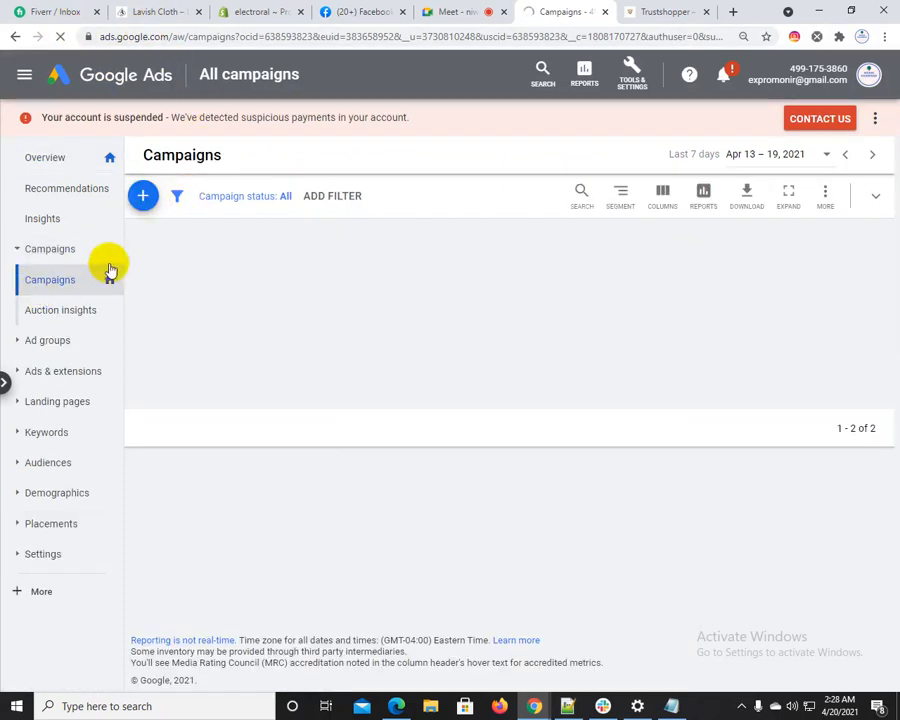
{"action": "left_click", "coordinate": [84, 280]}
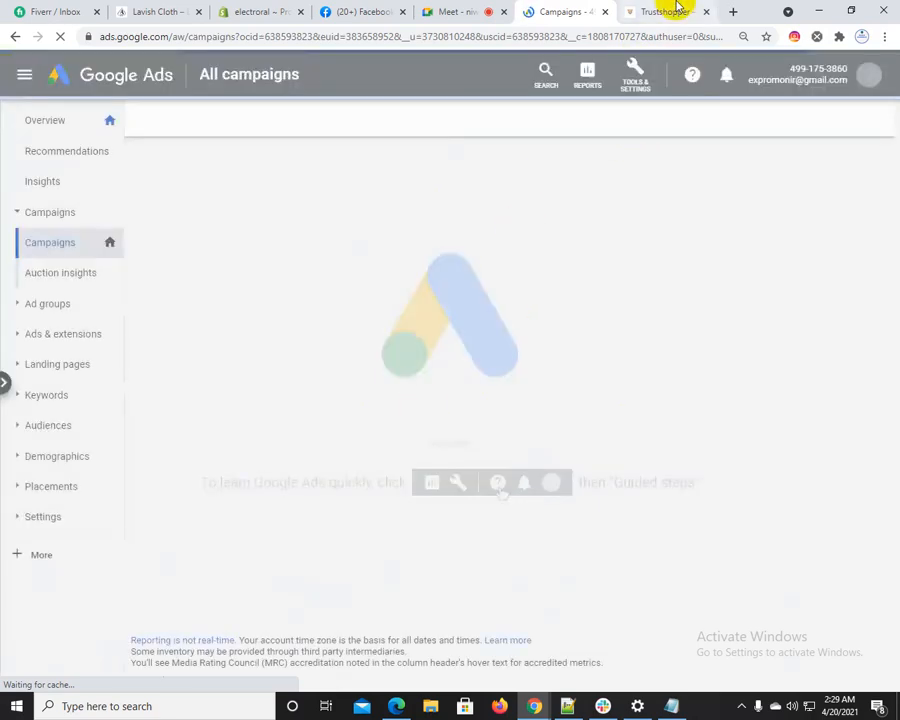
Look over the Trustshoper home page, including its banner and trending products
{"action": "left_click", "coordinate": [678, 7]}
{"action": "scroll", "coordinate": [311, 416], "scroll_direction": "down", "scroll_amount": 2}
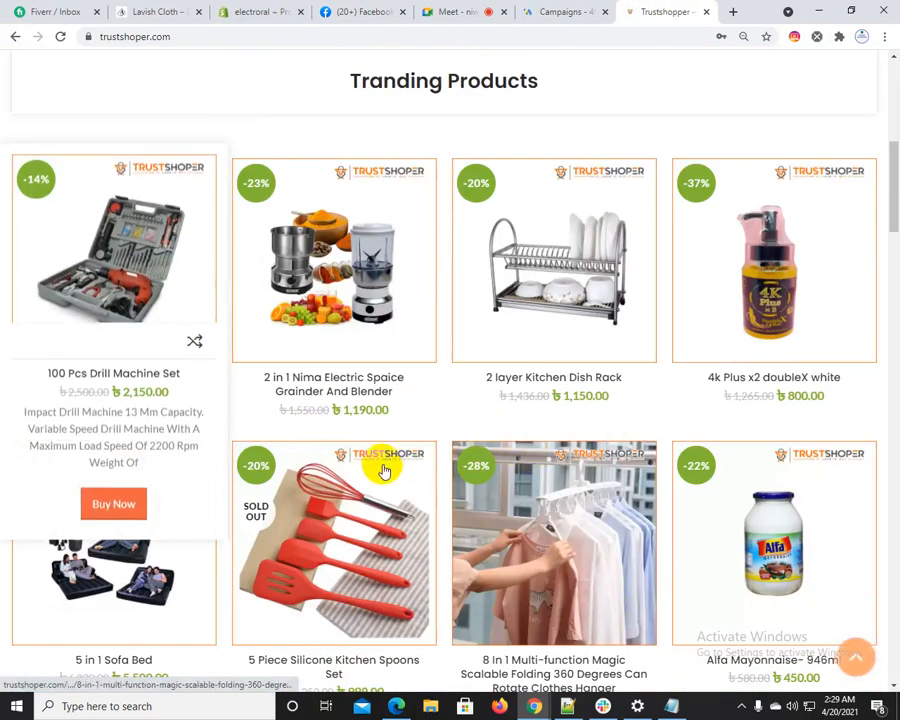
{"action": "scroll", "coordinate": [382, 466], "scroll_direction": "up", "scroll_amount": 4}
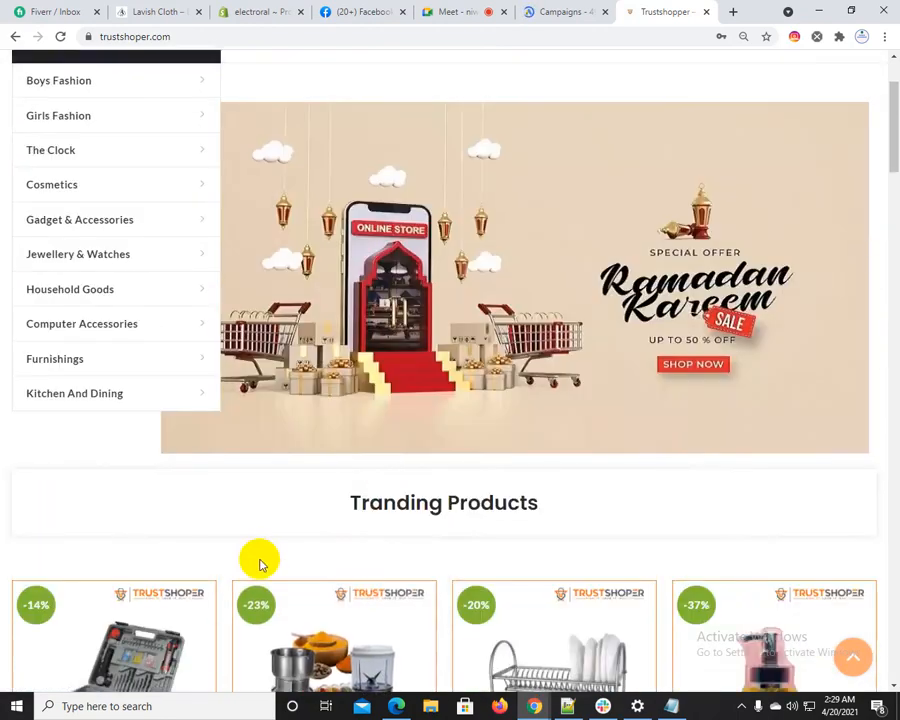
{"action": "scroll", "coordinate": [260, 565], "scroll_direction": "down", "scroll_amount": 1}
{"action": "scroll", "coordinate": [119, 148], "scroll_direction": "up", "scroll_amount": 3}
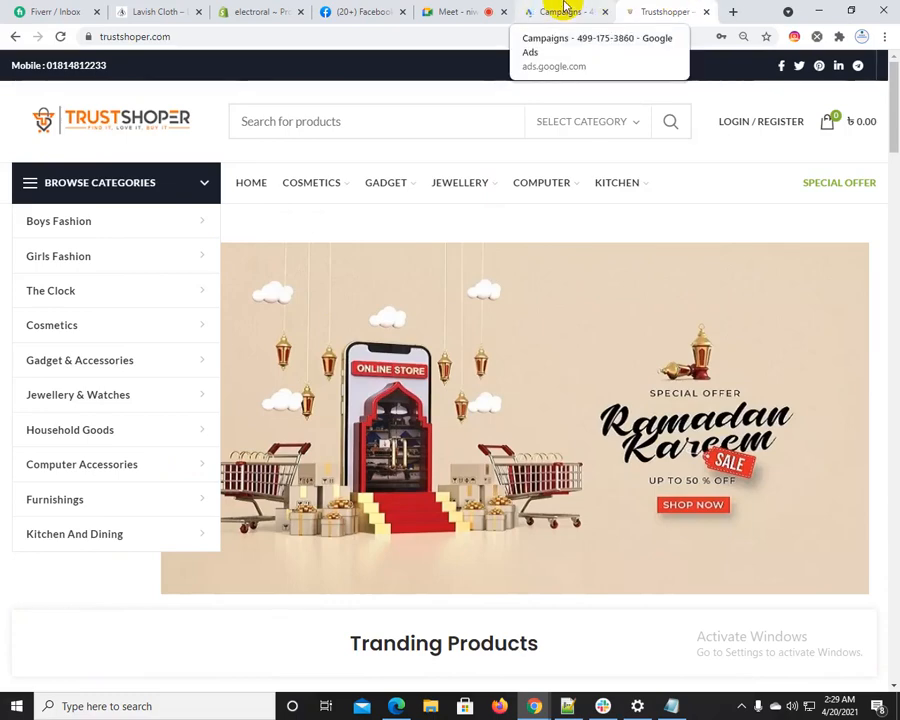
Check whether the Google Ads page has loaded, and look through the Gadget and Jewellery category submenus on Trustshoper
{"action": "left_click", "coordinate": [566, 11]}
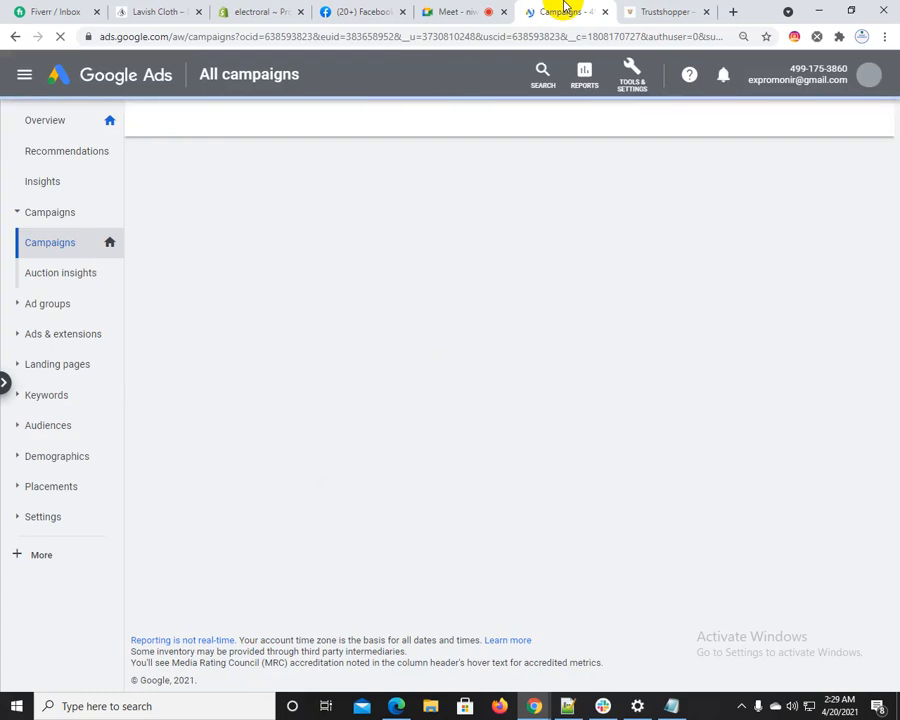
{"action": "left_click", "coordinate": [669, 9]}
{"action": "mouse_move", "coordinate": [285, 185]}
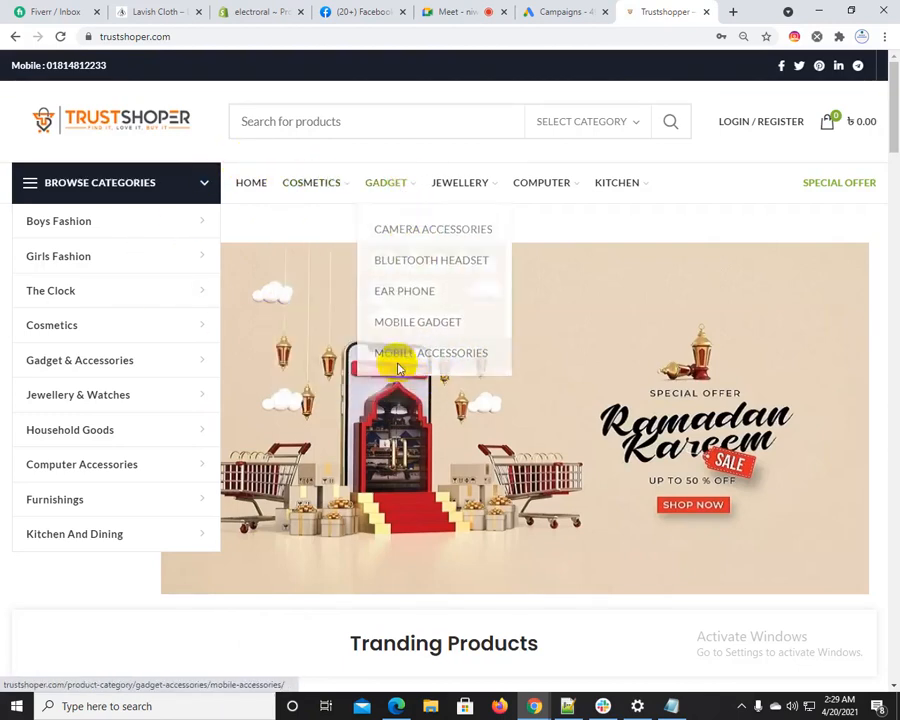
{"action": "mouse_move", "coordinate": [463, 199]}
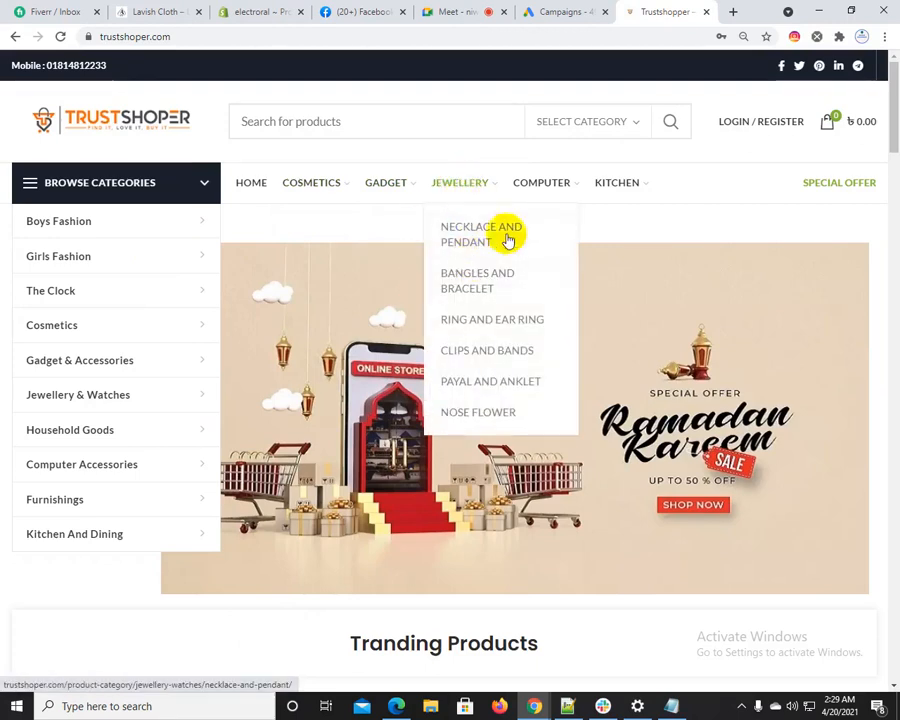
{"action": "mouse_move", "coordinate": [568, 183]}
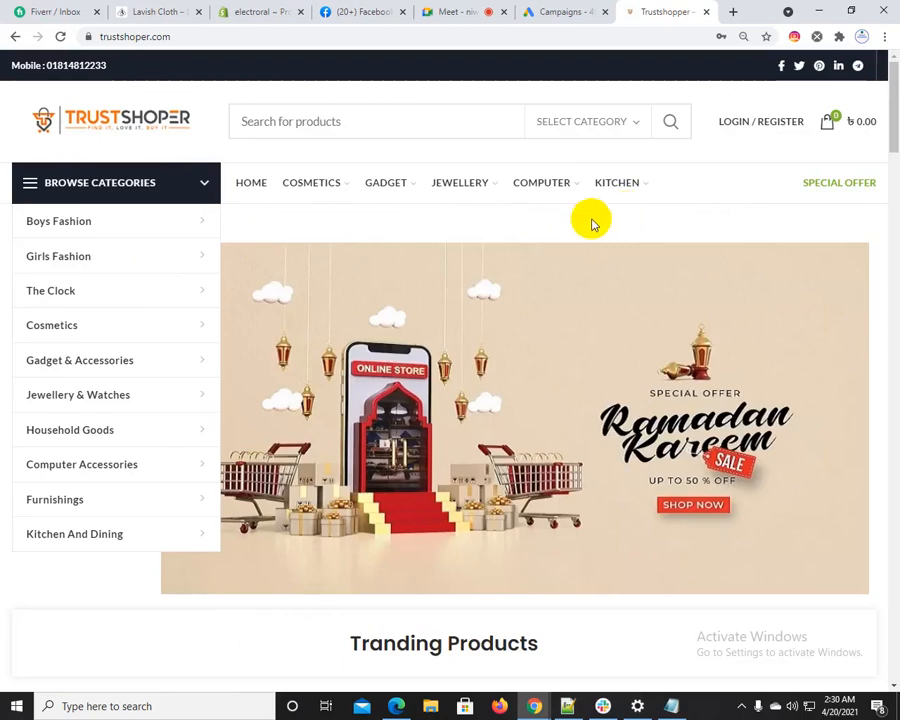
{"action": "mouse_move", "coordinate": [325, 185]}
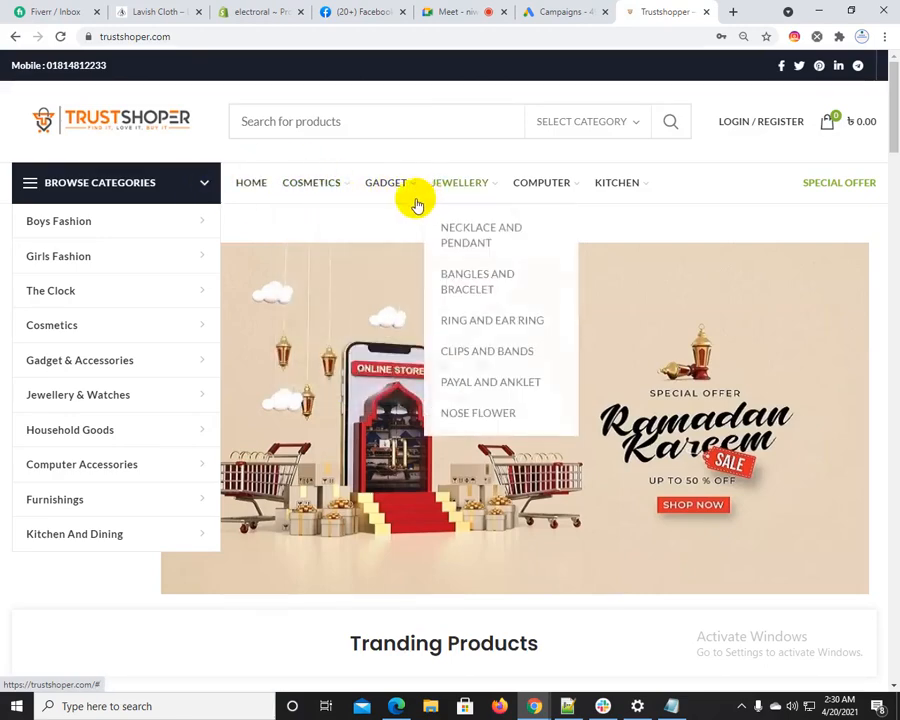
{"action": "mouse_move", "coordinate": [402, 191]}
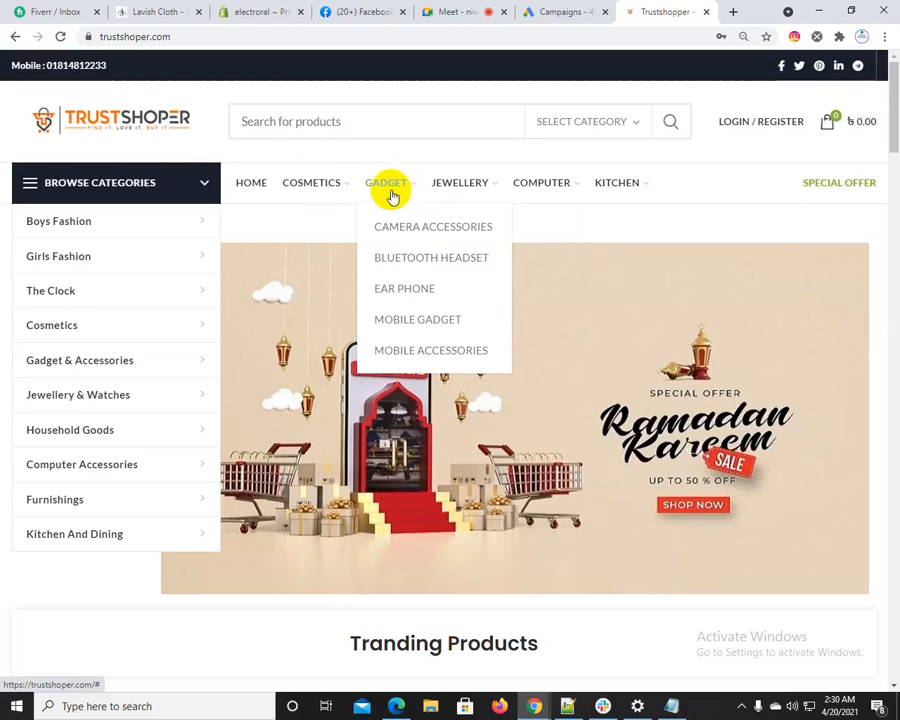
Reload the Google Ads campaigns page and examine Trustshoper's Gadget and Cosmetics categories
{"action": "left_click", "coordinate": [548, 11]}
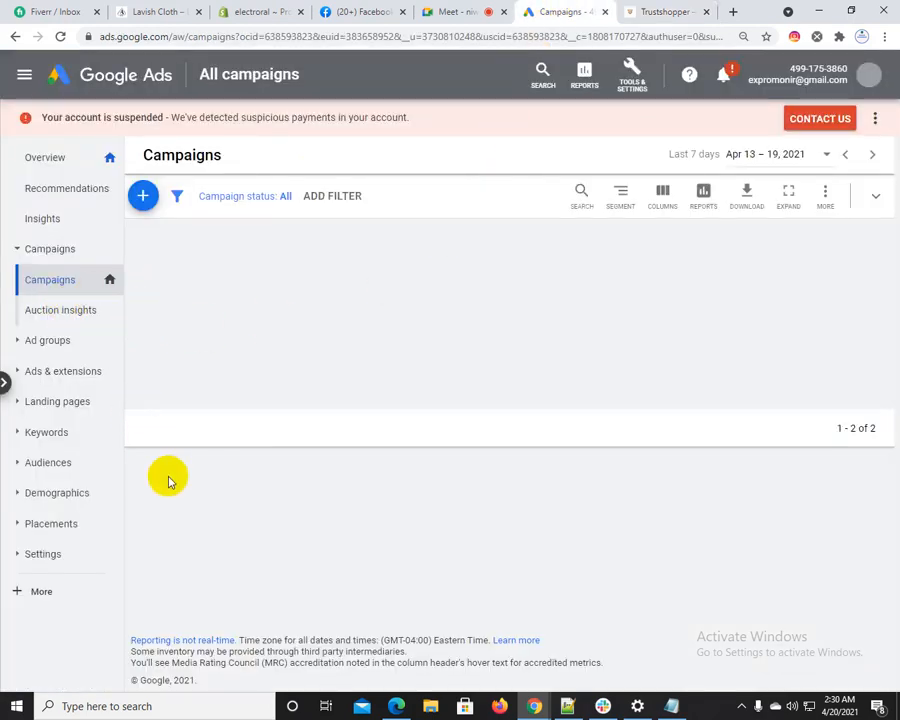
{"action": "left_click", "coordinate": [60, 37]}
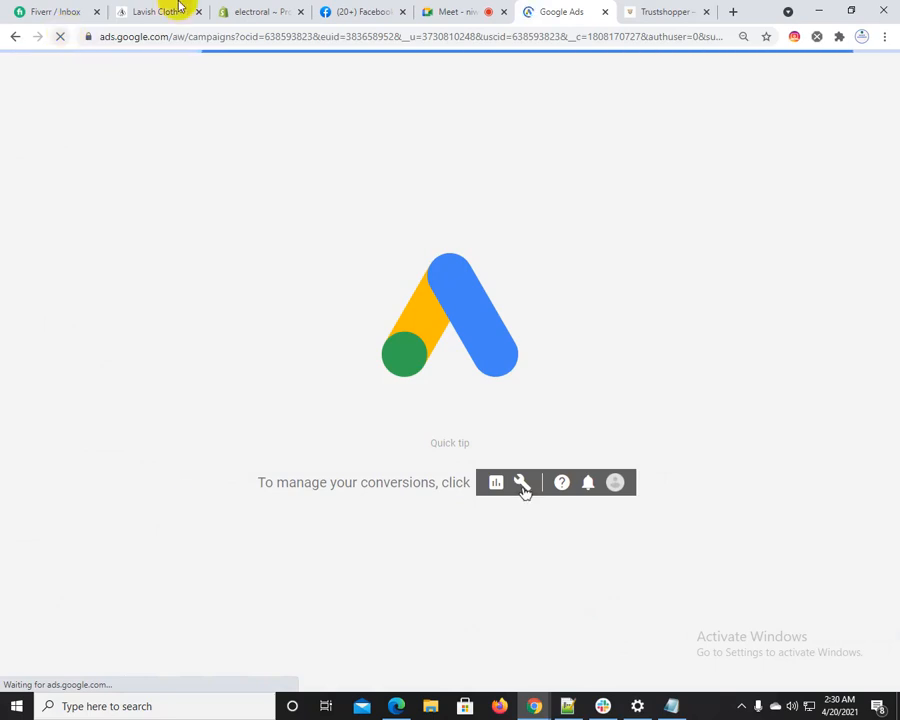
{"action": "left_click", "coordinate": [664, 10]}
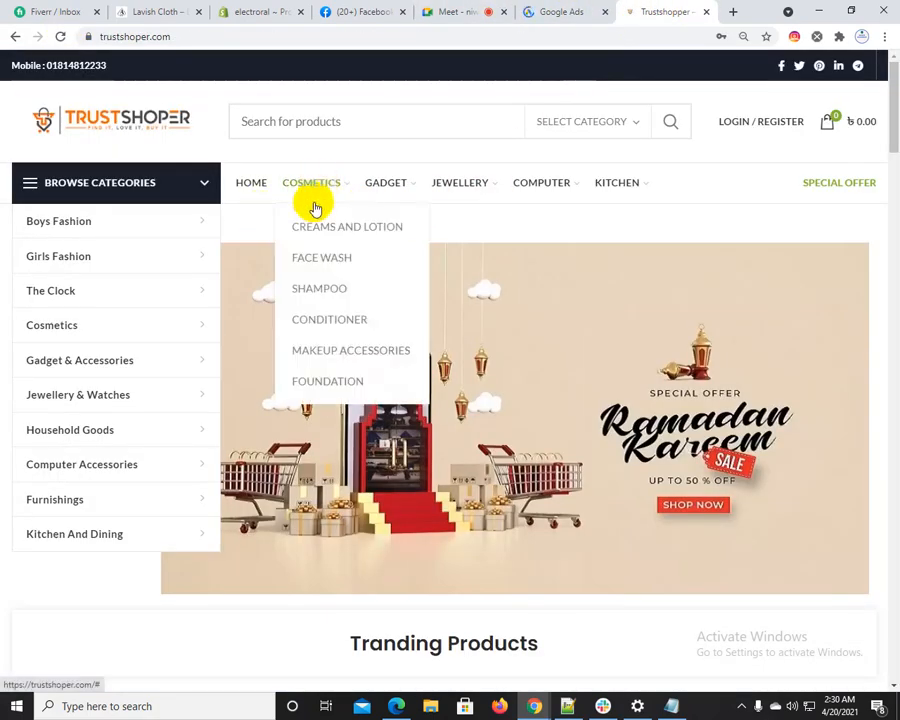
{"action": "mouse_move", "coordinate": [416, 197]}
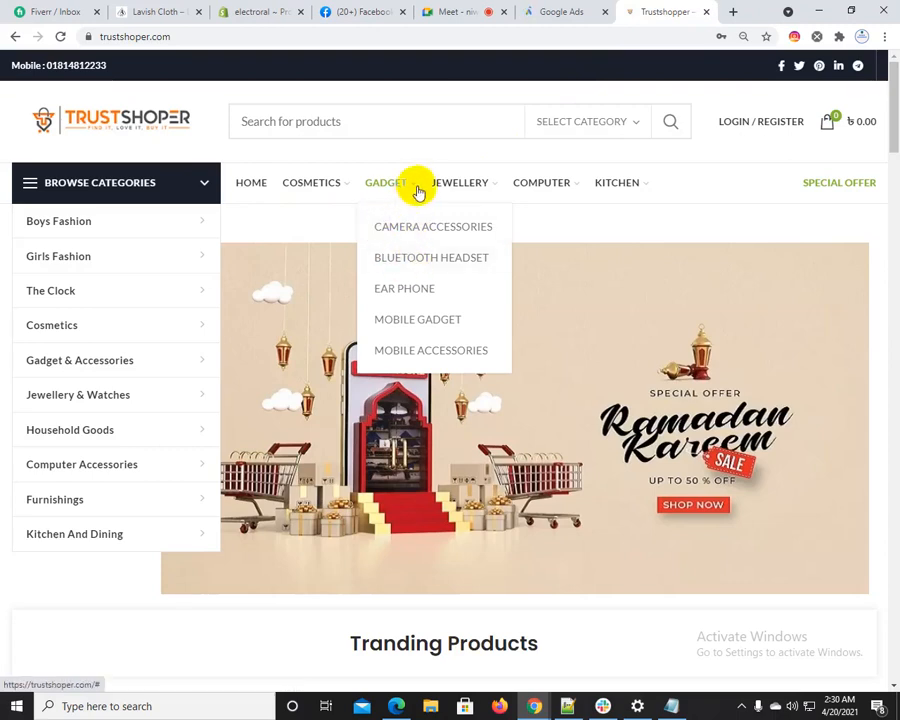
{"action": "left_click", "coordinate": [389, 187]}
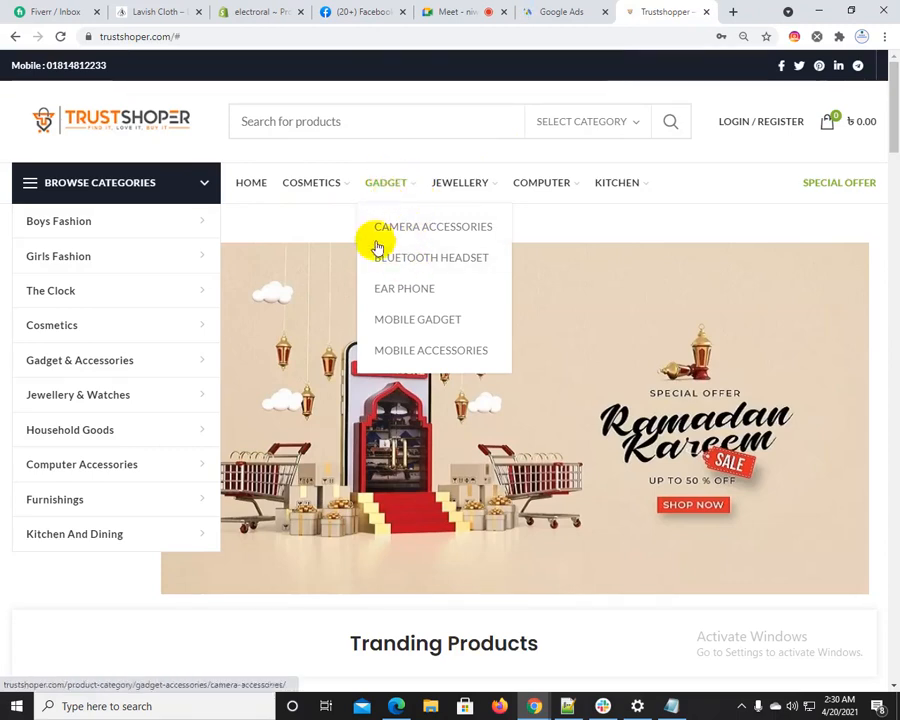
{"action": "scroll", "coordinate": [167, 570], "scroll_direction": "down", "scroll_amount": 5}
{"action": "scroll", "coordinate": [167, 573], "scroll_direction": "up", "scroll_amount": 3}
{"action": "scroll", "coordinate": [167, 573], "scroll_direction": "up", "scroll_amount": 2}
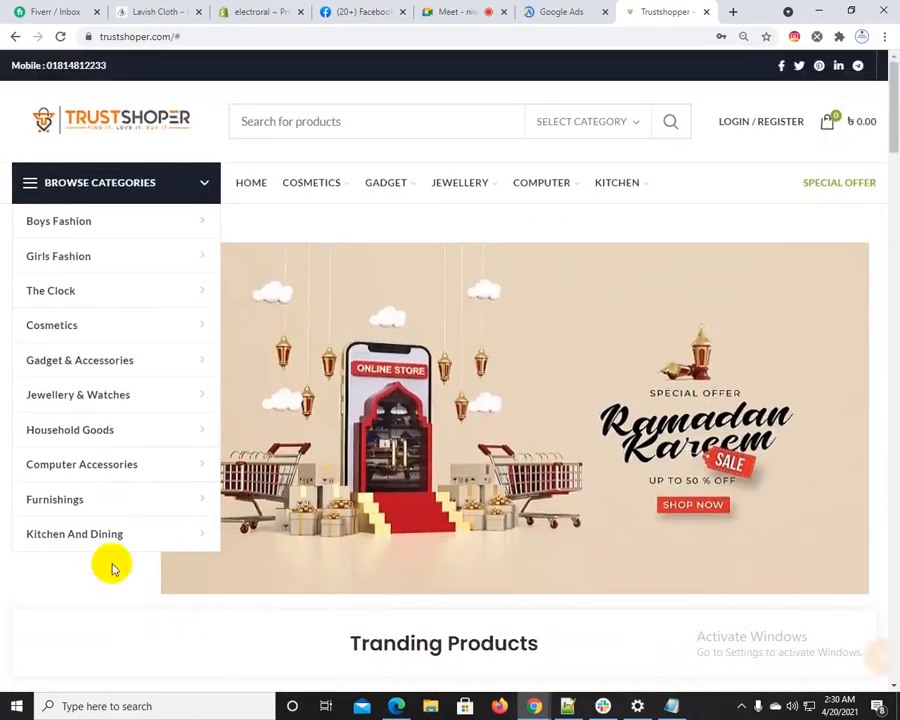
{"action": "mouse_move", "coordinate": [76, 321]}
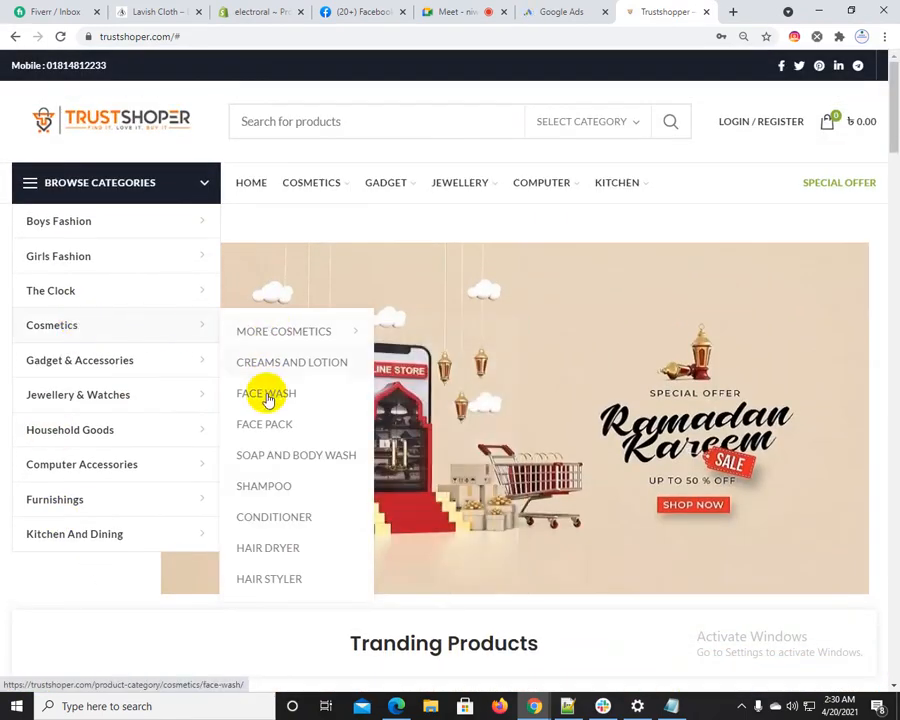
Start a new campaign in Google Ads and choose Sales as its goal
{"action": "left_click", "coordinate": [462, 8]}
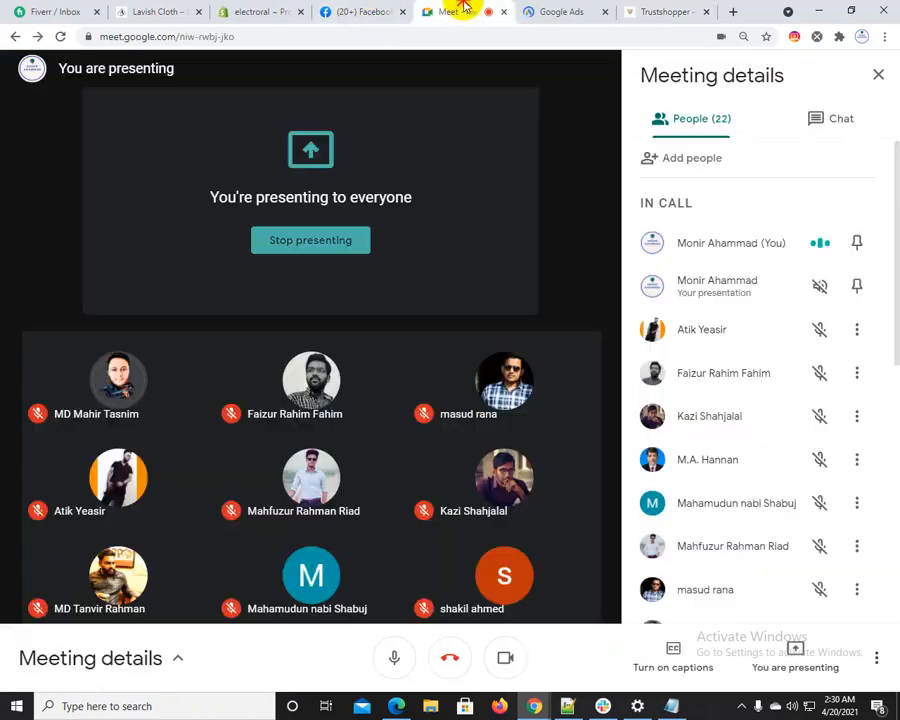
{"action": "left_click", "coordinate": [558, 10]}
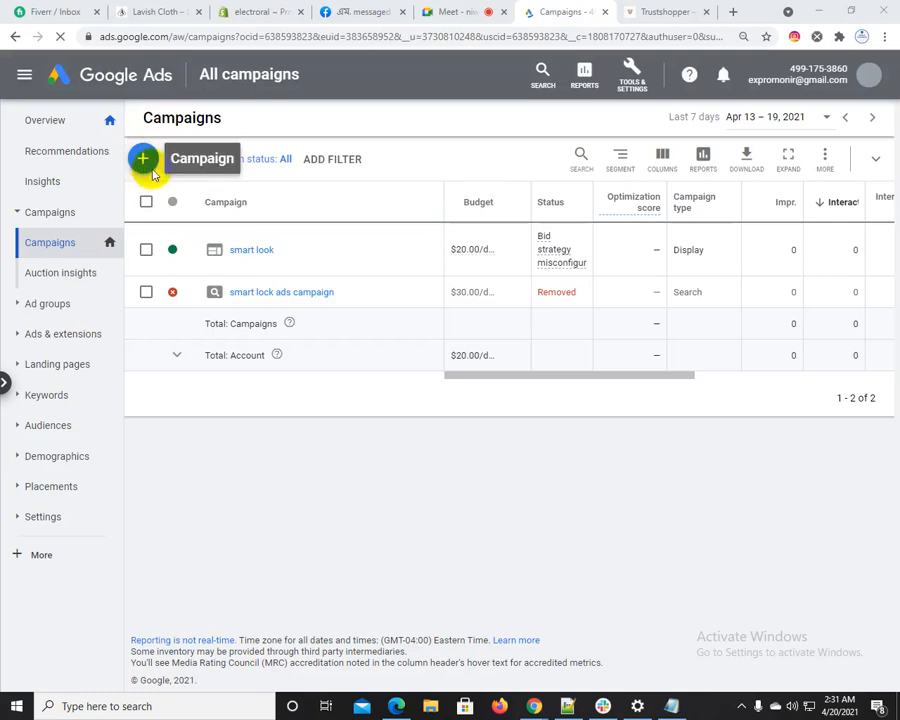
{"action": "left_click", "coordinate": [145, 160]}
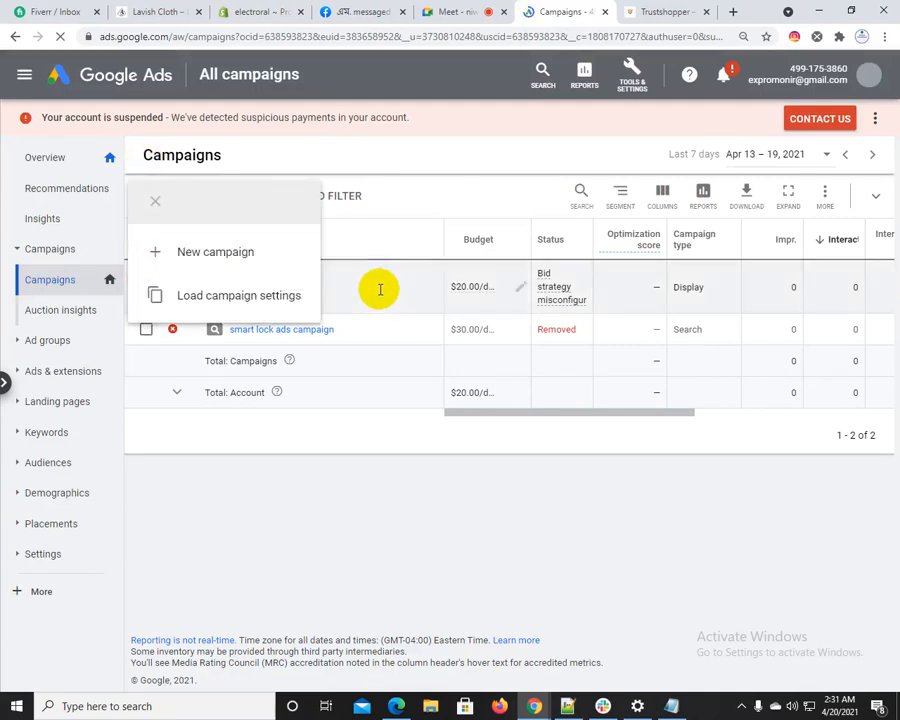
{"action": "left_click", "coordinate": [266, 261]}
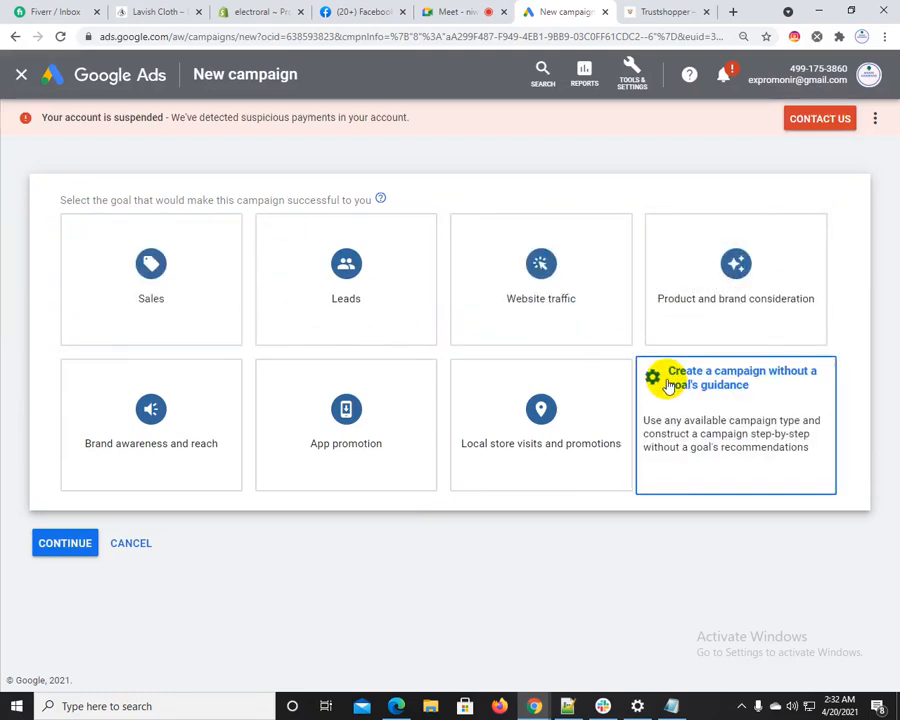
{"action": "left_click", "coordinate": [151, 275]}
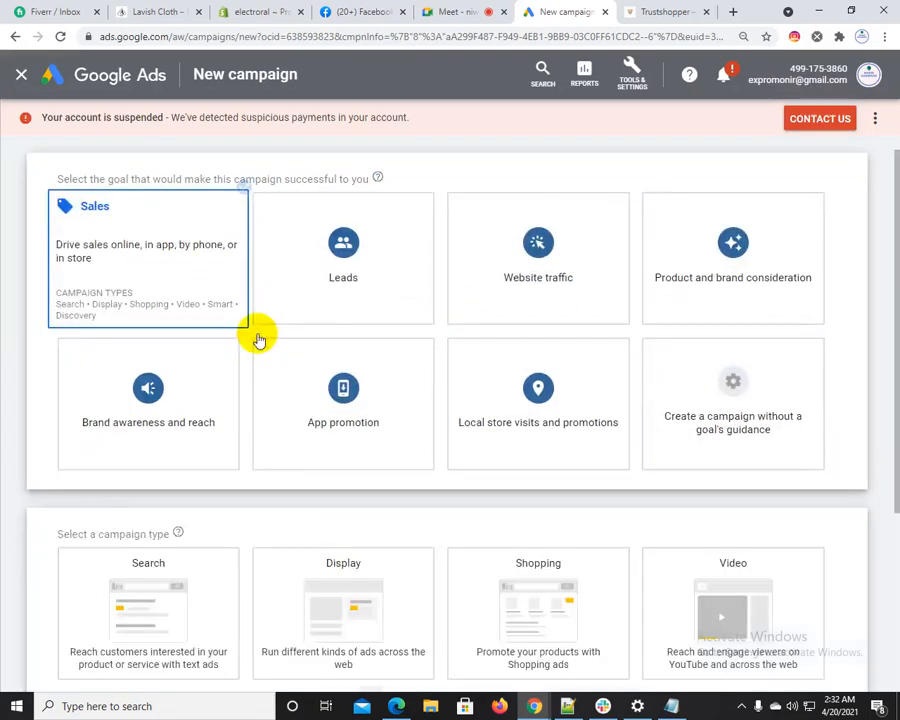
Switch to Notepad++ and highlight the six listed ad types to compare them with the available campaign types
{"action": "left_click", "coordinate": [567, 706]}
{"action": "left_click_drag", "start_coordinate": [145, 215], "coordinate": [518, 402]}
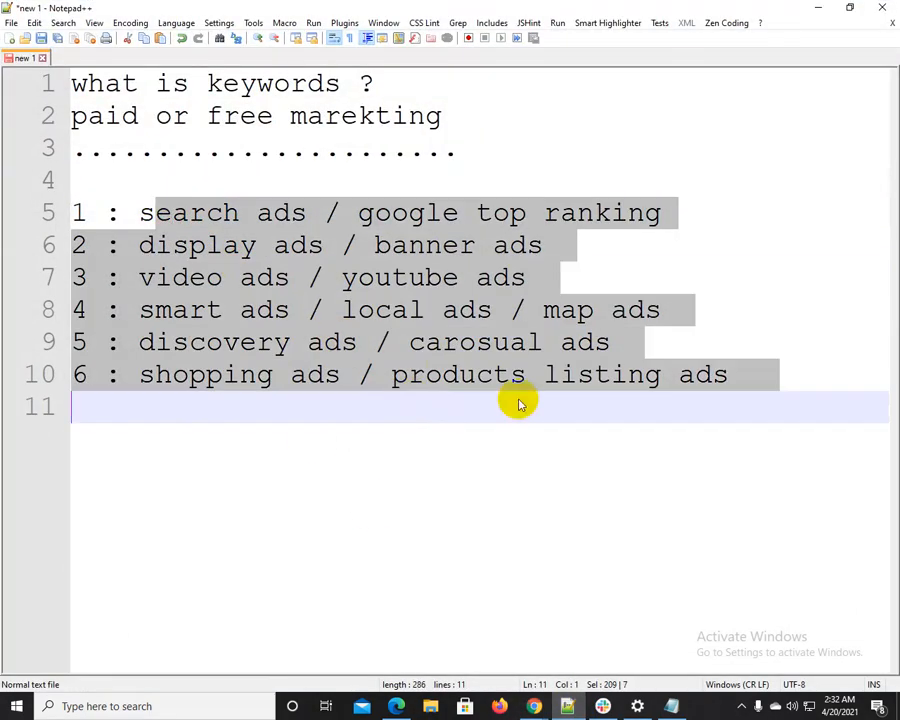
{"action": "left_click", "coordinate": [818, 7]}
{"action": "left_click", "coordinate": [160, 328]}
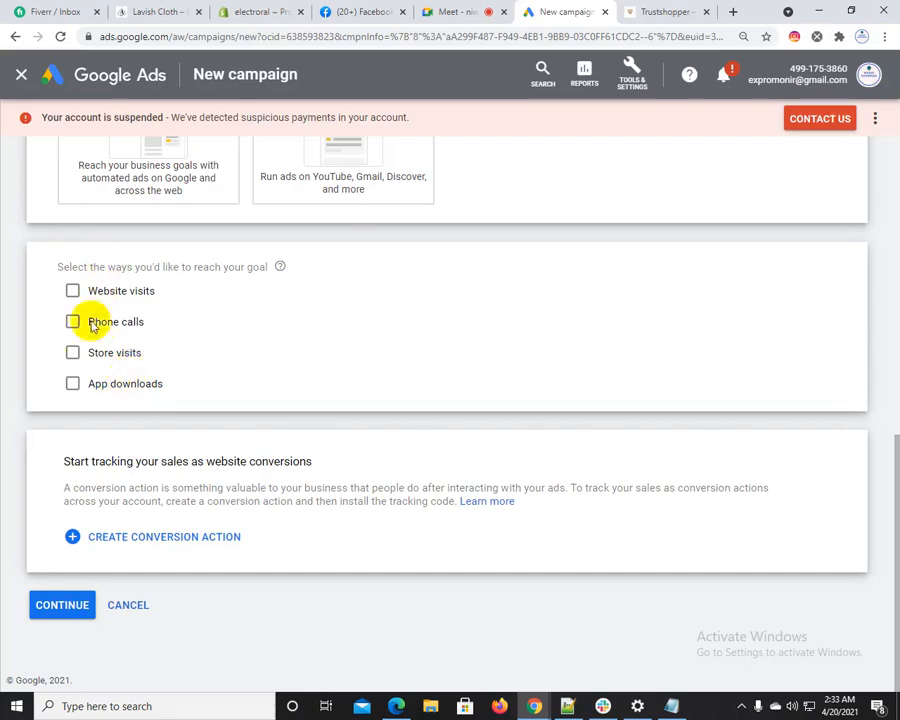
{"action": "left_click", "coordinate": [651, 11]}
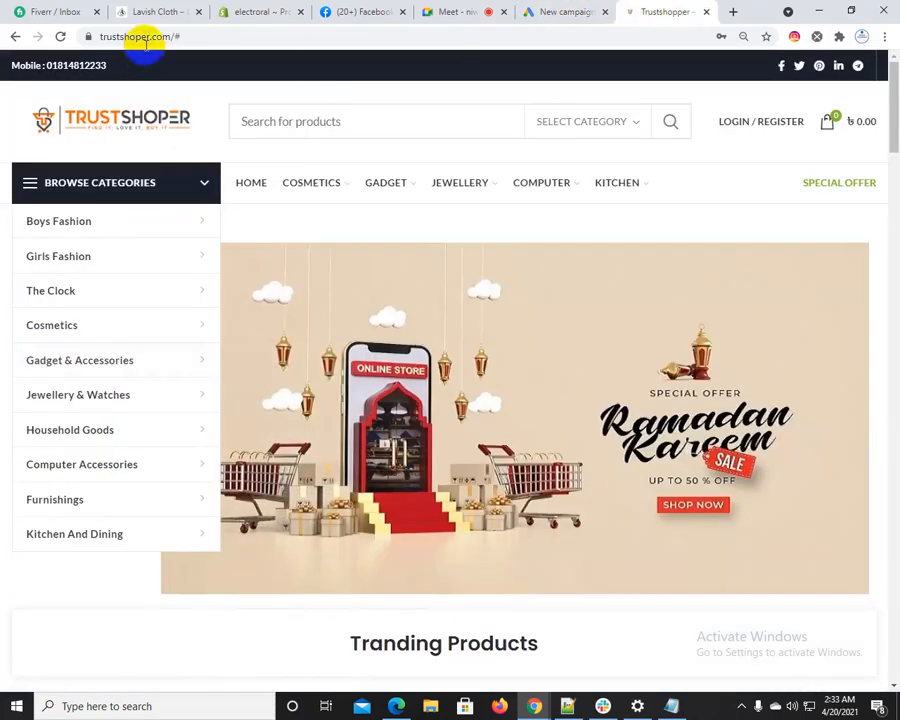
{"action": "left_click", "coordinate": [141, 129]}
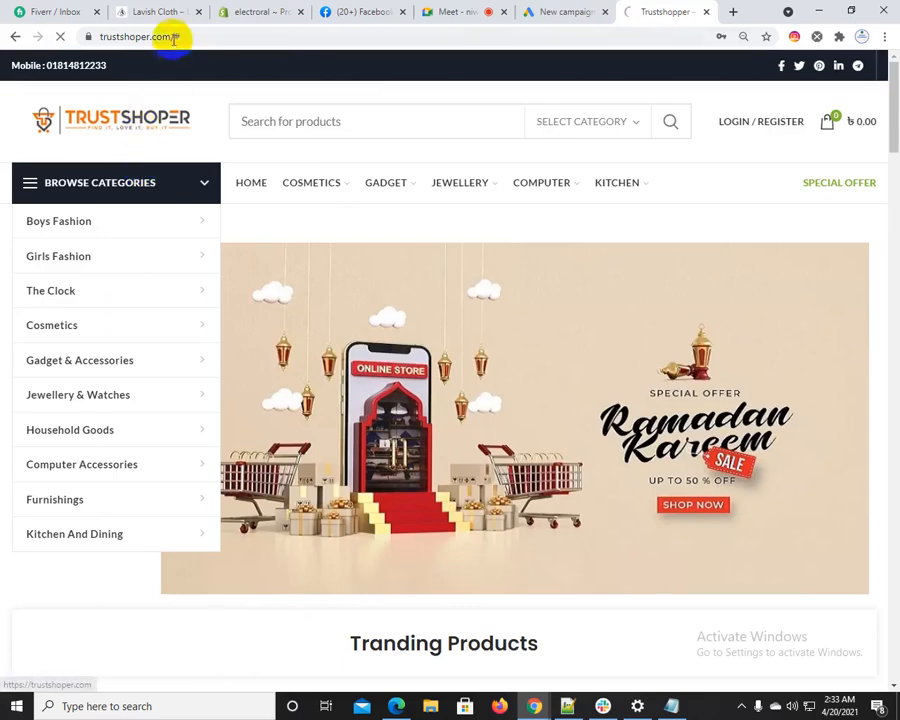
{"action": "left_click", "coordinate": [175, 37]}
{"action": "key", "text": "BackSpace"}
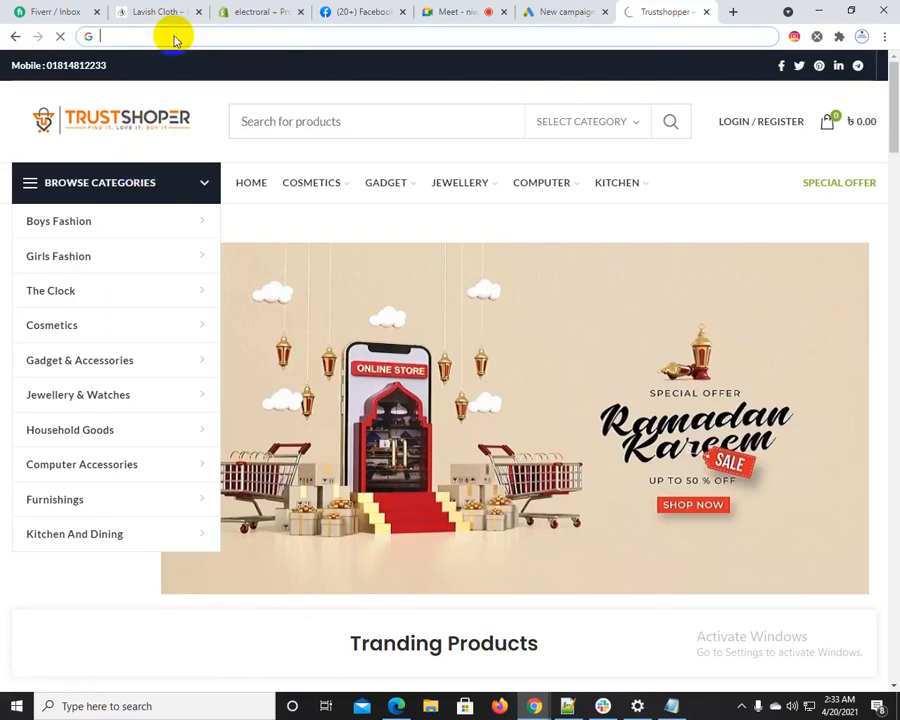
{"action": "left_click", "coordinate": [535, 12]}
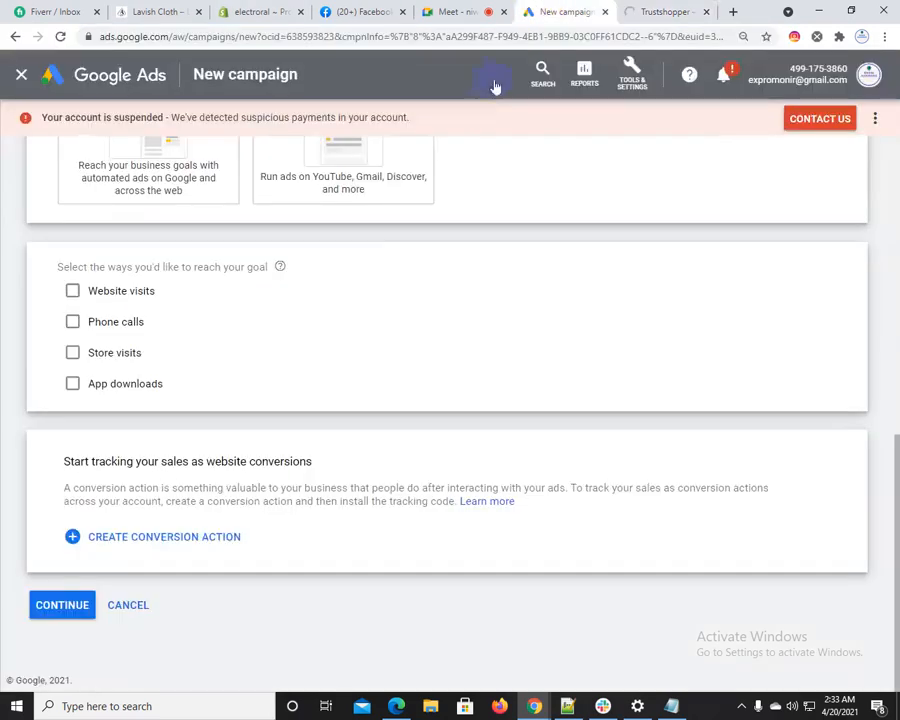
{"action": "left_click", "coordinate": [70, 292]}
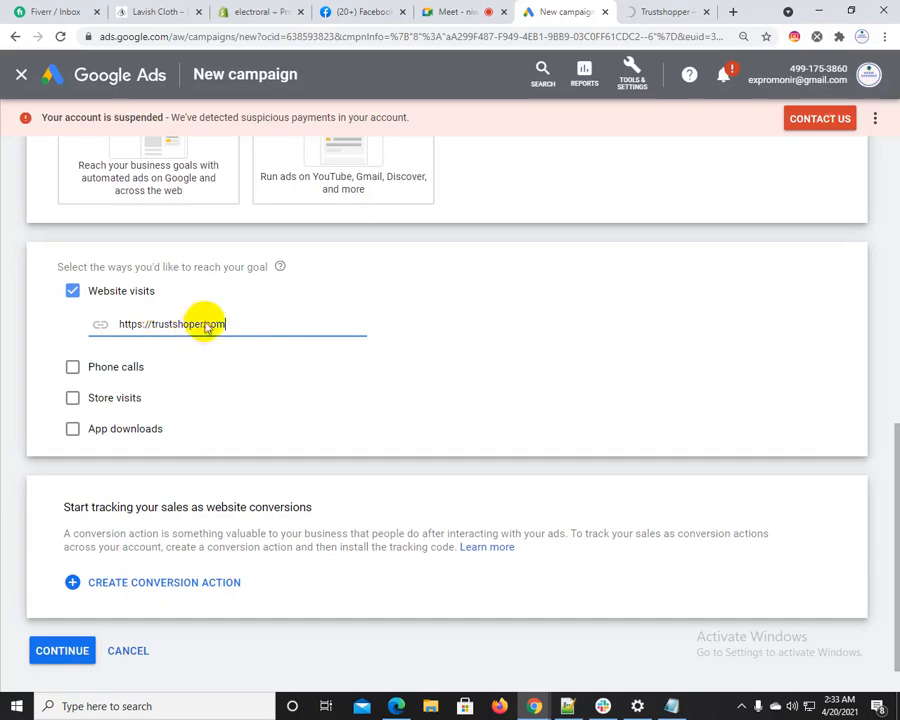
Replace the website visits address with the URL of Trustshoper's ear phone category under Gadget
{"action": "left_click", "coordinate": [655, 12]}
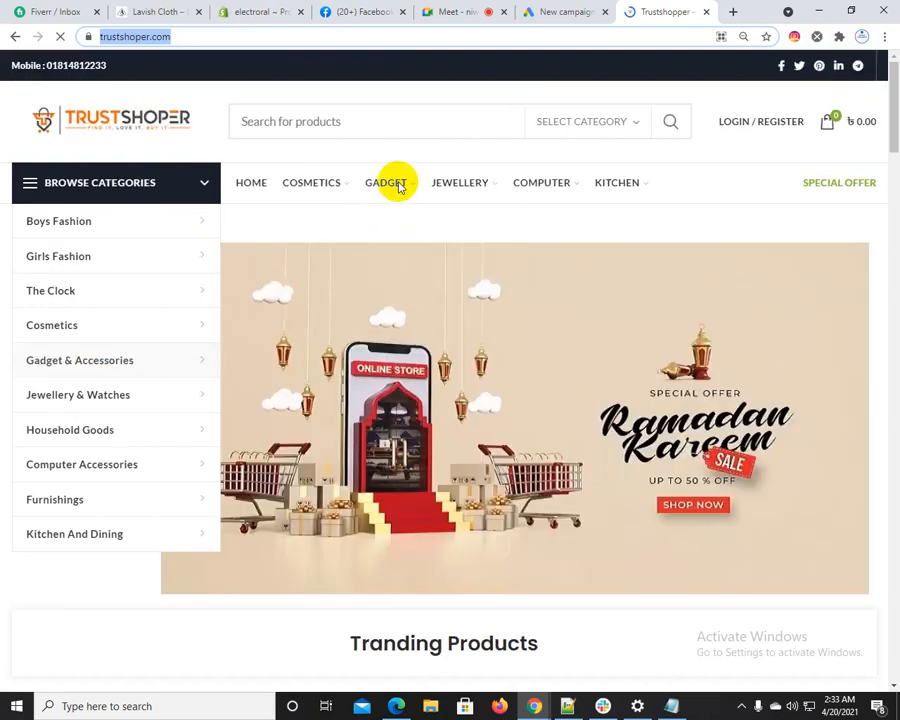
{"action": "left_click", "coordinate": [398, 186]}
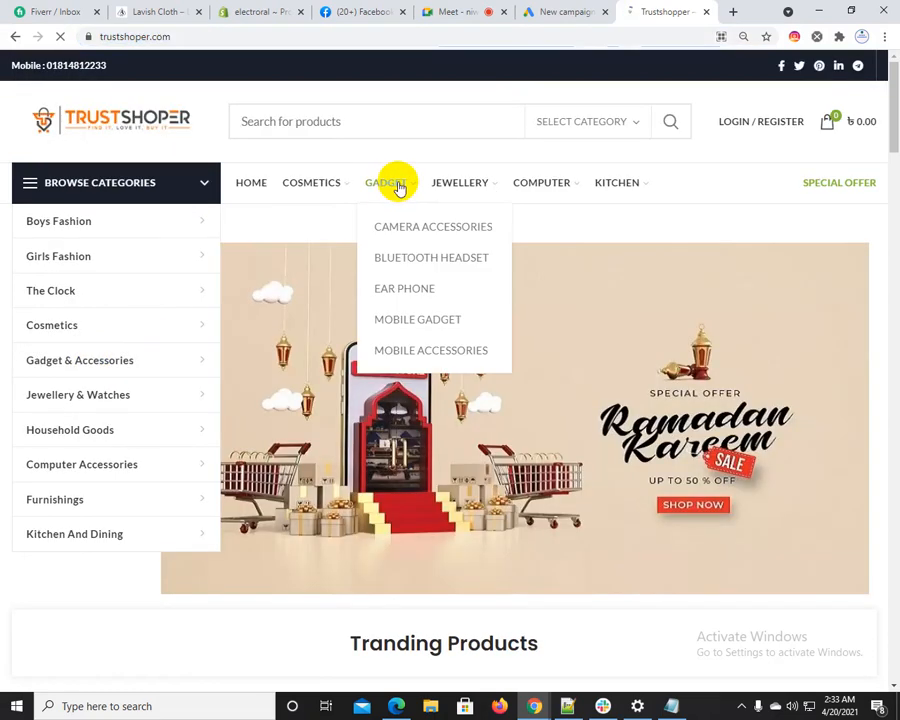
{"action": "left_click", "coordinate": [399, 291]}
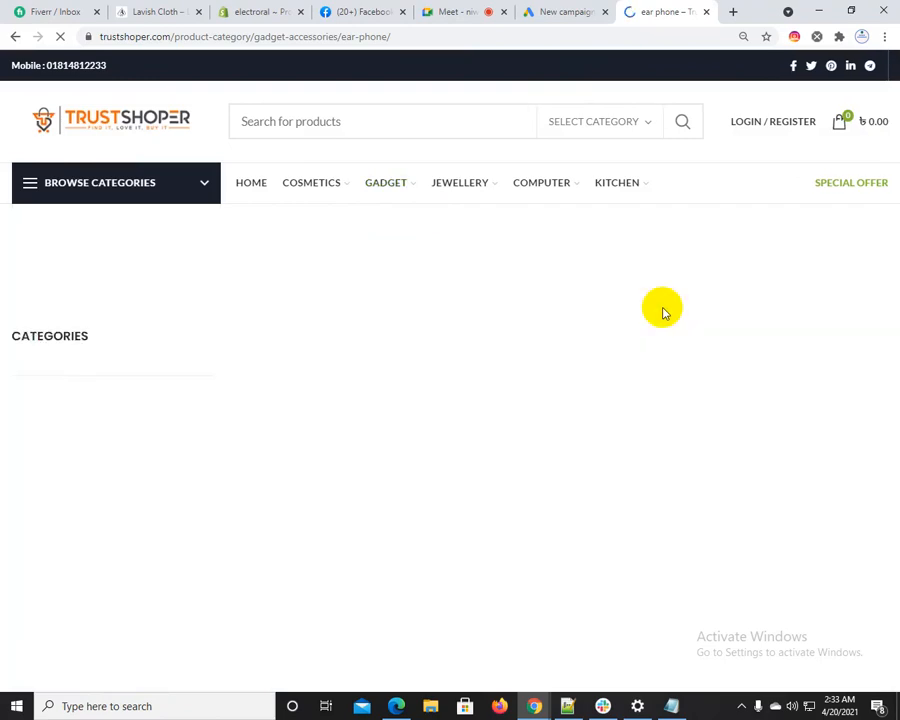
{"action": "left_click", "coordinate": [244, 37]}
{"action": "key", "text": "ctrl+c"}
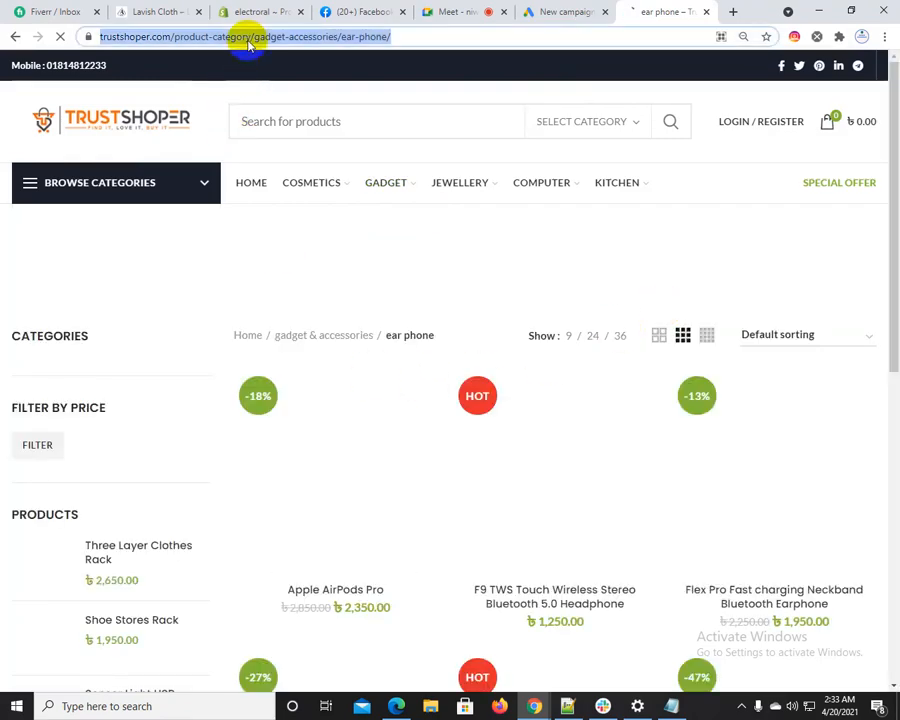
{"action": "left_click", "coordinate": [530, 11]}
{"action": "left_click", "coordinate": [243, 330]}
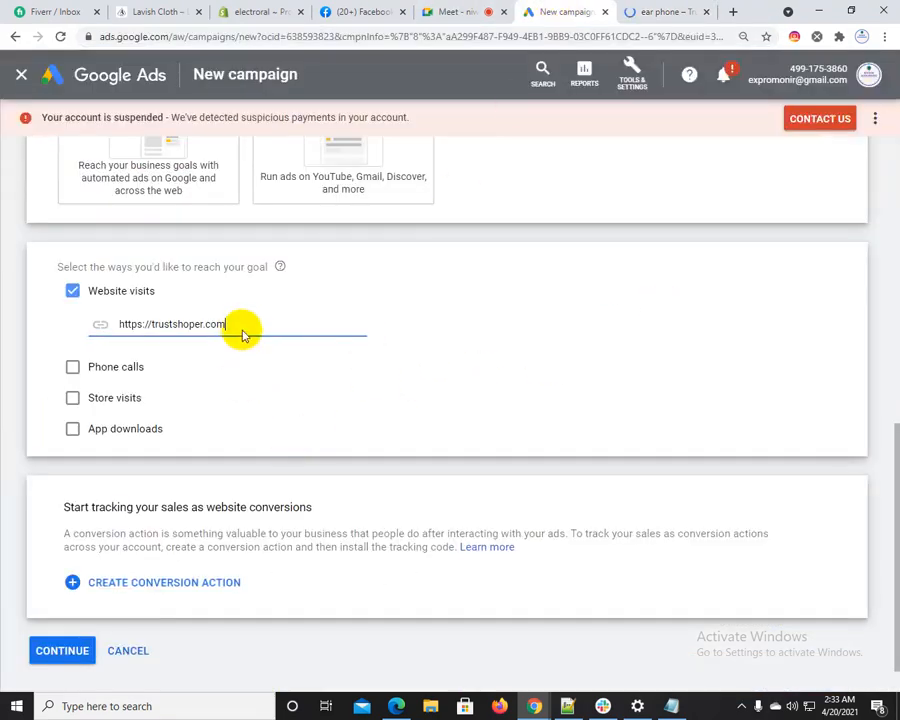
{"action": "left_click_drag", "start_coordinate": [243, 322], "coordinate": [112, 332]}
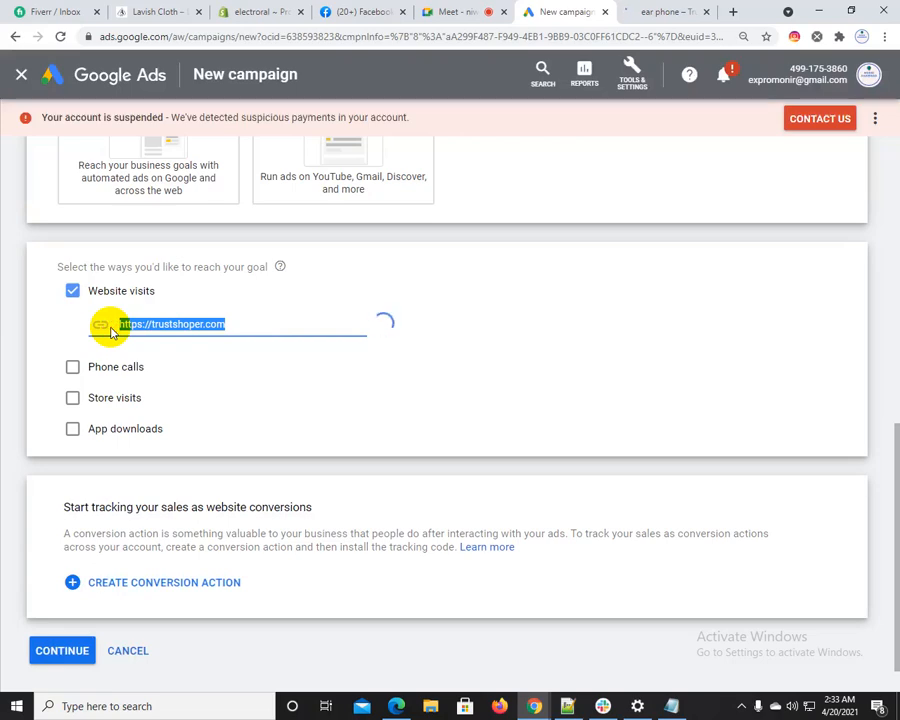
{"action": "key", "text": "ctrl+v"}
Examine Trustshoper's ear phone products, check the category address in the campaign form, and continue to the campaign settings
{"action": "left_click", "coordinate": [630, 10]}
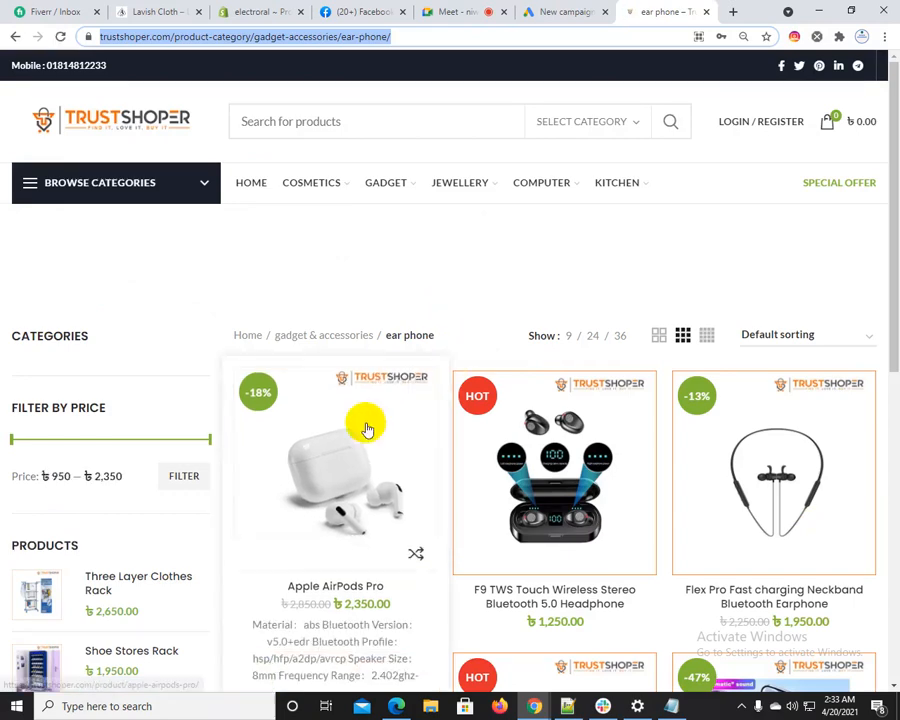
{"action": "scroll", "coordinate": [505, 440], "scroll_direction": "down", "scroll_amount": 3}
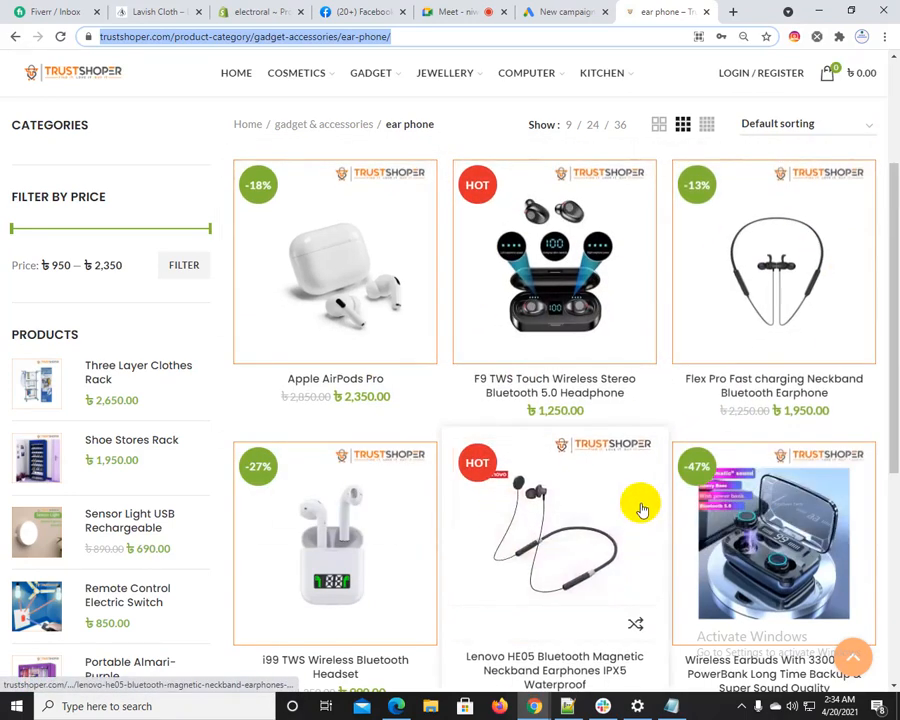
{"action": "left_click", "coordinate": [570, 11]}
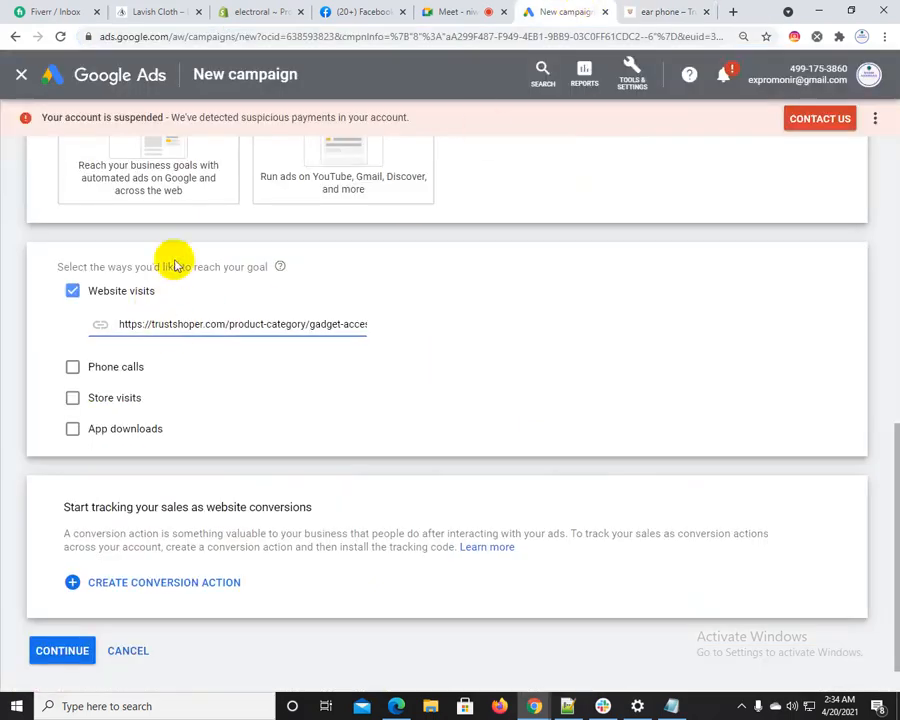
{"action": "left_click_drag", "start_coordinate": [146, 324], "coordinate": [378, 325]}
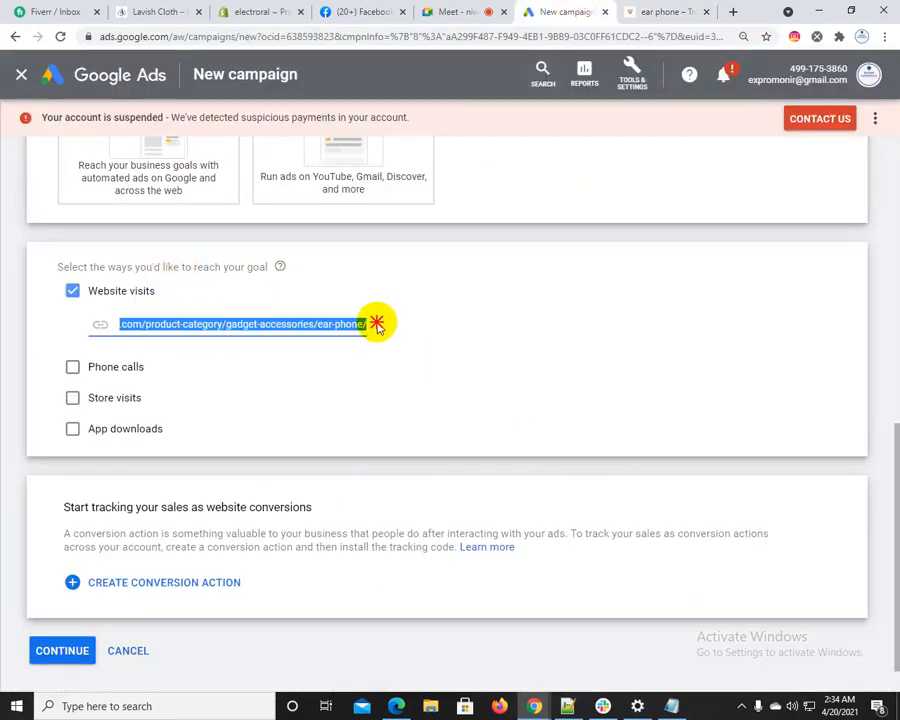
{"action": "left_click_drag", "start_coordinate": [211, 321], "coordinate": [317, 326]}
{"action": "left_click", "coordinate": [63, 651]}
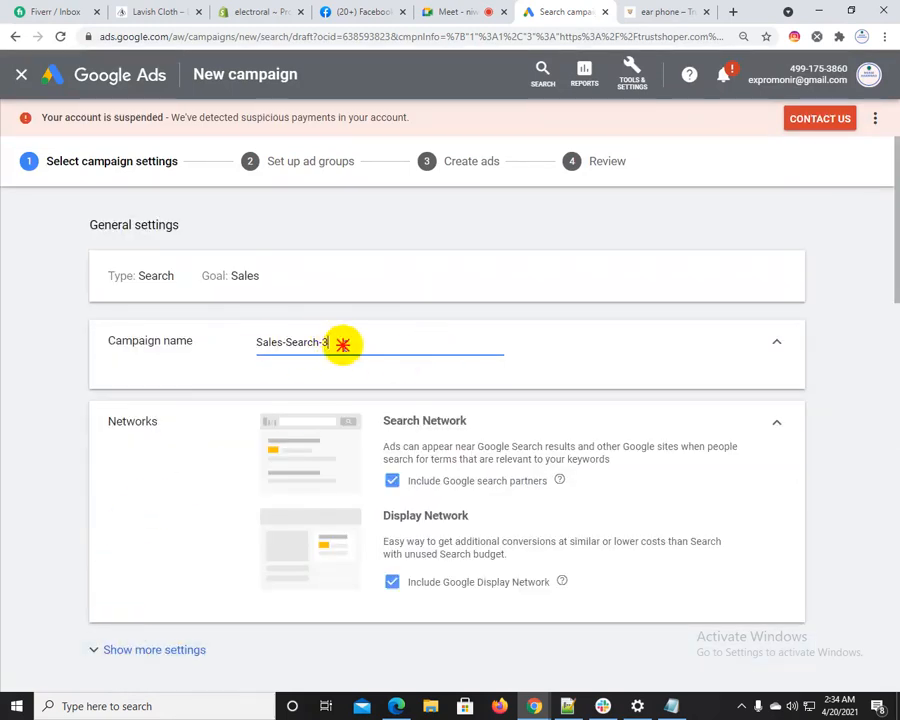
Name the campaign "ear-phone campaign", taking "ear-phone" from the store page's address
{"action": "left_click_drag", "start_coordinate": [340, 342], "coordinate": [233, 350]}
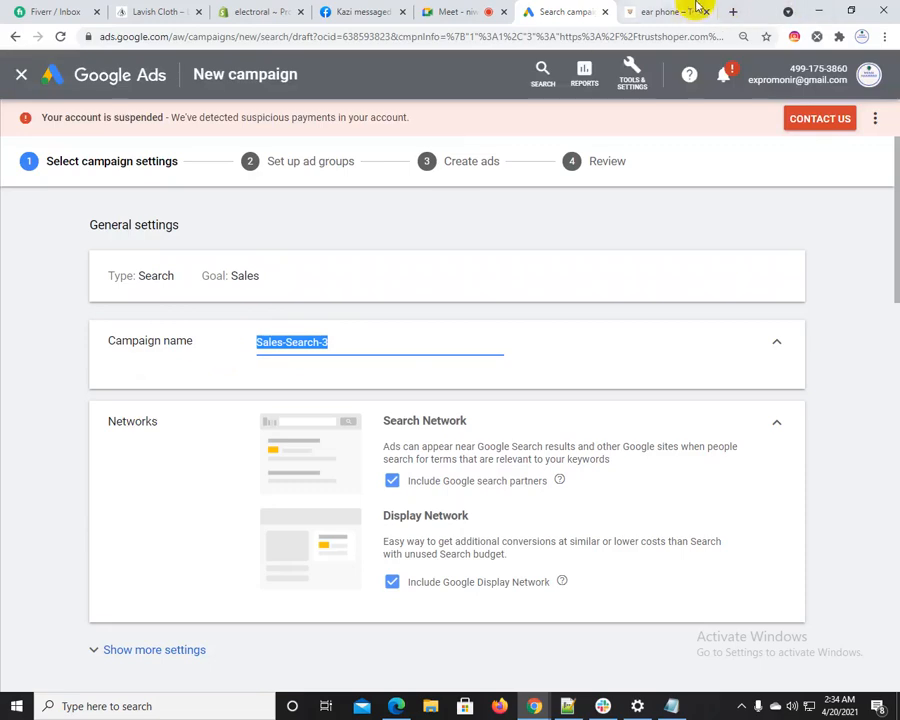
{"action": "left_click", "coordinate": [695, 10]}
{"action": "double_click", "coordinate": [300, 36]}
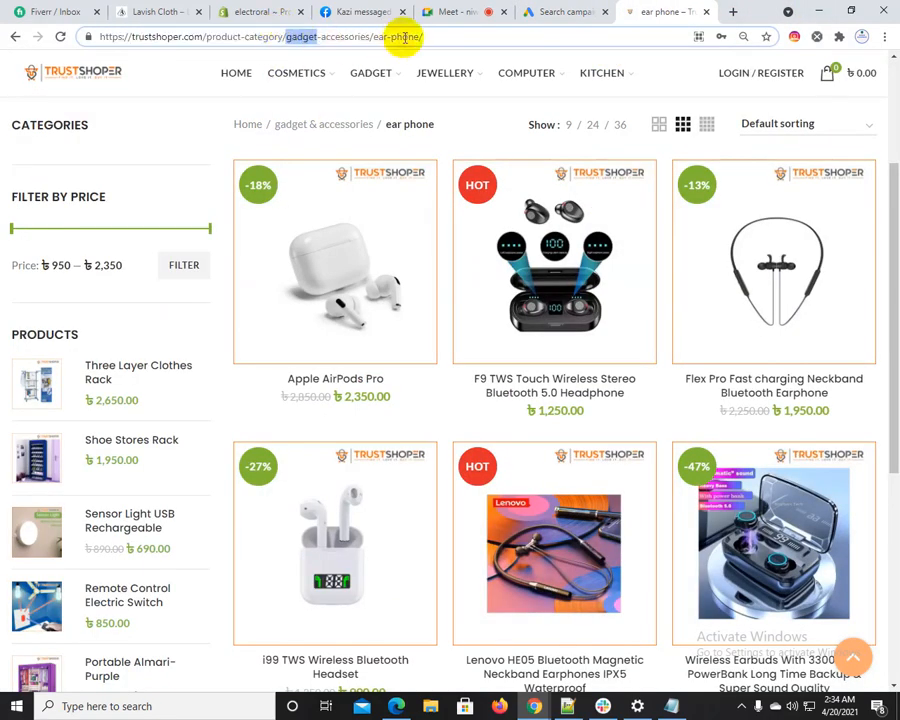
{"action": "left_click_drag", "start_coordinate": [373, 36], "coordinate": [458, 42]}
{"action": "key", "text": "ctrl+c"}
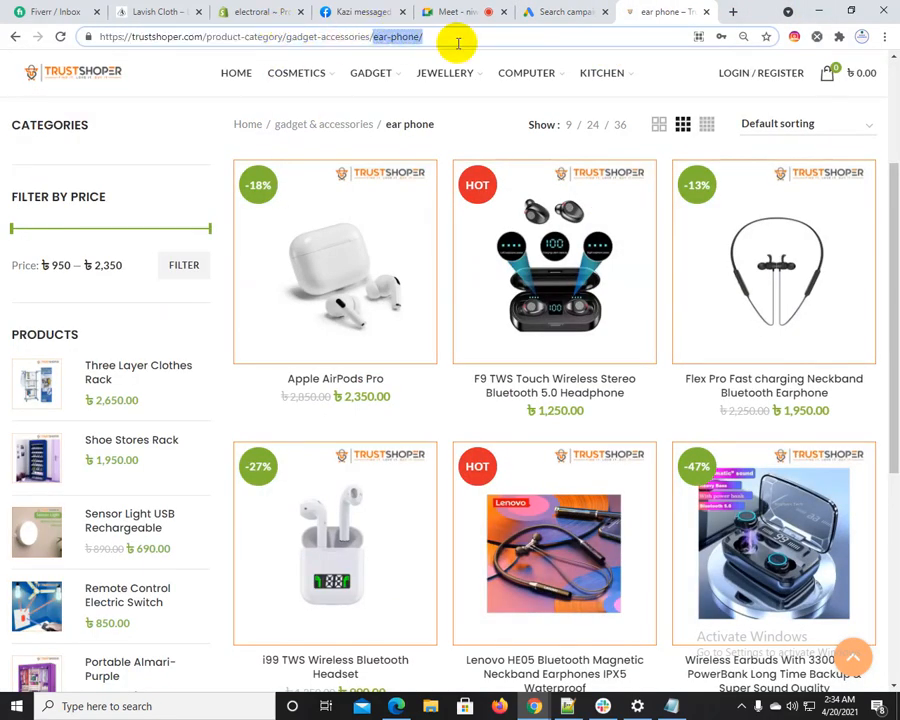
{"action": "left_click", "coordinate": [568, 11]}
{"action": "key", "text": "ctrl+v"}
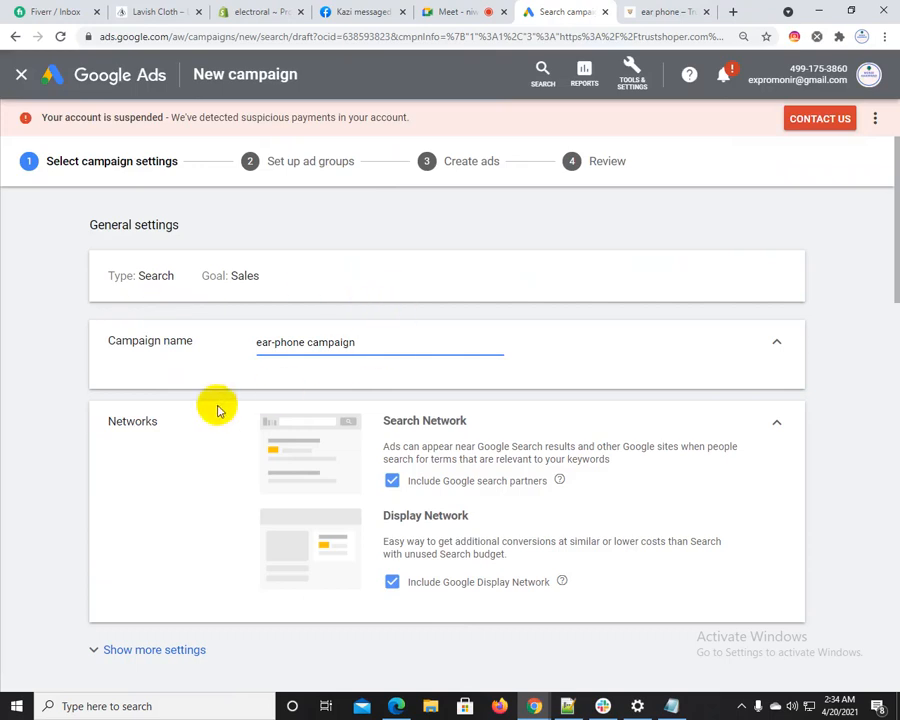
Exclude the Google Display Network from the campaign's networks, keeping Google search partners included
{"action": "left_click_drag", "start_coordinate": [108, 420], "coordinate": [157, 420]}
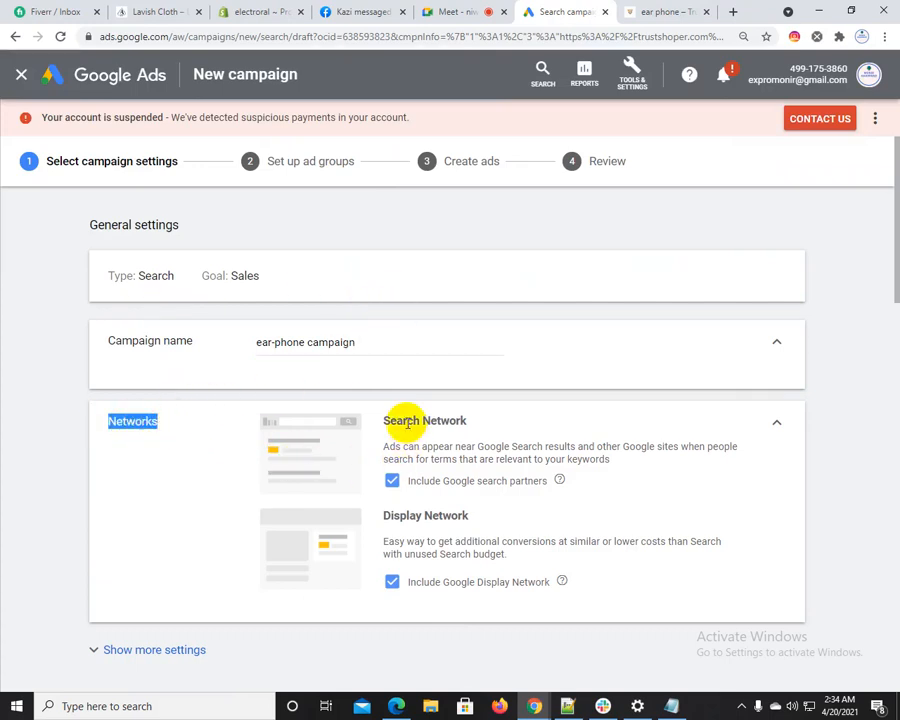
{"action": "left_click", "coordinate": [527, 582]}
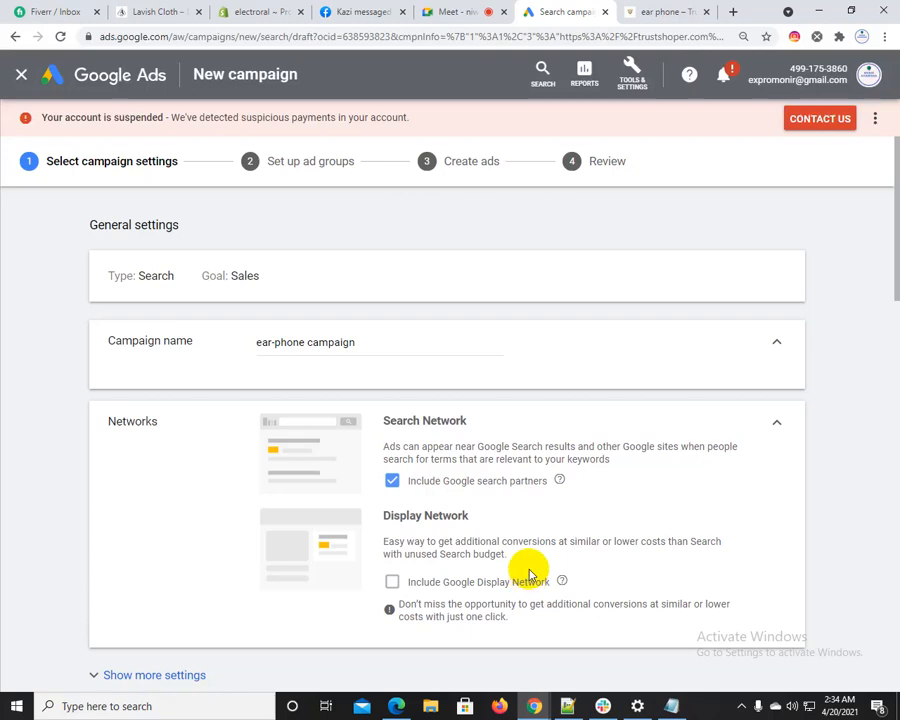
{"action": "left_click_drag", "start_coordinate": [390, 420], "coordinate": [462, 418]}
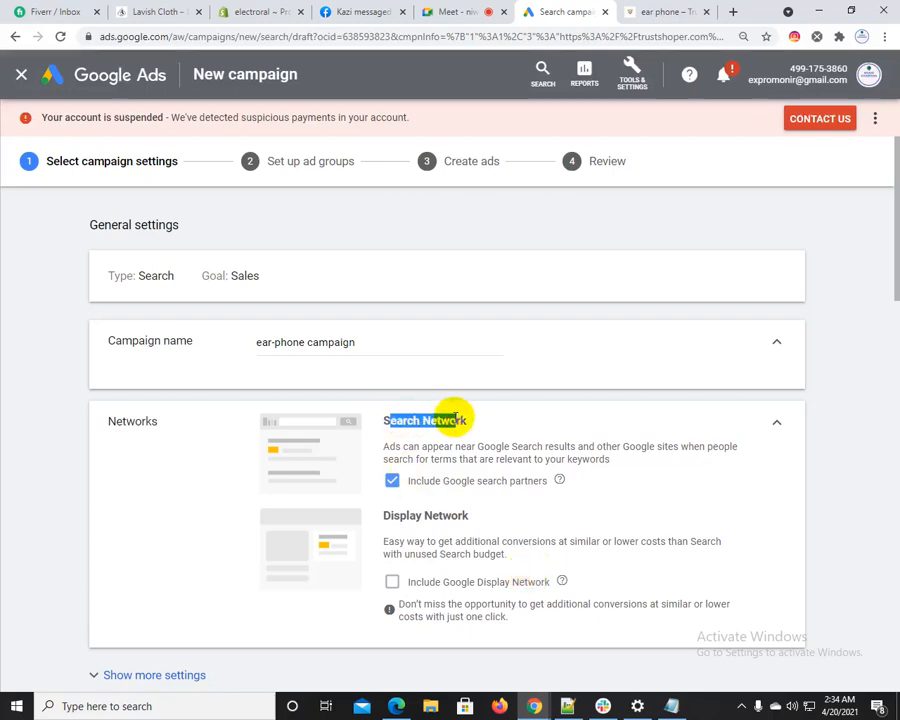
Show the additional general settings and set the campaign's end date to Apr 30, 2021
{"action": "scroll", "coordinate": [450, 567], "scroll_direction": "down", "scroll_amount": 3}
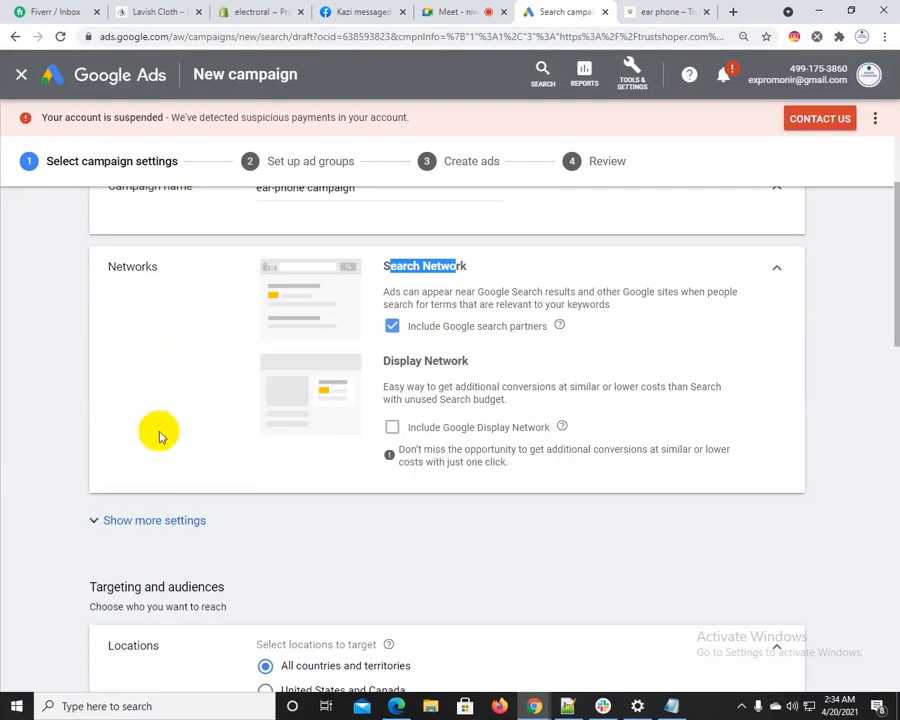
{"action": "left_click", "coordinate": [161, 525]}
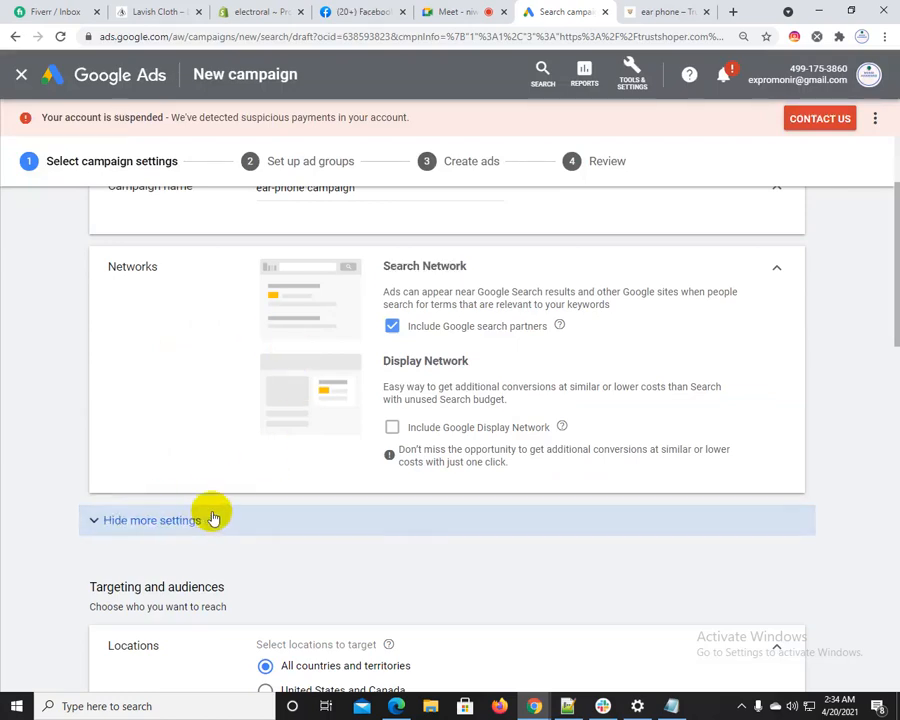
{"action": "scroll", "coordinate": [172, 550], "scroll_direction": "down", "scroll_amount": 3}
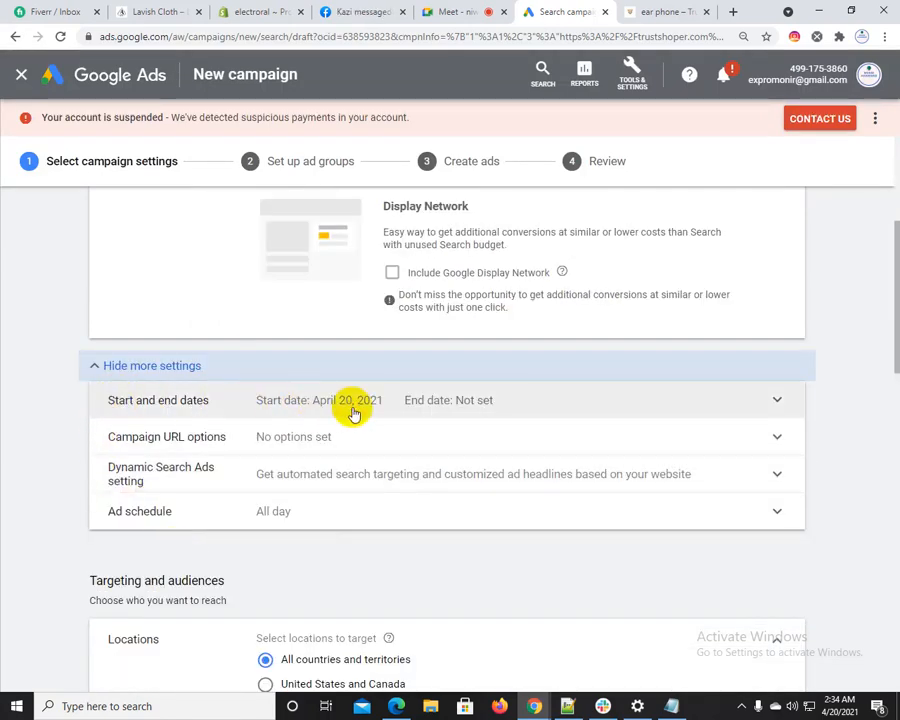
{"action": "left_click", "coordinate": [352, 410]}
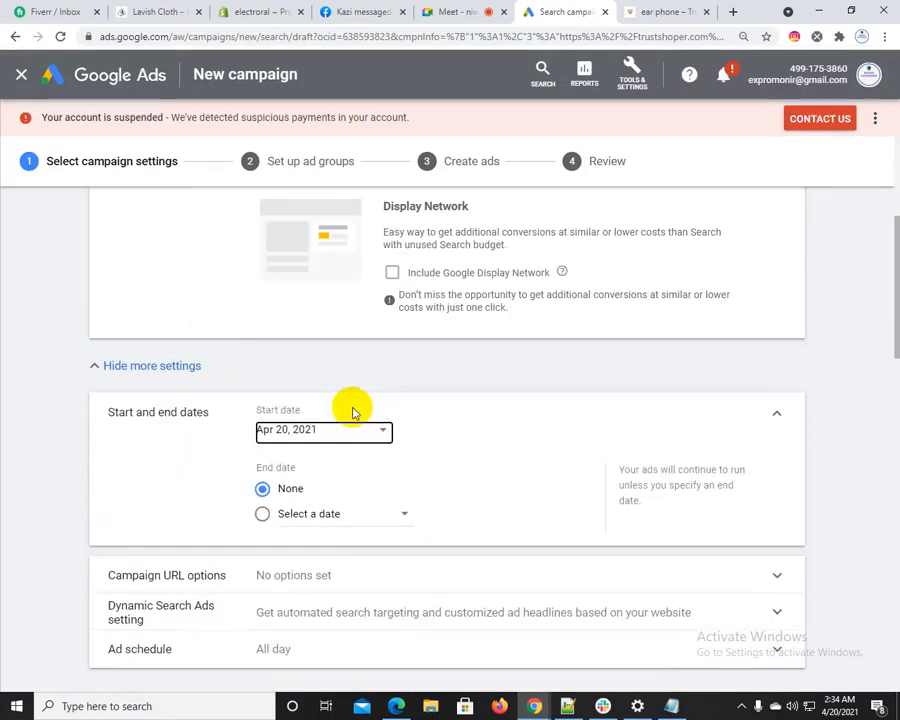
{"action": "left_click", "coordinate": [330, 515]}
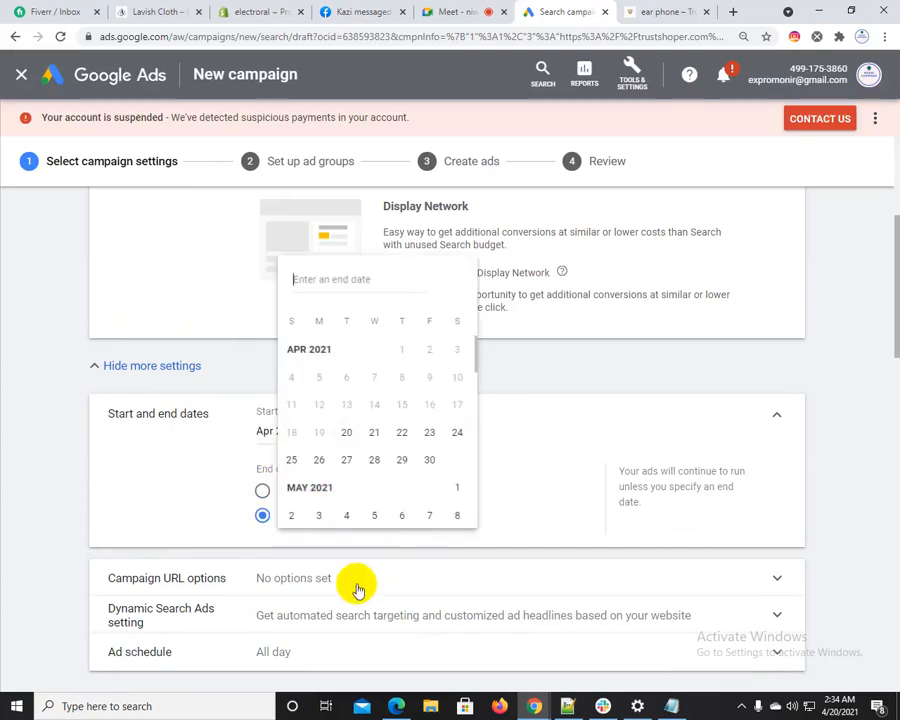
{"action": "left_click", "coordinate": [427, 461]}
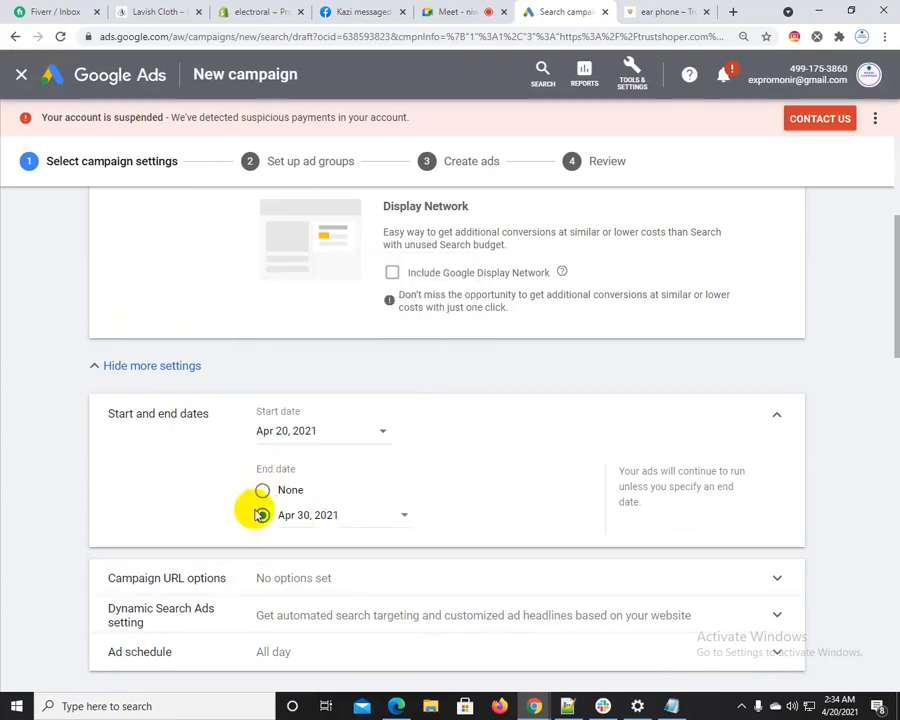
Expand the Campaign URL options and Dynamic Search Ads setting to examine their fields
{"action": "scroll", "coordinate": [158, 488], "scroll_direction": "down", "scroll_amount": 2}
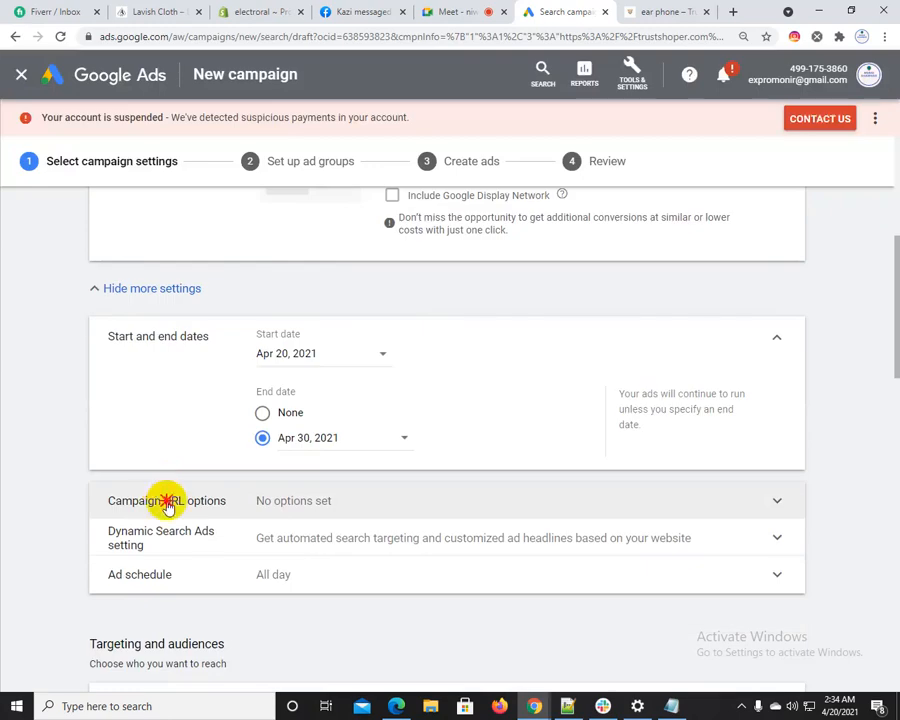
{"action": "left_click", "coordinate": [167, 502]}
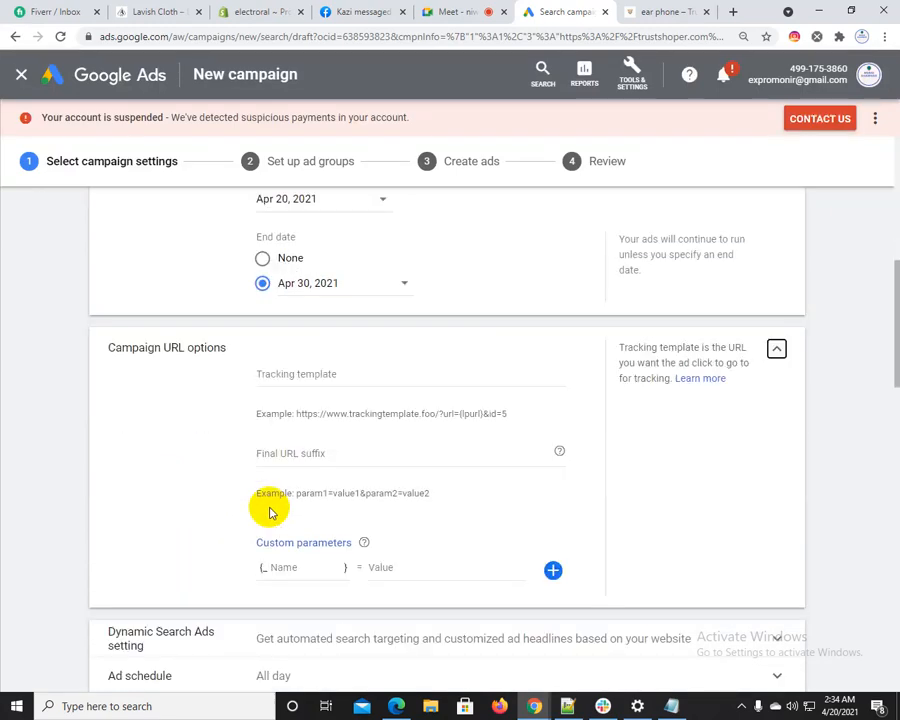
{"action": "left_click_drag", "start_coordinate": [123, 347], "coordinate": [291, 372]}
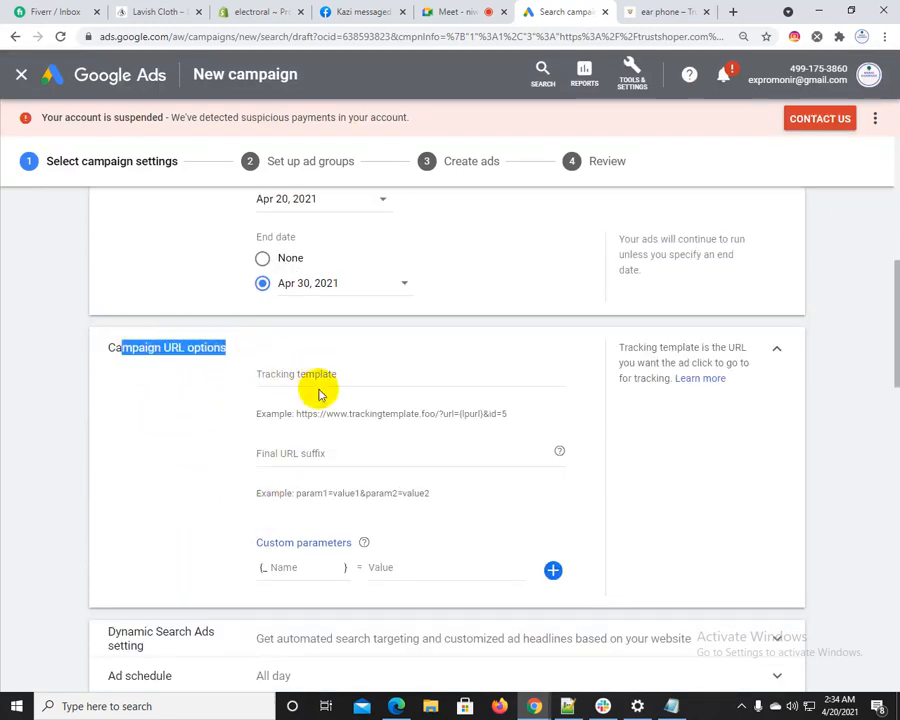
{"action": "scroll", "coordinate": [306, 516], "scroll_direction": "down", "scroll_amount": 3}
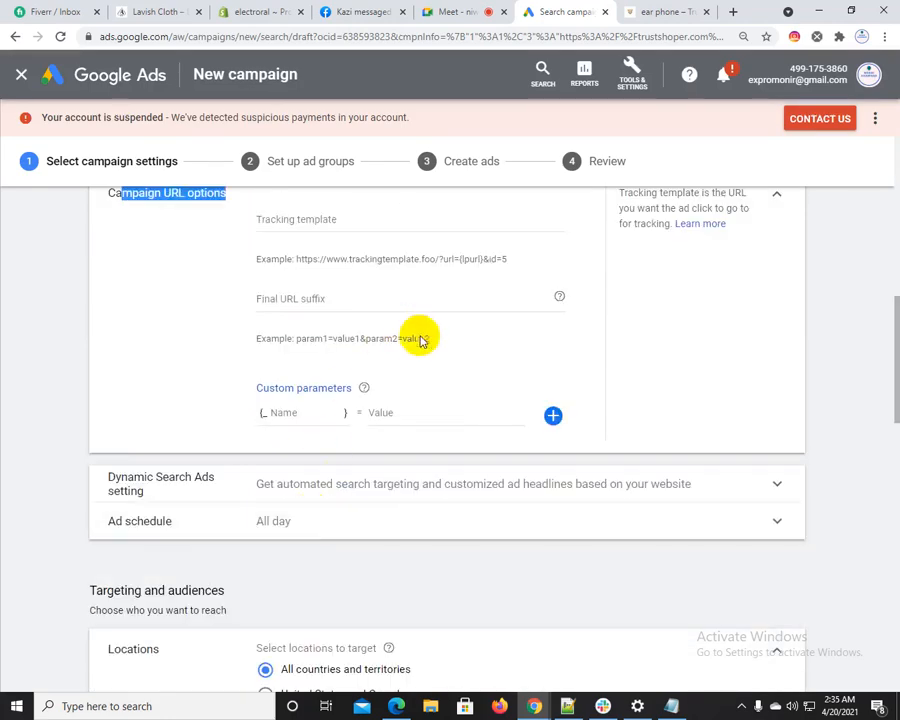
{"action": "scroll", "coordinate": [203, 414], "scroll_direction": "down", "scroll_amount": 1}
{"action": "left_click", "coordinate": [133, 418]}
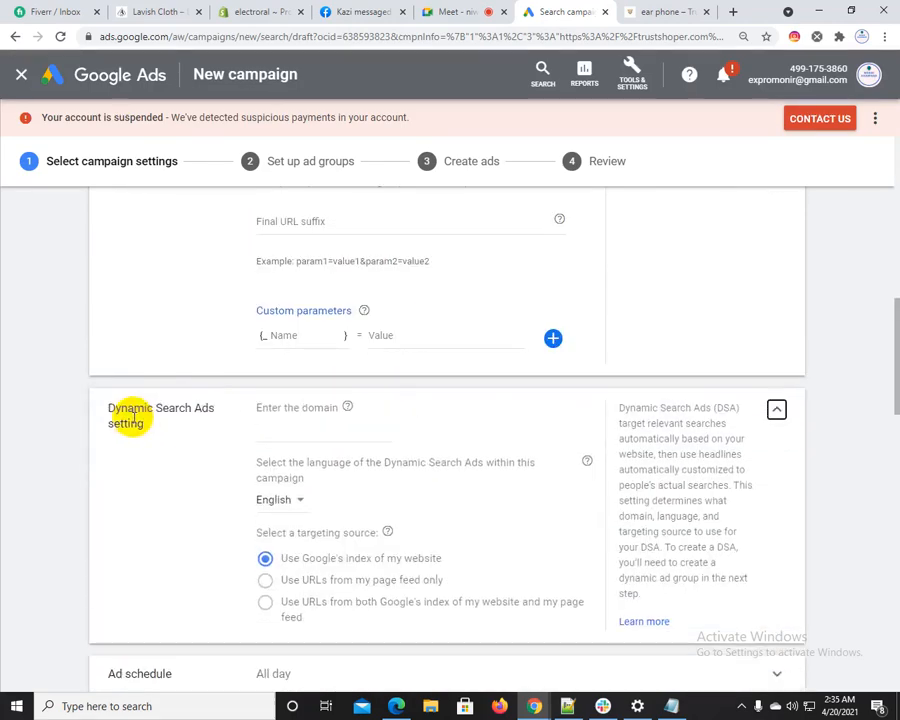
{"action": "scroll", "coordinate": [295, 450], "scroll_direction": "down", "scroll_amount": 3}
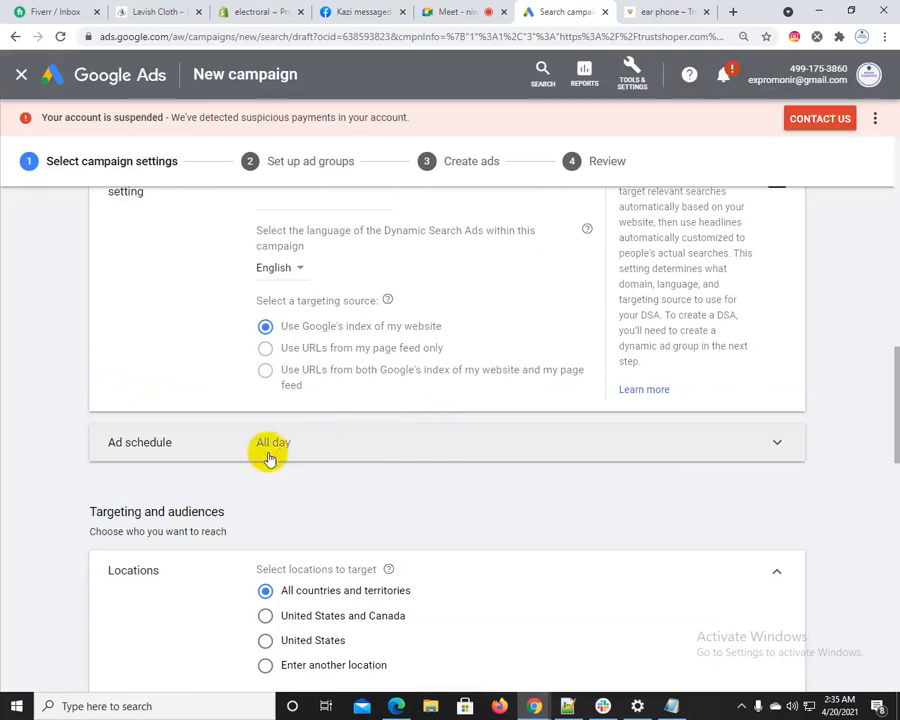
Try Mondays - Fridays as the ad schedule, return it to All days, and collapse the schedule section
{"action": "left_click", "coordinate": [385, 434]}
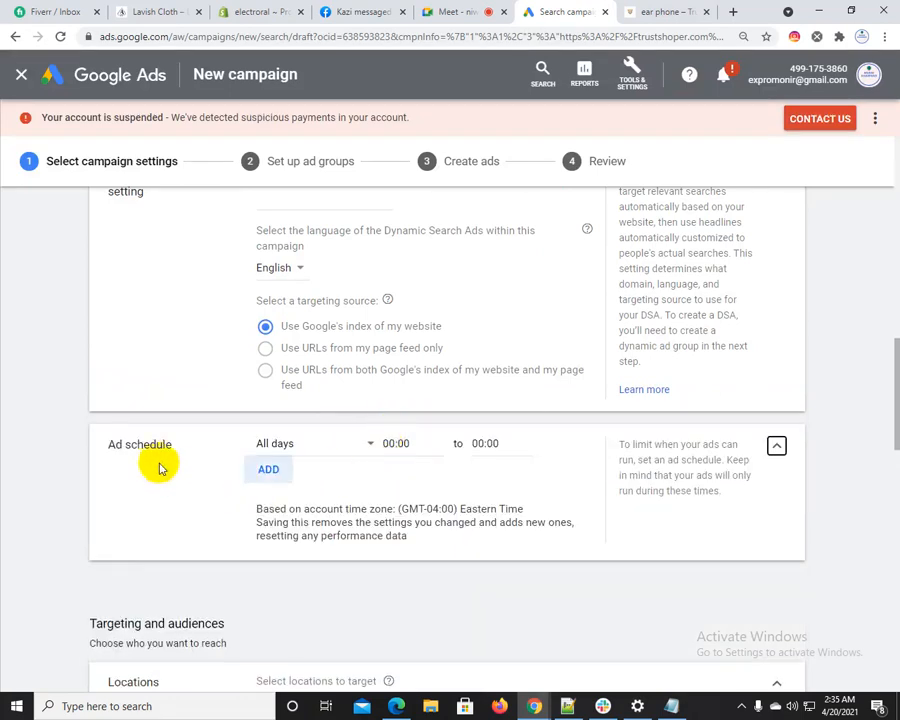
{"action": "left_click", "coordinate": [313, 452]}
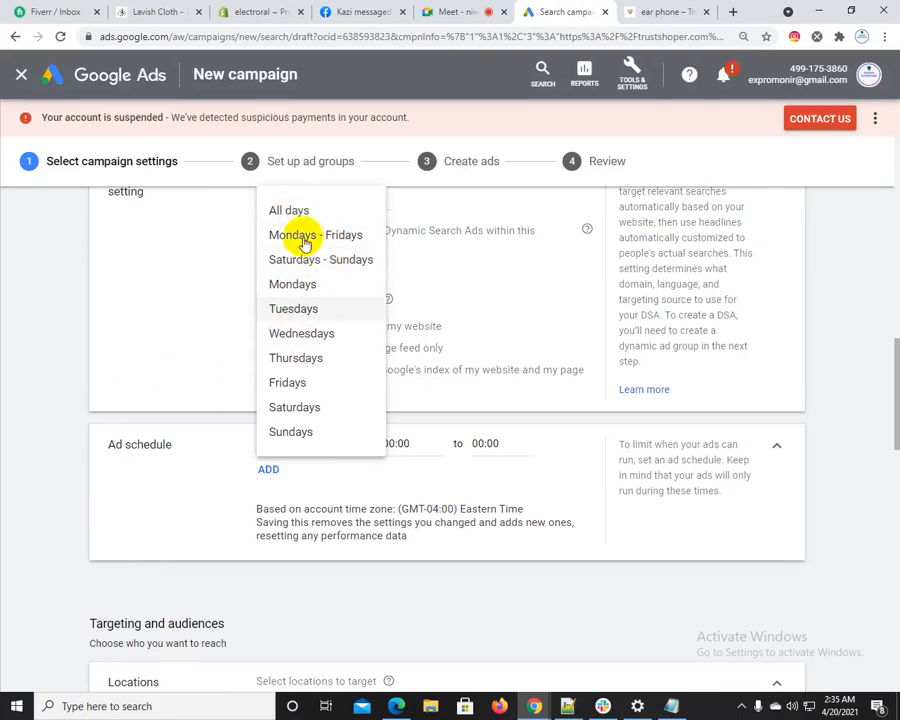
{"action": "left_click", "coordinate": [307, 234]}
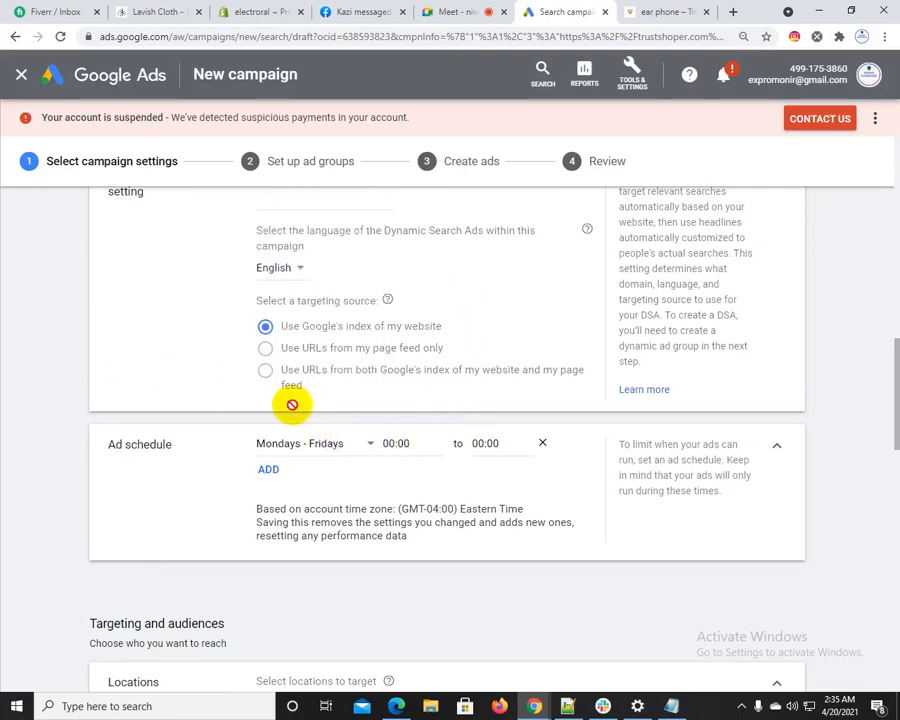
{"action": "left_click", "coordinate": [300, 443]}
{"action": "left_click", "coordinate": [293, 211]}
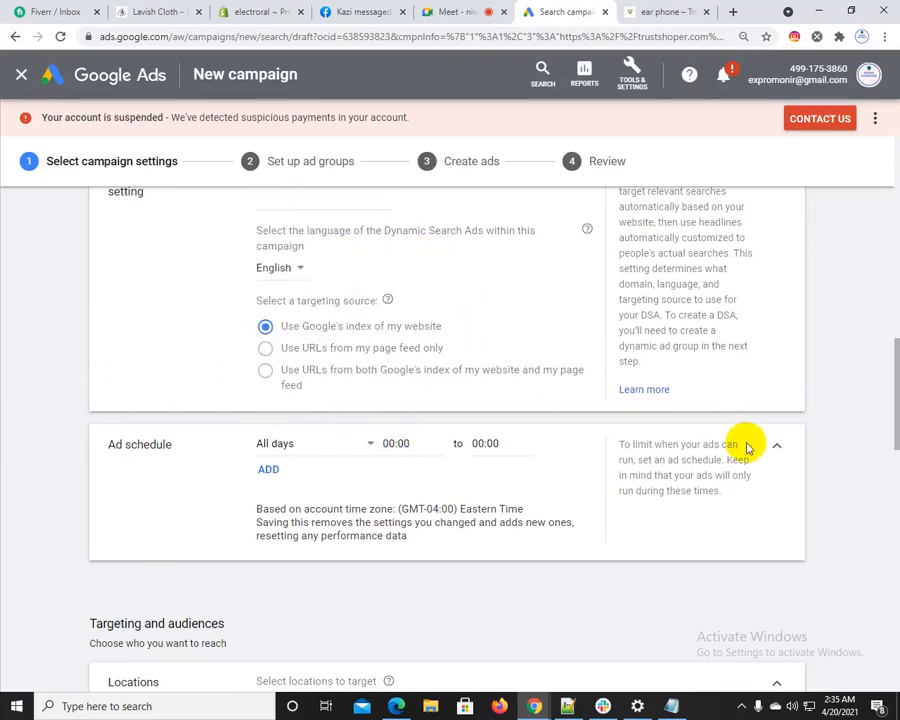
{"action": "left_click", "coordinate": [205, 456]}
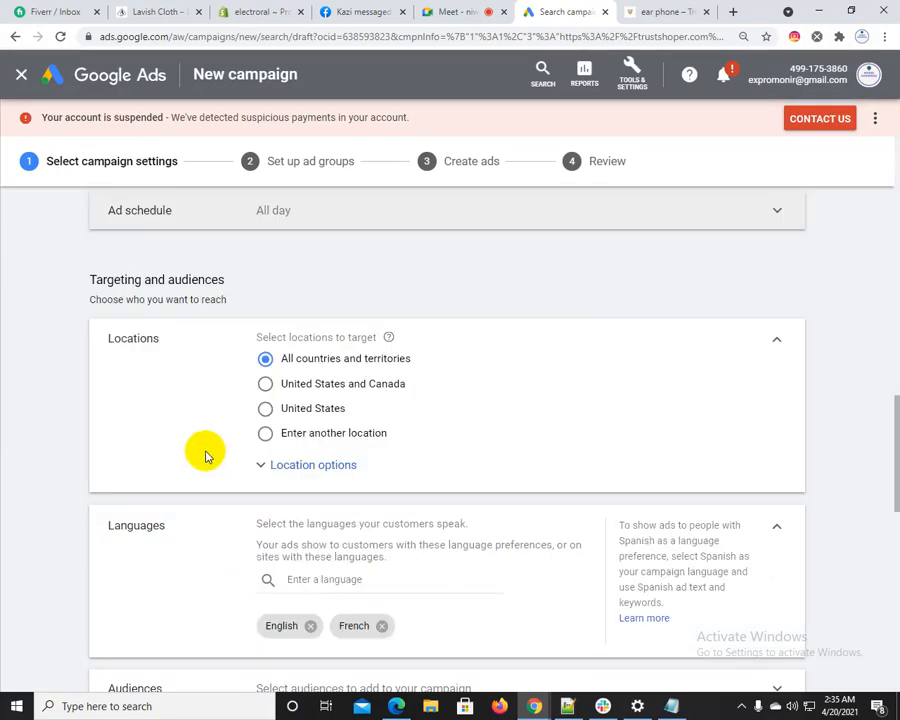
Show the location options under Targeting and audiences, and target the country Bangladesh as the campaign's location
{"action": "left_click_drag", "start_coordinate": [90, 281], "coordinate": [229, 285]}
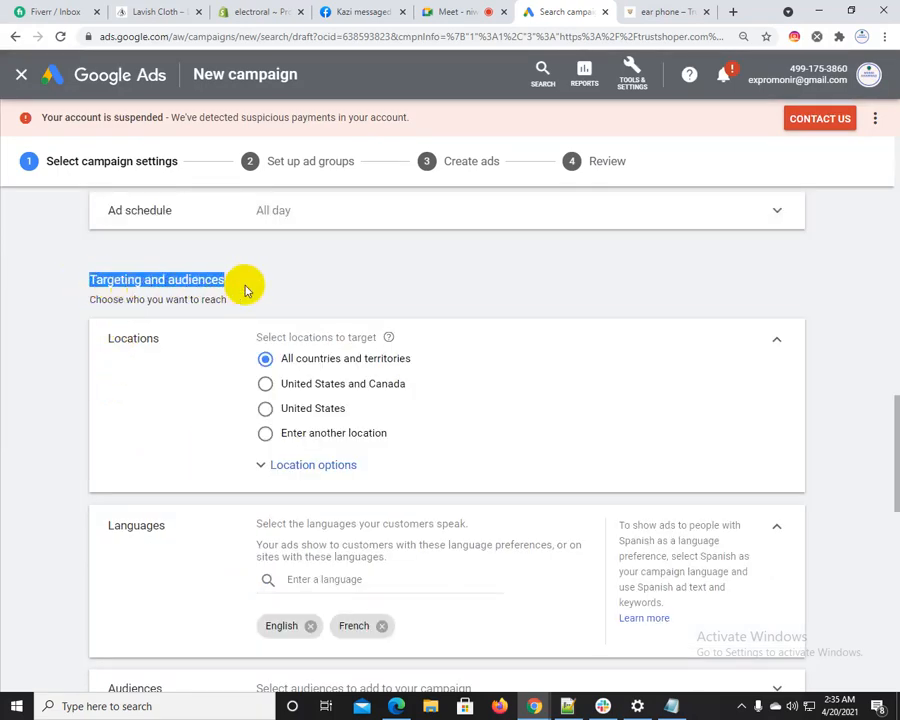
{"action": "left_click", "coordinate": [108, 278]}
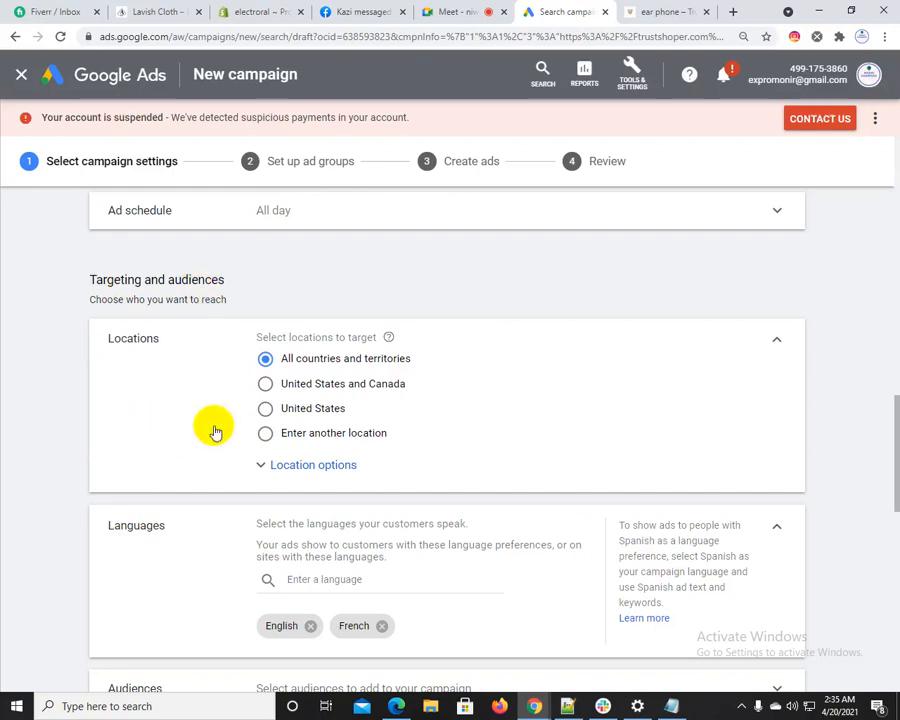
{"action": "left_click", "coordinate": [295, 466]}
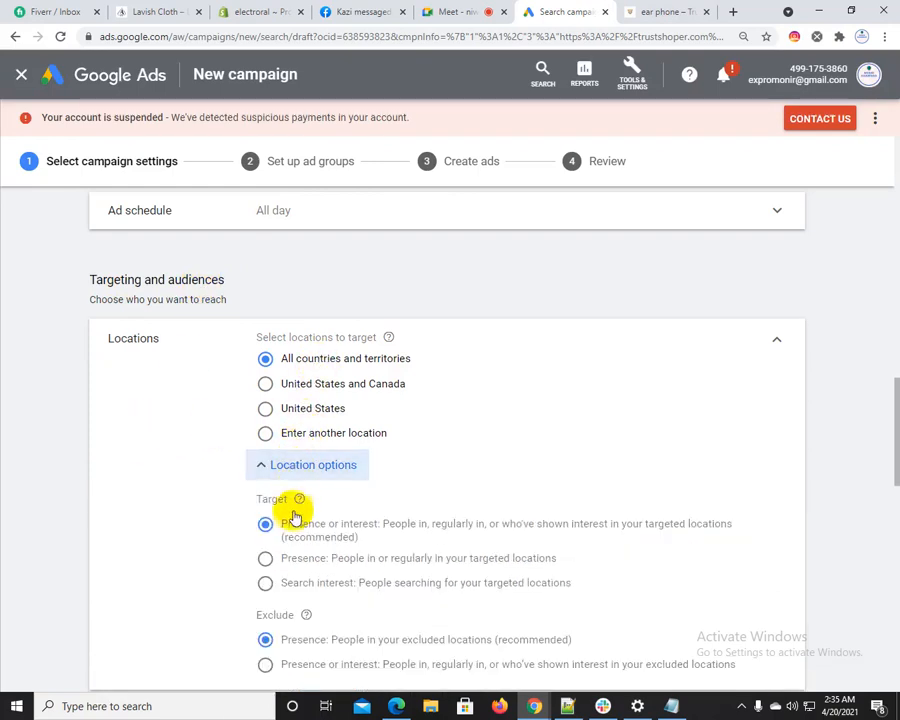
{"action": "left_click", "coordinate": [305, 433]}
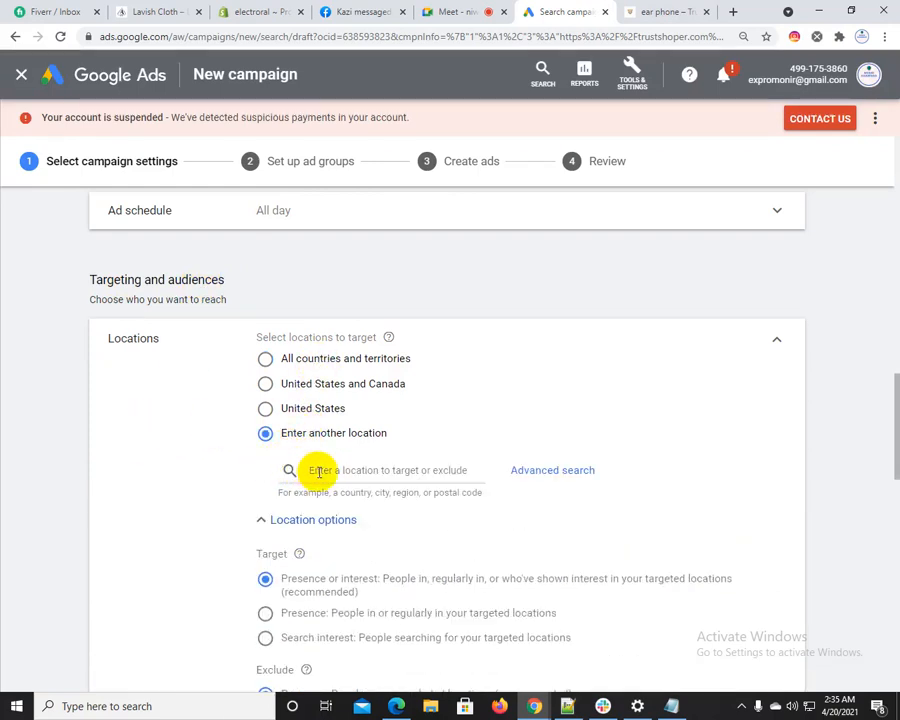
{"action": "left_click", "coordinate": [319, 470]}
{"action": "type", "text": "b"}
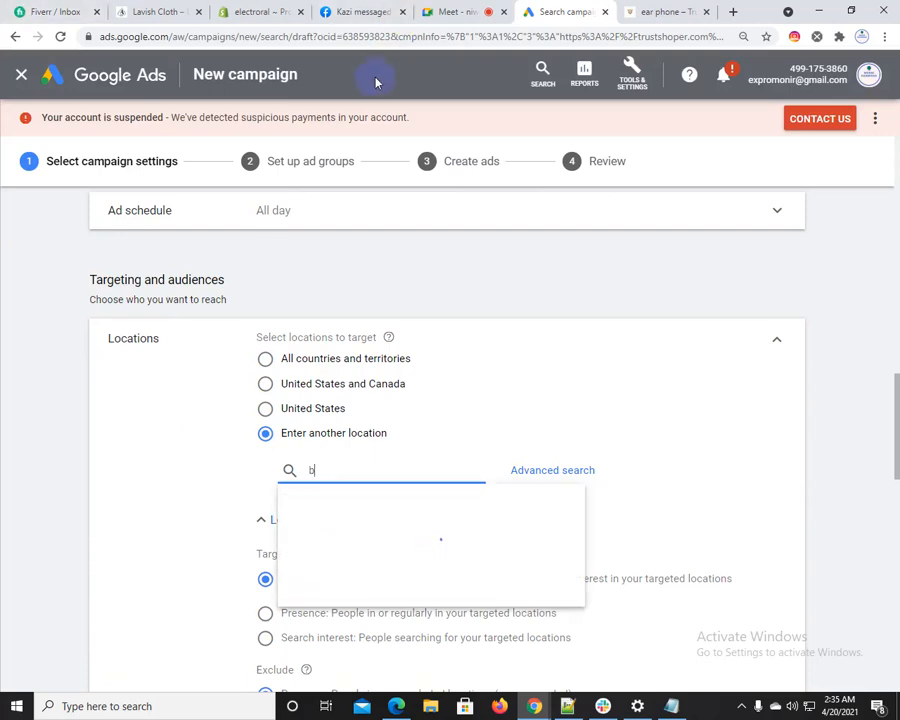
{"action": "type", "text": "angladesh"}
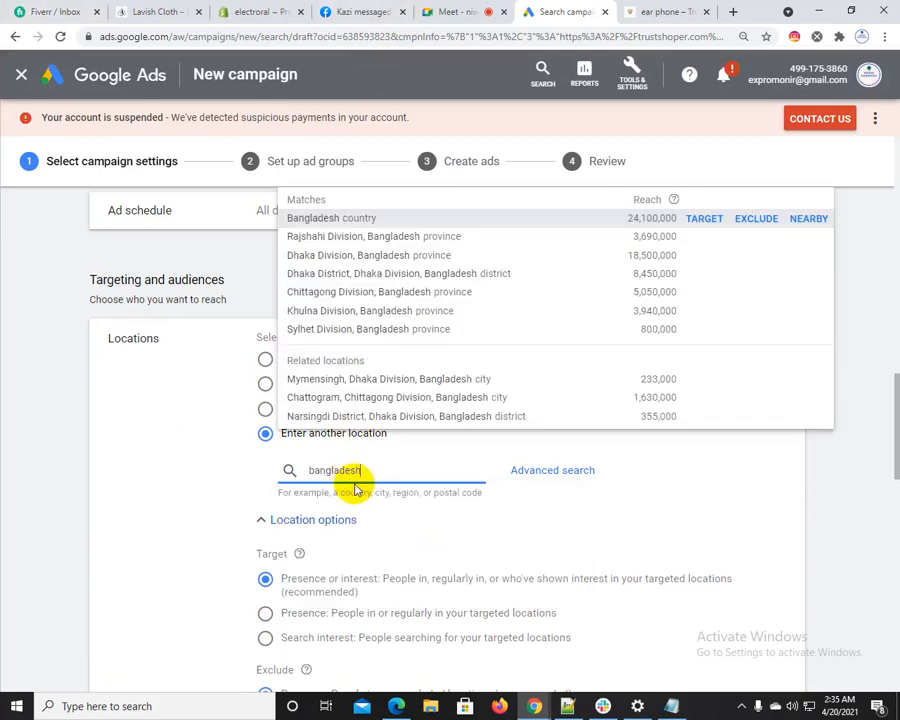
{"action": "left_click", "coordinate": [706, 219]}
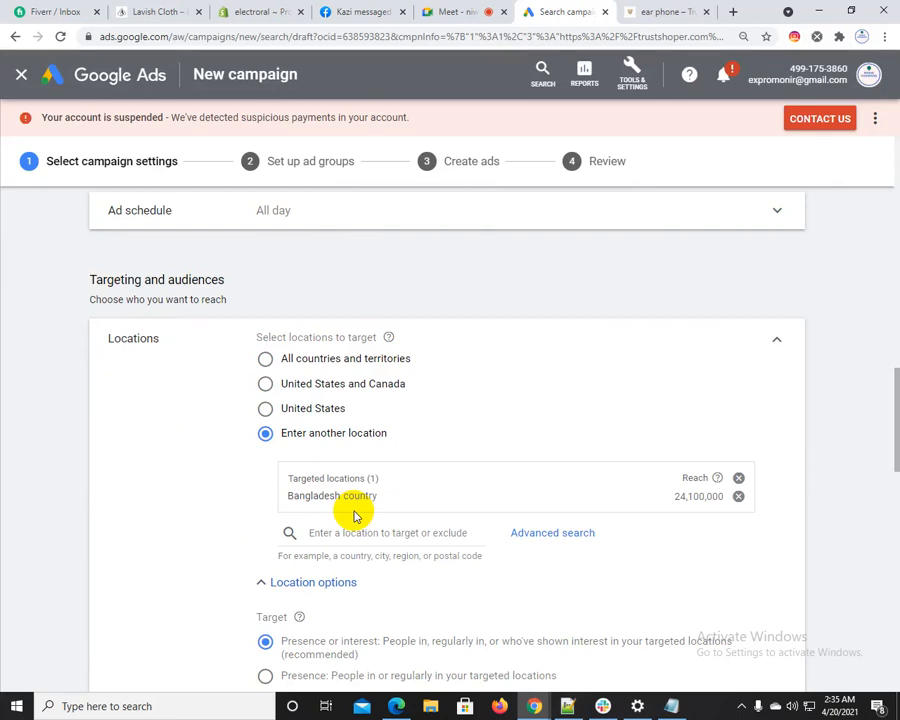
Examine radius targeting and its distance units in the advanced location search, and close it without saving
{"action": "left_click", "coordinate": [577, 536]}
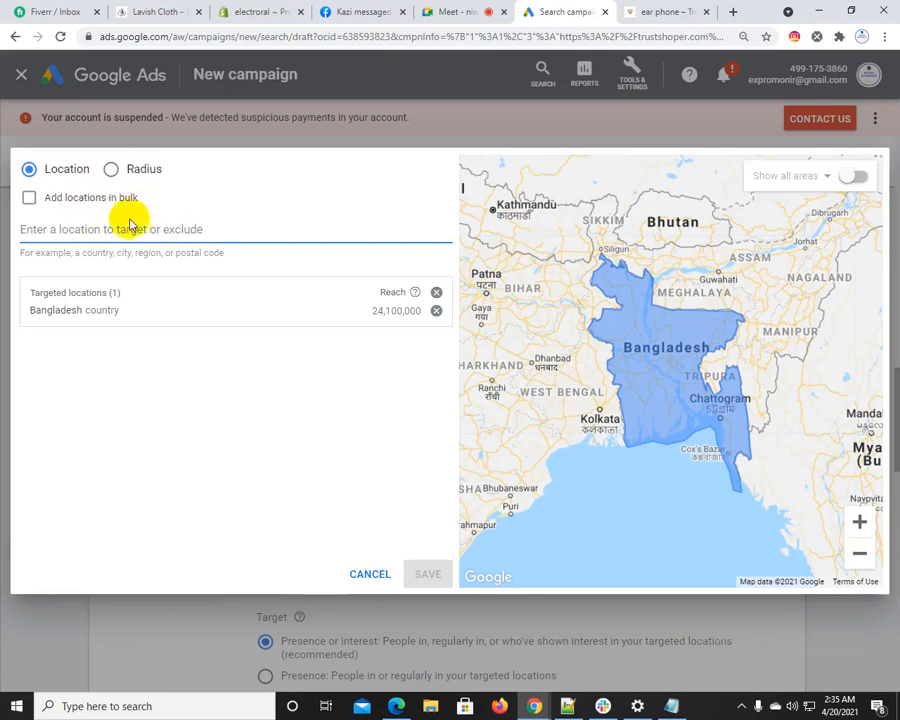
{"action": "left_click", "coordinate": [113, 170]}
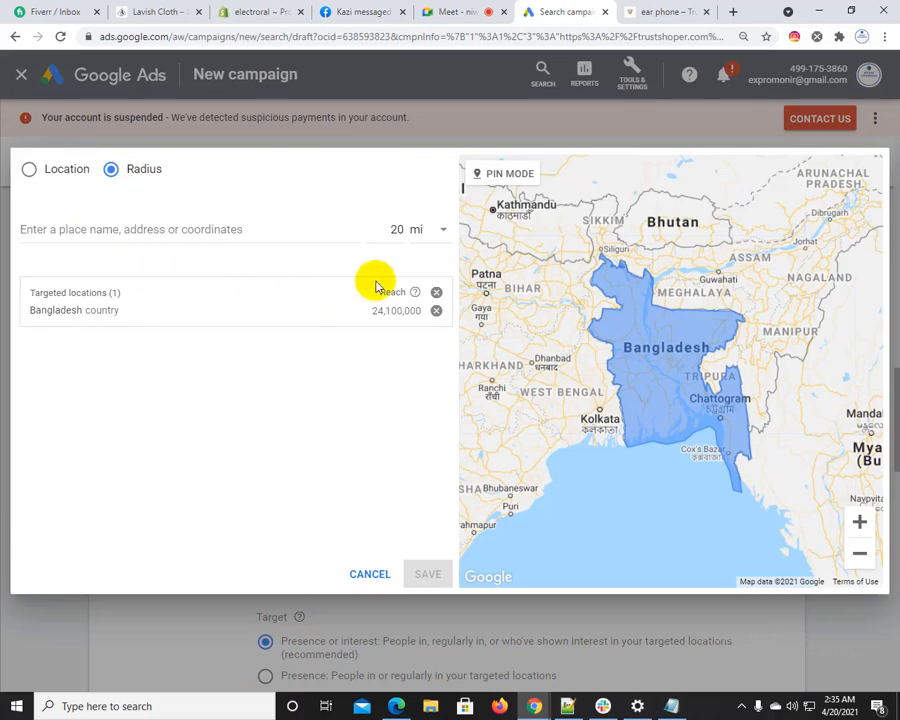
{"action": "left_click", "coordinate": [424, 248]}
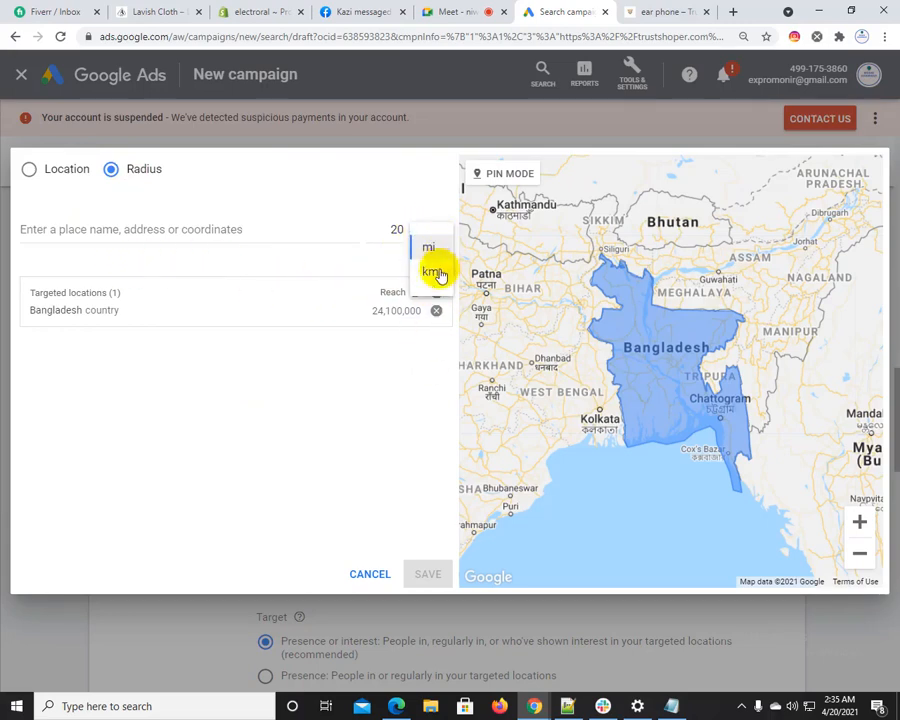
{"action": "left_click", "coordinate": [371, 576]}
{"action": "left_click", "coordinate": [369, 574]}
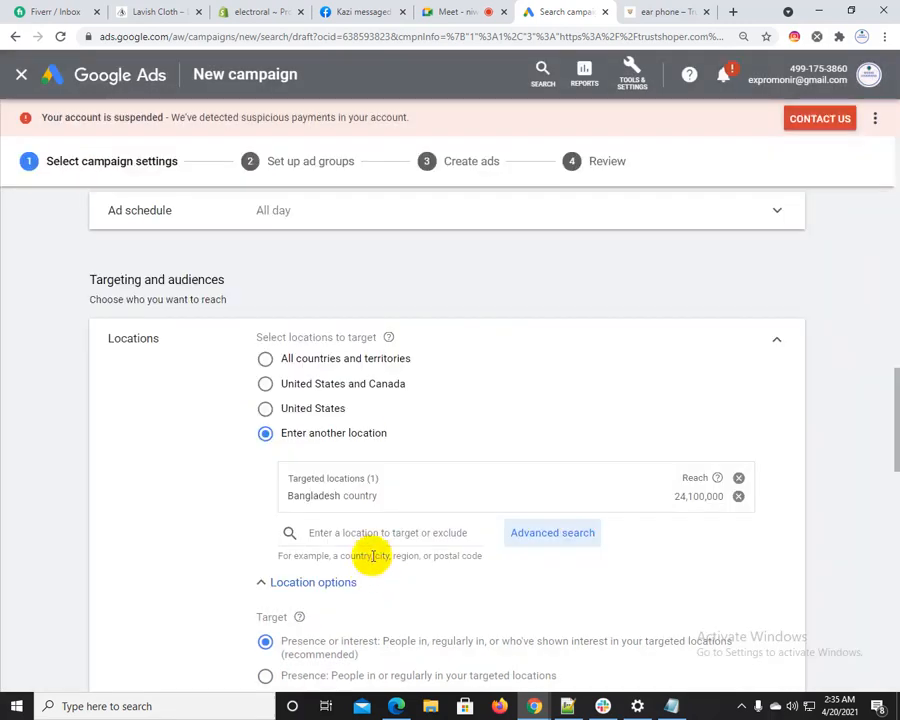
Review the Target and Exclude choices in the location options, and collapse them
{"action": "scroll", "coordinate": [370, 530], "scroll_direction": "down", "scroll_amount": 1}
{"action": "scroll", "coordinate": [368, 528], "scroll_direction": "down", "scroll_amount": 2}
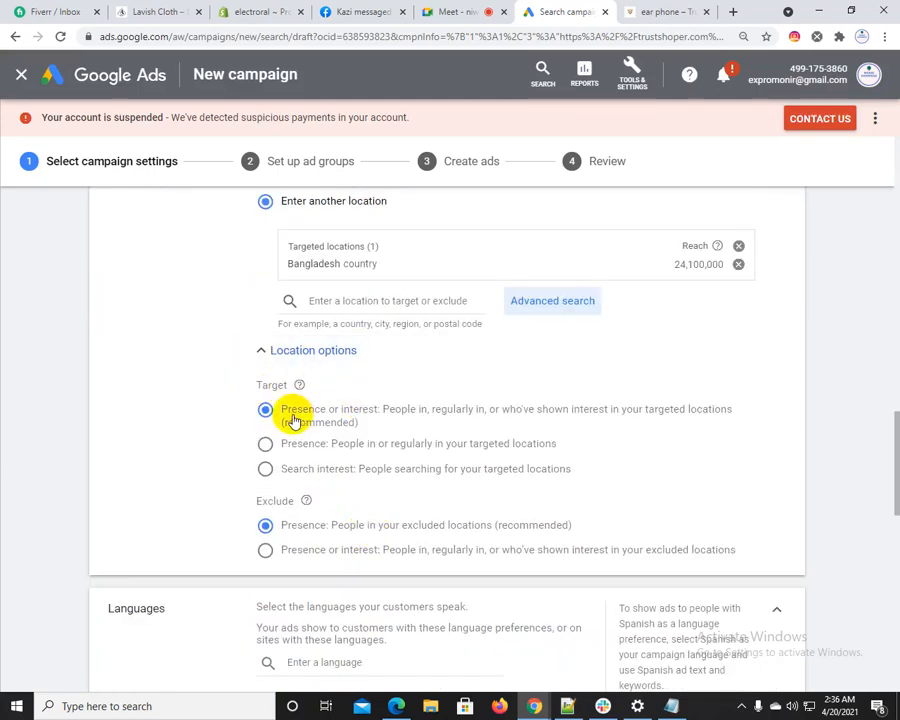
{"action": "left_click", "coordinate": [311, 354]}
Look through the list of available campaign languages and close it without changing the selection
{"action": "scroll", "coordinate": [157, 388], "scroll_direction": "down", "scroll_amount": 1}
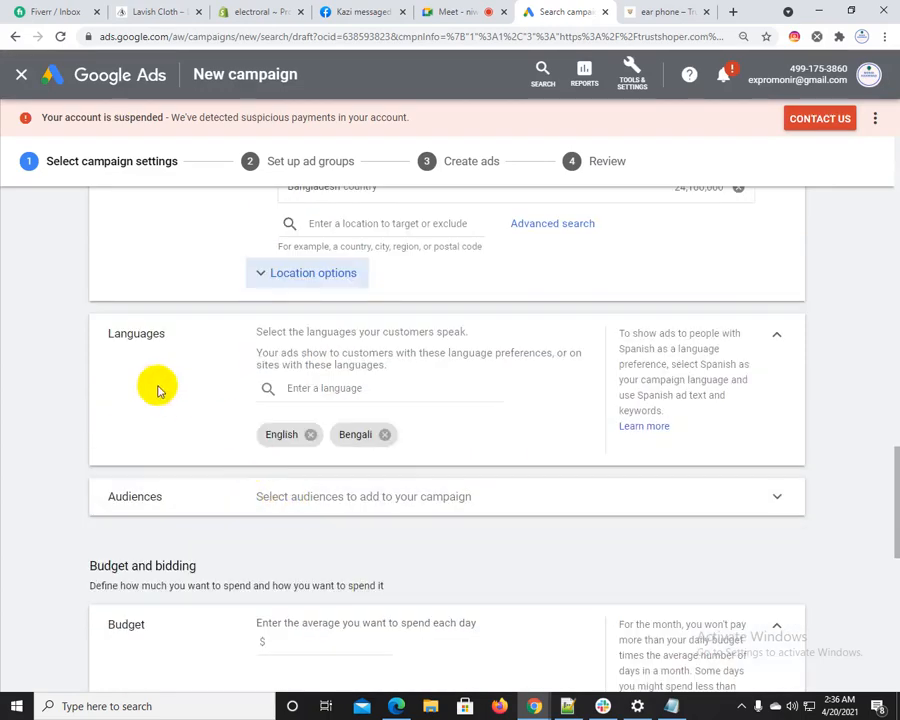
{"action": "left_click", "coordinate": [347, 388]}
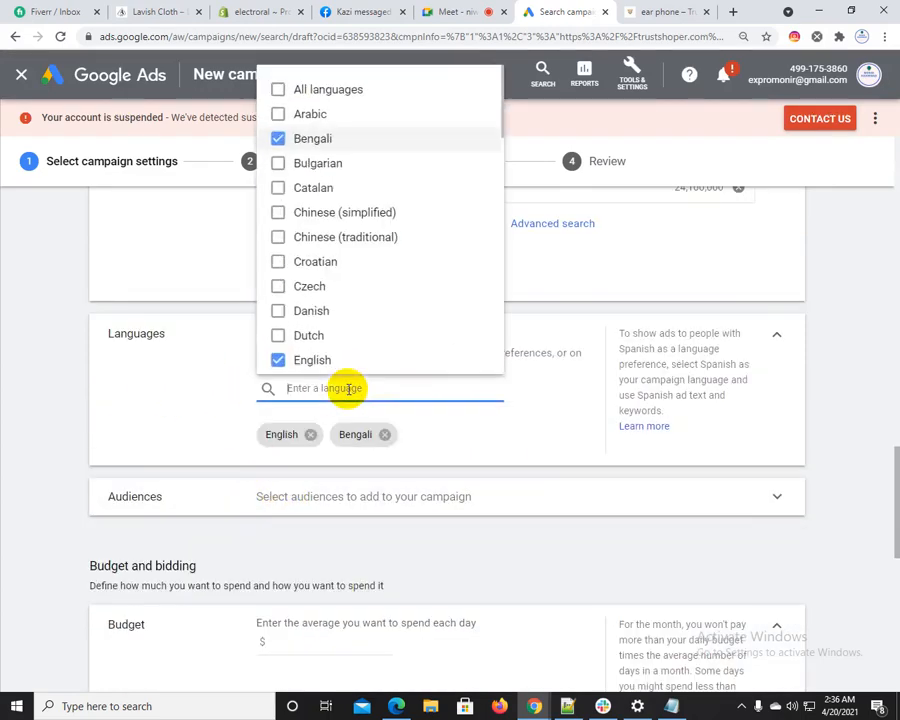
{"action": "scroll", "coordinate": [315, 224], "scroll_direction": "down", "scroll_amount": 4}
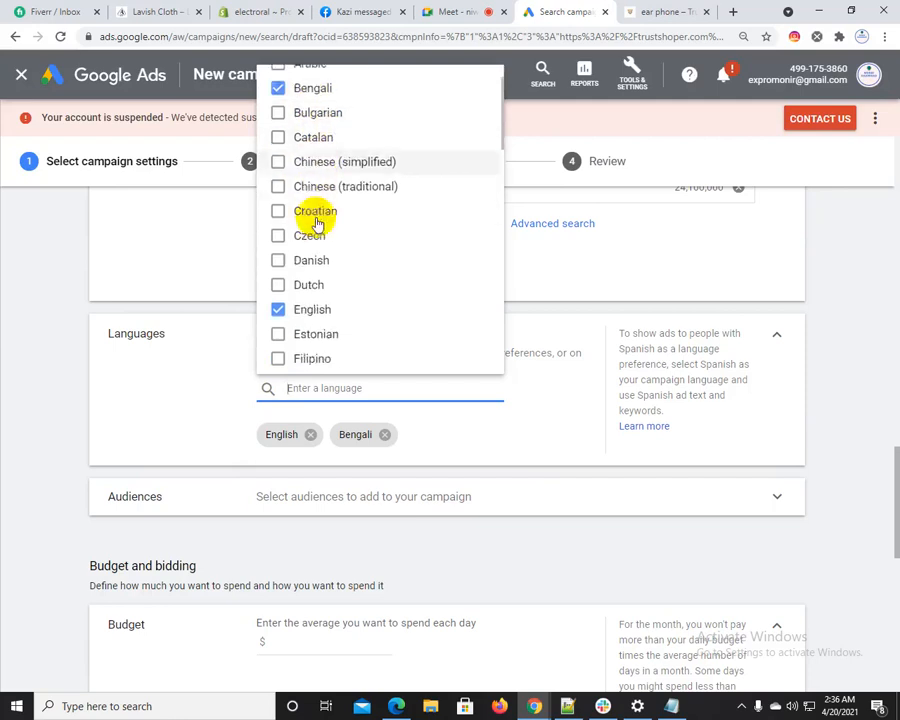
{"action": "scroll", "coordinate": [313, 258], "scroll_direction": "down", "scroll_amount": 3}
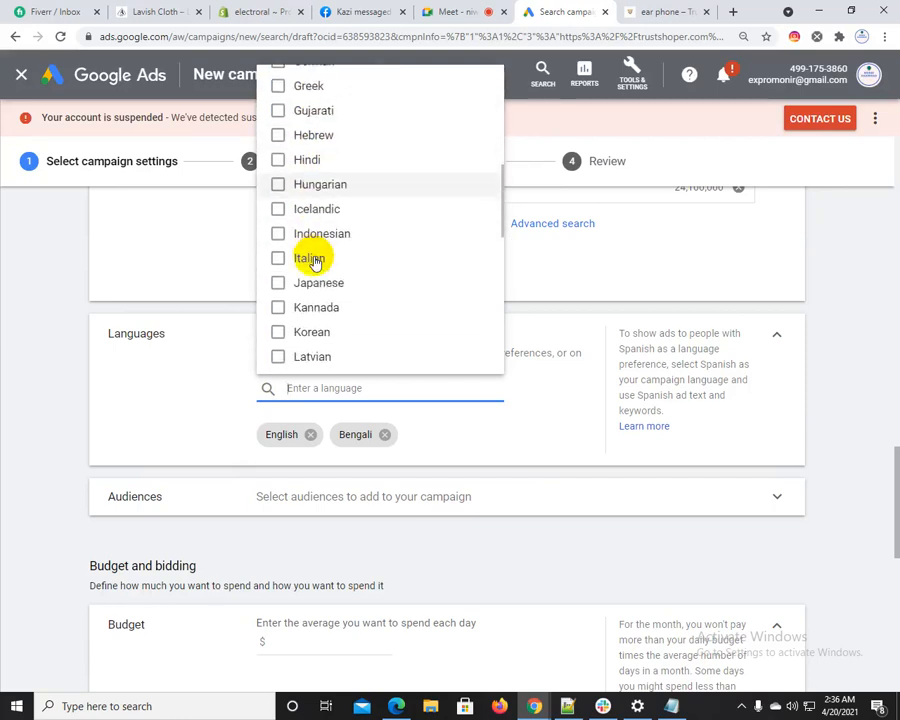
{"action": "scroll", "coordinate": [297, 366], "scroll_direction": "up", "scroll_amount": 3}
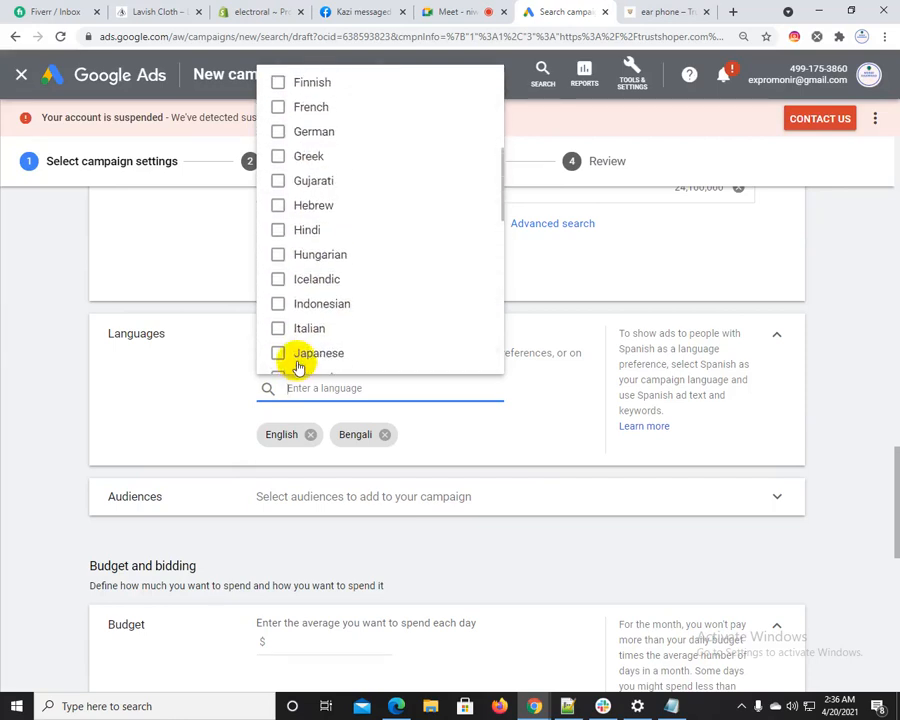
{"action": "scroll", "coordinate": [303, 360], "scroll_direction": "up", "scroll_amount": 3}
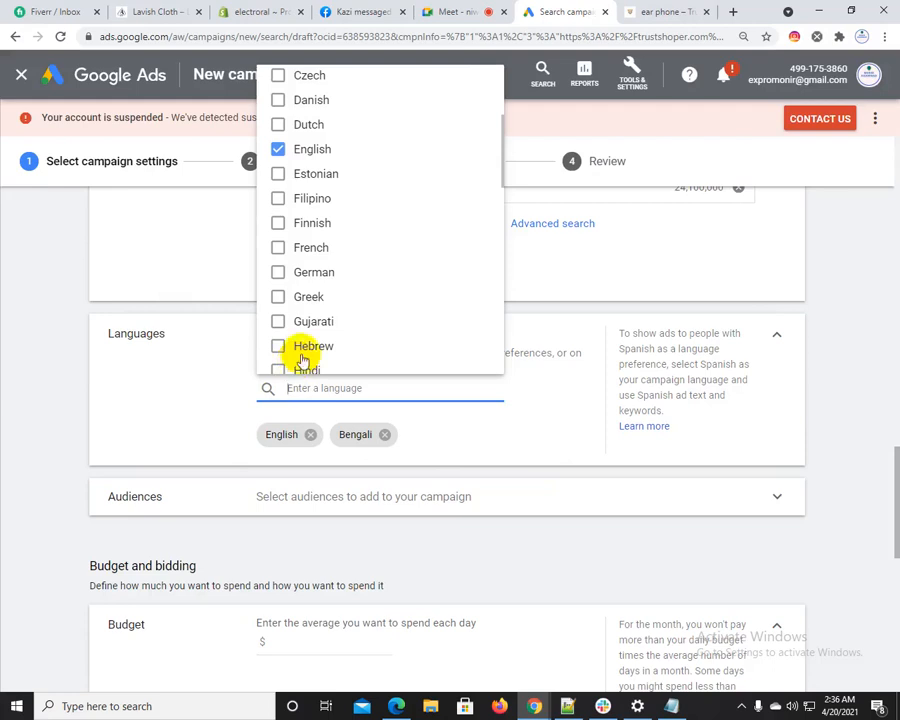
{"action": "left_click", "coordinate": [70, 392]}
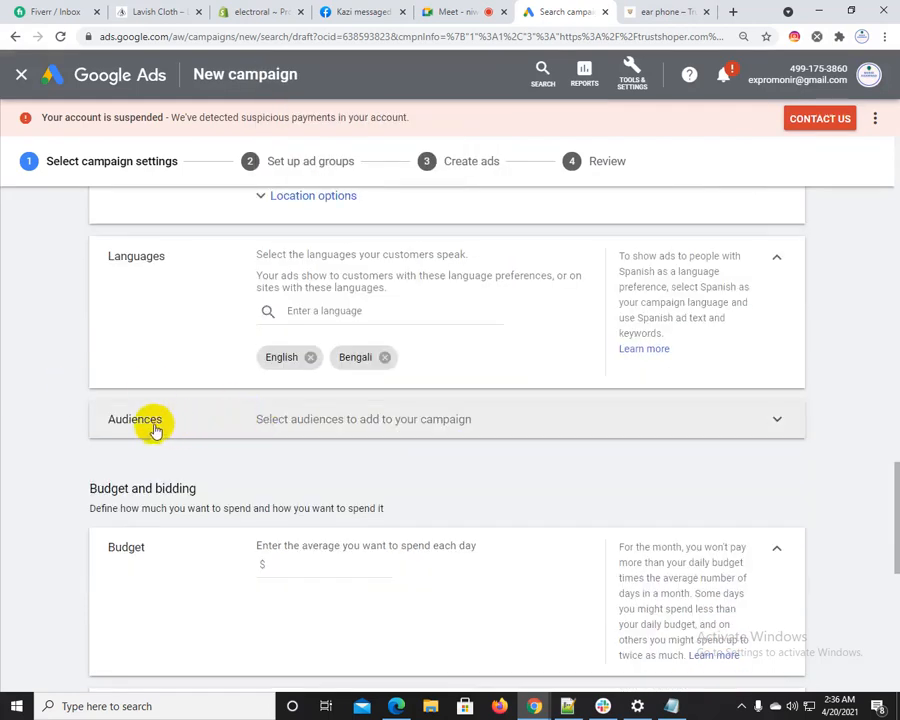
Expand the campaign's Audiences section to examine its audience selection and targeting settings
{"action": "left_click", "coordinate": [304, 421]}
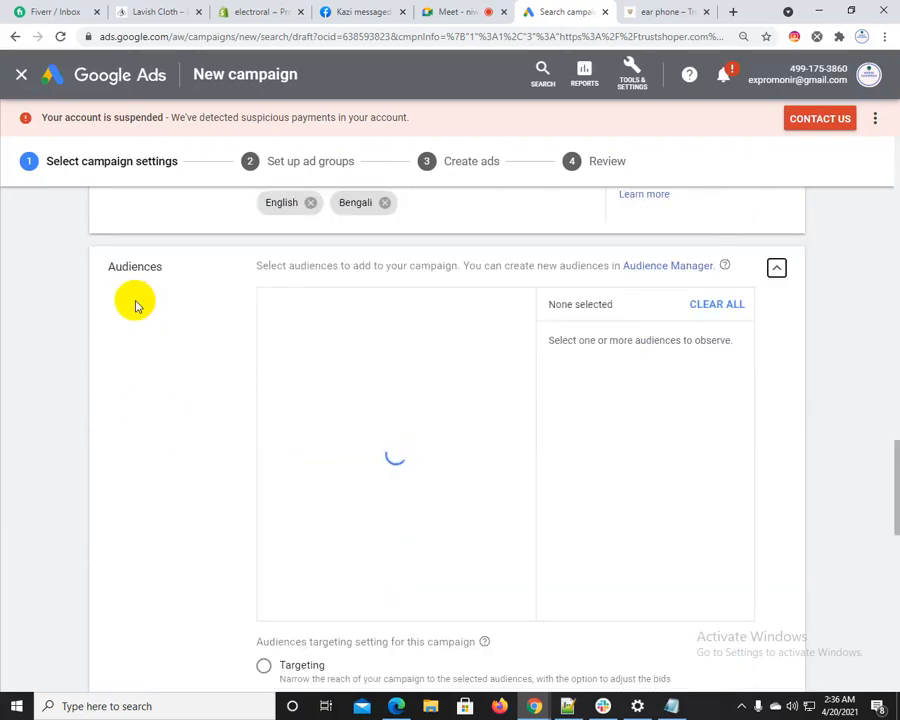
{"action": "left_click", "coordinate": [105, 266]}
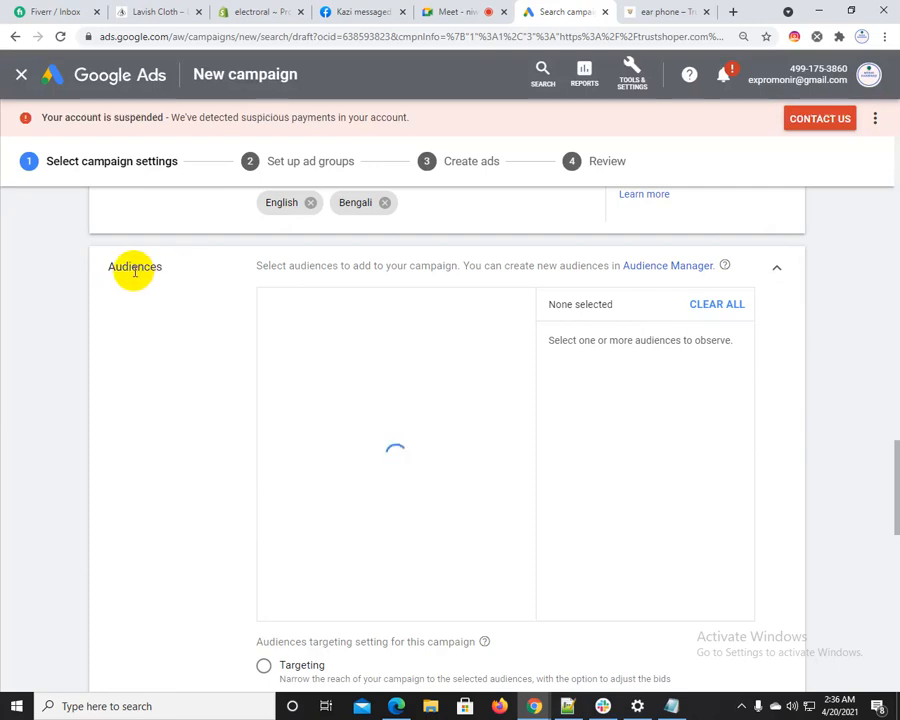
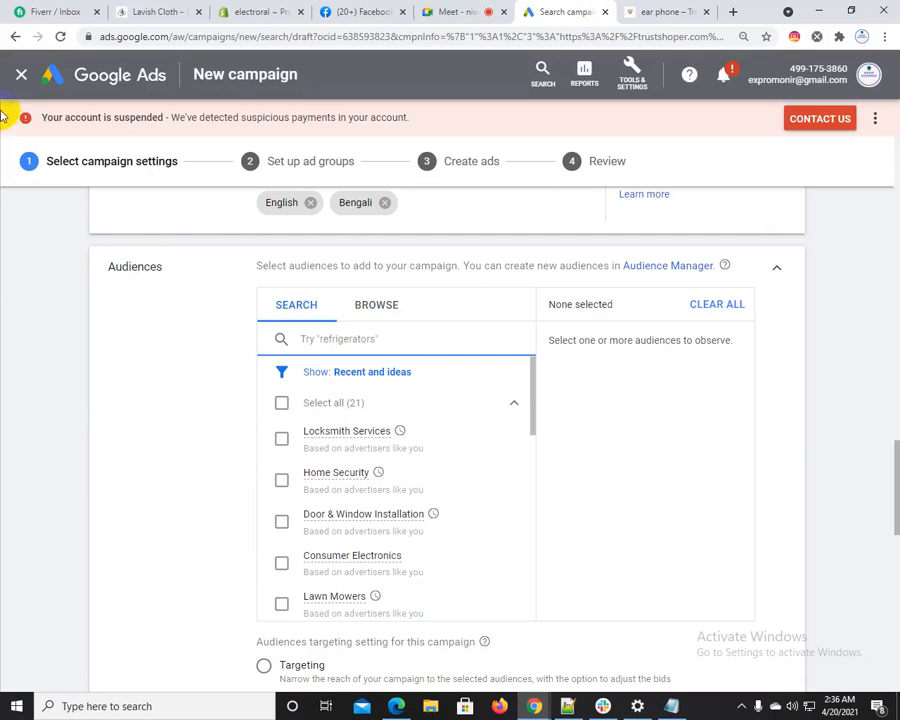
Search the campaign audiences for "ear phone" and select Headphones & Headsets, Speakers and Mobile Phone Accessories
{"action": "type", "text": "ear-phone"}
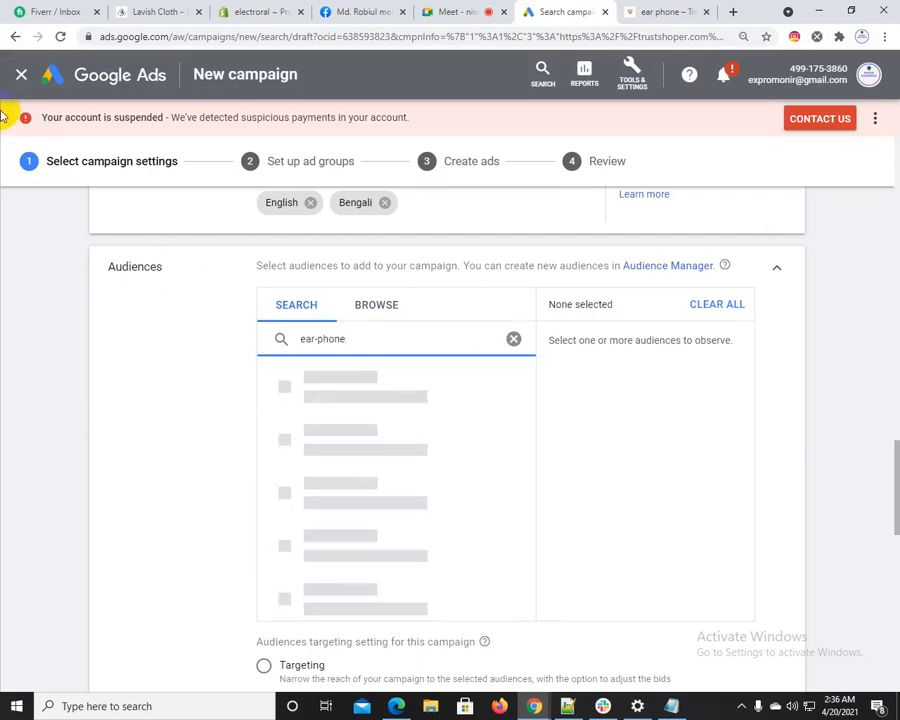
{"action": "left_click", "coordinate": [318, 338]}
{"action": "key", "text": "BackSpace"}
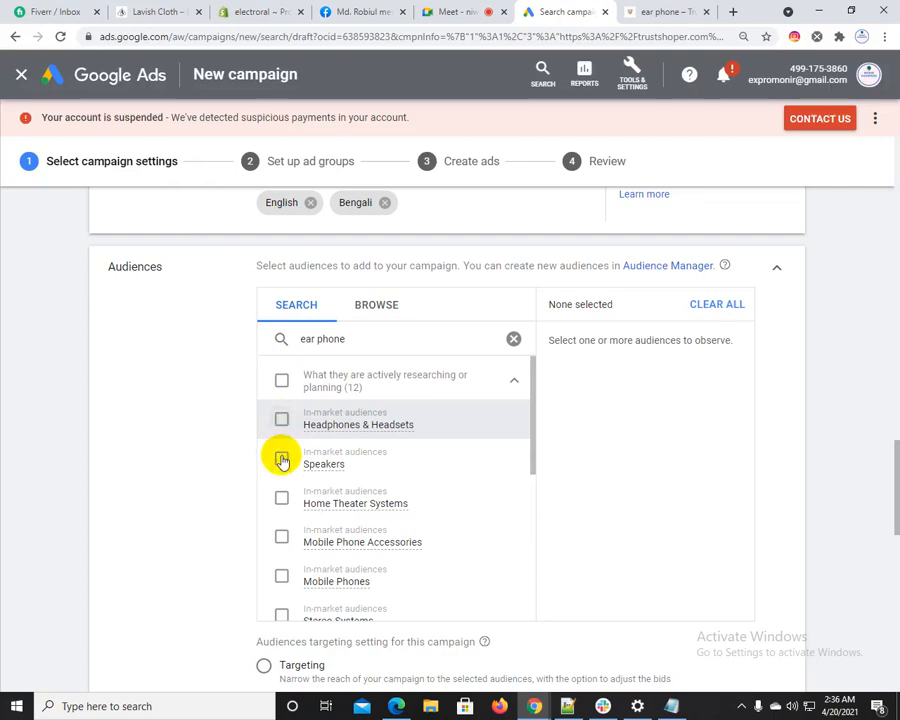
{"action": "left_click", "coordinate": [281, 460]}
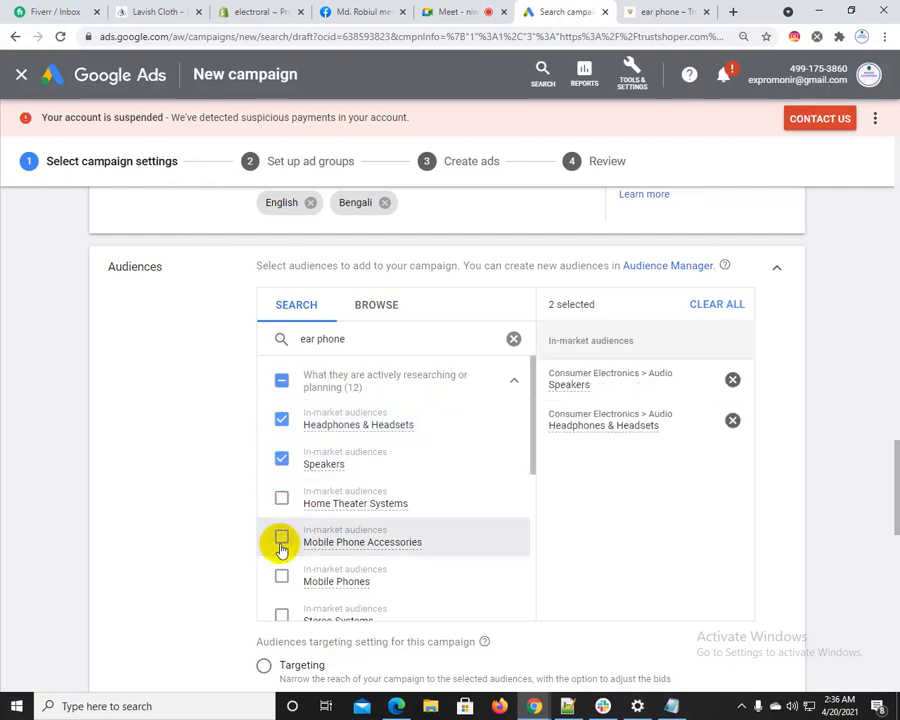
{"action": "left_click", "coordinate": [281, 546]}
Add the Stereo Systems, Camcorders and Consumer Electronics in-market audiences and the Audiophiles affinity audience
{"action": "scroll", "coordinate": [281, 550], "scroll_direction": "down", "scroll_amount": 1}
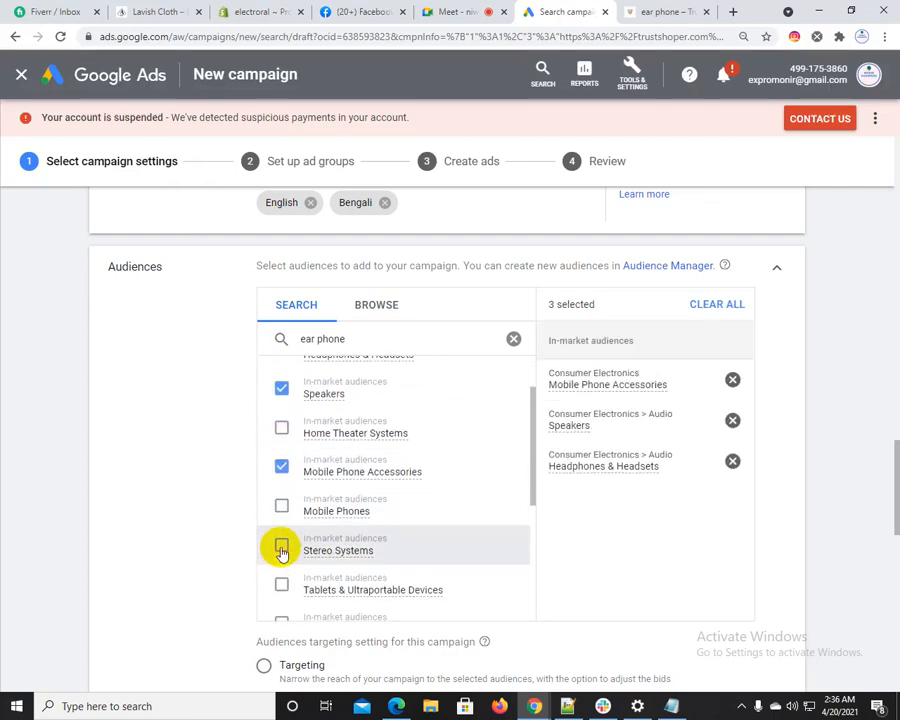
{"action": "left_click", "coordinate": [281, 548]}
{"action": "scroll", "coordinate": [281, 550], "scroll_direction": "down", "scroll_amount": 2}
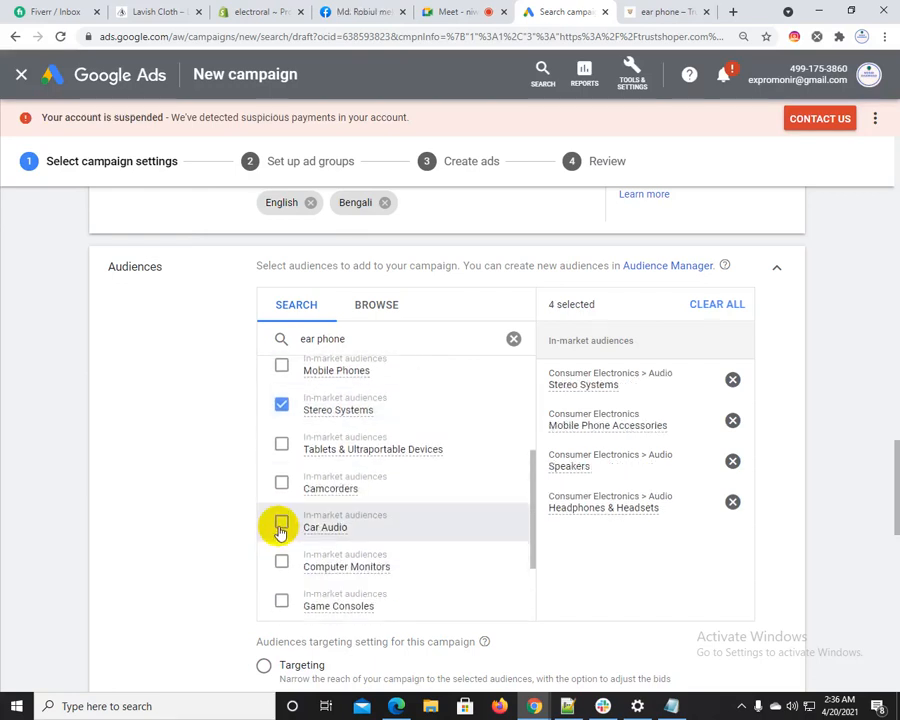
{"action": "left_click", "coordinate": [283, 490]}
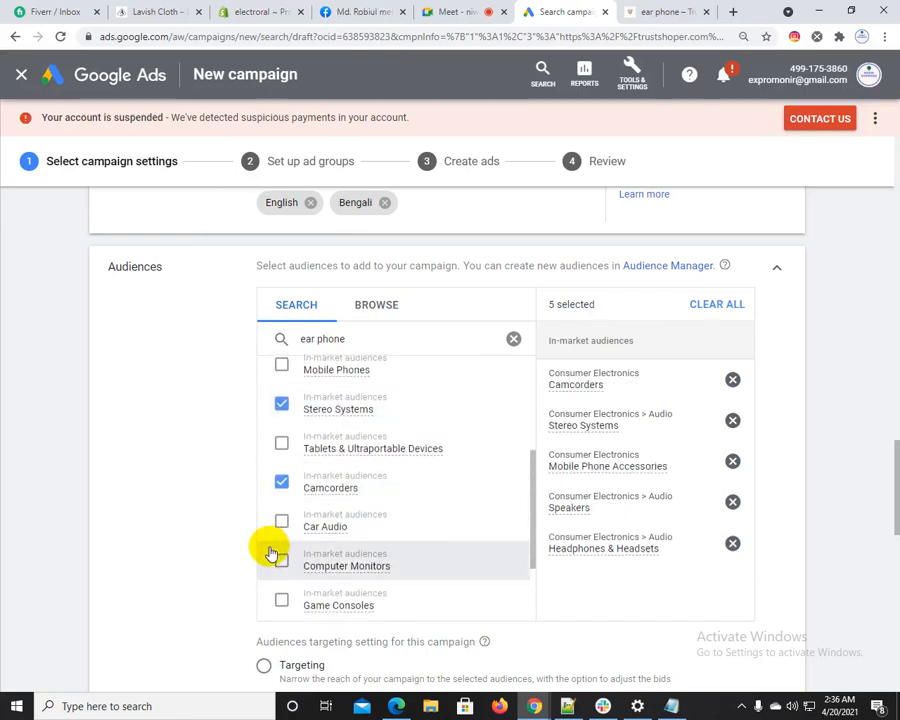
{"action": "scroll", "coordinate": [276, 545], "scroll_direction": "down", "scroll_amount": 3}
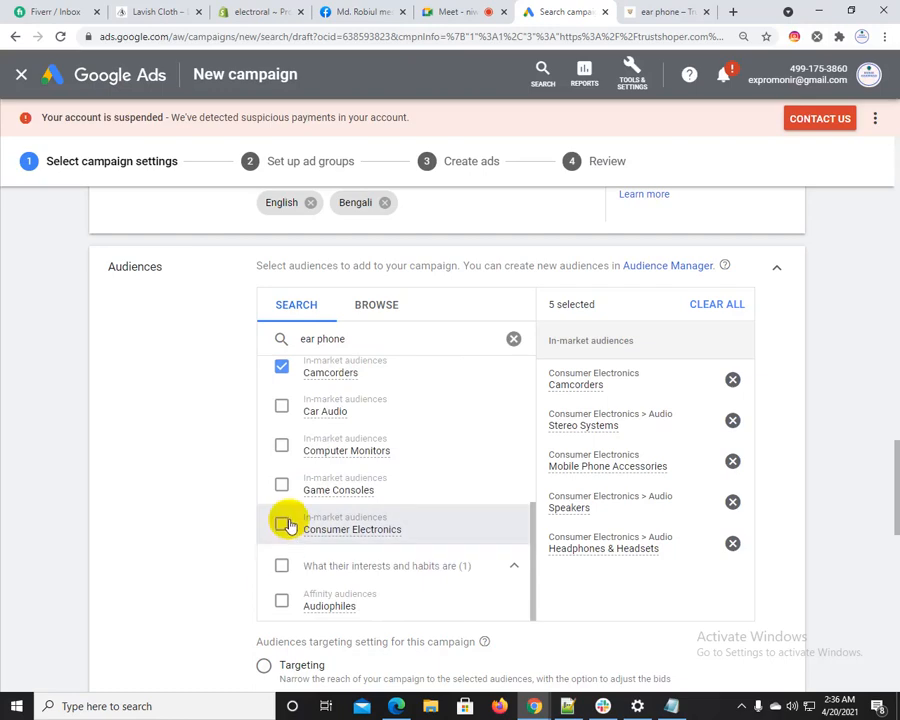
{"action": "left_click", "coordinate": [284, 525]}
{"action": "scroll", "coordinate": [316, 588], "scroll_direction": "down", "scroll_amount": 1}
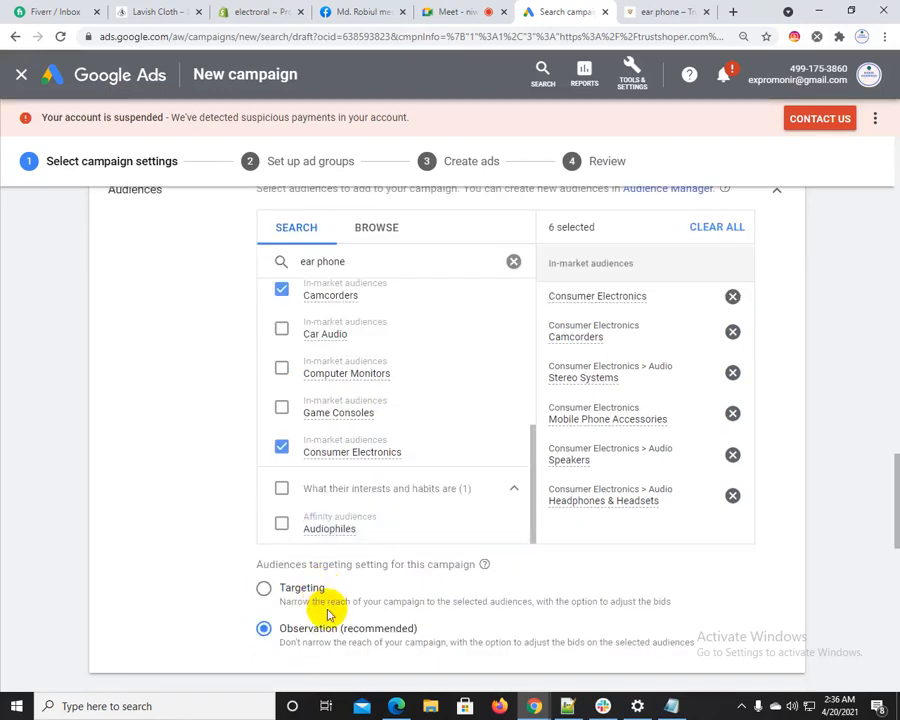
{"action": "left_click", "coordinate": [316, 528]}
Browse the detailed demographics audiences and examine the Parental Status and Marital Status choices
{"action": "scroll", "coordinate": [428, 524], "scroll_direction": "up", "scroll_amount": 6}
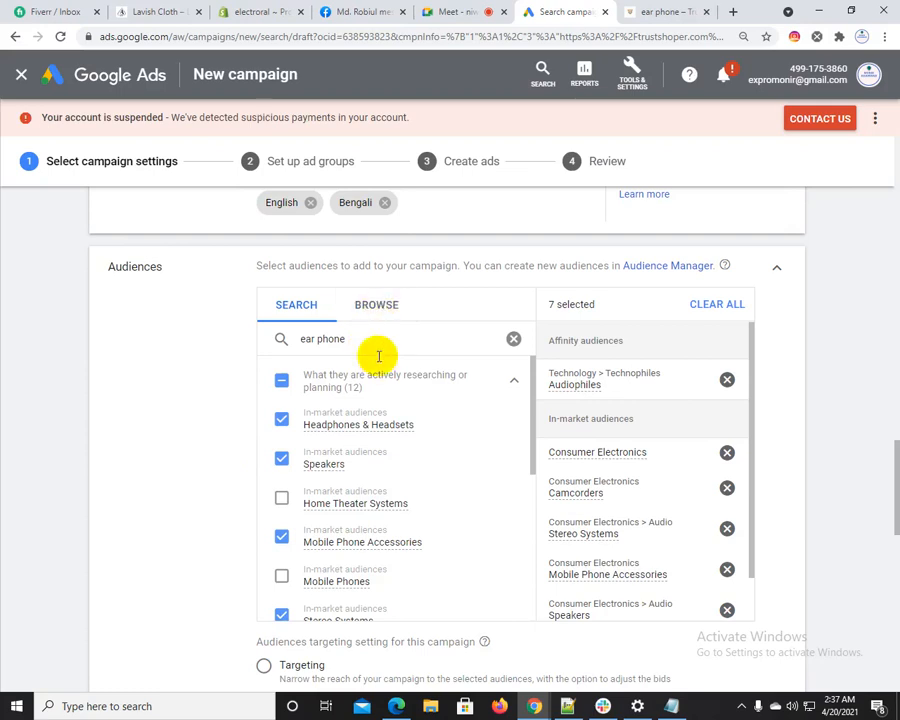
{"action": "left_click", "coordinate": [381, 303]}
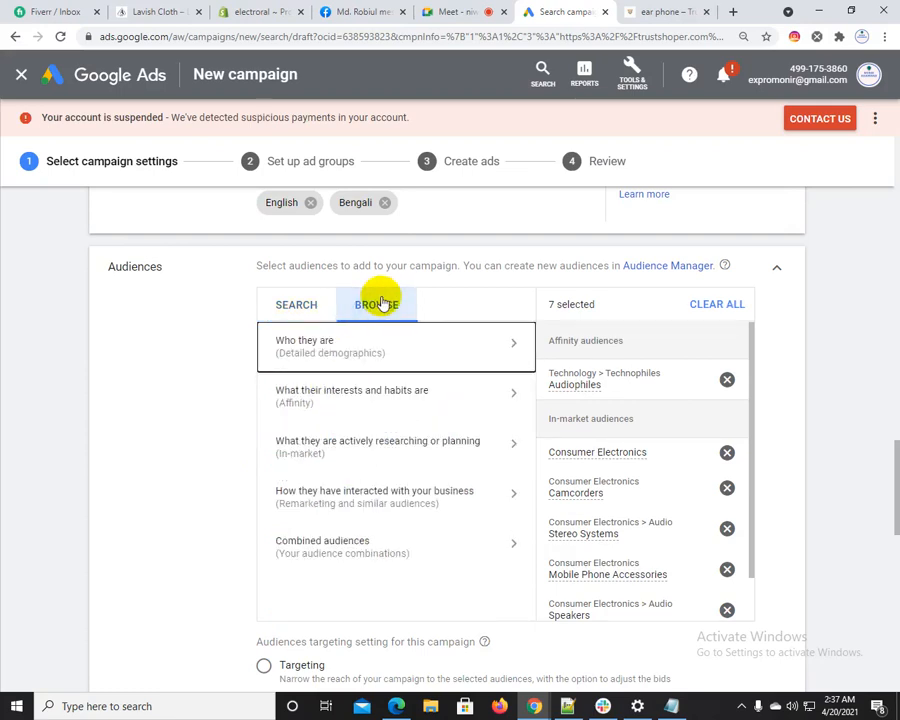
{"action": "left_click", "coordinate": [368, 350]}
{"action": "left_click", "coordinate": [320, 374]}
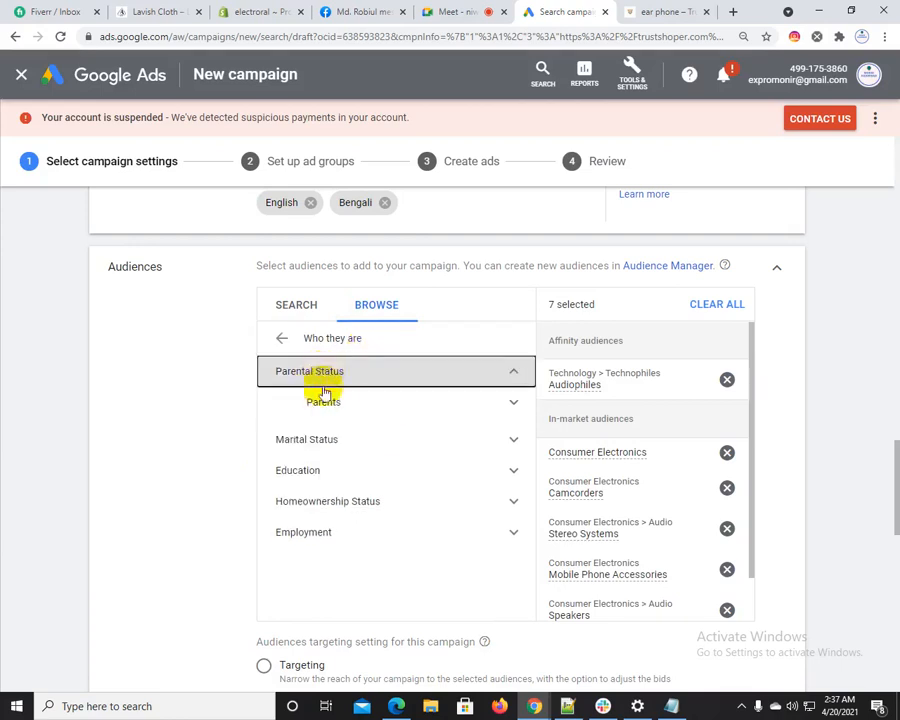
{"action": "left_click", "coordinate": [347, 384]}
{"action": "left_click", "coordinate": [345, 405]}
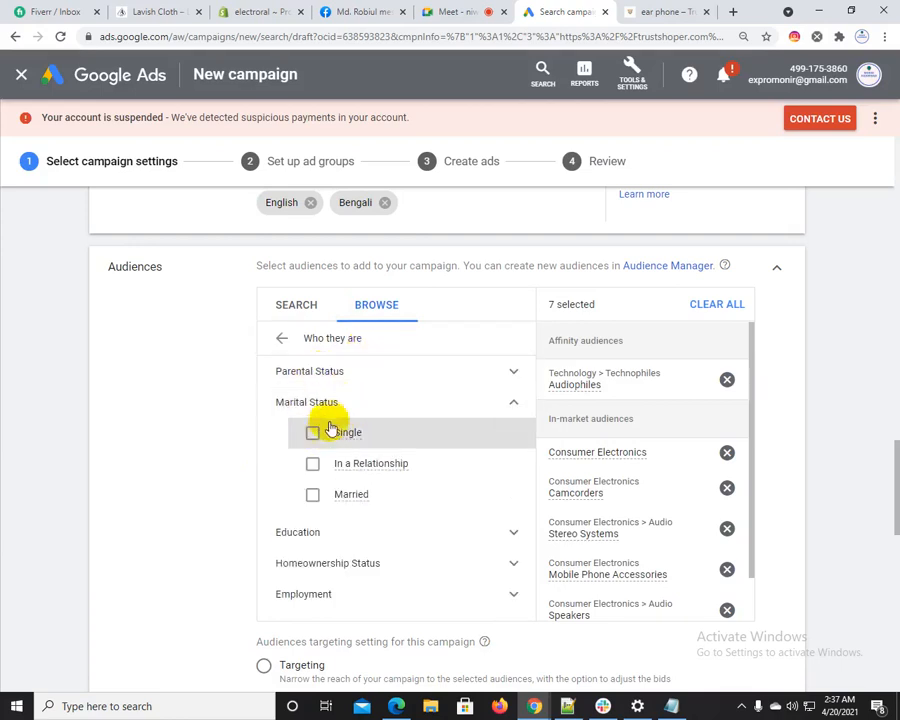
Examine the Education, Homeownership Status and Employment choices in the detailed demographics, and return to the audience categories
{"action": "left_click", "coordinate": [342, 530]}
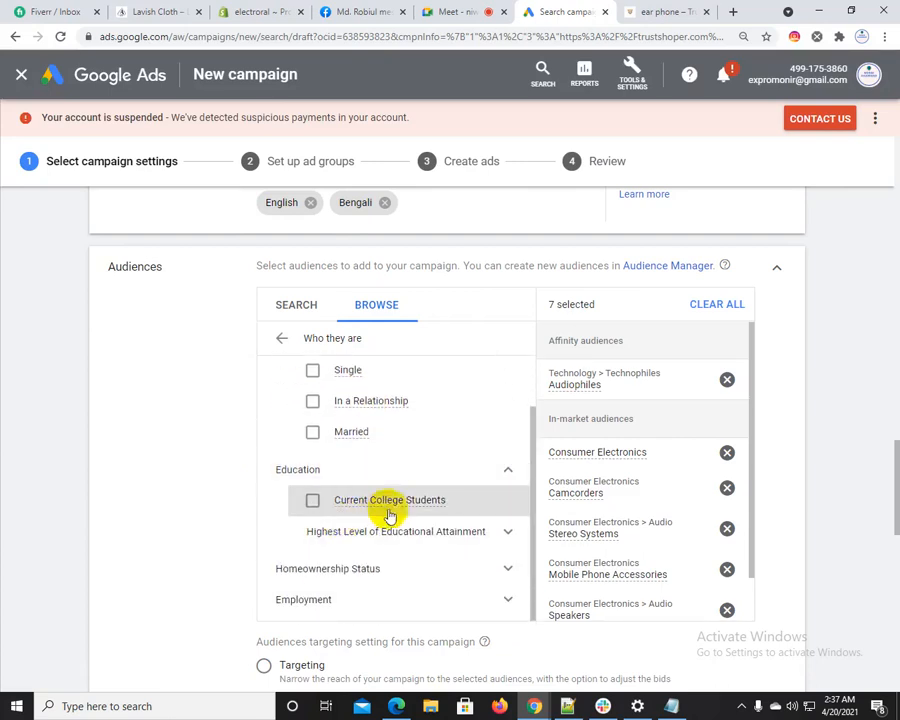
{"action": "left_click", "coordinate": [342, 530]}
{"action": "scroll", "coordinate": [390, 505], "scroll_direction": "down", "scroll_amount": 1}
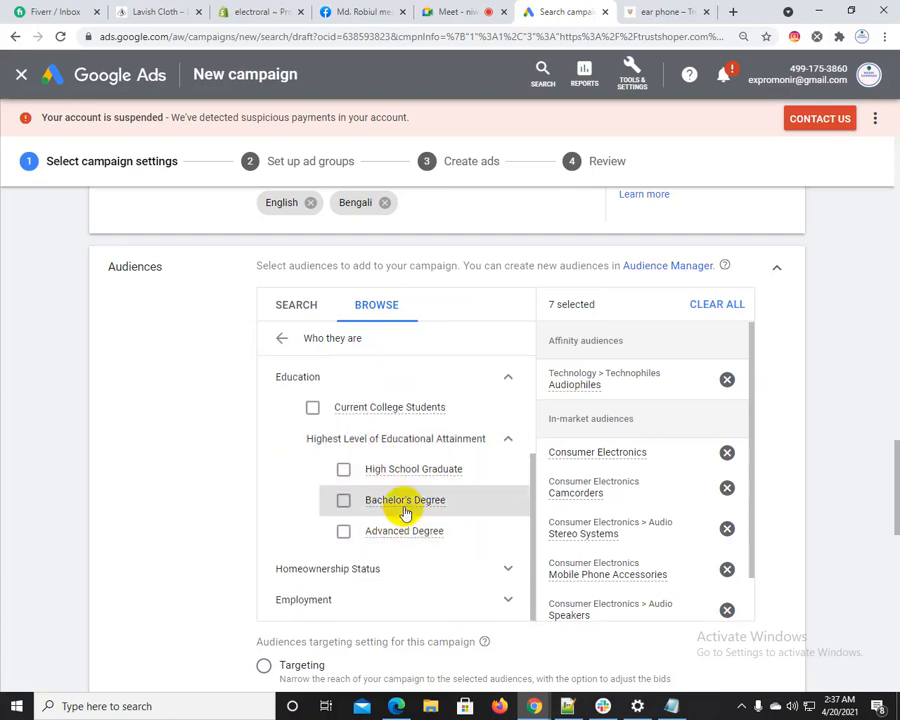
{"action": "scroll", "coordinate": [398, 526], "scroll_direction": "down", "scroll_amount": 1}
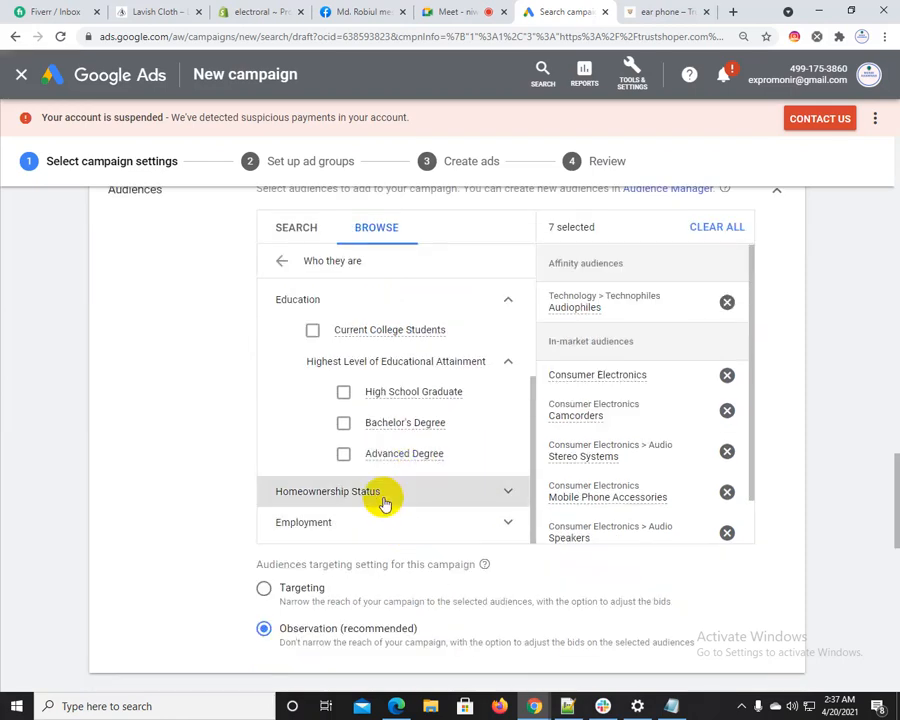
{"action": "scroll", "coordinate": [385, 503], "scroll_direction": "down", "scroll_amount": 1}
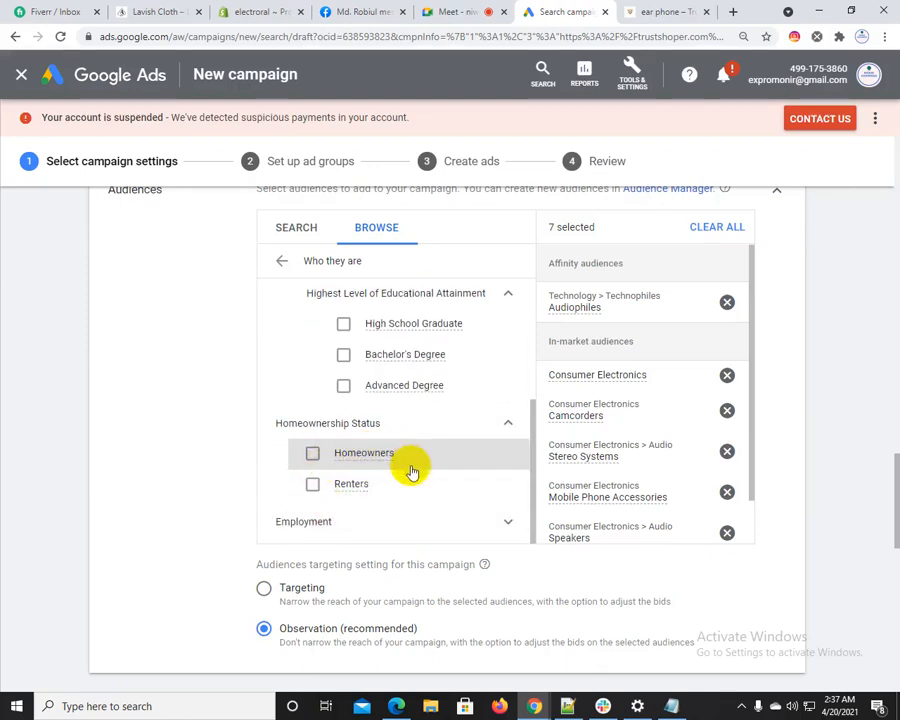
{"action": "scroll", "coordinate": [380, 490], "scroll_direction": "down", "scroll_amount": 1}
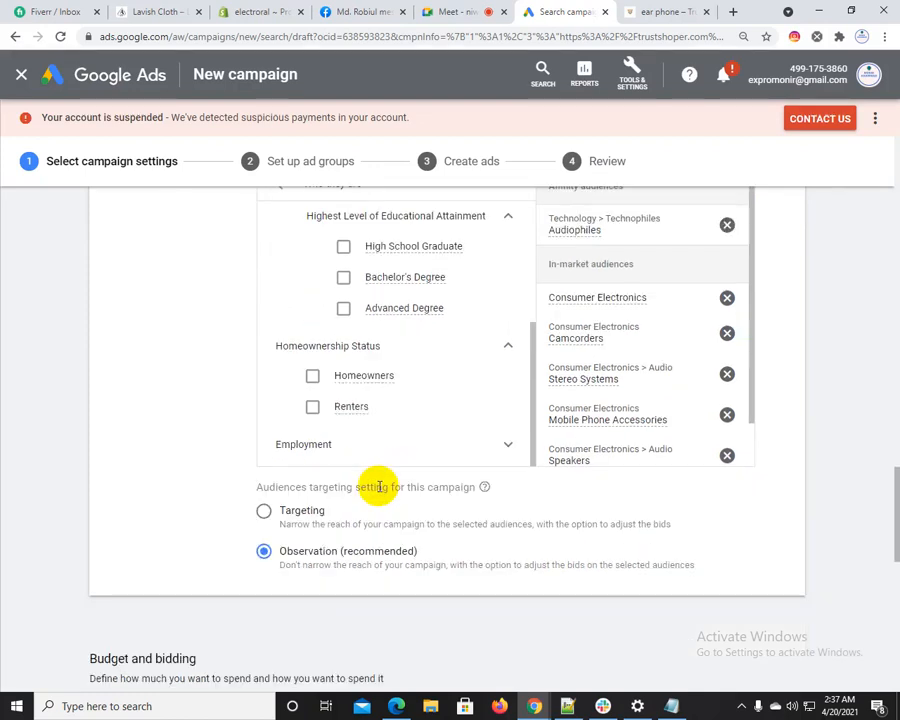
{"action": "left_click", "coordinate": [379, 443]}
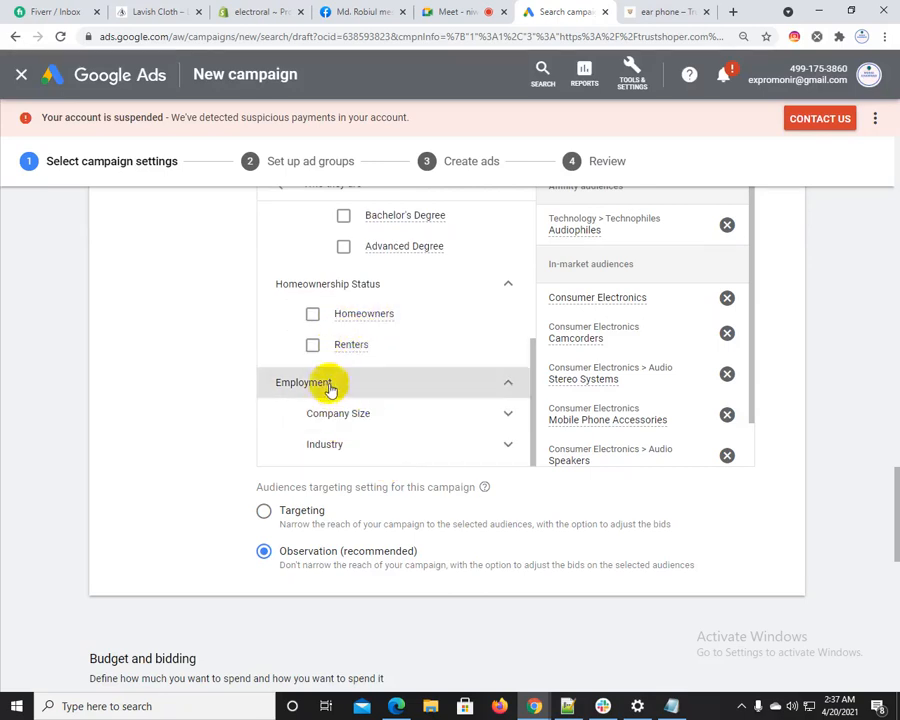
{"action": "scroll", "coordinate": [340, 380], "scroll_direction": "up", "scroll_amount": 3}
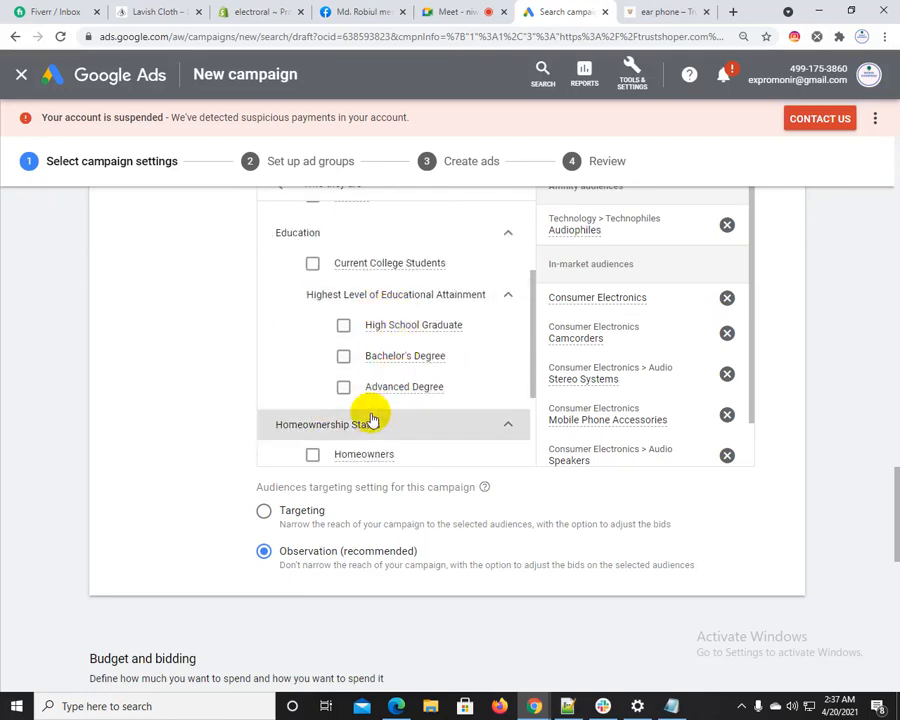
{"action": "scroll", "coordinate": [370, 418], "scroll_direction": "up", "scroll_amount": 3}
{"action": "scroll", "coordinate": [248, 386], "scroll_direction": "up", "scroll_amount": 2}
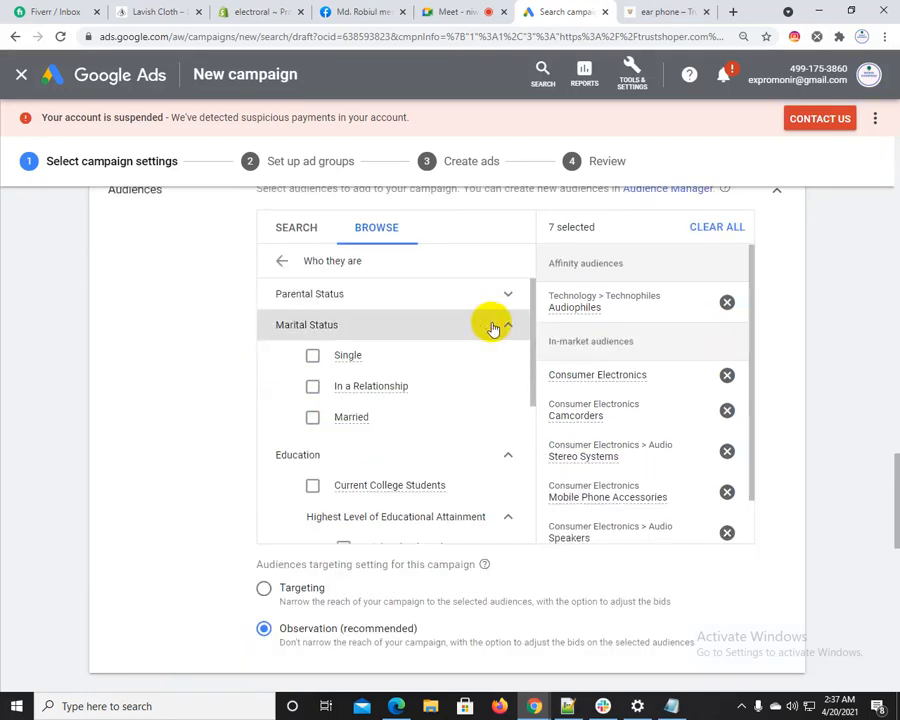
{"action": "left_click", "coordinate": [281, 259]}
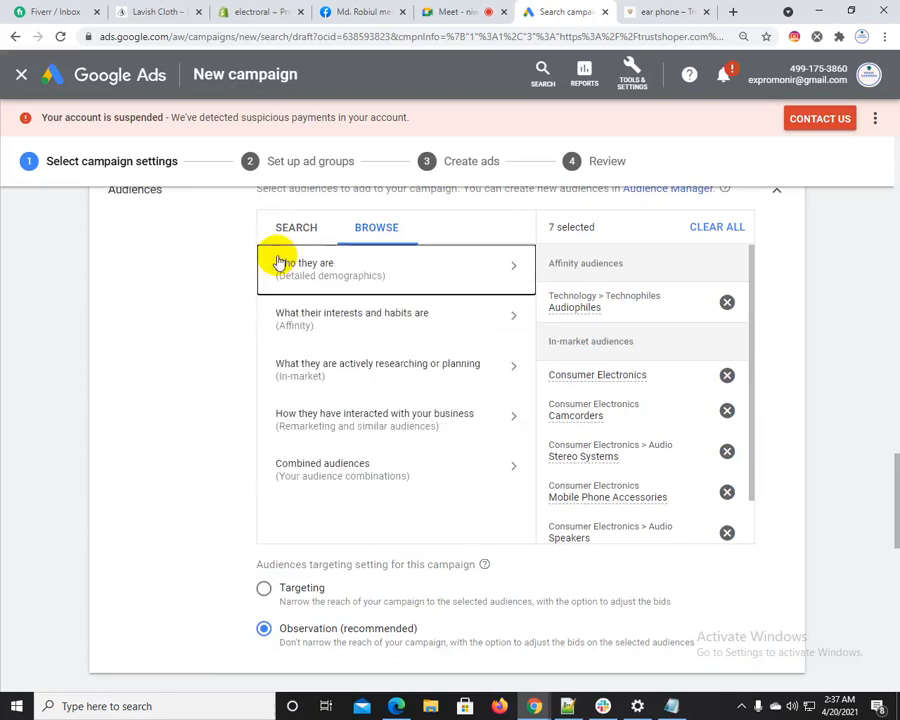
Open the affinity audiences under interests and habits, and look through the listed categories
{"action": "left_click", "coordinate": [298, 330]}
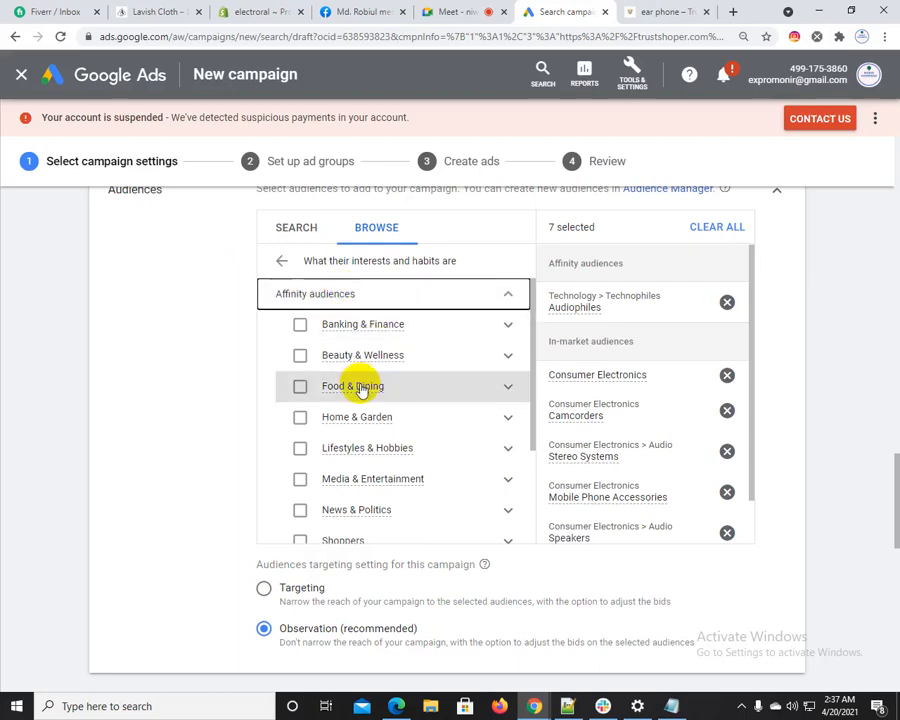
{"action": "scroll", "coordinate": [362, 390], "scroll_direction": "down", "scroll_amount": 1}
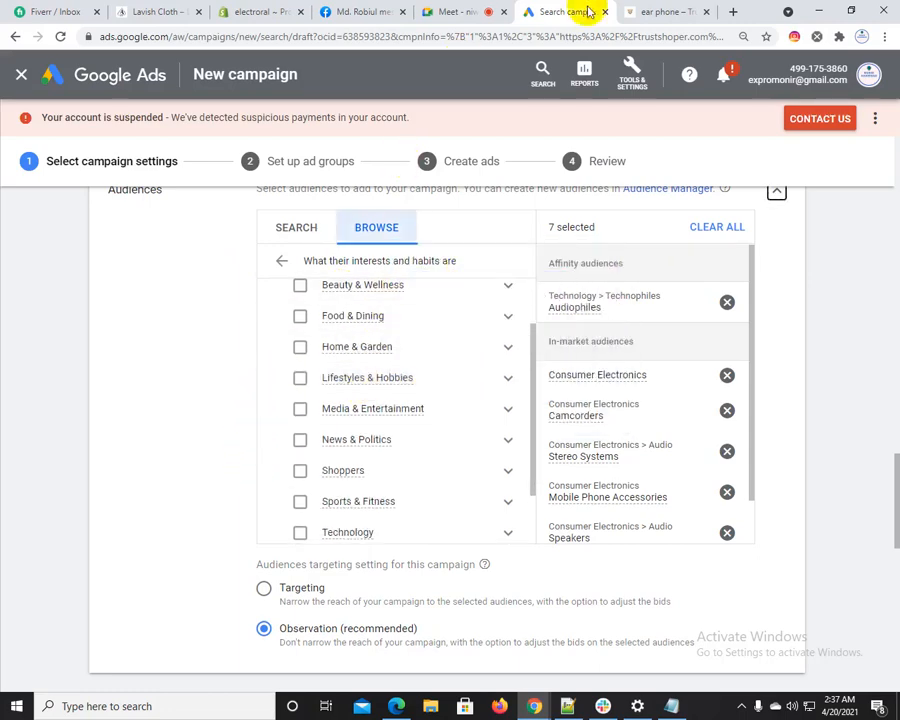
{"action": "left_click", "coordinate": [665, 11]}
{"action": "left_click", "coordinate": [478, 10]}
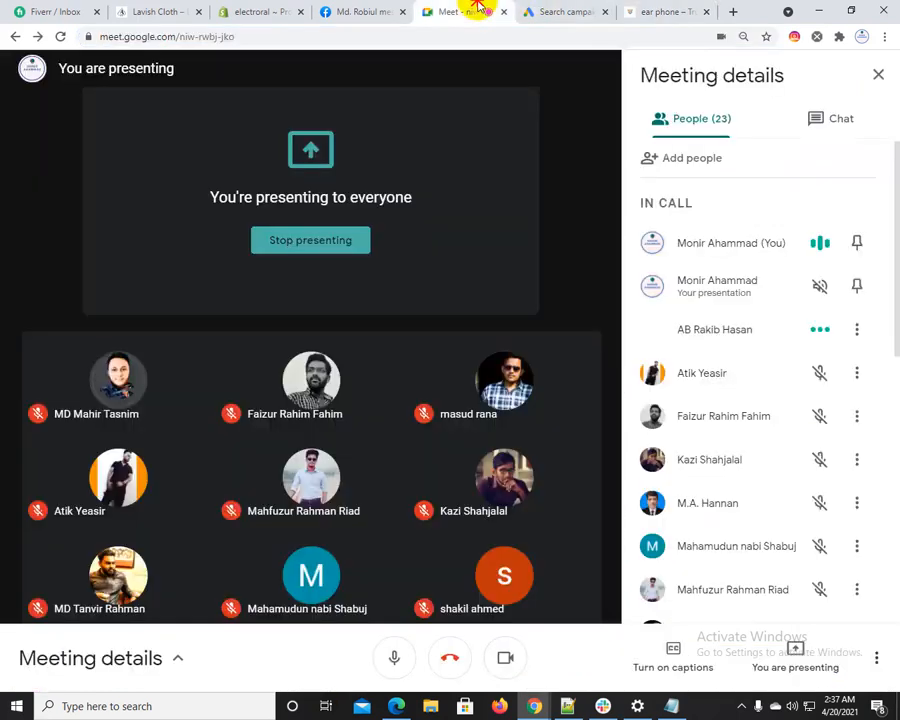
{"action": "left_click", "coordinate": [560, 11]}
Add the Shoppers and Lifestyles & Hobbies affinity audiences, and return to the audience categories
{"action": "scroll", "coordinate": [362, 405], "scroll_direction": "down", "scroll_amount": 1}
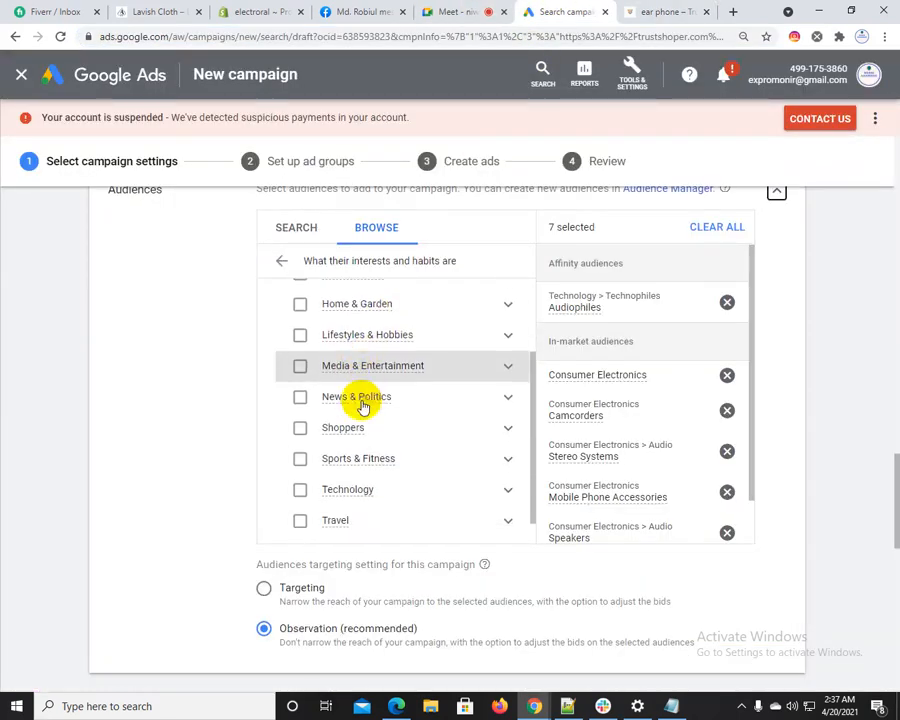
{"action": "scroll", "coordinate": [340, 430], "scroll_direction": "down", "scroll_amount": 1}
{"action": "left_click", "coordinate": [300, 401]}
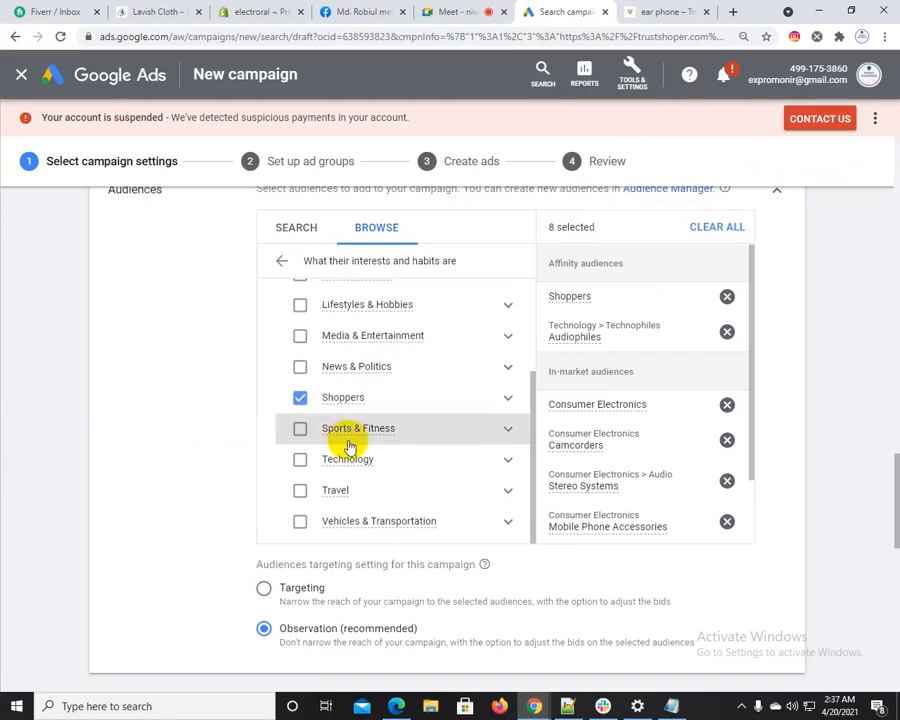
{"action": "scroll", "coordinate": [347, 446], "scroll_direction": "down", "scroll_amount": 2}
{"action": "scroll", "coordinate": [346, 446], "scroll_direction": "up", "scroll_amount": 4}
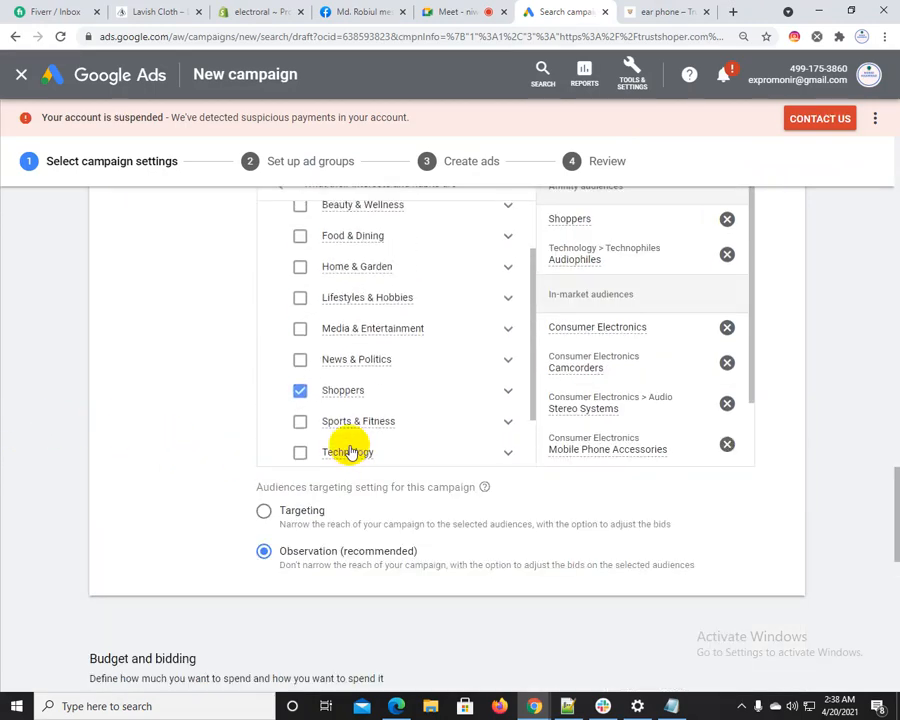
{"action": "scroll", "coordinate": [340, 380], "scroll_direction": "up", "scroll_amount": 1}
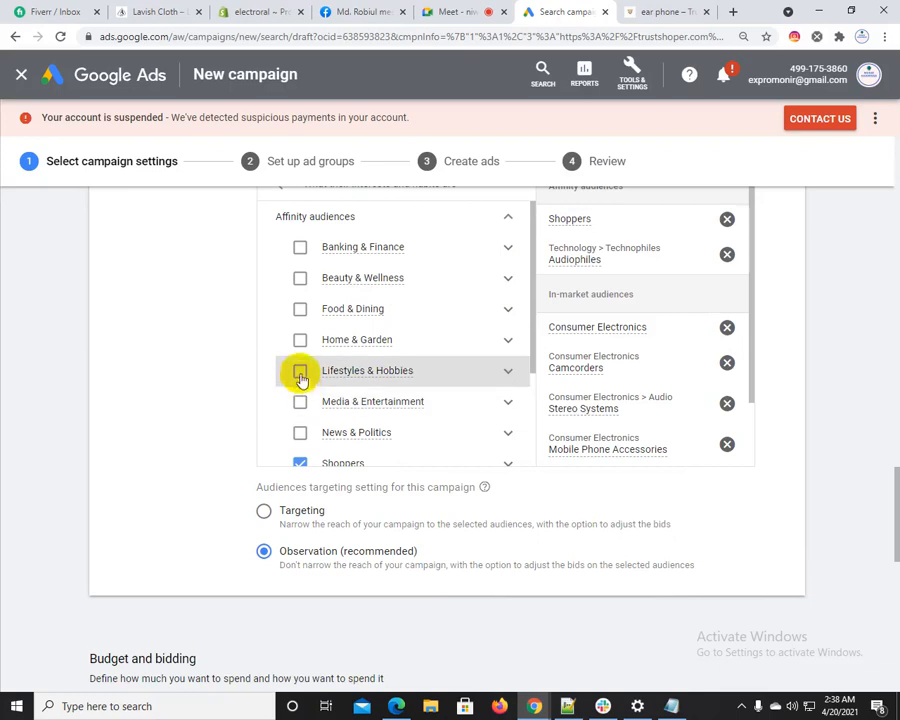
{"action": "left_click", "coordinate": [300, 371]}
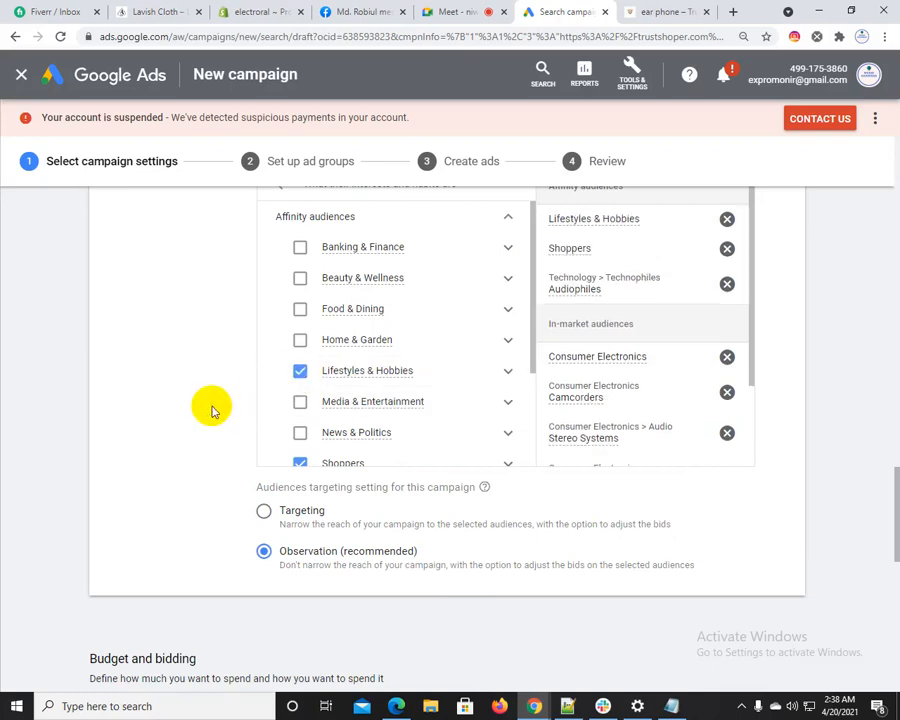
{"action": "mouse_move", "coordinate": [335, 374]}
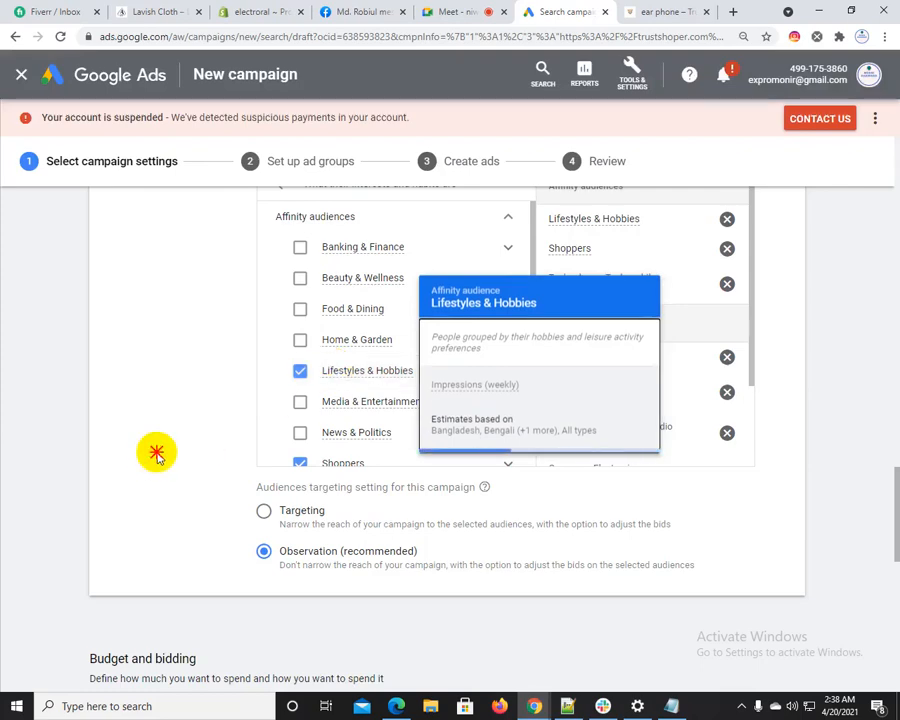
{"action": "scroll", "coordinate": [156, 453], "scroll_direction": "up", "scroll_amount": 3}
{"action": "scroll", "coordinate": [338, 348], "scroll_direction": "down", "scroll_amount": 2}
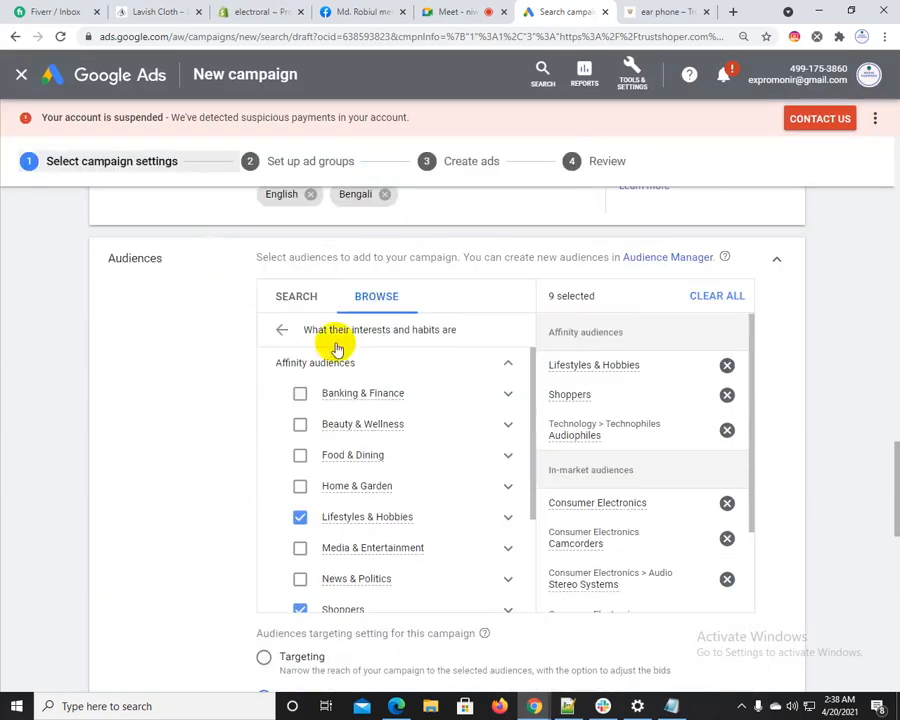
{"action": "left_click", "coordinate": [282, 329]}
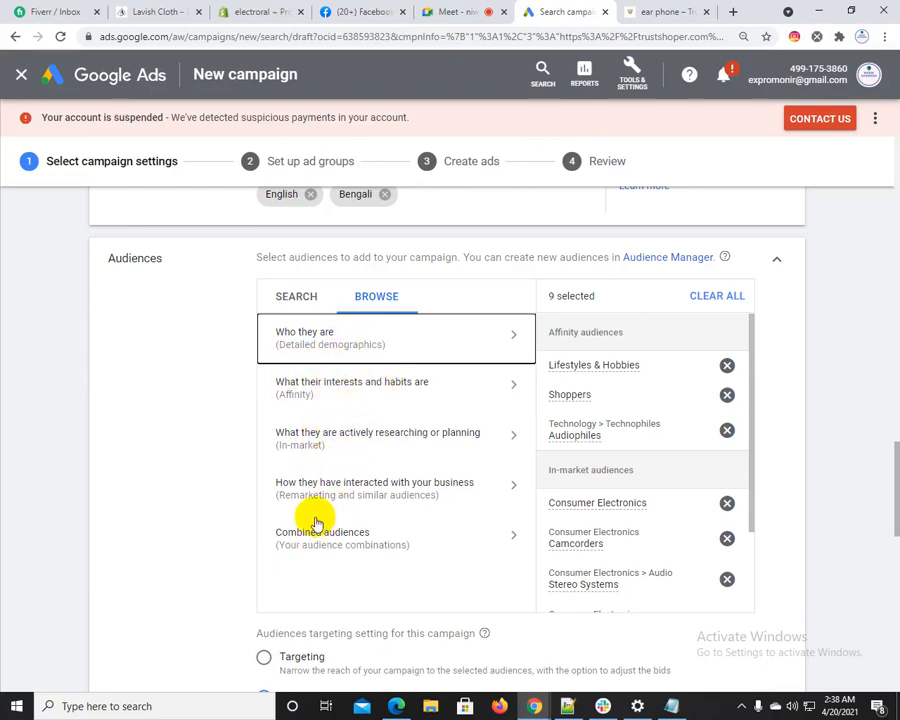
Set the campaign's average daily budget to $40.00
{"action": "scroll", "coordinate": [177, 474], "scroll_direction": "down", "scroll_amount": 3}
{"action": "scroll", "coordinate": [177, 474], "scroll_direction": "down", "scroll_amount": 4}
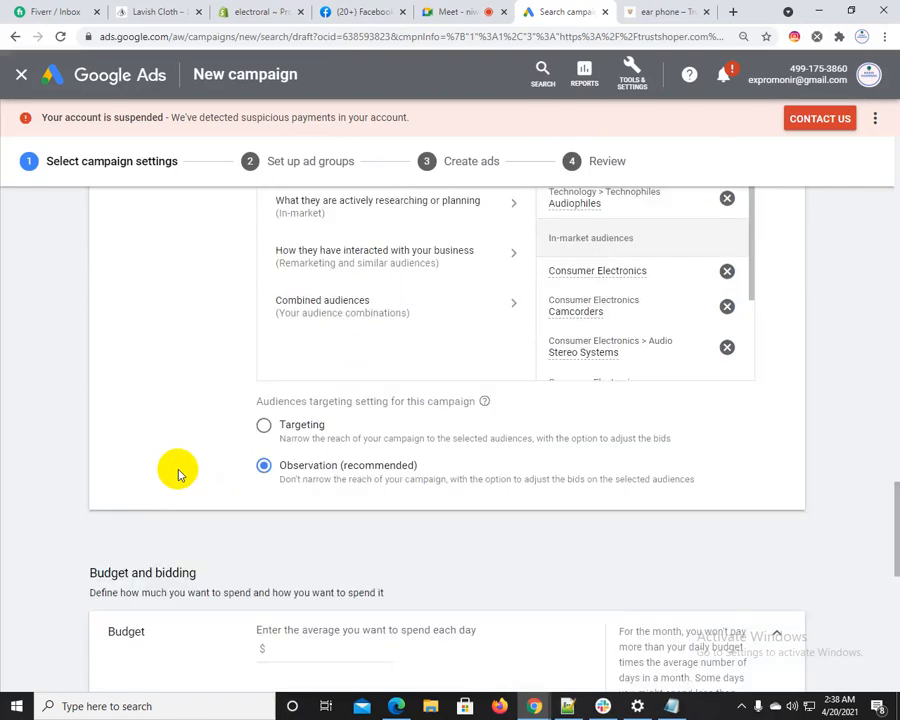
{"action": "left_click_drag", "start_coordinate": [89, 263], "coordinate": [212, 262]}
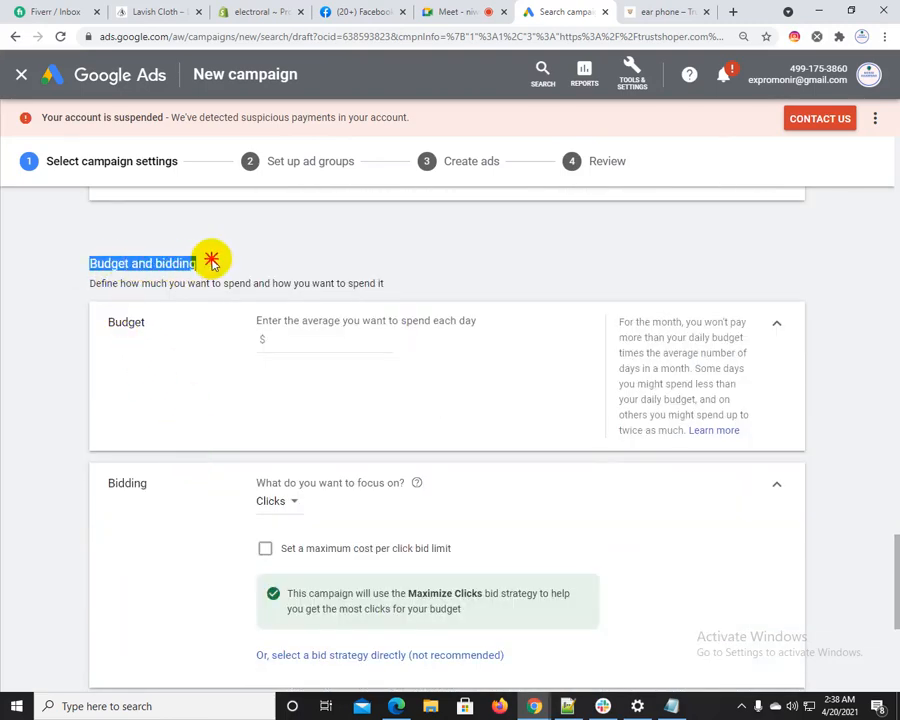
{"action": "left_click", "coordinate": [285, 338]}
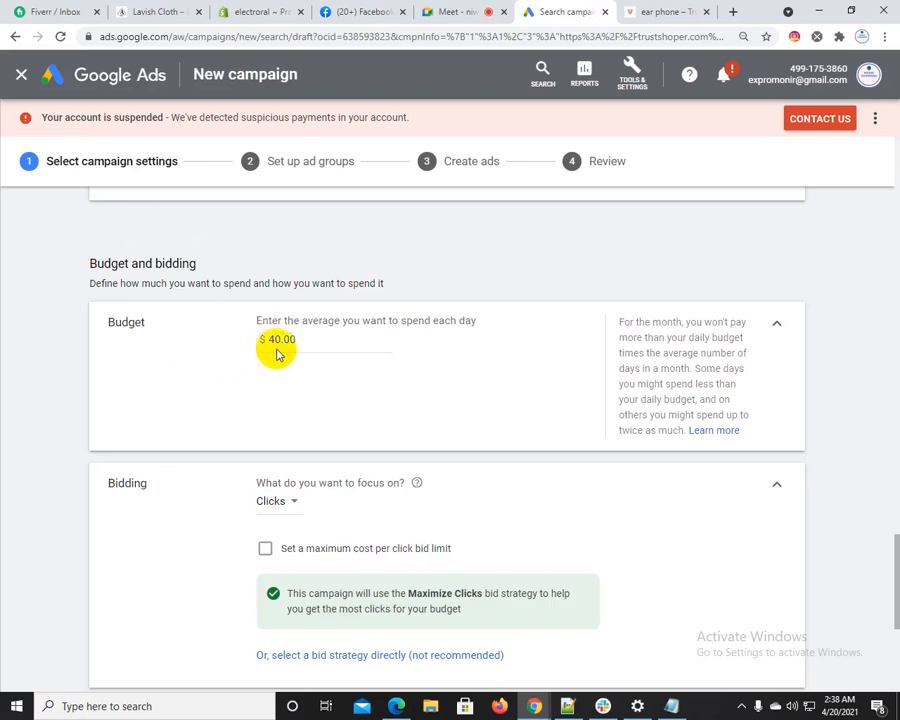
Review the average daily budget amount and the Bidding section of the campaign settings
{"action": "left_click_drag", "start_coordinate": [303, 341], "coordinate": [195, 372]}
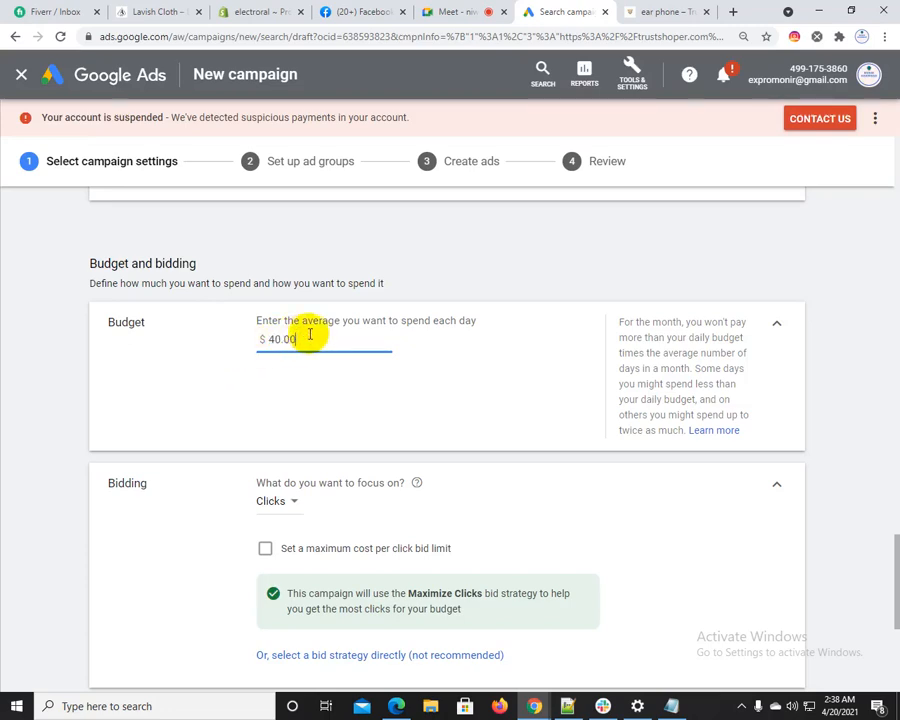
{"action": "left_click_drag", "start_coordinate": [310, 335], "coordinate": [263, 345]}
{"action": "scroll", "coordinate": [163, 392], "scroll_direction": "down", "scroll_amount": 3}
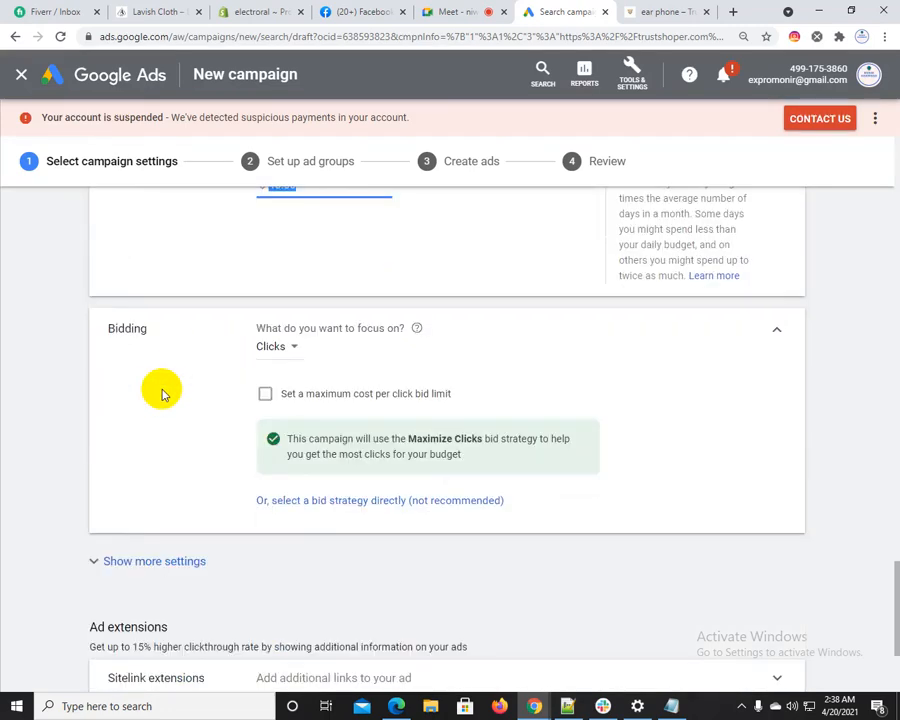
{"action": "left_click", "coordinate": [107, 332]}
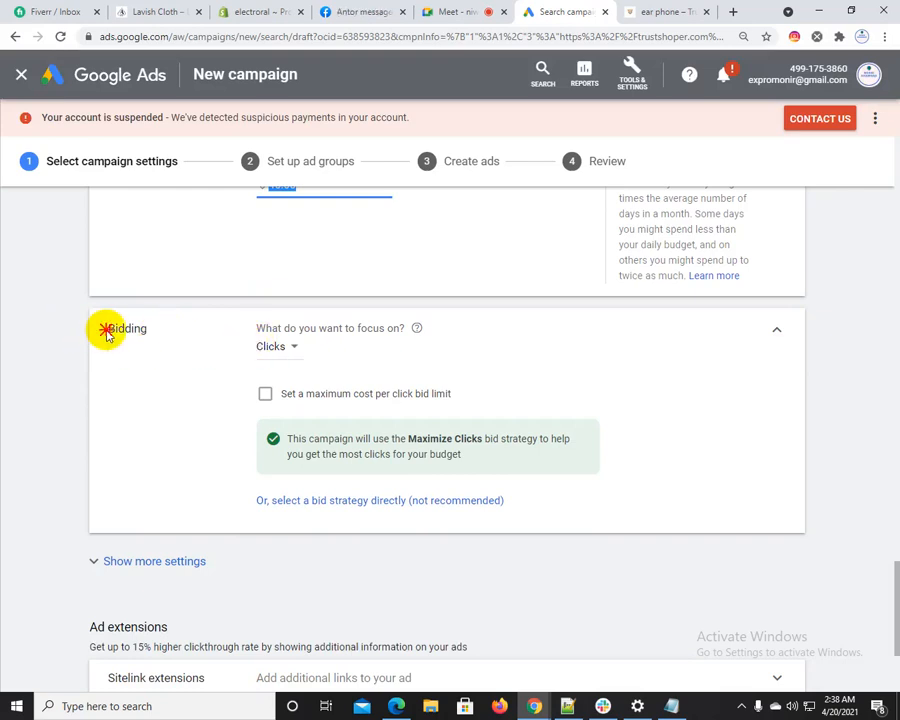
{"action": "left_click_drag", "start_coordinate": [107, 332], "coordinate": [143, 327]}
{"action": "left_click", "coordinate": [137, 327]}
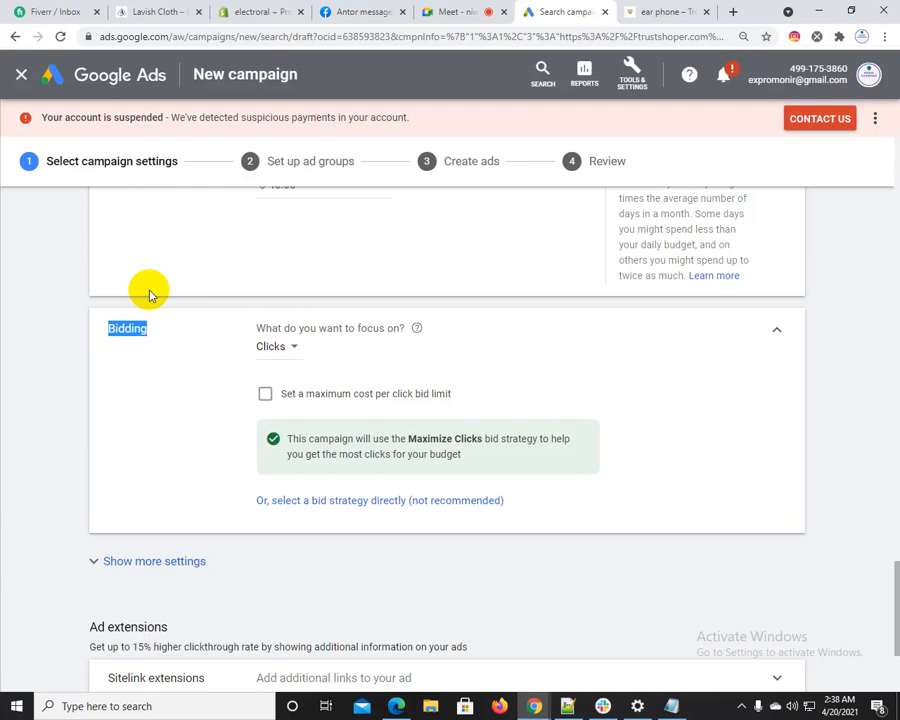
{"action": "scroll", "coordinate": [165, 300], "scroll_direction": "up", "scroll_amount": 1}
{"action": "left_click", "coordinate": [130, 408]}
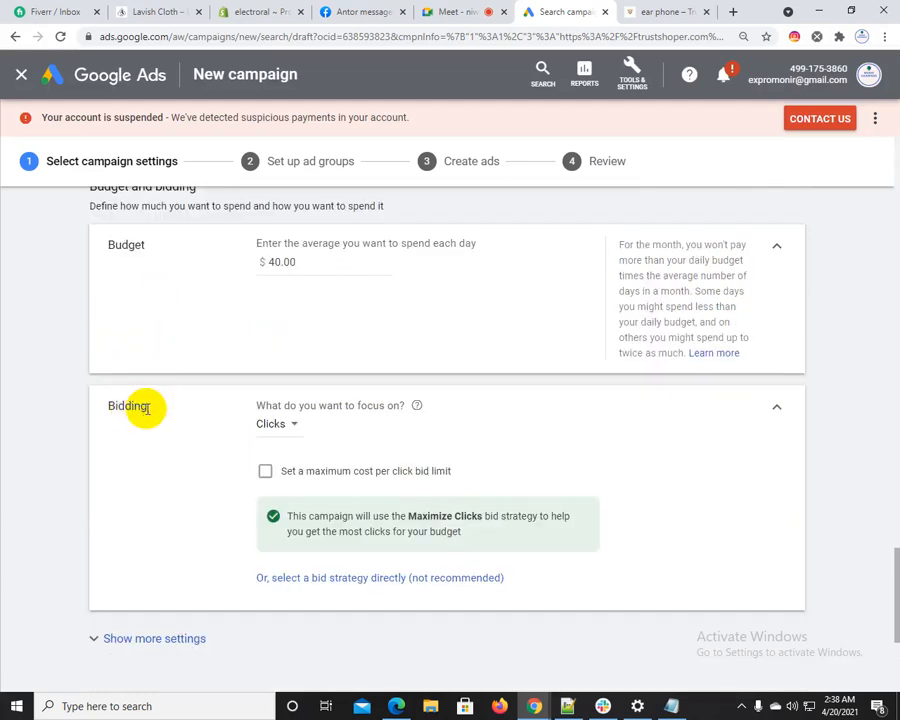
Examine the bidding focus options, reading the descriptions of Conversions, Conversion value and Clicks
{"action": "left_click", "coordinate": [276, 424]}
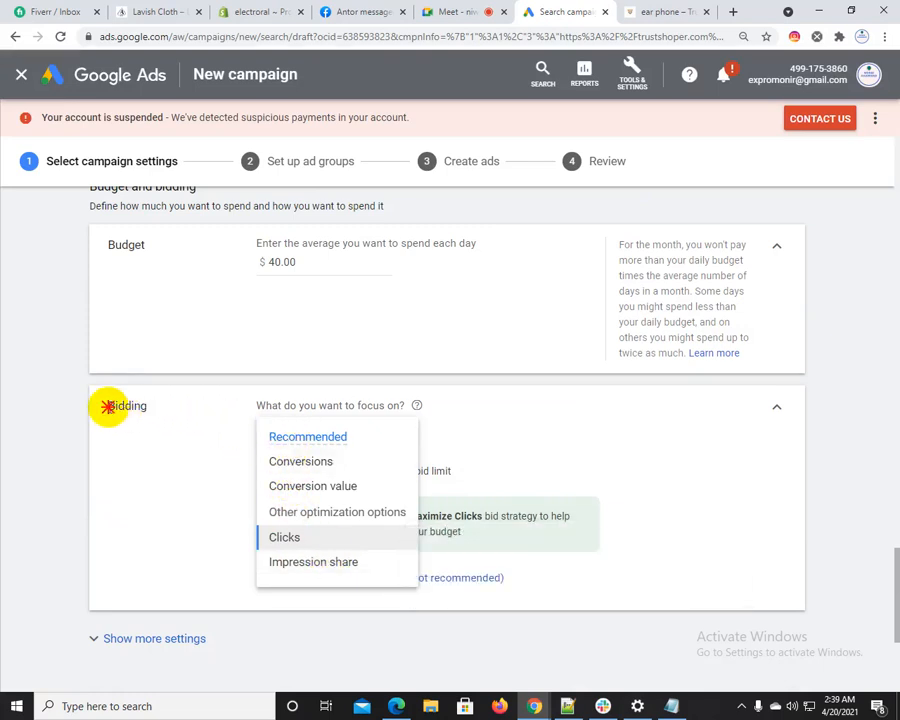
{"action": "left_click_drag", "start_coordinate": [108, 406], "coordinate": [154, 409]}
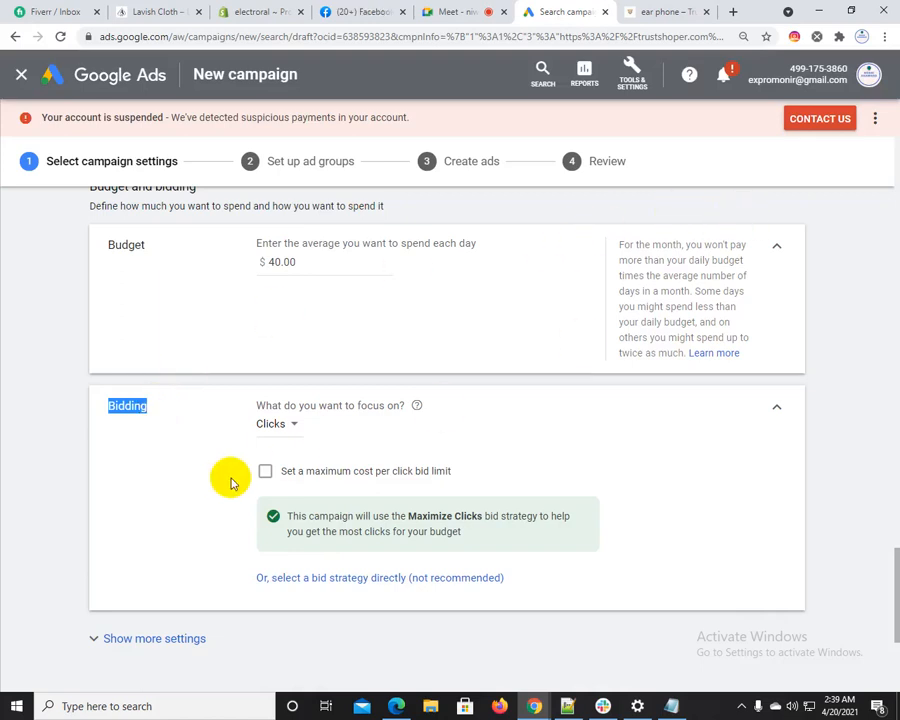
{"action": "left_click", "coordinate": [278, 424]}
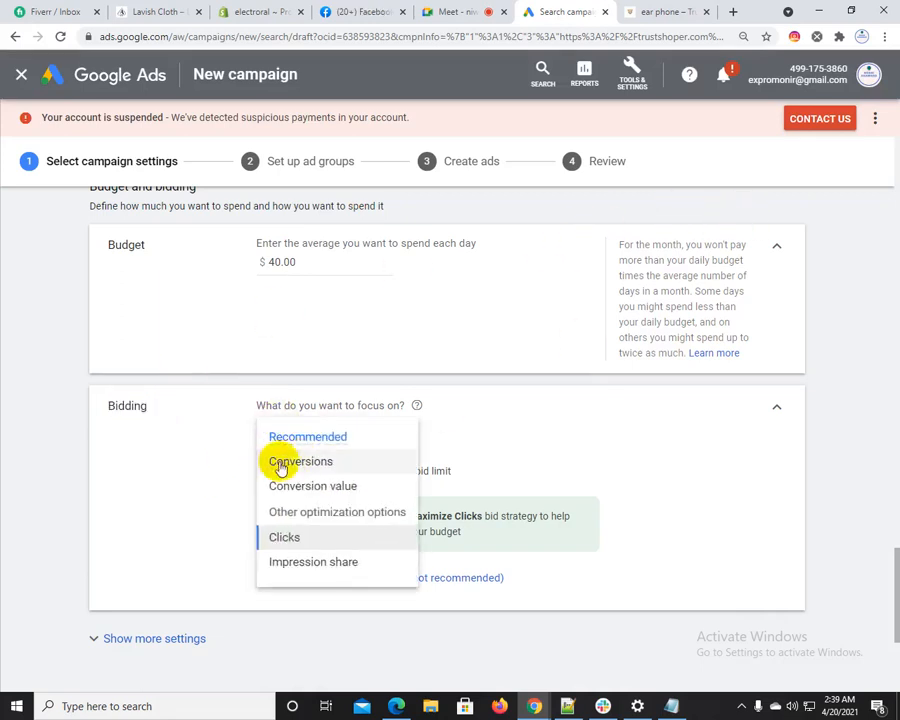
{"action": "mouse_move", "coordinate": [297, 463]}
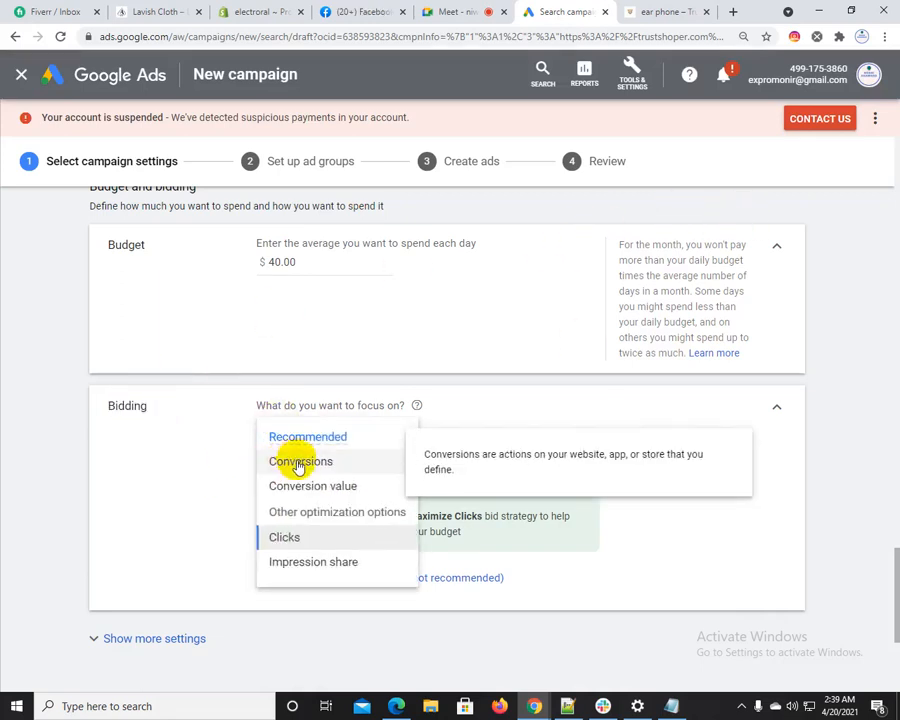
{"action": "mouse_move", "coordinate": [341, 486]}
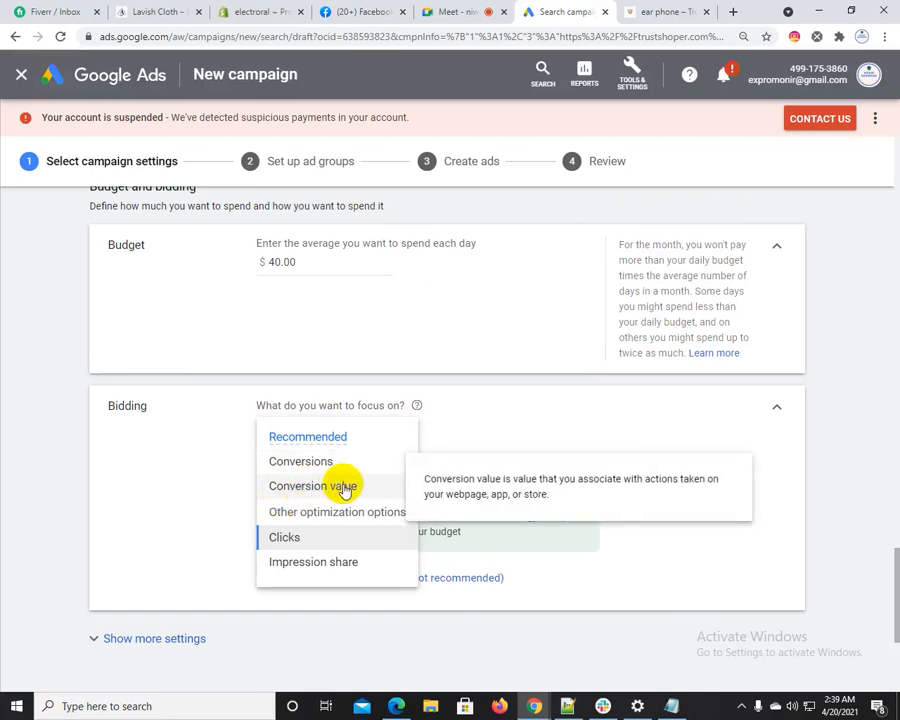
{"action": "mouse_move", "coordinate": [310, 537]}
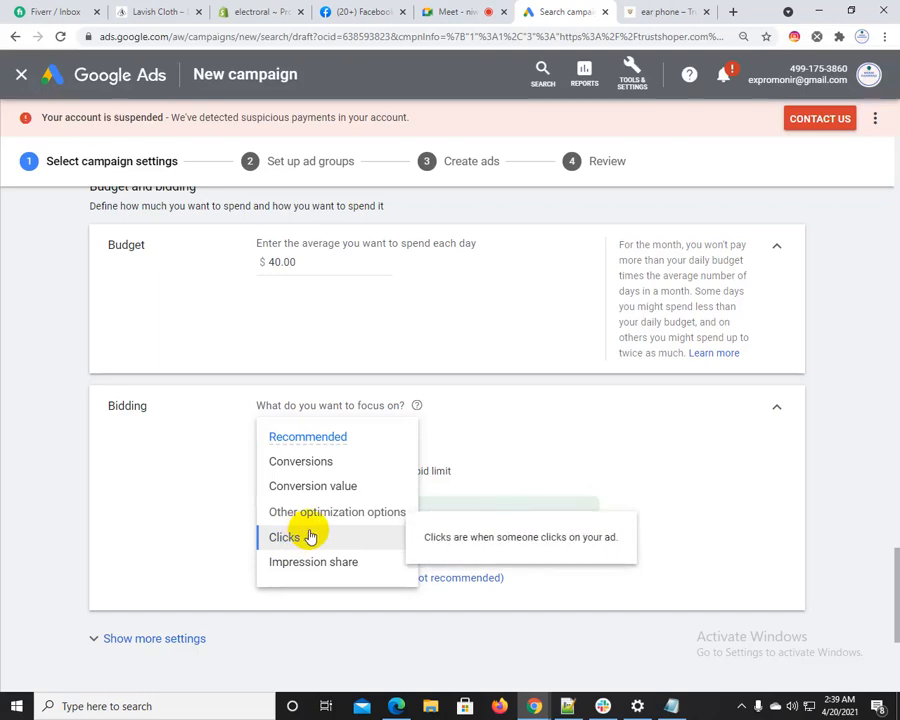
Open Google in a new browser tab and search for "wordpress theme"
{"action": "left_click", "coordinate": [664, 11]}
{"action": "left_click", "coordinate": [733, 11]}
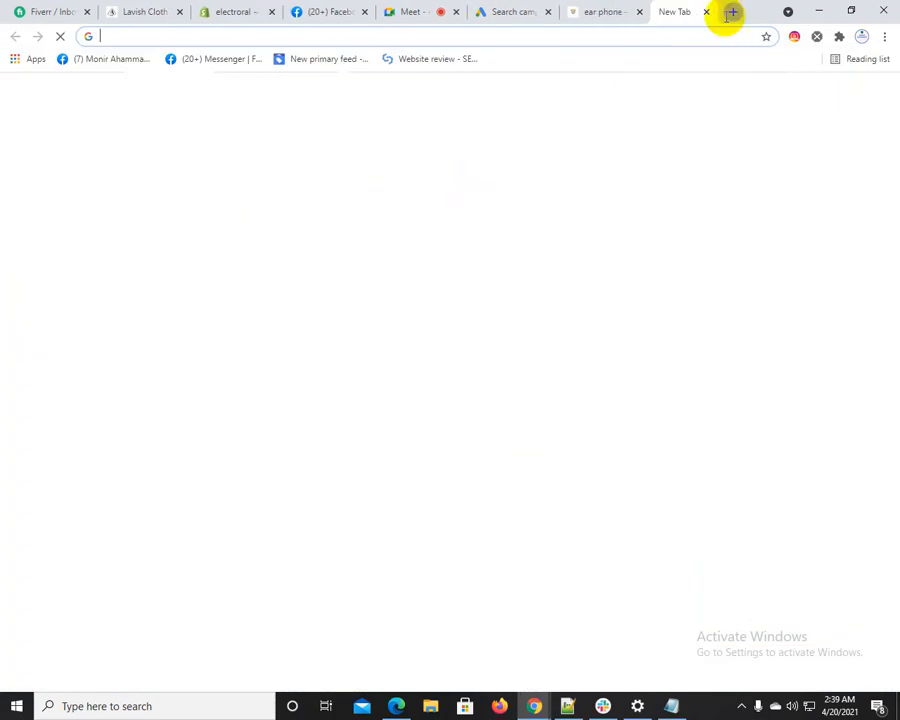
{"action": "type", "text": "google.com"}
{"action": "key", "text": "Return"}
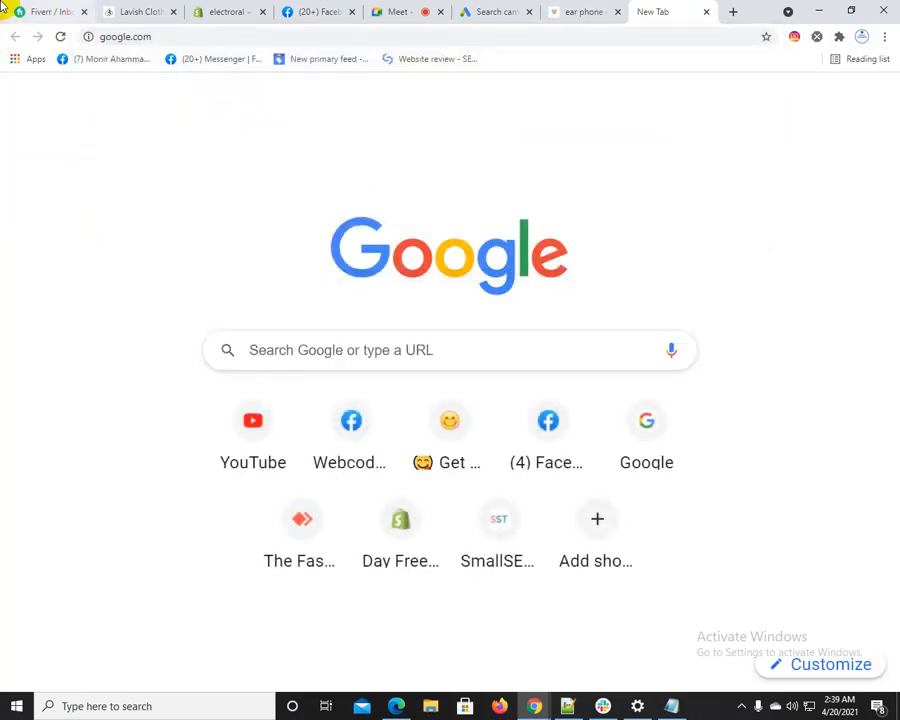
{"action": "type", "text": "wor"}
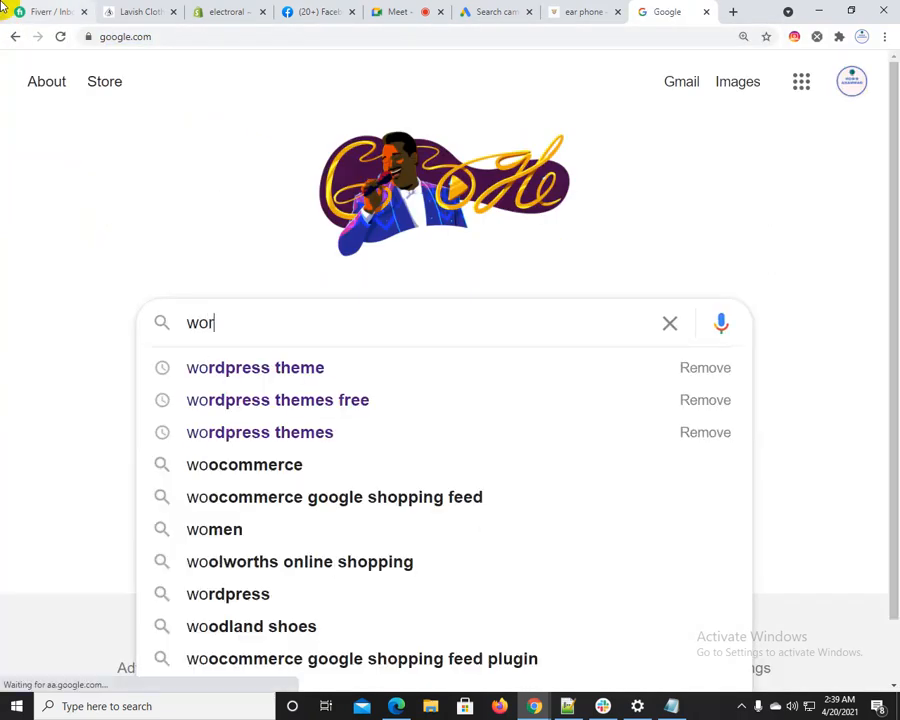
{"action": "key", "text": "Down"}
{"action": "key", "text": "Return"}
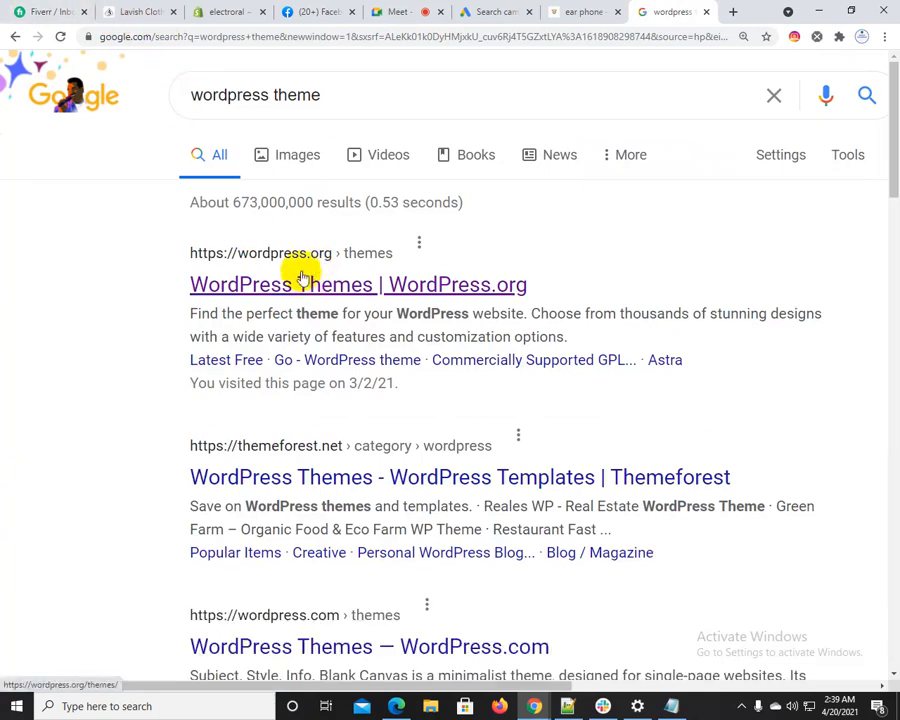
Pause the Ads Blocker browser extension
{"action": "left_click", "coordinate": [839, 37]}
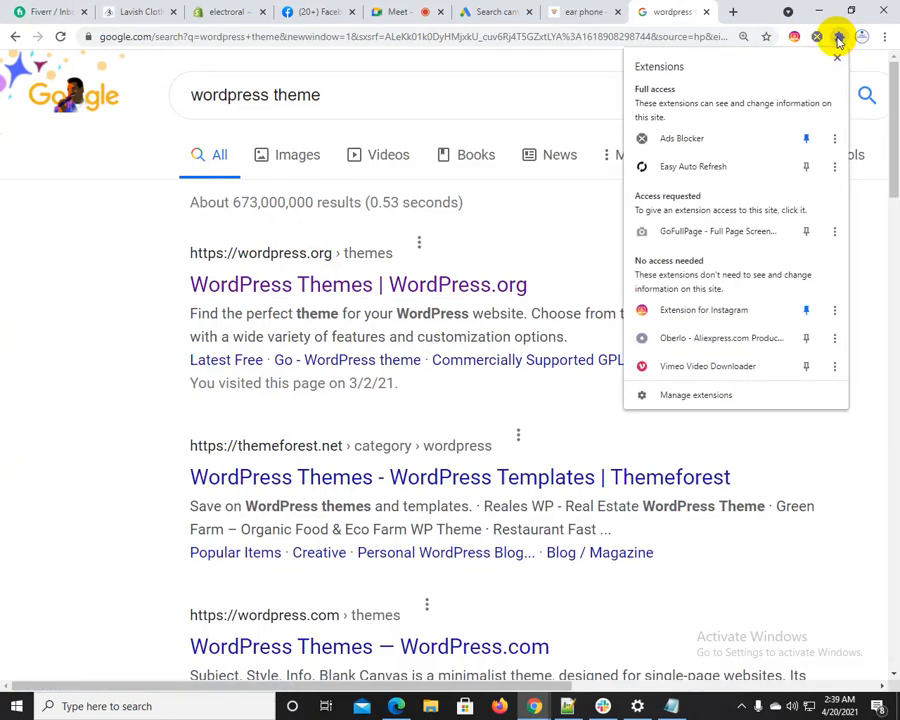
{"action": "left_click", "coordinate": [699, 137]}
{"action": "left_click", "coordinate": [776, 150]}
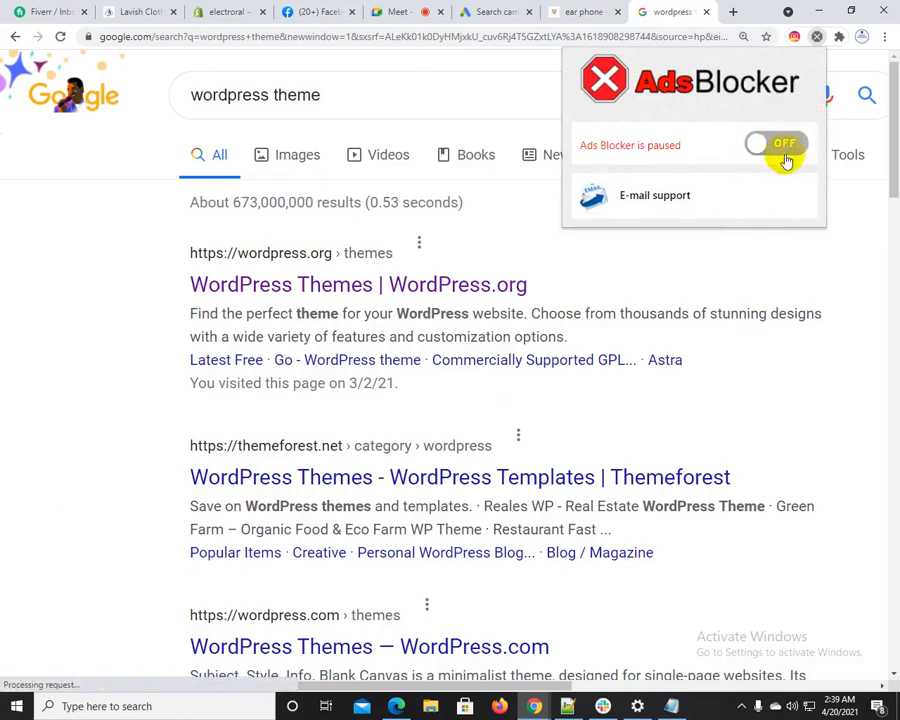
Search Google for "wordpress", open the WordPress.com ad and look over its landing page
{"action": "double_click", "coordinate": [298, 94]}
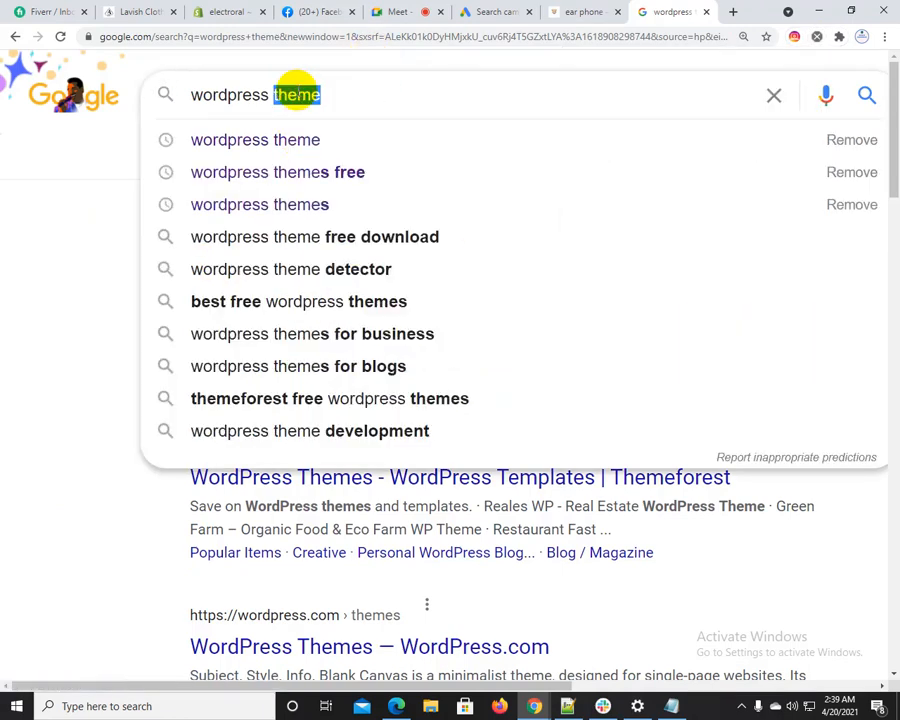
{"action": "key", "text": "BackSpace"}
{"action": "key", "text": "Return"}
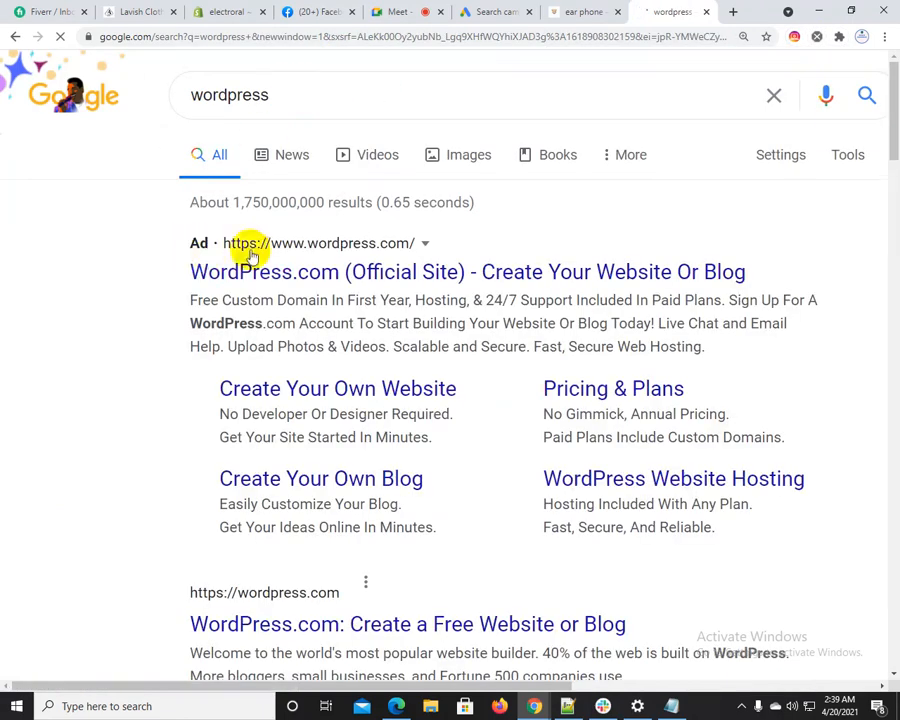
{"action": "left_click", "coordinate": [335, 274]}
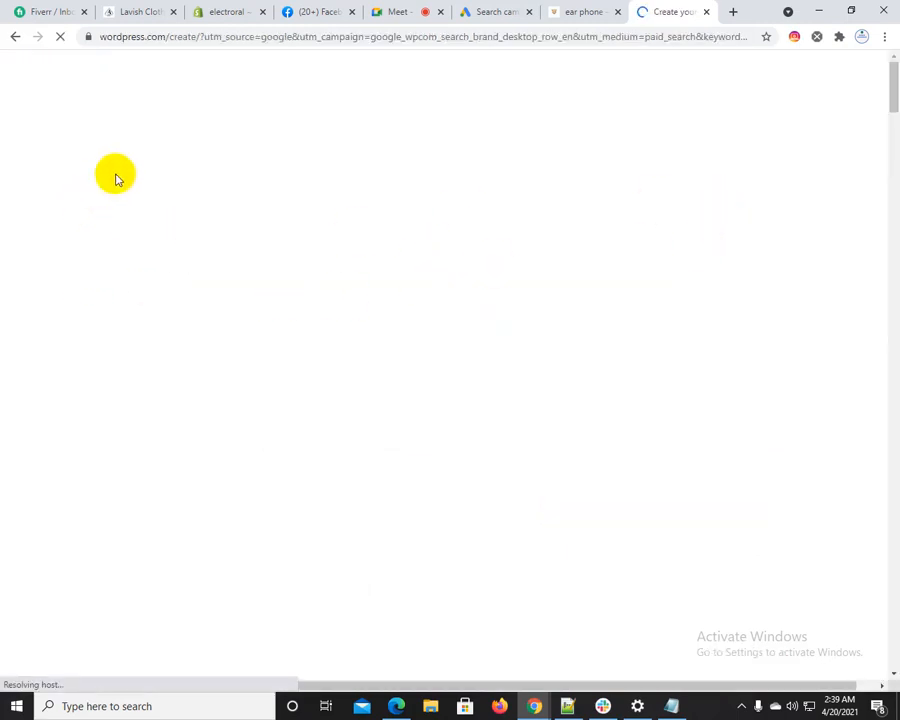
{"action": "scroll", "coordinate": [376, 258], "scroll_direction": "down", "scroll_amount": 8}
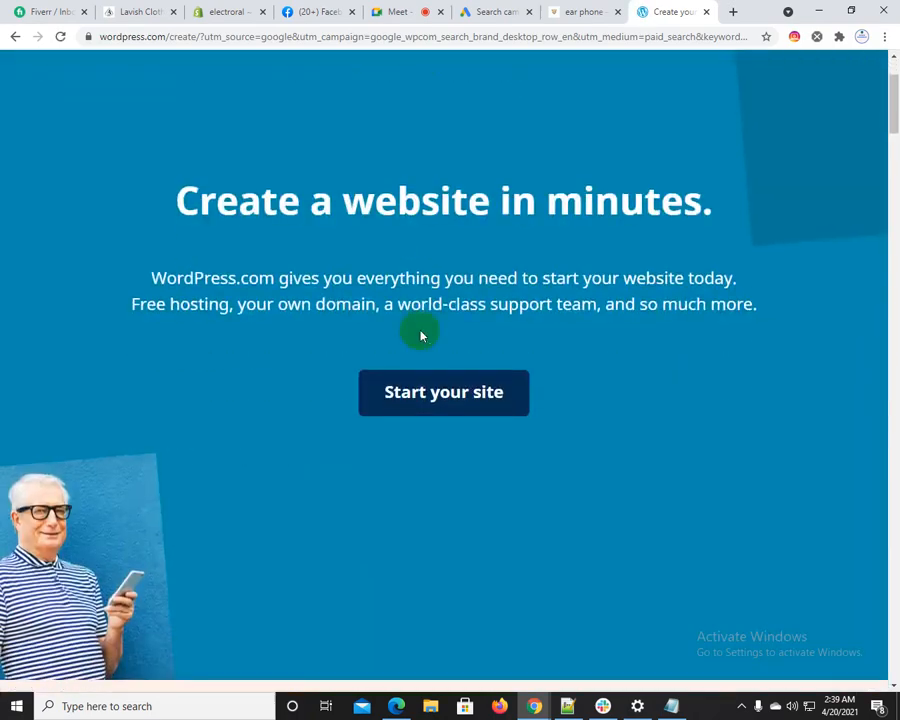
{"action": "scroll", "coordinate": [420, 330], "scroll_direction": "up", "scroll_amount": 1}
{"action": "scroll", "coordinate": [424, 336], "scroll_direction": "up", "scroll_amount": 7}
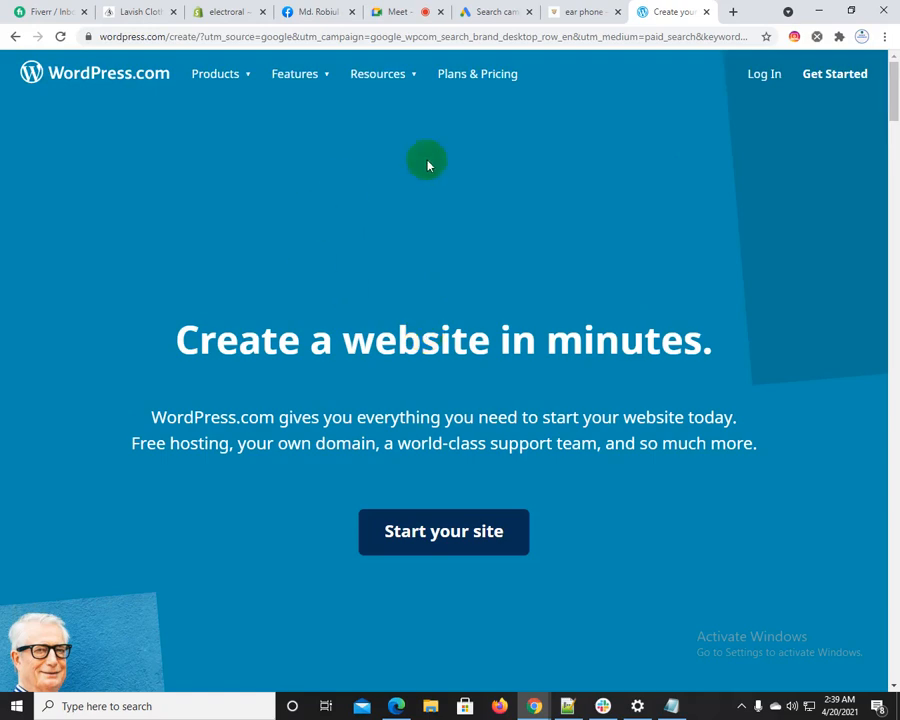
Return to the Google Ads campaign draft and review the bidding focus choices, keeping Clicks
{"action": "left_click", "coordinate": [603, 6]}
{"action": "left_click", "coordinate": [505, 8]}
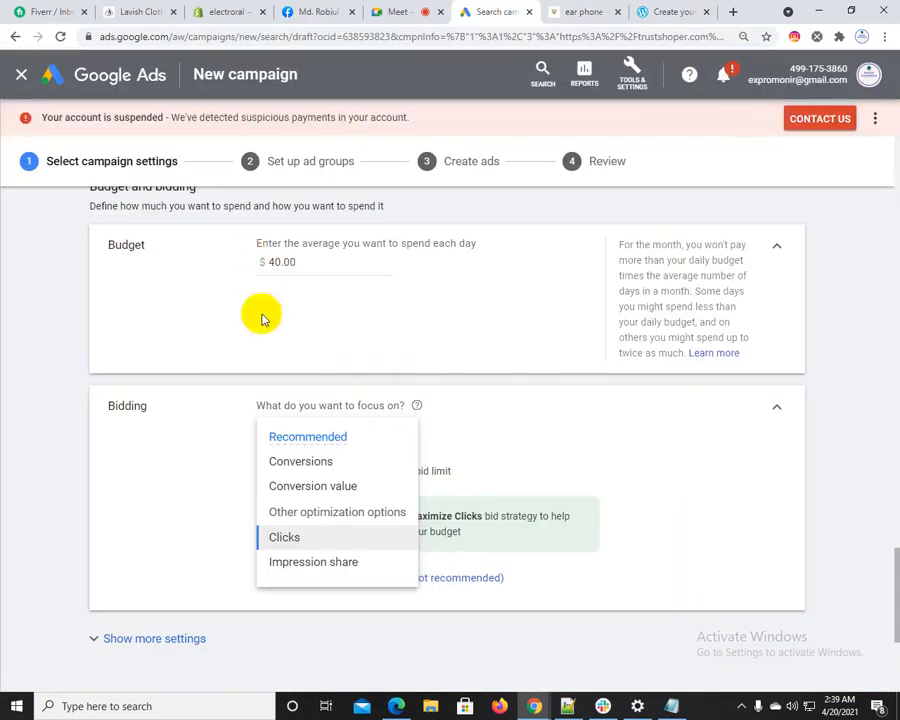
{"action": "left_click", "coordinate": [57, 503]}
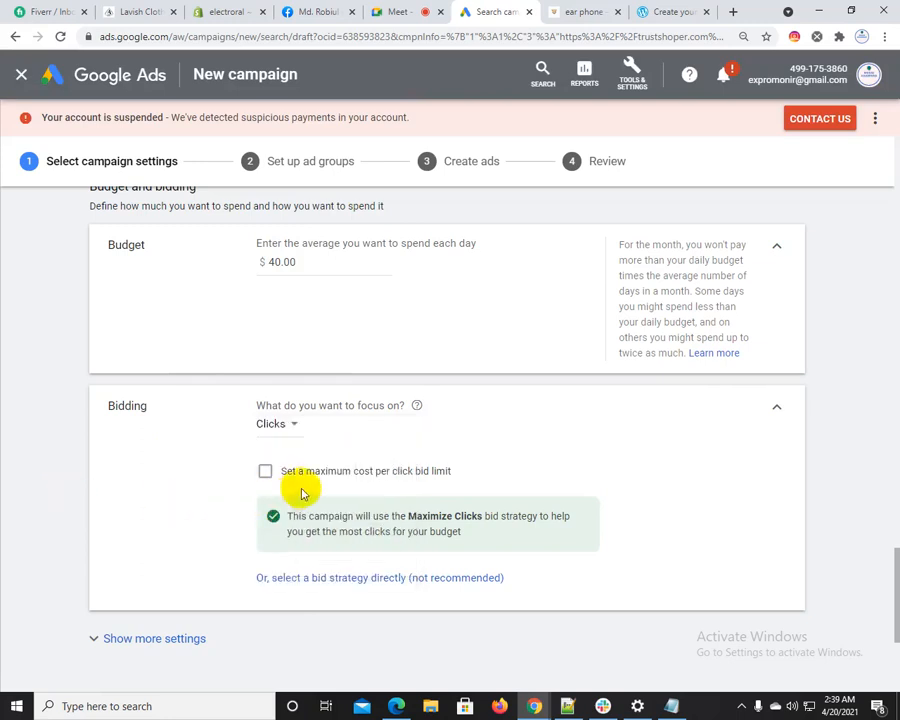
{"action": "left_click", "coordinate": [288, 425]}
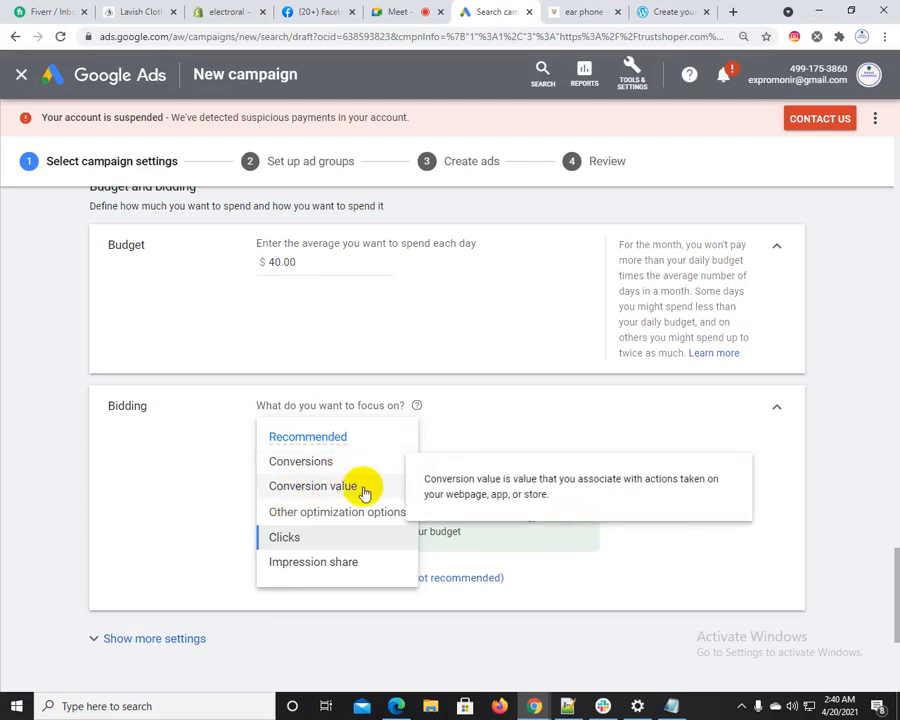
{"action": "left_click", "coordinate": [158, 474]}
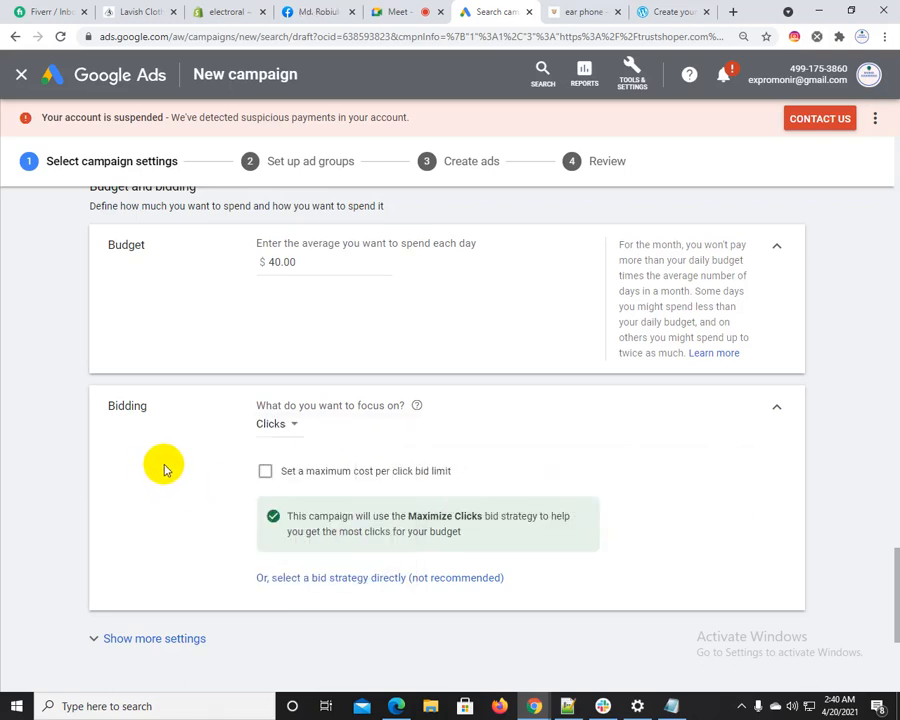
Look through the directly selectable bid strategies, and return to the previous bidding options
{"action": "scroll", "coordinate": [166, 466], "scroll_direction": "down", "scroll_amount": 3}
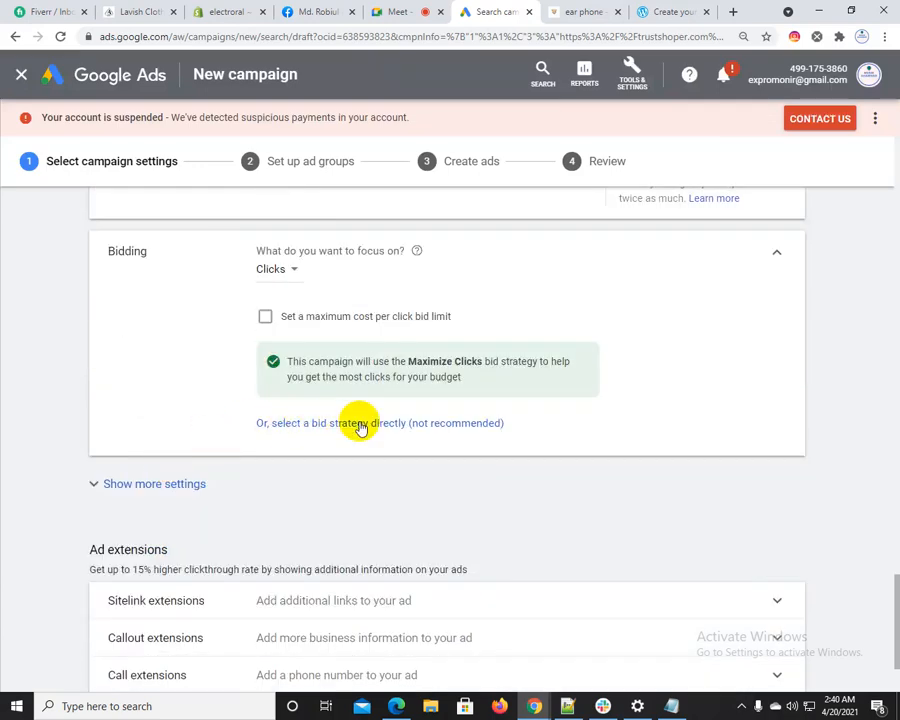
{"action": "left_click", "coordinate": [369, 424]}
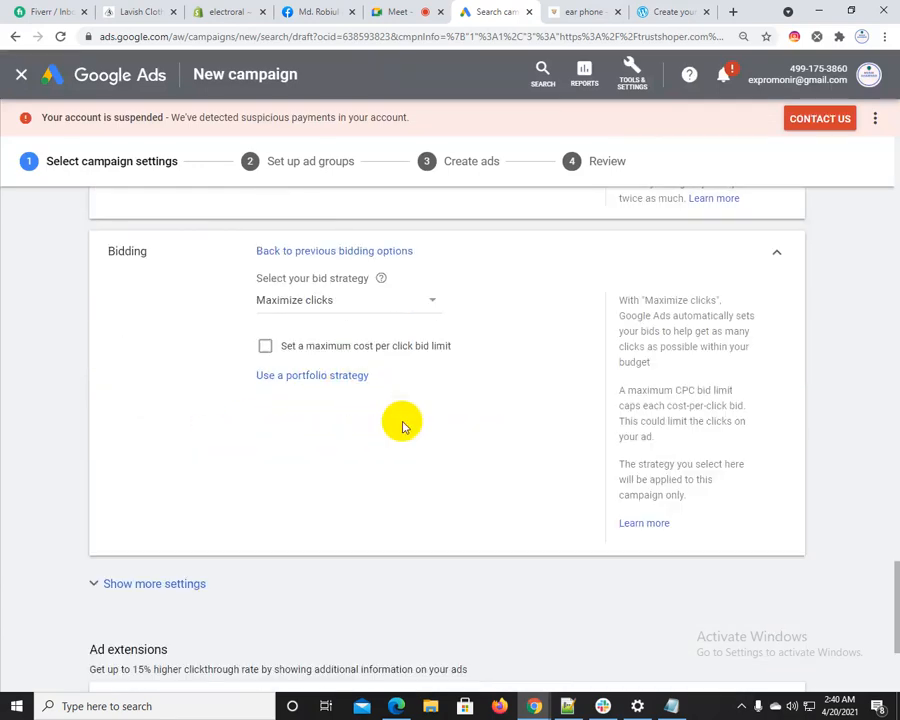
{"action": "left_click", "coordinate": [304, 302]}
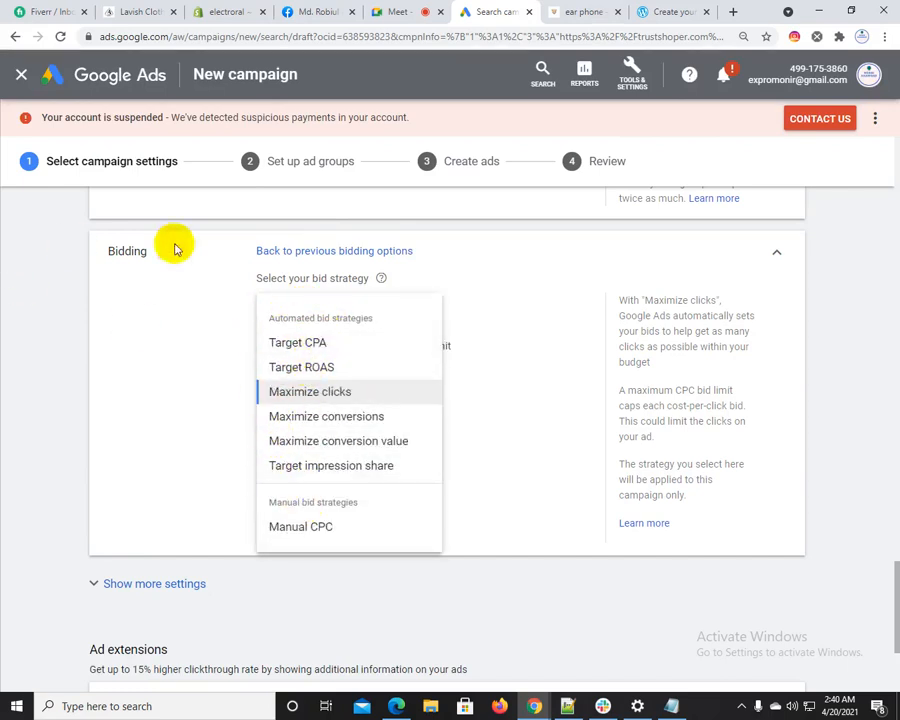
{"action": "left_click", "coordinate": [318, 248]}
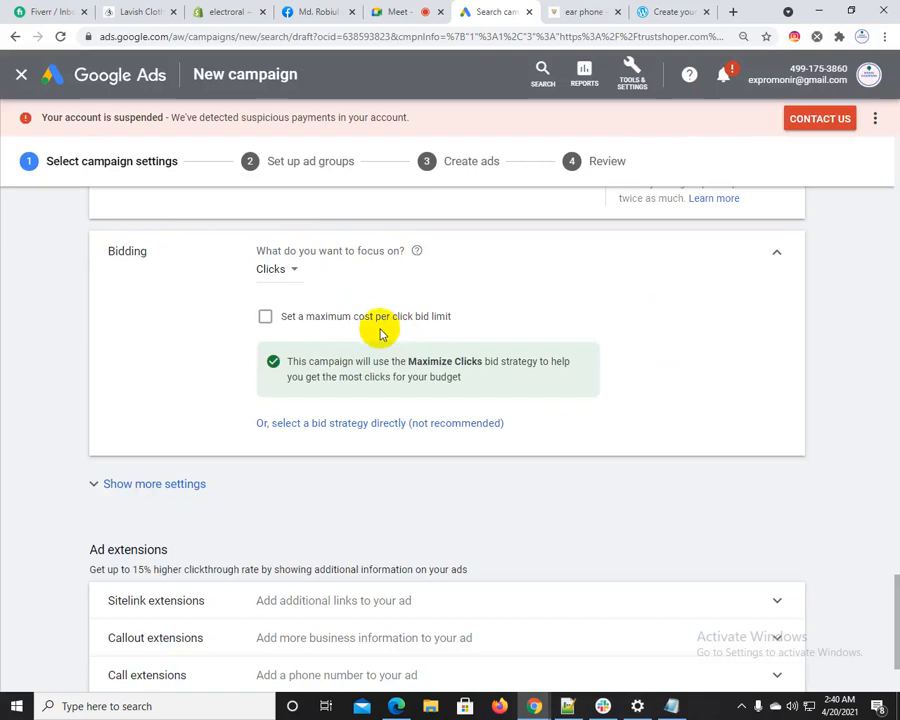
{"action": "left_click", "coordinate": [272, 268]}
{"action": "left_click", "coordinate": [328, 389]}
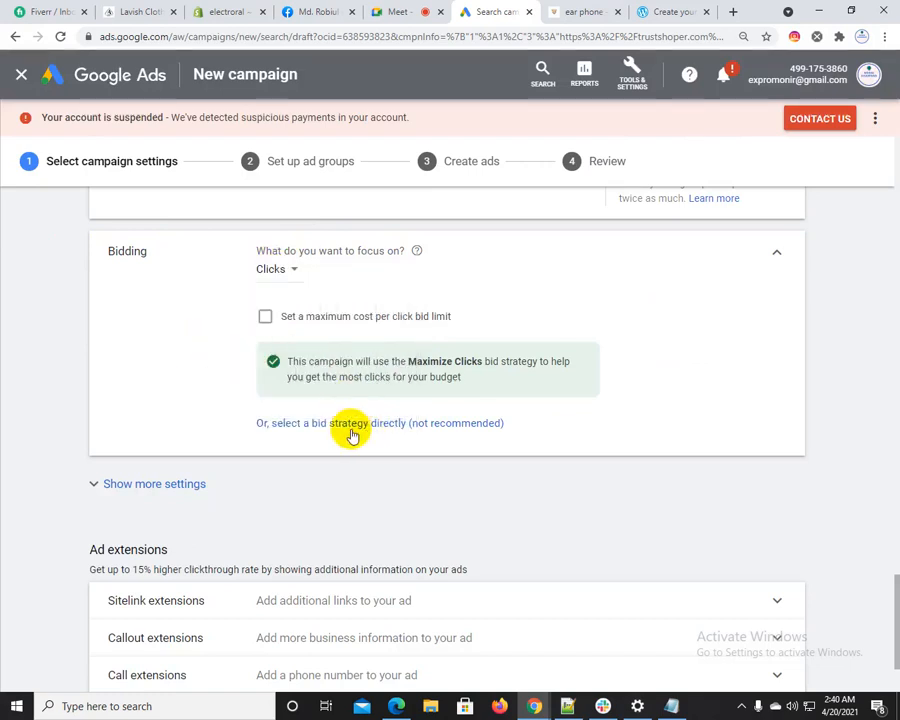
Switch to direct bid strategy selection and choose Target CPA as the campaign's bid strategy
{"action": "left_click", "coordinate": [366, 424]}
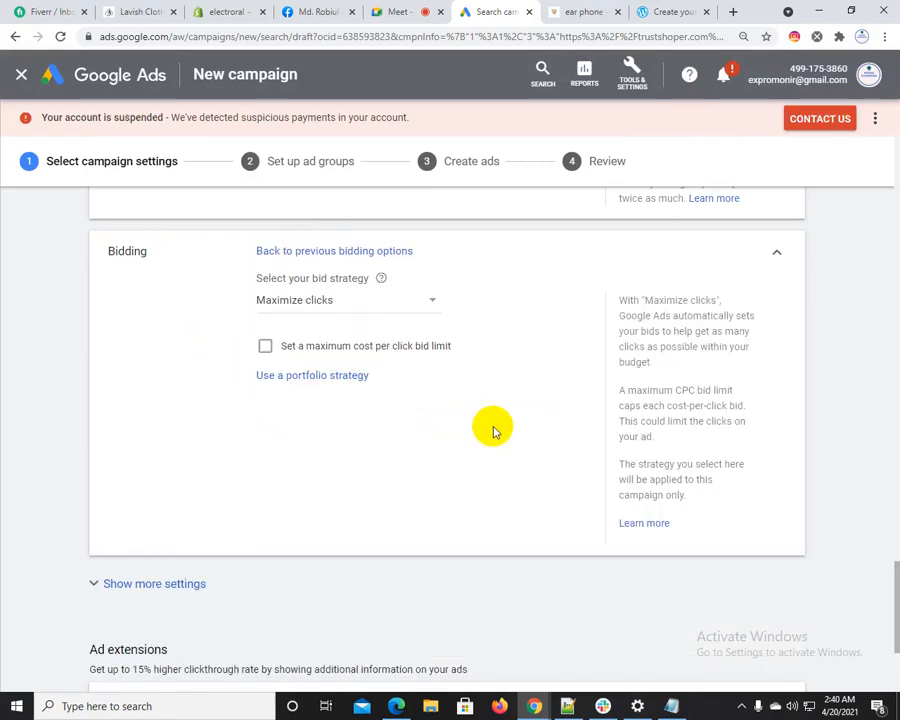
{"action": "left_click", "coordinate": [362, 302]}
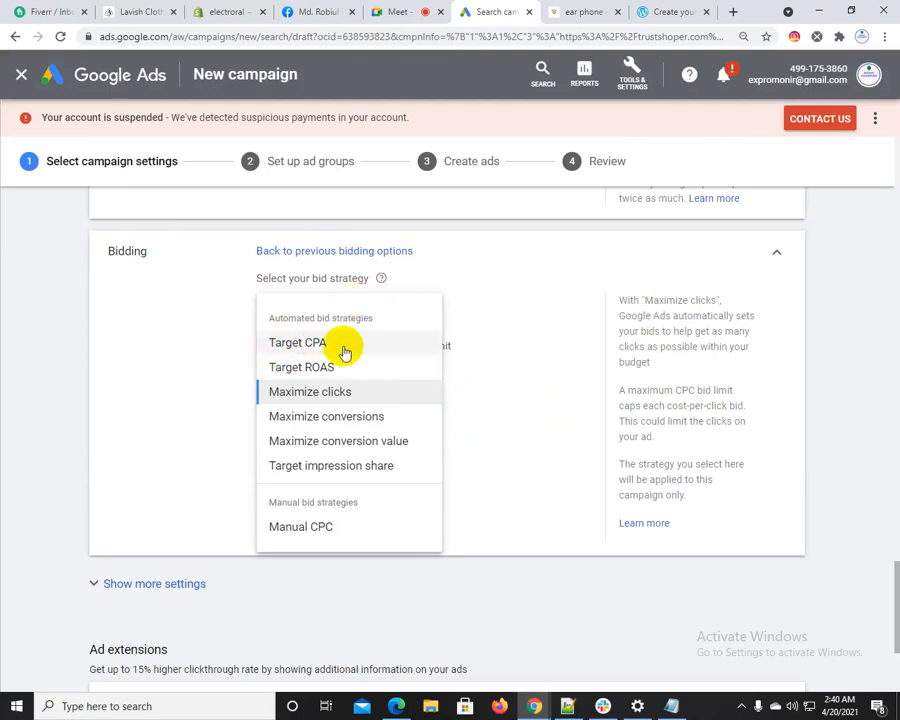
{"action": "left_click", "coordinate": [344, 350]}
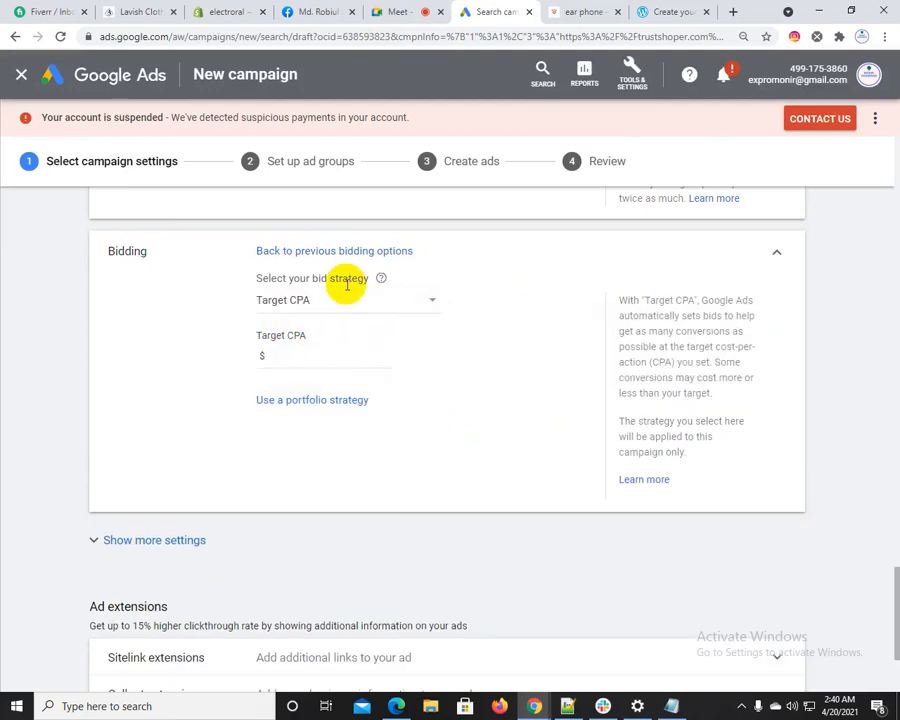
{"action": "scroll", "coordinate": [344, 285], "scroll_direction": "up", "scroll_amount": 10}
{"action": "scroll", "coordinate": [274, 377], "scroll_direction": "down", "scroll_amount": 9}
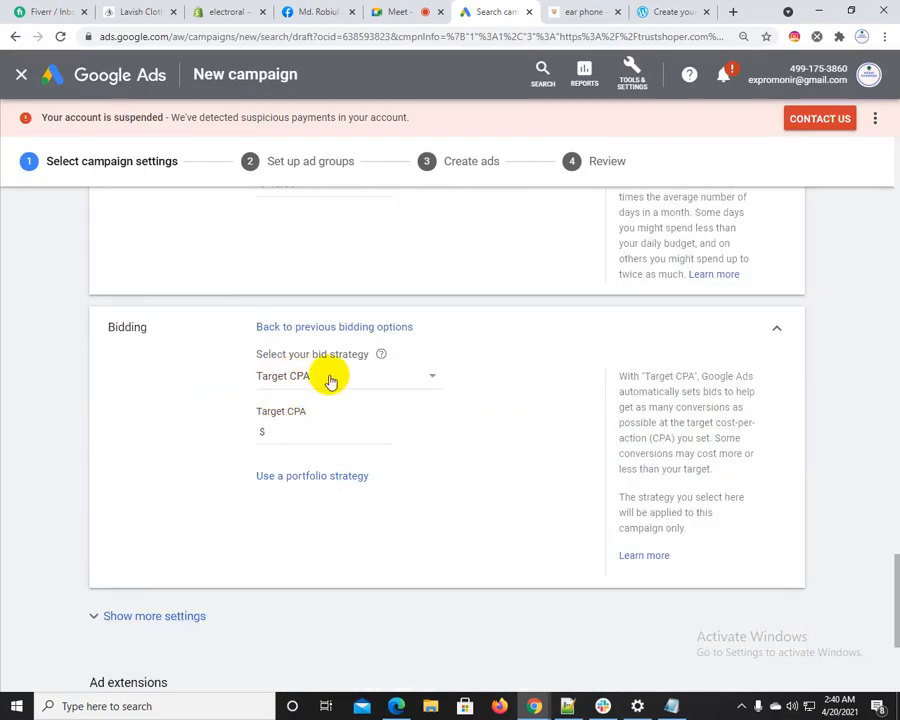
Enter a Target CPA amount of $5.00 for the campaign, and clear the amount again
{"action": "left_click", "coordinate": [280, 431]}
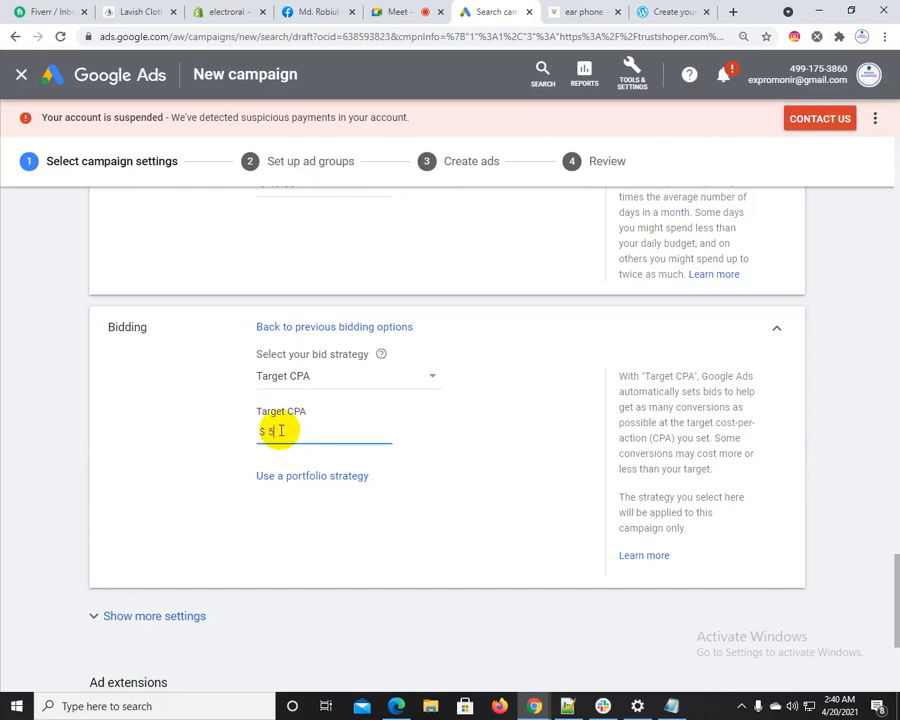
{"action": "left_click", "coordinate": [217, 464]}
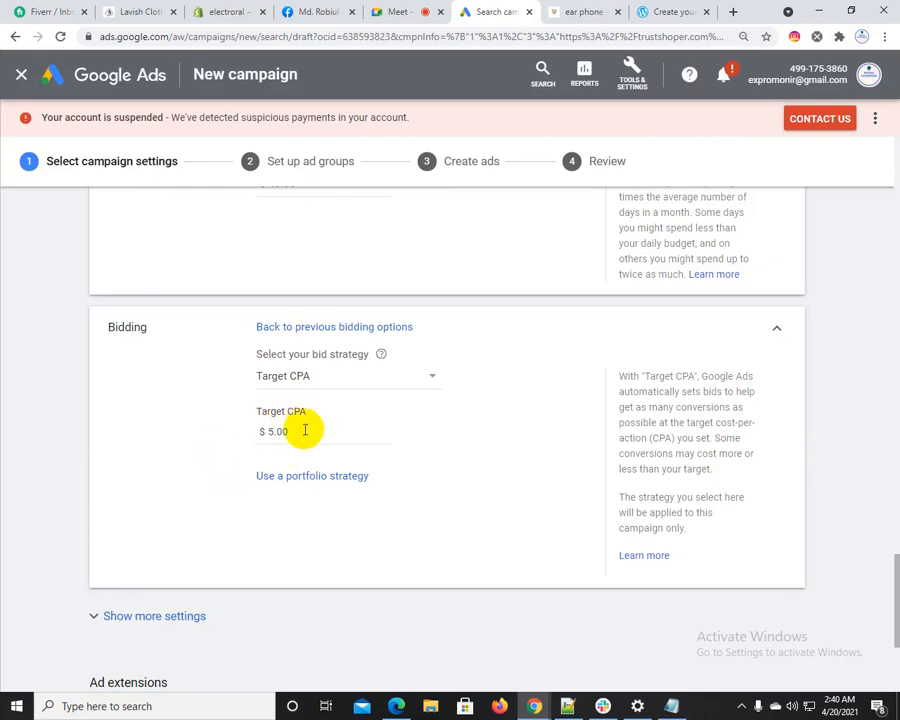
{"action": "left_click_drag", "start_coordinate": [305, 430], "coordinate": [265, 430]}
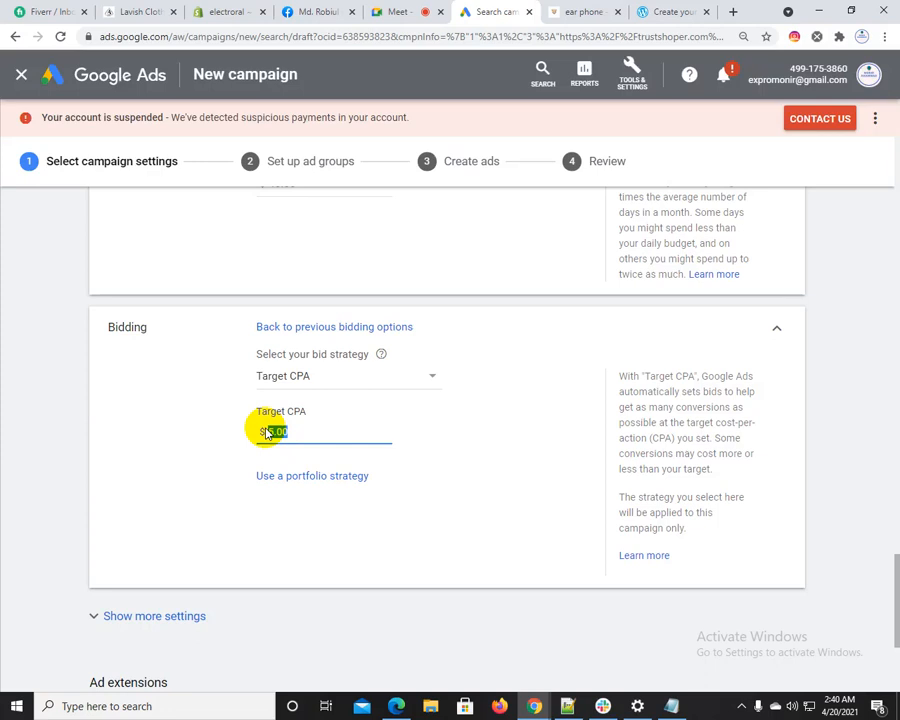
{"action": "key", "text": "BackSpace"}
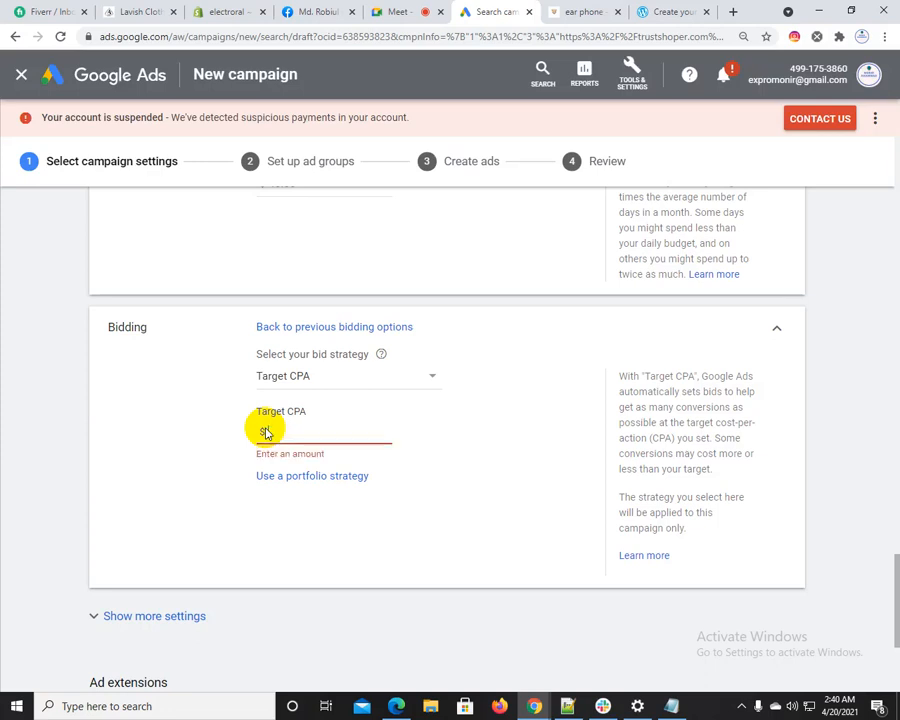
Change the campaign's bid strategy to Target ROAS and set the target to 500%
{"action": "left_click", "coordinate": [326, 378]}
{"action": "left_click", "coordinate": [400, 439]}
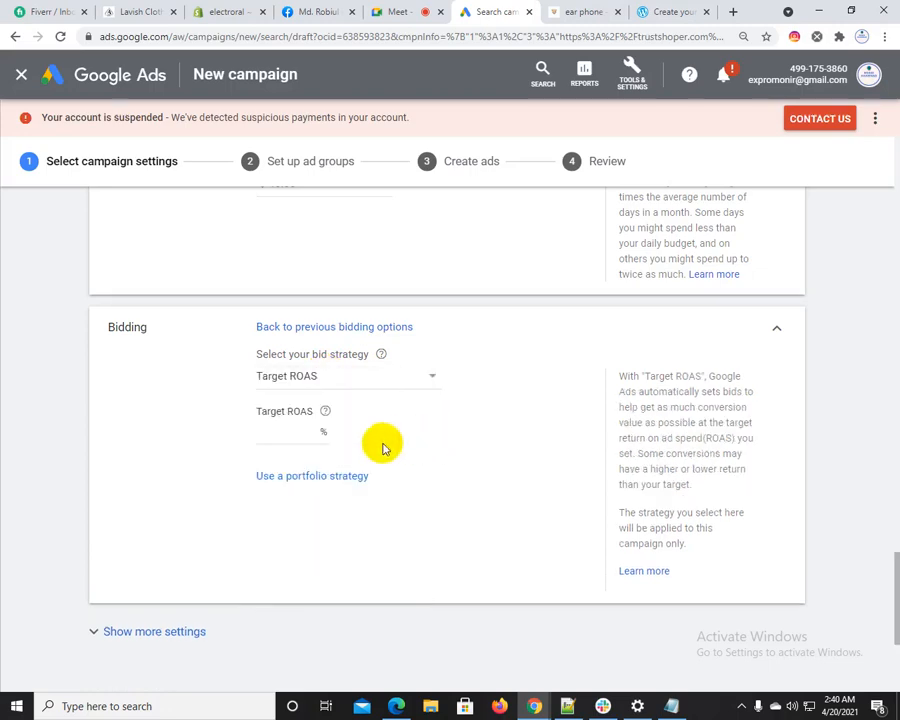
{"action": "scroll", "coordinate": [305, 383], "scroll_direction": "up", "scroll_amount": 5}
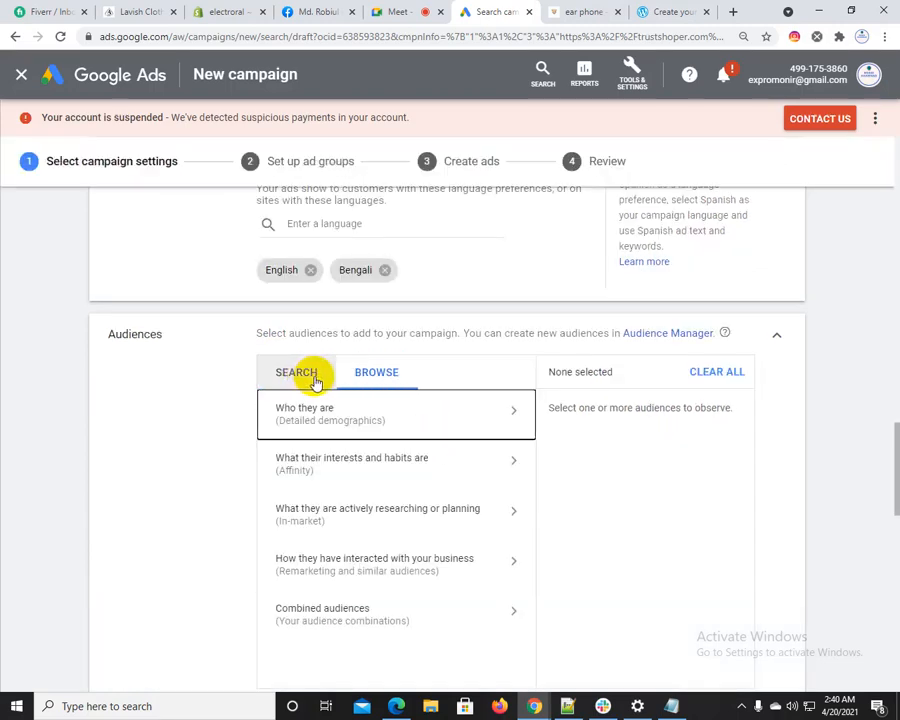
{"action": "scroll", "coordinate": [270, 530], "scroll_direction": "down", "scroll_amount": 9}
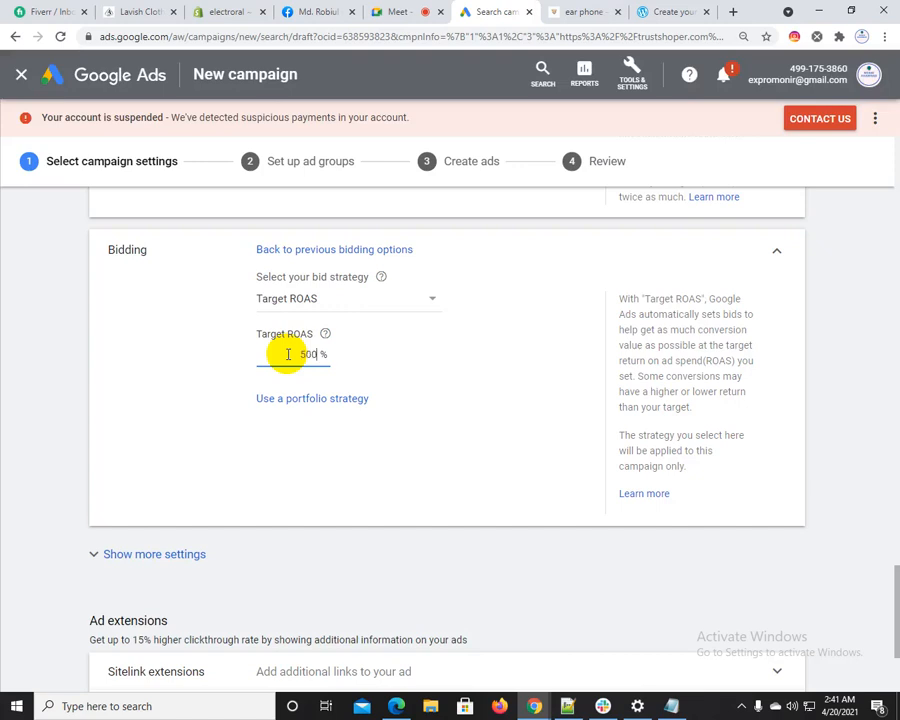
{"action": "left_click", "coordinate": [207, 415]}
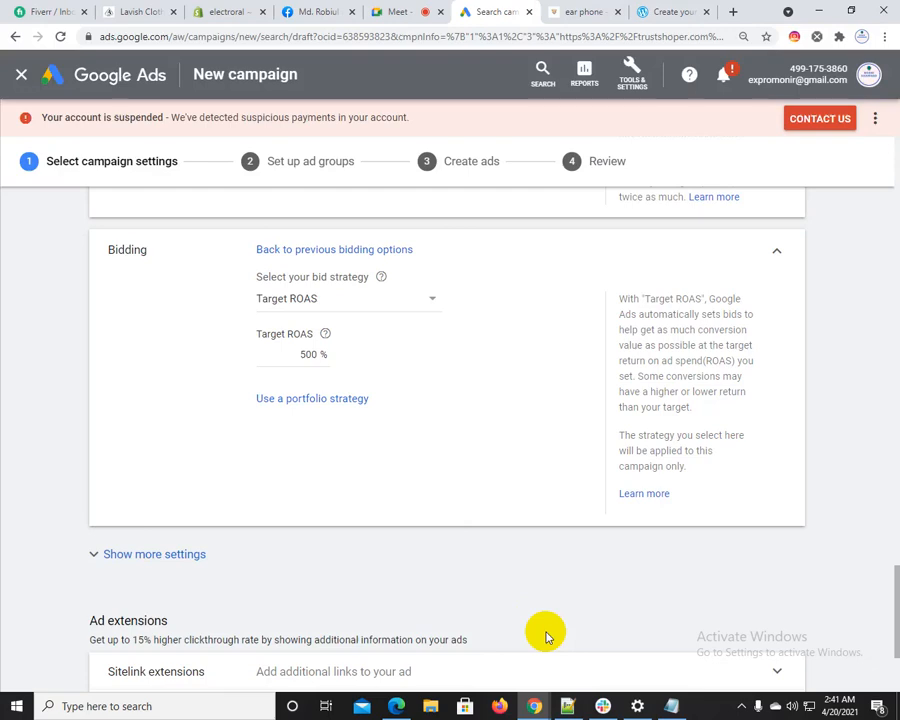
Switch to the Notepad++ notes, add the calculation "500*5 = 2500" below the ad types list, and return to the campaign draft
{"action": "left_click", "coordinate": [567, 706]}
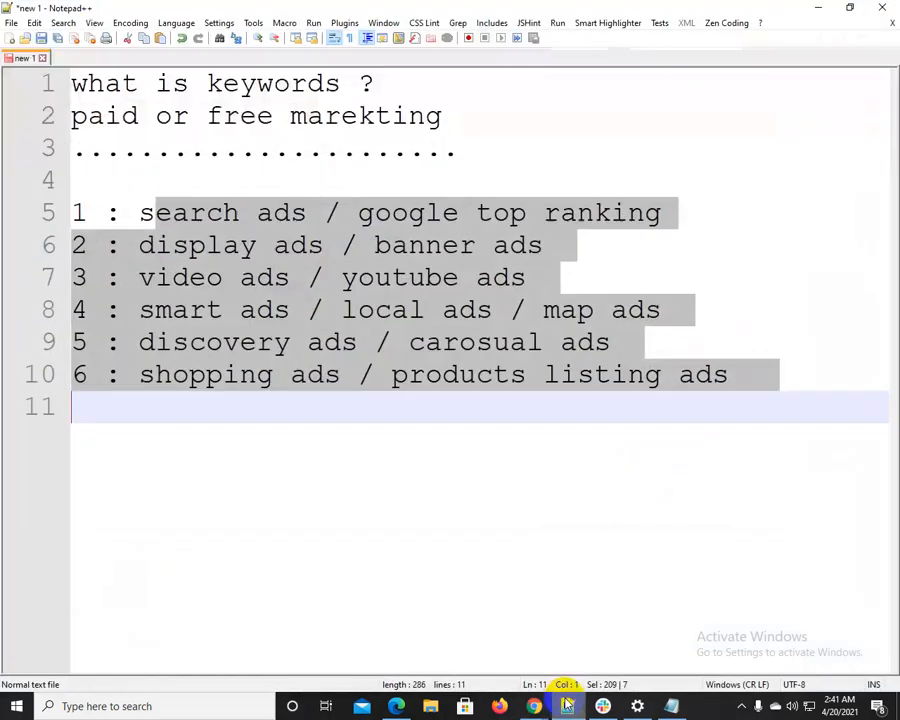
{"action": "left_click", "coordinate": [802, 376]}
{"action": "key", "text": "Return"}
{"action": "key", "text": "Return"}
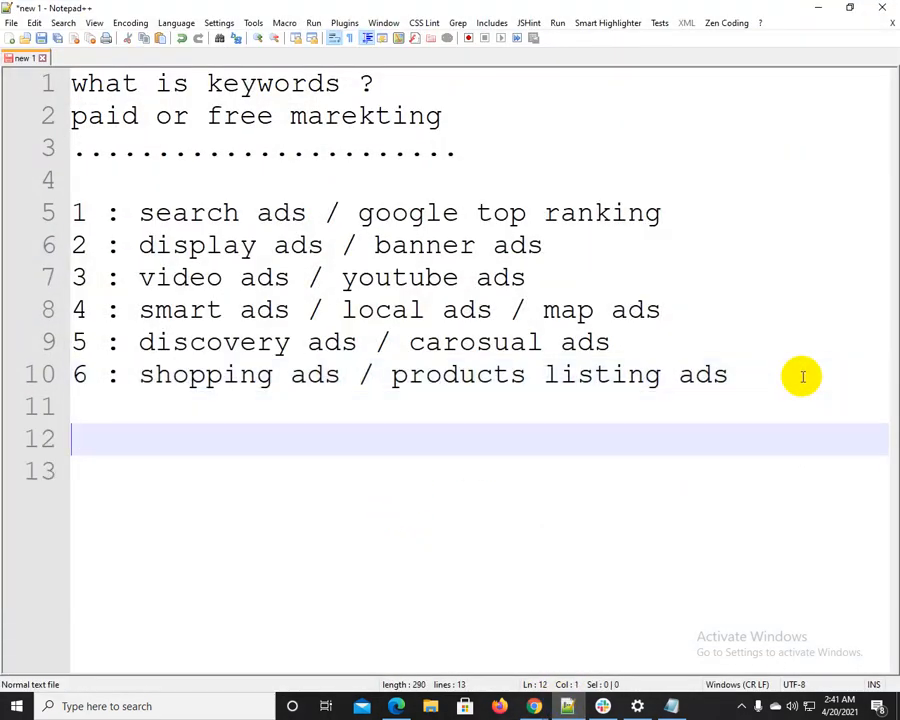
{"action": "type", "text": "500*5 = 25"}
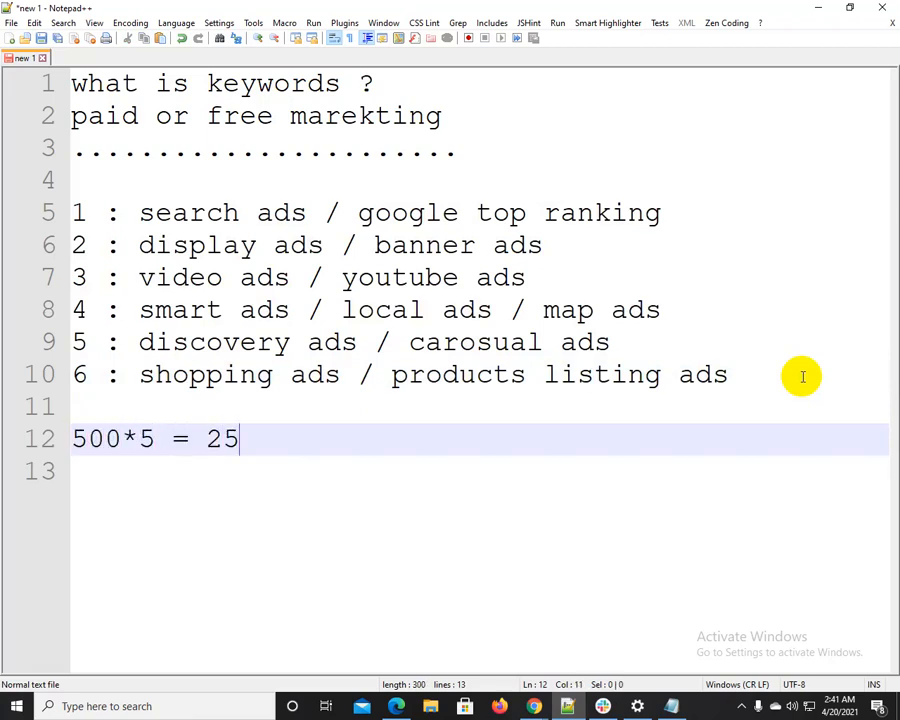
{"action": "type", "text": "00"}
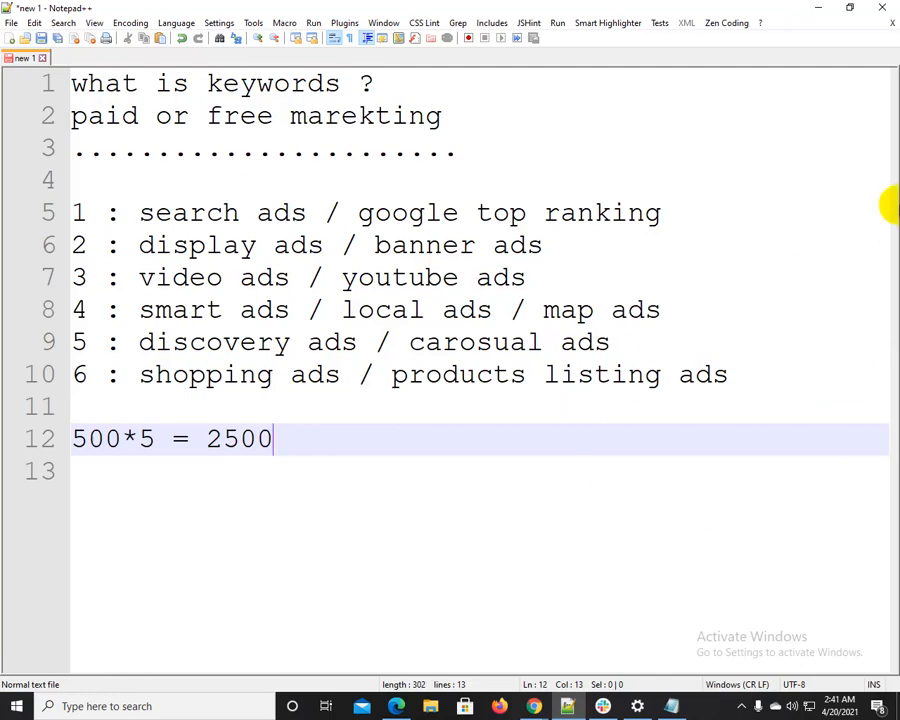
{"action": "left_click", "coordinate": [818, 8]}
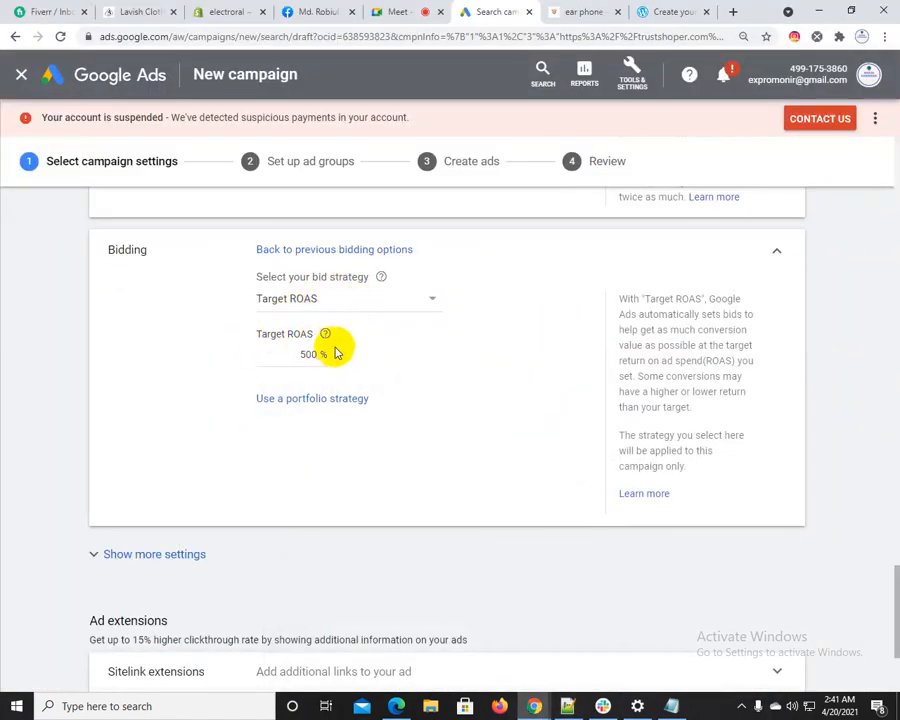
Set the campaign's Target ROAS to 300%
{"action": "left_click", "coordinate": [303, 354]}
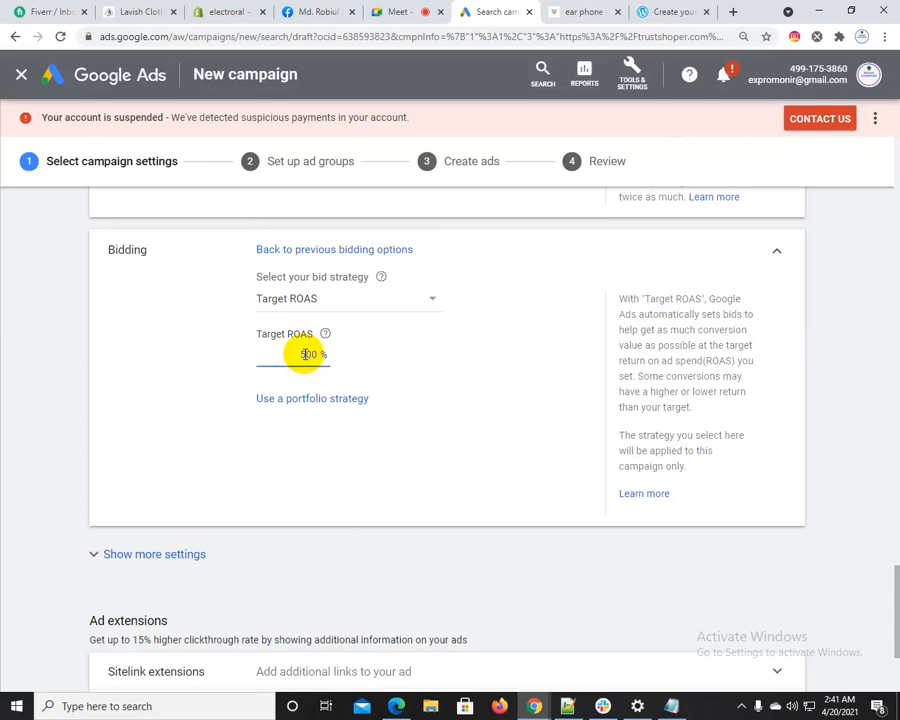
{"action": "key", "text": "BackSpace"}
{"action": "key", "text": "BackSpace"}
{"action": "key", "text": "BackSpace"}
{"action": "type", "text": "300"}
{"action": "left_click", "coordinate": [172, 392]}
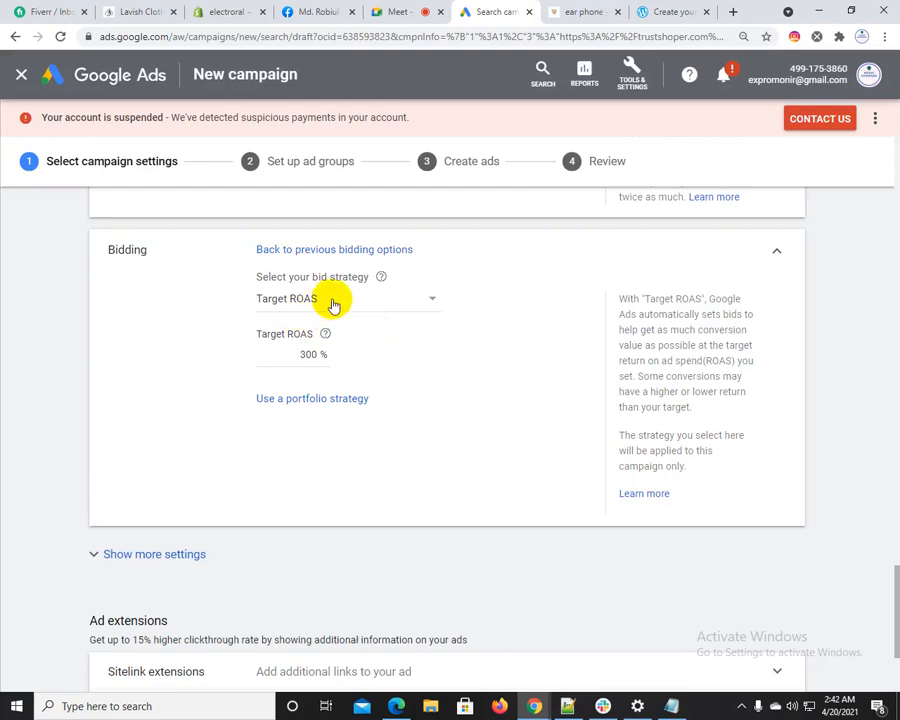
Look through the available bid strategies and their descriptions, keeping Target ROAS selected
{"action": "left_click", "coordinate": [332, 302]}
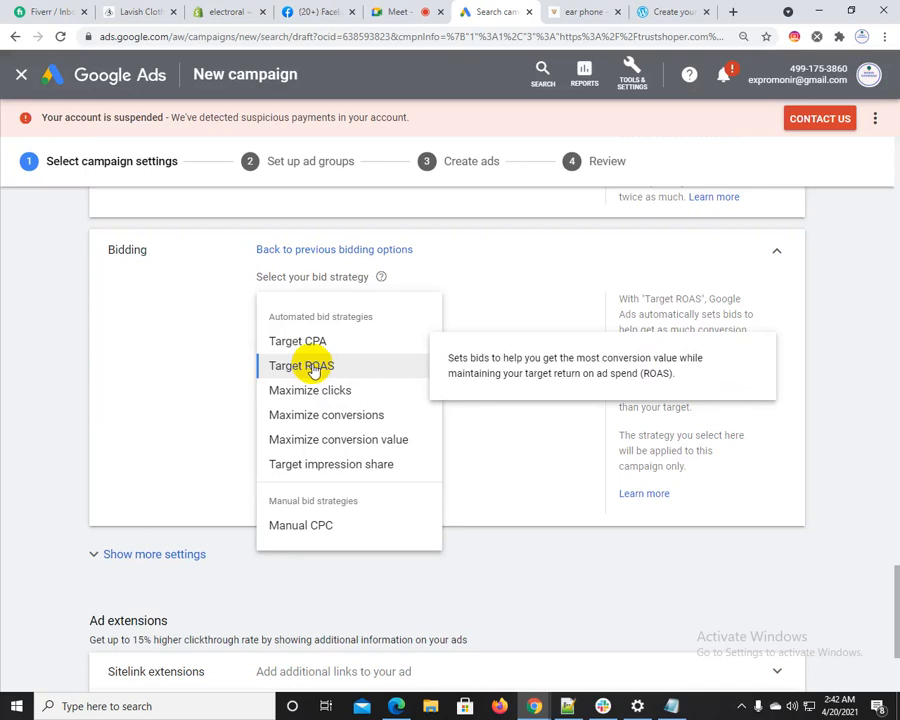
{"action": "left_click", "coordinate": [313, 367]}
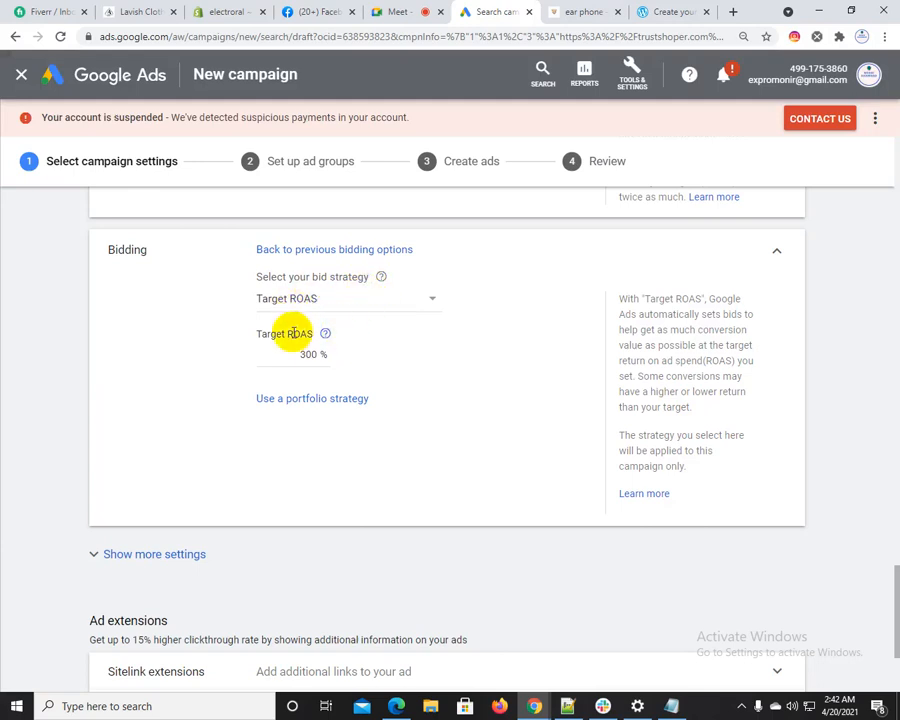
{"action": "left_click", "coordinate": [333, 303]}
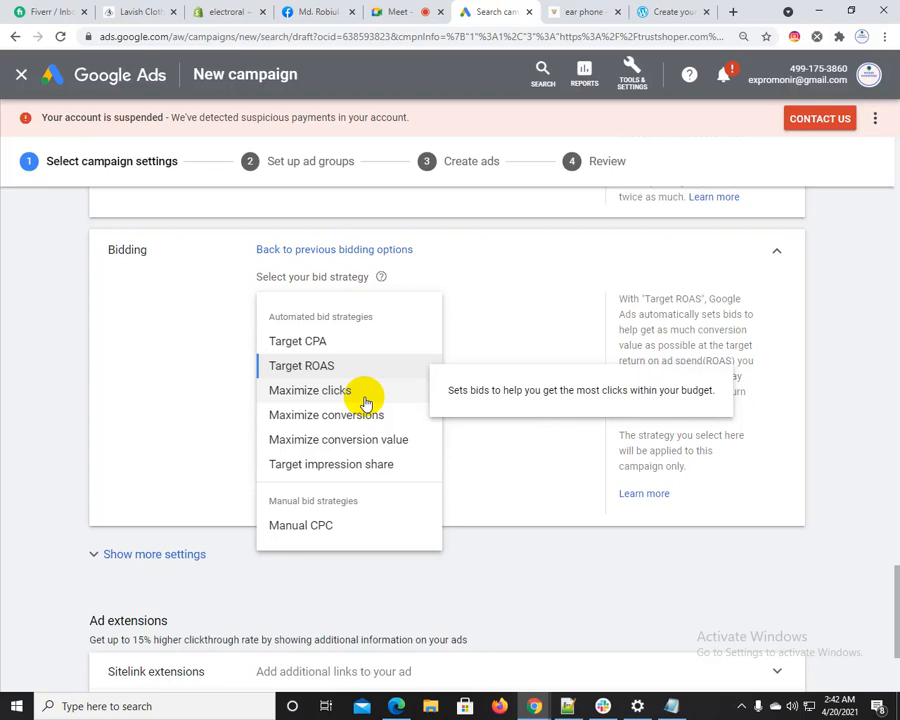
{"action": "left_click", "coordinate": [151, 388]}
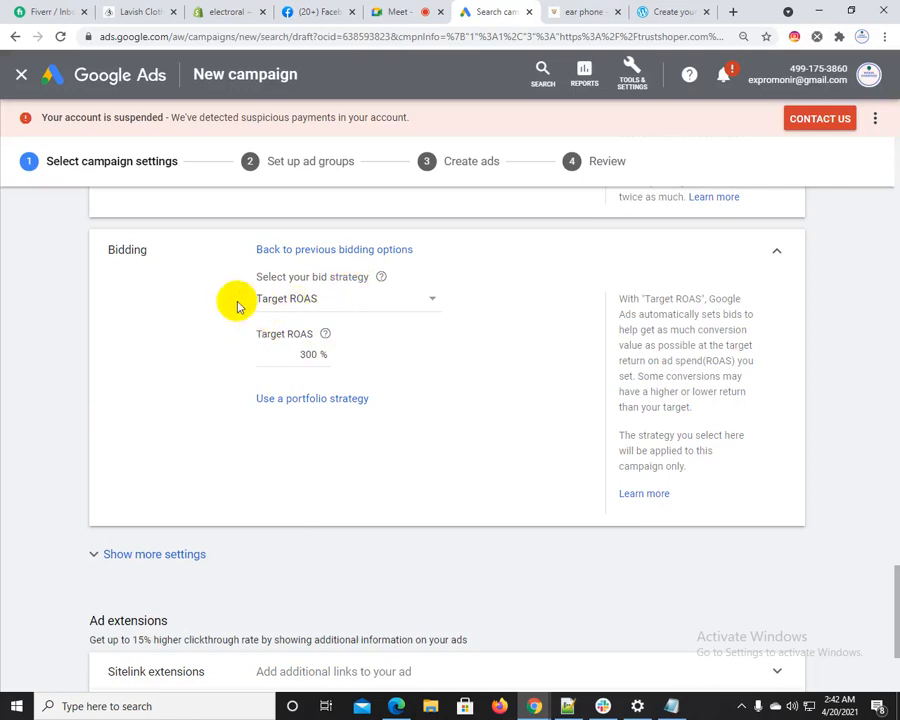
Change the campaign's bid strategy to Maximize clicks
{"action": "left_click", "coordinate": [312, 299]}
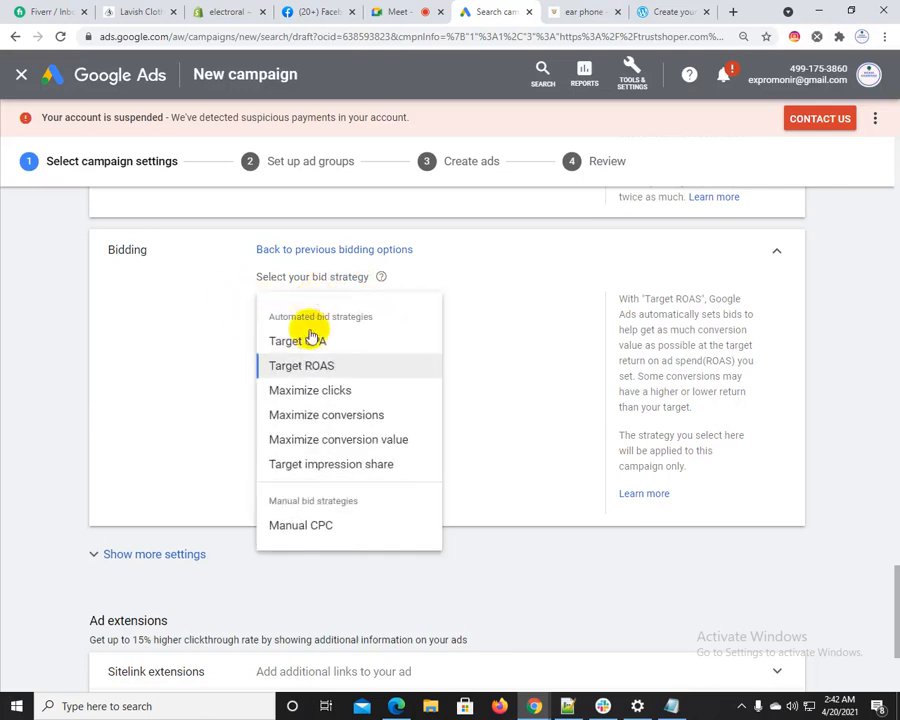
{"action": "left_click", "coordinate": [297, 395]}
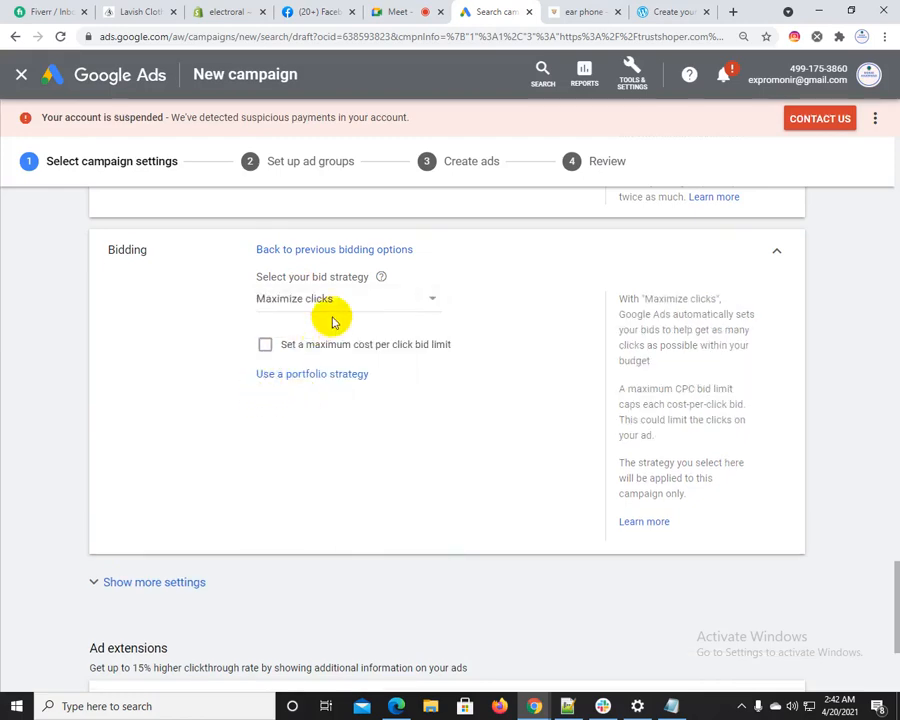
{"action": "scroll", "coordinate": [320, 320], "scroll_direction": "down", "scroll_amount": 5}
{"action": "scroll", "coordinate": [247, 396], "scroll_direction": "down", "scroll_amount": 8}
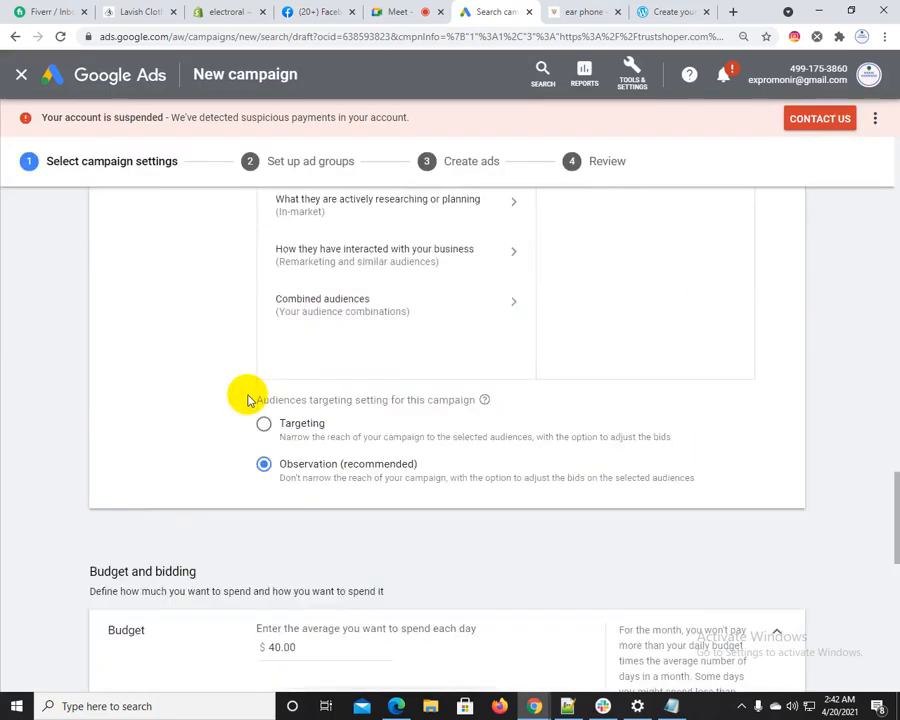
{"action": "scroll", "coordinate": [249, 400], "scroll_direction": "down", "scroll_amount": 2}
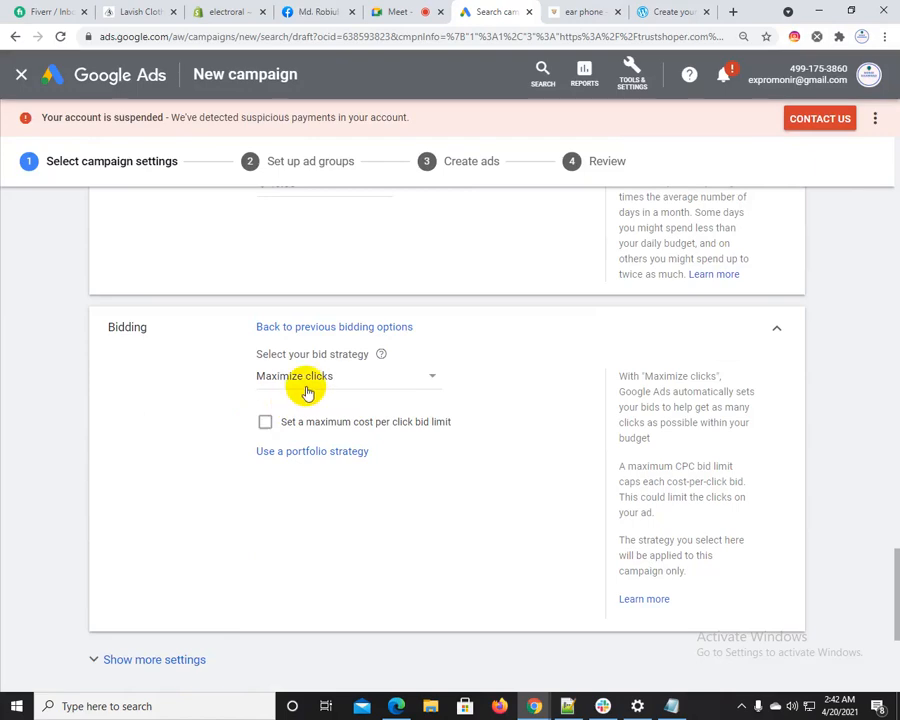
Go back from the WordPress.com page to the "wordpress" Google results, and return to the campaign draft
{"action": "left_click", "coordinate": [684, 9]}
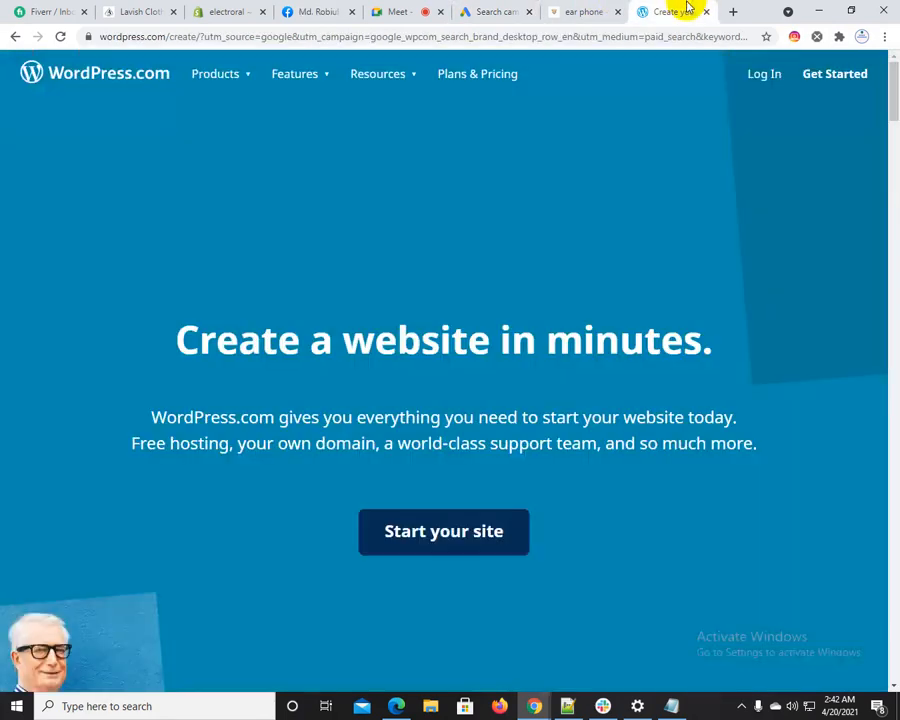
{"action": "left_click", "coordinate": [13, 35]}
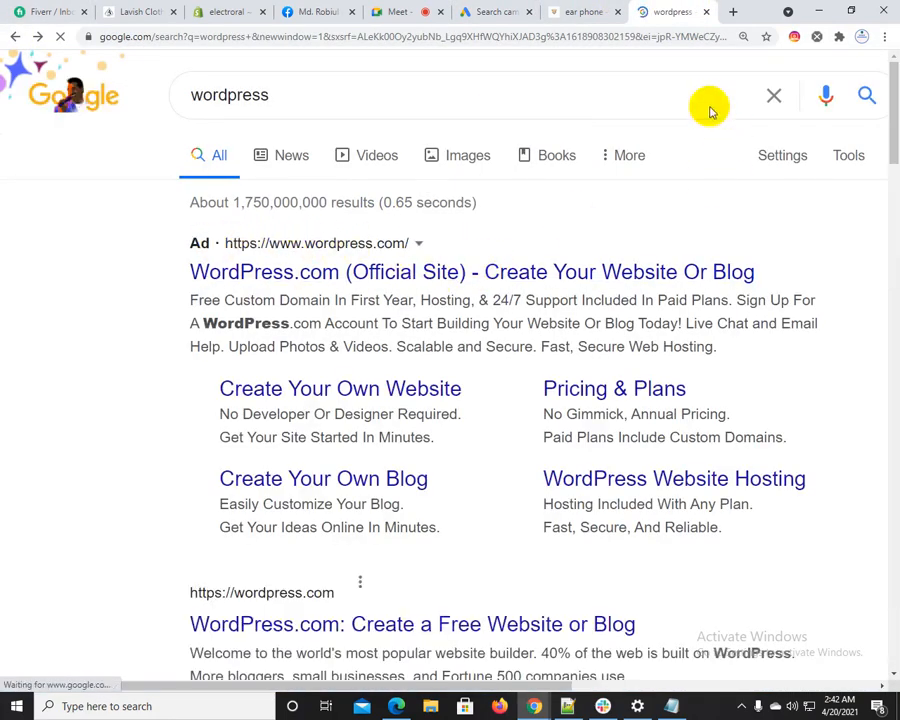
{"action": "left_click", "coordinate": [484, 9]}
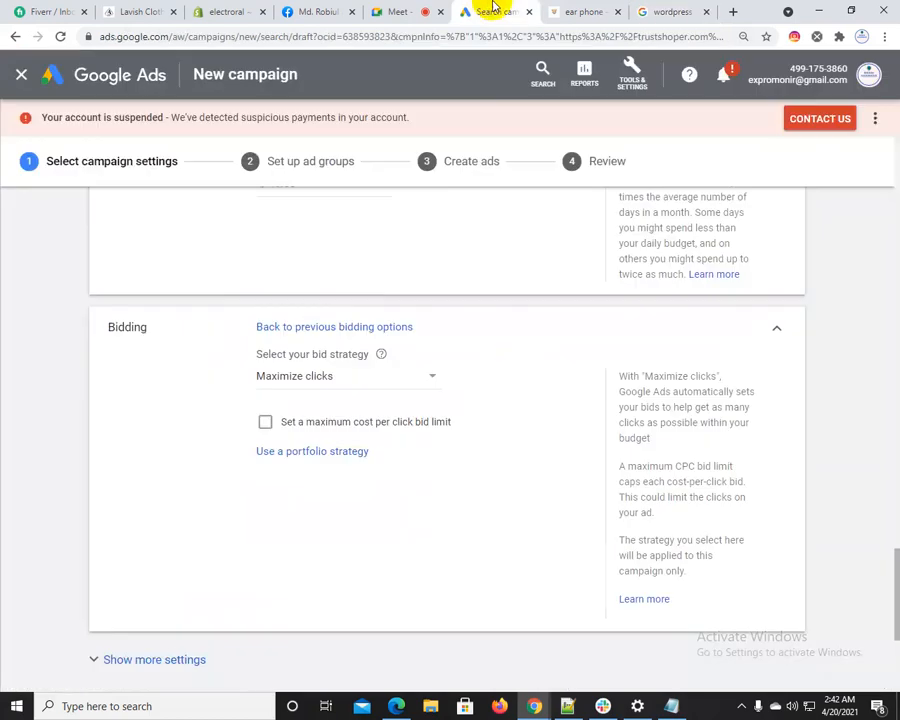
Enable a maximum cost per click bid limit for Maximize clicks and set it to $1.00
{"action": "left_click", "coordinate": [266, 422]}
{"action": "left_click", "coordinate": [290, 468]}
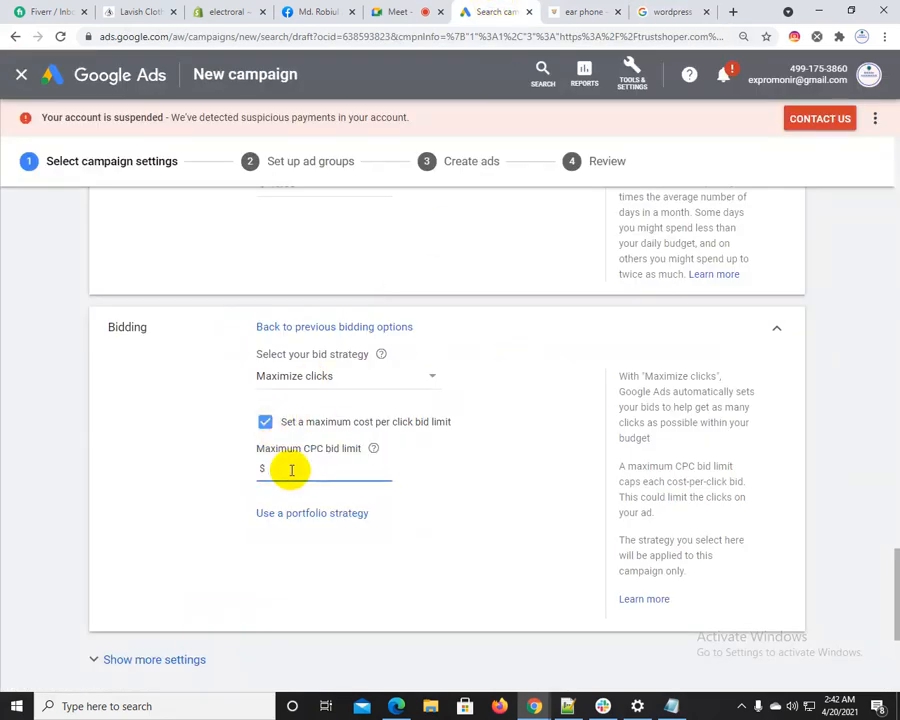
{"action": "left_click", "coordinate": [124, 524]}
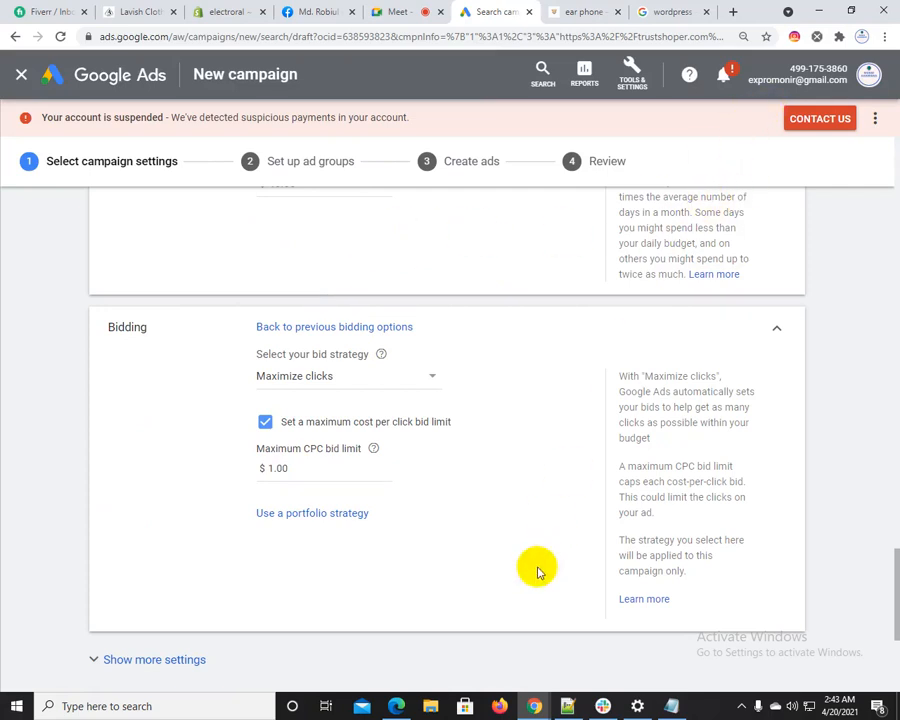
{"action": "mouse_move", "coordinate": [373, 452]}
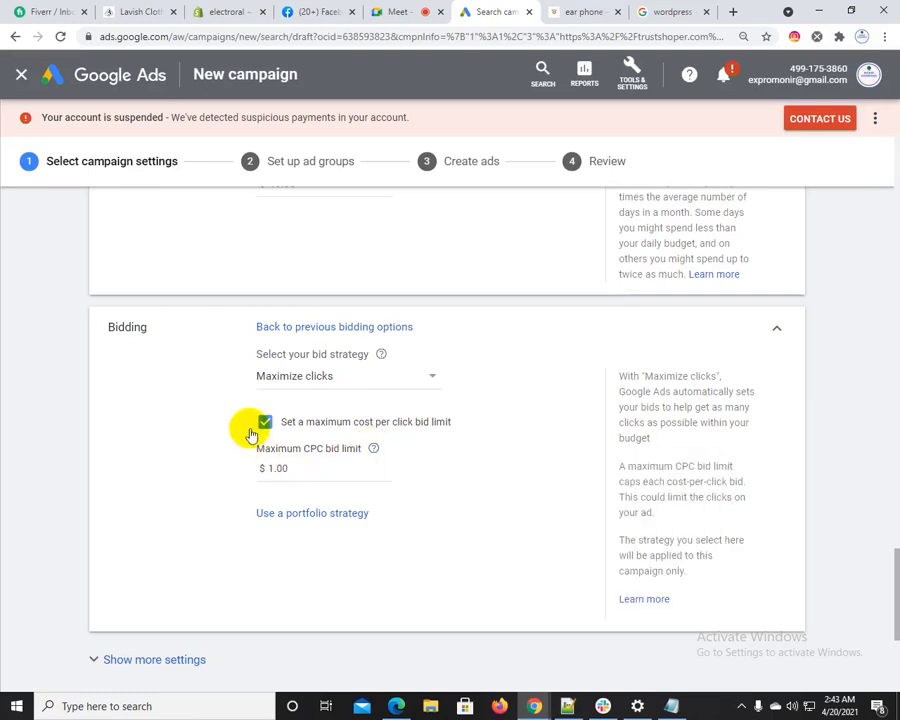
Enlarge the page and change the campaign's bid strategy to Maximize conversions
{"action": "left_click", "coordinate": [311, 375]}
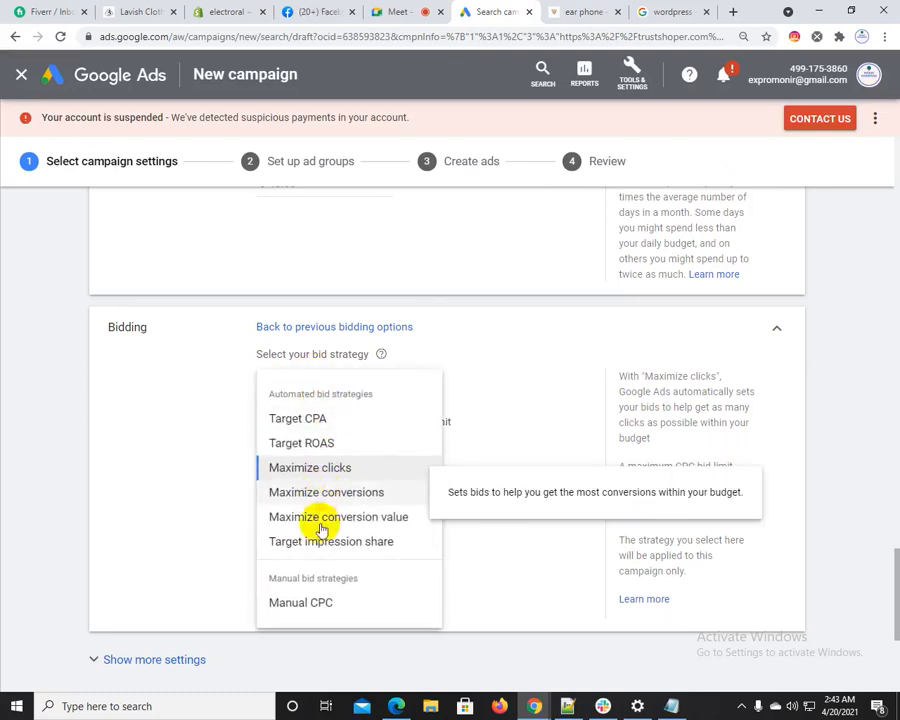
{"action": "key", "text": "ctrl+plus"}
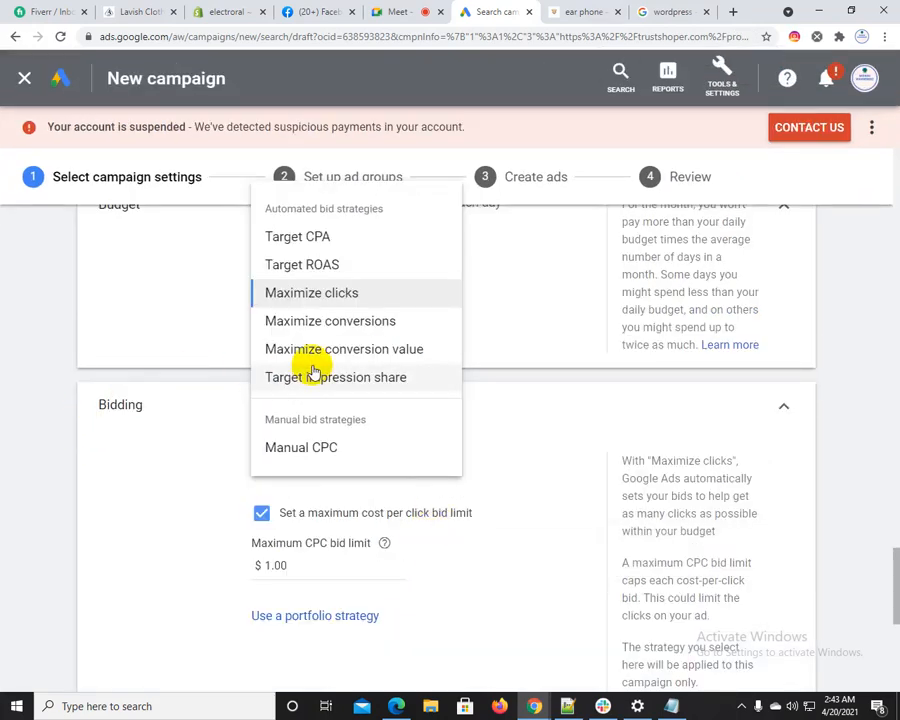
{"action": "left_click", "coordinate": [290, 321]}
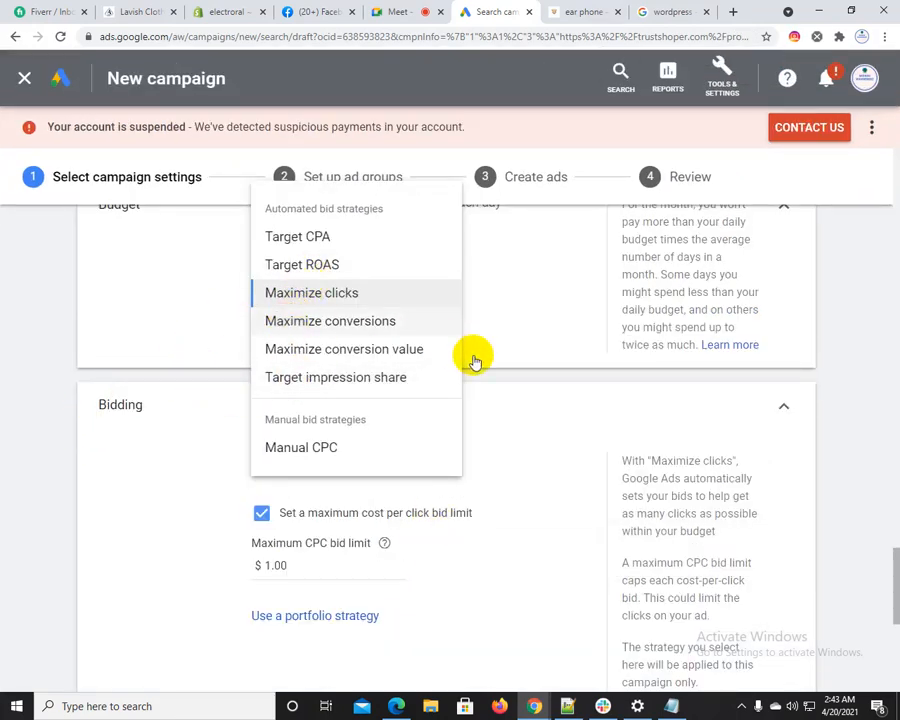
{"action": "scroll", "coordinate": [321, 460], "scroll_direction": "down", "scroll_amount": 5}
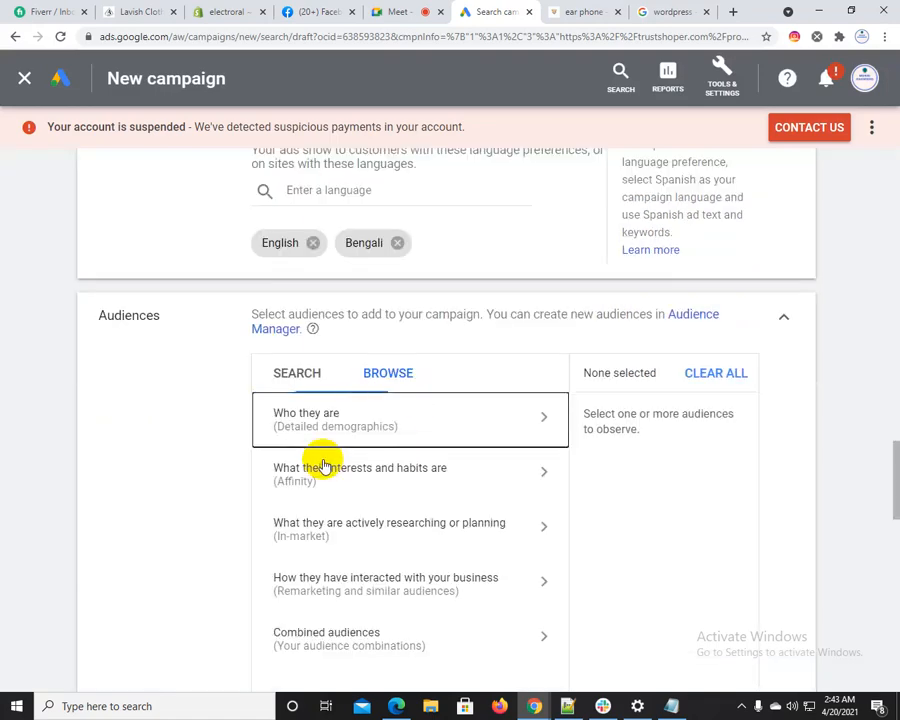
{"action": "left_click", "coordinate": [261, 466]}
{"action": "scroll", "coordinate": [142, 507], "scroll_direction": "down", "scroll_amount": 10}
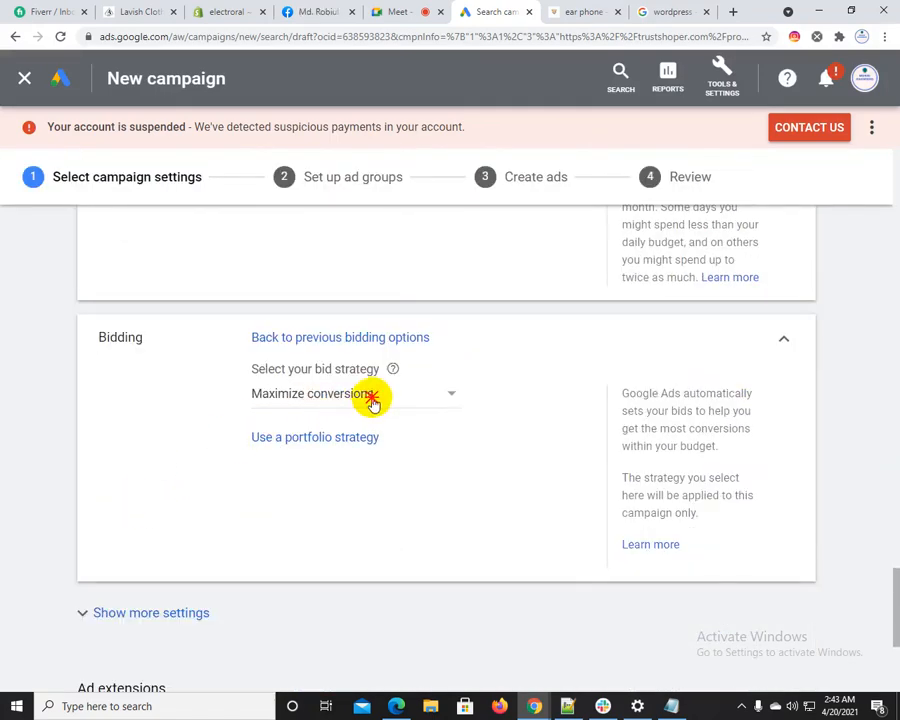
Change the campaign's bid strategy to Manual CPC
{"action": "left_click", "coordinate": [370, 400]}
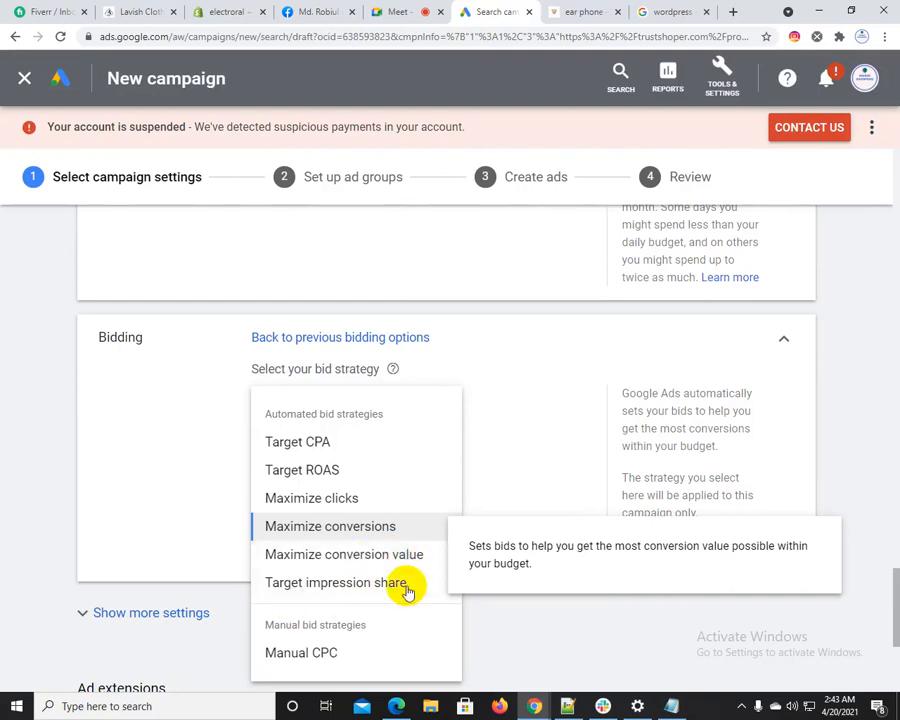
{"action": "left_click", "coordinate": [430, 645]}
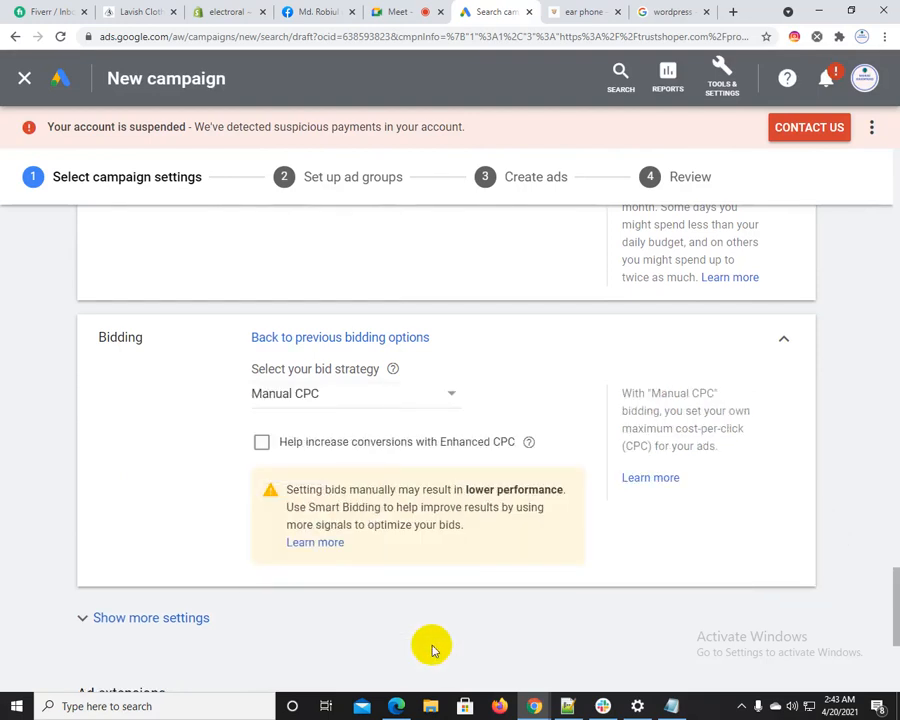
{"action": "scroll", "coordinate": [482, 442], "scroll_direction": "up", "scroll_amount": 5}
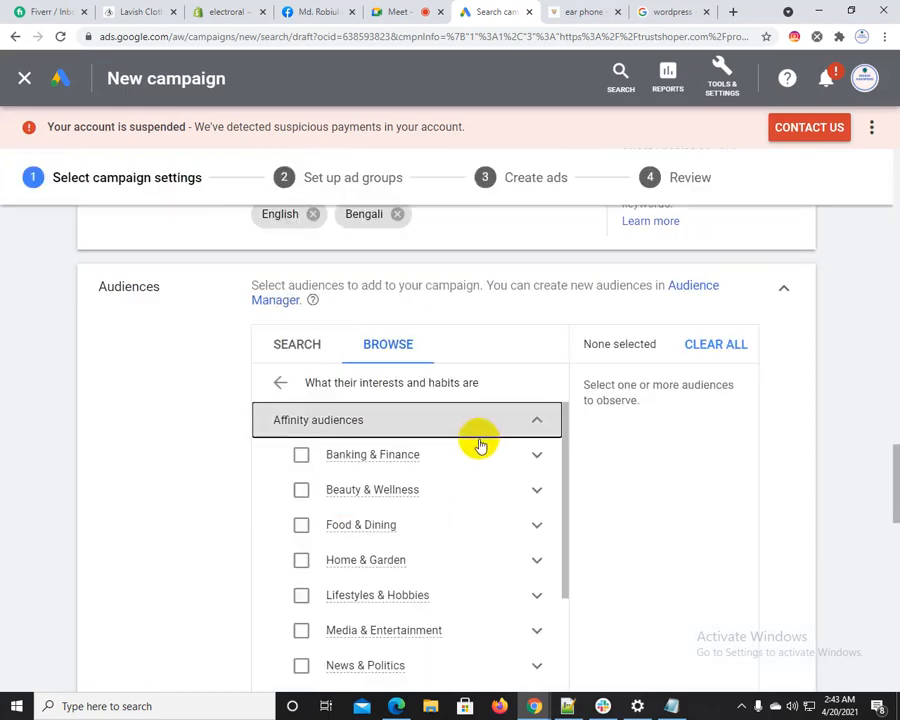
{"action": "scroll", "coordinate": [164, 545], "scroll_direction": "down", "scroll_amount": 5}
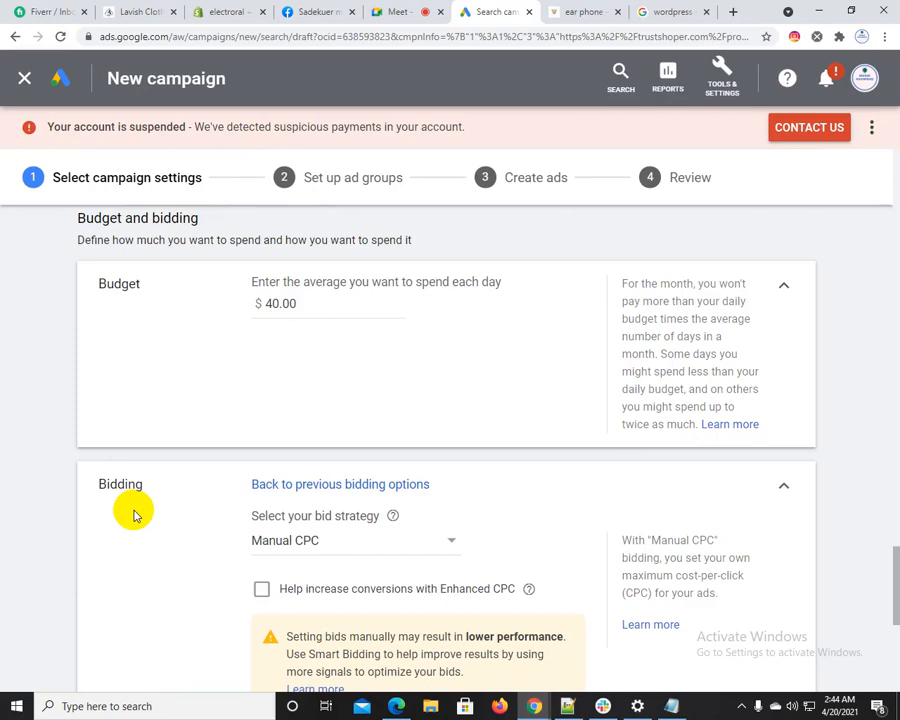
Set the bid strategy to Maximize clicks and return it to Manual CPC
{"action": "left_click", "coordinate": [353, 540]}
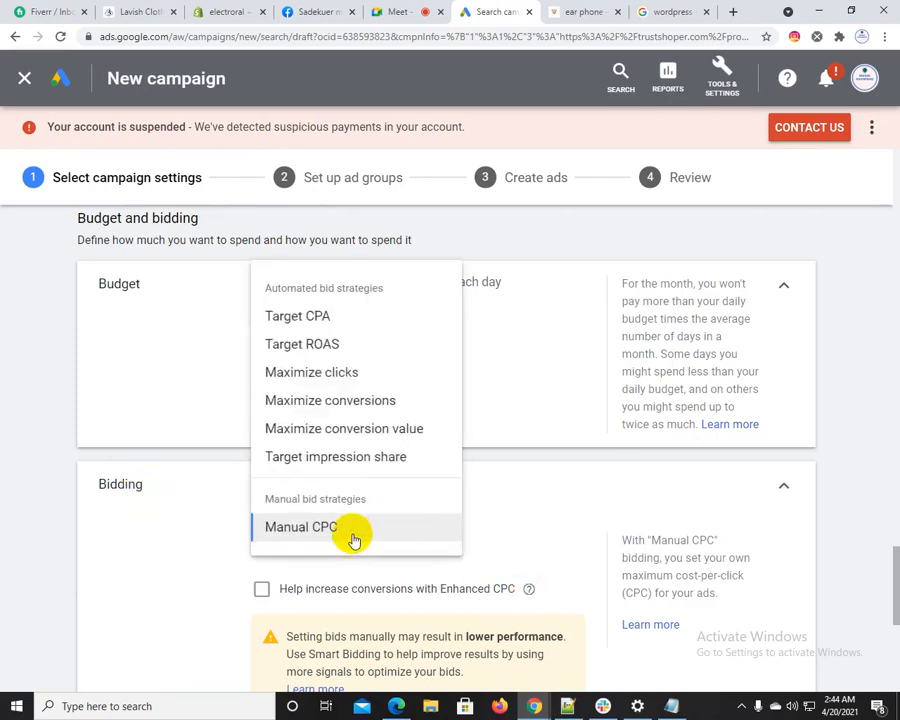
{"action": "left_click", "coordinate": [305, 372]}
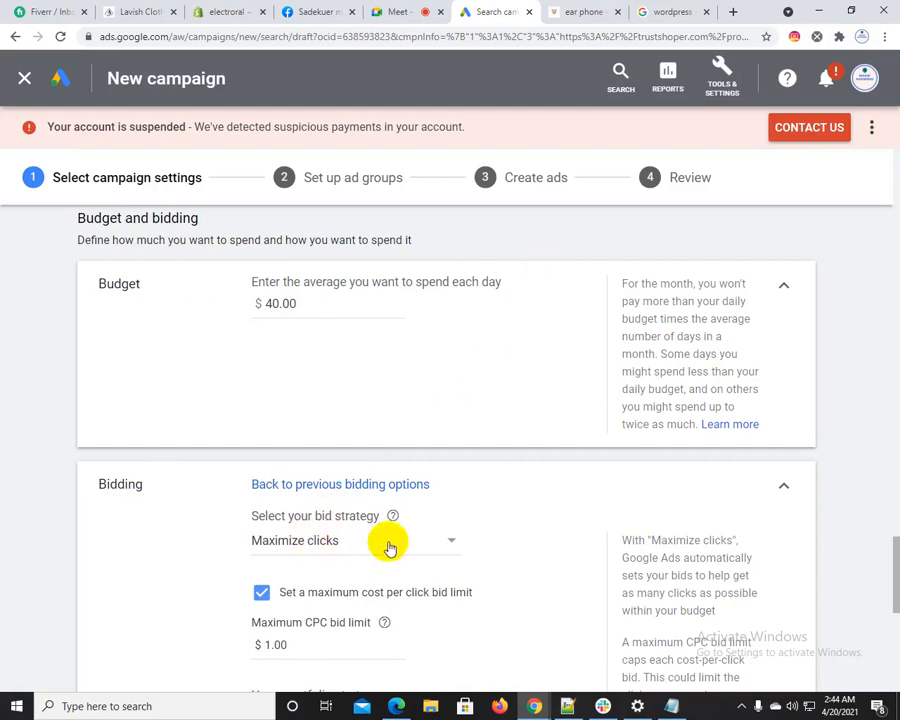
{"action": "left_click", "coordinate": [341, 546]}
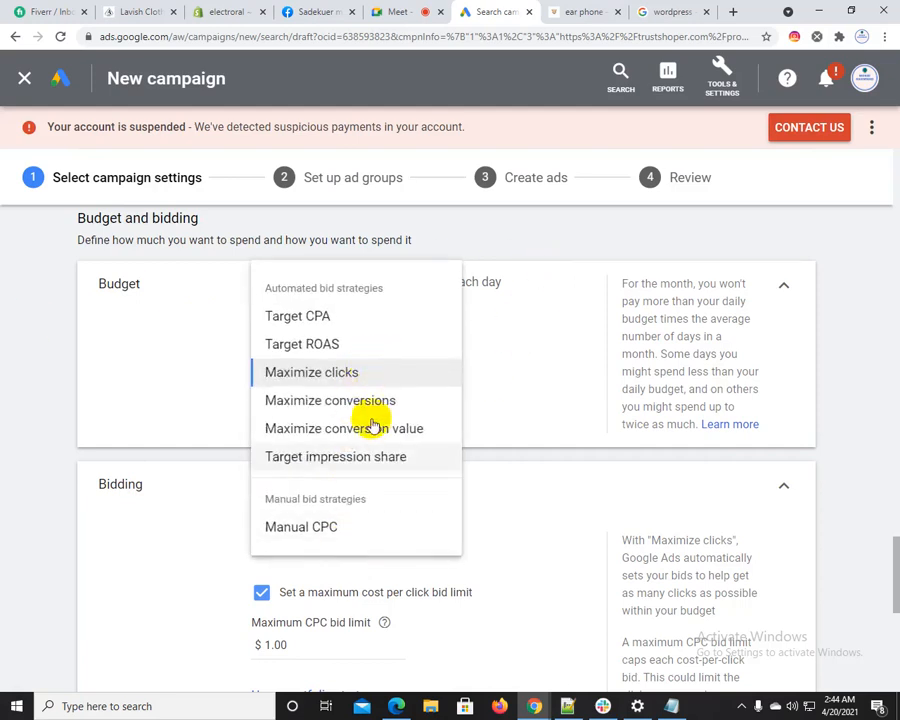
{"action": "left_click", "coordinate": [296, 540]}
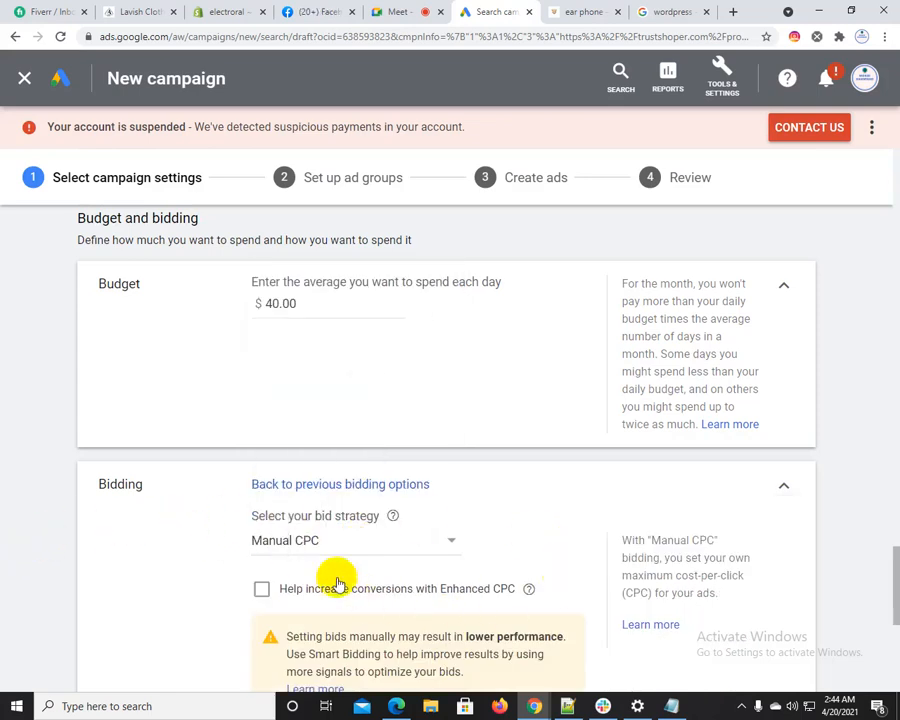
Try Target ROAS as the bid strategy and switch it back to Maximize clicks
{"action": "left_click", "coordinate": [395, 540]}
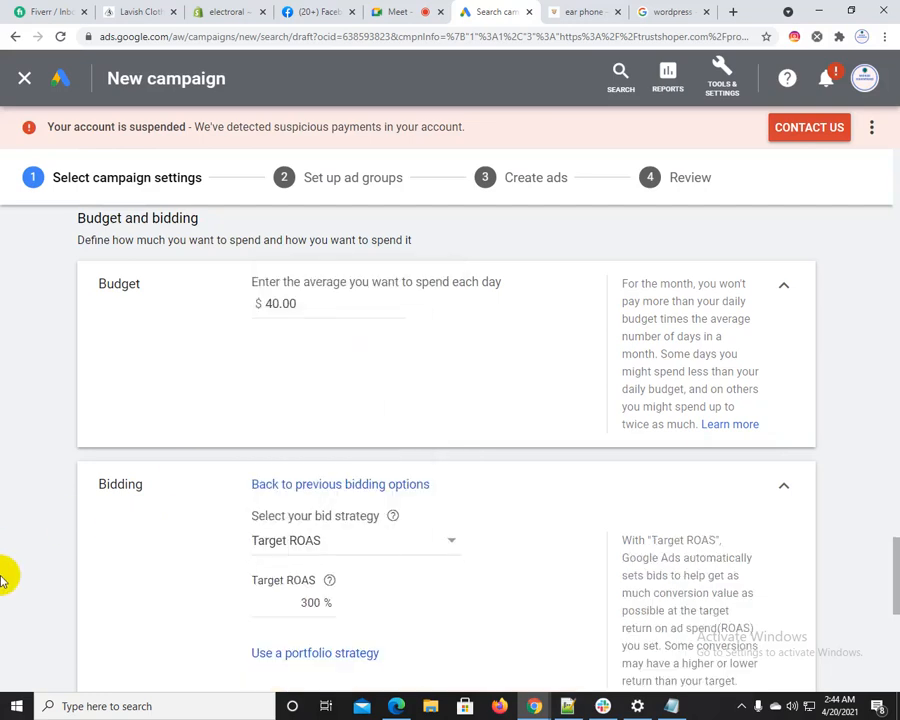
{"action": "left_click", "coordinate": [367, 549]}
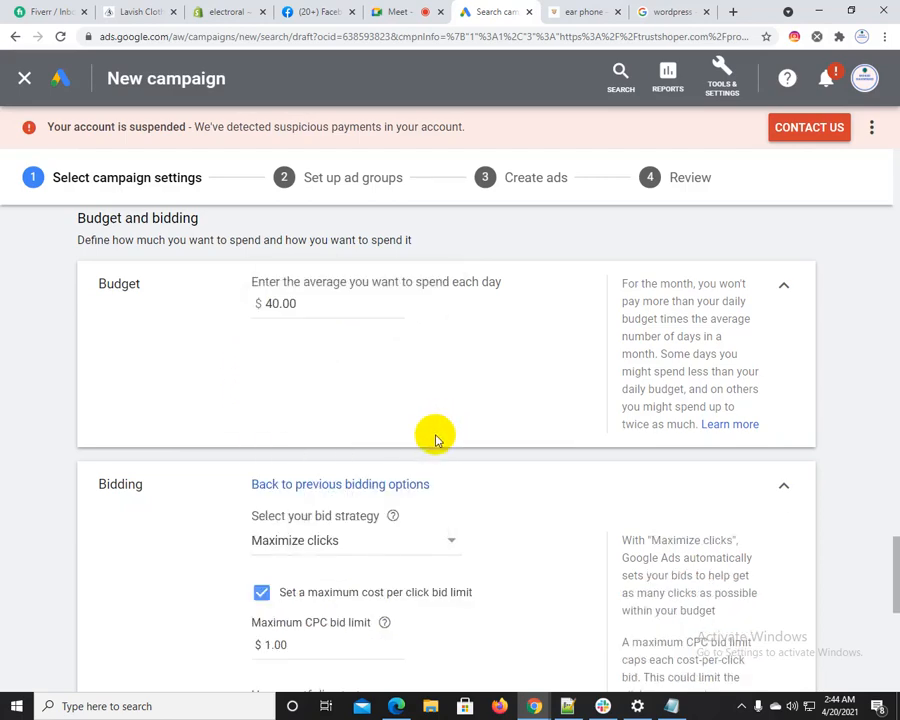
{"action": "scroll", "coordinate": [321, 680], "scroll_direction": "down", "scroll_amount": 3}
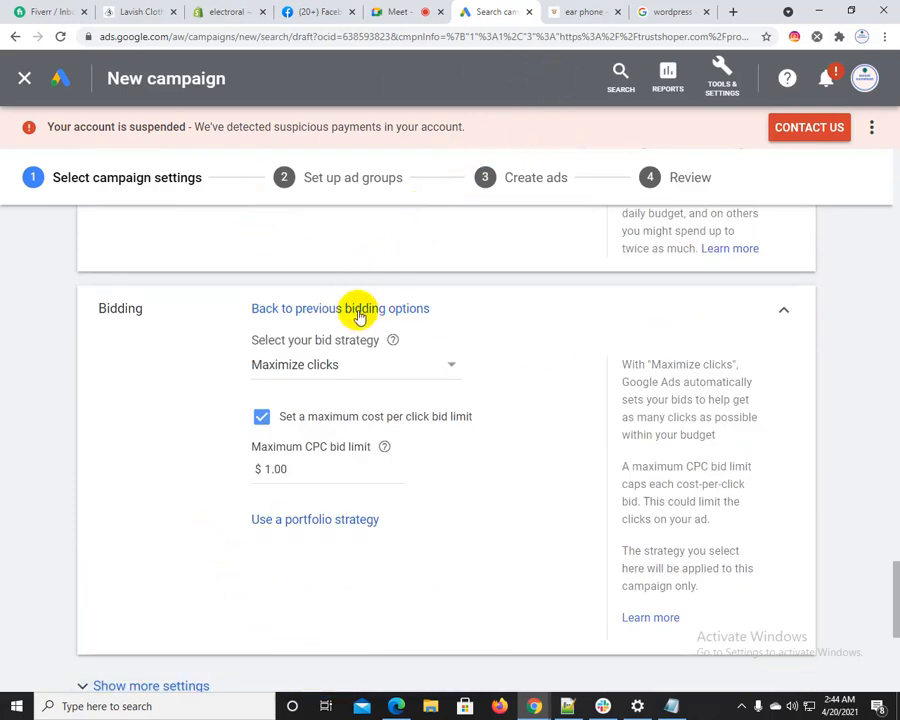
{"action": "left_click_drag", "start_coordinate": [401, 115], "coordinate": [584, 124]}
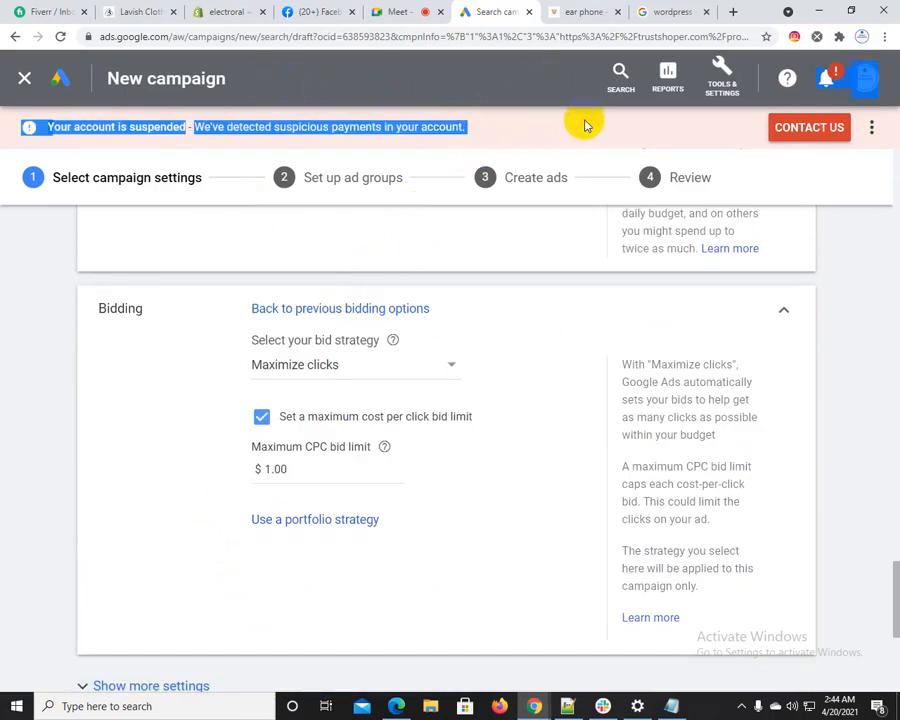
{"action": "left_click", "coordinate": [142, 377]}
Select Manual CPC as the bid strategy and replace it with Target ROAS
{"action": "left_click", "coordinate": [287, 368]}
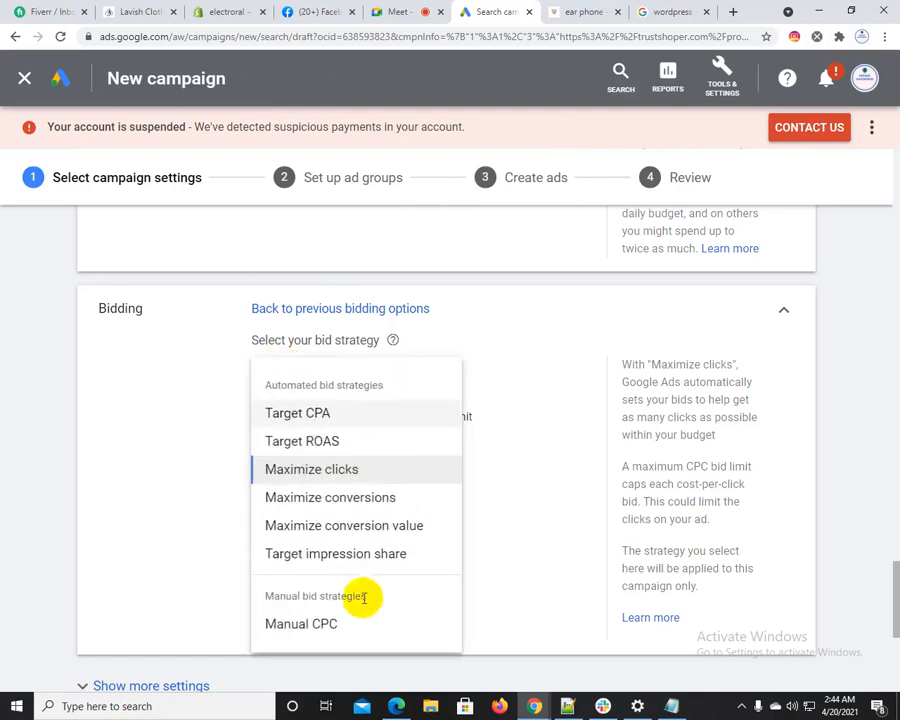
{"action": "left_click", "coordinate": [458, 628]}
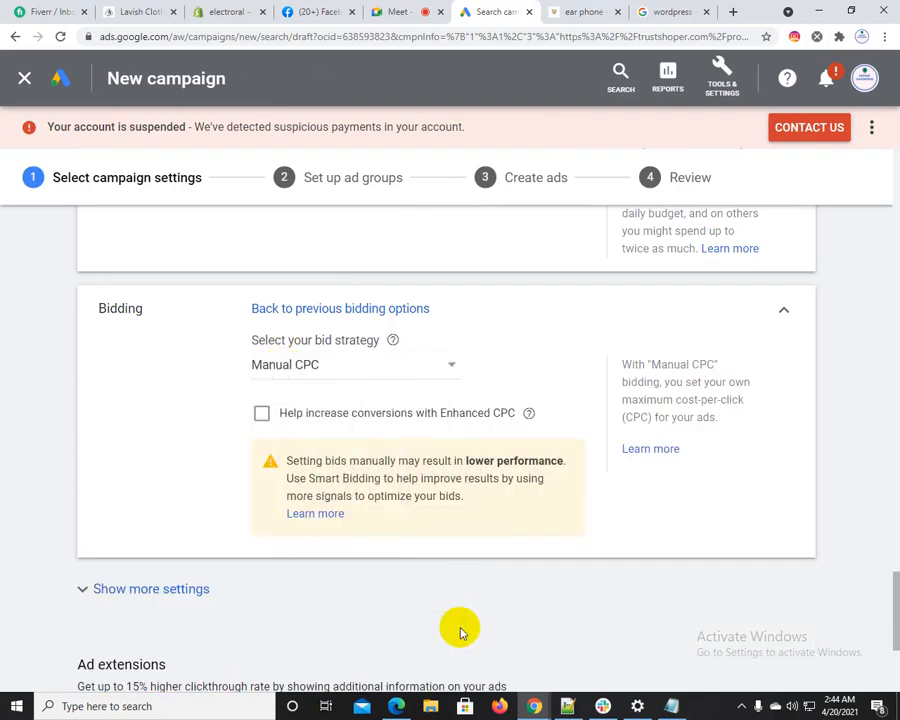
{"action": "left_click", "coordinate": [364, 370]}
{"action": "left_click", "coordinate": [326, 444]}
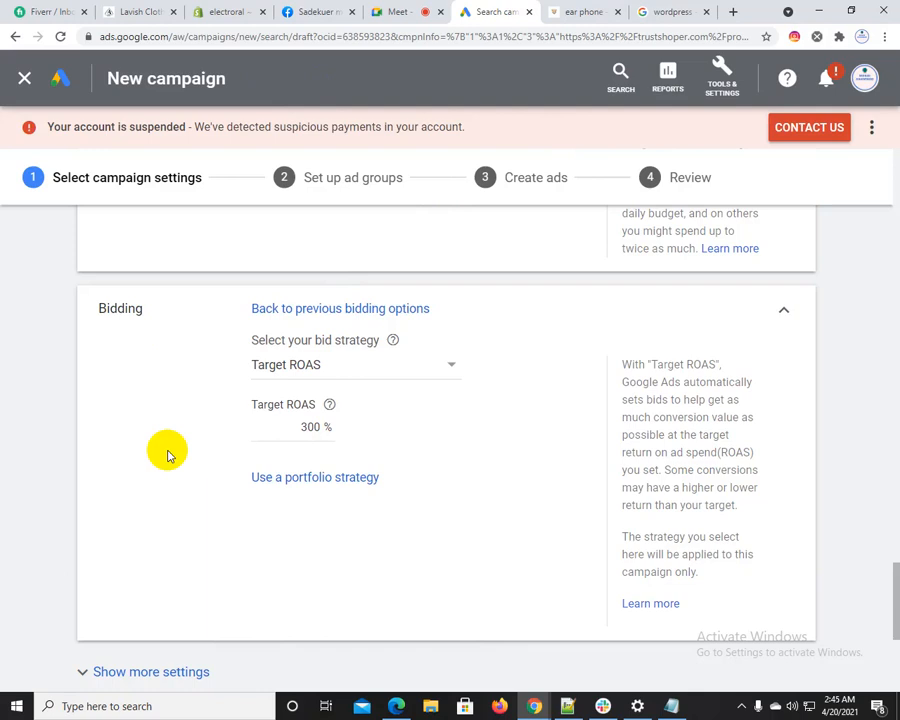
Show the campaign's additional settings below Bidding and expand the Conversions section
{"action": "scroll", "coordinate": [167, 454], "scroll_direction": "down", "scroll_amount": 1}
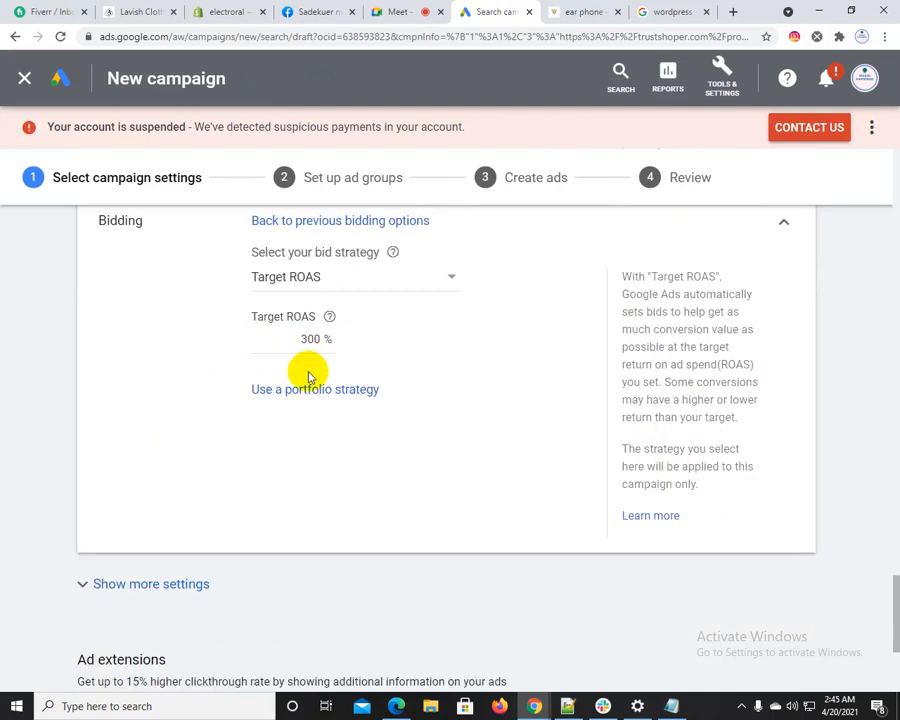
{"action": "scroll", "coordinate": [237, 456], "scroll_direction": "down", "scroll_amount": 3}
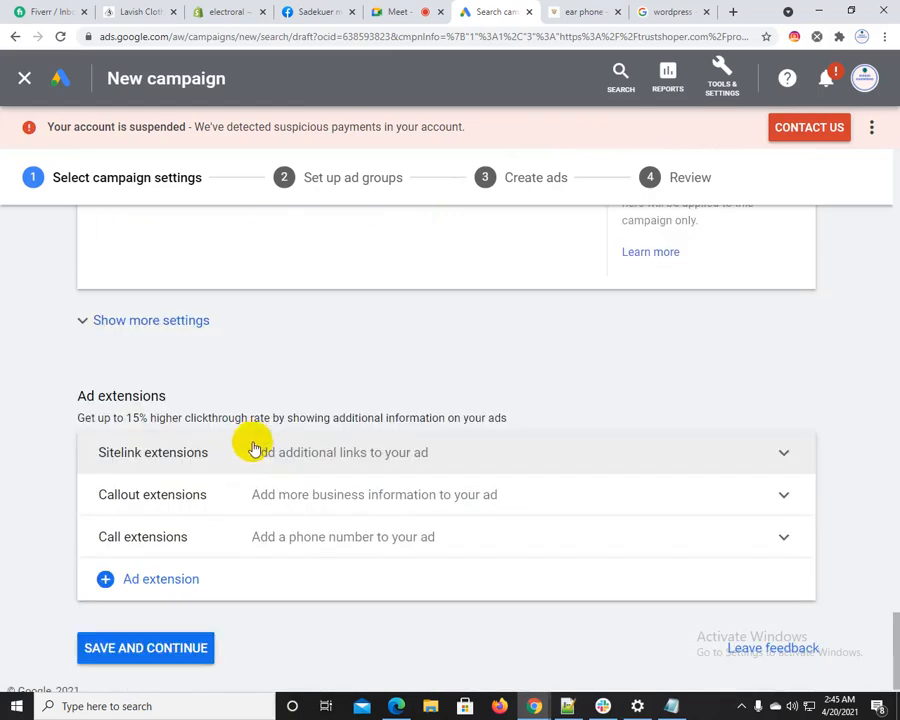
{"action": "left_click", "coordinate": [148, 322]}
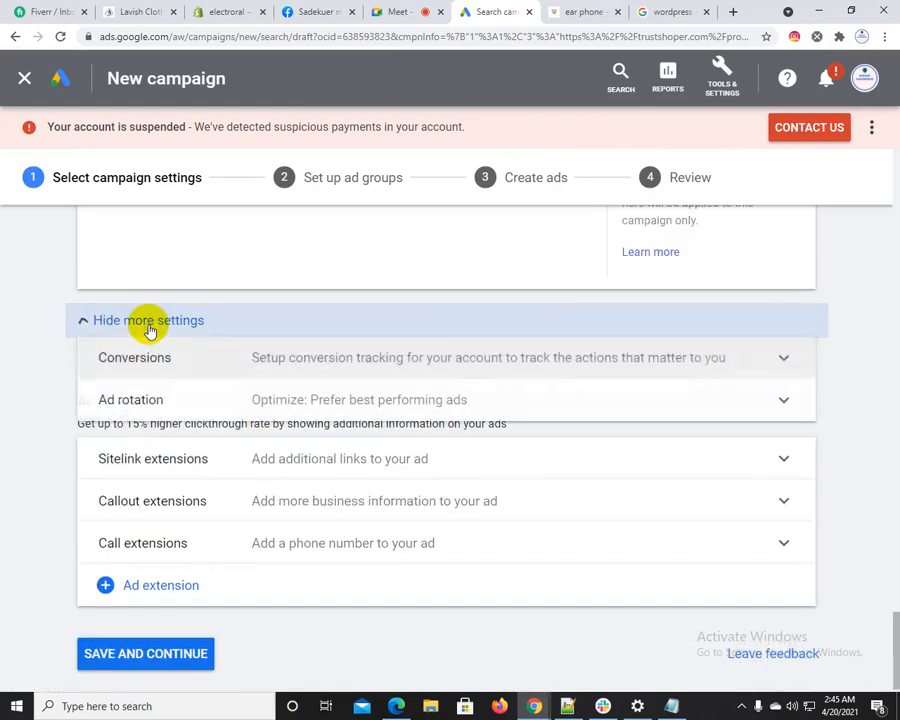
{"action": "scroll", "coordinate": [222, 375], "scroll_direction": "up", "scroll_amount": 1}
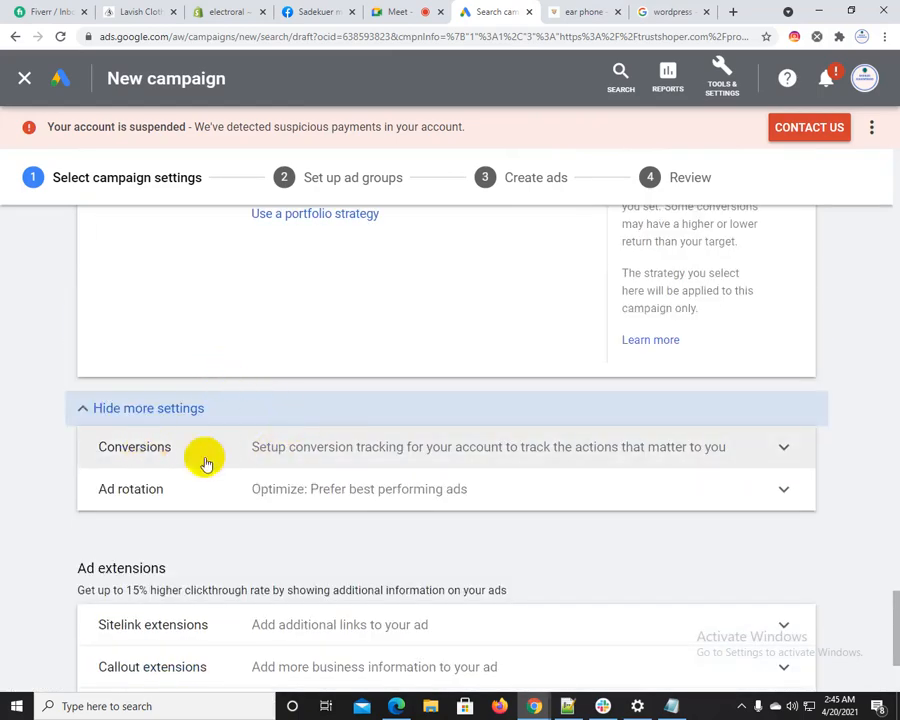
{"action": "left_click", "coordinate": [434, 458]}
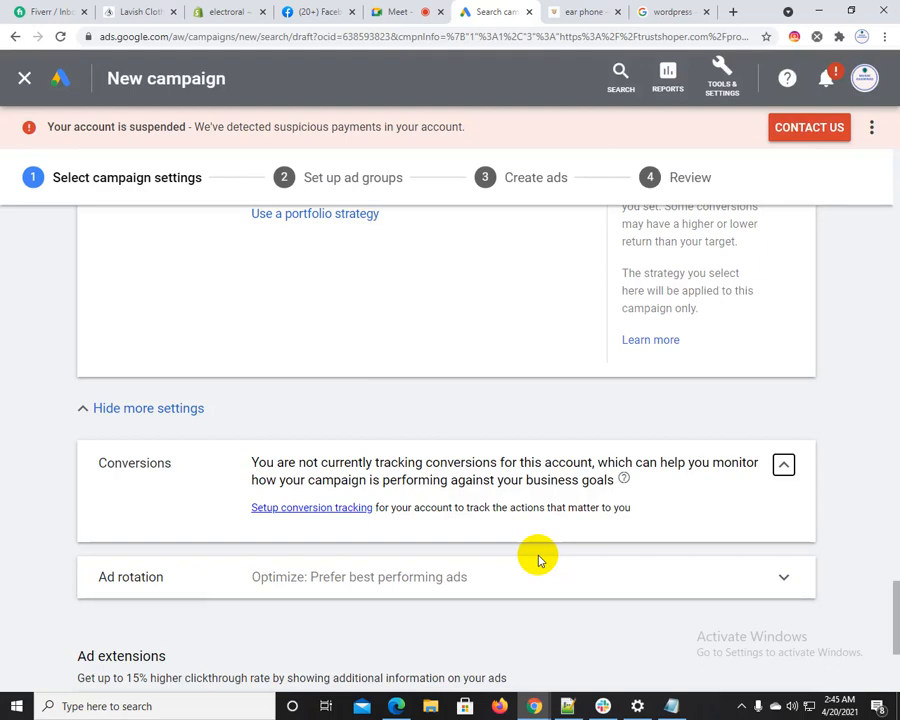
Expand the Ad rotation section to view its rotation options
{"action": "scroll", "coordinate": [538, 558], "scroll_direction": "down", "scroll_amount": 5}
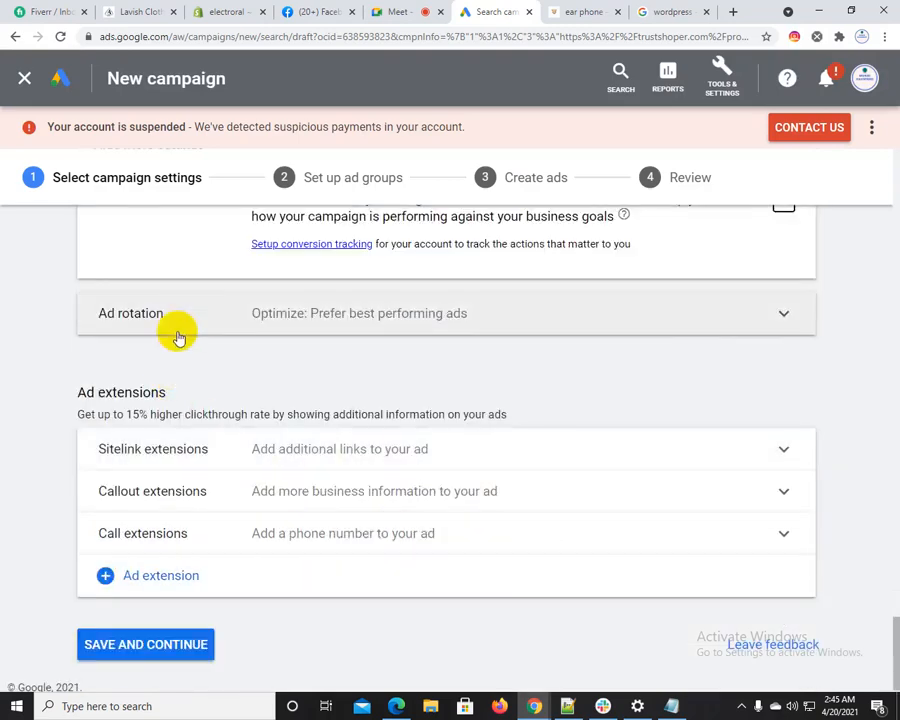
{"action": "left_click", "coordinate": [202, 316]}
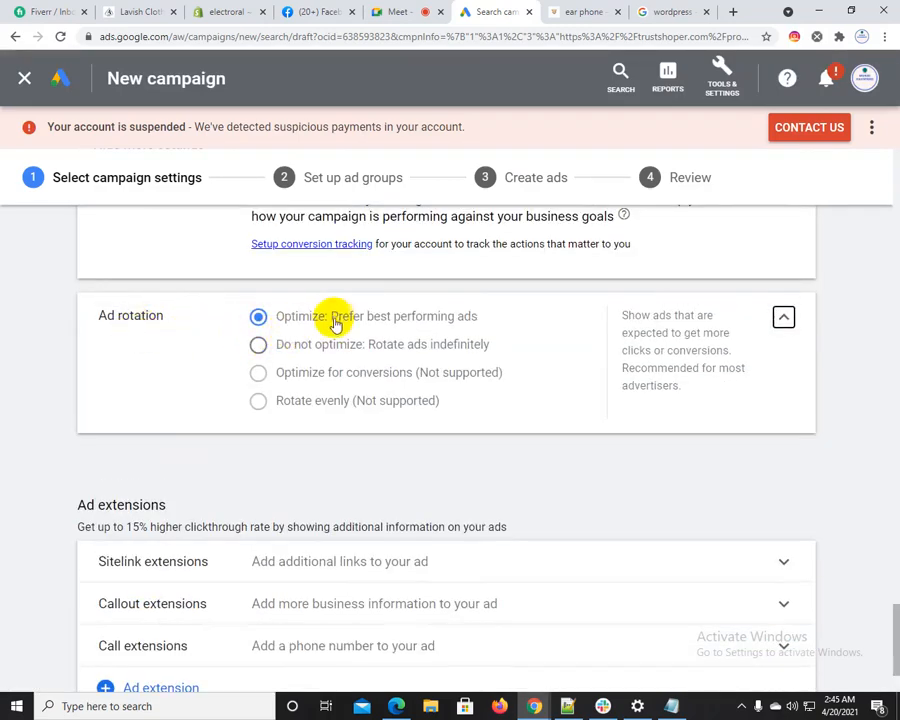
{"action": "scroll", "coordinate": [236, 452], "scroll_direction": "down", "scroll_amount": 3}
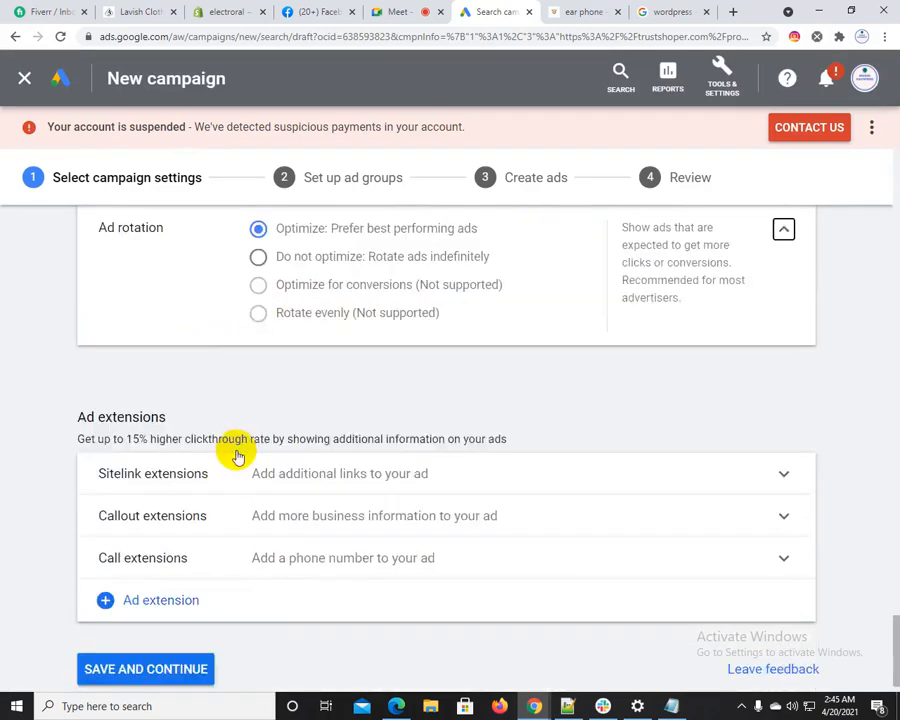
Highlight the Ad extensions heading, and compare the WordPress.com ad with the organic listing in the "wordpress" Google results
{"action": "left_click_drag", "start_coordinate": [82, 383], "coordinate": [184, 385]}
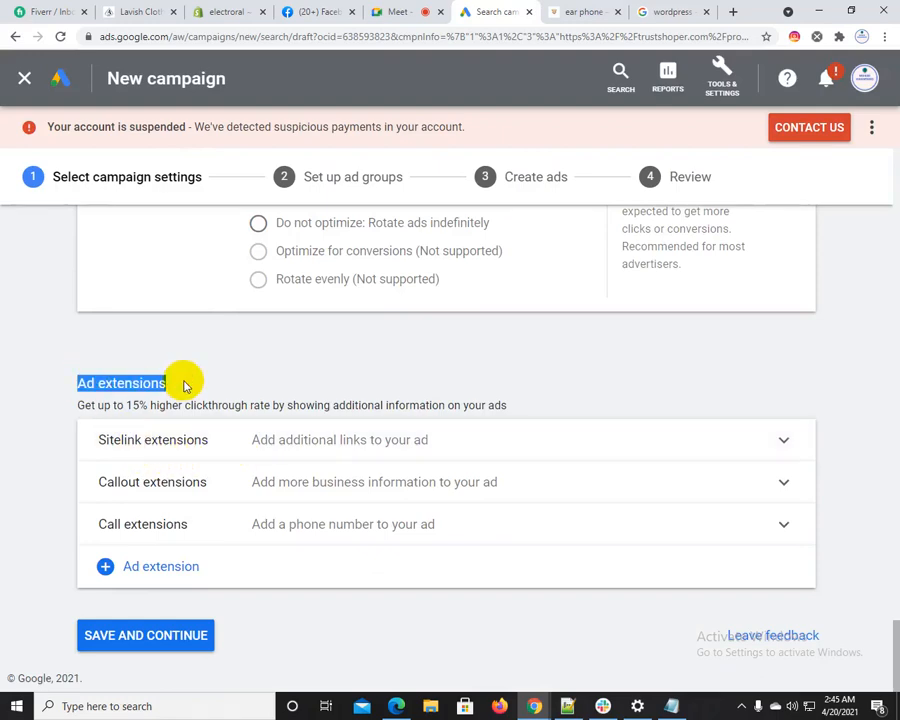
{"action": "left_click", "coordinate": [672, 11]}
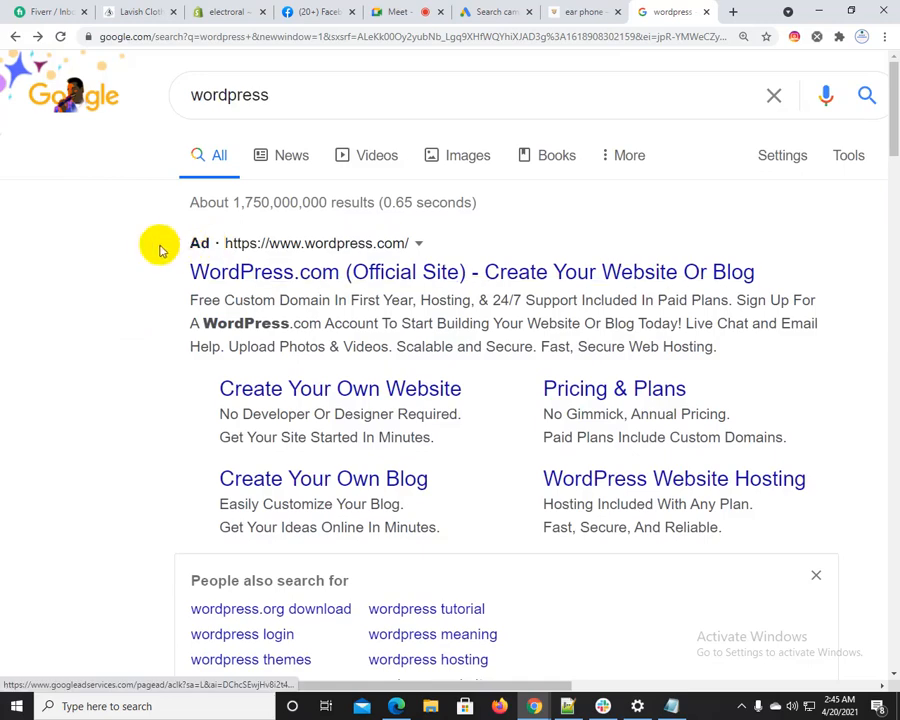
{"action": "left_click_drag", "start_coordinate": [178, 238], "coordinate": [647, 526]}
{"action": "scroll", "coordinate": [396, 536], "scroll_direction": "down", "scroll_amount": 5}
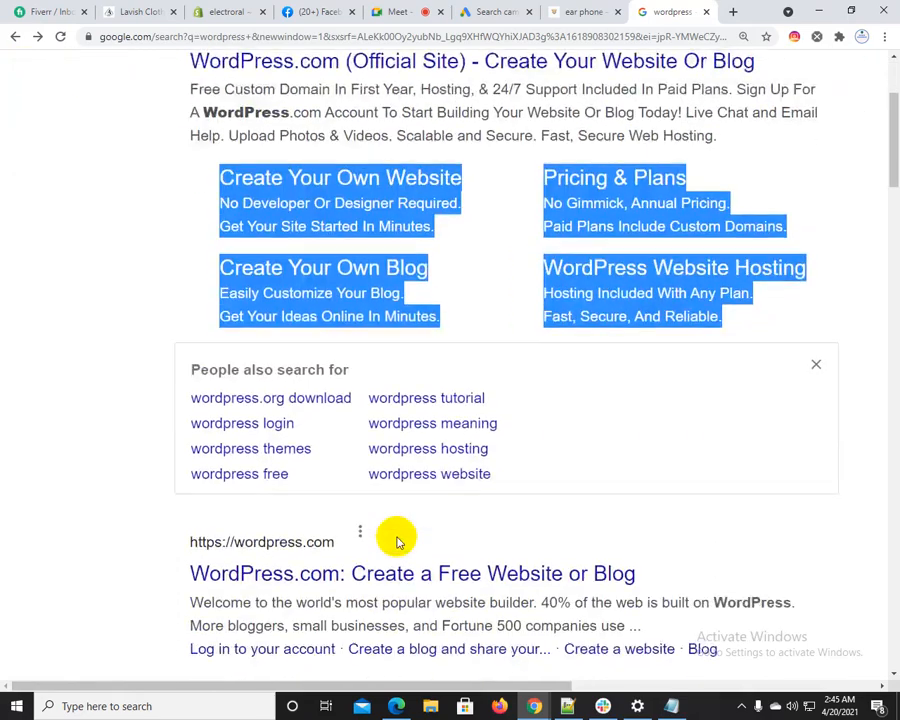
{"action": "left_click_drag", "start_coordinate": [181, 325], "coordinate": [634, 418]}
{"action": "scroll", "coordinate": [502, 497], "scroll_direction": "up", "scroll_amount": 5}
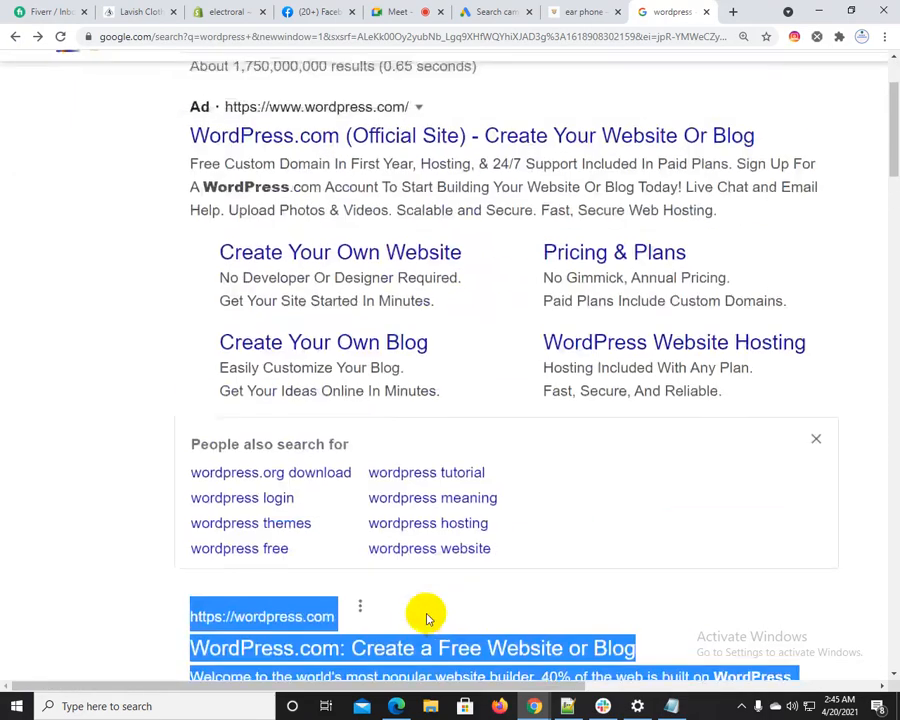
Dismiss the "People also search for" box and highlight the four sitelinks beneath the WordPress.com ad
{"action": "left_click_drag", "start_coordinate": [176, 237], "coordinate": [767, 530]}
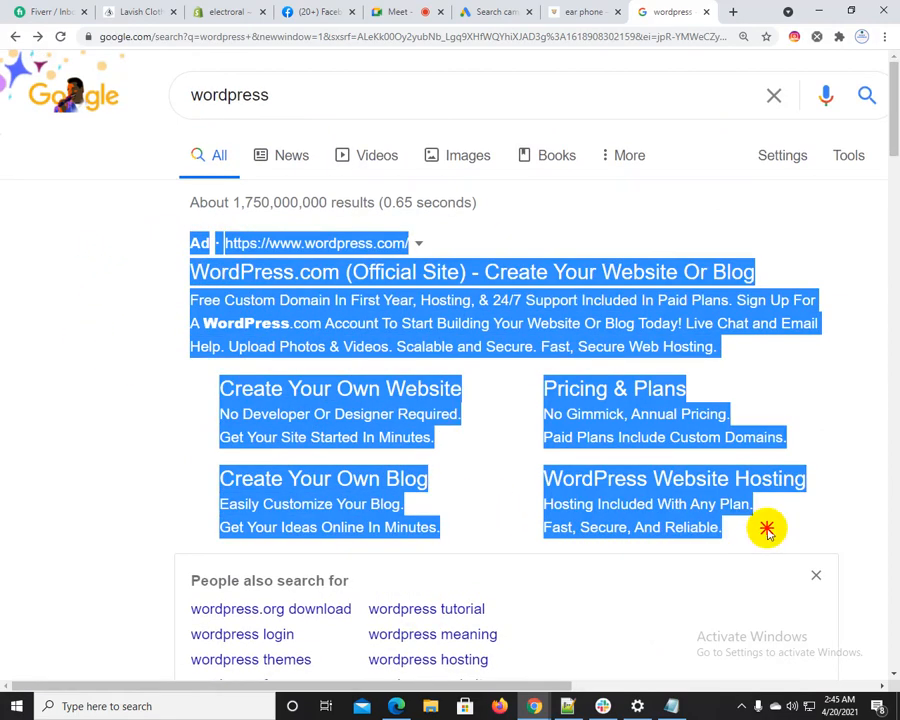
{"action": "left_click", "coordinate": [815, 578]}
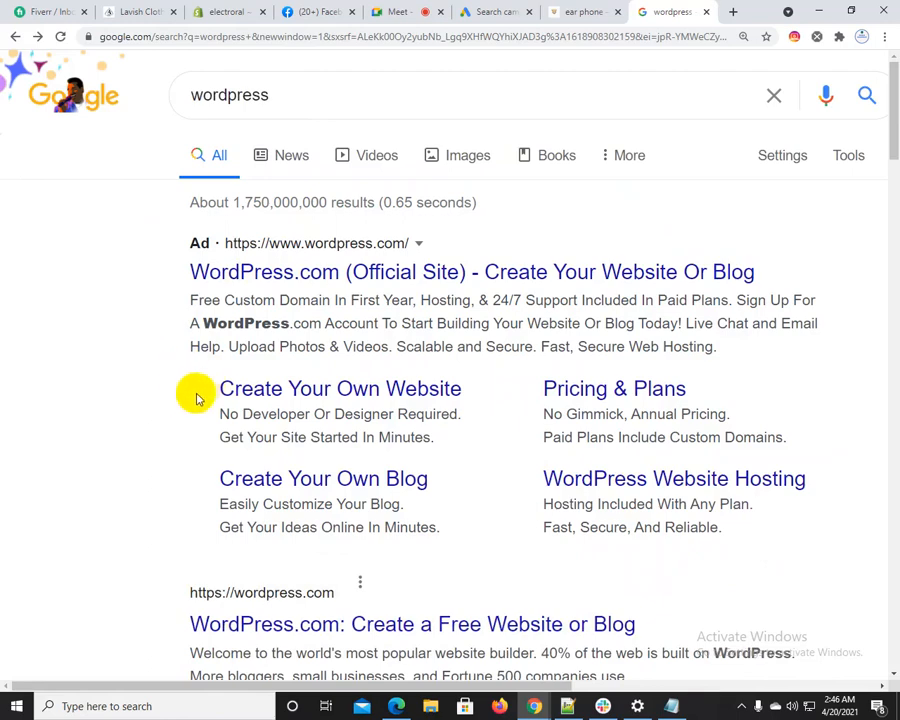
{"action": "left_click_drag", "start_coordinate": [197, 394], "coordinate": [717, 527]}
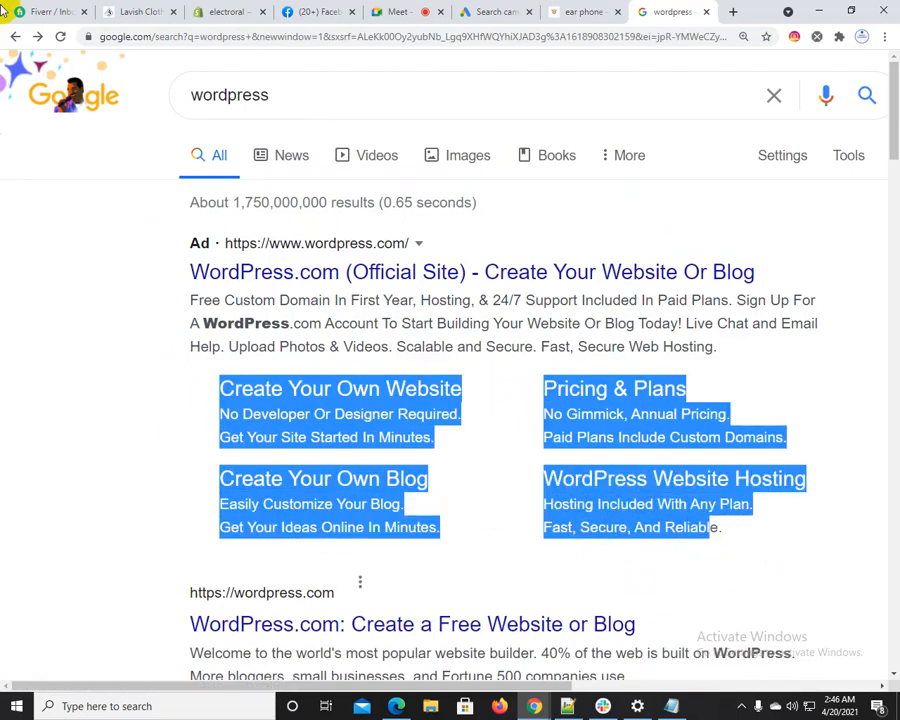
Return to the Google Ads campaign draft, expand Sitelink extensions and highlight its heading
{"action": "left_click", "coordinate": [463, 11]}
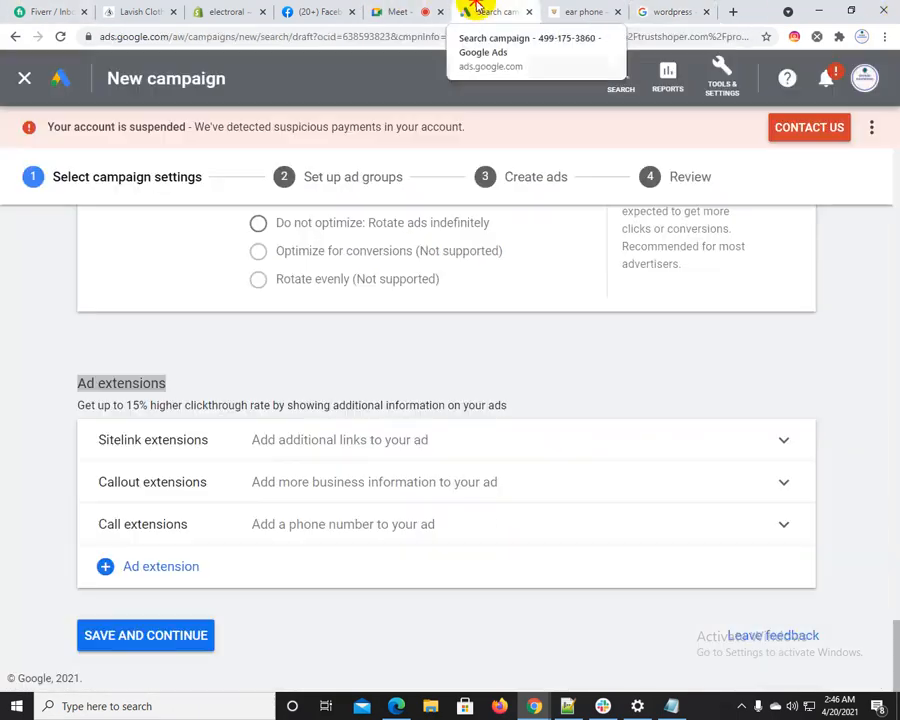
{"action": "left_click", "coordinate": [251, 438]}
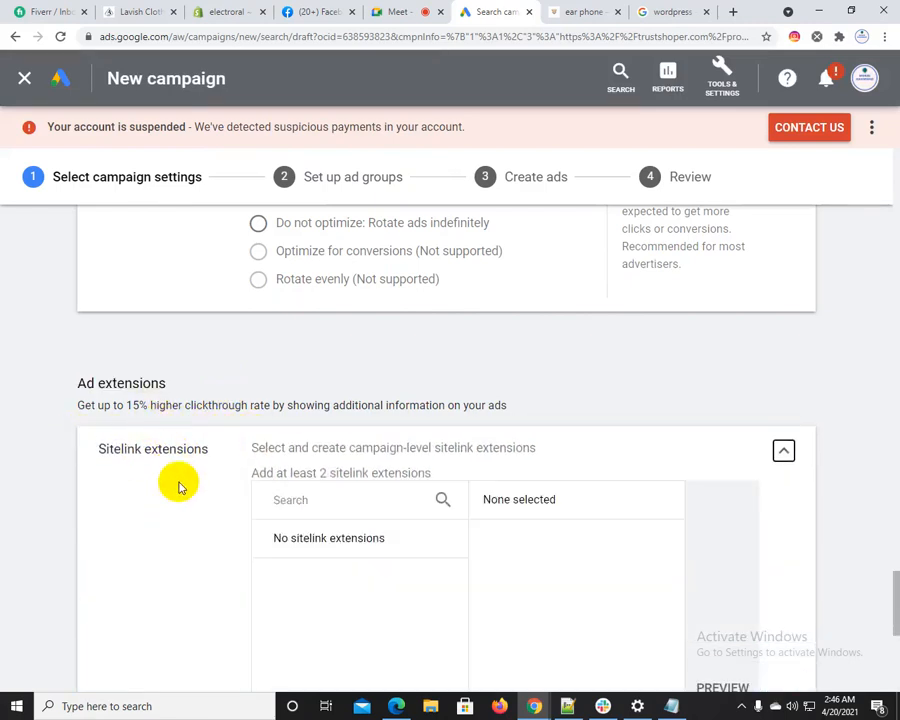
{"action": "scroll", "coordinate": [178, 487], "scroll_direction": "down", "scroll_amount": 3}
{"action": "scroll", "coordinate": [180, 487], "scroll_direction": "down", "scroll_amount": 3}
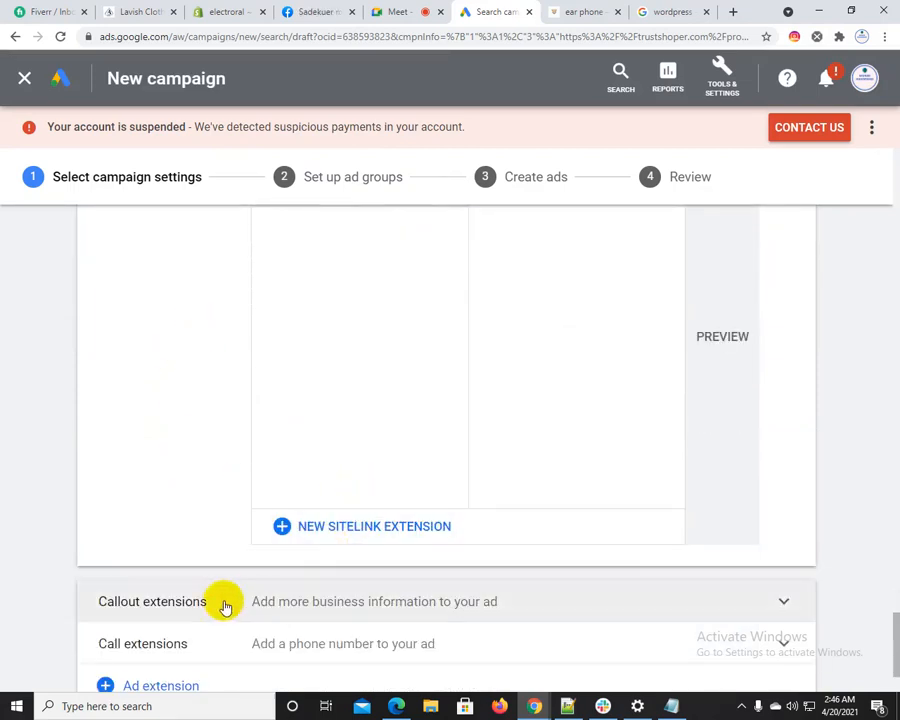
{"action": "scroll", "coordinate": [201, 580], "scroll_direction": "up", "scroll_amount": 3}
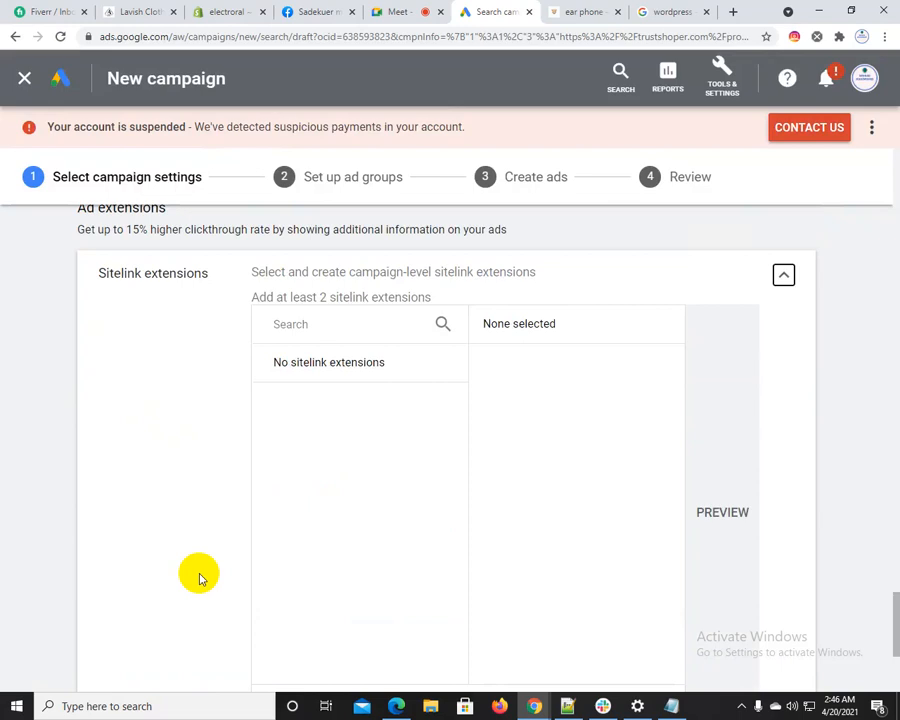
{"action": "left_click_drag", "start_coordinate": [98, 273], "coordinate": [213, 277]}
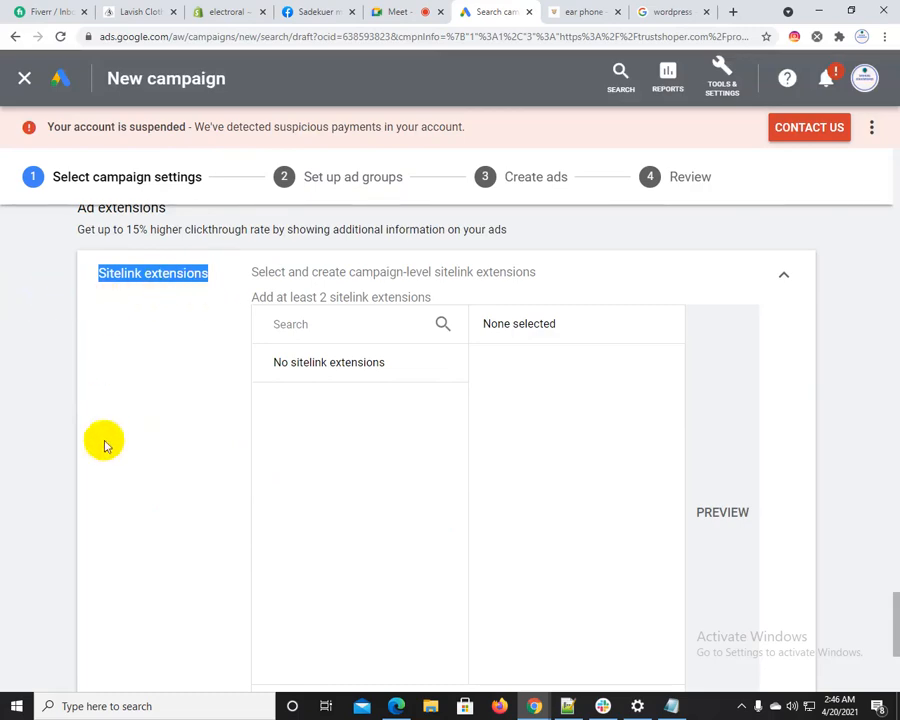
Return to the "wordpress" Google results and highlight the four sitelinks beneath the WordPress.com ad again
{"action": "scroll", "coordinate": [101, 464], "scroll_direction": "down", "scroll_amount": 3}
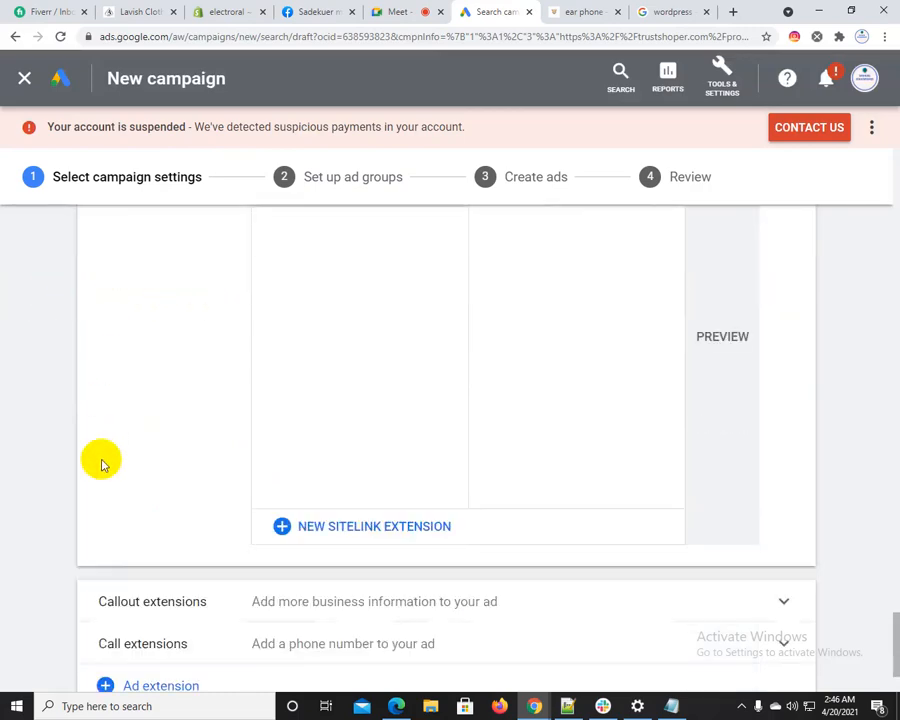
{"action": "left_click", "coordinate": [665, 11]}
{"action": "left_click", "coordinate": [169, 396]}
{"action": "left_click_drag", "start_coordinate": [209, 388], "coordinate": [820, 528]}
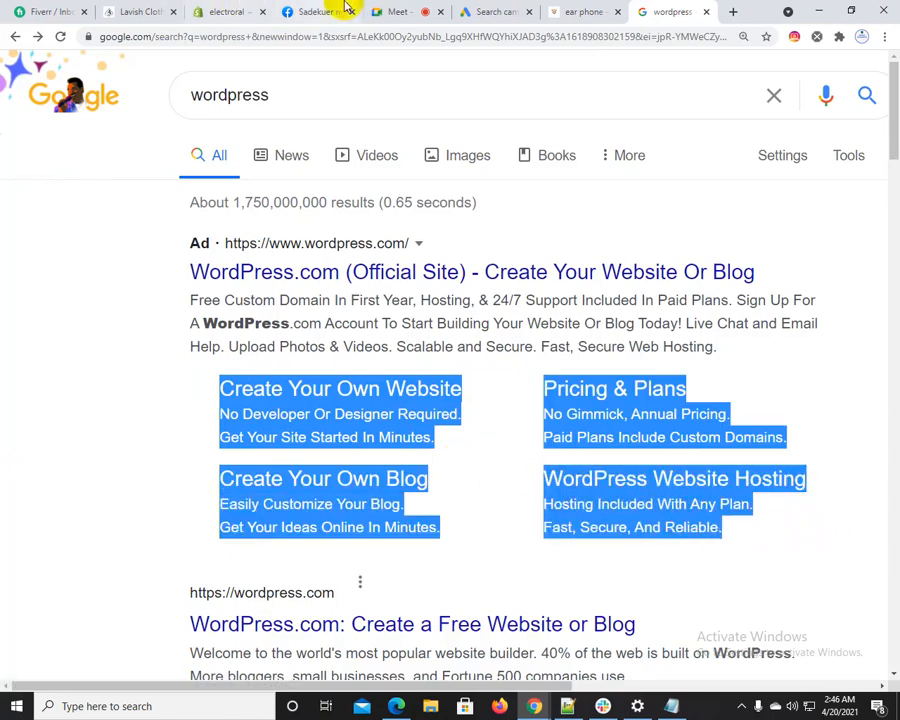
Return to the Google Ads campaign draft, start a new sitelink extension and look over the blank fields for Sitelinks 1 to 4
{"action": "left_click", "coordinate": [507, 7]}
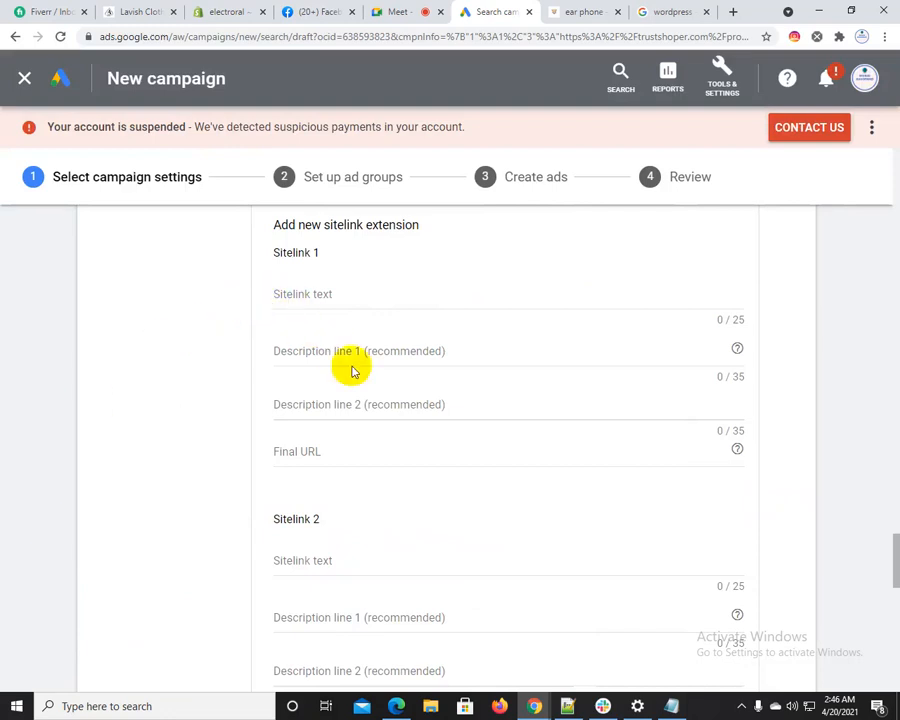
{"action": "scroll", "coordinate": [355, 330], "scroll_direction": "down", "scroll_amount": 3}
{"action": "scroll", "coordinate": [340, 320], "scroll_direction": "up", "scroll_amount": 3}
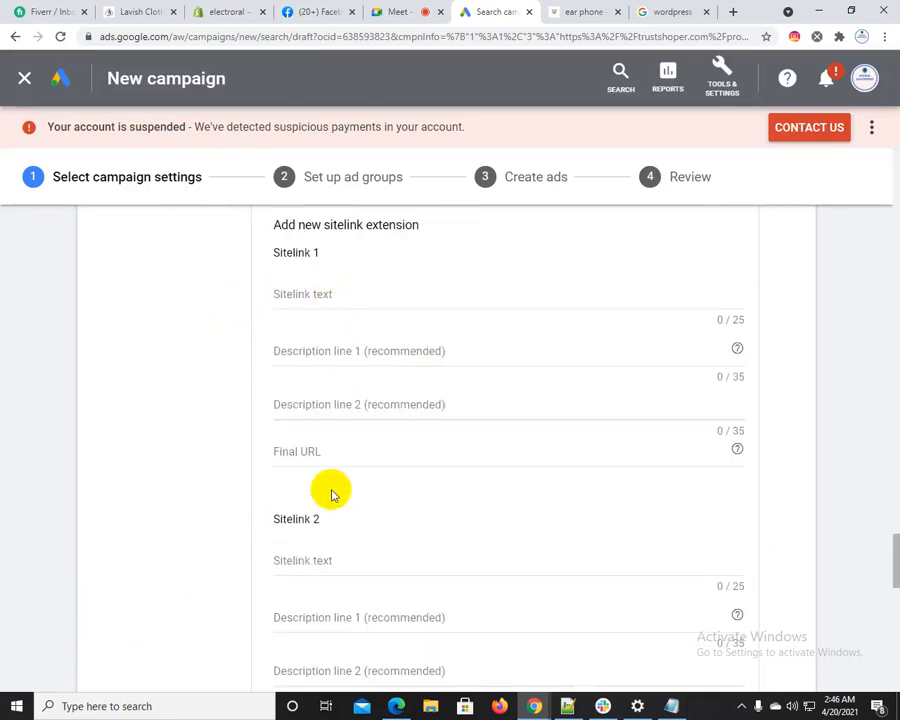
{"action": "scroll", "coordinate": [320, 500], "scroll_direction": "down", "scroll_amount": 1}
{"action": "scroll", "coordinate": [315, 490], "scroll_direction": "down", "scroll_amount": 2}
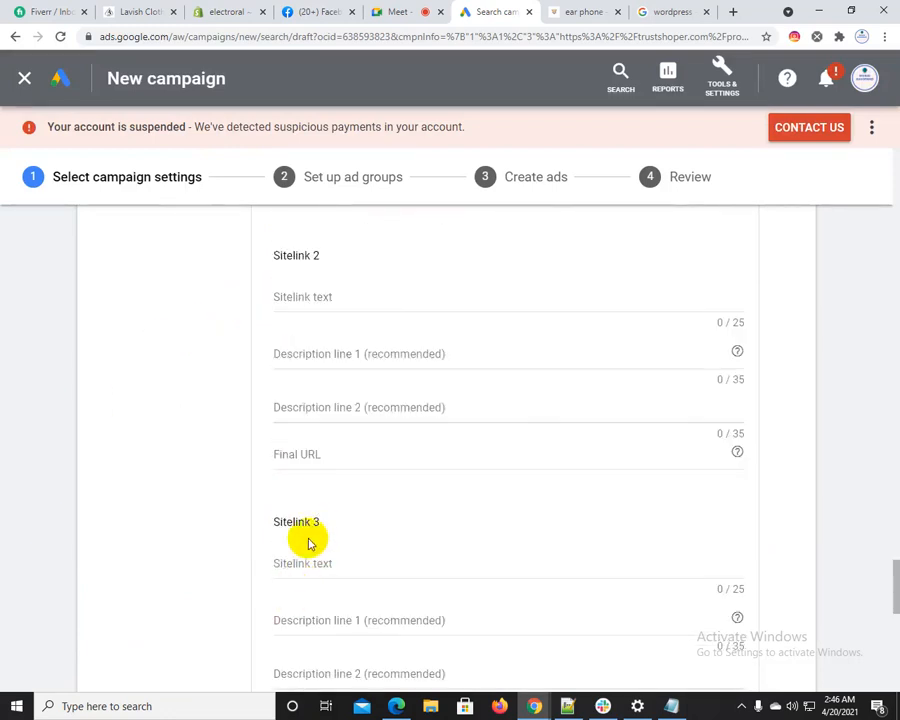
{"action": "scroll", "coordinate": [304, 536], "scroll_direction": "down", "scroll_amount": 2}
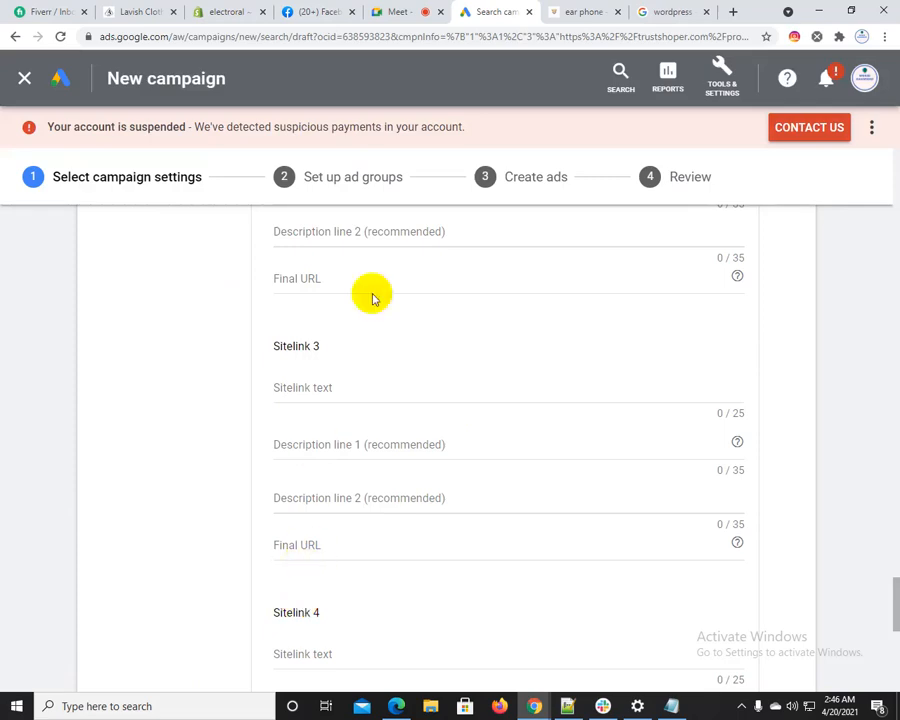
From Trustshoper's ear phone category, open the Apple AirPods Pro, F9 TWS, Flex Pro and i99 TWS product pages in separate browser tabs
{"action": "left_click", "coordinate": [655, 10]}
{"action": "left_click", "coordinate": [565, 8]}
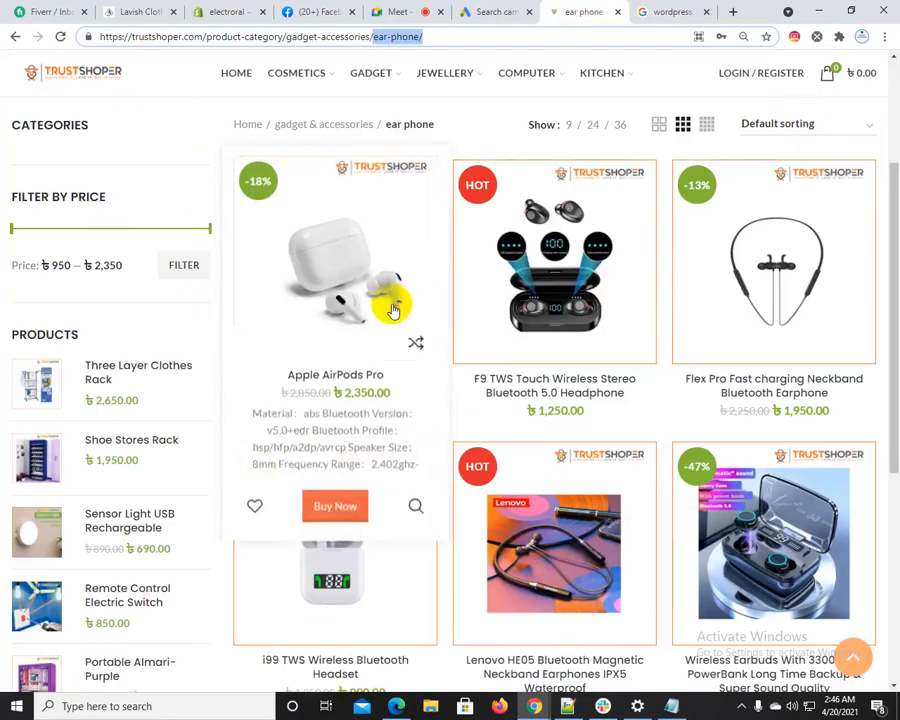
{"action": "scroll", "coordinate": [385, 285], "scroll_direction": "up", "scroll_amount": 2}
{"action": "middle_click", "coordinate": [367, 418]}
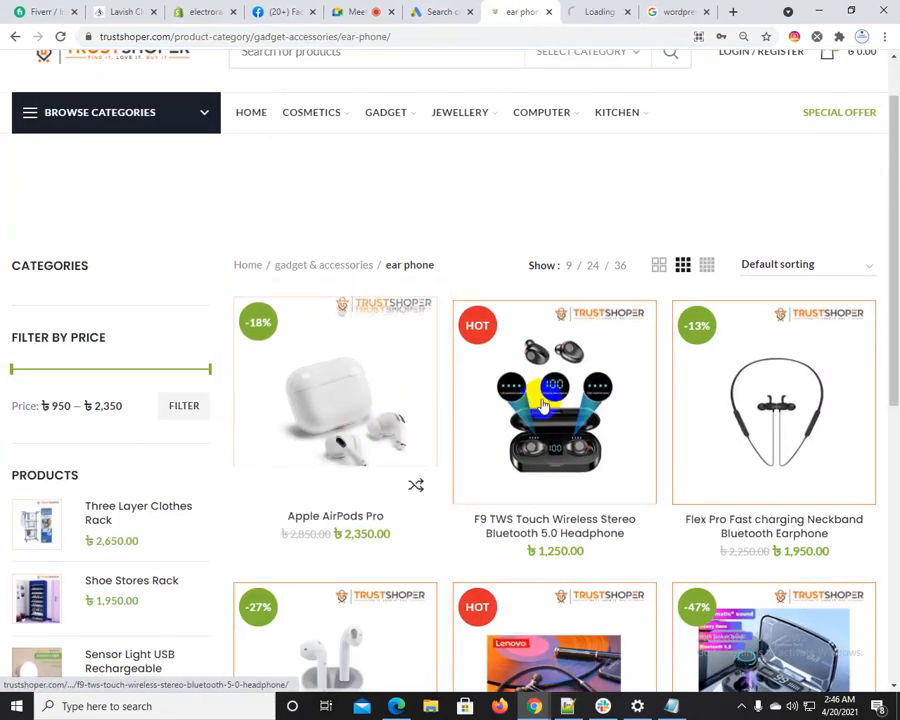
{"action": "middle_click", "coordinate": [555, 415]}
{"action": "middle_click", "coordinate": [745, 403]}
{"action": "scroll", "coordinate": [545, 497], "scroll_direction": "down", "scroll_amount": 2}
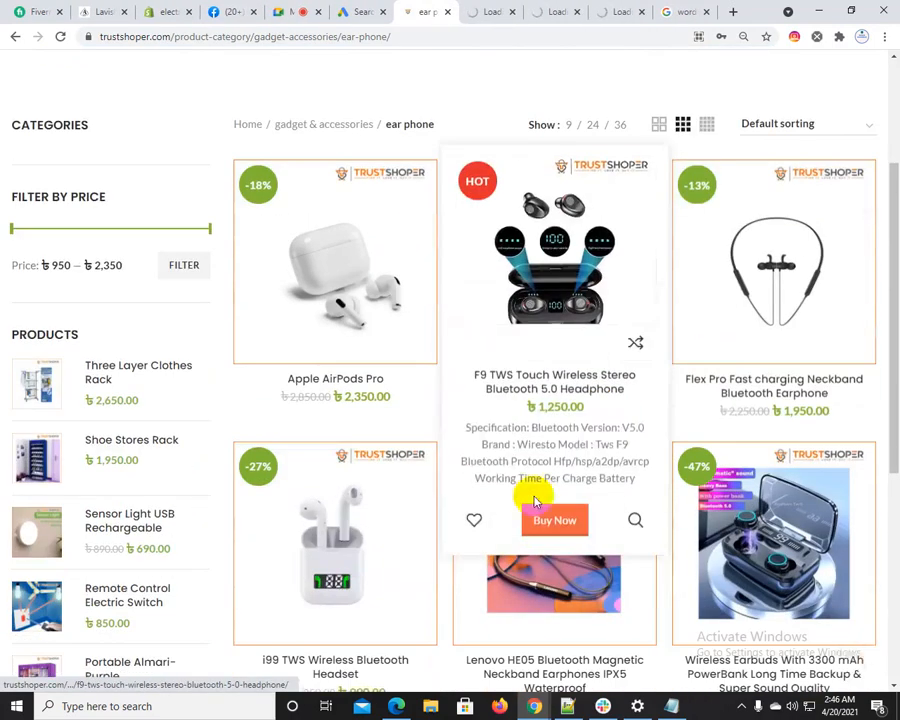
{"action": "middle_click", "coordinate": [372, 530]}
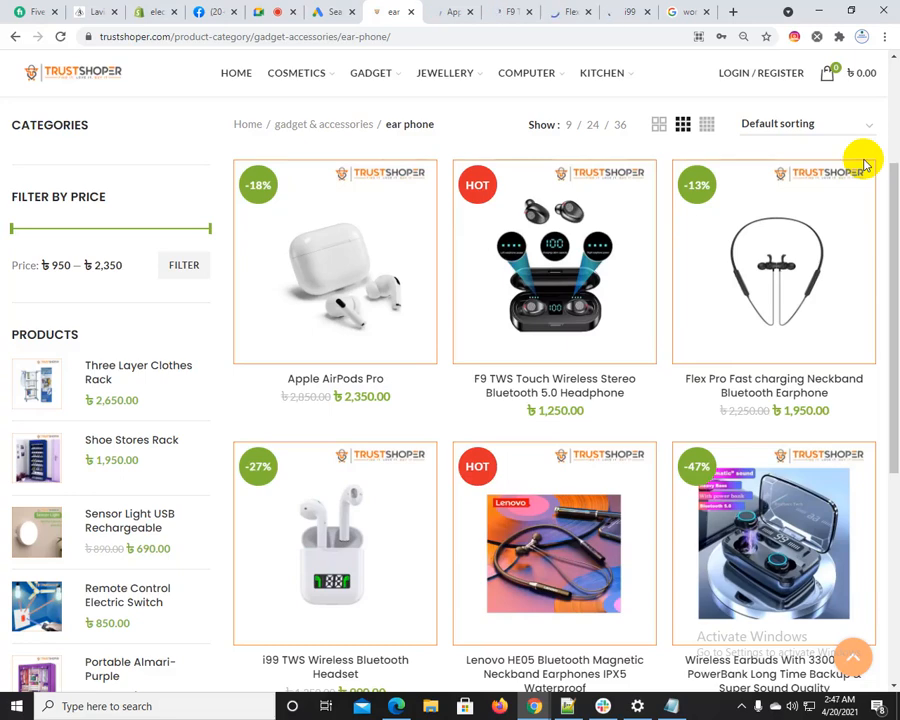
{"action": "left_click", "coordinate": [476, 11]}
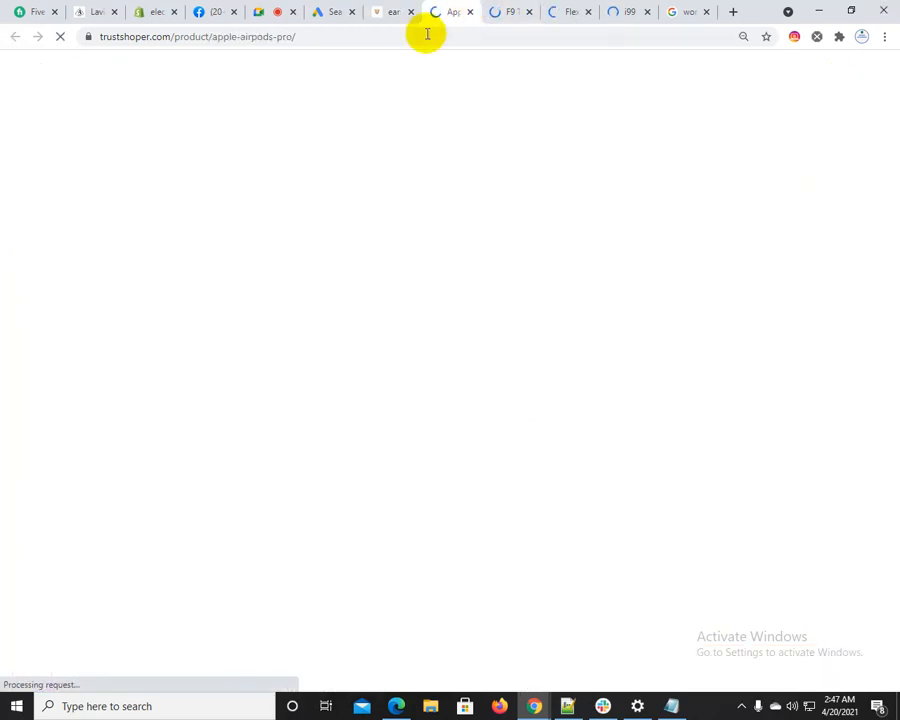
{"action": "left_click", "coordinate": [397, 38]}
{"action": "key", "text": "ctrl+c"}
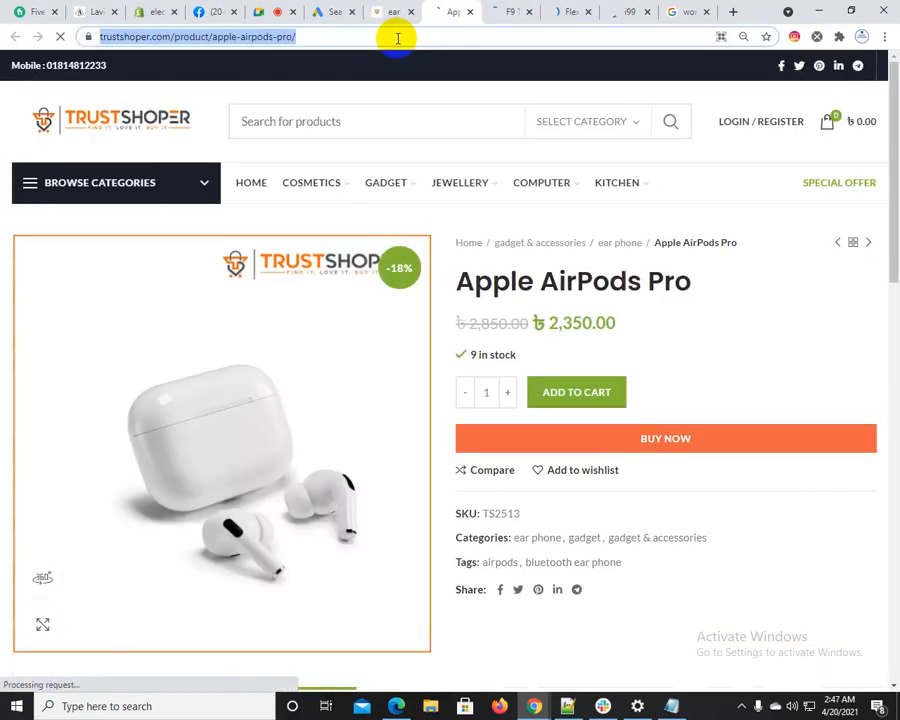
{"action": "key", "text": "BackSpace"}
{"action": "left_click", "coordinate": [342, 11]}
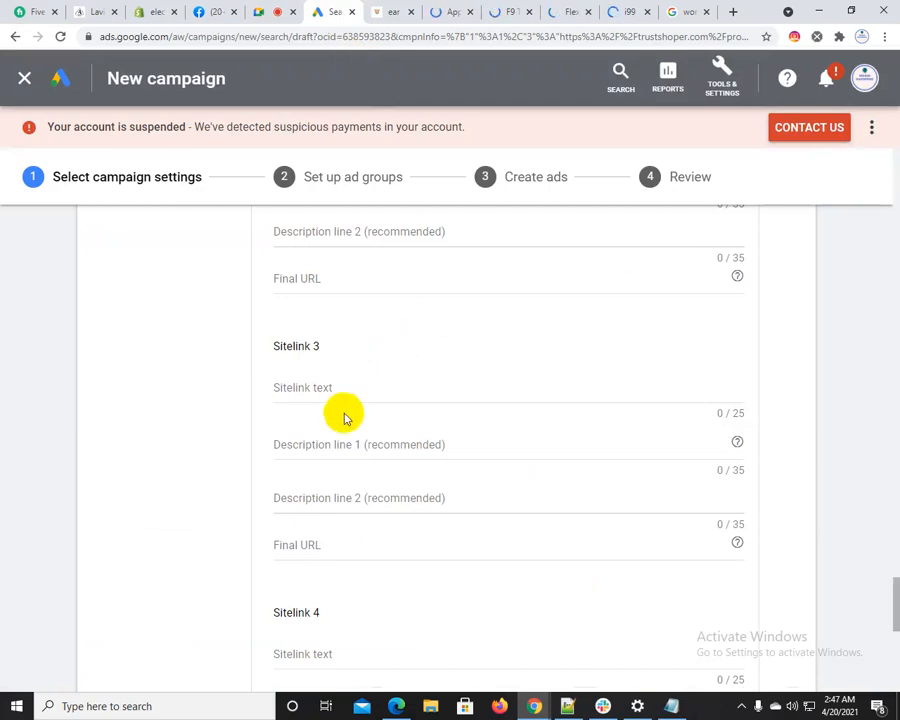
{"action": "scroll", "coordinate": [344, 440], "scroll_direction": "up", "scroll_amount": 5}
{"action": "scroll", "coordinate": [335, 441], "scroll_direction": "up", "scroll_amount": 5}
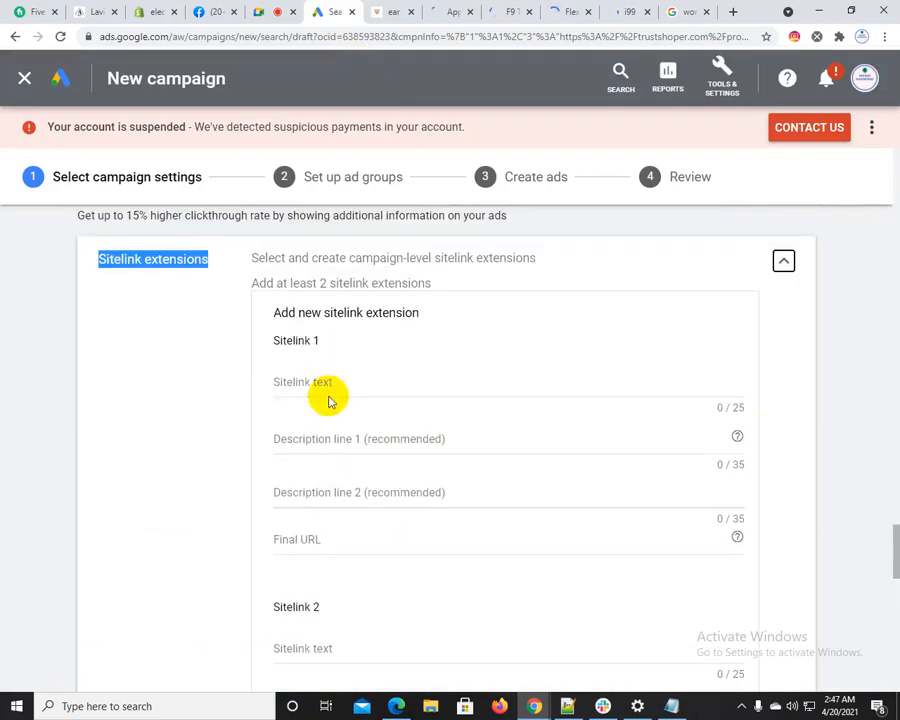
{"action": "left_click", "coordinate": [295, 539]}
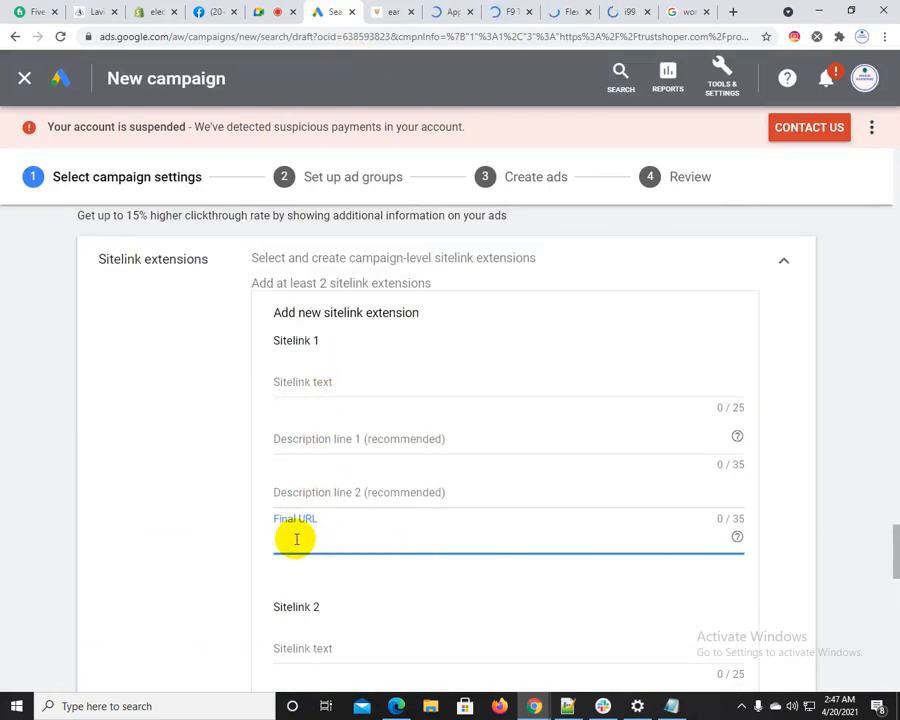
{"action": "key", "text": "ctrl+v"}
Copy the product title from the AirPods Pro page and enter "Apple AirPods Pro" as the text of Sitelink 1
{"action": "left_click", "coordinate": [452, 8]}
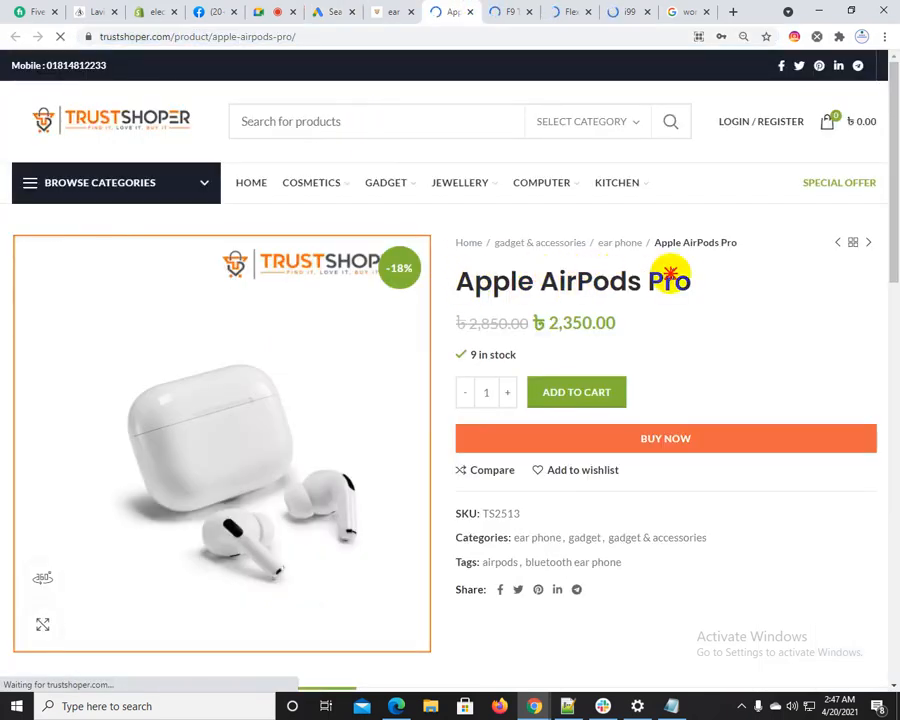
{"action": "left_click_drag", "start_coordinate": [456, 280], "coordinate": [619, 288]}
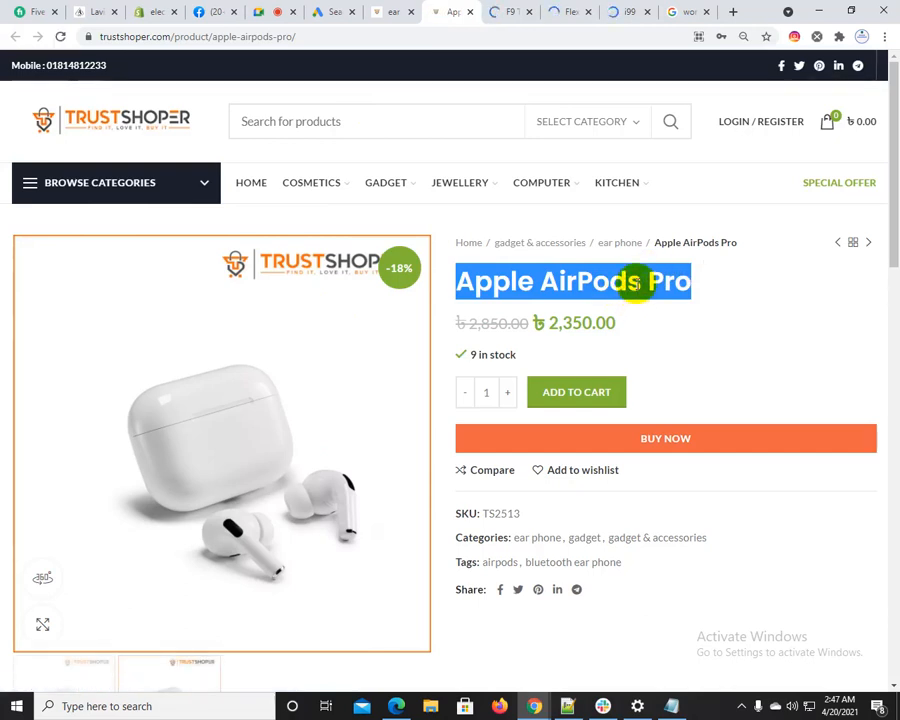
{"action": "left_click", "coordinate": [625, 281]}
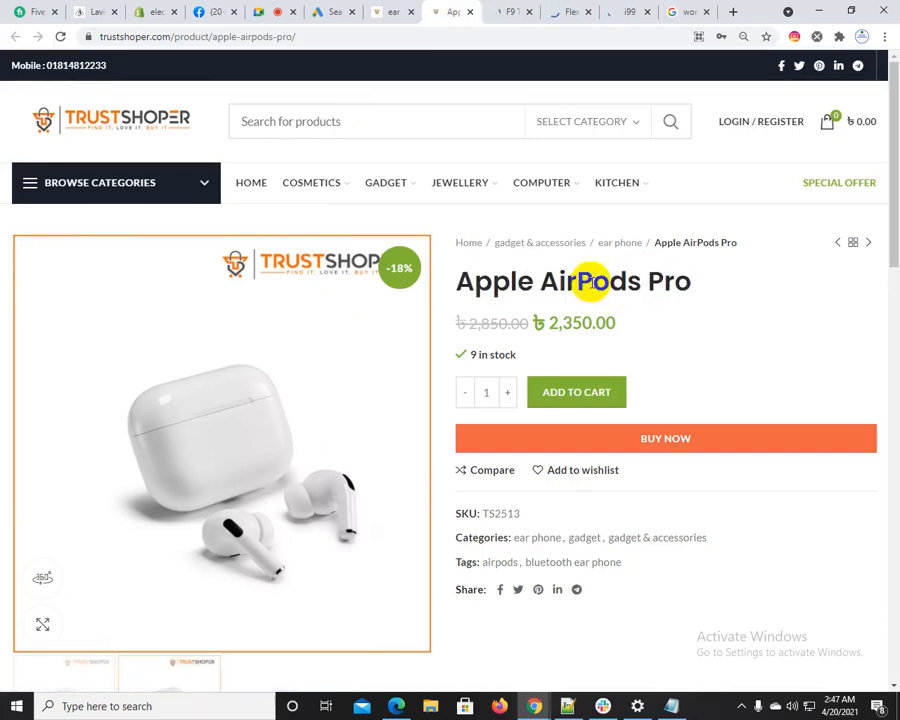
{"action": "left_click_drag", "start_coordinate": [458, 282], "coordinate": [694, 282]}
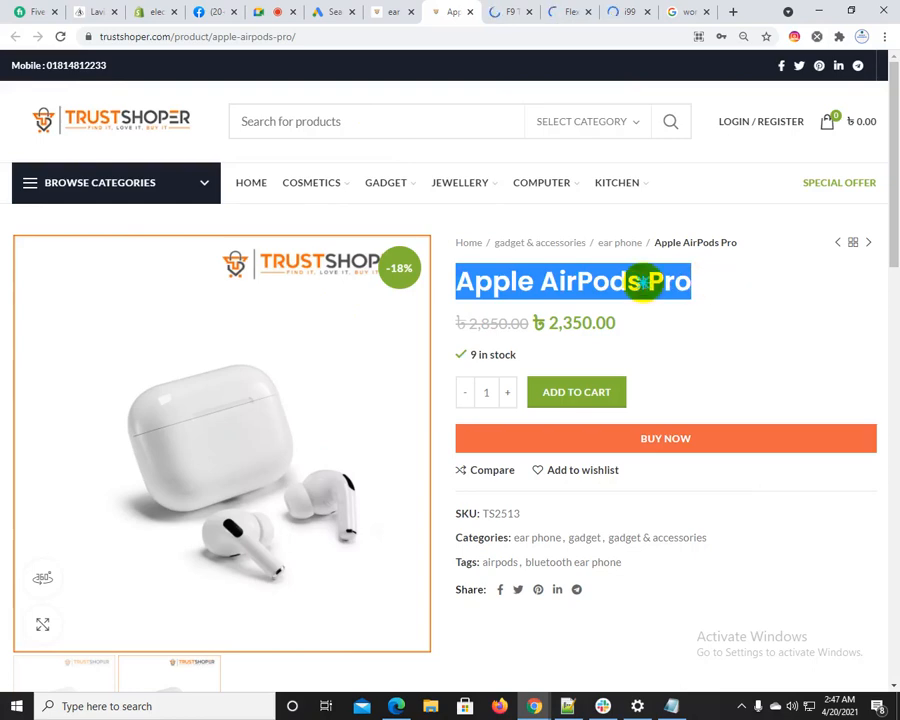
{"action": "right_click", "coordinate": [646, 289]}
{"action": "left_click", "coordinate": [665, 293]}
{"action": "left_click", "coordinate": [267, 10]}
{"action": "left_click", "coordinate": [340, 10]}
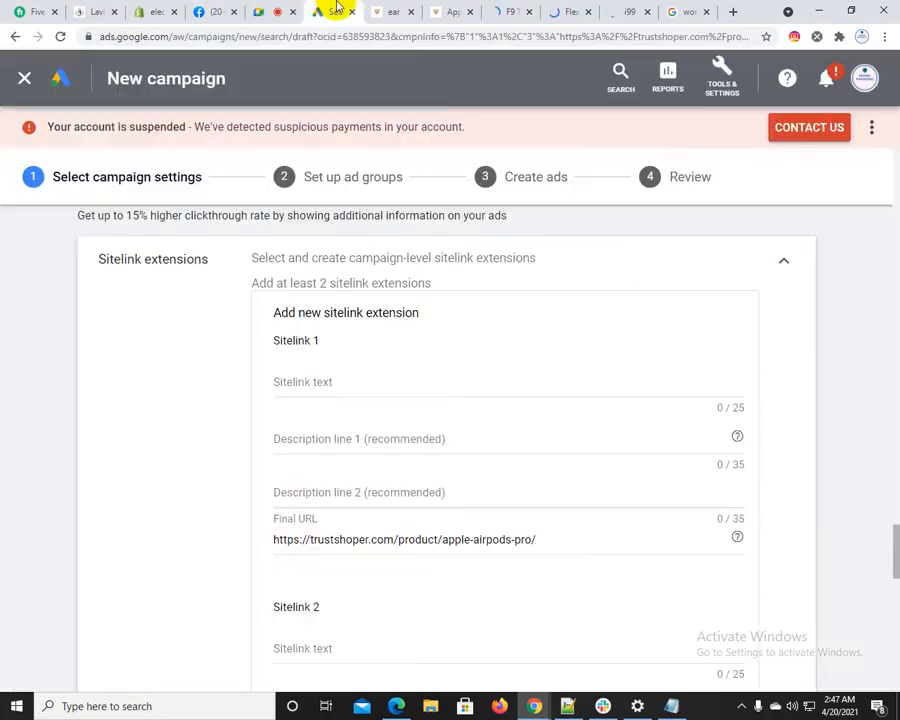
{"action": "left_click", "coordinate": [310, 381]}
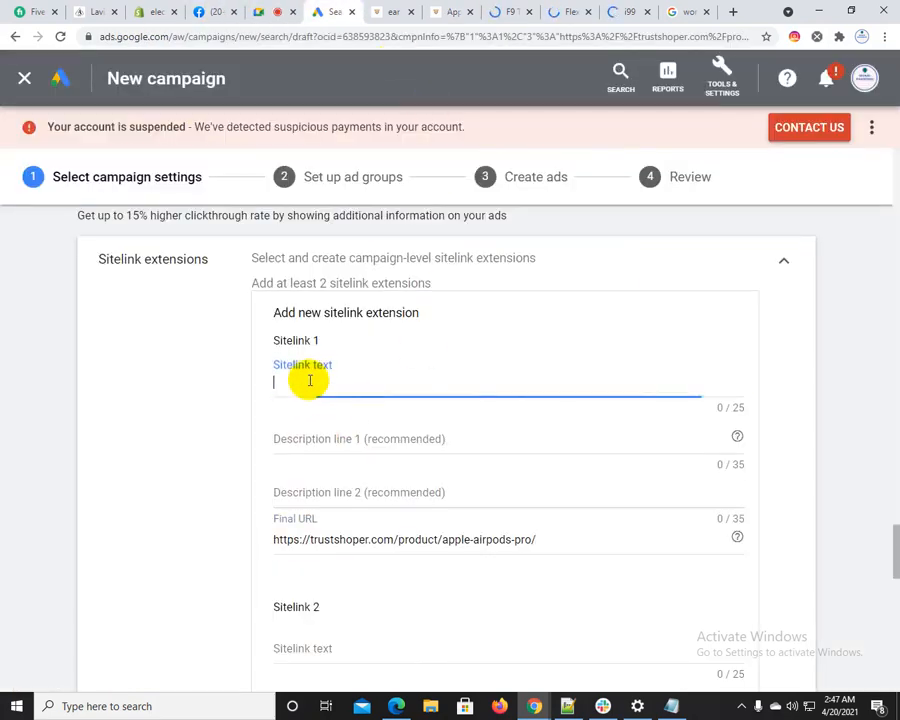
{"action": "key", "text": "ctrl+v"}
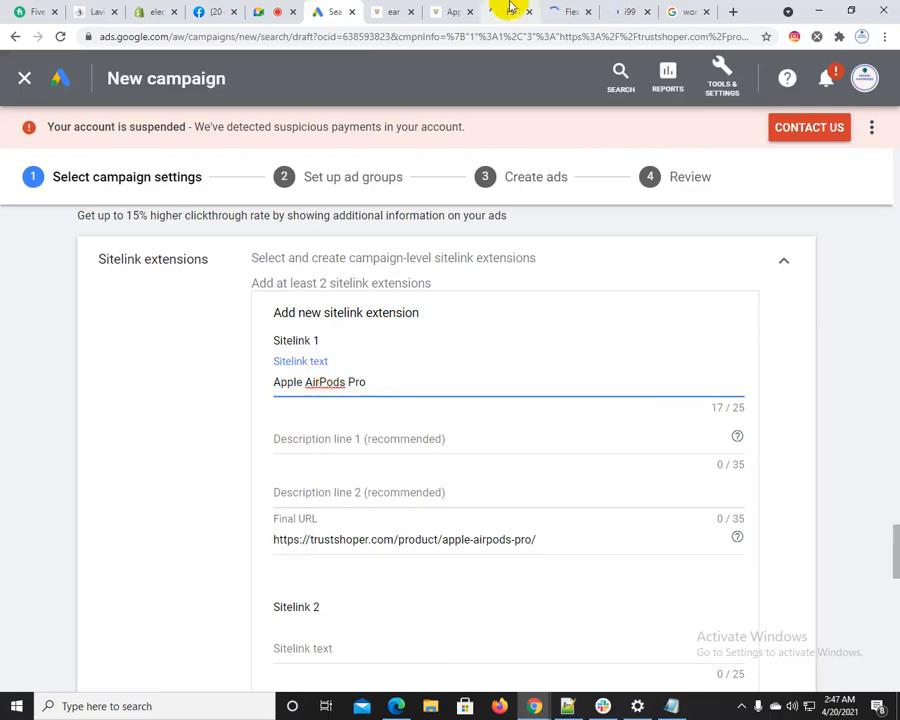
Search Google for "Apple AirPods Pro" and copy the first description line, through "immersive sound", from the "Buy AirPods Pro - Apple" result
{"action": "left_click", "coordinate": [497, 10]}
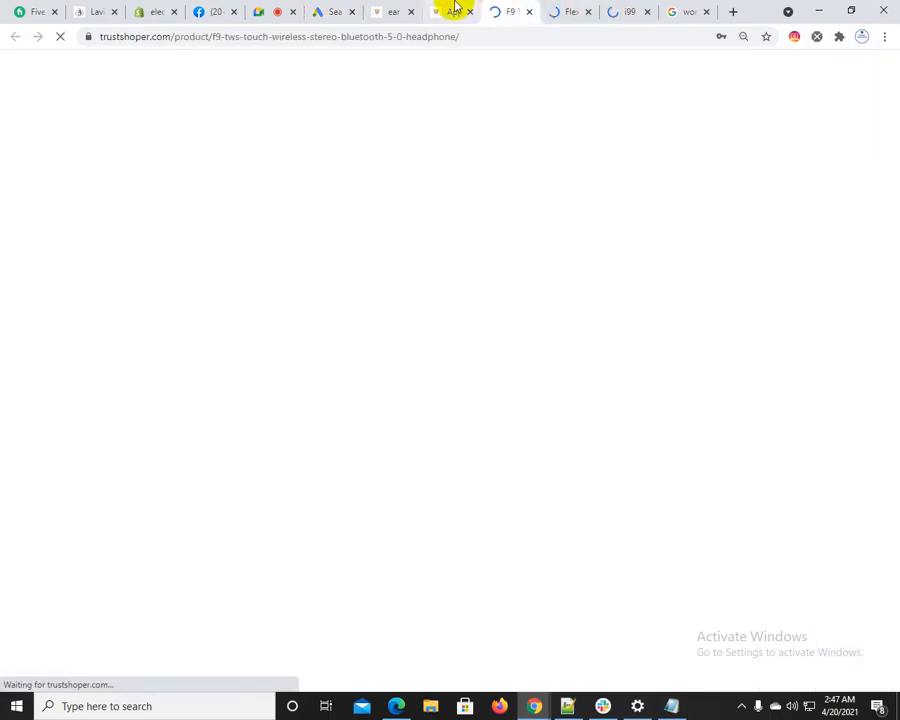
{"action": "left_click", "coordinate": [455, 8]}
{"action": "scroll", "coordinate": [572, 456], "scroll_direction": "down", "scroll_amount": 5}
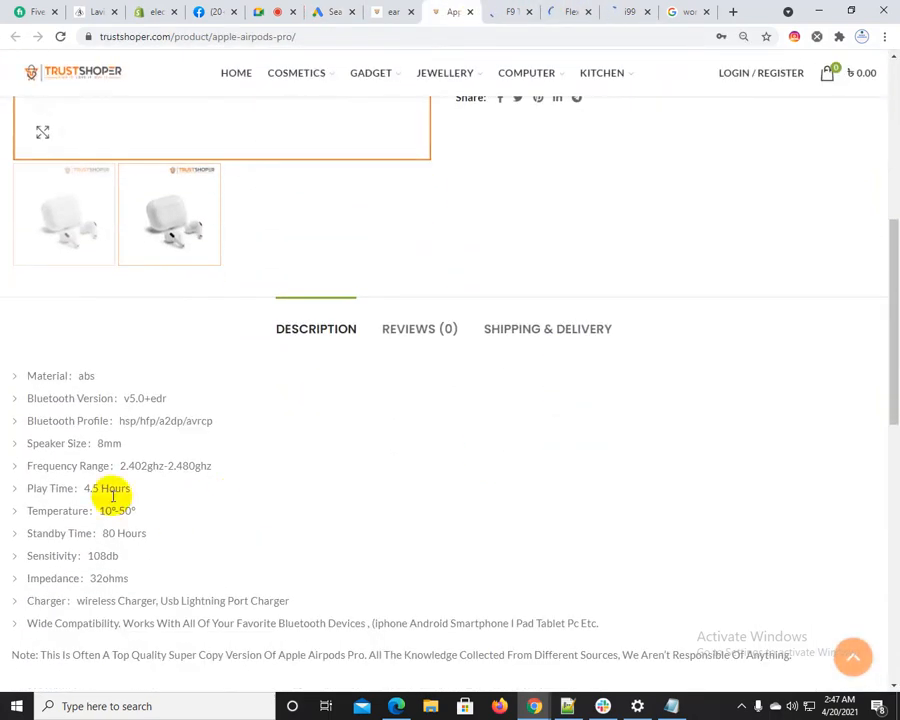
{"action": "scroll", "coordinate": [410, 500], "scroll_direction": "down", "scroll_amount": 2}
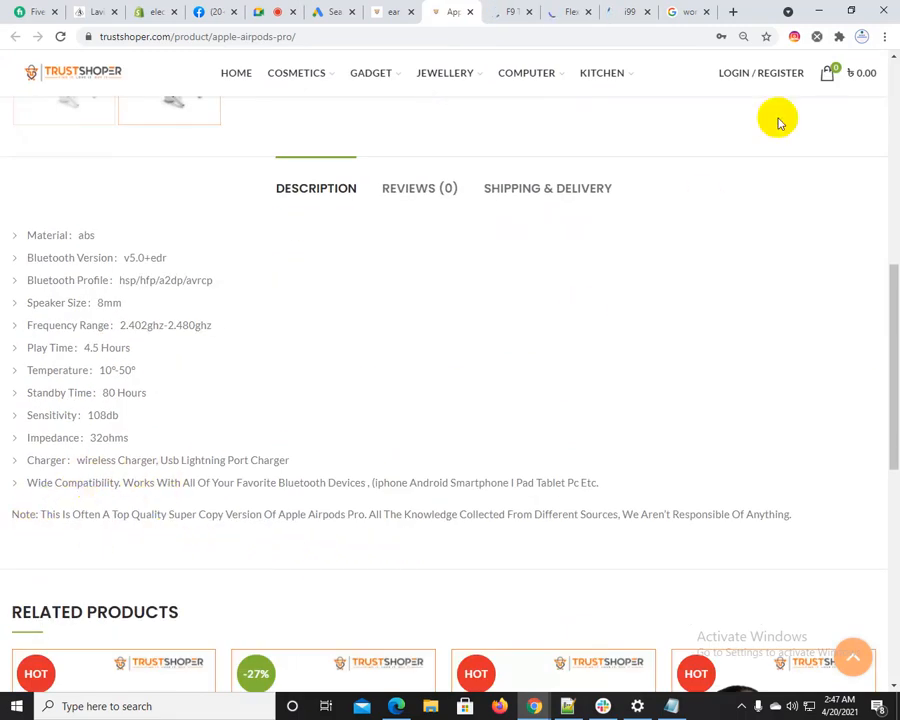
{"action": "left_click", "coordinate": [733, 11]}
{"action": "key", "text": "ctrl+v"}
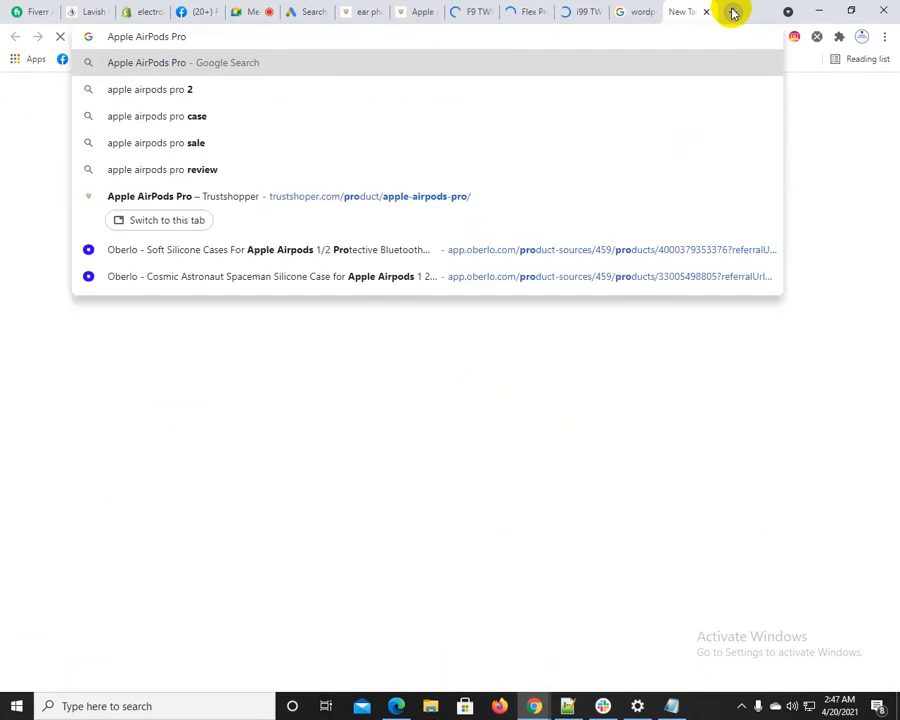
{"action": "key", "text": "Return"}
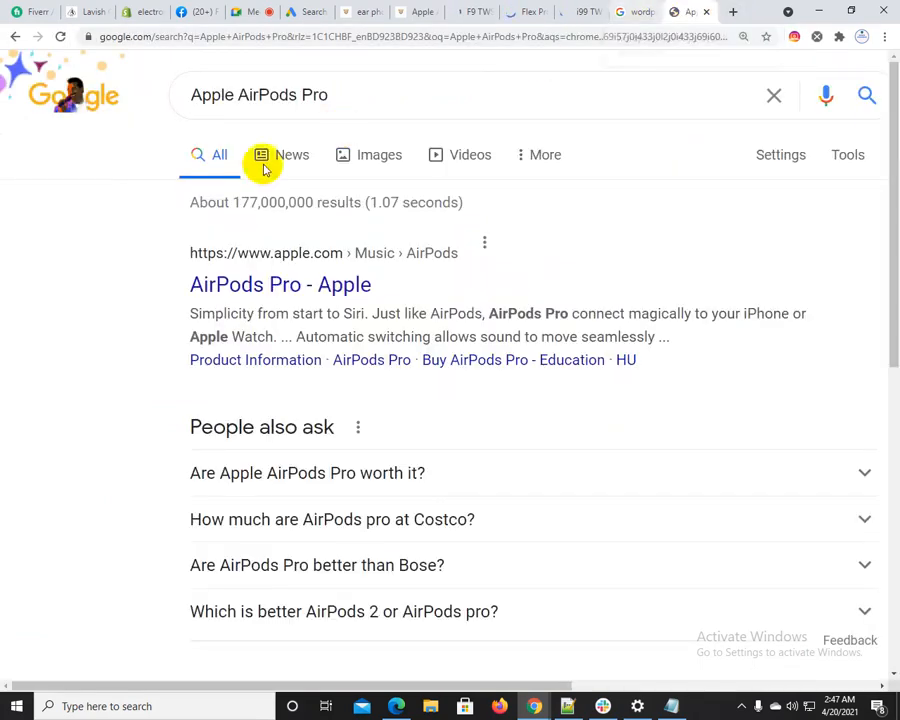
{"action": "scroll", "coordinate": [313, 283], "scroll_direction": "down", "scroll_amount": 5}
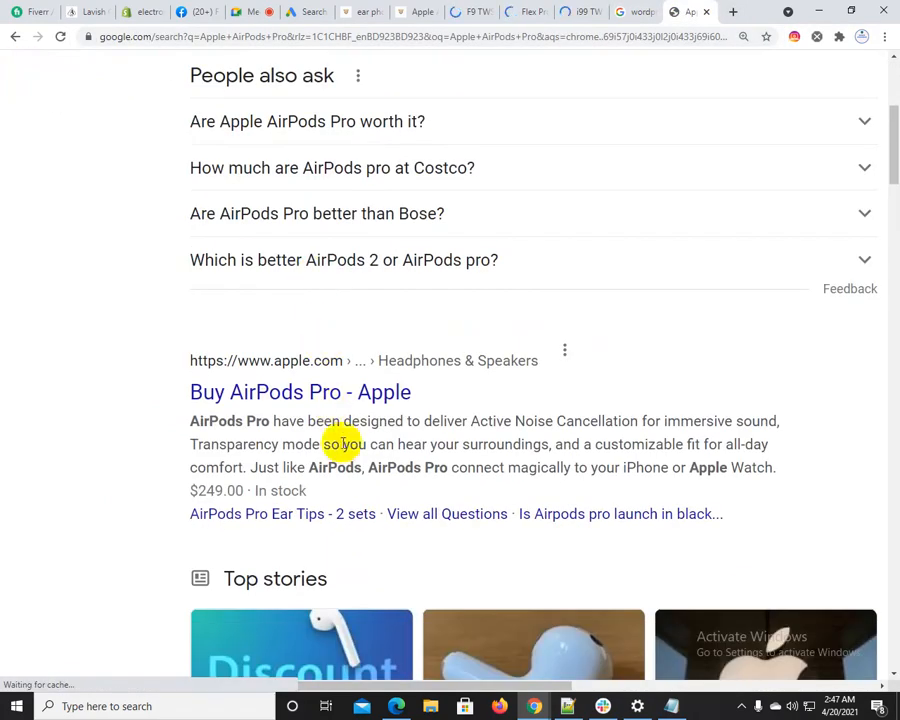
{"action": "left_click_drag", "start_coordinate": [190, 421], "coordinate": [775, 418]}
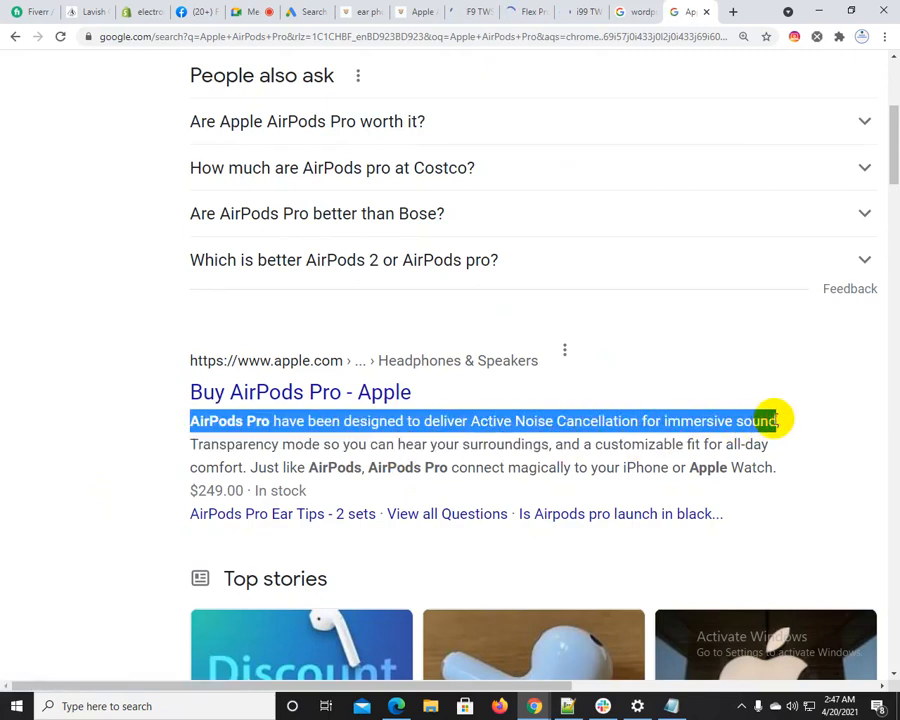
Paste the copied line into Sitelink 1's Description line 1 and shorten it to "AirPods Pro immersive sound"
{"action": "left_click", "coordinate": [252, 12]}
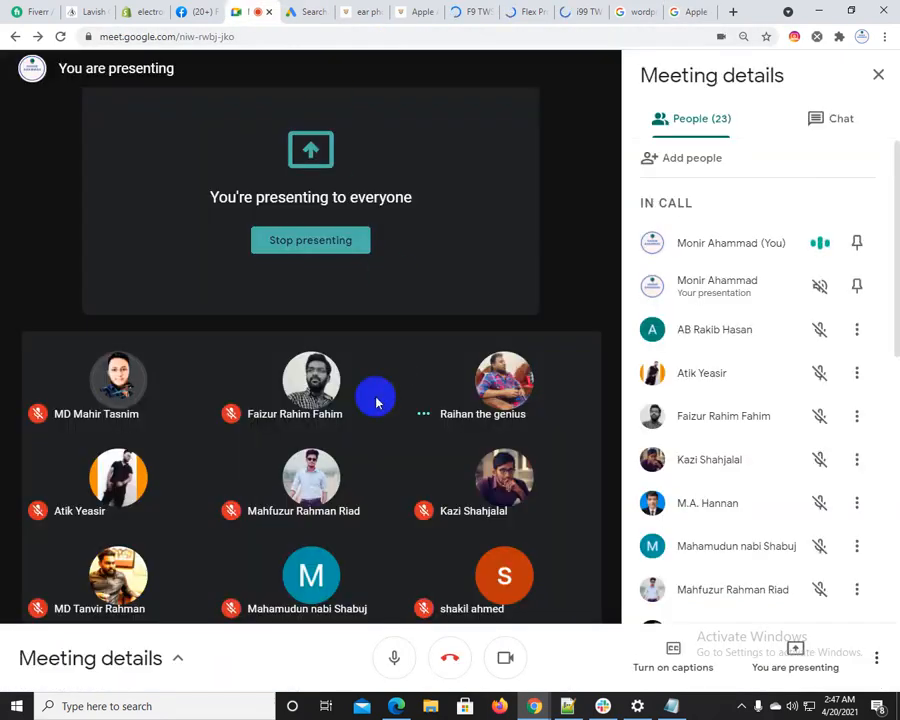
{"action": "left_click", "coordinate": [333, 9]}
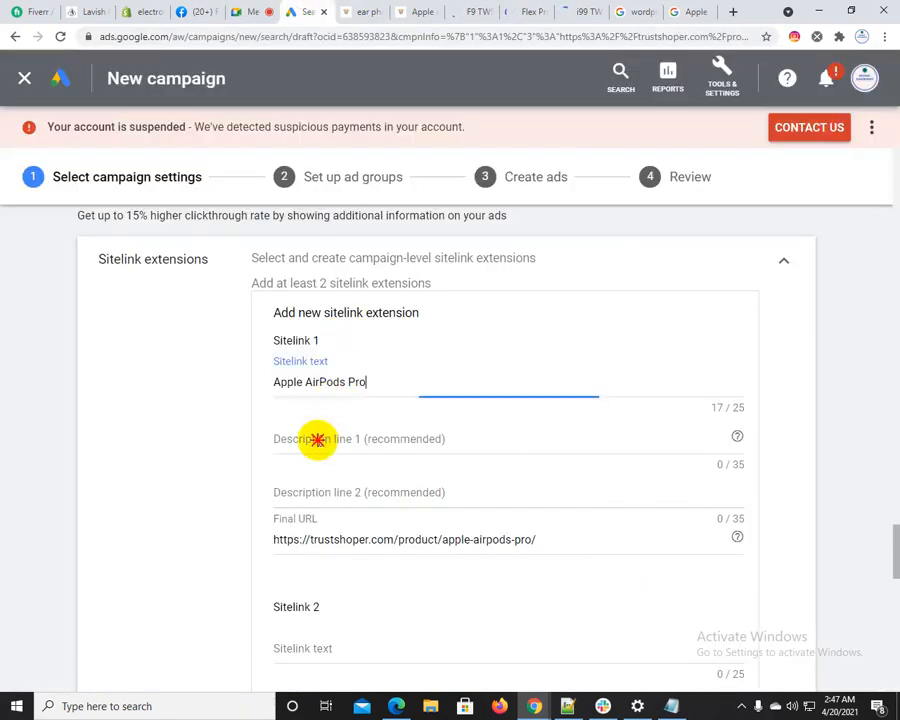
{"action": "left_click", "coordinate": [317, 440]}
{"action": "key", "text": "ctrl+v"}
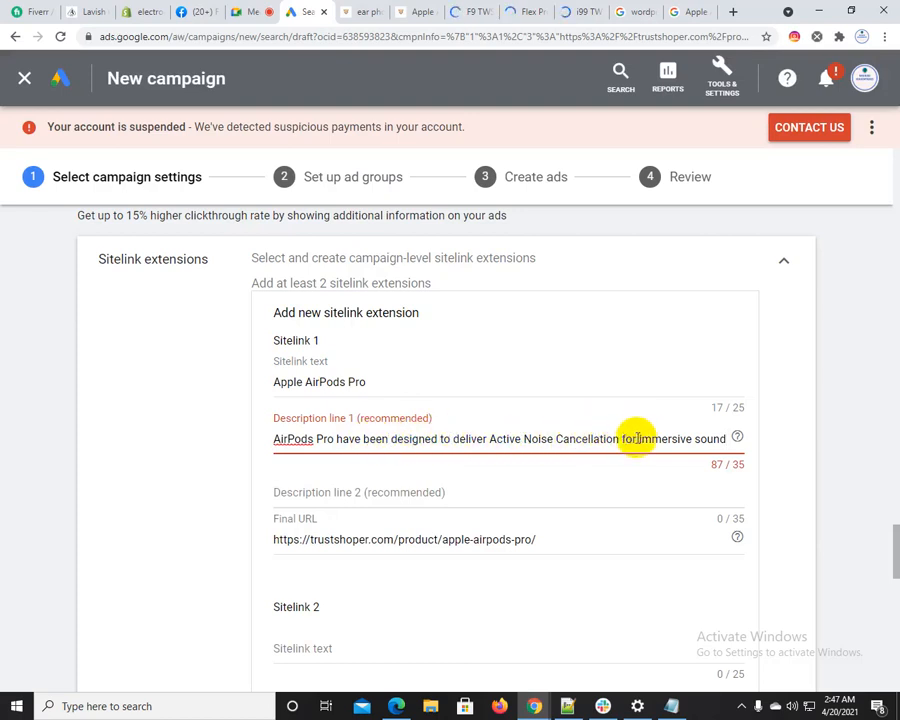
{"action": "left_click_drag", "start_coordinate": [637, 438], "coordinate": [366, 441]}
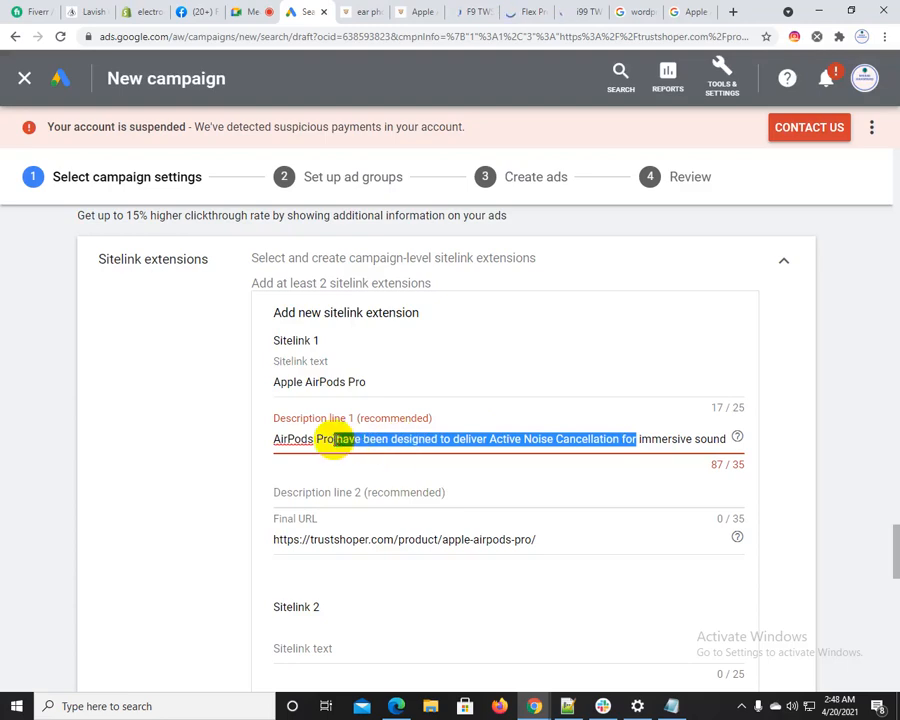
{"action": "key", "text": "BackSpace"}
Copy the "Just like AirPods" phrase from Google's "Buy AirPods Pro - Apple" result and enter "Just like AirPods" as Sitelink 1's Description line 2
{"action": "left_click", "coordinate": [352, 484]}
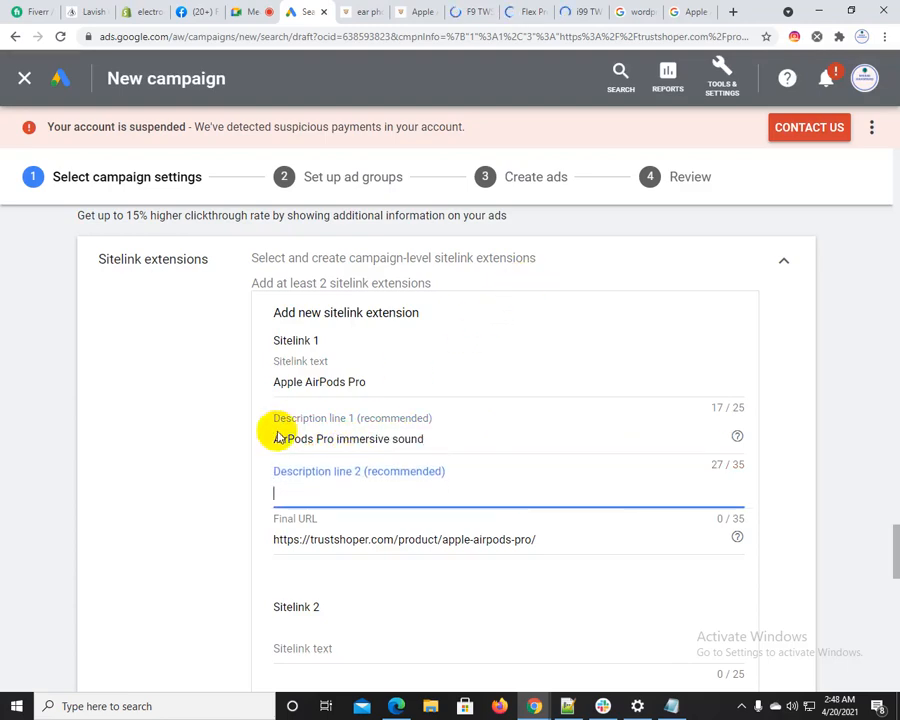
{"action": "left_click", "coordinate": [688, 10]}
{"action": "scroll", "coordinate": [380, 370], "scroll_direction": "down", "scroll_amount": 3}
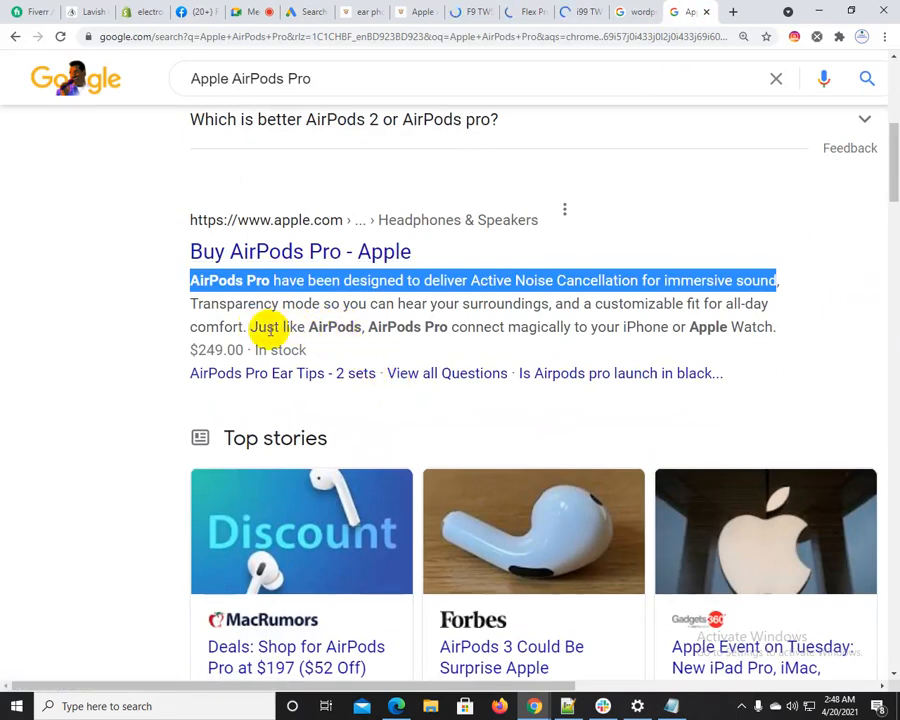
{"action": "left_click_drag", "start_coordinate": [258, 326], "coordinate": [368, 326]}
{"action": "key", "text": "ctrl+c"}
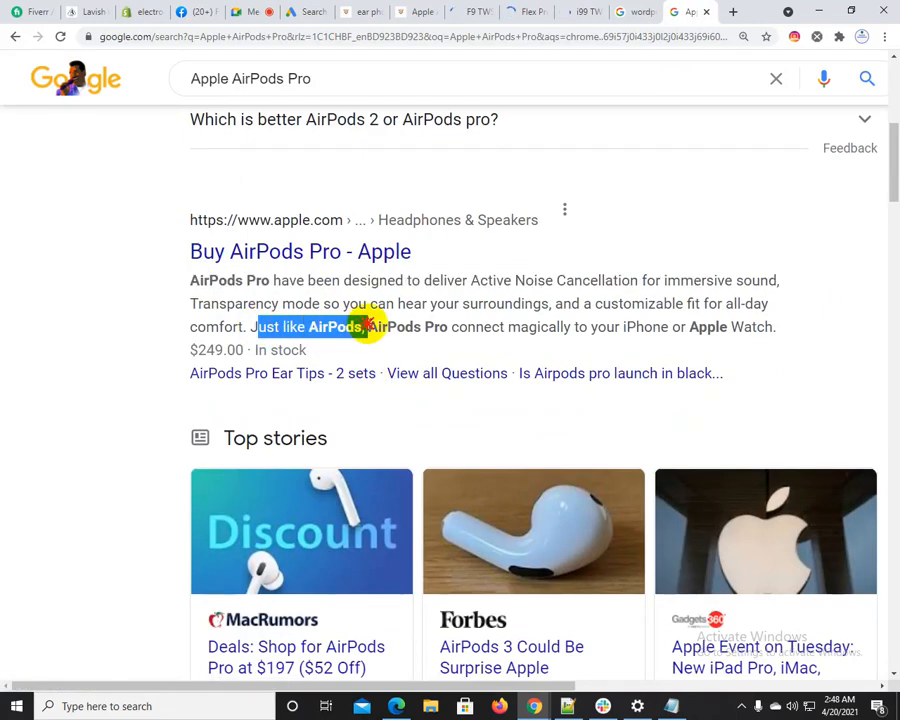
{"action": "left_click", "coordinate": [290, 10]}
{"action": "left_click", "coordinate": [300, 490]}
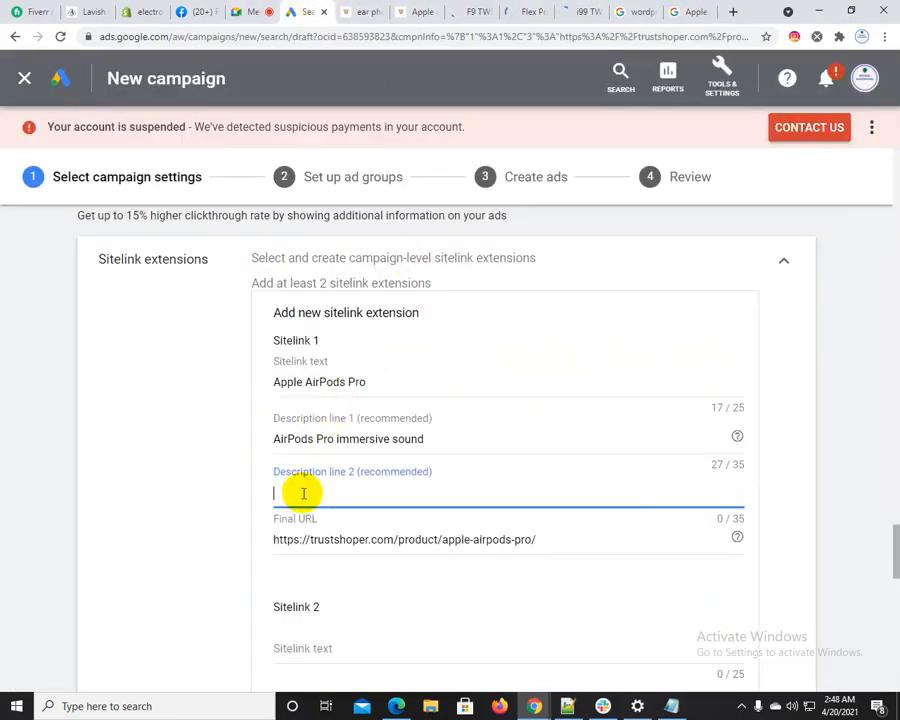
{"action": "key", "text": "ctrl+v"}
{"action": "left_click", "coordinate": [232, 500]}
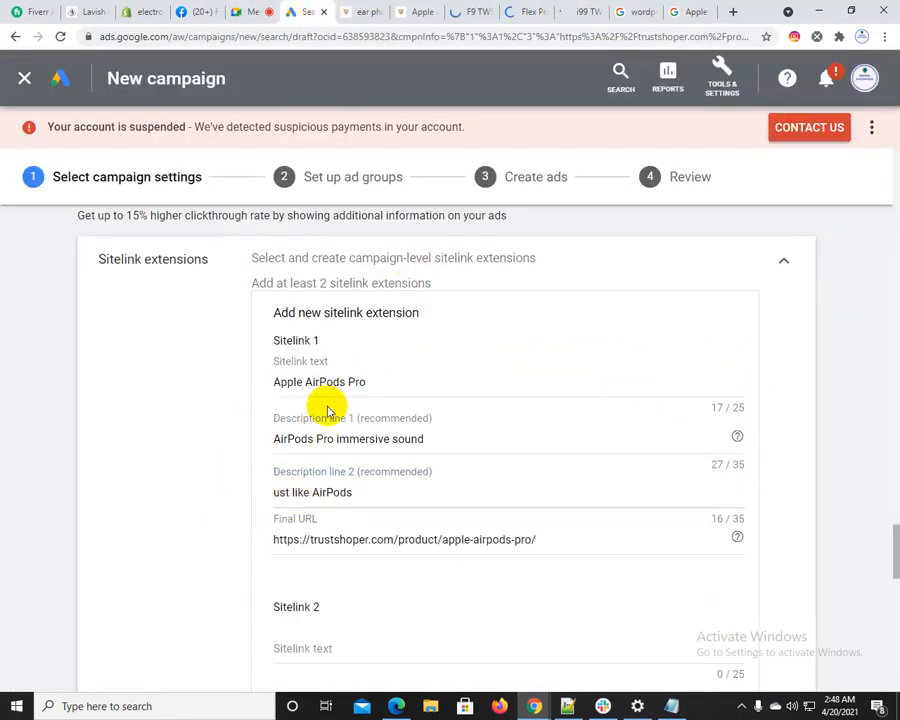
{"action": "left_click", "coordinate": [272, 491]}
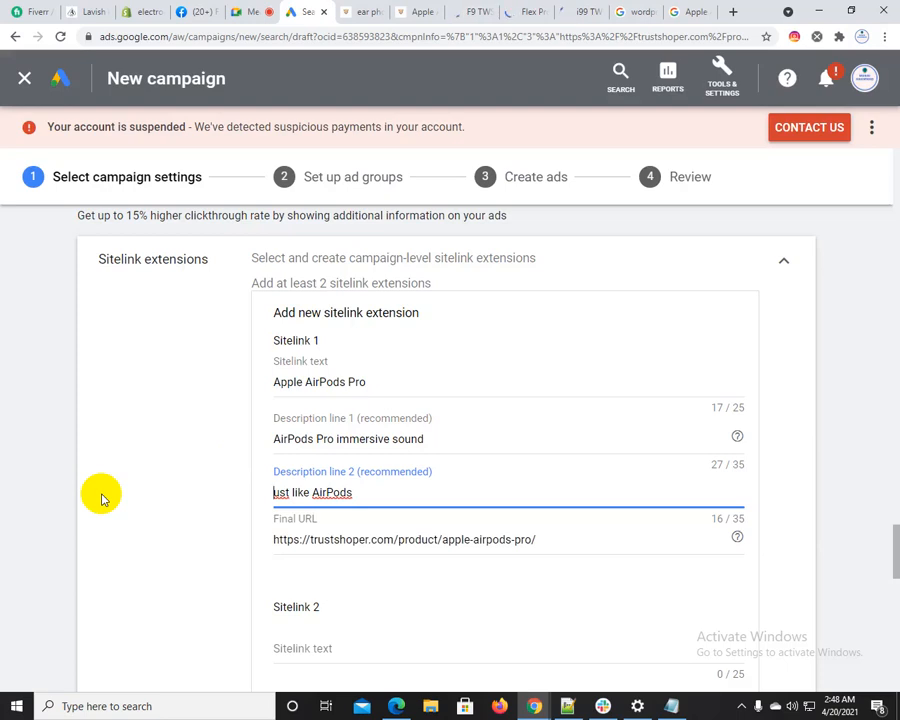
{"action": "type", "text": "J"}
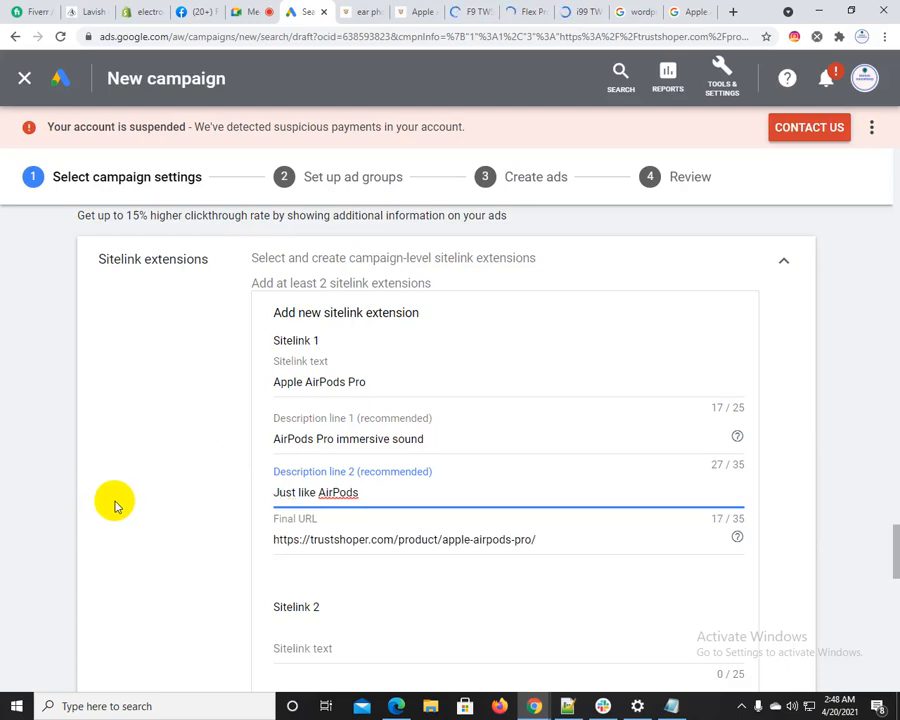
{"action": "left_click", "coordinate": [240, 517]}
Close the AirPods Pro page, copy the F9 TWS headphone page address, and enter it as Sitelink 2's Final URL in the campaign draft
{"action": "scroll", "coordinate": [328, 494], "scroll_direction": "down", "scroll_amount": 1}
{"action": "scroll", "coordinate": [326, 528], "scroll_direction": "down", "scroll_amount": 1}
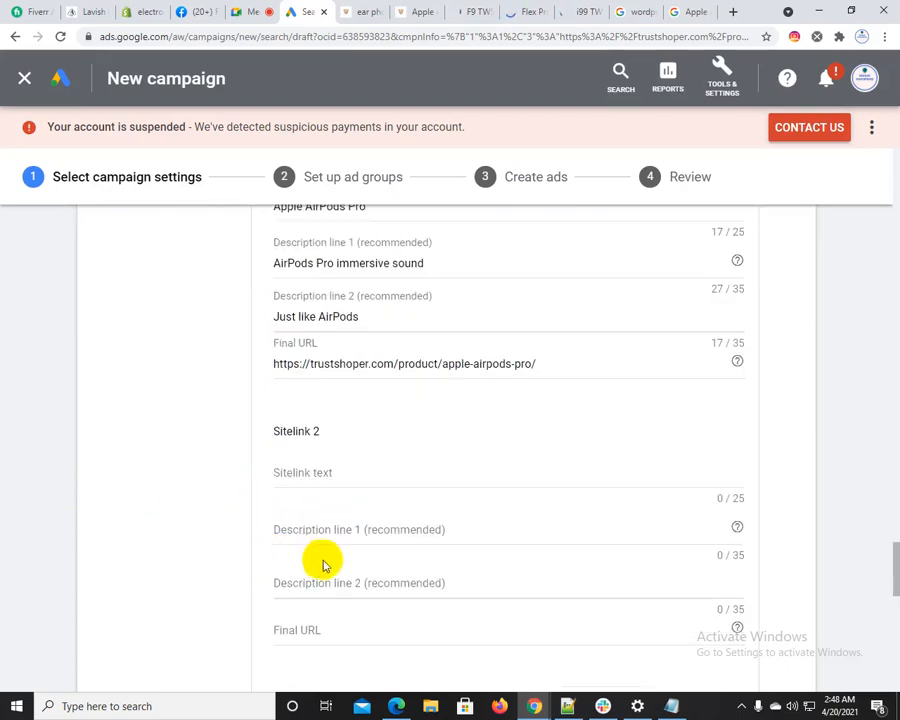
{"action": "left_click", "coordinate": [428, 7]}
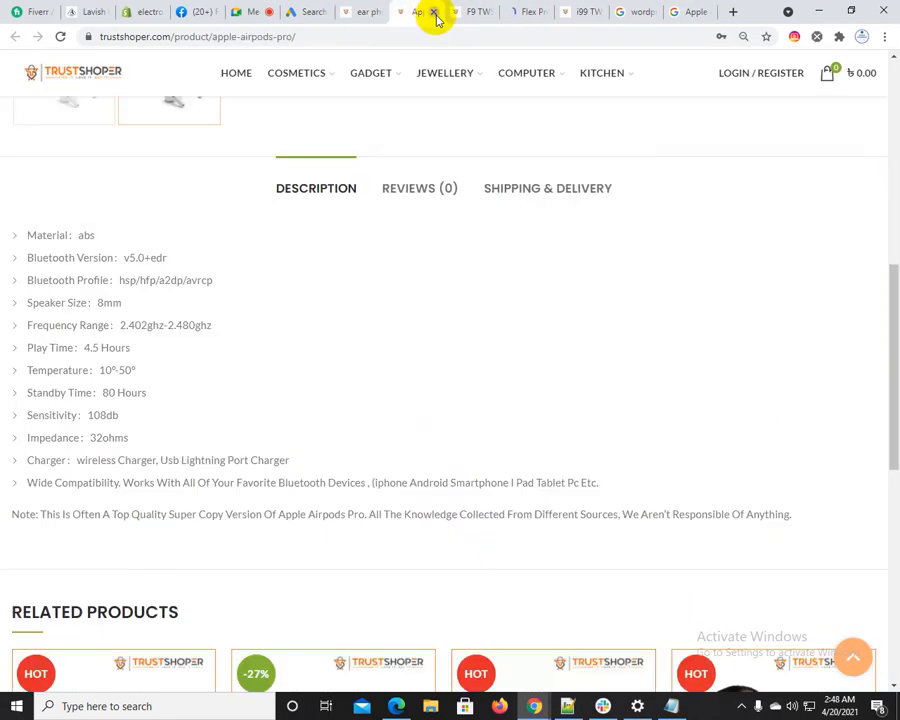
{"action": "left_click", "coordinate": [434, 12]}
{"action": "left_click", "coordinate": [303, 37]}
{"action": "key", "text": "ctrl+c"}
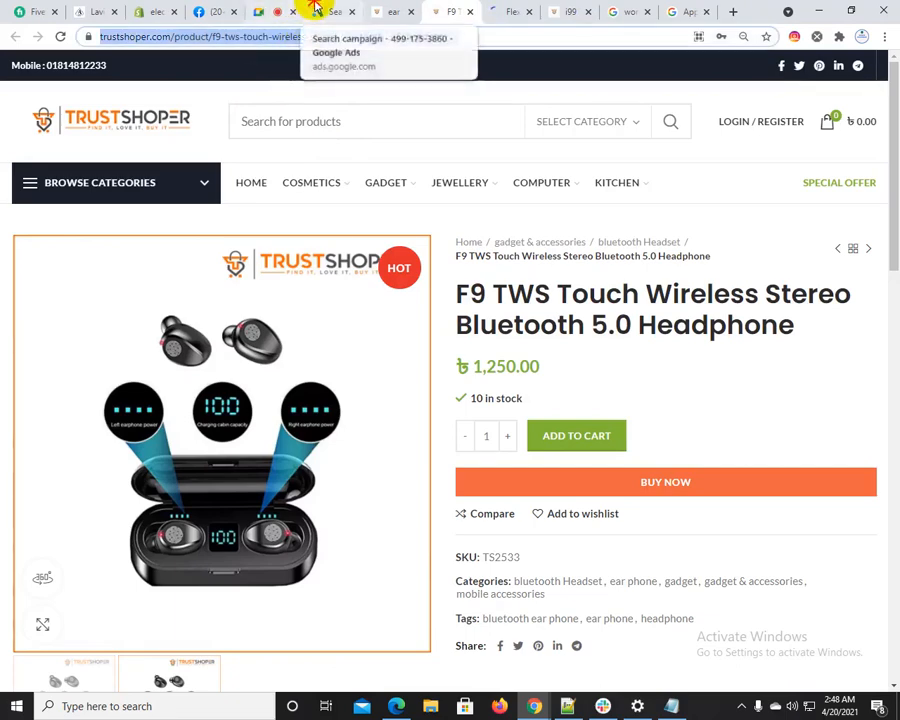
{"action": "left_click", "coordinate": [312, 11]}
{"action": "left_click", "coordinate": [283, 625]}
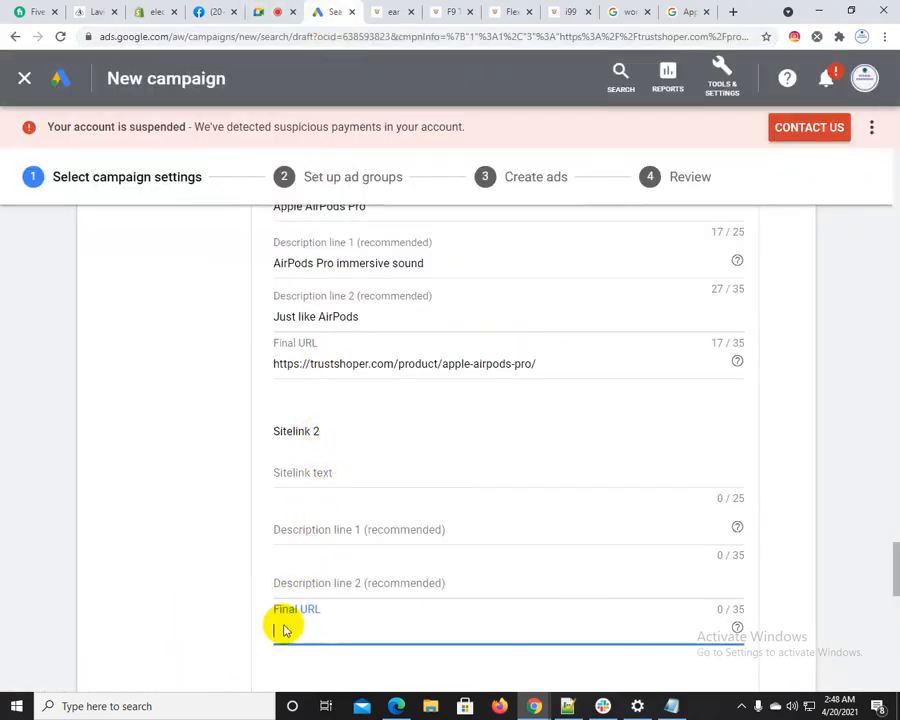
{"action": "key", "text": "ctrl+v"}
Copy "Wireless Stereo Bluetooth 5.0 Headphone" from the F9 TWS product title into Sitelink 2's text and shorten it to "Wireless Headphone"
{"action": "left_click", "coordinate": [440, 11]}
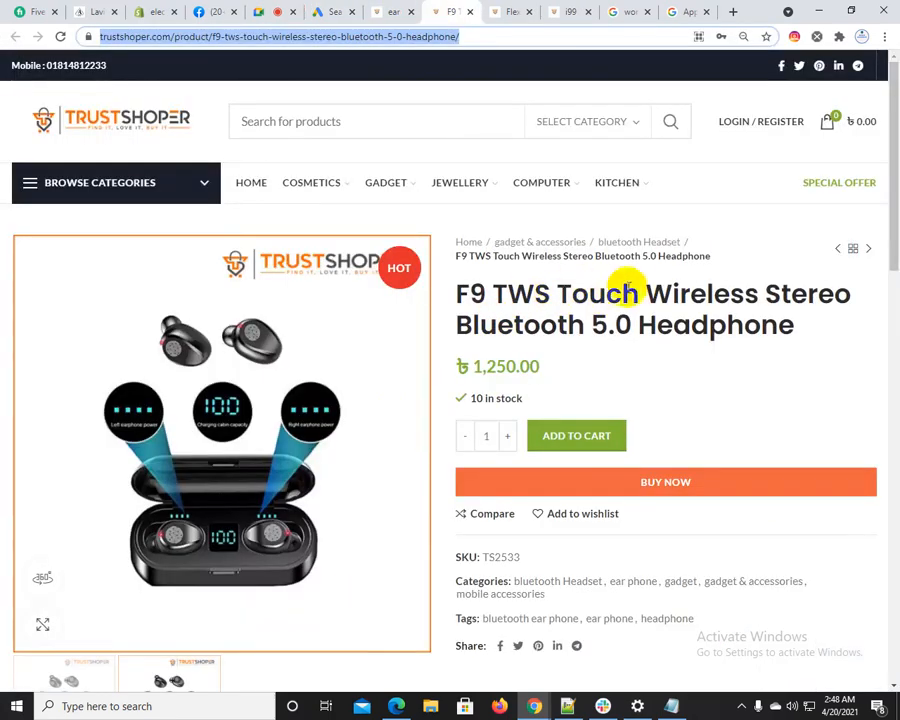
{"action": "left_click_drag", "start_coordinate": [645, 294], "coordinate": [808, 321]}
{"action": "key", "text": "ctrl+c"}
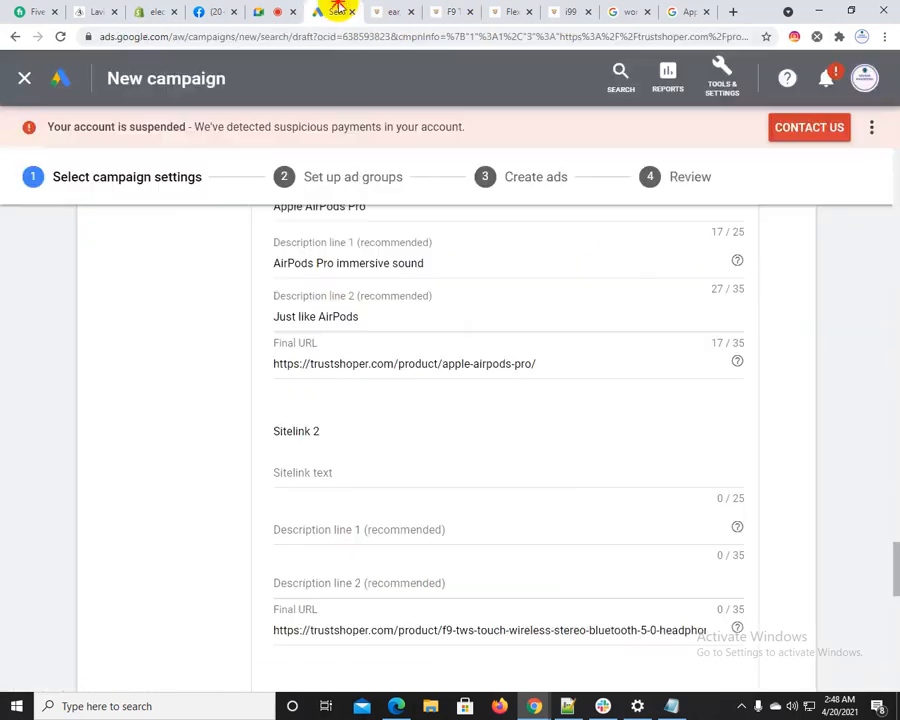
{"action": "left_click", "coordinate": [333, 11]}
{"action": "left_click", "coordinate": [320, 475]}
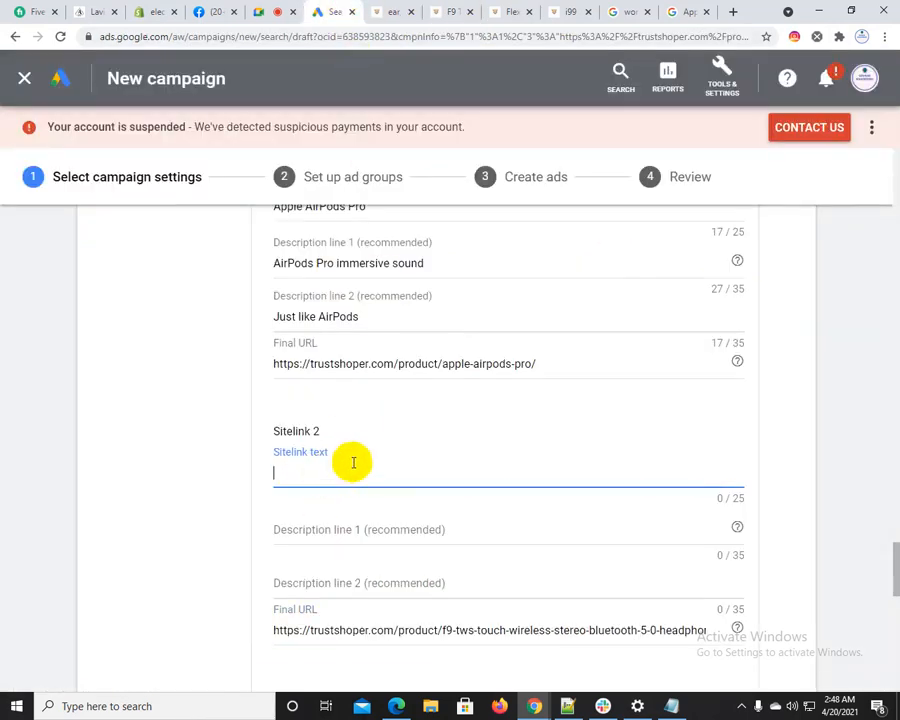
{"action": "key", "text": "ctrl+v"}
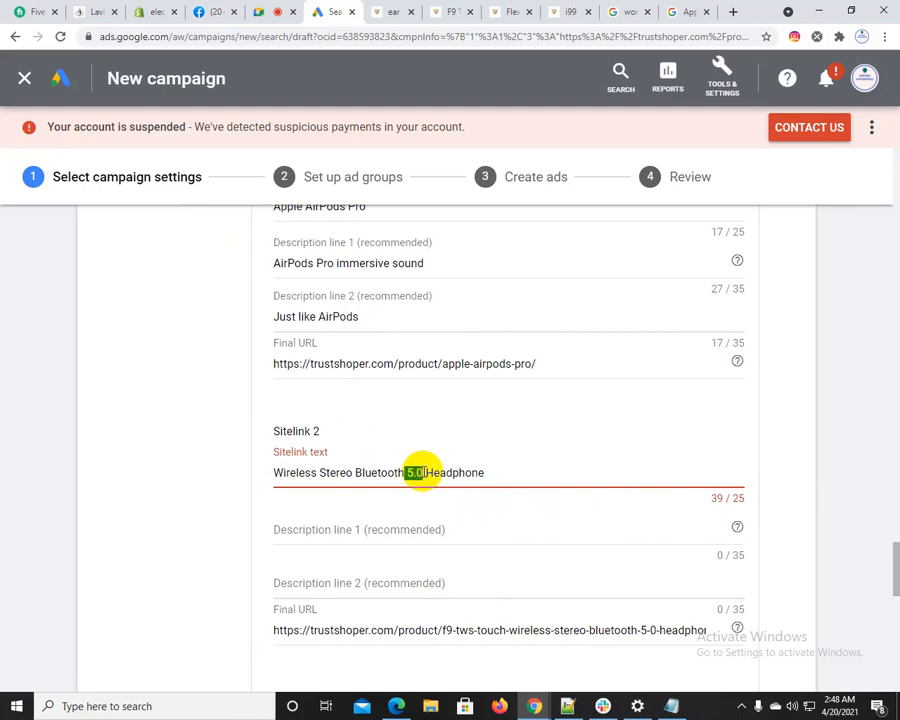
{"action": "key", "text": "BackSpace"}
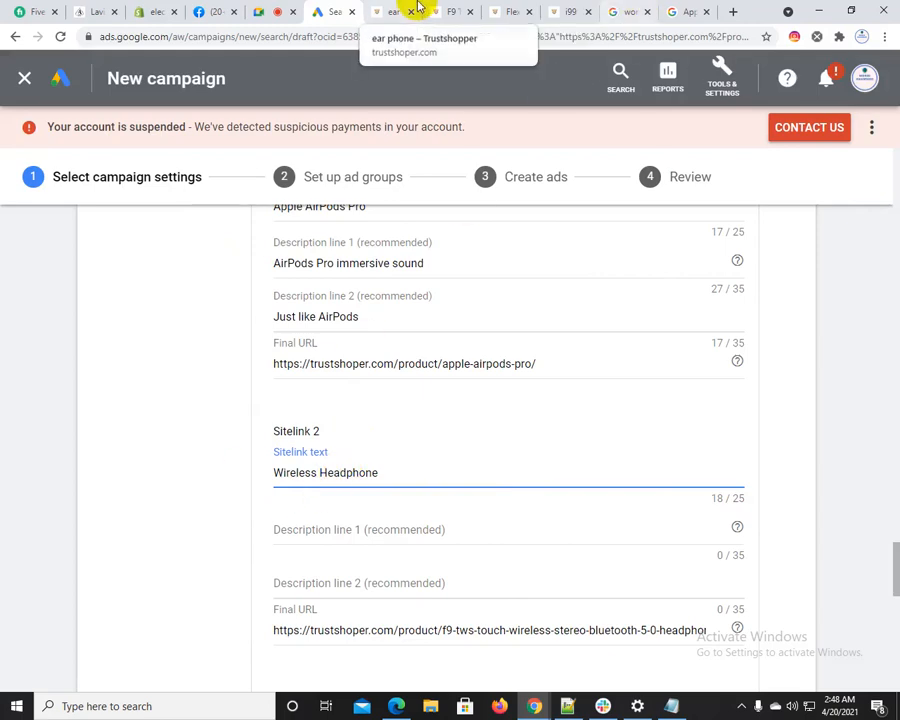
Check the F9 TWS page's description and search Google for "Wireless Stereo Bluetooth 5.0 Headphone"
{"action": "left_click", "coordinate": [425, 7]}
{"action": "scroll", "coordinate": [420, 438], "scroll_direction": "down", "scroll_amount": 3}
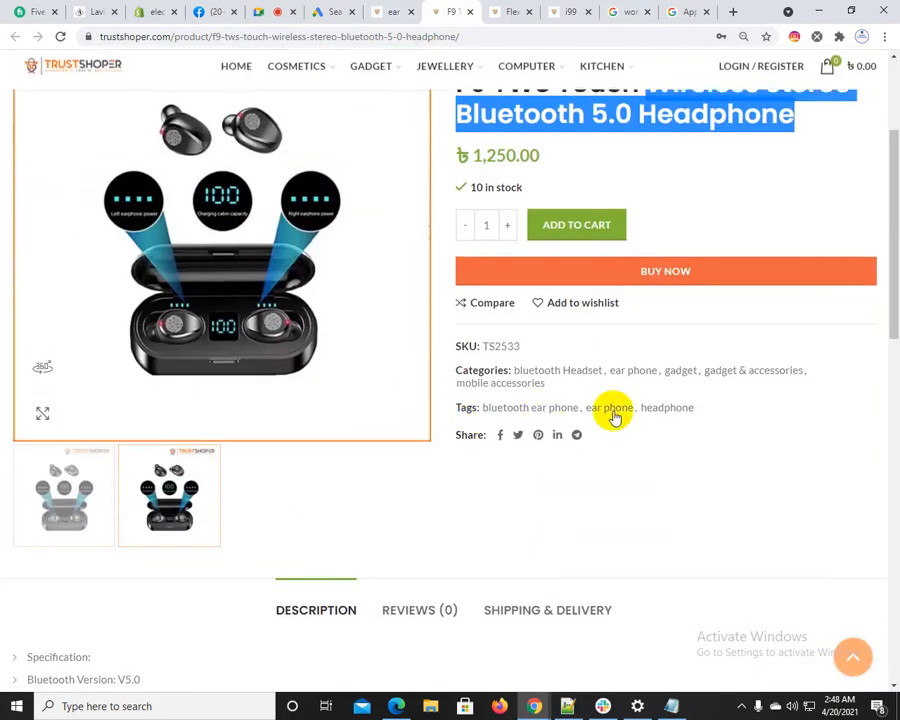
{"action": "scroll", "coordinate": [495, 520], "scroll_direction": "down", "scroll_amount": 2}
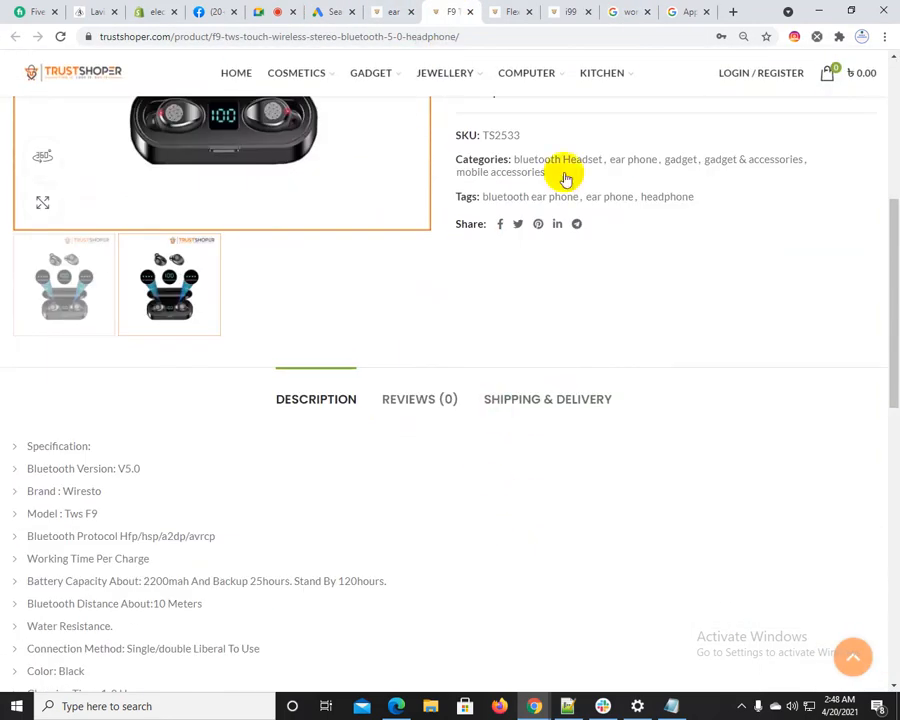
{"action": "left_click", "coordinate": [690, 11]}
{"action": "left_click_drag", "start_coordinate": [394, 66], "coordinate": [192, 76]}
{"action": "key", "text": "ctrl+v"}
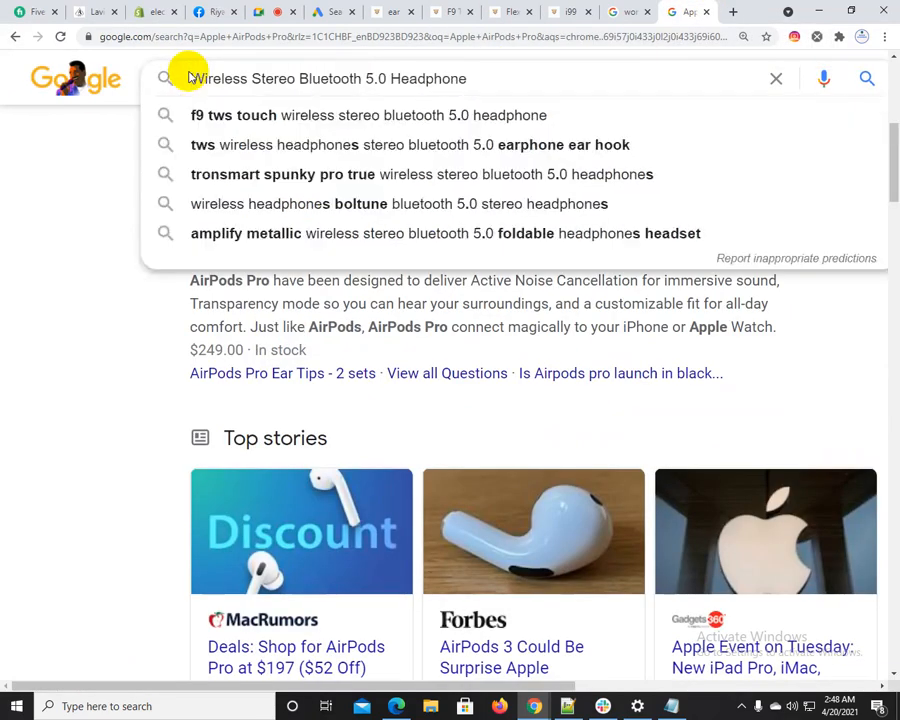
{"action": "key", "text": "Return"}
Copy "Stereo Wireless Earphones with Microphone" from the first Amazon result into Sitelink 2's Description line 1 and shorten it to "Stereo Wireless Earphones"
{"action": "scroll", "coordinate": [317, 315], "scroll_direction": "down", "scroll_amount": 3}
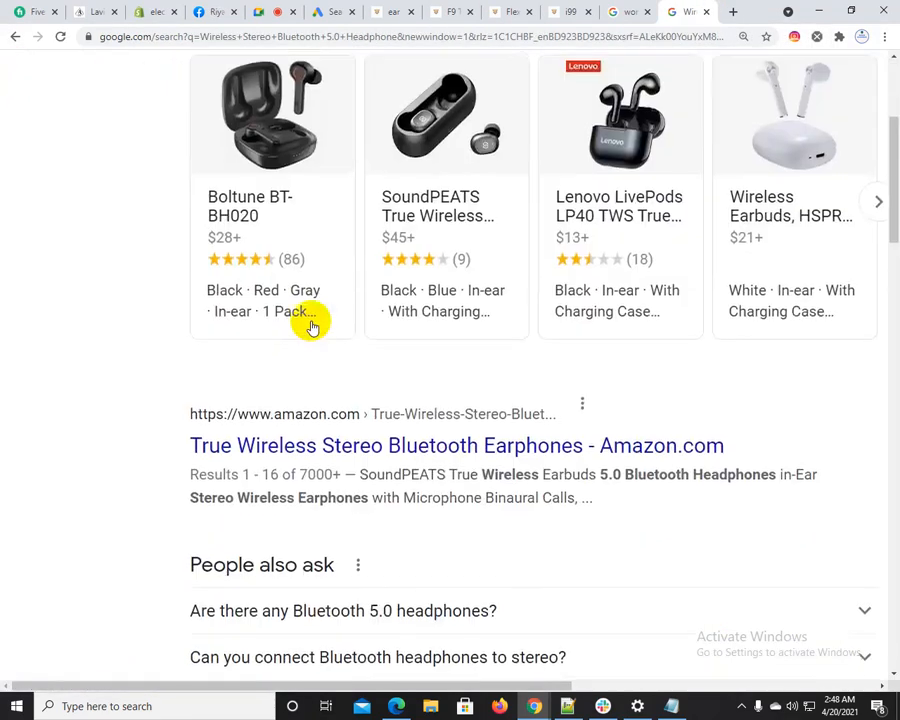
{"action": "scroll", "coordinate": [312, 326], "scroll_direction": "down", "scroll_amount": 3}
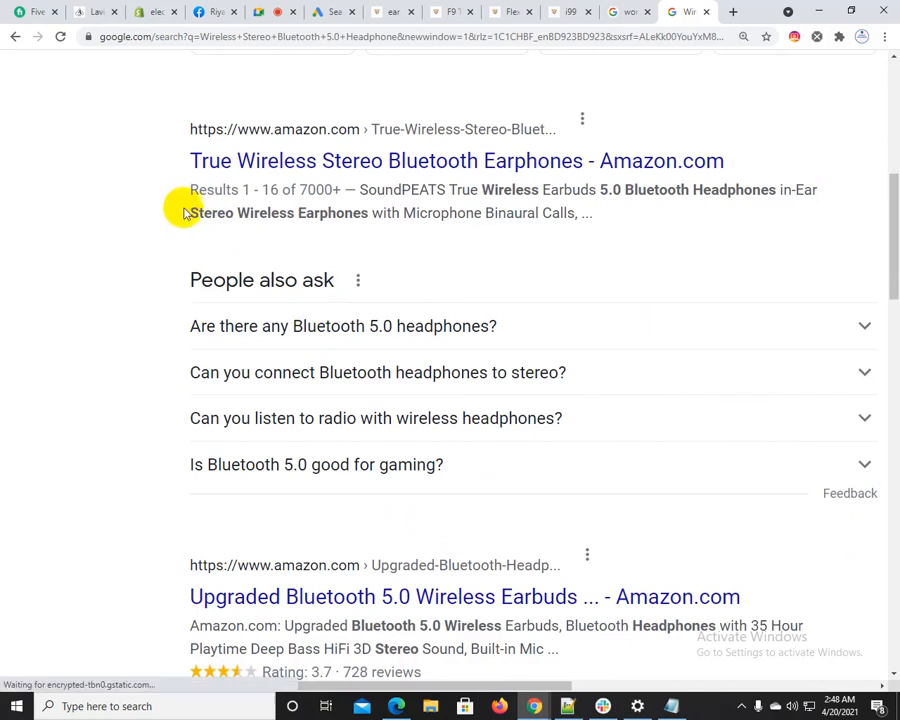
{"action": "left_click_drag", "start_coordinate": [184, 213], "coordinate": [376, 217]}
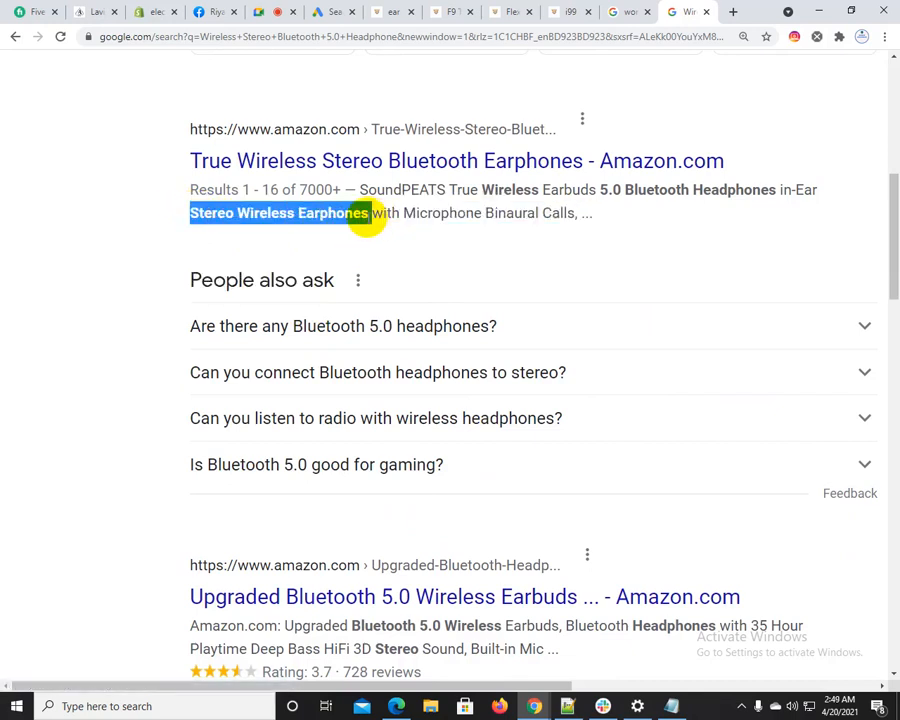
{"action": "left_click", "coordinate": [280, 208]}
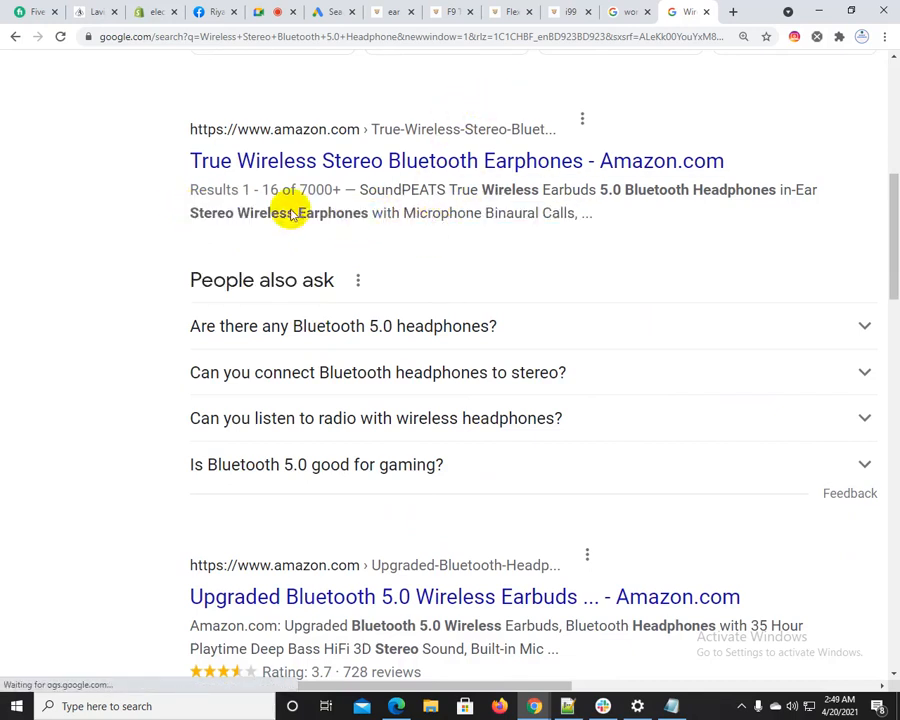
{"action": "left_click_drag", "start_coordinate": [187, 214], "coordinate": [477, 211]}
{"action": "key", "text": "ctrl+c"}
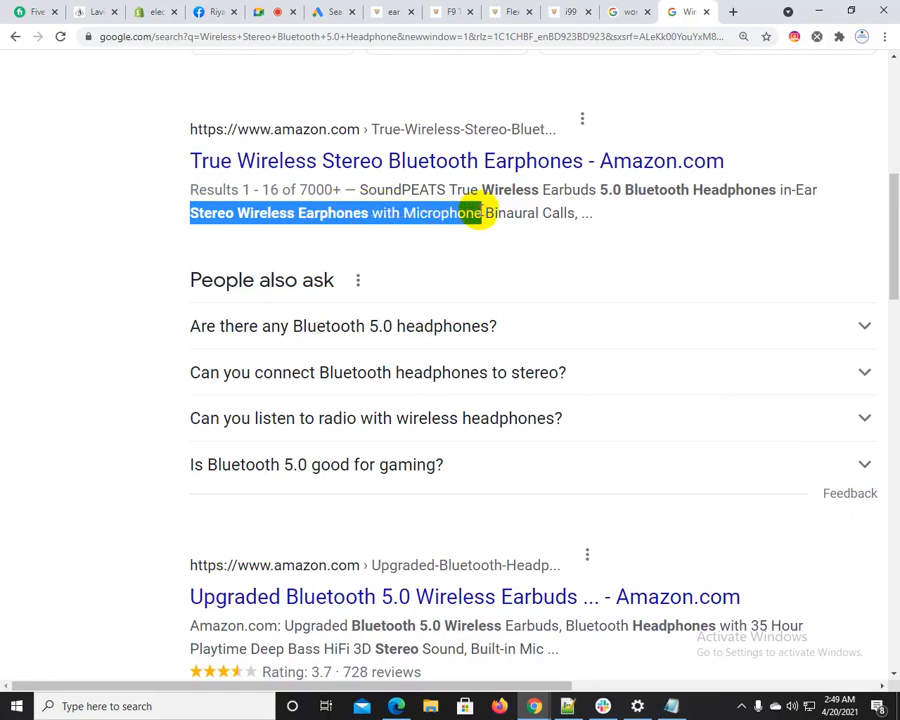
{"action": "left_click", "coordinate": [330, 12]}
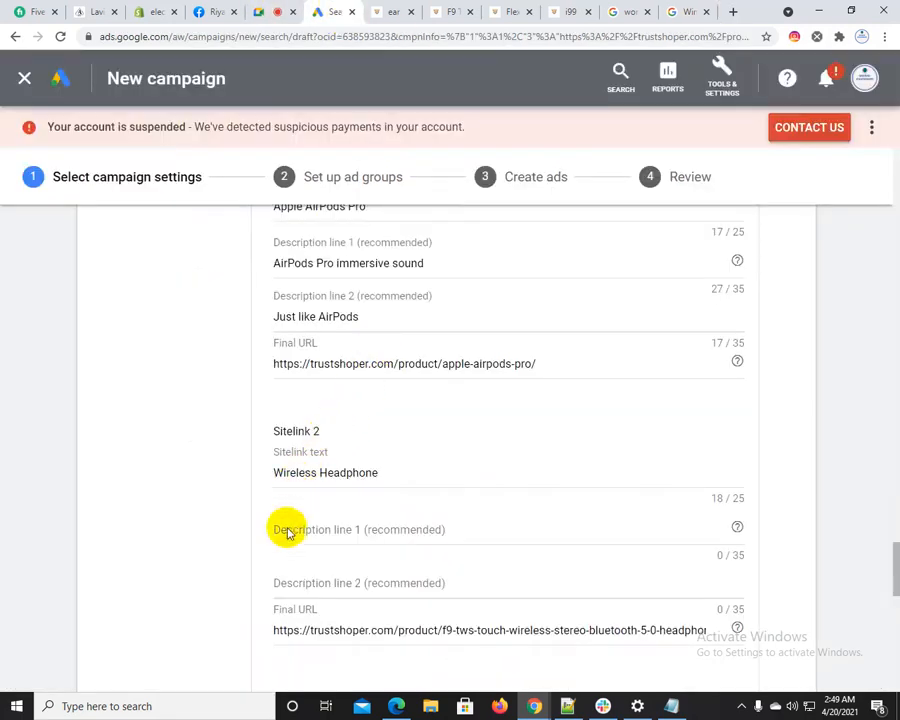
{"action": "key", "text": "ctrl+v"}
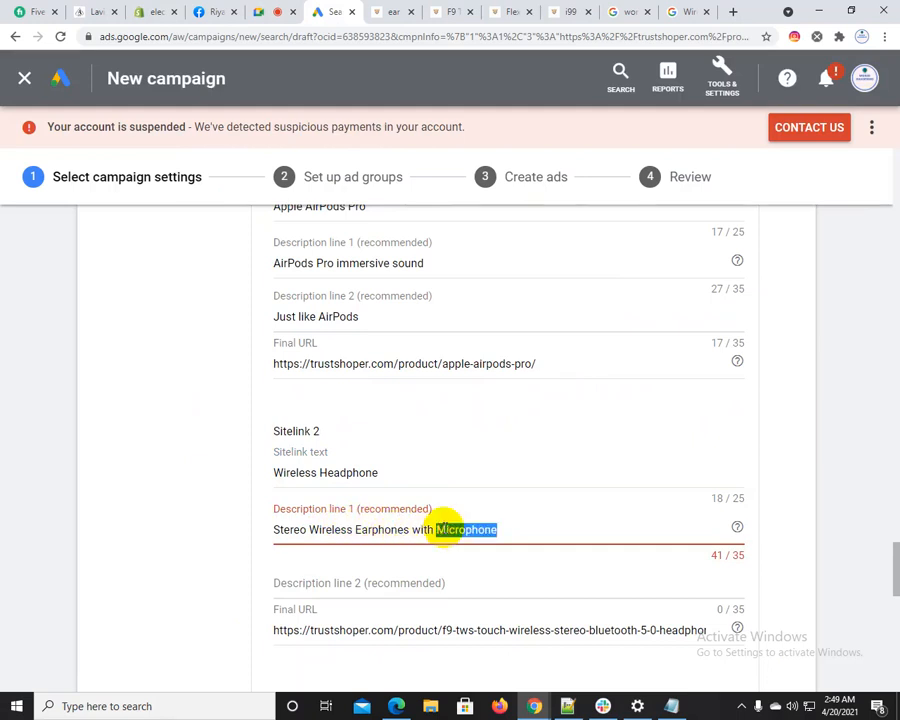
{"action": "key", "text": "BackSpace"}
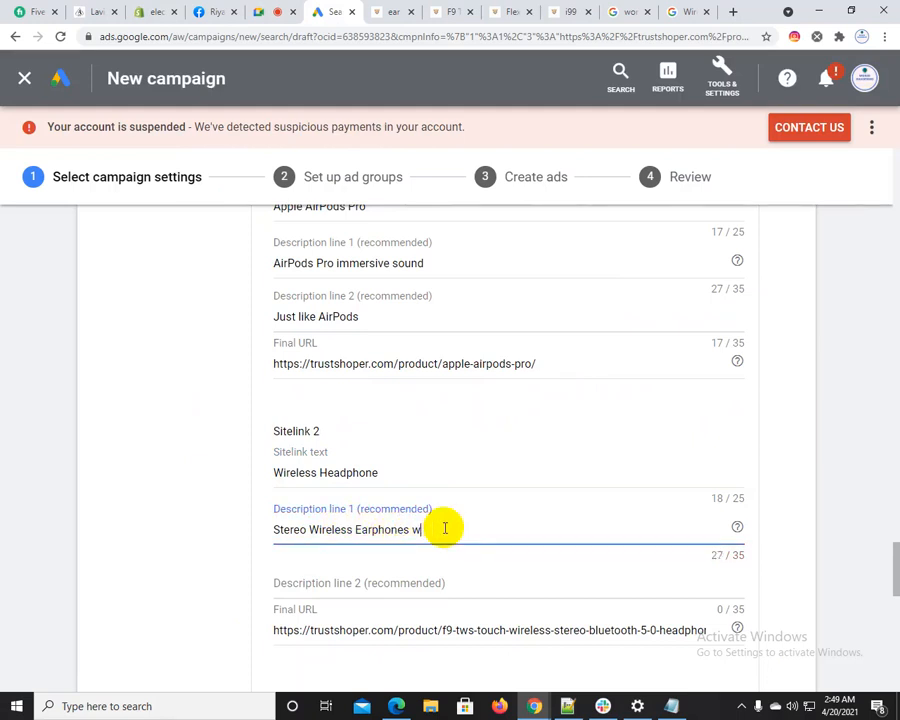
{"action": "type", "text": "s"}
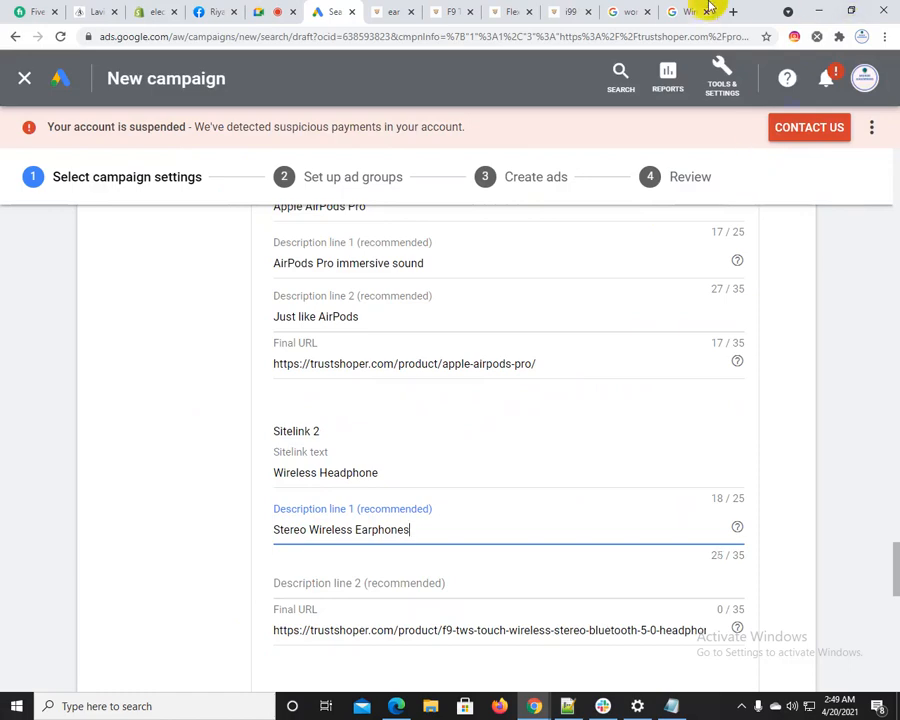
Copy "Bluetooth Headphones" from the "Upgraded Bluetooth 5.0 Wireless Earbuds" Amazon result and enter it as Sitelink 2's Description line 2
{"action": "left_click", "coordinate": [693, 11]}
{"action": "scroll", "coordinate": [300, 400], "scroll_direction": "down", "scroll_amount": 2}
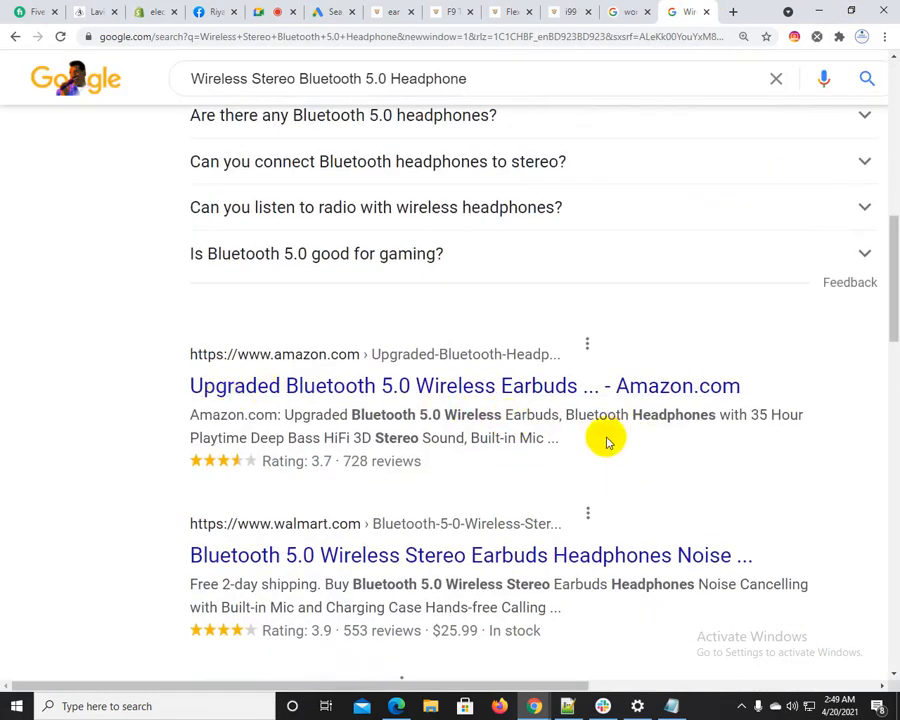
{"action": "left_click_drag", "start_coordinate": [566, 414], "coordinate": [680, 418]}
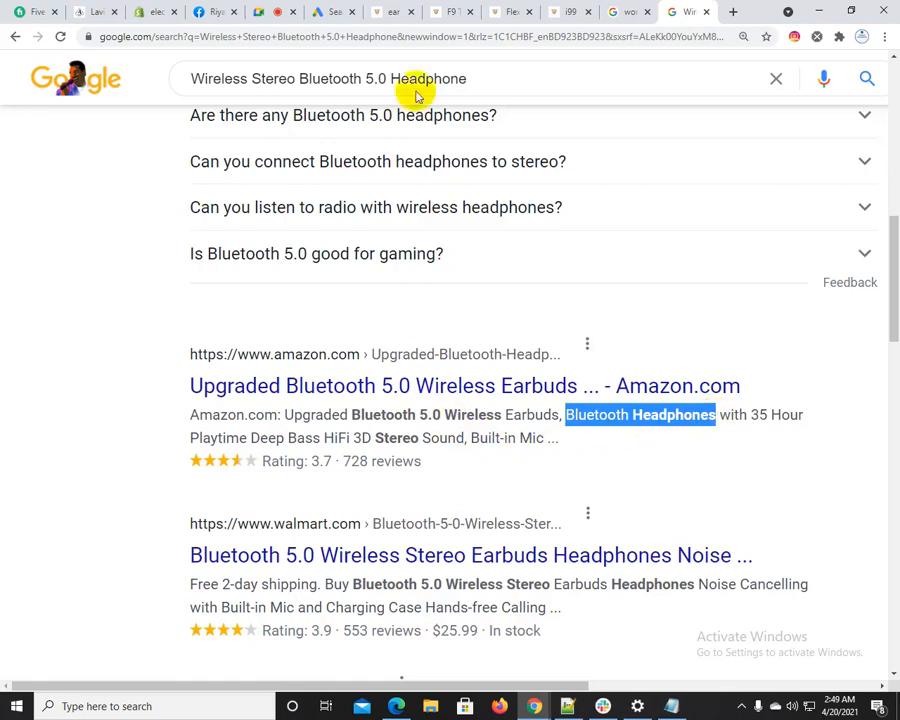
{"action": "left_click", "coordinate": [333, 11]}
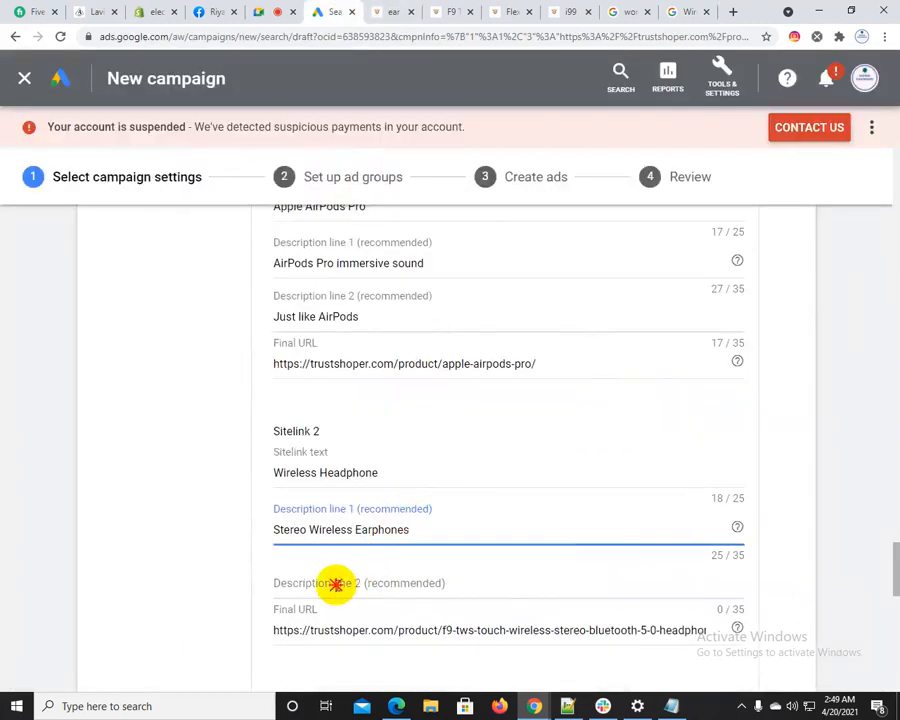
{"action": "left_click", "coordinate": [336, 582]}
{"action": "type", "text": "Bluetooth Headphones"}
Close the F9 TWS product page and copy the Flex Pro Neckband Bluetooth Earphone page's address into Sitelink 4's Final URL
{"action": "scroll", "coordinate": [135, 578], "scroll_direction": "down", "scroll_amount": 5}
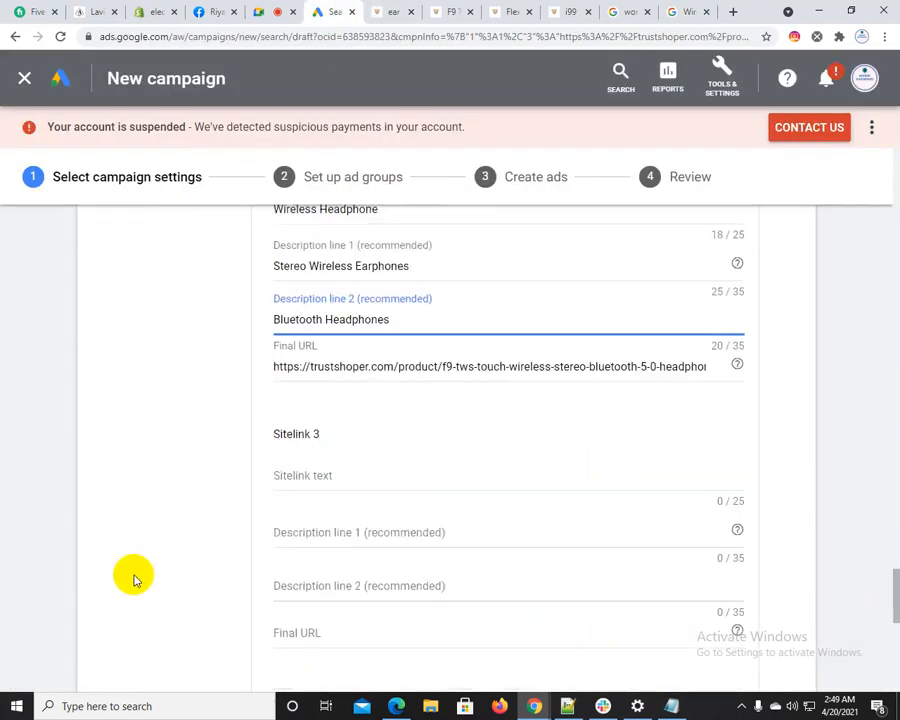
{"action": "left_click", "coordinate": [466, 9]}
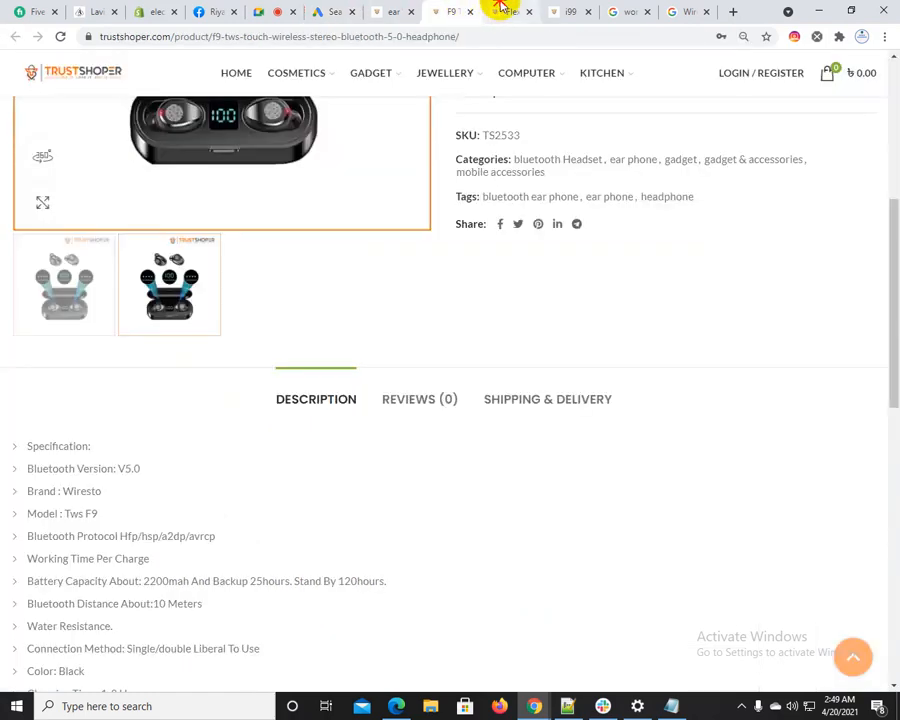
{"action": "left_click", "coordinate": [500, 8]}
{"action": "left_click", "coordinate": [467, 9]}
{"action": "left_click", "coordinate": [470, 13]}
{"action": "left_click", "coordinate": [463, 40]}
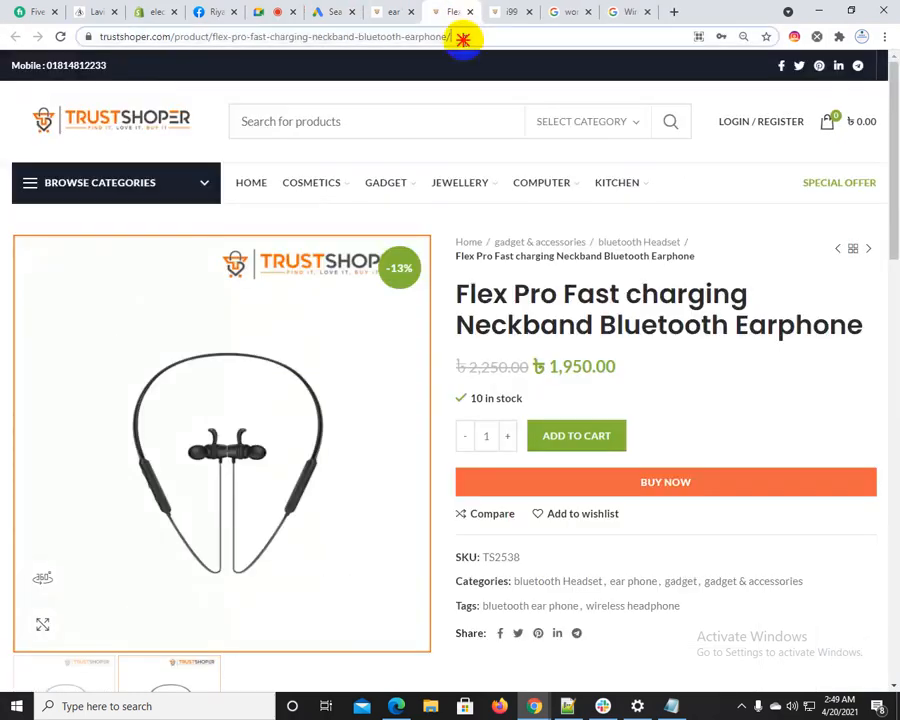
{"action": "left_click", "coordinate": [336, 11]}
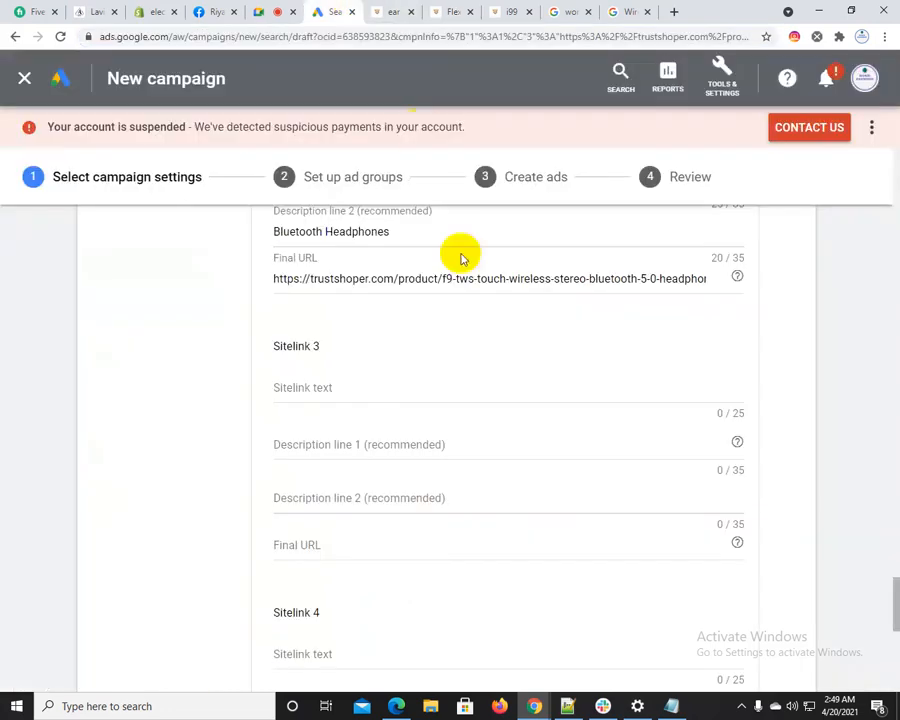
{"action": "scroll", "coordinate": [369, 515], "scroll_direction": "down", "scroll_amount": 2}
{"action": "scroll", "coordinate": [369, 515], "scroll_direction": "down", "scroll_amount": 3}
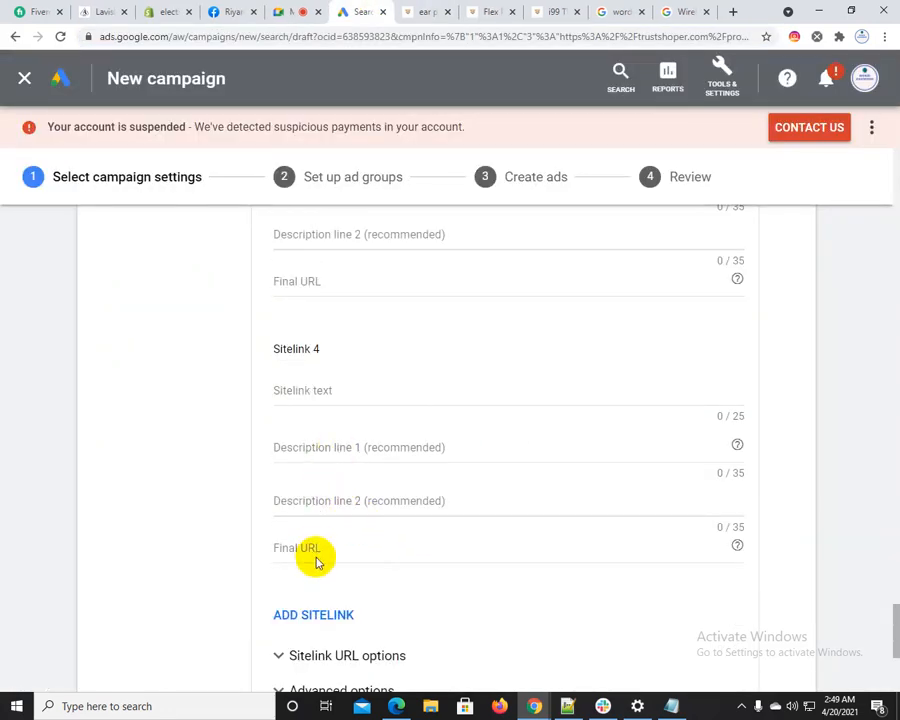
{"action": "type", "text": "https://trustshoper.com/product/flex-pro-fast-charging-neckband-bluetooth-earphone/"}
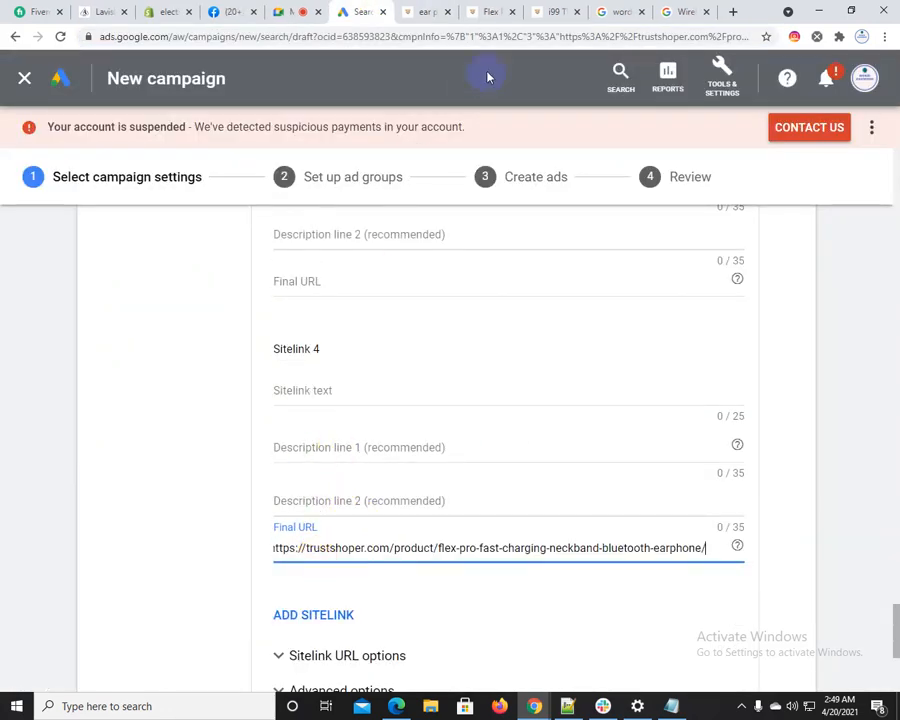
Copy "Neckband Bluetooth Earphone" from the Flex Pro product title into Sitelink 4's text and shorten it to "Neckband Earphone"
{"action": "left_click", "coordinate": [440, 10]}
{"action": "left_click", "coordinate": [482, 10]}
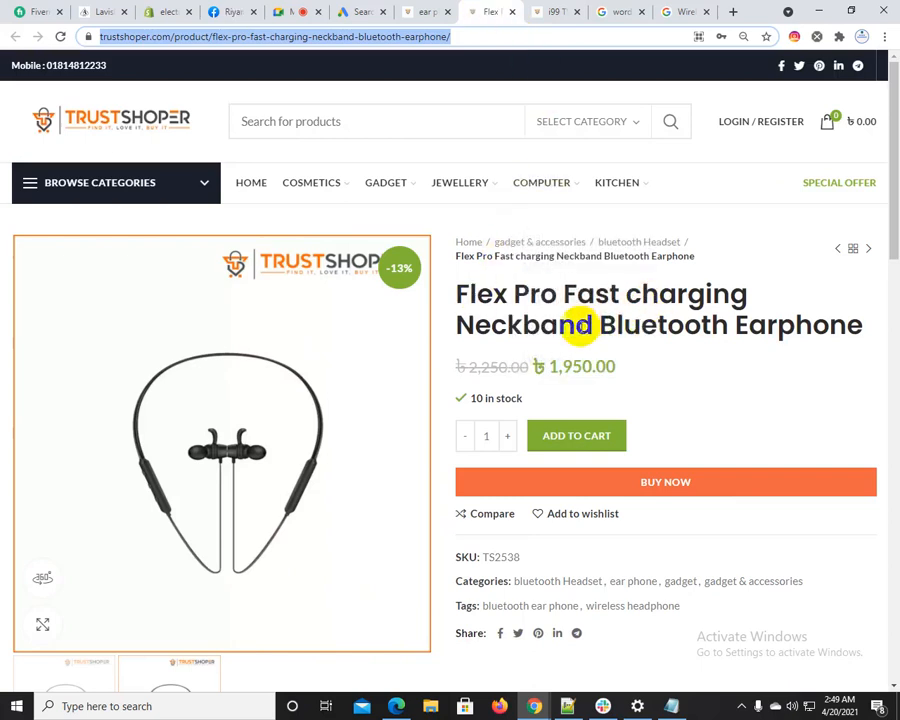
{"action": "left_click", "coordinate": [600, 326]}
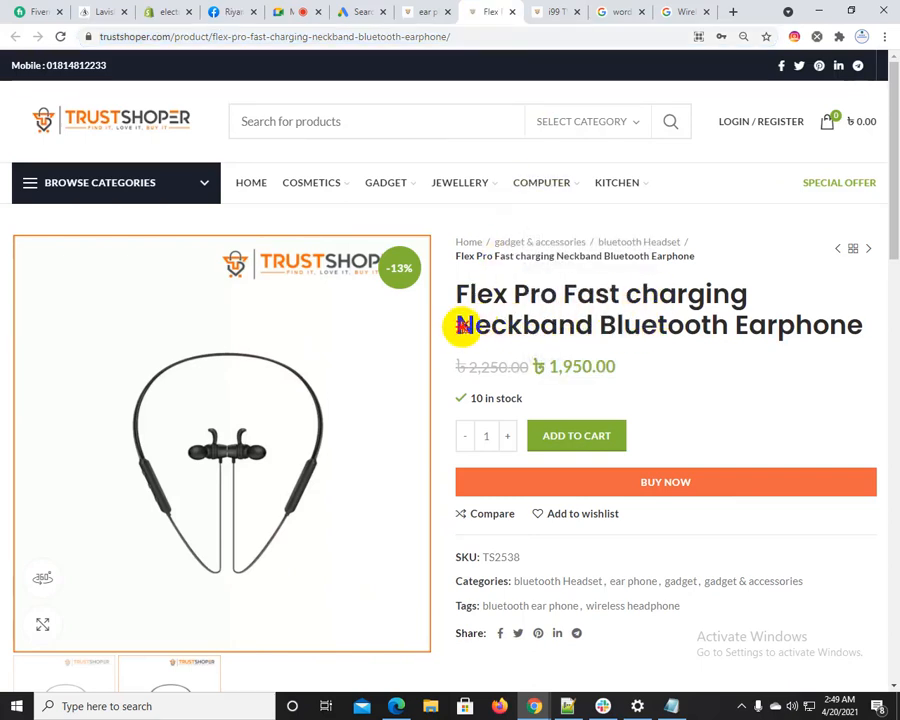
{"action": "left_click_drag", "start_coordinate": [459, 325], "coordinate": [862, 323]}
{"action": "key", "text": "ctrl+c"}
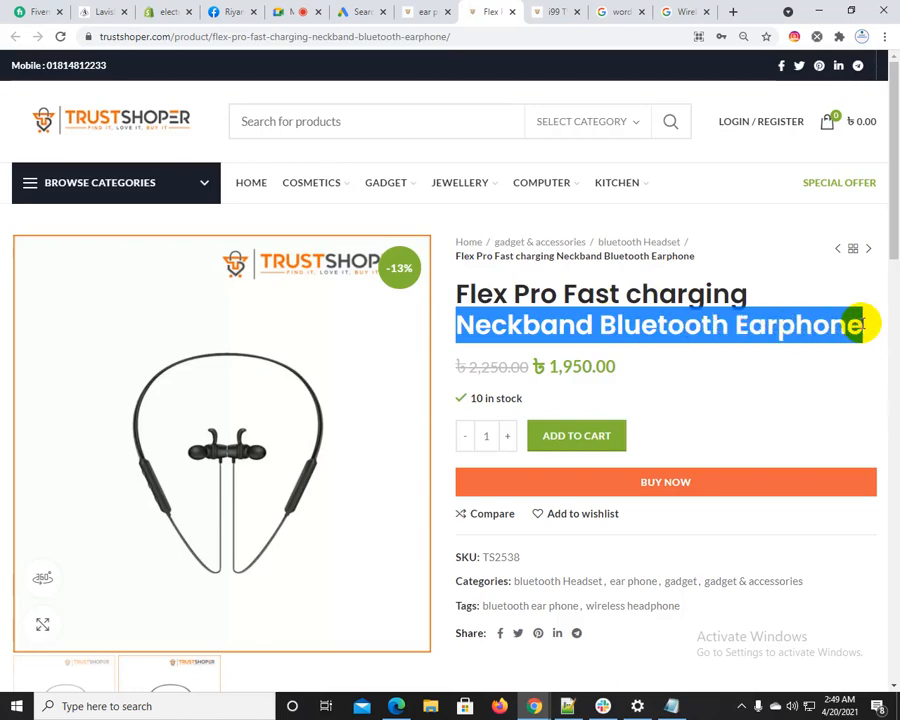
{"action": "left_click", "coordinate": [300, 8]}
{"action": "left_click", "coordinate": [368, 10]}
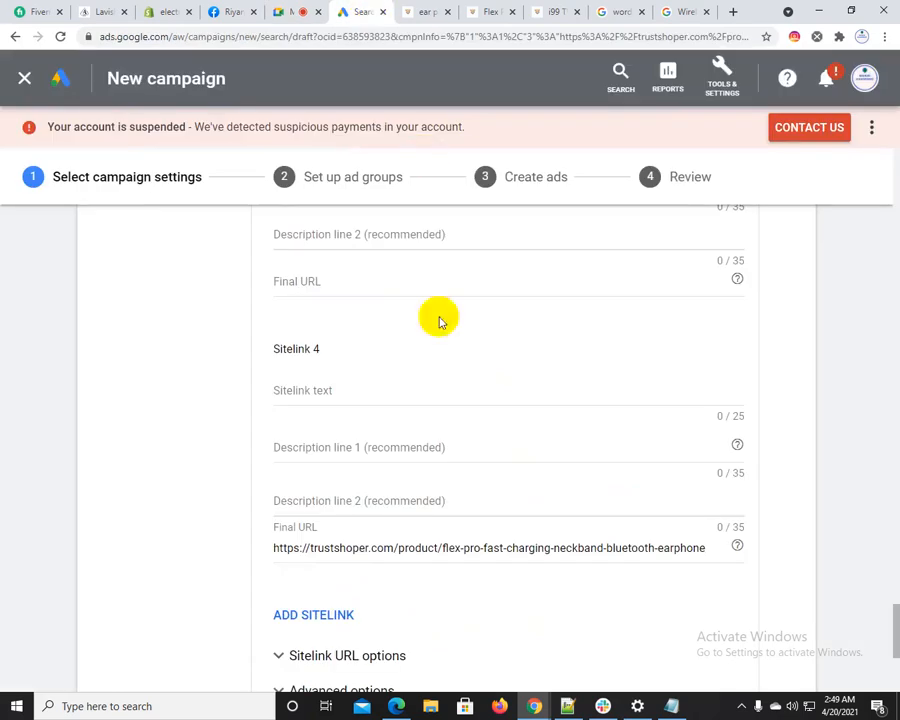
{"action": "left_click", "coordinate": [321, 391]}
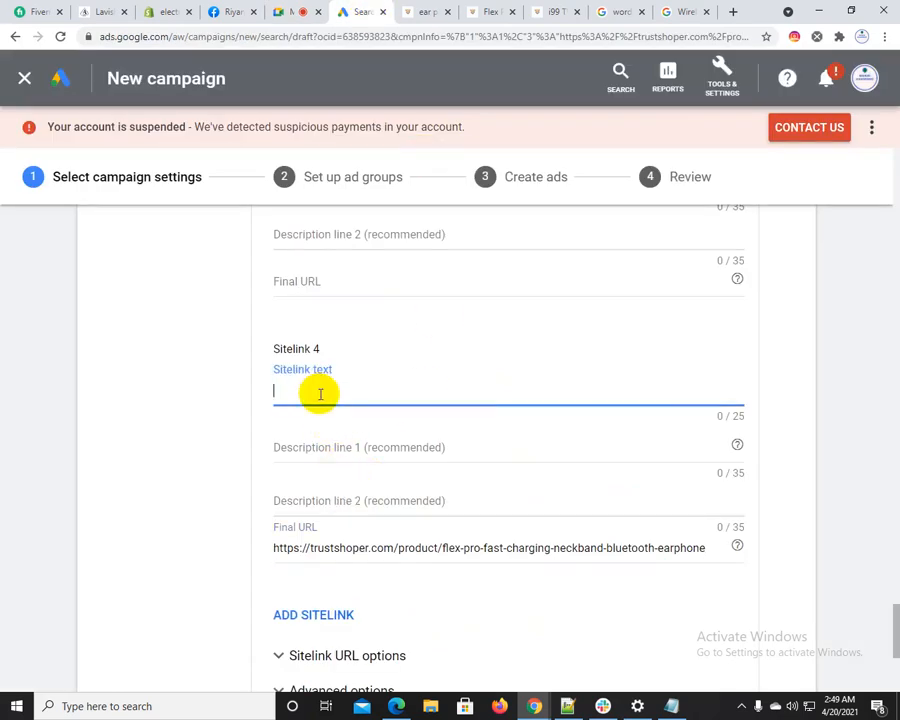
{"action": "key", "text": "ctrl+v"}
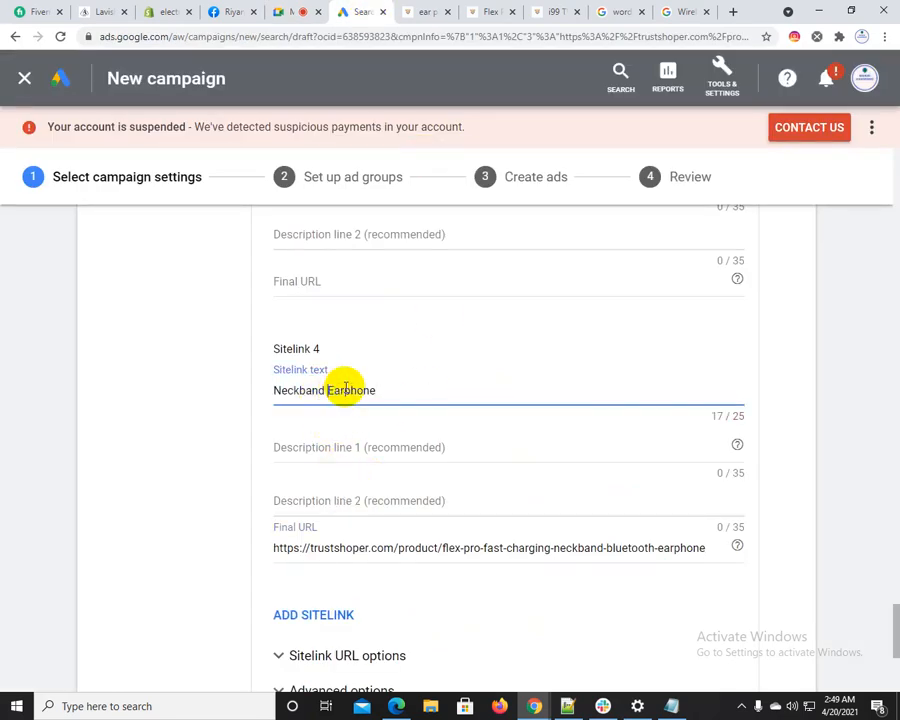
Replace the existing Google query with the copied "Neckband Bluetooth Earphone" and run the search
{"action": "left_click", "coordinate": [679, 11]}
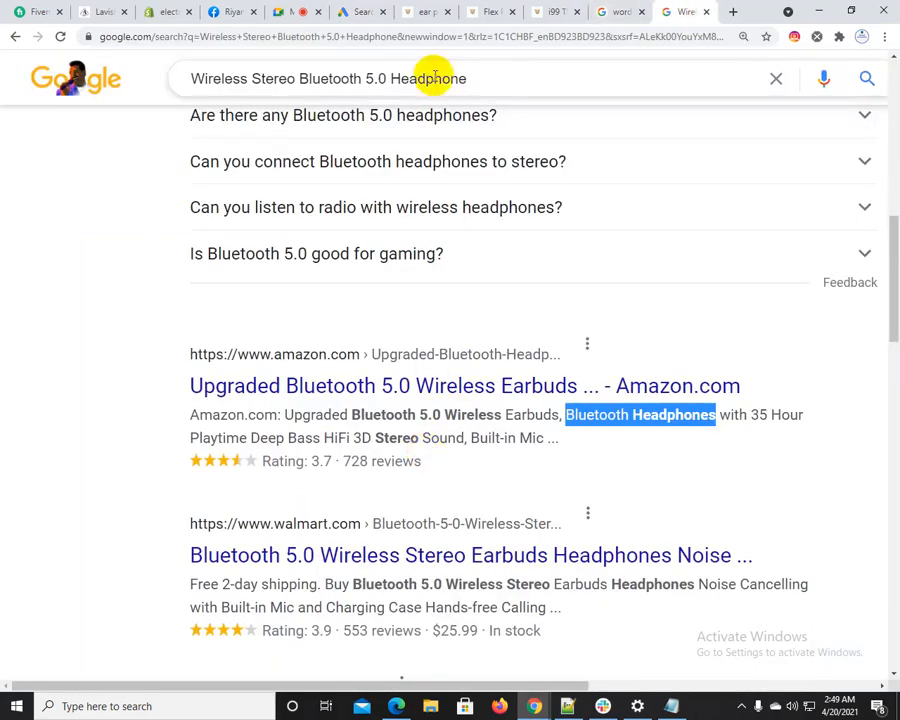
{"action": "left_click", "coordinate": [489, 67]}
{"action": "left_click_drag", "start_coordinate": [489, 67], "coordinate": [180, 74]}
{"action": "key", "text": "ctrl+v"}
{"action": "key", "text": "Return"}
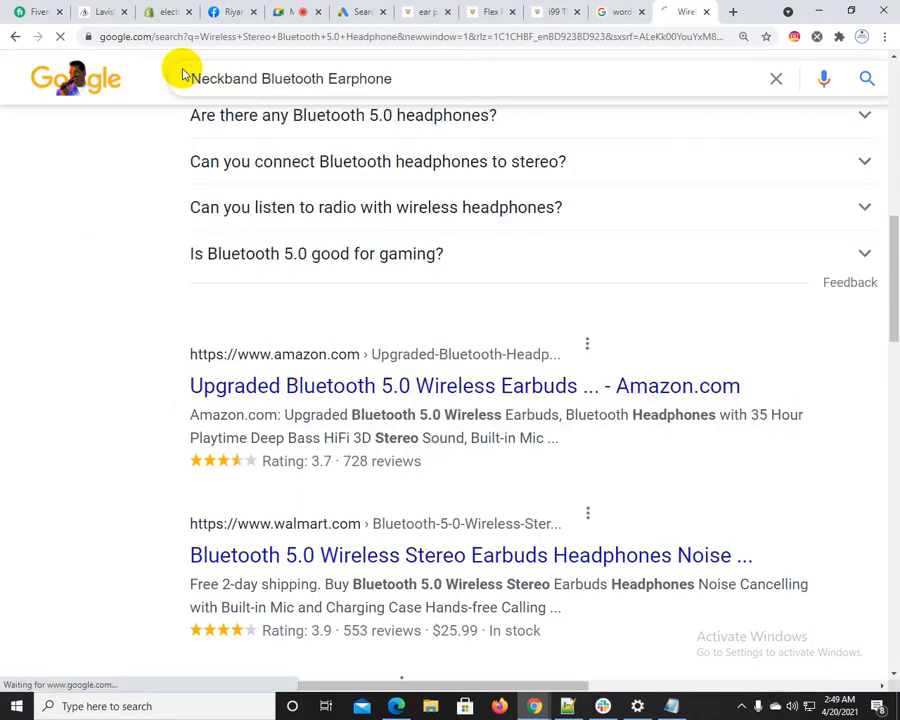
Copy "Neckband Wireless Headphones Retractable" from the Amazon neckband result into Sitelink 4's Description line 1 and shorten it to "Neckband Wireless Retractable"
{"action": "scroll", "coordinate": [307, 428], "scroll_direction": "down", "scroll_amount": 6}
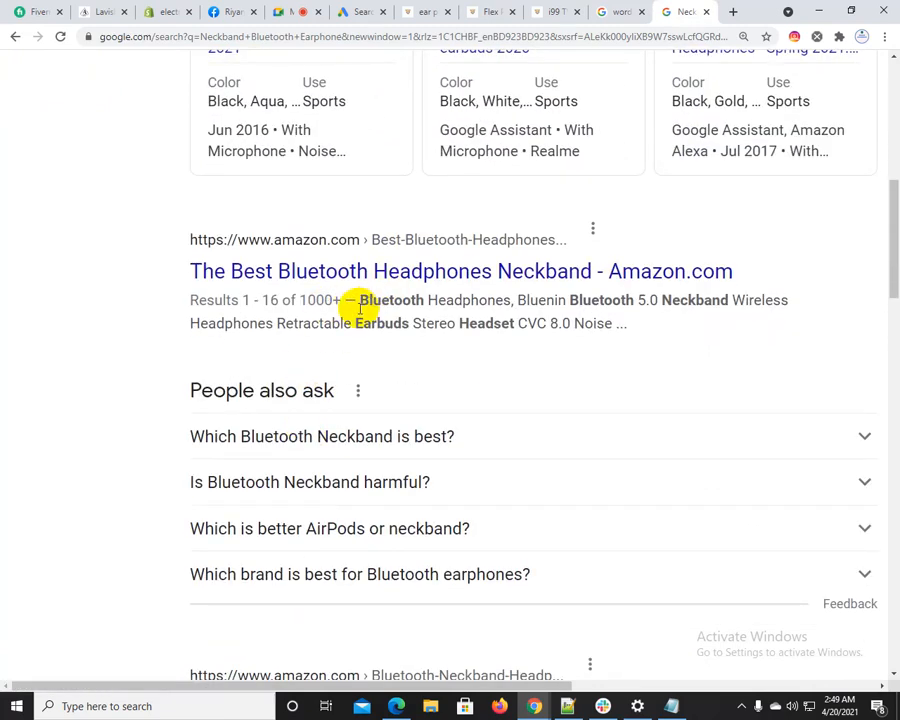
{"action": "mouse_move", "coordinate": [658, 300]}
{"action": "left_mouse_down"}
{"action": "mouse_move", "coordinate": [518, 346]}
{"action": "mouse_move", "coordinate": [355, 325]}
{"action": "left_mouse_up"}
{"action": "key", "text": "ctrl+c"}
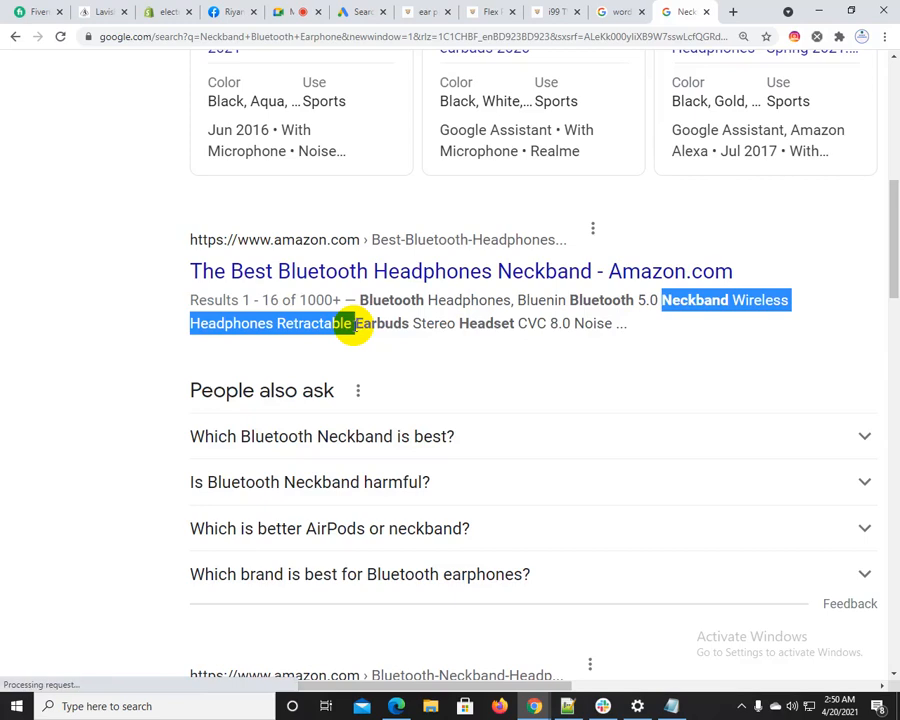
{"action": "left_click", "coordinate": [355, 12]}
{"action": "left_click", "coordinate": [346, 447]}
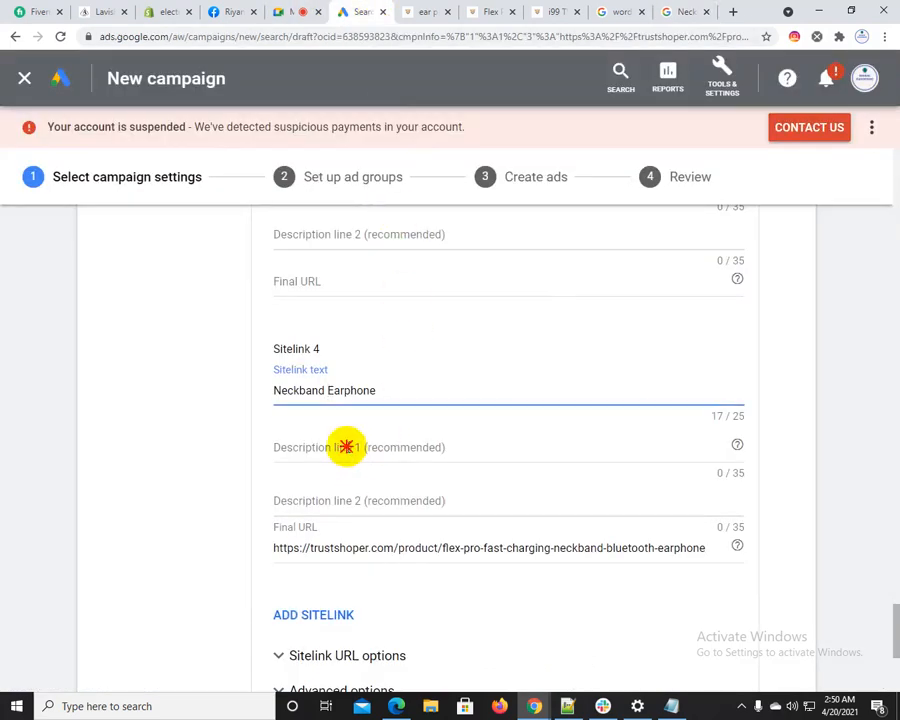
{"action": "key", "text": "ctrl+v"}
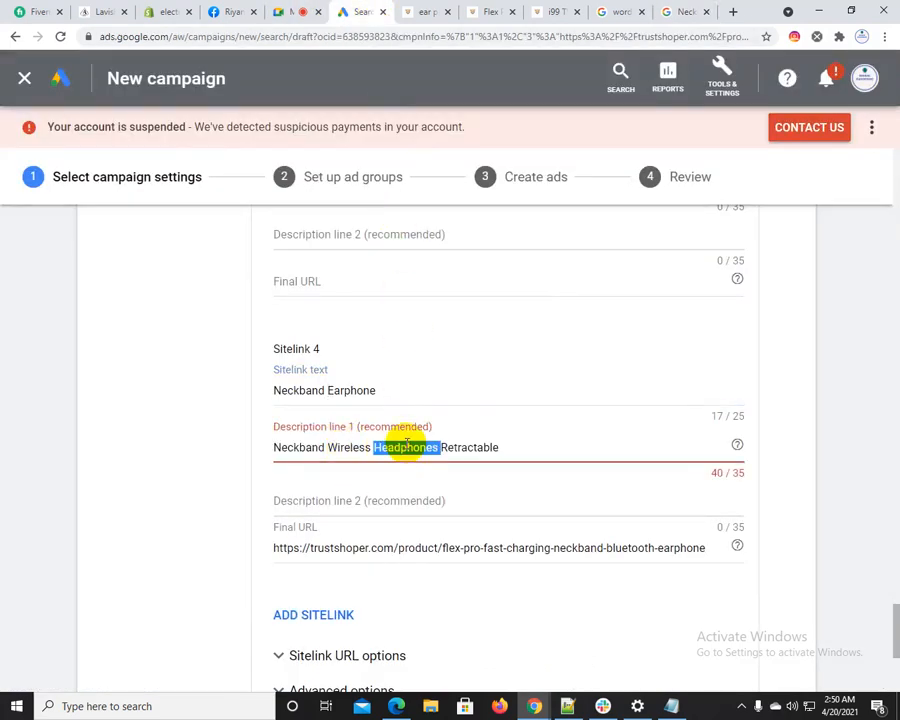
{"action": "key", "text": "BackSpace"}
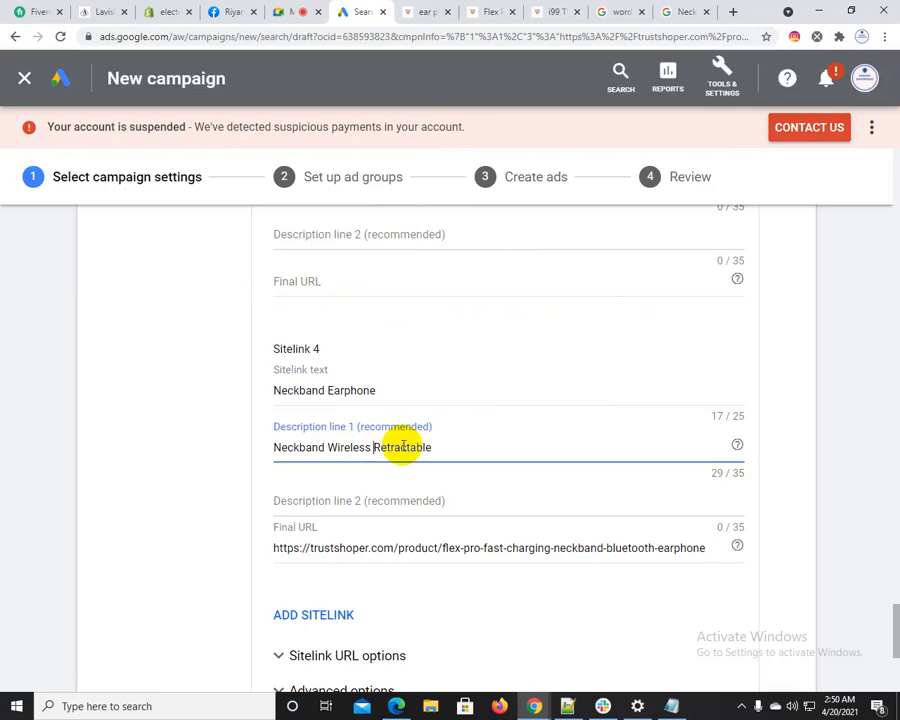
Copy "Earbuds Stereo Headset" from the same Amazon neckband result and enter it as Sitelink 4's Description line 2
{"action": "left_click", "coordinate": [685, 12]}
{"action": "left_click", "coordinate": [350, 323]}
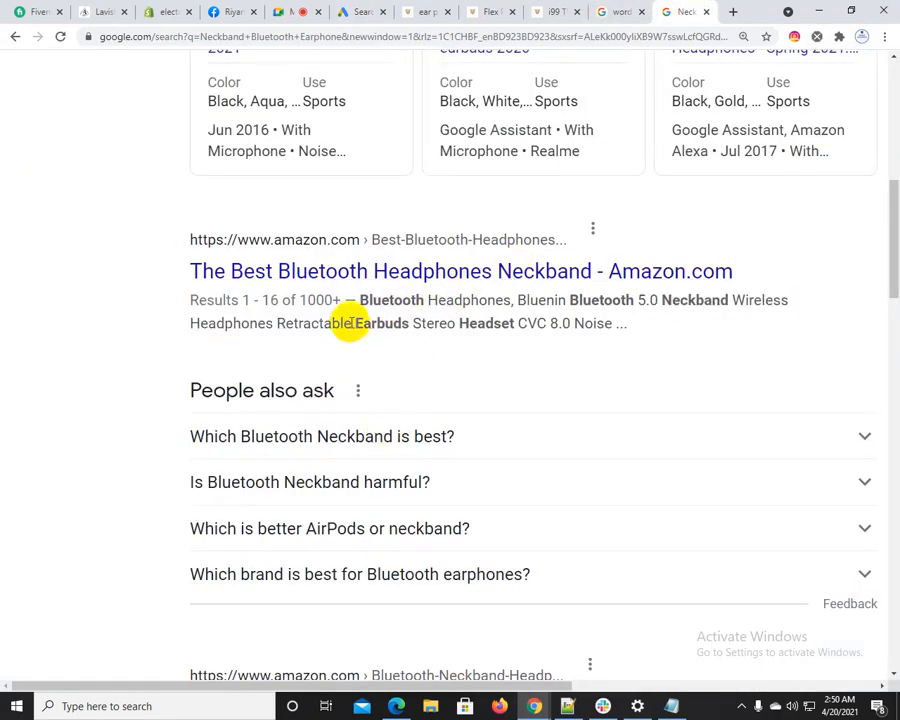
{"action": "left_click_drag", "start_coordinate": [352, 320], "coordinate": [527, 323]}
{"action": "key", "text": "ctrl+c"}
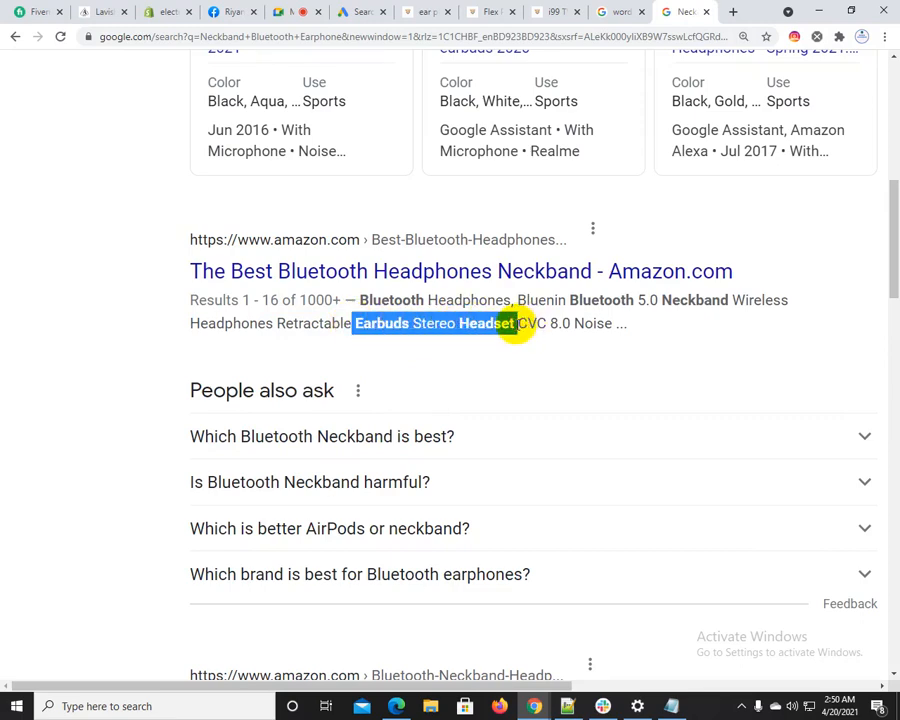
{"action": "left_click", "coordinate": [363, 12]}
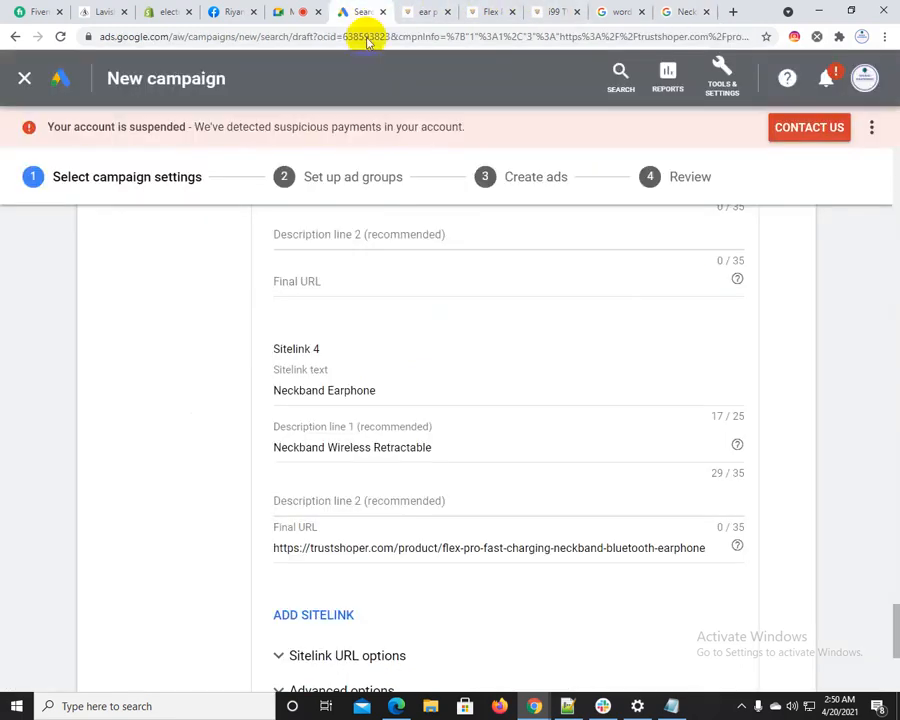
{"action": "left_click", "coordinate": [341, 502]}
{"action": "key", "text": "ctrl+v"}
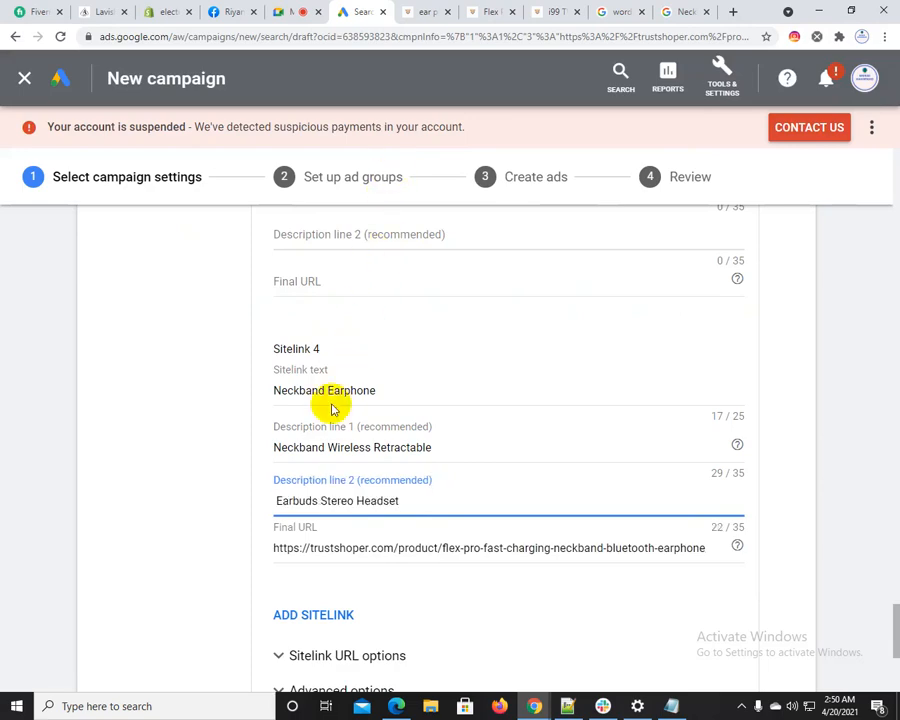
Copy the i99 TWS Wireless Bluetooth Headset page's address into Sitelink 3's Final URL
{"action": "left_click", "coordinate": [505, 8]}
{"action": "left_click", "coordinate": [546, 8]}
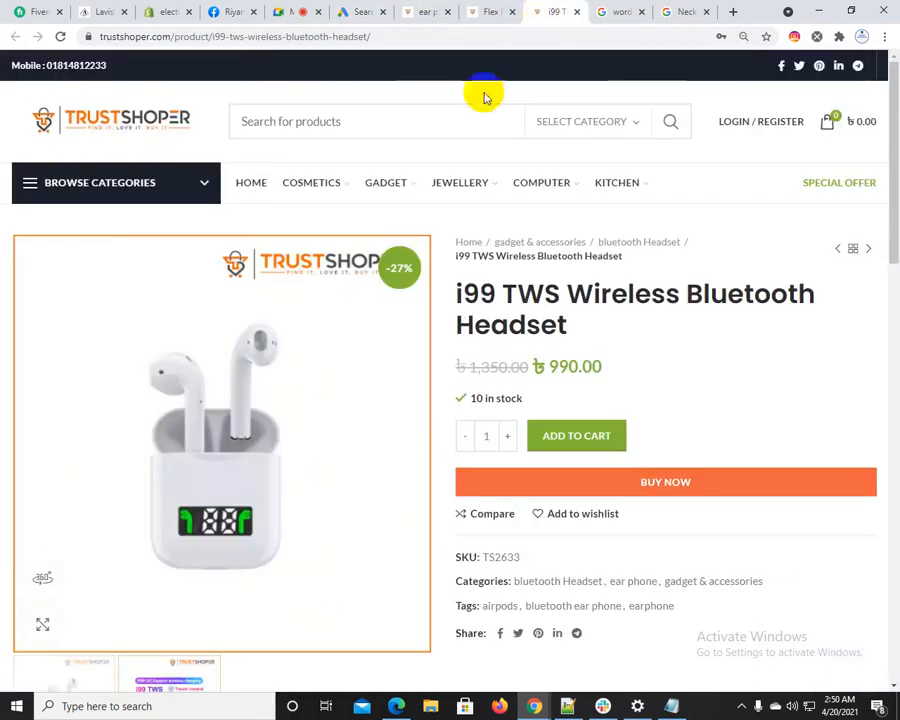
{"action": "left_click", "coordinate": [348, 38]}
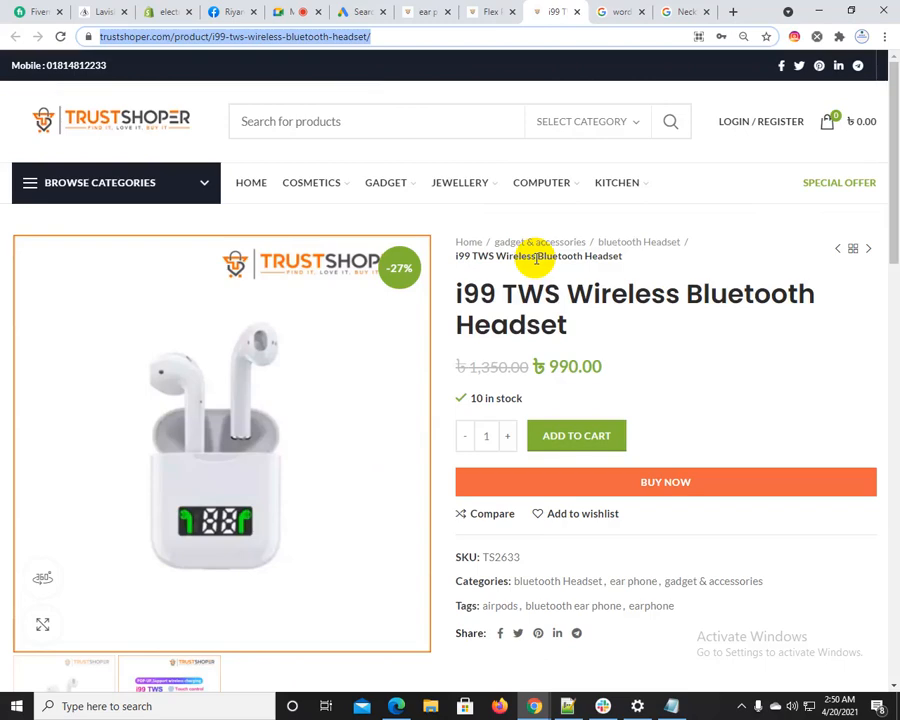
{"action": "left_click", "coordinate": [342, 11]}
{"action": "scroll", "coordinate": [377, 568], "scroll_direction": "down", "scroll_amount": 2}
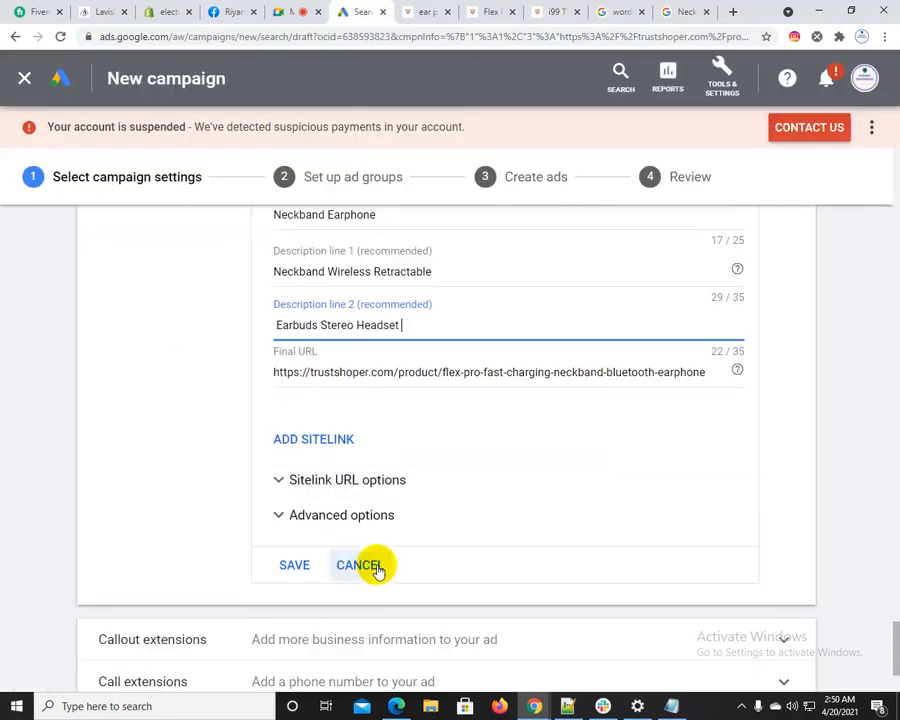
{"action": "scroll", "coordinate": [370, 446], "scroll_direction": "up", "scroll_amount": 2}
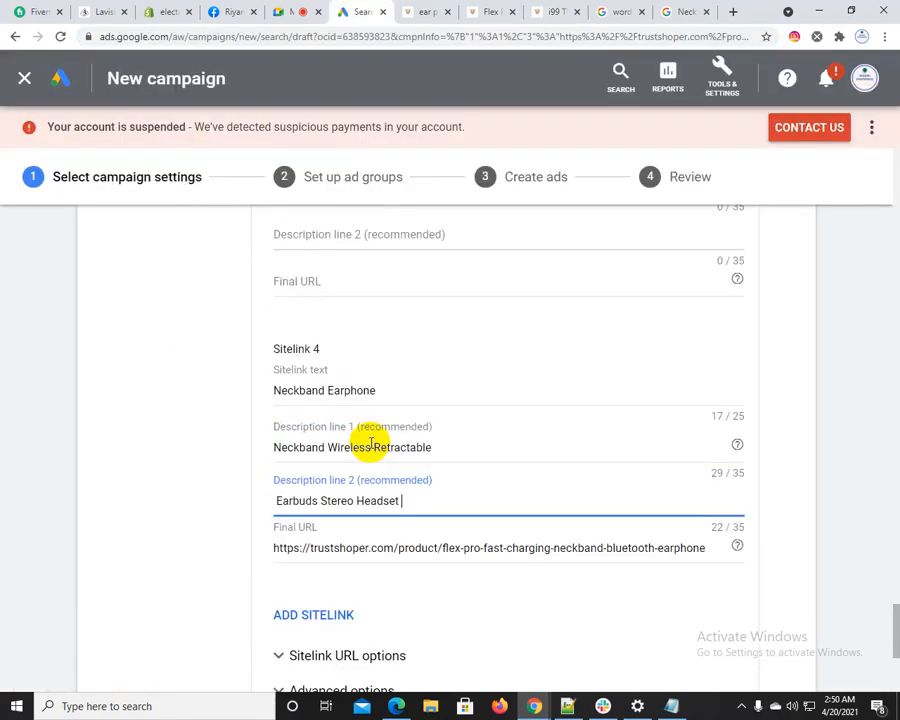
{"action": "scroll", "coordinate": [369, 478], "scroll_direction": "up", "scroll_amount": 1}
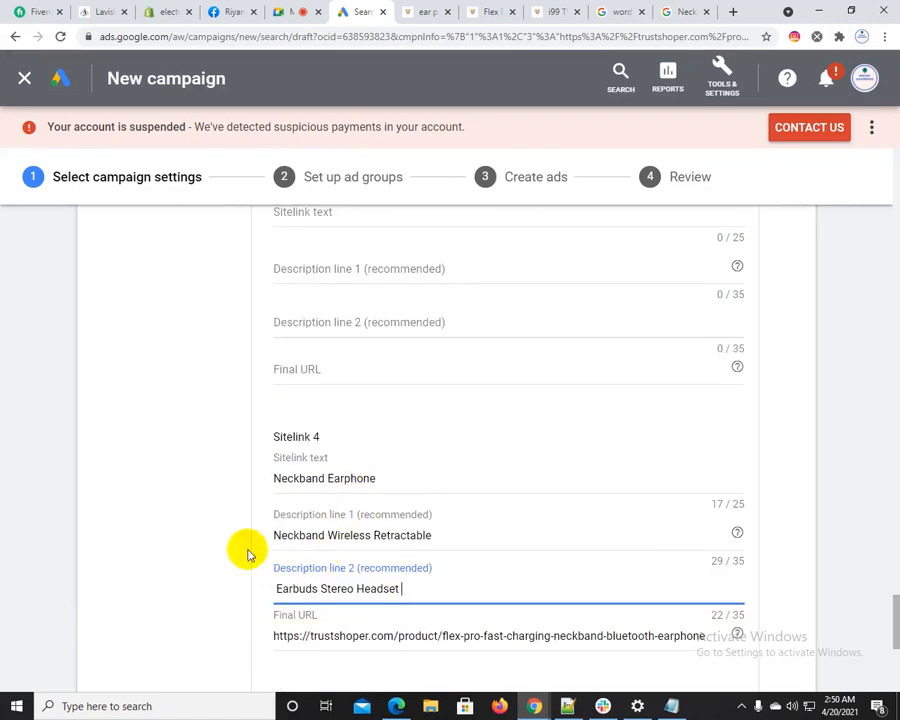
{"action": "scroll", "coordinate": [410, 548], "scroll_direction": "up", "scroll_amount": 2}
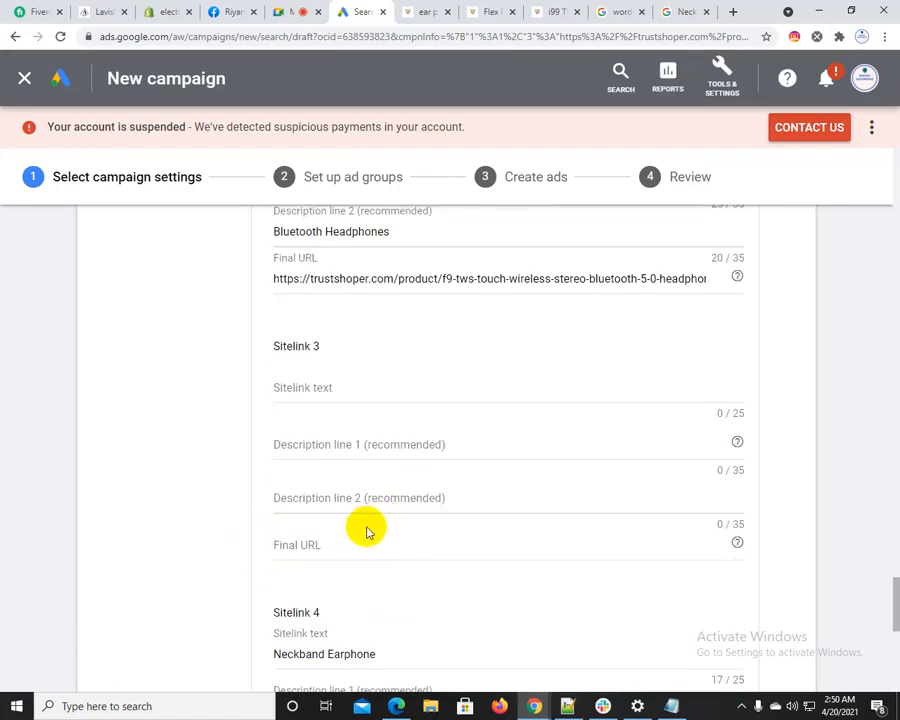
{"action": "left_click", "coordinate": [334, 547]}
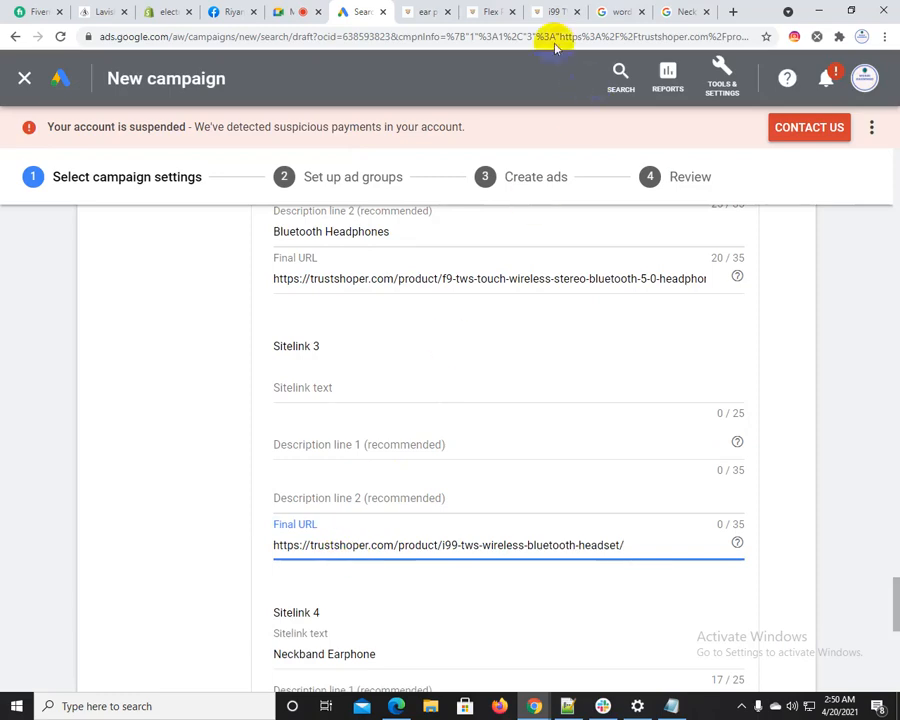
Copy "Wireless Bluetooth Headset" from the i99 TWS product title into Sitelink 3's text and shorten it to "Wireless Headset"
{"action": "left_click", "coordinate": [537, 8]}
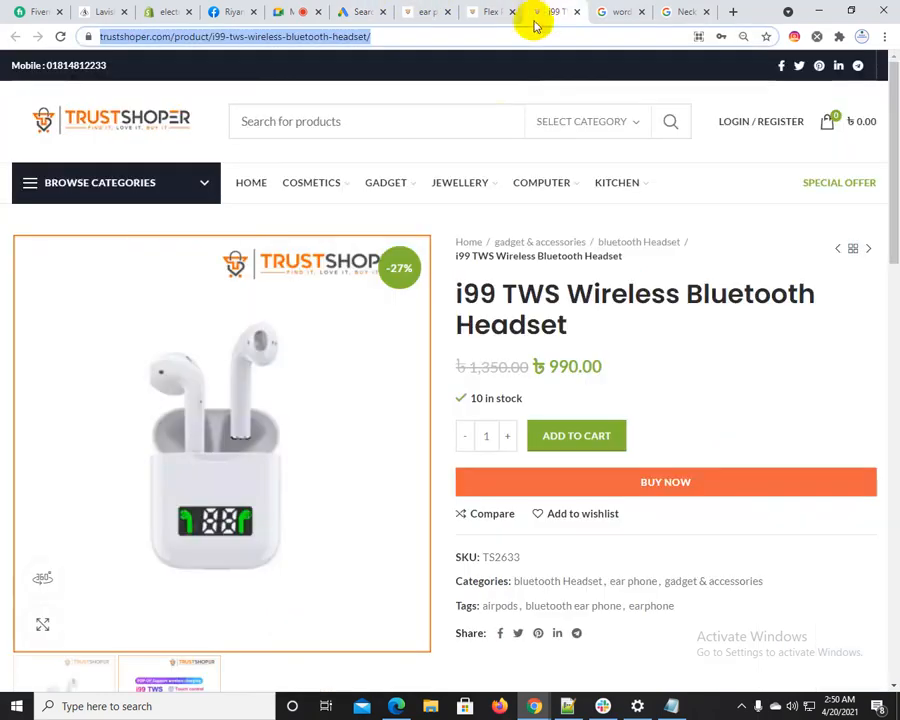
{"action": "left_click", "coordinate": [565, 292]}
{"action": "left_click_drag", "start_coordinate": [564, 292], "coordinate": [575, 320]}
{"action": "key", "text": "ctrl+c"}
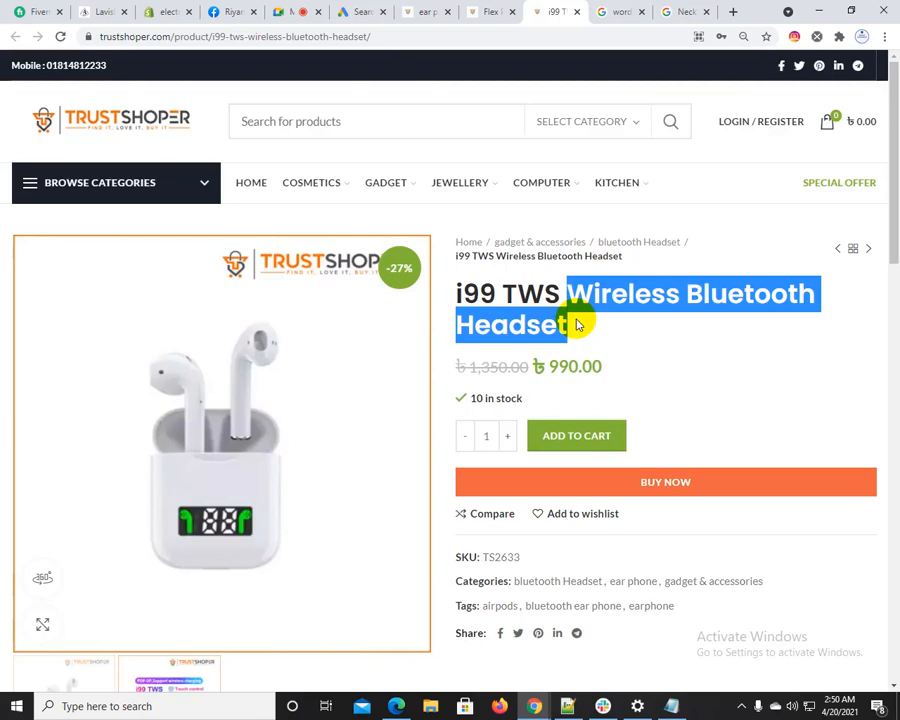
{"action": "left_click", "coordinate": [372, 10]}
{"action": "left_click", "coordinate": [366, 393]}
{"action": "key", "text": "ctrl+v"}
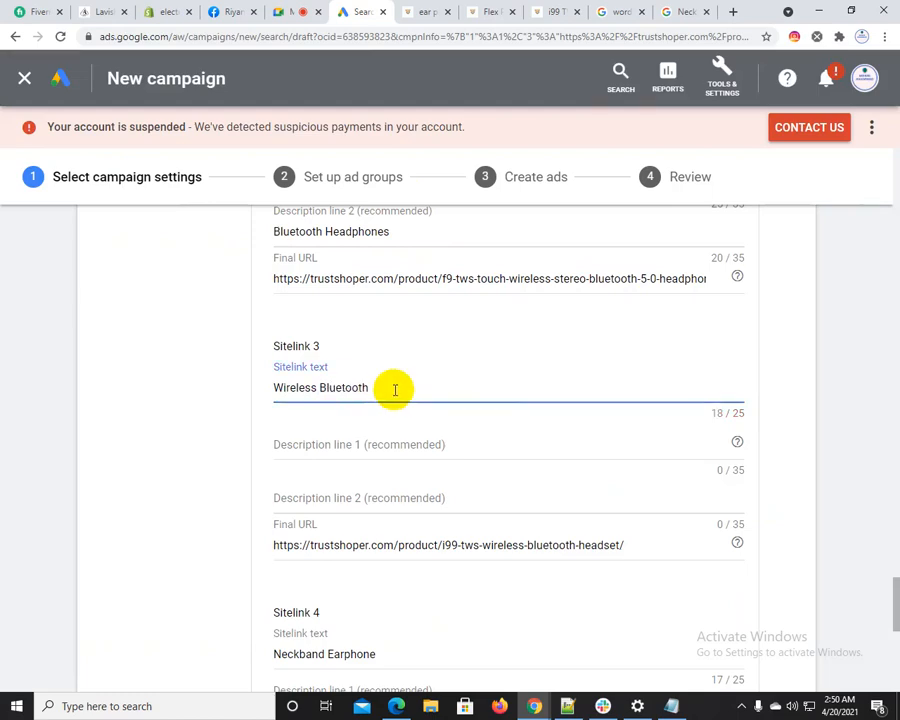
{"action": "key", "text": "ctrl+z"}
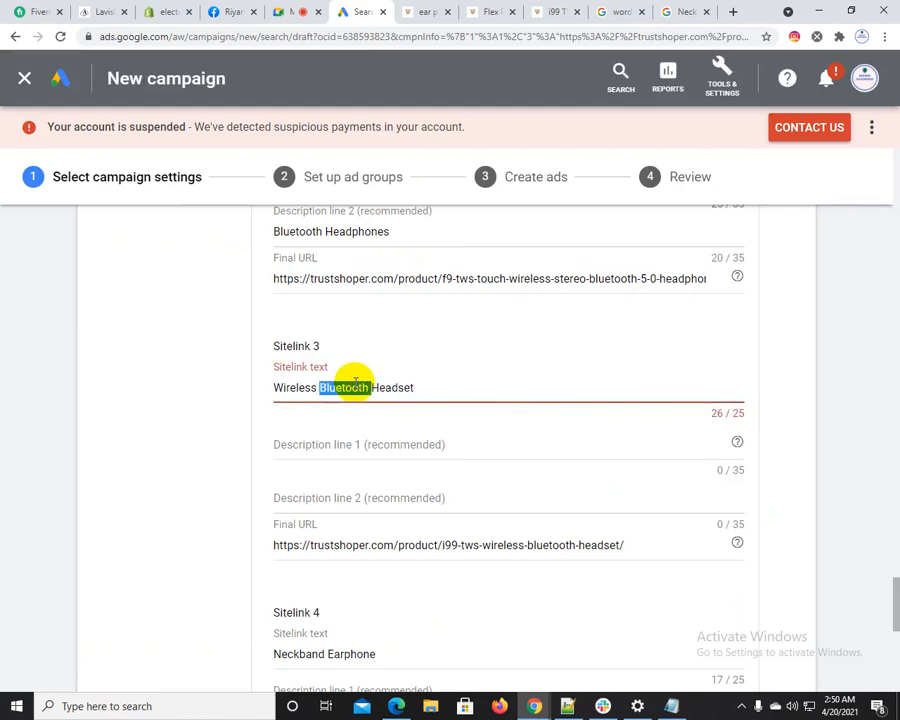
{"action": "key", "text": "BackSpace"}
Search Google for "Wireless Bluetooth Headset" in place of the earlier neckband earphone query
{"action": "left_click", "coordinate": [685, 9]}
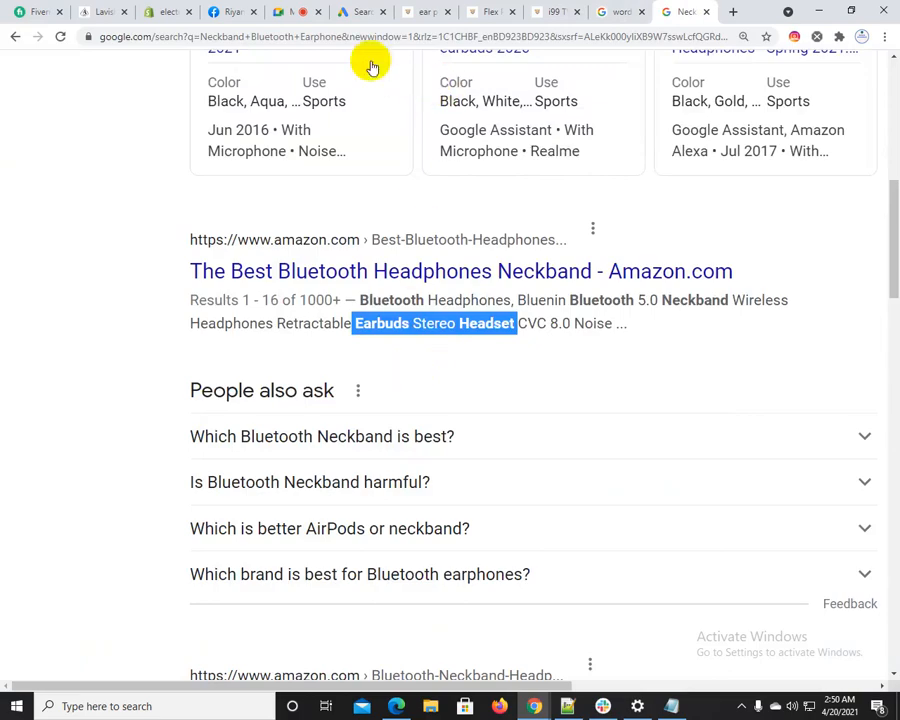
{"action": "scroll", "coordinate": [290, 180], "scroll_direction": "up", "scroll_amount": 8}
{"action": "scroll", "coordinate": [301, 227], "scroll_direction": "up", "scroll_amount": 1}
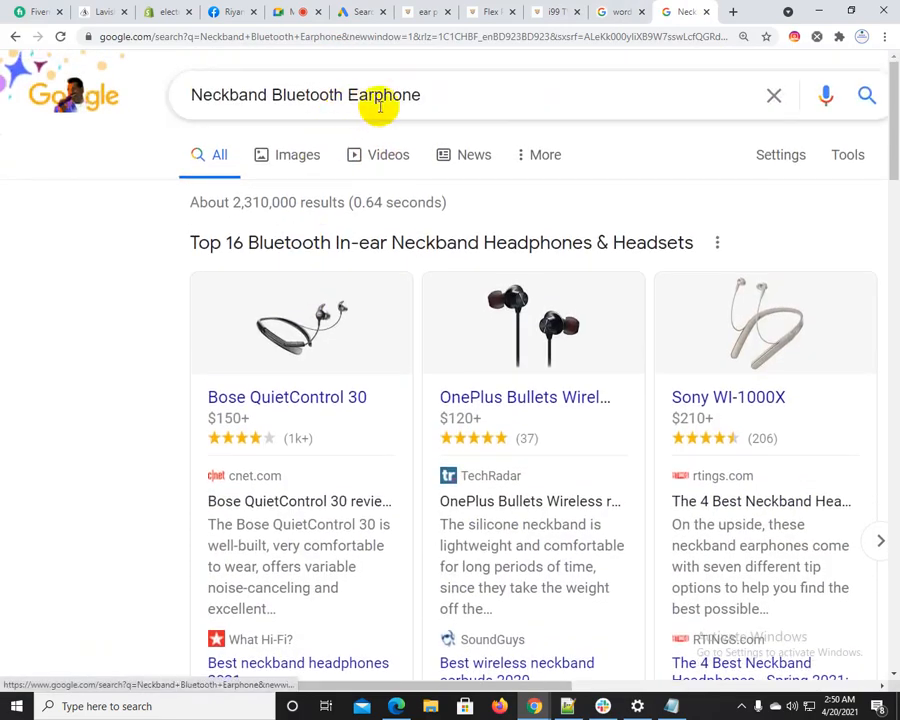
{"action": "left_click_drag", "start_coordinate": [415, 96], "coordinate": [100, 80]}
{"action": "key", "text": "ctrl+v"}
{"action": "key", "text": "Return"}
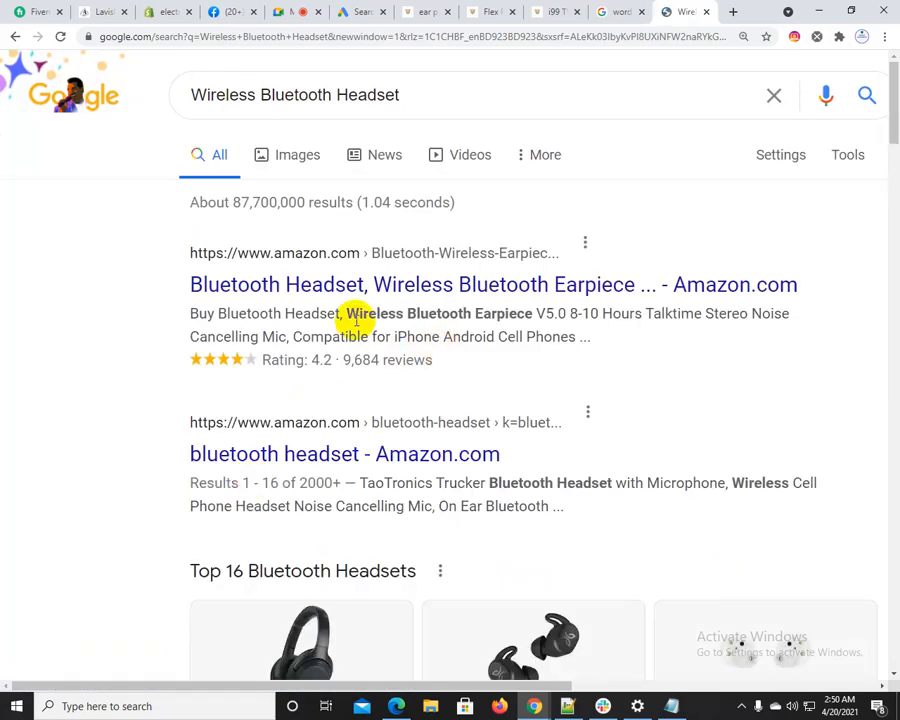
Copy "Wireless Bluetooth Earpiece" from the first Amazon headset result into Sitelink 3's Description line 1
{"action": "left_click_drag", "start_coordinate": [351, 316], "coordinate": [524, 310]}
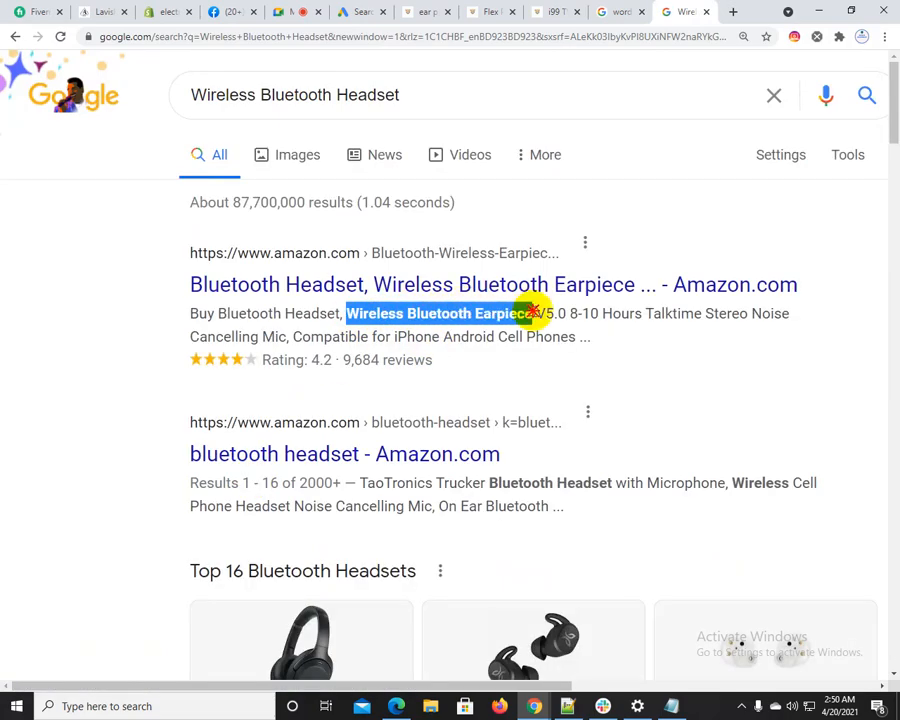
{"action": "left_click", "coordinate": [381, 11]}
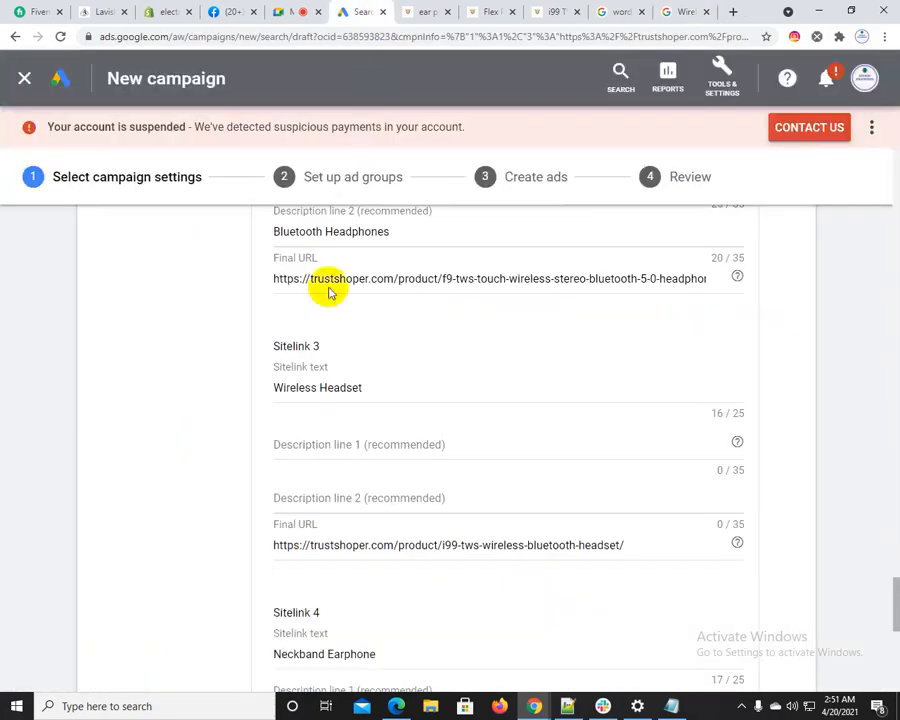
{"action": "left_click", "coordinate": [319, 388]}
{"action": "left_click", "coordinate": [331, 441]}
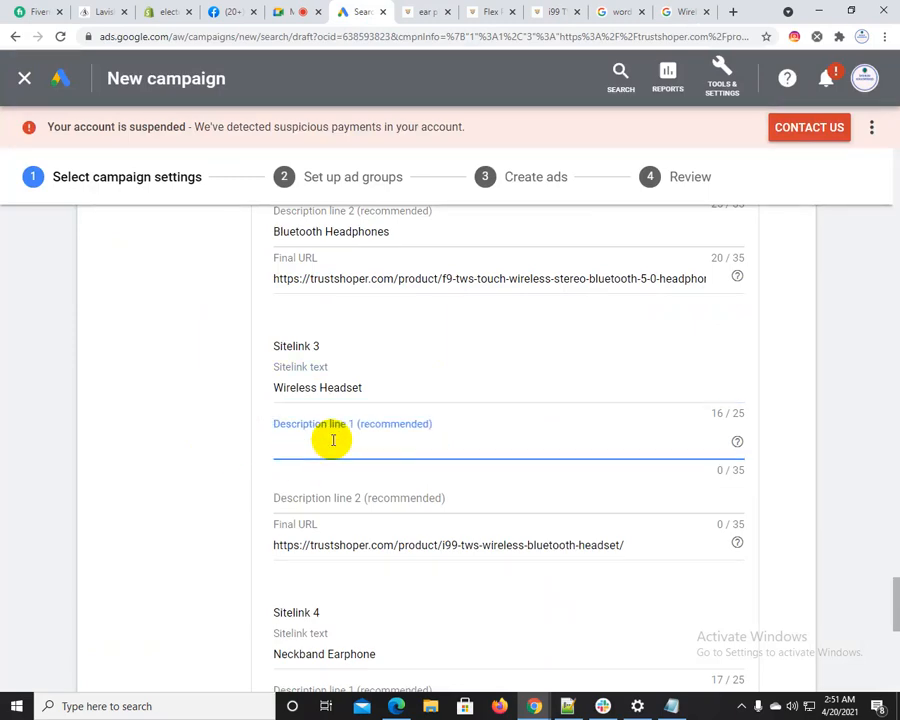
Copy "Compatible for iPhone" from the same Amazon headset result and enter it as Sitelink 3's Description line 2
{"action": "left_click", "coordinate": [627, 11]}
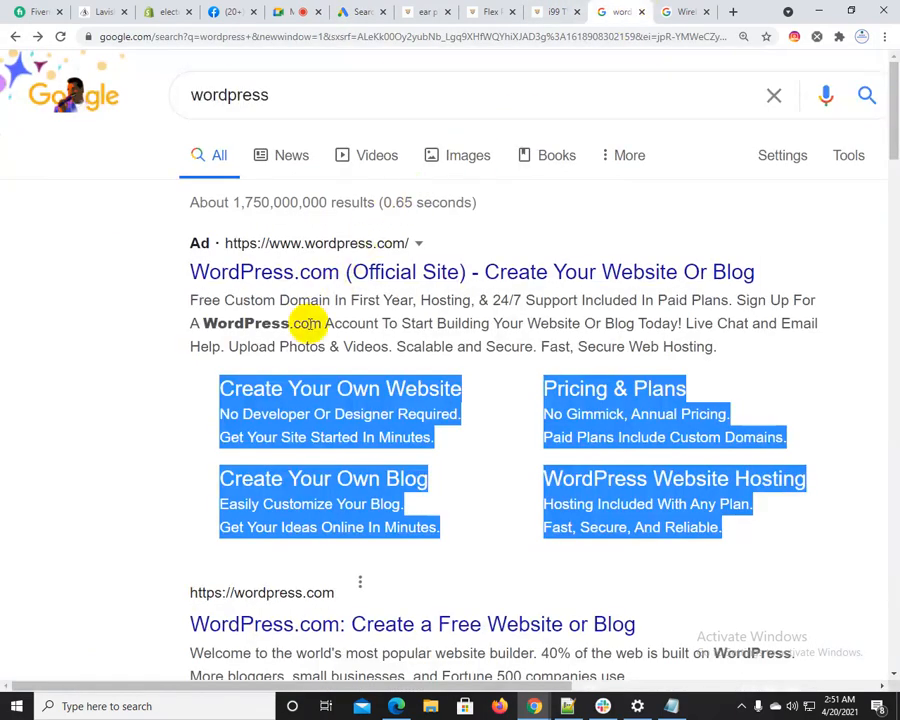
{"action": "left_click", "coordinate": [682, 11]}
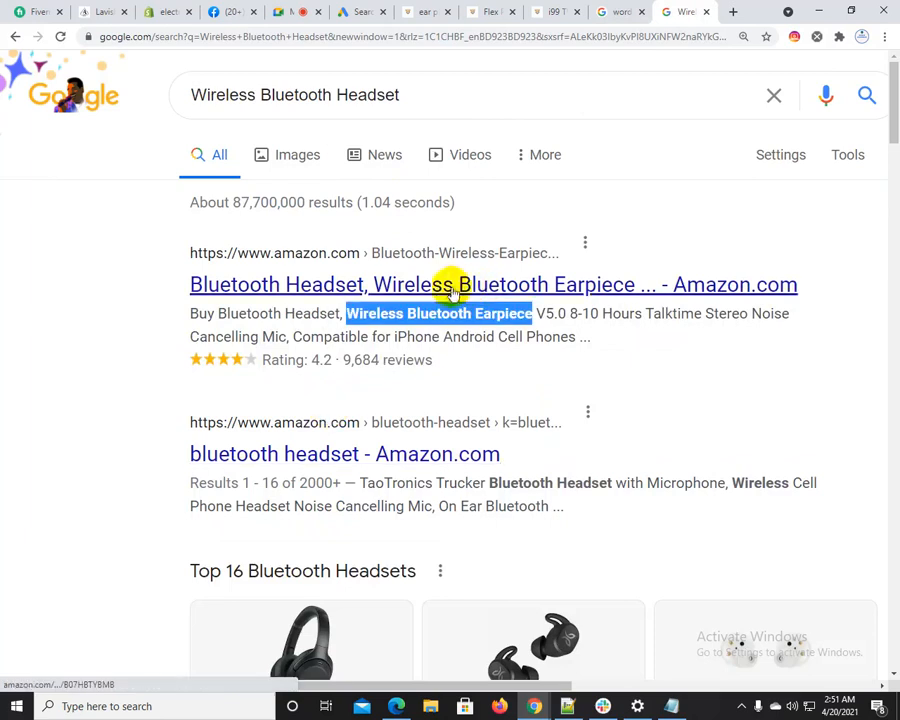
{"action": "left_click_drag", "start_coordinate": [294, 337], "coordinate": [440, 337]}
{"action": "left_click", "coordinate": [372, 12]}
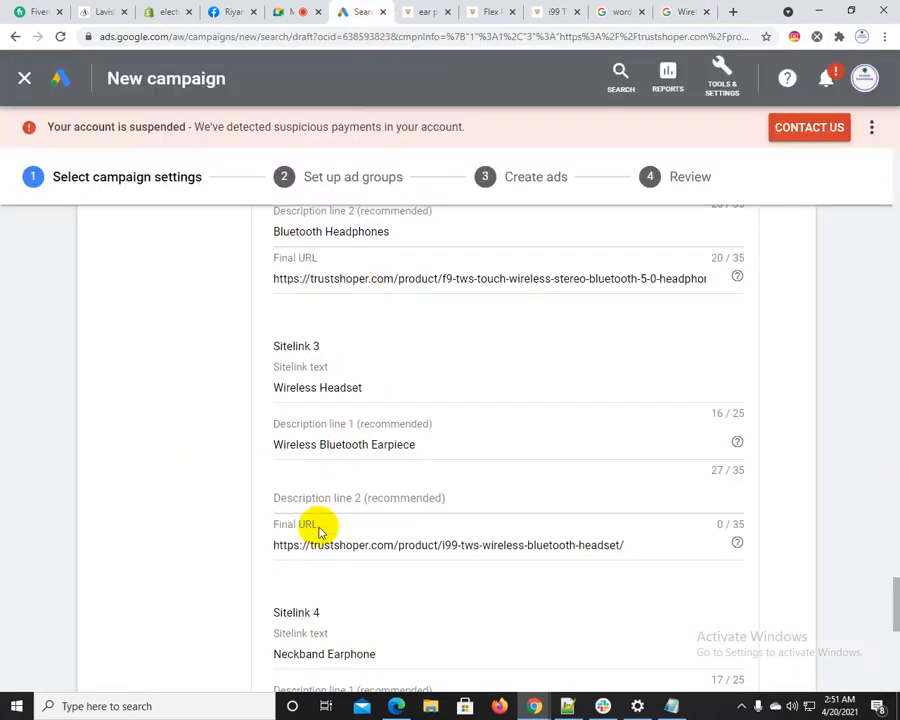
{"action": "left_click", "coordinate": [330, 499]}
{"action": "left_click", "coordinate": [186, 524]}
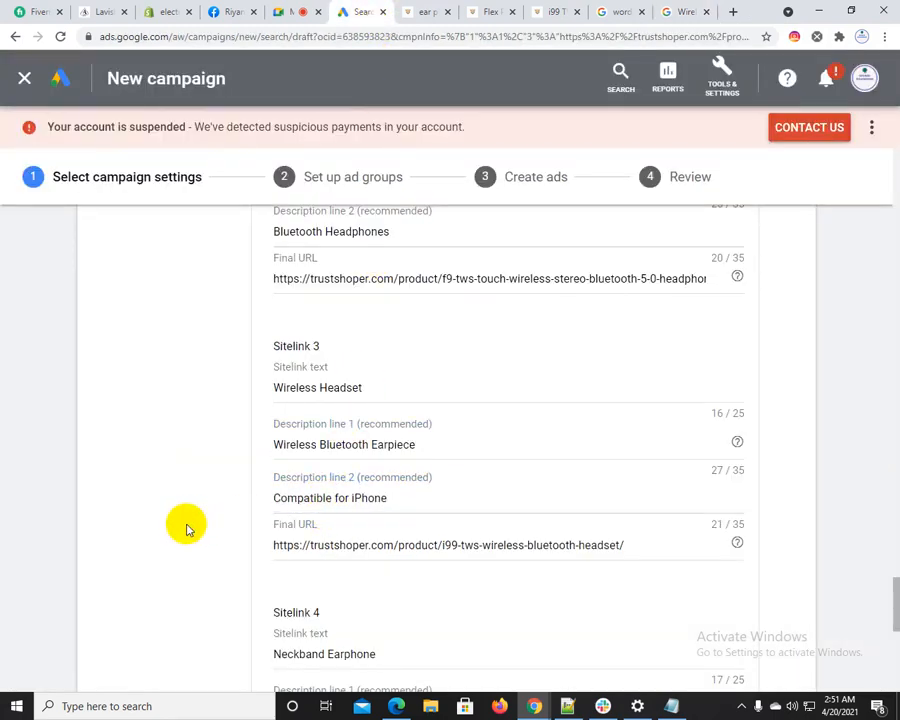
Save the four new sitelink extensions and open their ad preview
{"action": "scroll", "coordinate": [370, 470], "scroll_direction": "down", "scroll_amount": 5}
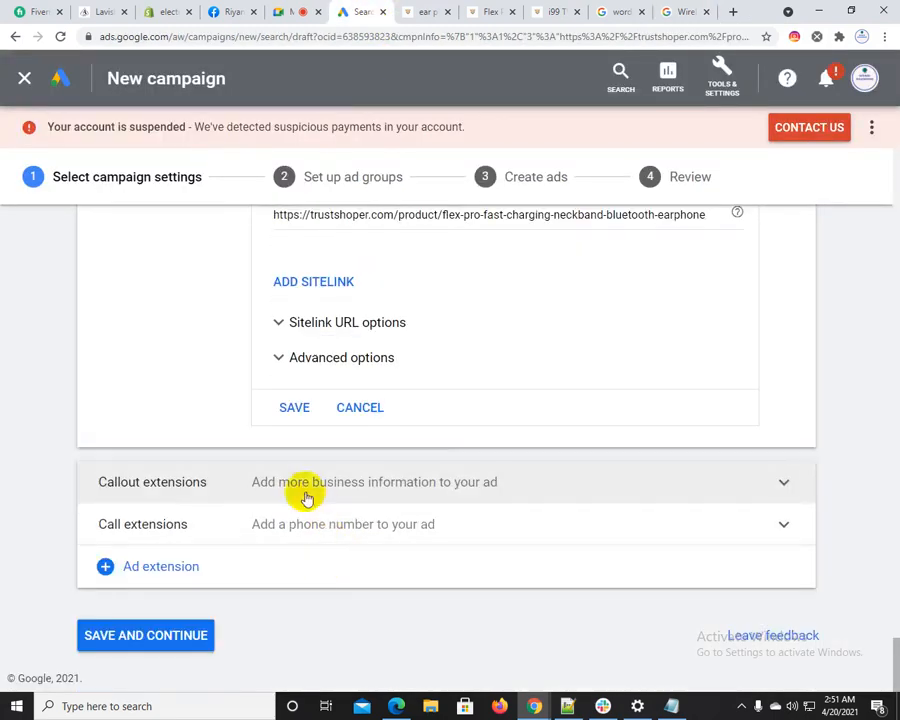
{"action": "left_click", "coordinate": [291, 406]}
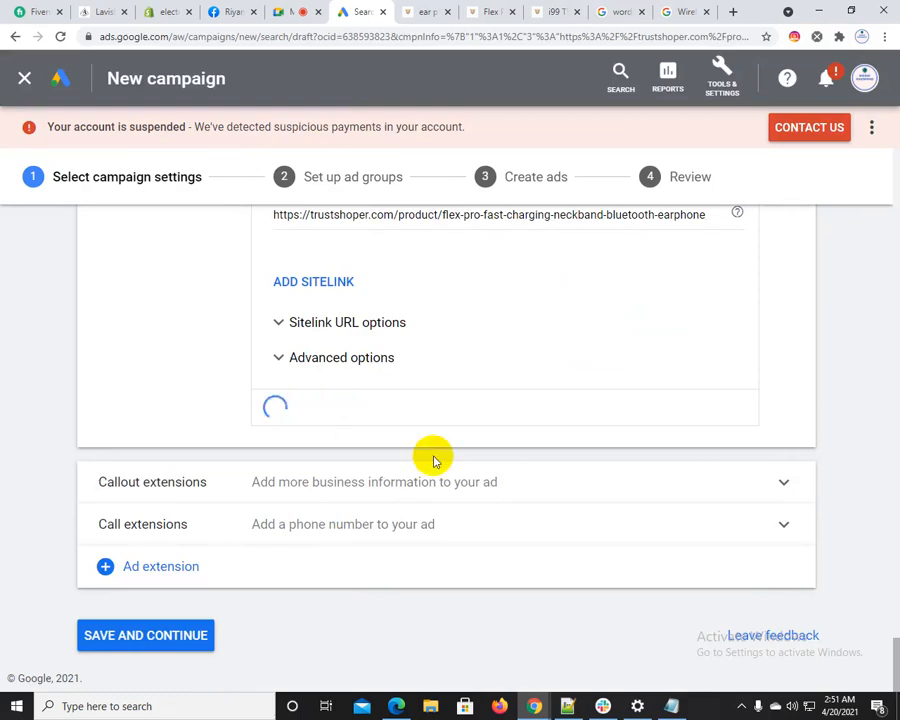
{"action": "scroll", "coordinate": [766, 596], "scroll_direction": "down", "scroll_amount": 2}
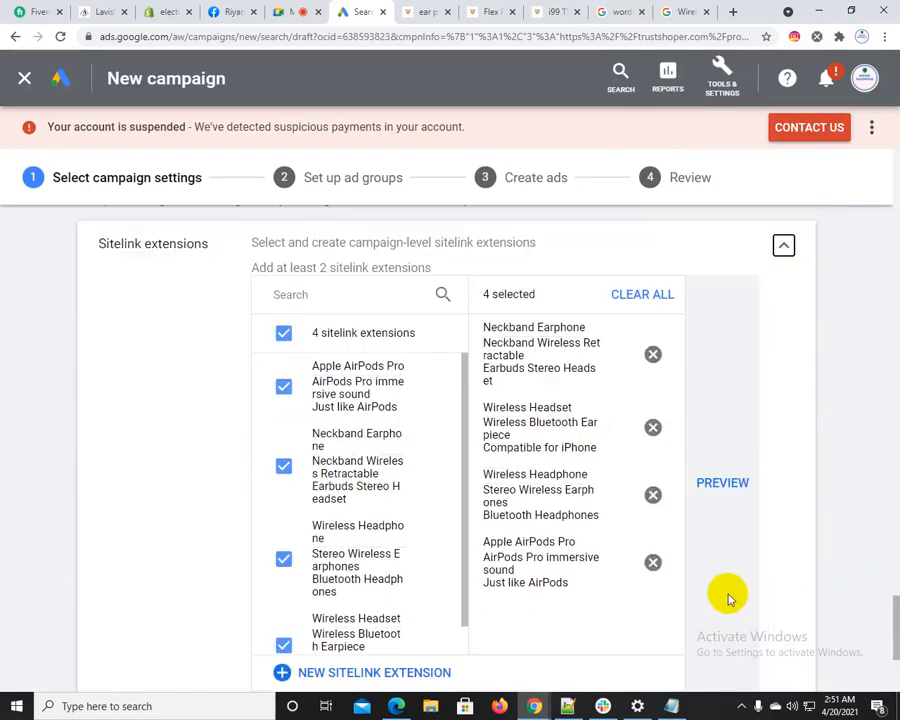
{"action": "left_click", "coordinate": [731, 492]}
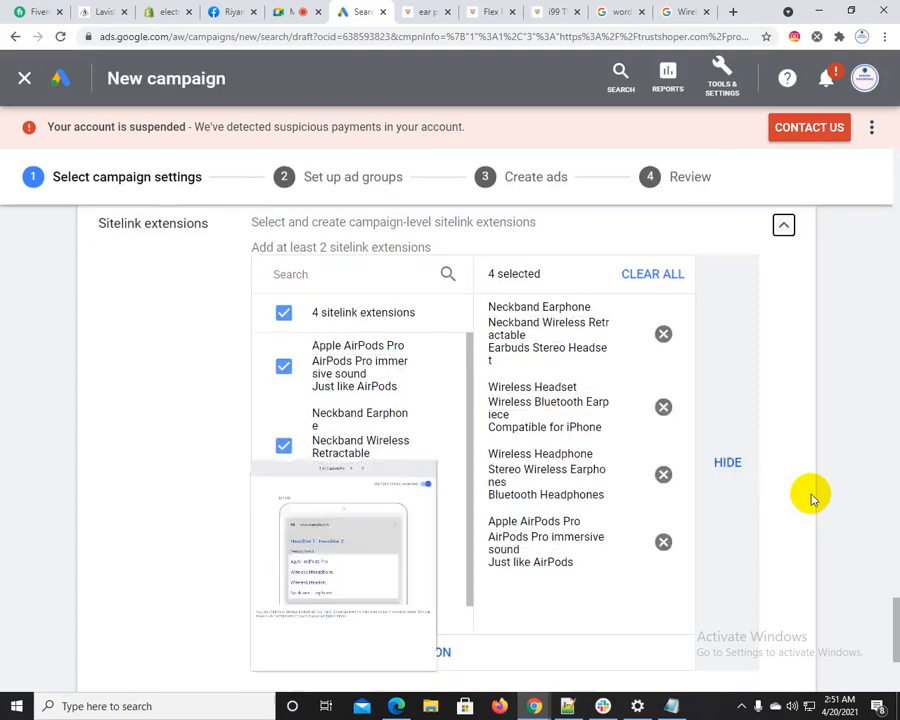
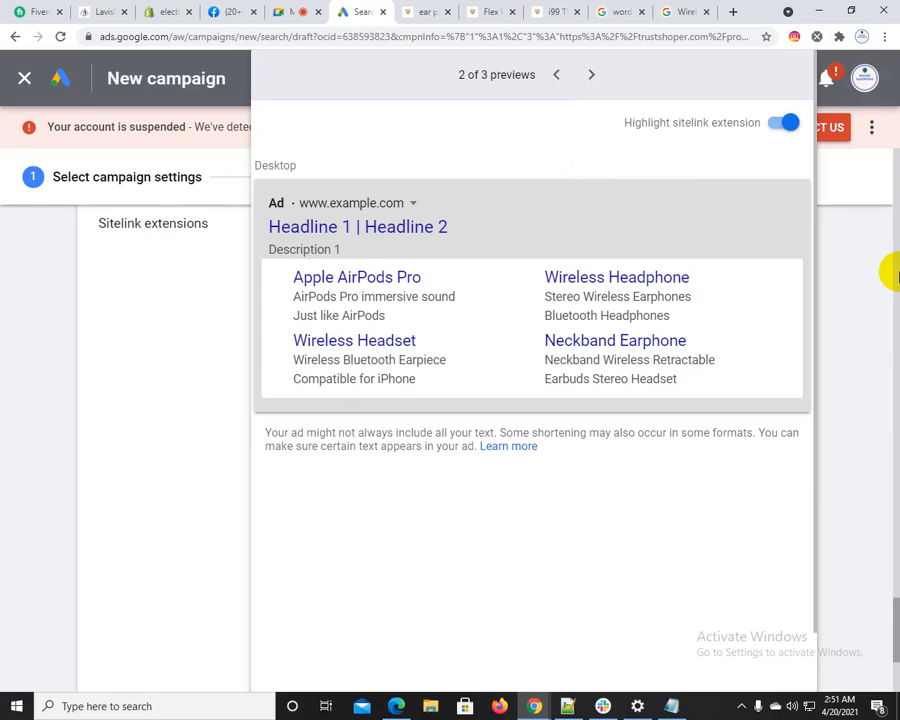
Close the sitelink ad preview and start a new callout extension under Callout extensions
{"action": "scroll", "coordinate": [890, 258], "scroll_direction": "up", "scroll_amount": 4}
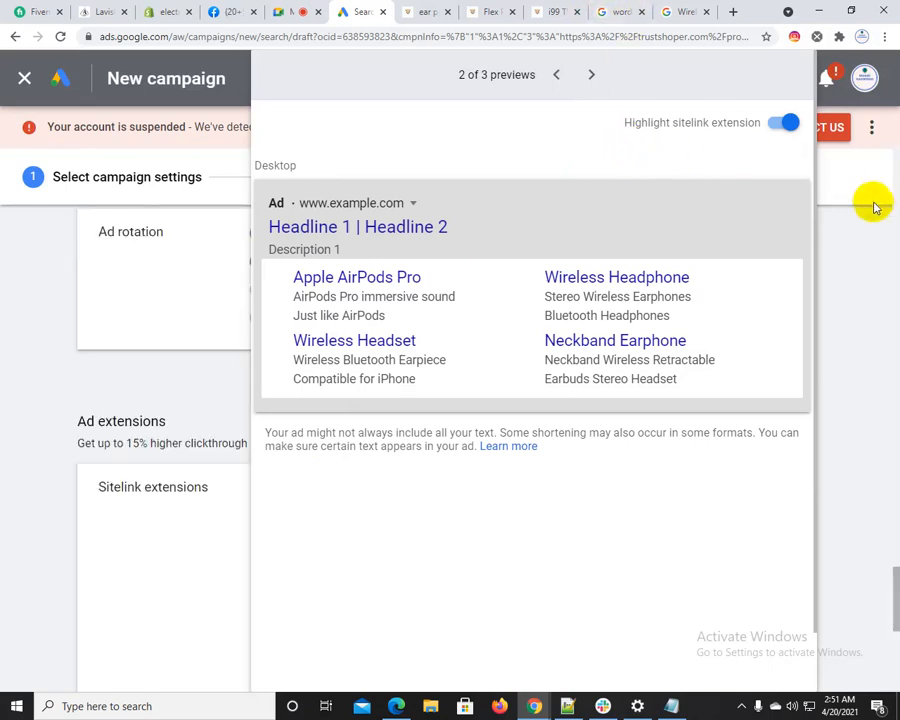
{"action": "scroll", "coordinate": [894, 275], "scroll_direction": "up", "scroll_amount": 3}
{"action": "left_click", "coordinate": [866, 474]}
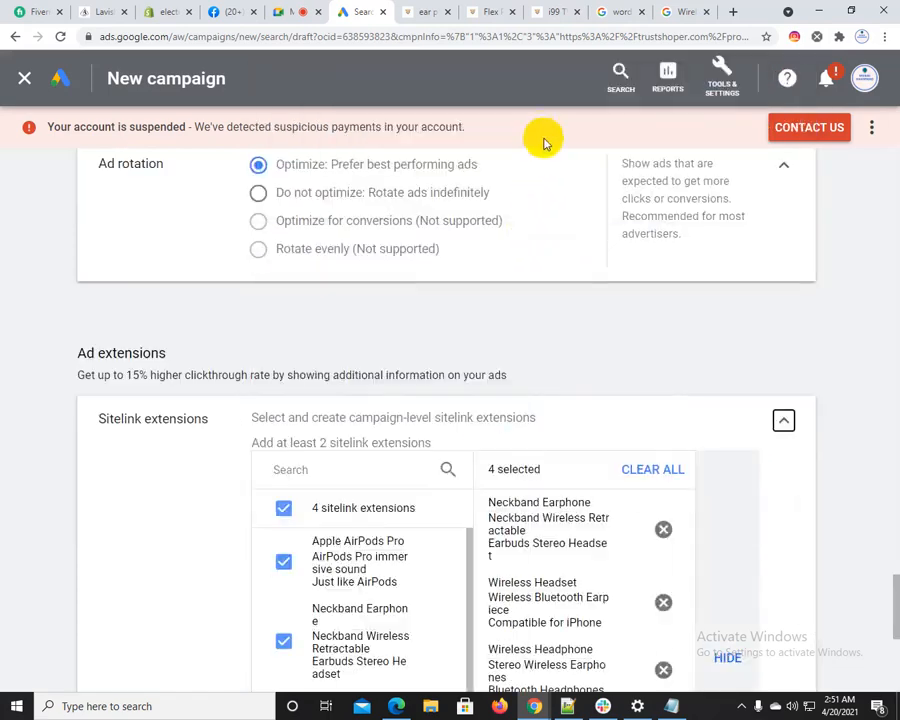
{"action": "scroll", "coordinate": [516, 382], "scroll_direction": "down", "scroll_amount": 8}
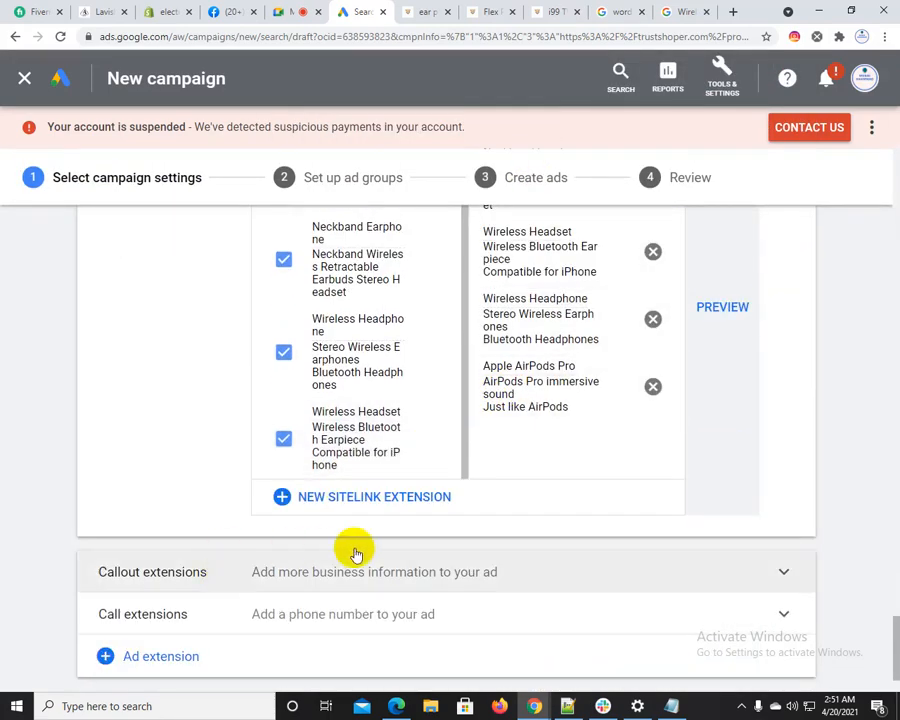
{"action": "left_click", "coordinate": [352, 553]}
{"action": "scroll", "coordinate": [116, 458], "scroll_direction": "down", "scroll_amount": 5}
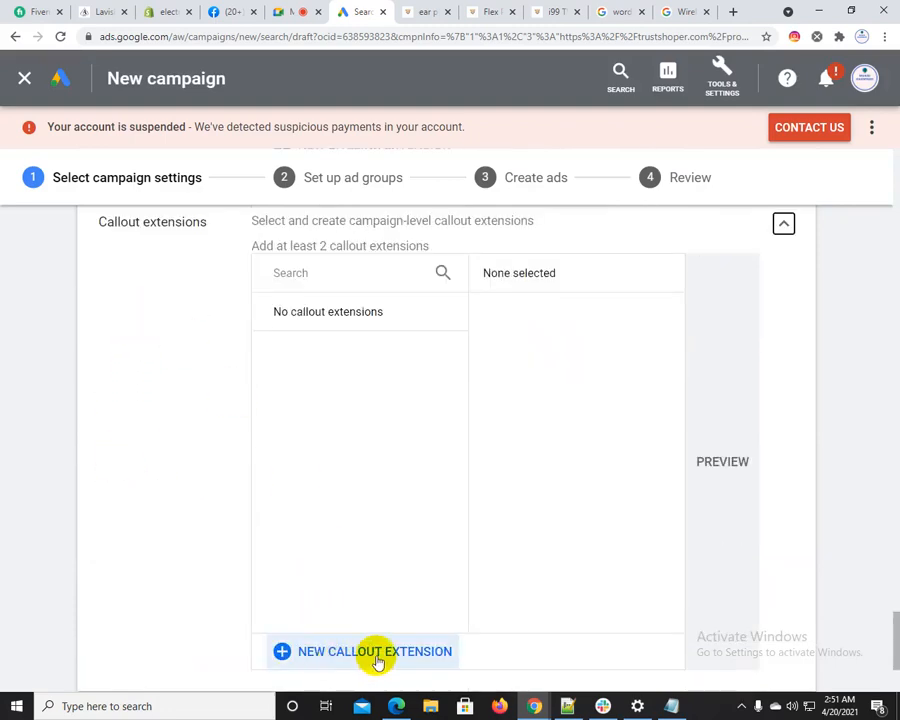
{"action": "left_click", "coordinate": [378, 655]}
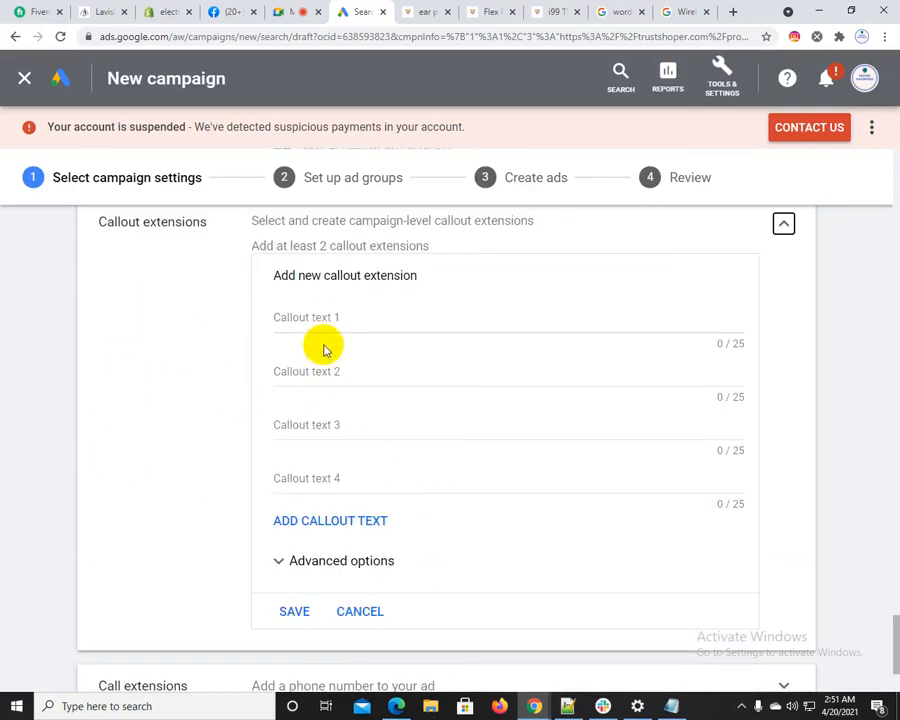
Copy "Apple AirPods Pro" from its Trustshoper product page into Callout text 1
{"action": "left_click", "coordinate": [320, 316]}
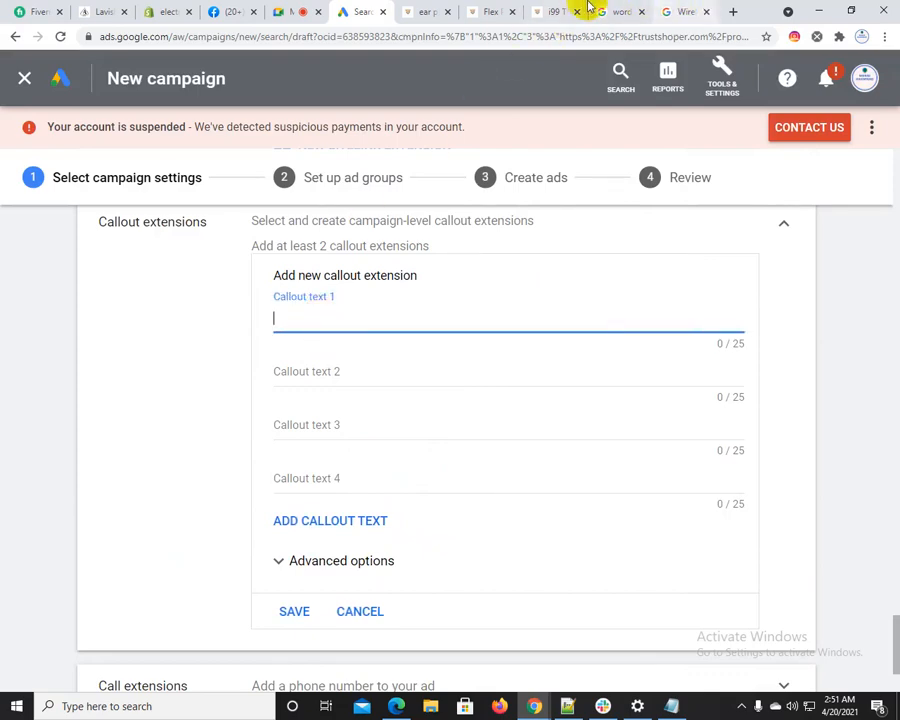
{"action": "left_click", "coordinate": [431, 11]}
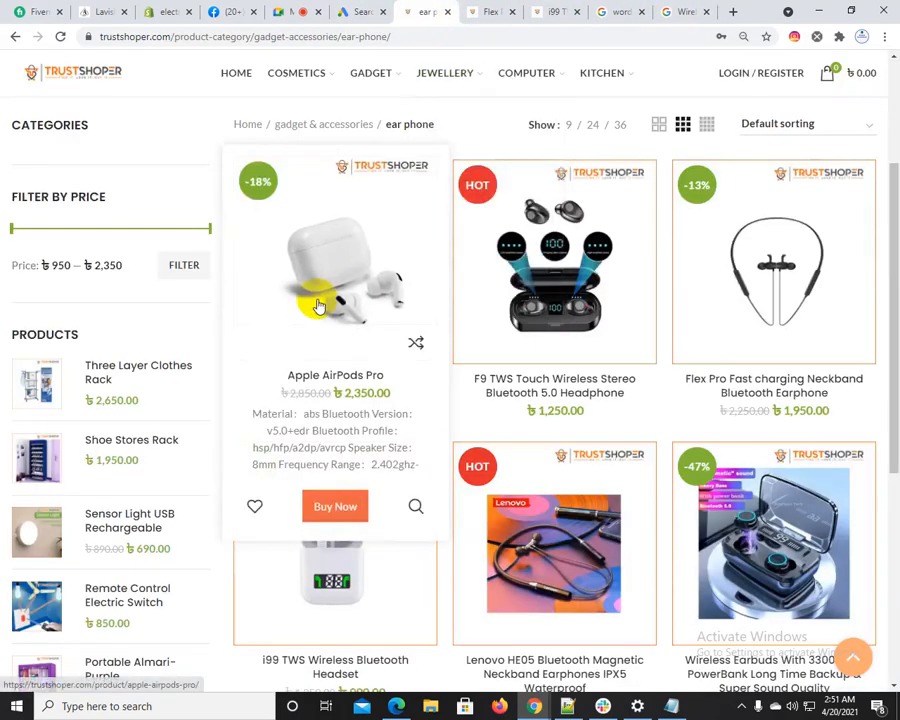
{"action": "left_click", "coordinate": [318, 306]}
{"action": "scroll", "coordinate": [340, 380], "scroll_direction": "up", "scroll_amount": 2}
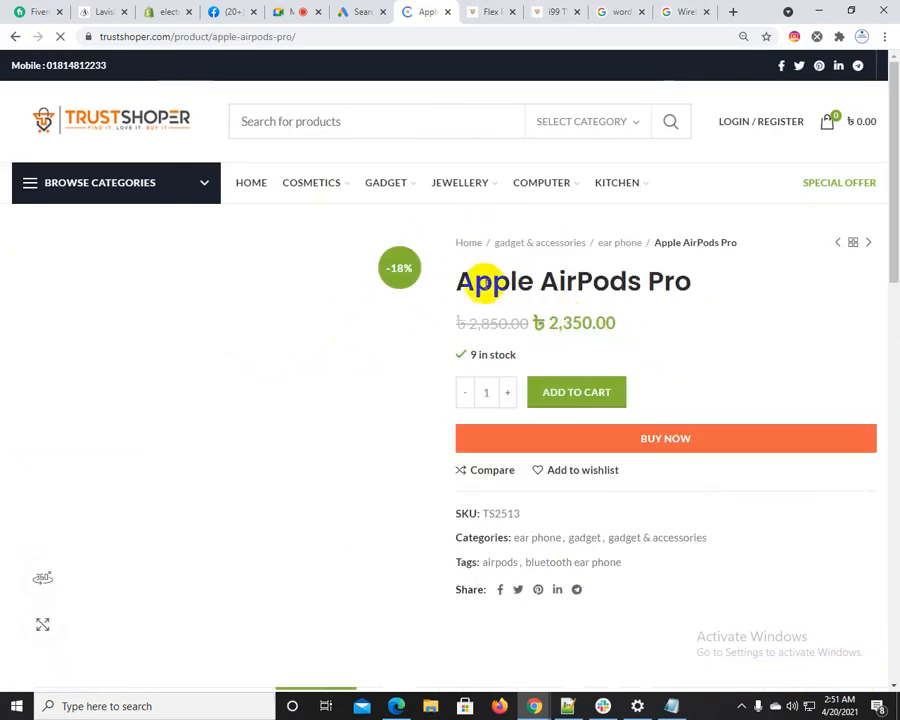
{"action": "left_click_drag", "start_coordinate": [458, 276], "coordinate": [693, 276]}
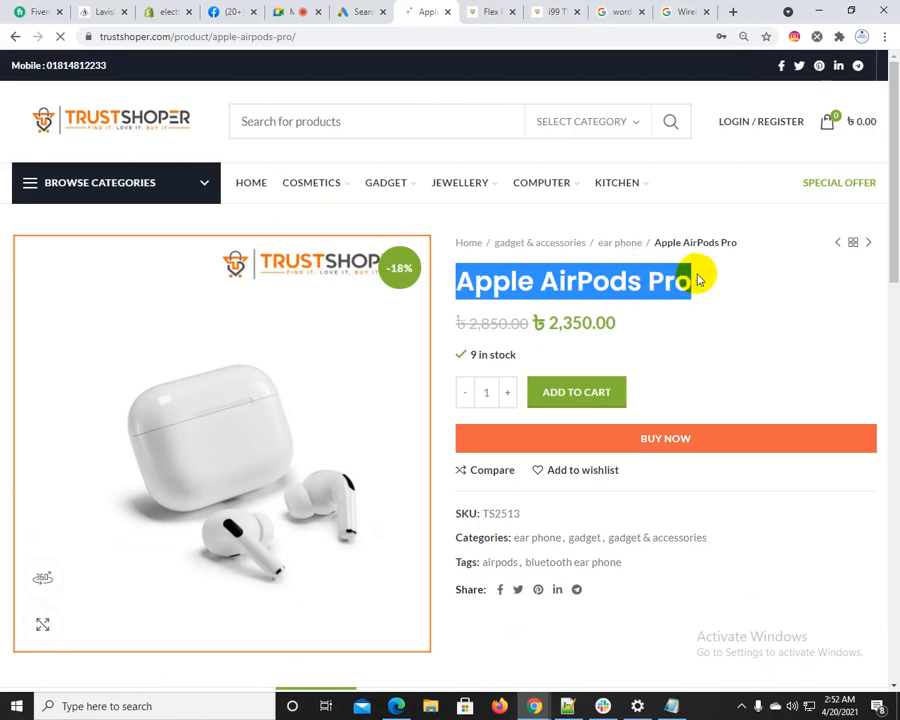
{"action": "left_click", "coordinate": [366, 11]}
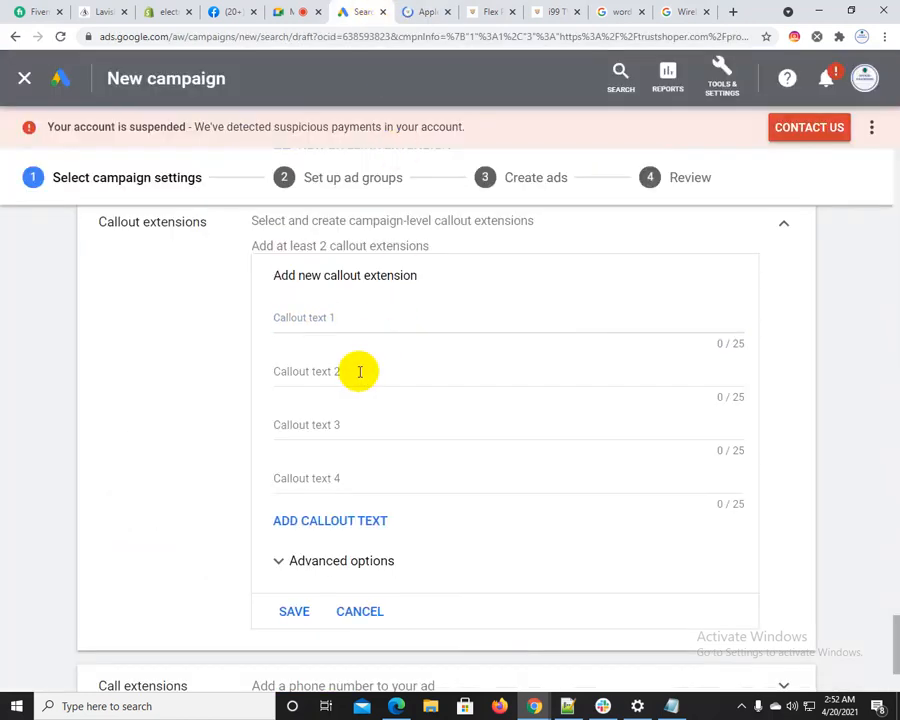
{"action": "left_click", "coordinate": [357, 329]}
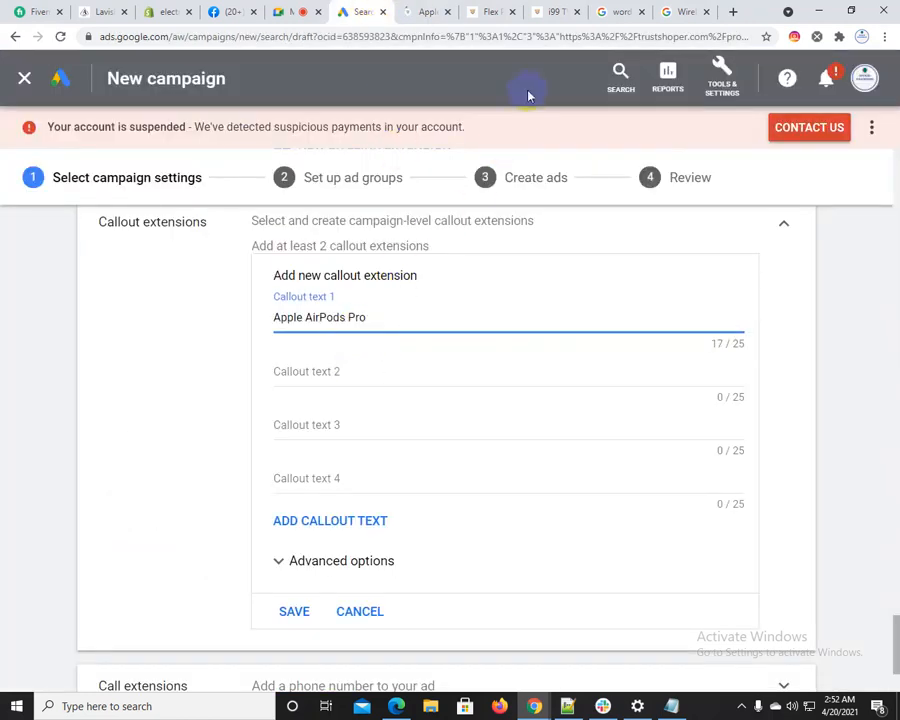
Copy "Neckband Bluetooth Earphone" from the Flex Pro product title and enter it as Callout text 2
{"action": "left_click", "coordinate": [433, 11]}
{"action": "left_click", "coordinate": [487, 8]}
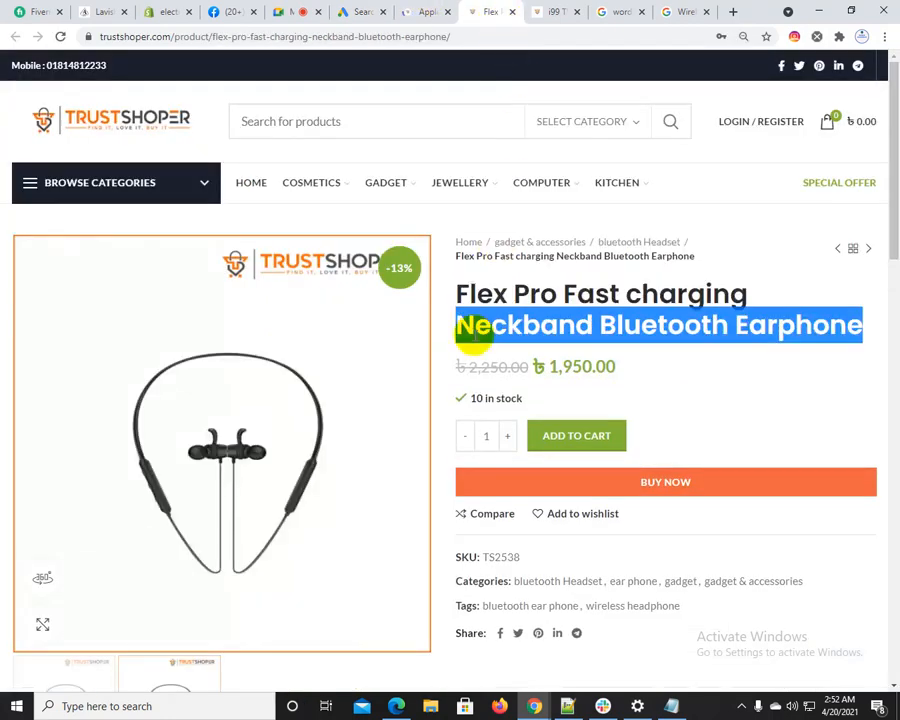
{"action": "right_click", "coordinate": [534, 322]}
{"action": "left_click", "coordinate": [560, 327]}
{"action": "left_click", "coordinate": [361, 8]}
{"action": "key", "text": "ctrl+v"}
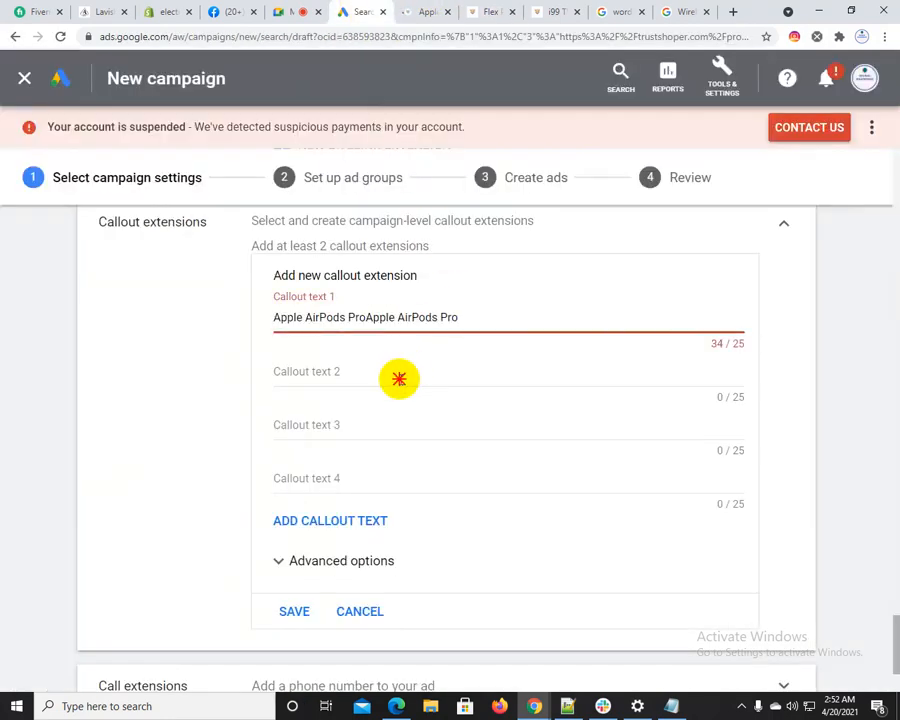
{"action": "left_click", "coordinate": [397, 380]}
{"action": "type", "text": "Neckband Bluetooth Earphone"}
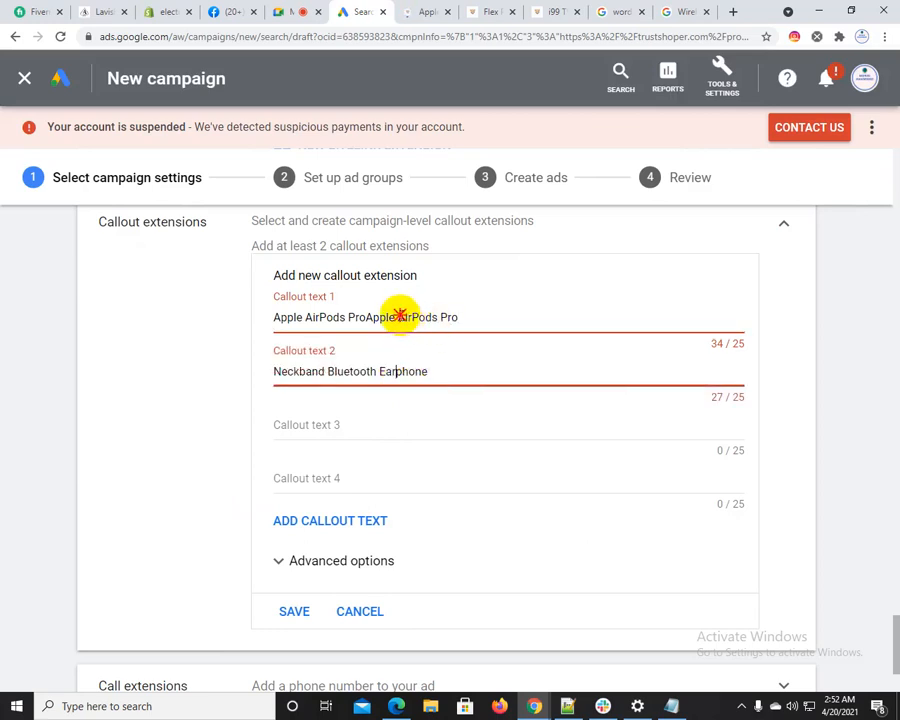
Remove the duplicated "Apple AirPods Pro" from Callout text 1 and delete "Bluetooth" from Callout text 2
{"action": "left_click_drag", "start_coordinate": [464, 317], "coordinate": [407, 318]}
{"action": "key", "text": "BackSpace"}
{"action": "key", "text": "BackSpace"}
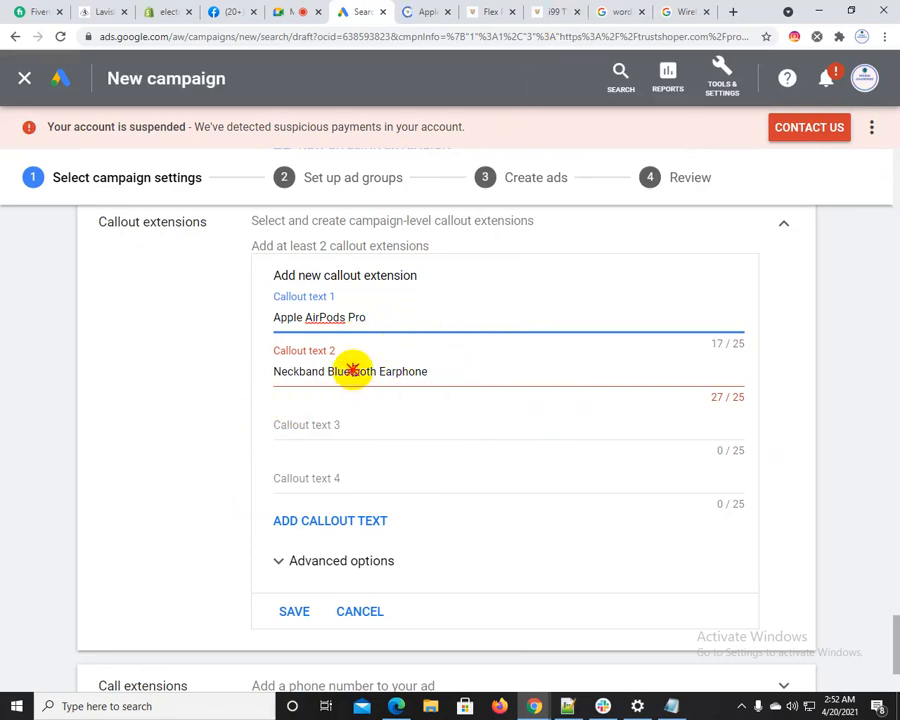
{"action": "left_click", "coordinate": [352, 371]}
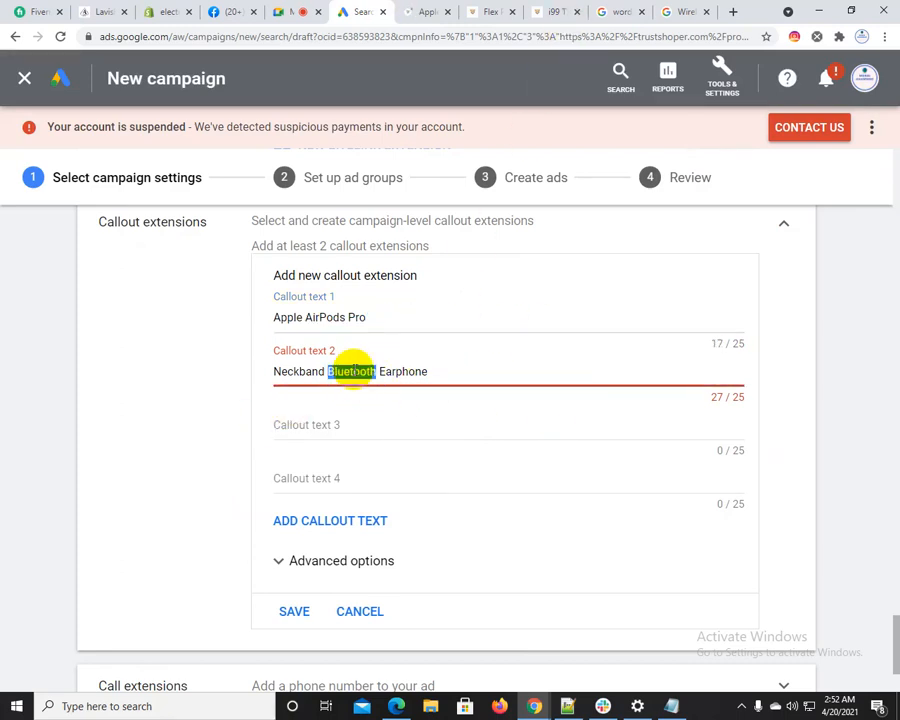
{"action": "key", "text": "BackSpace"}
Copy "Wireless Bluetooth Headset" from the i99 TWS product title into Callout text 3 and shorten it to "Wireless Headset"
{"action": "left_click", "coordinate": [495, 11]}
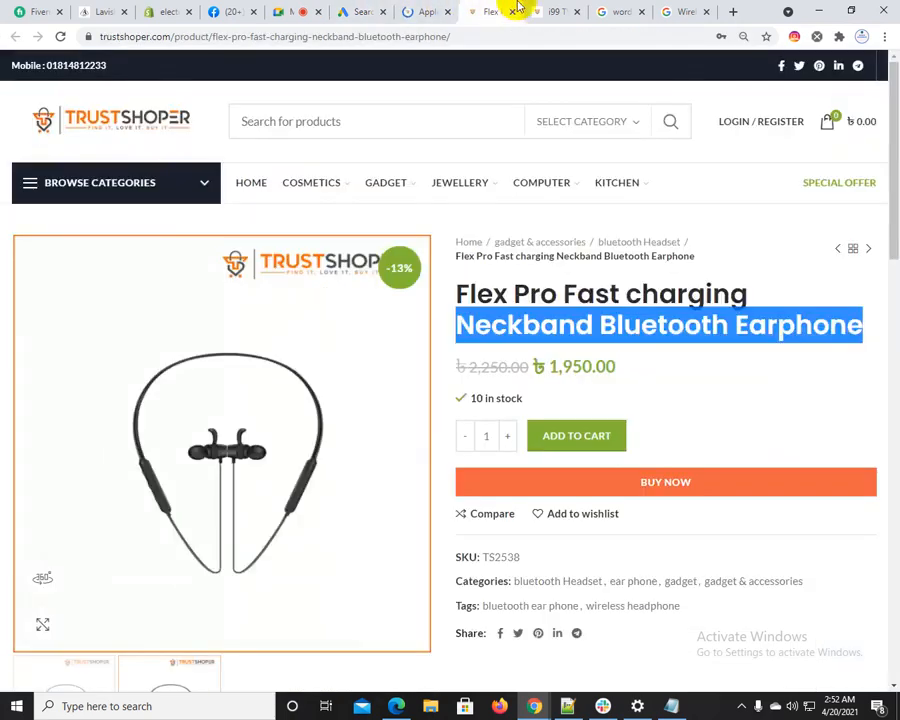
{"action": "left_click", "coordinate": [550, 11]}
{"action": "right_click", "coordinate": [632, 297]}
{"action": "left_click", "coordinate": [646, 303]}
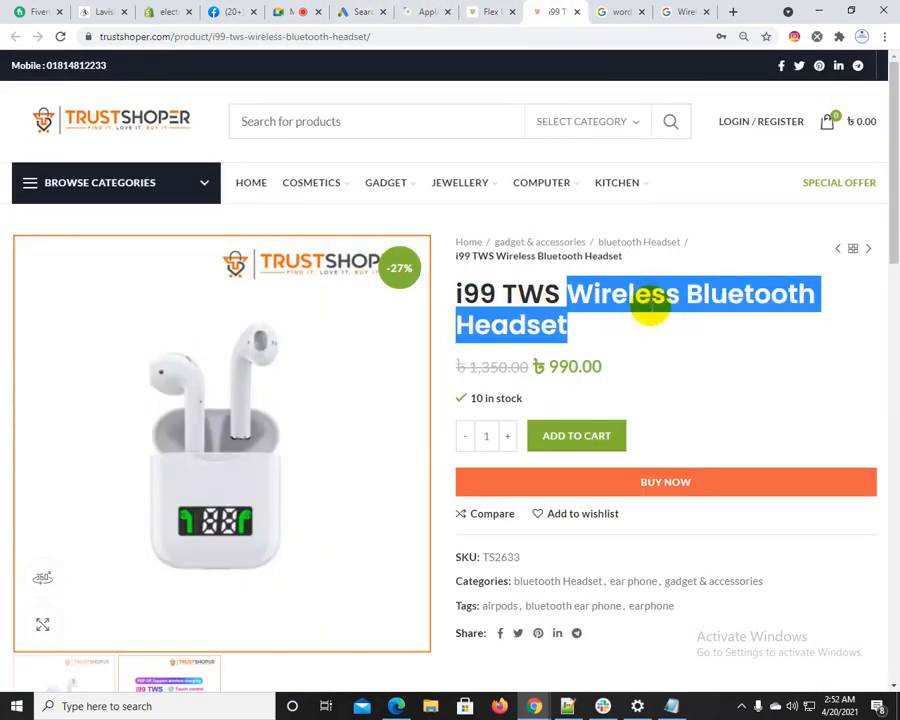
{"action": "left_click", "coordinate": [355, 8]}
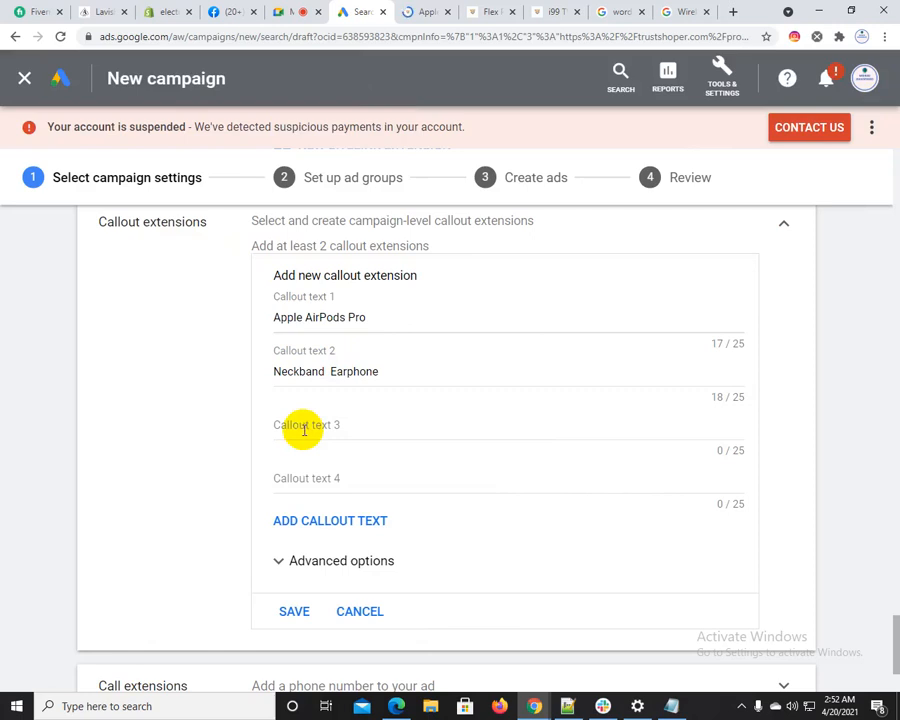
{"action": "left_click", "coordinate": [304, 428]}
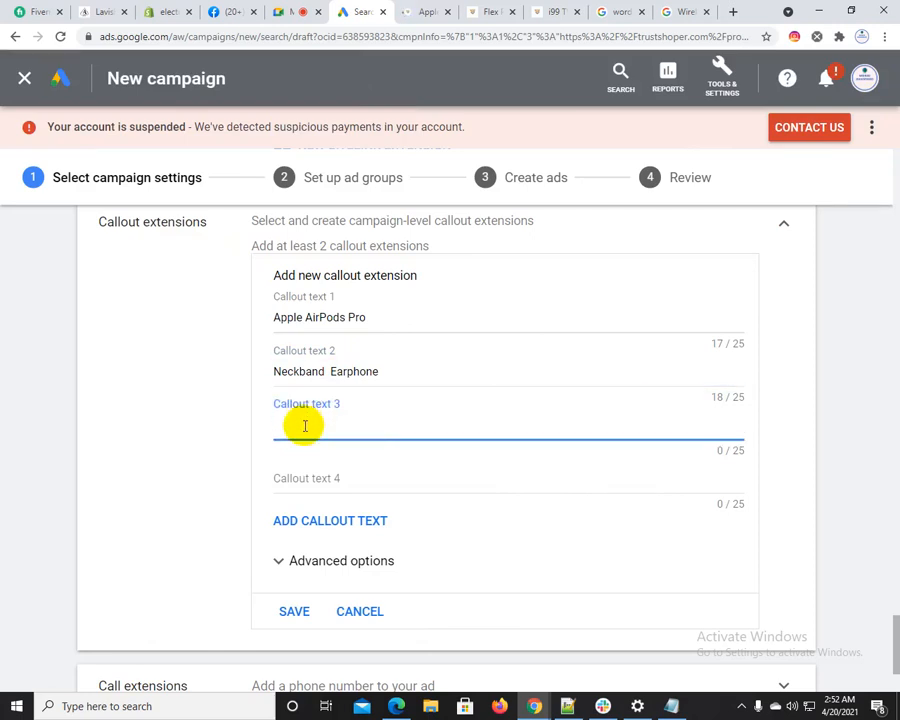
{"action": "key", "text": "ctrl+v"}
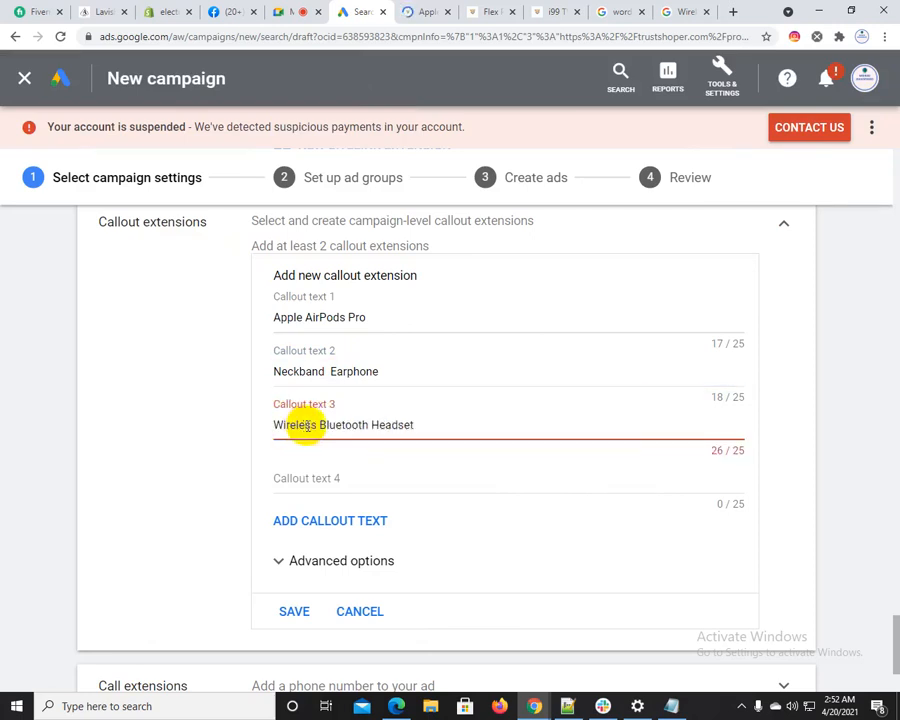
{"action": "left_click", "coordinate": [347, 420]}
{"action": "key", "text": "BackSpace"}
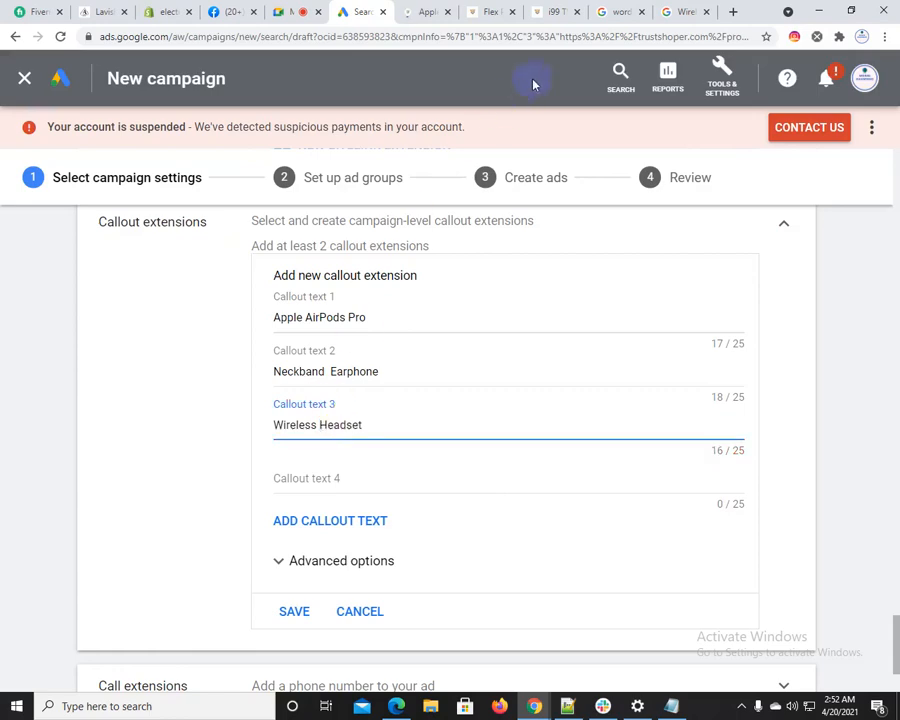
Copy "Fast charging" from the Flex Pro product title into Callout text 4
{"action": "left_click", "coordinate": [572, 8]}
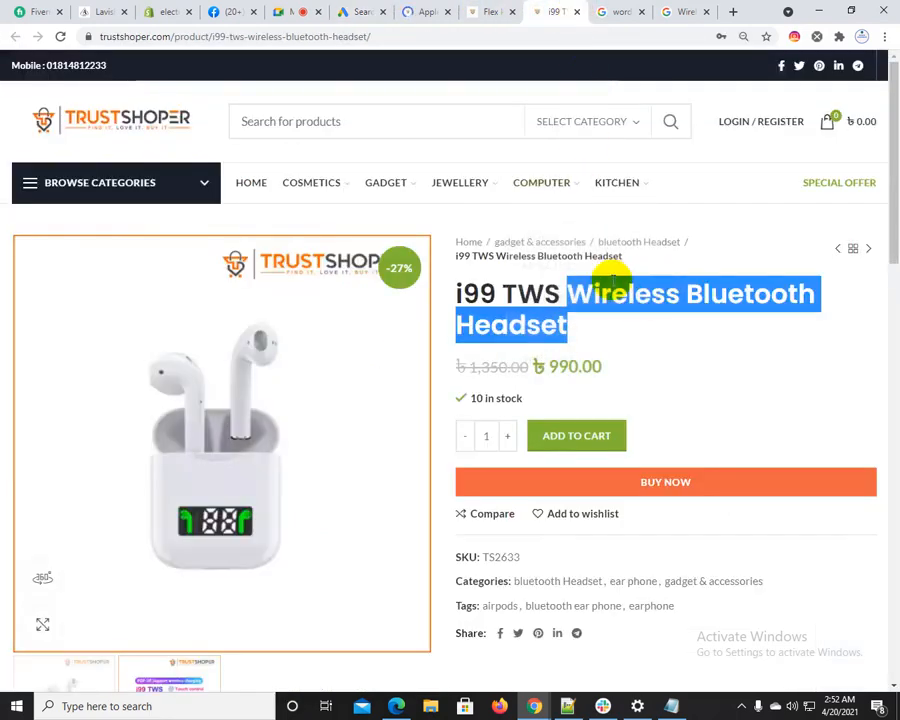
{"action": "left_click", "coordinate": [553, 293]}
{"action": "left_click", "coordinate": [490, 11]}
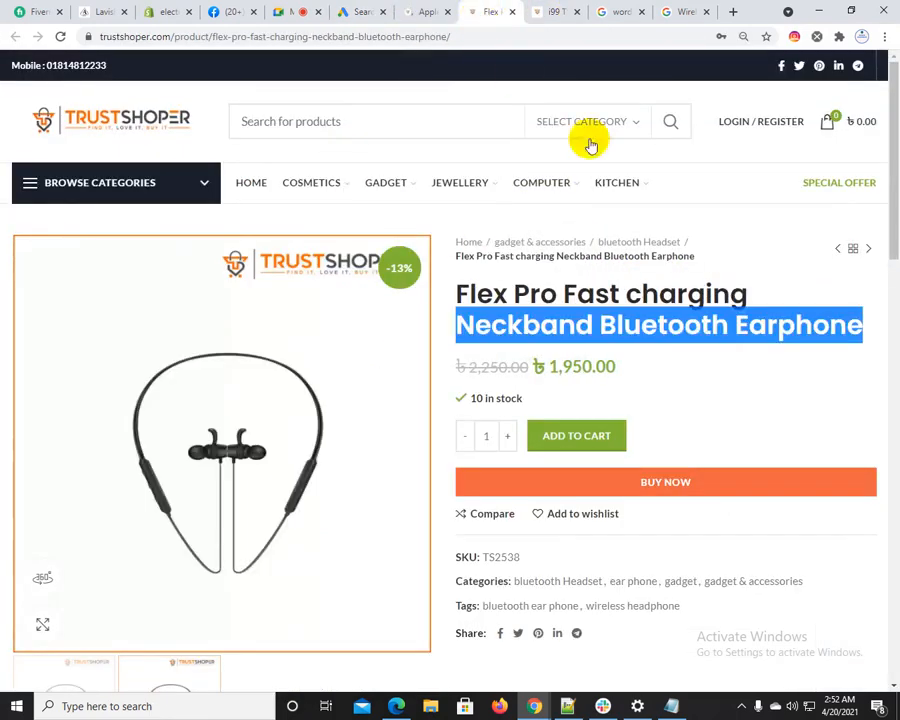
{"action": "left_click", "coordinate": [610, 291]}
{"action": "left_click_drag", "start_coordinate": [562, 293], "coordinate": [735, 290]}
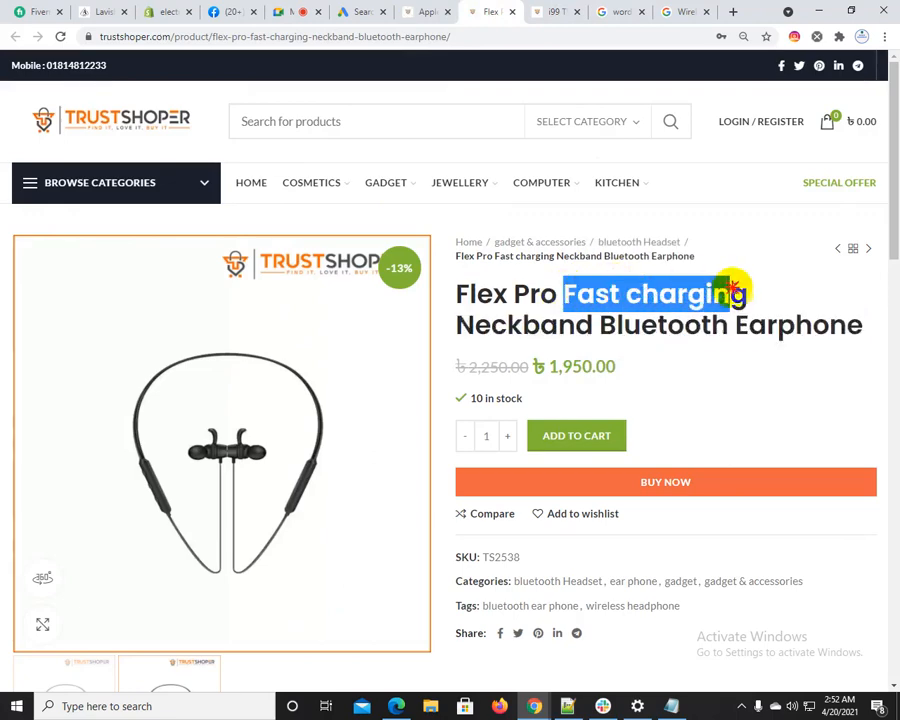
{"action": "left_click", "coordinate": [362, 11]}
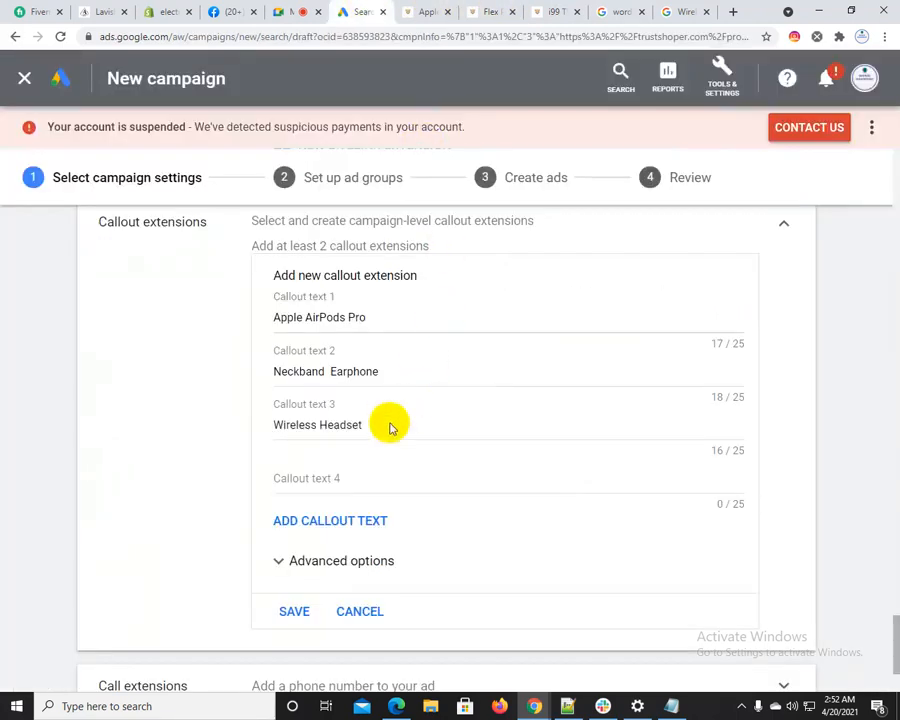
{"action": "left_click", "coordinate": [328, 480]}
{"action": "key", "text": "ctrl+v"}
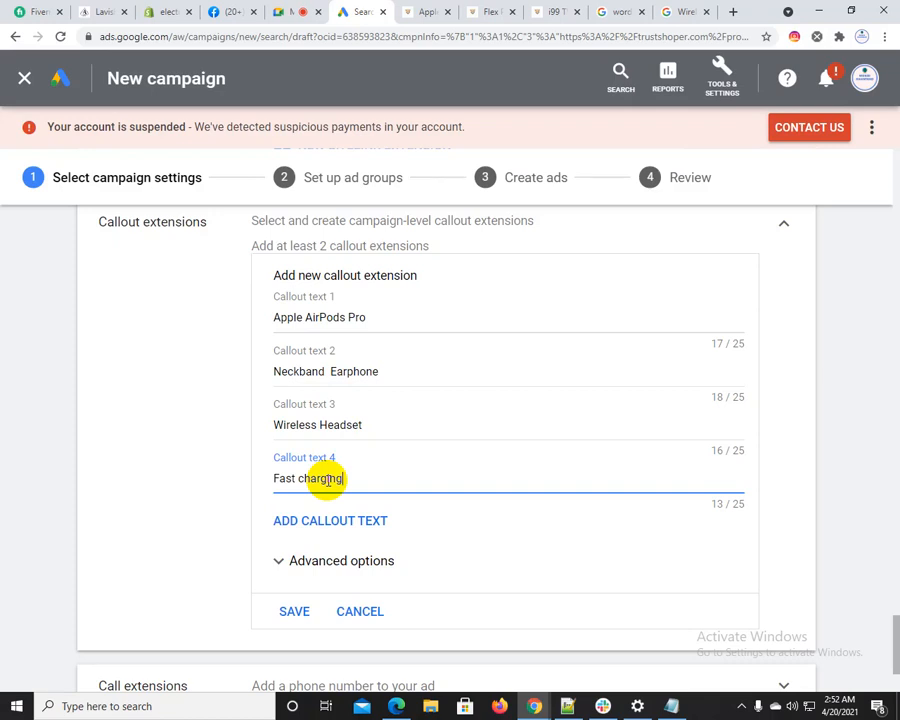
Save the four callout extensions, review their text in the mobile ad preview, and close the preview
{"action": "scroll", "coordinate": [308, 590], "scroll_direction": "down", "scroll_amount": 1}
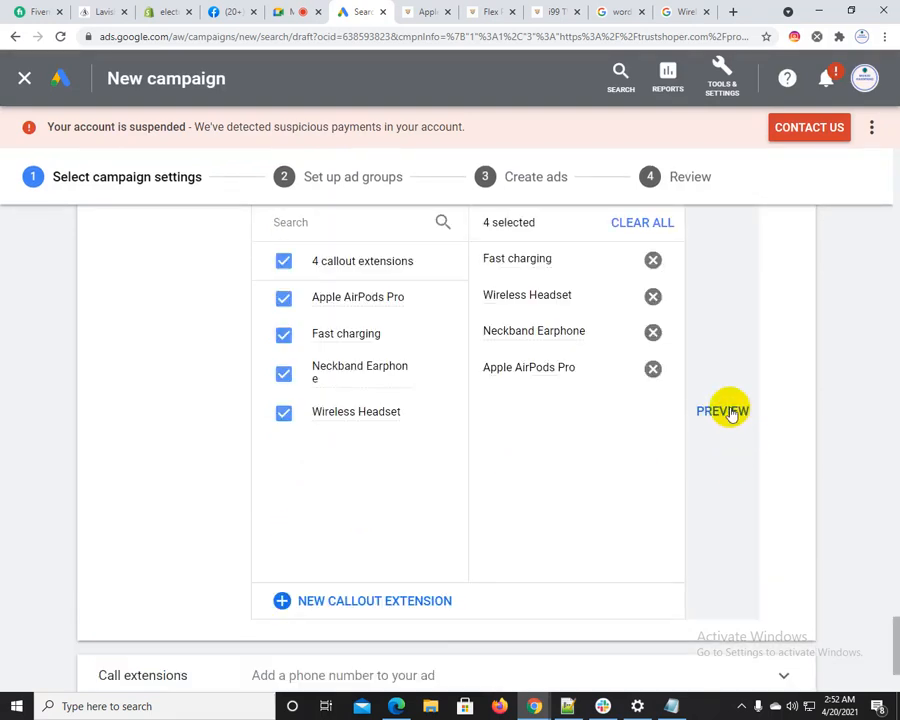
{"action": "left_click", "coordinate": [725, 411]}
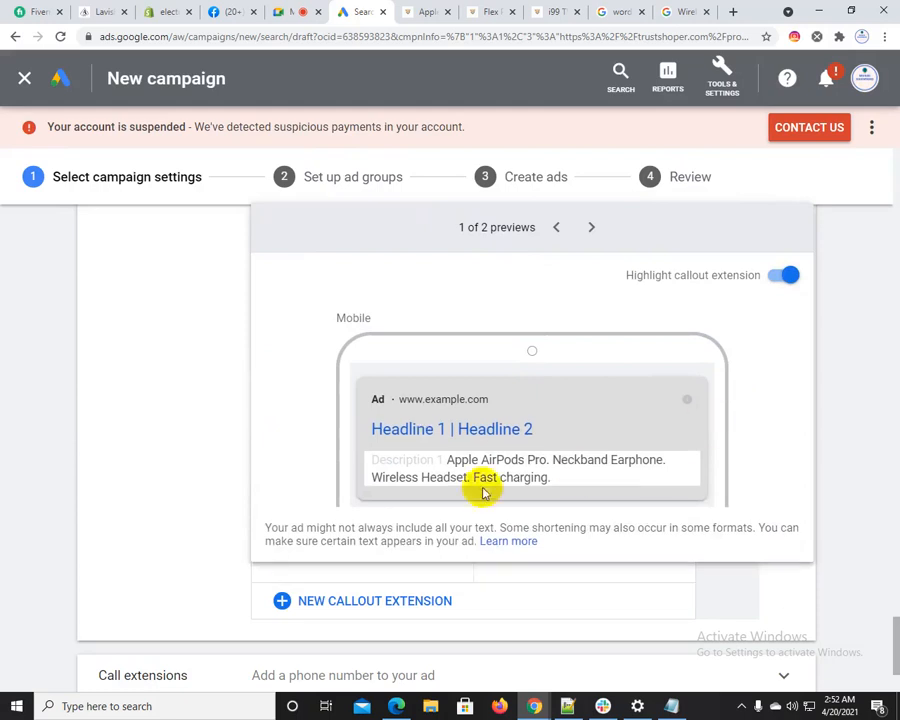
{"action": "left_click_drag", "start_coordinate": [447, 461], "coordinate": [616, 477]}
{"action": "left_click", "coordinate": [457, 465]}
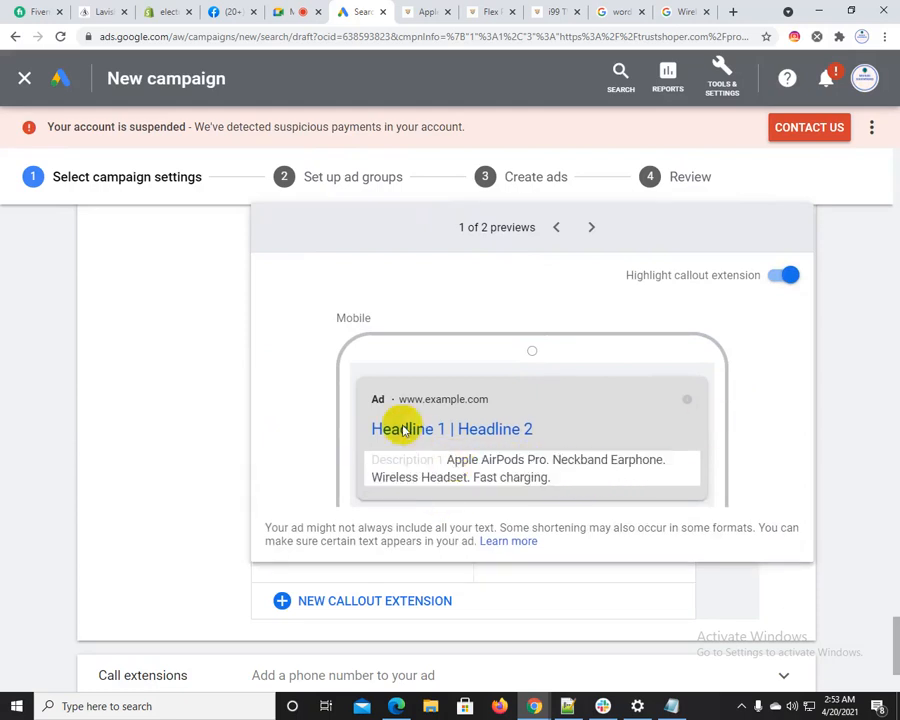
{"action": "left_click_drag", "start_coordinate": [374, 428], "coordinate": [572, 482]}
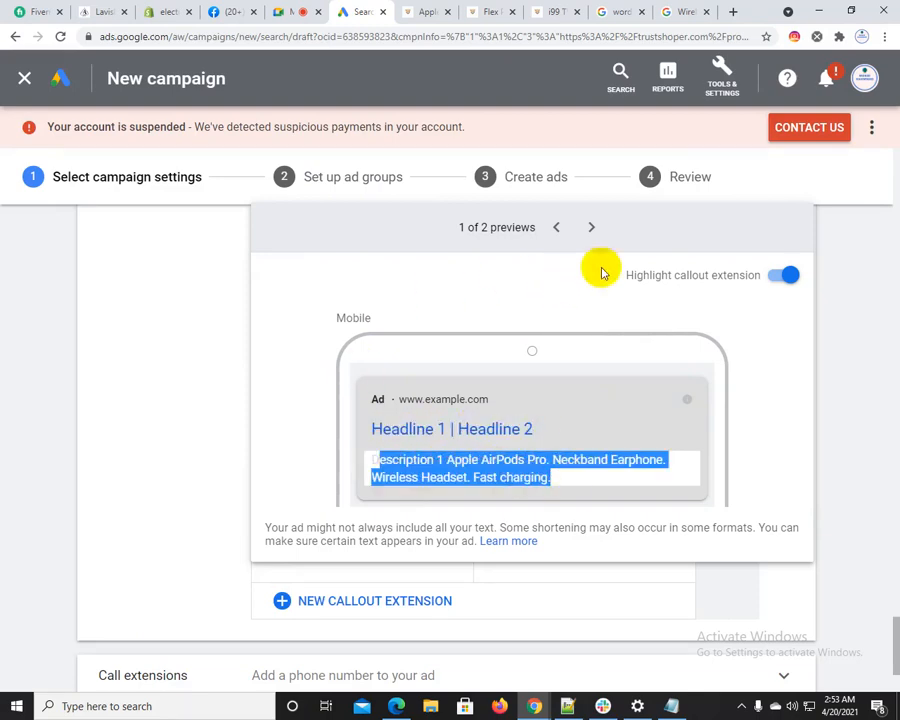
{"action": "left_click", "coordinate": [867, 389]}
Try to add a United States call extension with the business phone number, and discard the form
{"action": "scroll", "coordinate": [60, 527], "scroll_direction": "down", "scroll_amount": 3}
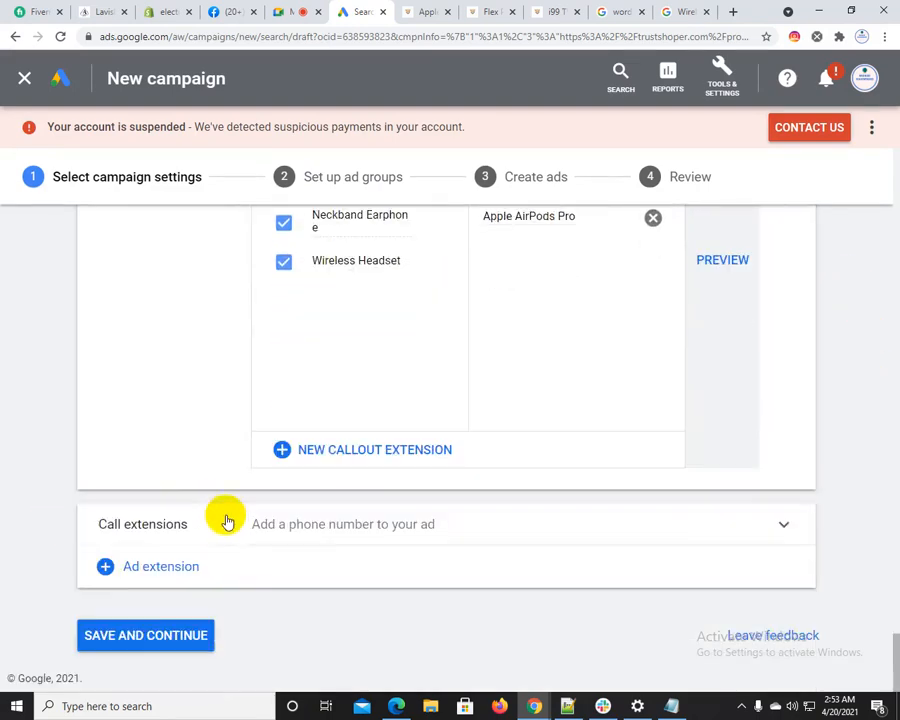
{"action": "left_click", "coordinate": [297, 522]}
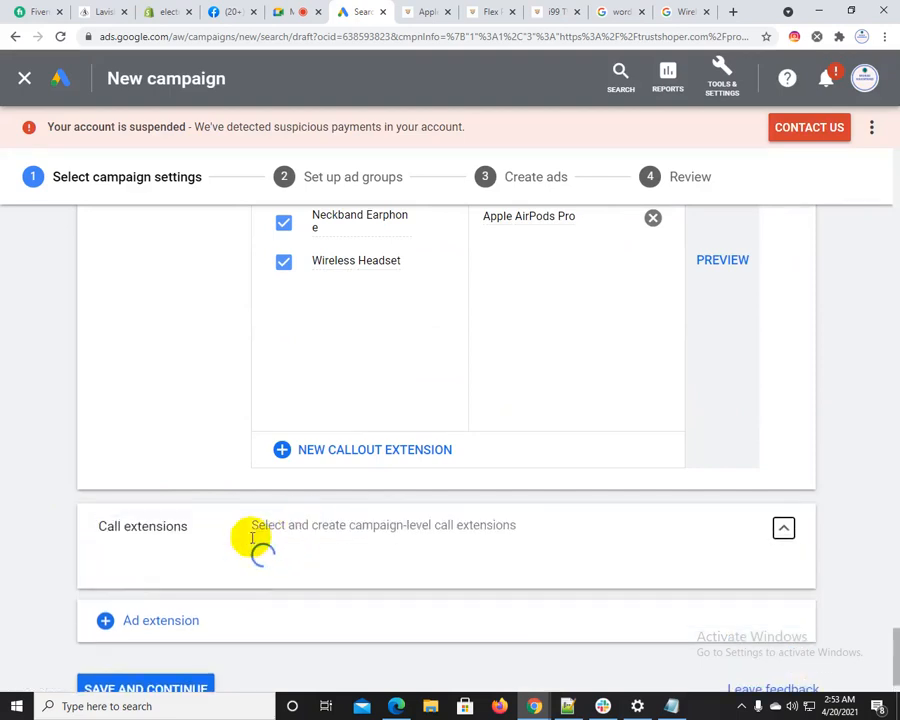
{"action": "scroll", "coordinate": [287, 585], "scroll_direction": "down", "scroll_amount": 3}
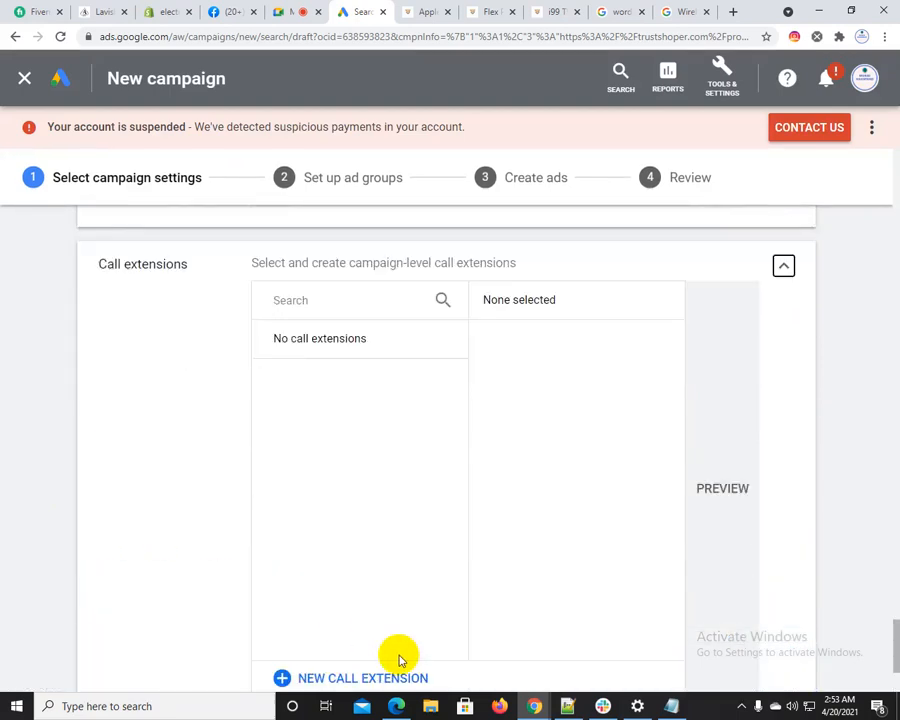
{"action": "scroll", "coordinate": [398, 657], "scroll_direction": "down", "scroll_amount": 1}
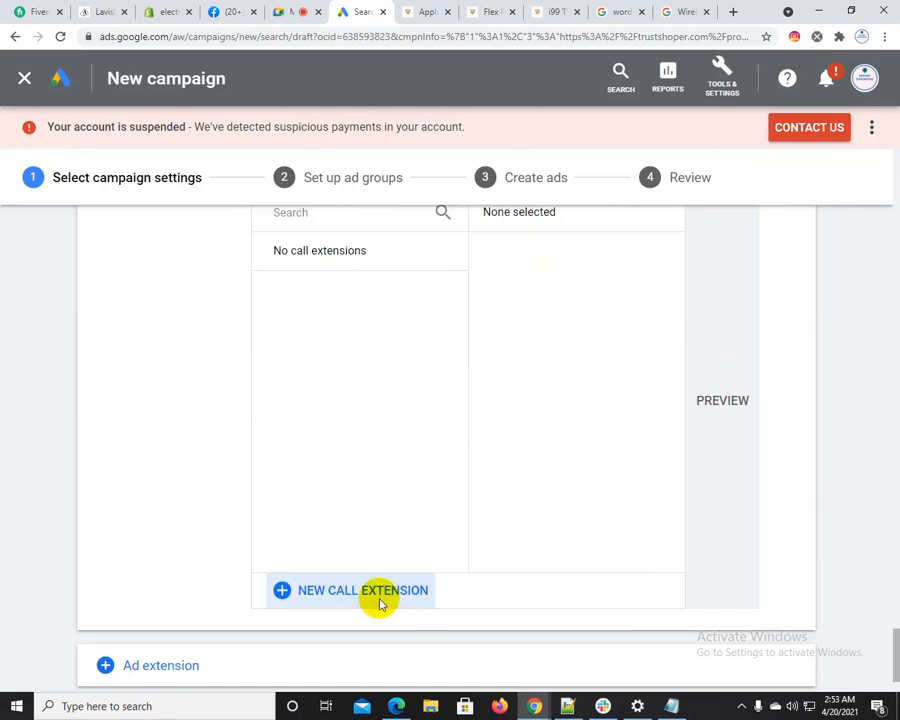
{"action": "left_click", "coordinate": [378, 596]}
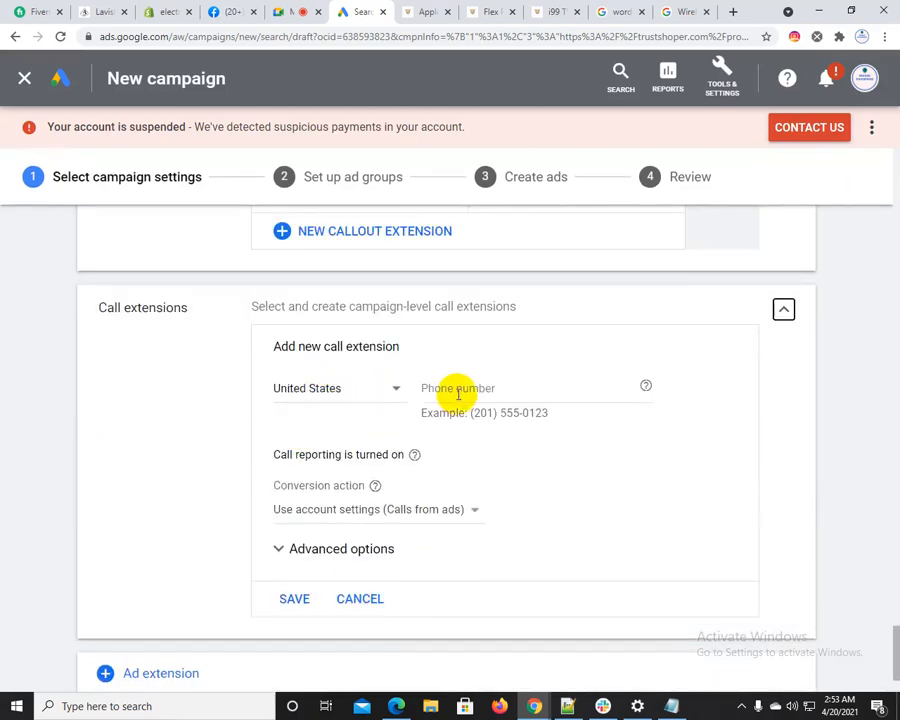
{"action": "left_click", "coordinate": [461, 390]}
{"action": "left_click", "coordinate": [458, 414]}
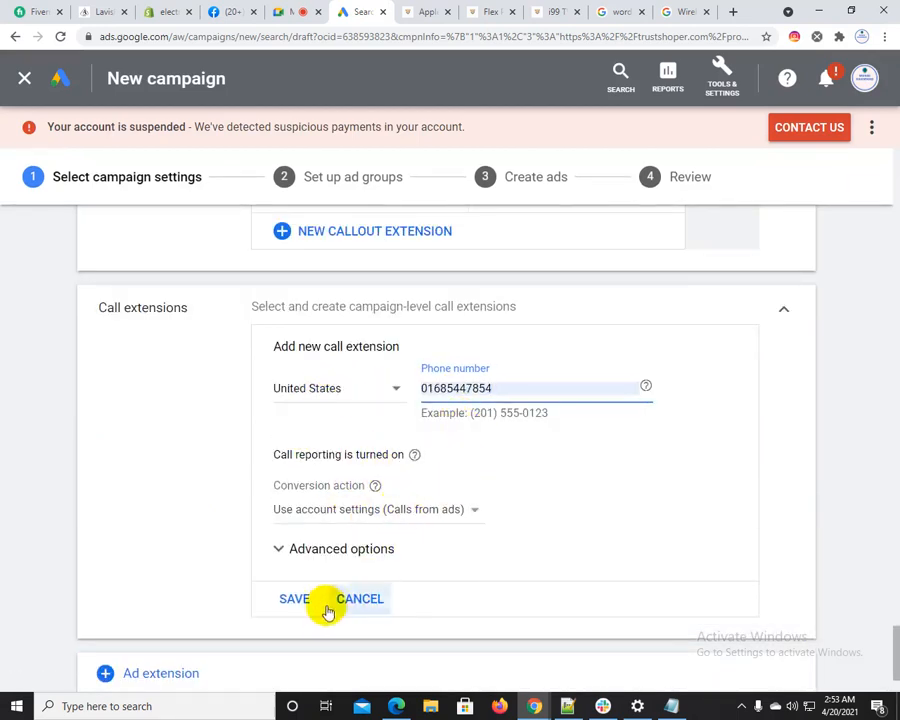
{"action": "left_click", "coordinate": [296, 599]}
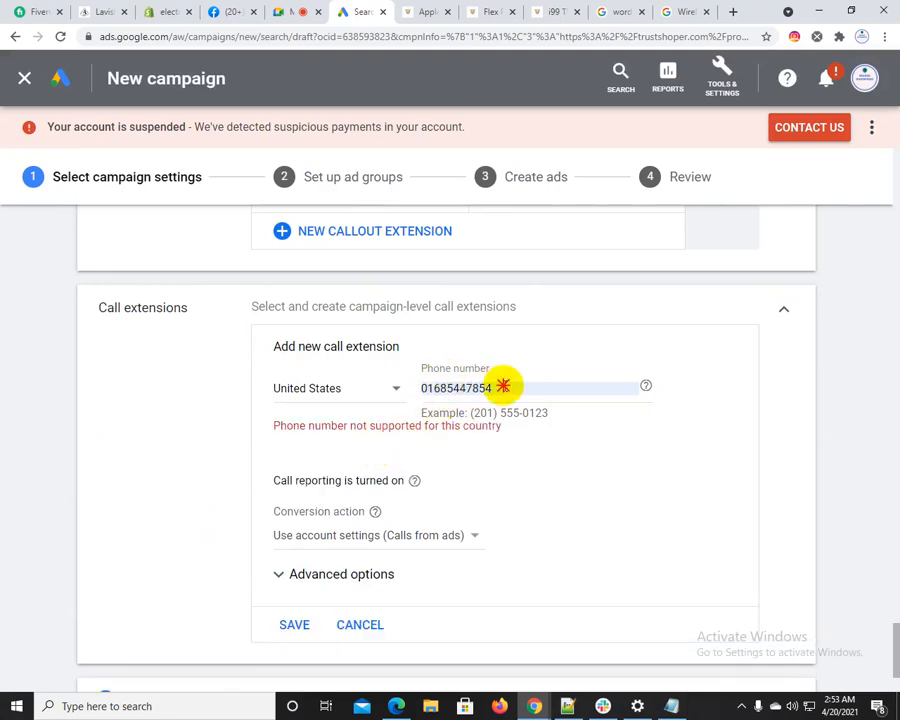
{"action": "left_click_drag", "start_coordinate": [502, 386], "coordinate": [400, 392]}
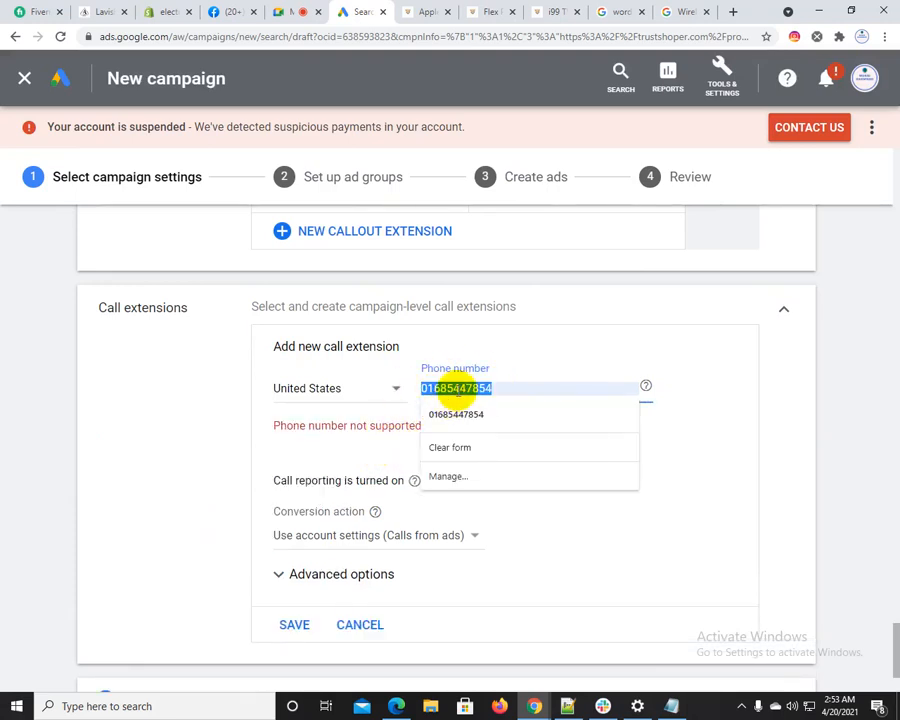
{"action": "left_click", "coordinate": [457, 390]}
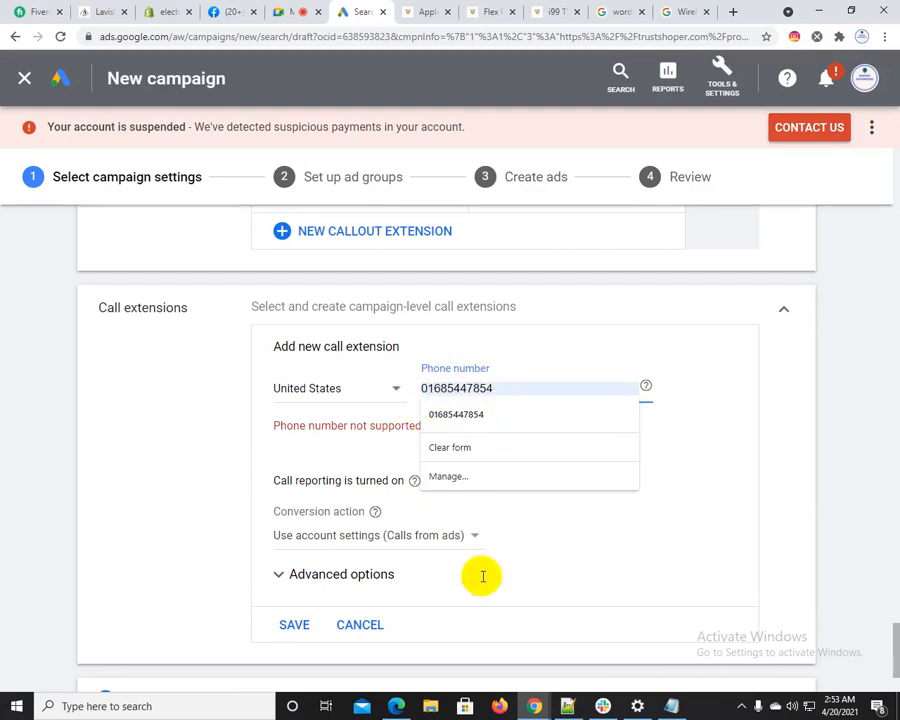
{"action": "left_click", "coordinate": [375, 627]}
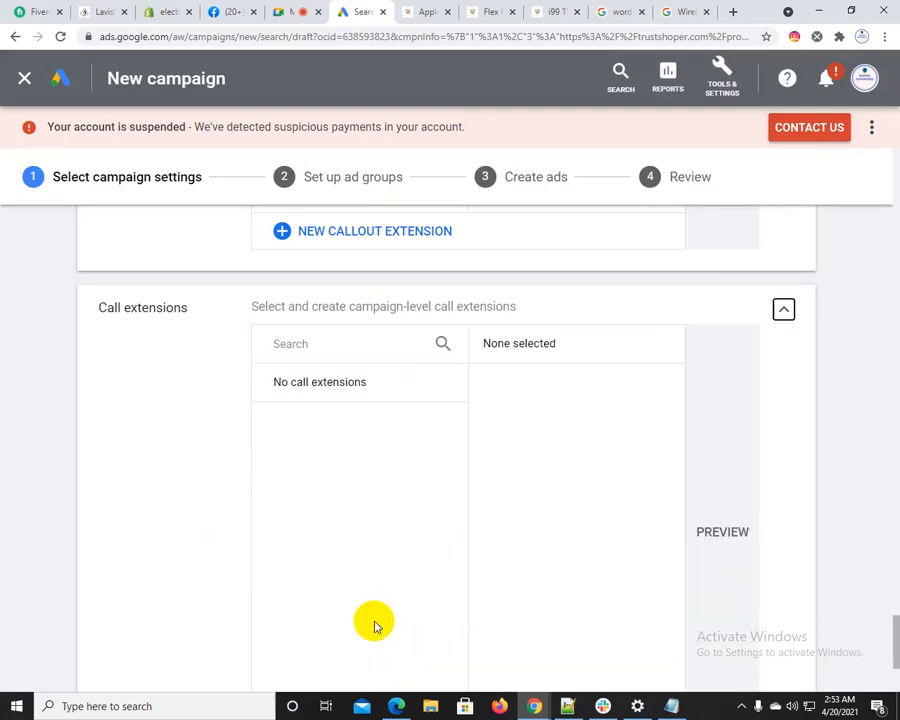
Add a structured snippet extensions section to the campaign and expand it
{"action": "scroll", "coordinate": [128, 562], "scroll_direction": "down", "scroll_amount": 3}
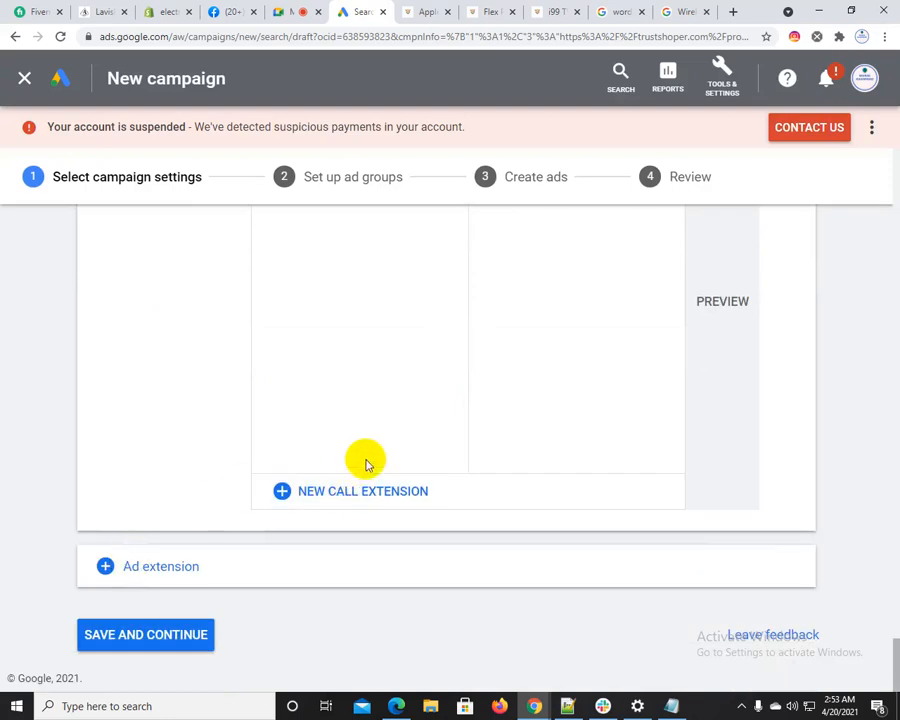
{"action": "left_click", "coordinate": [150, 562]}
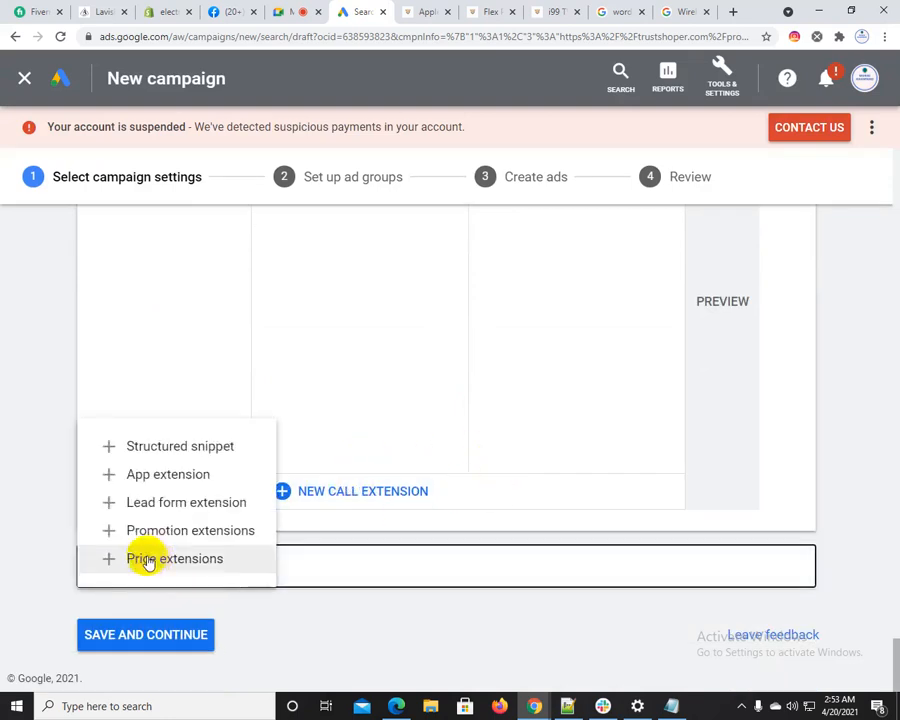
{"action": "left_click", "coordinate": [203, 450]}
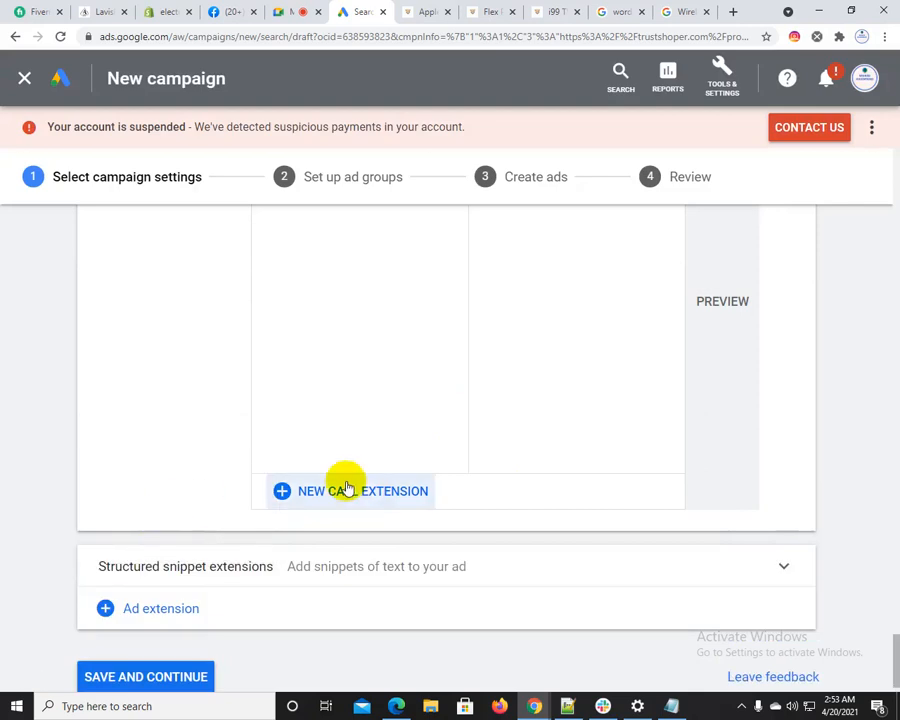
{"action": "scroll", "coordinate": [372, 558], "scroll_direction": "down", "scroll_amount": 1}
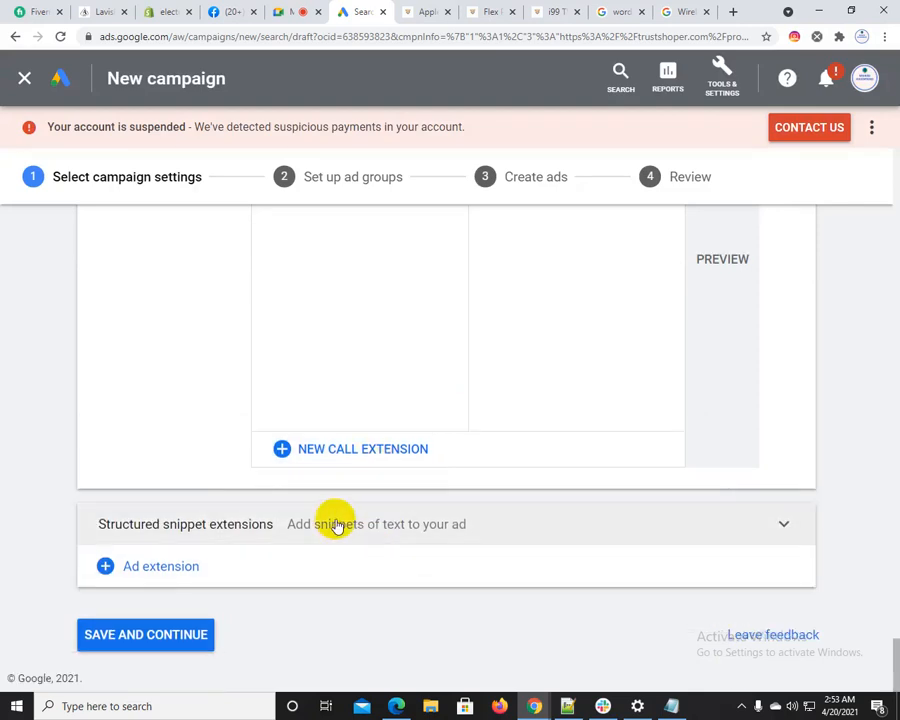
{"action": "left_click", "coordinate": [337, 524]}
{"action": "scroll", "coordinate": [340, 600], "scroll_direction": "down", "scroll_amount": 1}
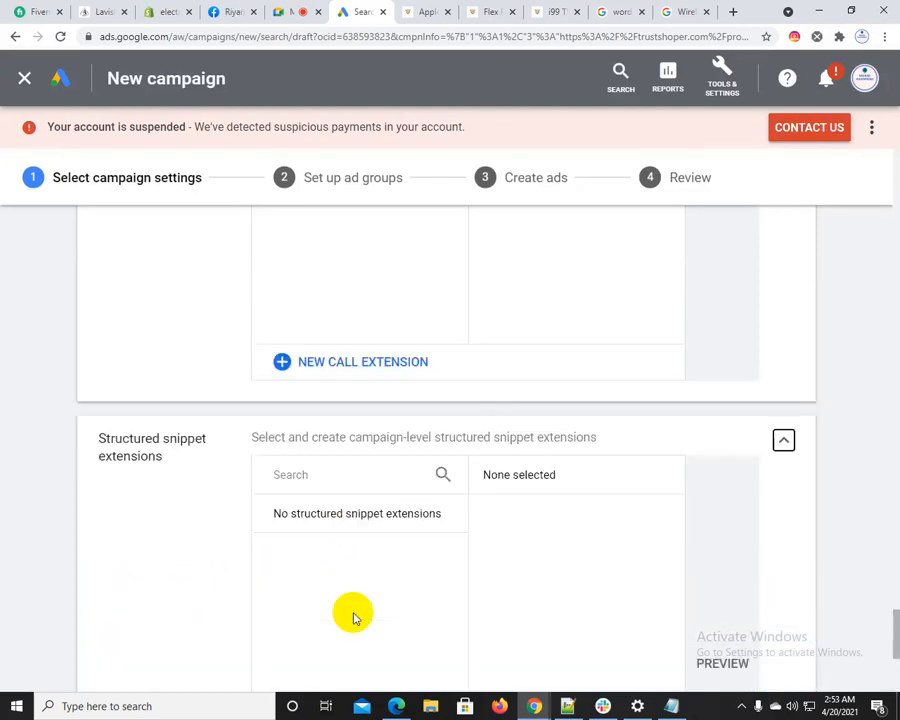
{"action": "scroll", "coordinate": [353, 617], "scroll_direction": "down", "scroll_amount": 4}
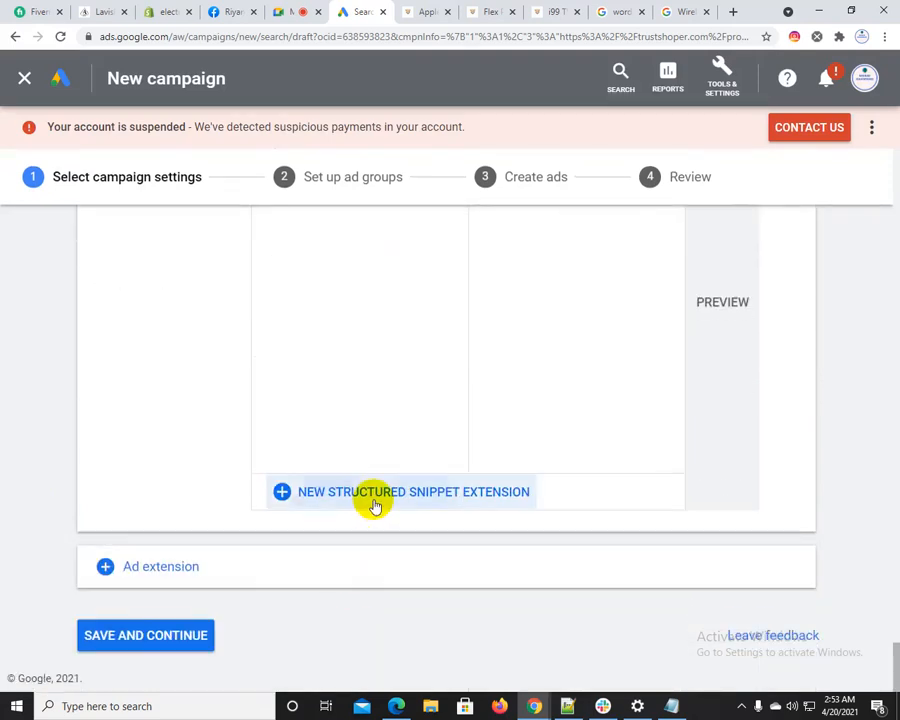
Start a new structured snippet extension and set its English header type to Types
{"action": "left_click", "coordinate": [374, 505]}
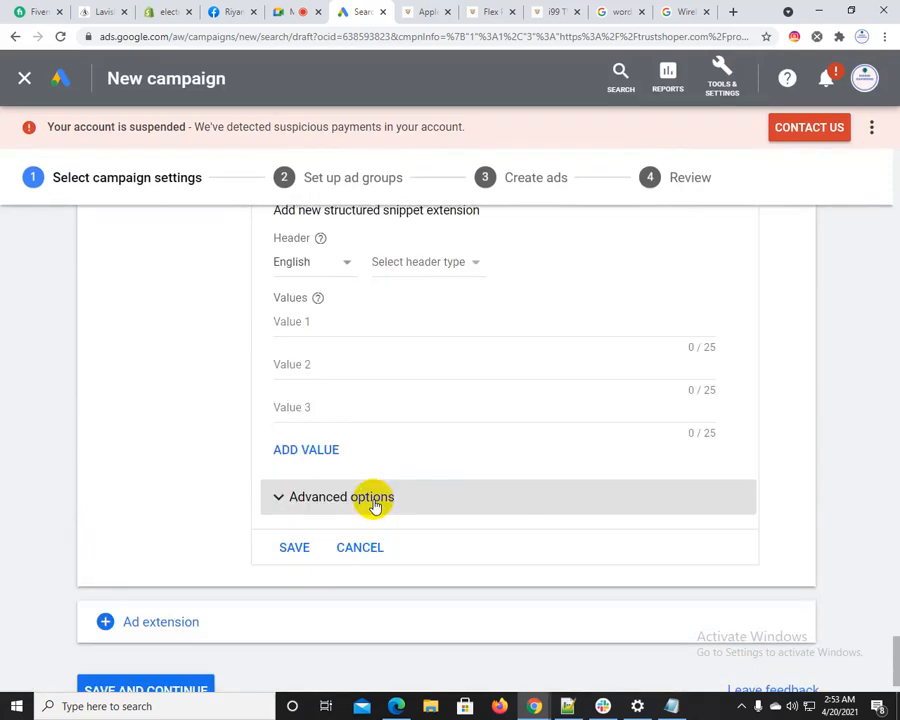
{"action": "left_click", "coordinate": [430, 268]}
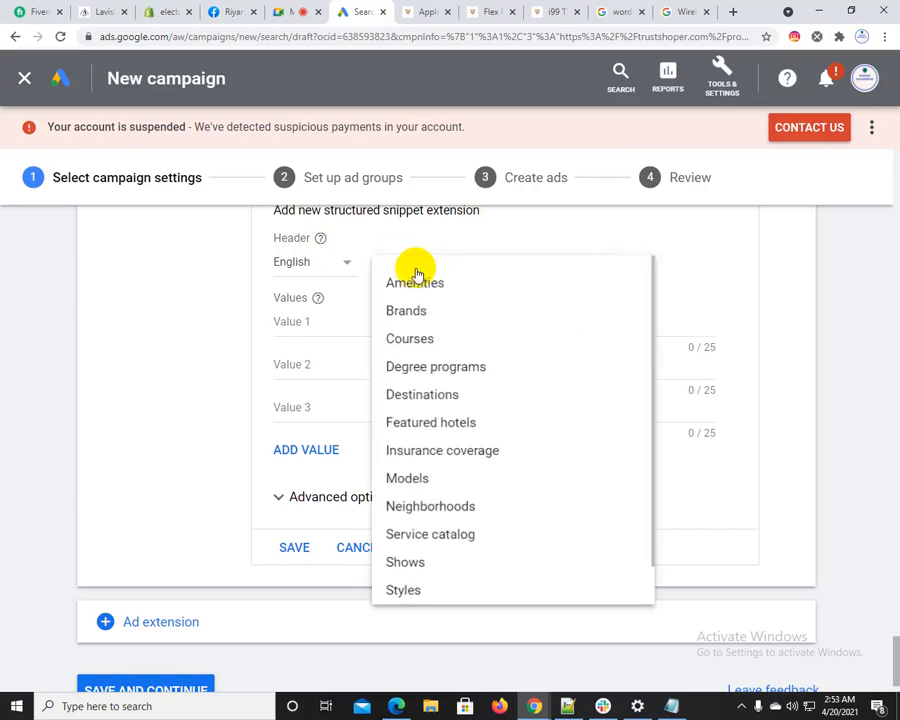
{"action": "scroll", "coordinate": [463, 415], "scroll_direction": "down", "scroll_amount": 1}
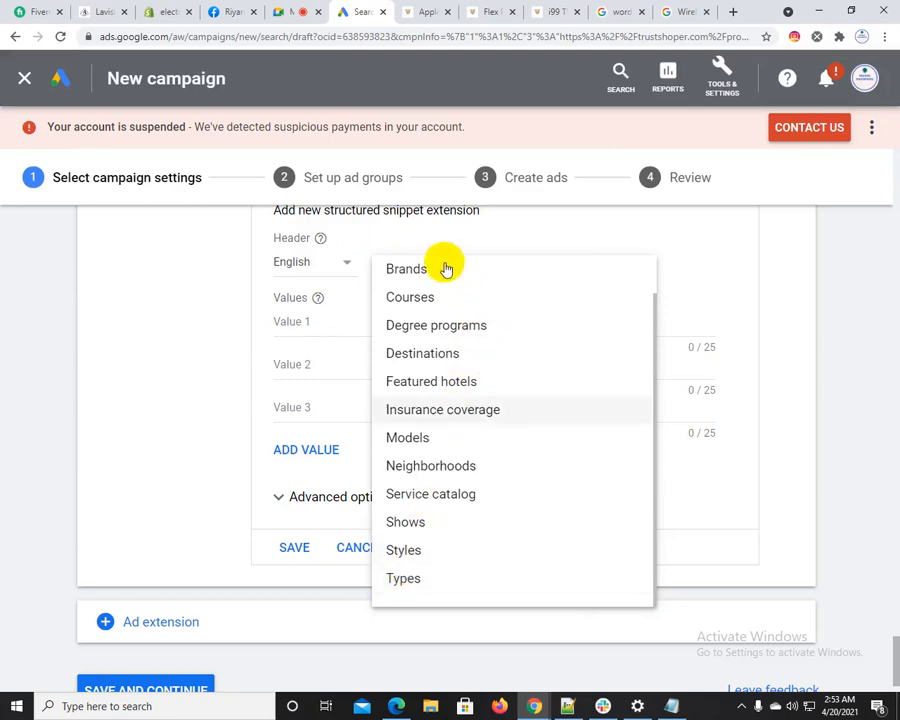
{"action": "left_click", "coordinate": [408, 580]}
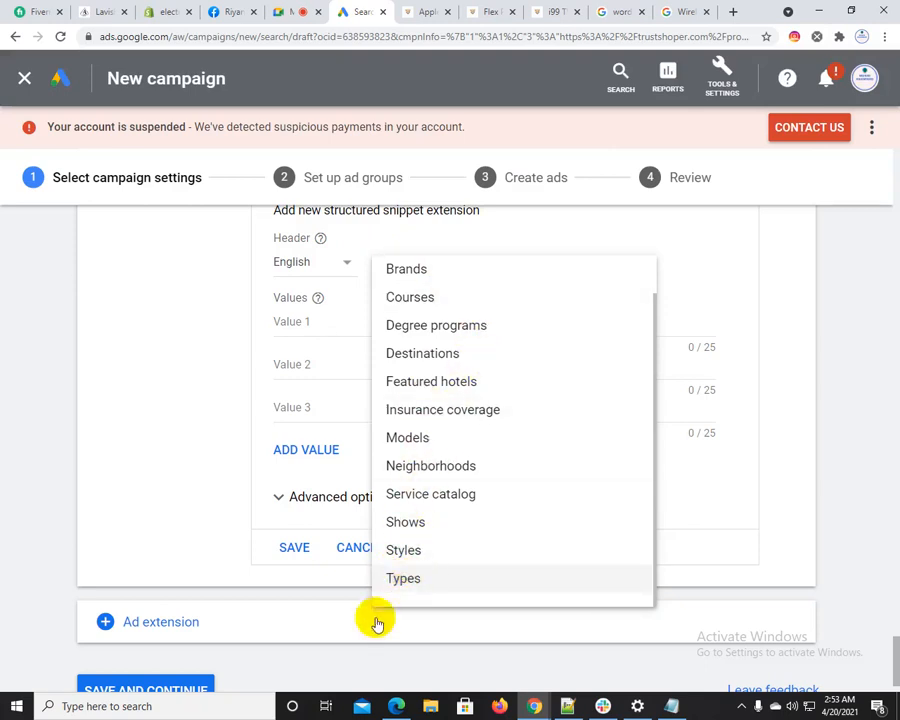
Fill in the first three structured snippet values with "headphone", "charger" and "bluetooth"
{"action": "left_click", "coordinate": [321, 321]}
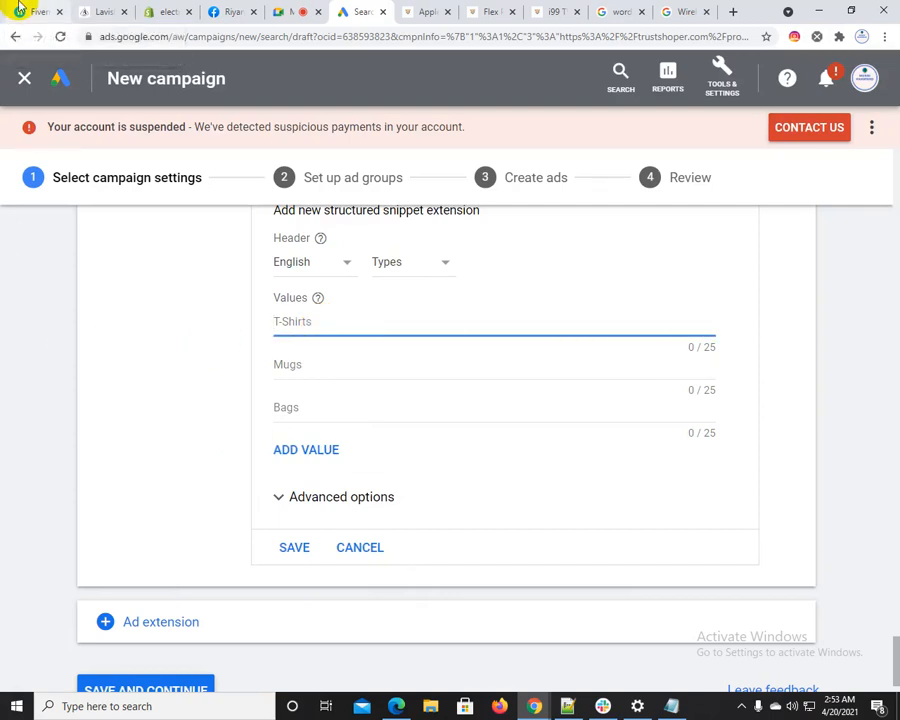
{"action": "type", "text": "headphone"}
{"action": "key", "text": "Tab"}
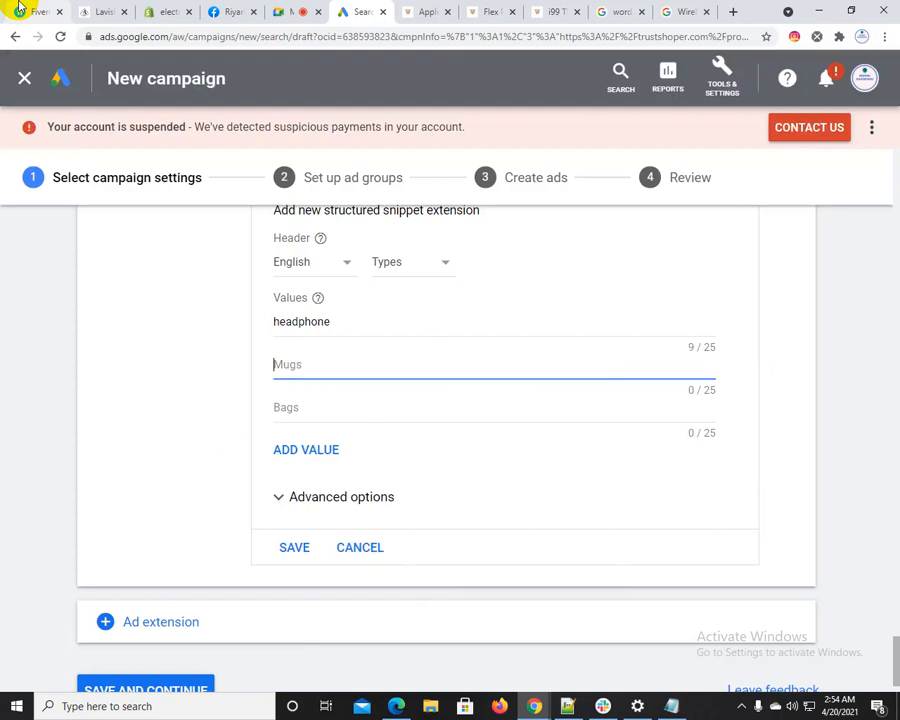
{"action": "type", "text": "charger"}
{"action": "key", "text": "Tab"}
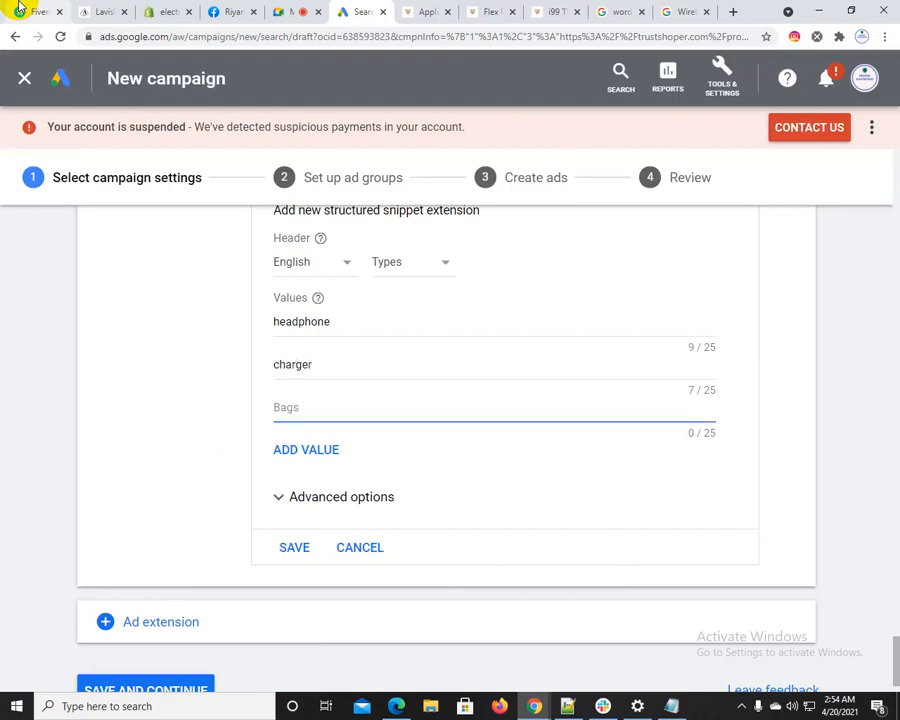
{"action": "type", "text": "bluetooth"}
{"action": "key", "text": "Tab"}
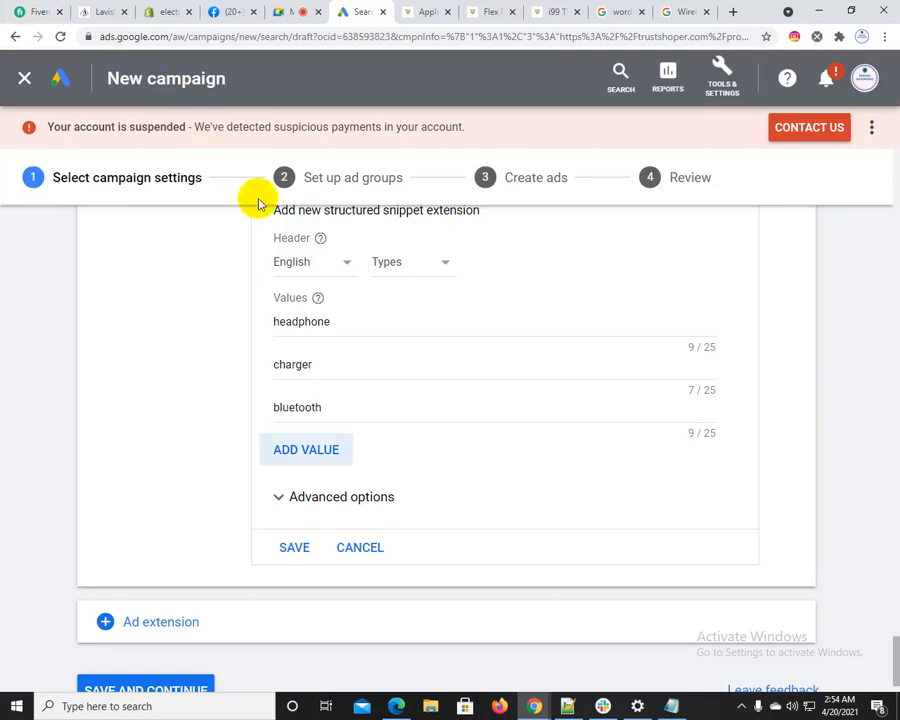
Add a fourth snippet value, "cover", and save the structured snippet extension
{"action": "key", "text": "Return"}
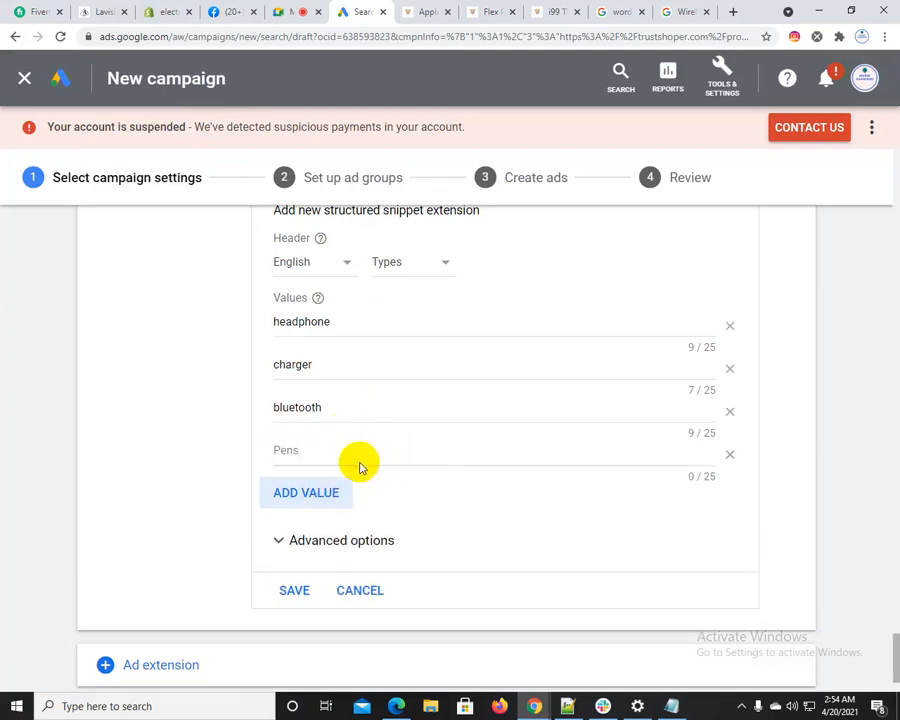
{"action": "left_click", "coordinate": [301, 446]}
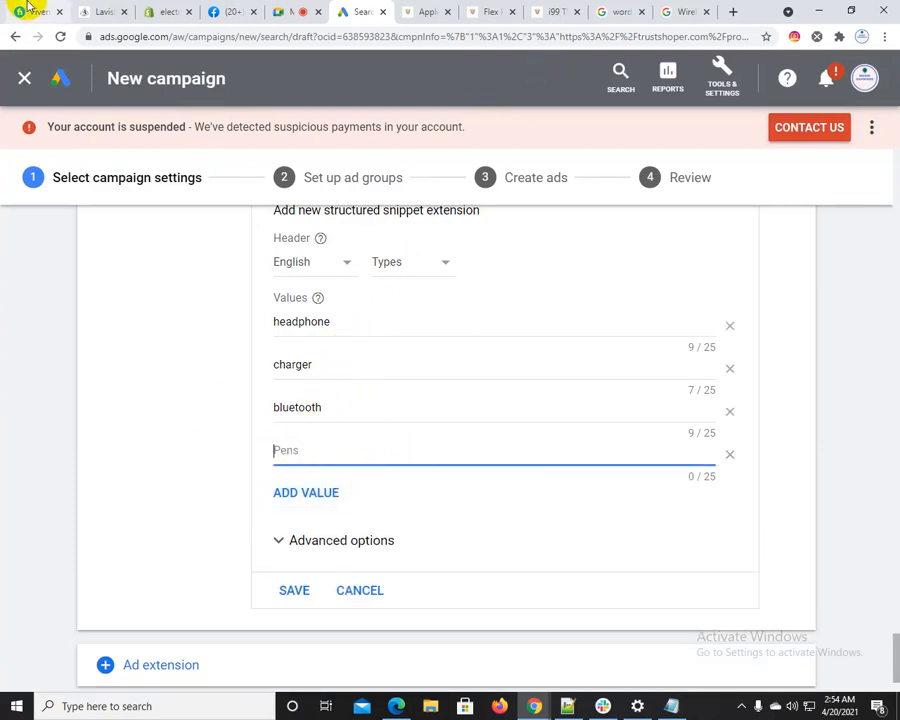
{"action": "type", "text": "cover"}
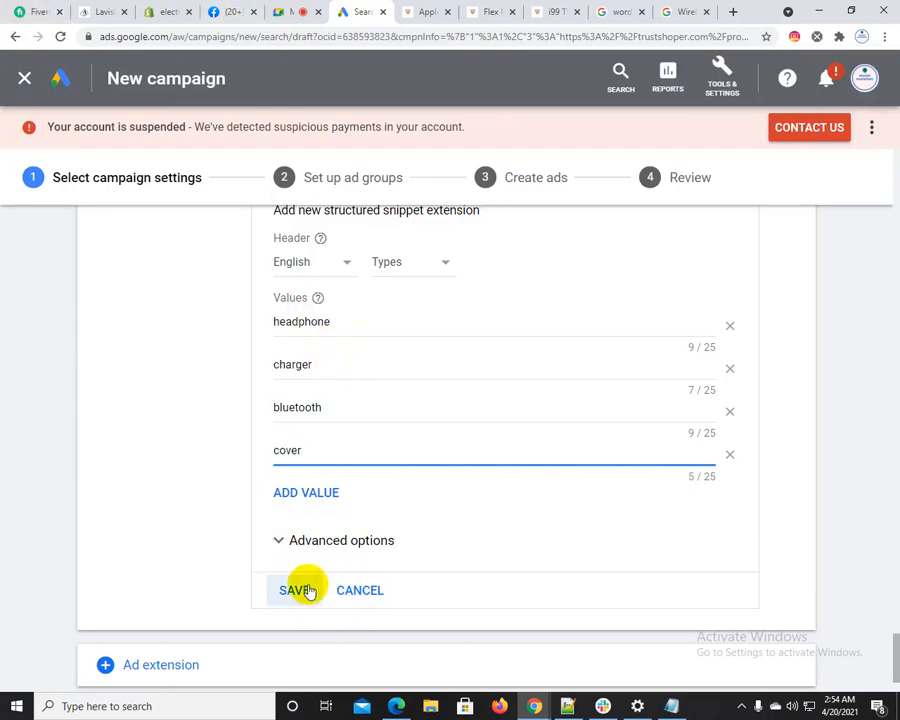
{"action": "left_click", "coordinate": [409, 563]}
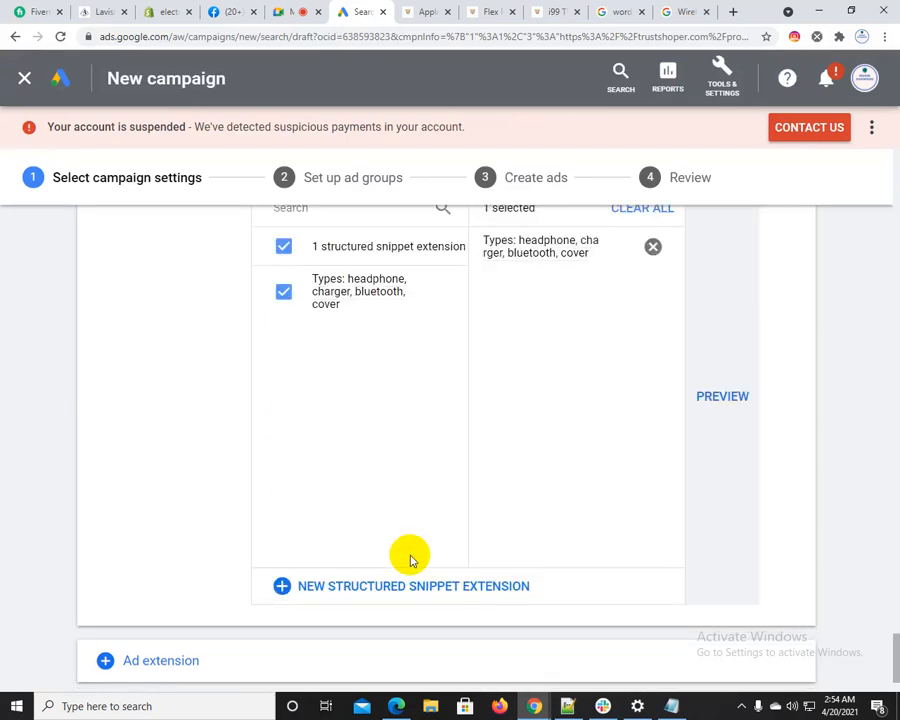
Check the structured snippet in the mobile ad preview, and look through the remaining ad extension types
{"action": "left_click", "coordinate": [726, 400]}
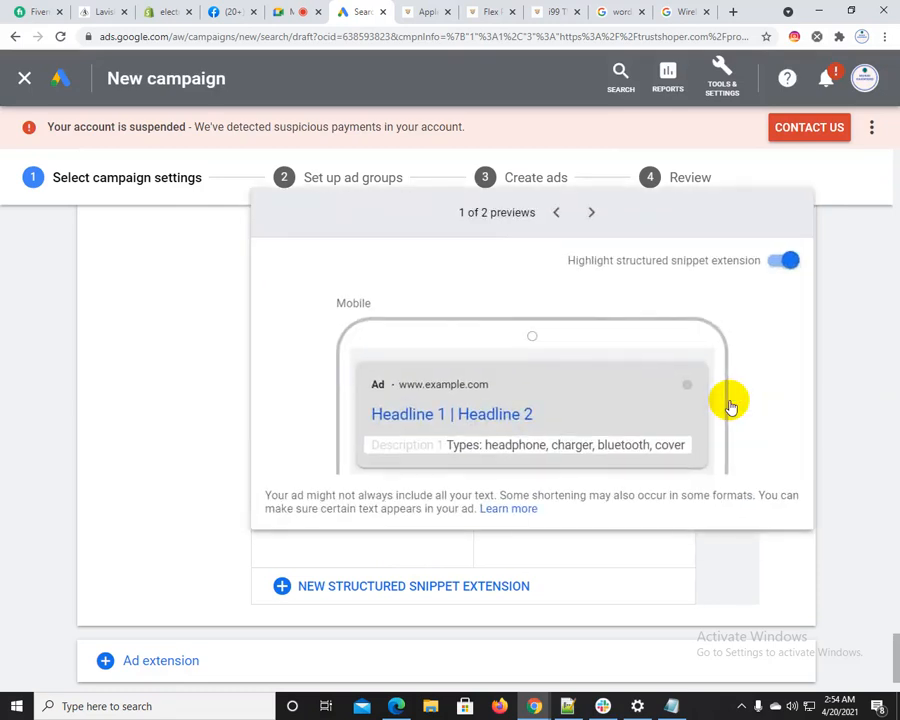
{"action": "left_click", "coordinate": [868, 408]}
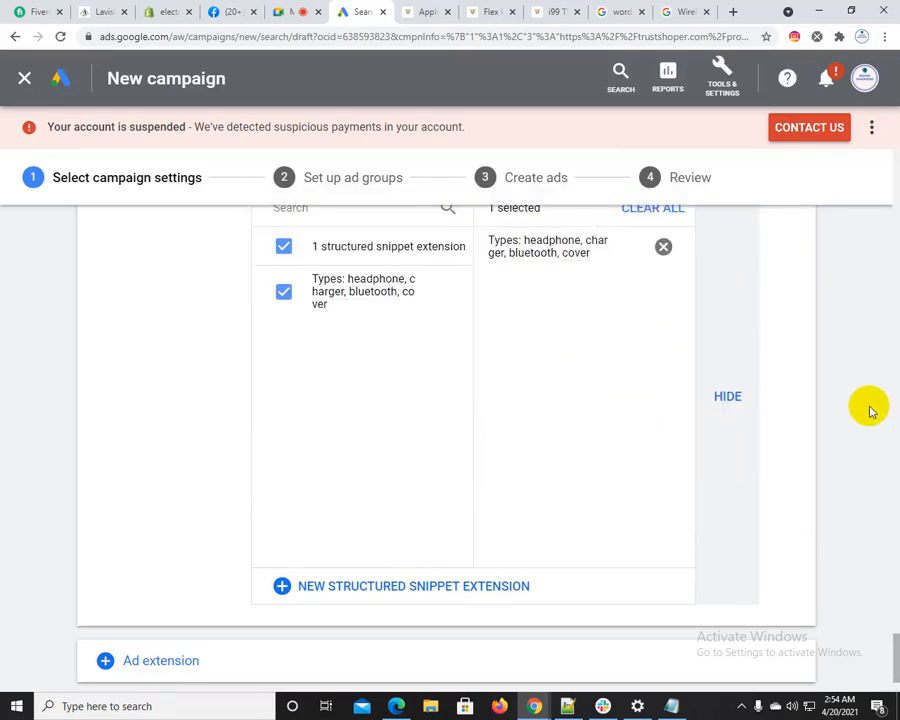
{"action": "scroll", "coordinate": [410, 470], "scroll_direction": "down", "scroll_amount": 1}
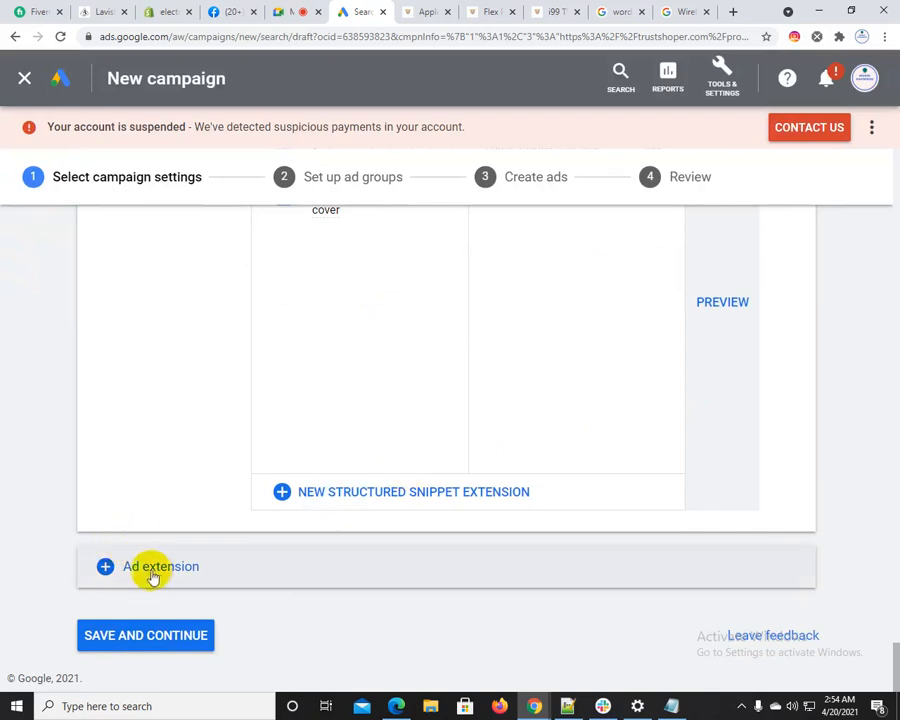
{"action": "left_click", "coordinate": [152, 576]}
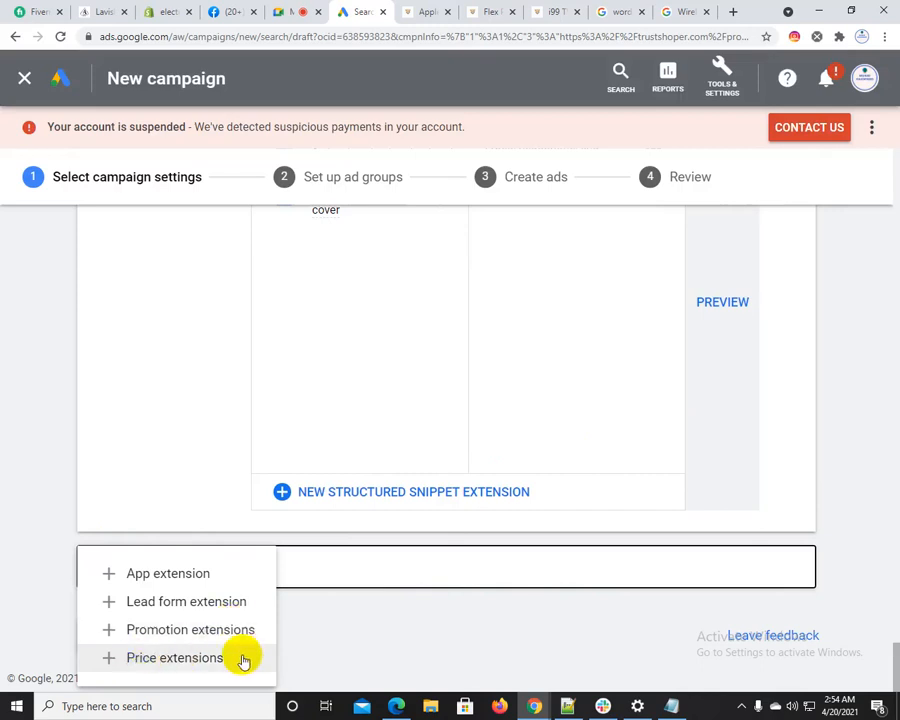
{"action": "left_click", "coordinate": [36, 568]}
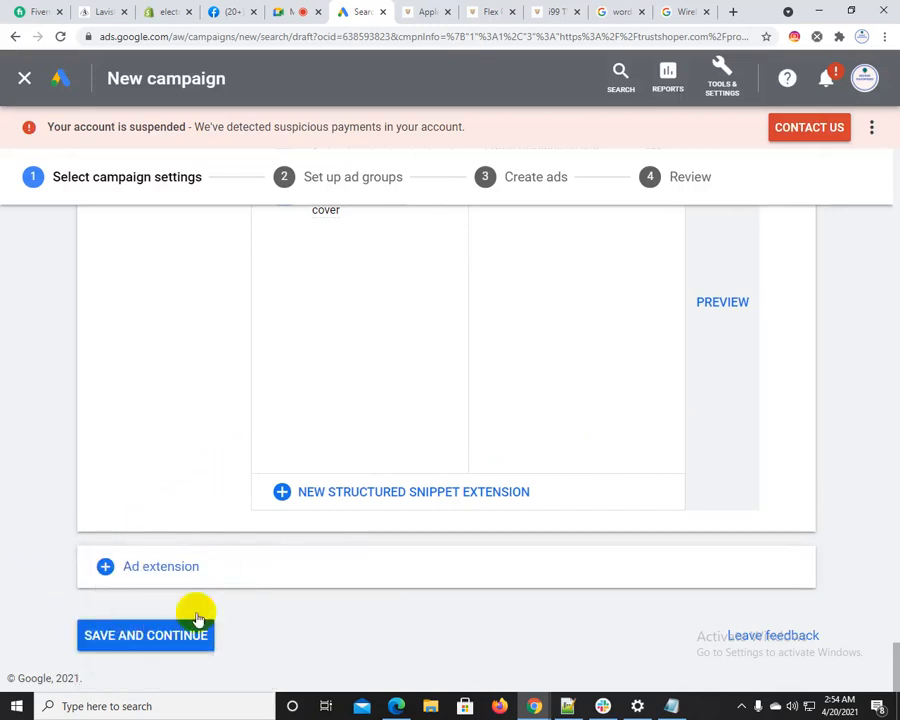
Try to save the campaign settings, and change the bid strategy to Maximize clicks
{"action": "left_click", "coordinate": [132, 636]}
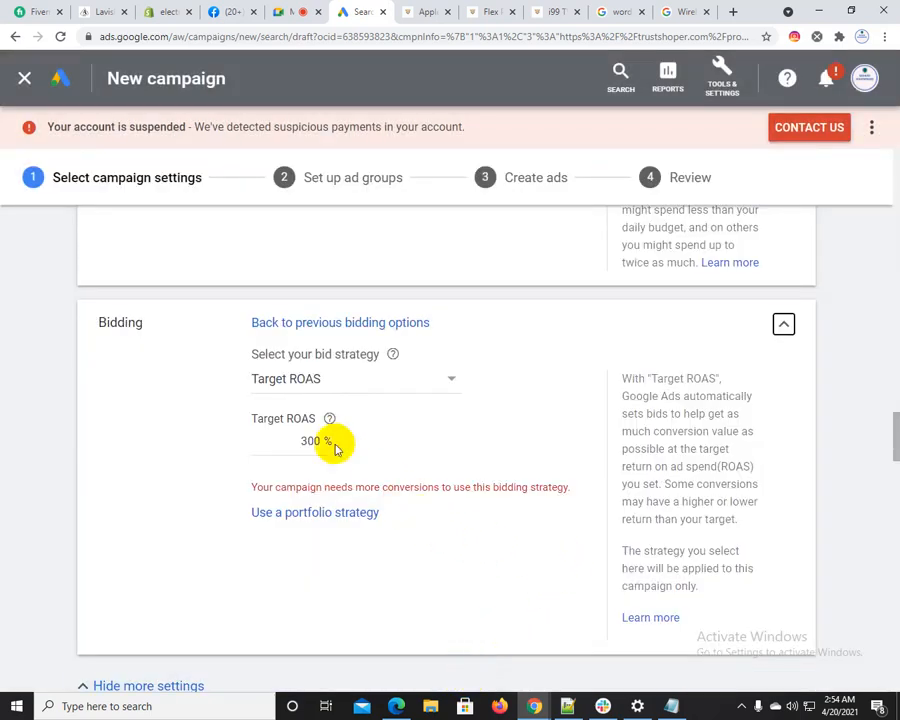
{"action": "left_click_drag", "start_coordinate": [295, 487], "coordinate": [436, 476]}
{"action": "left_click", "coordinate": [326, 382]}
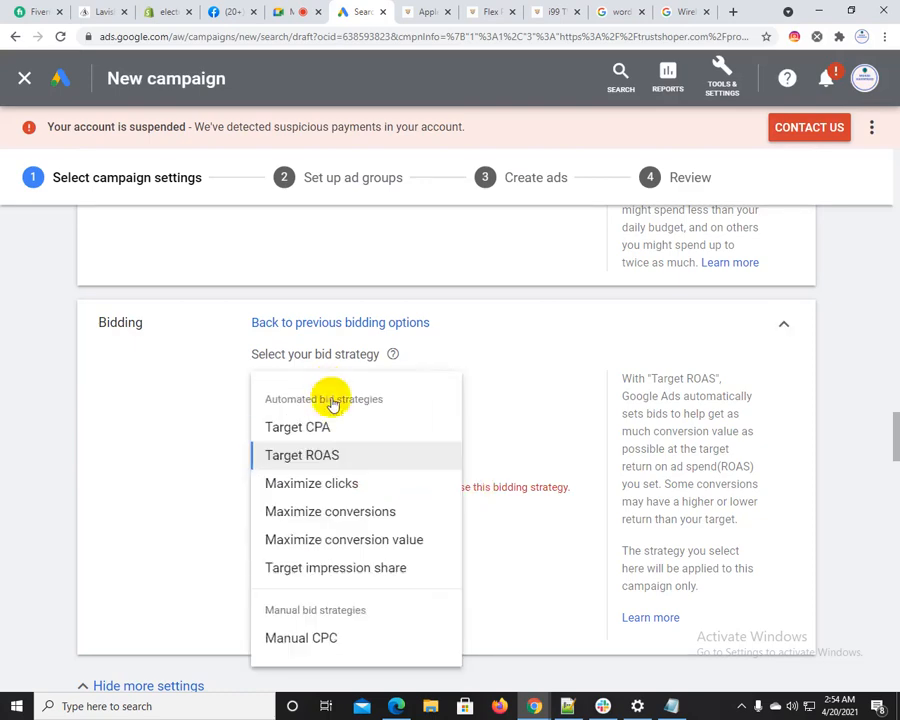
{"action": "left_click", "coordinate": [326, 490]}
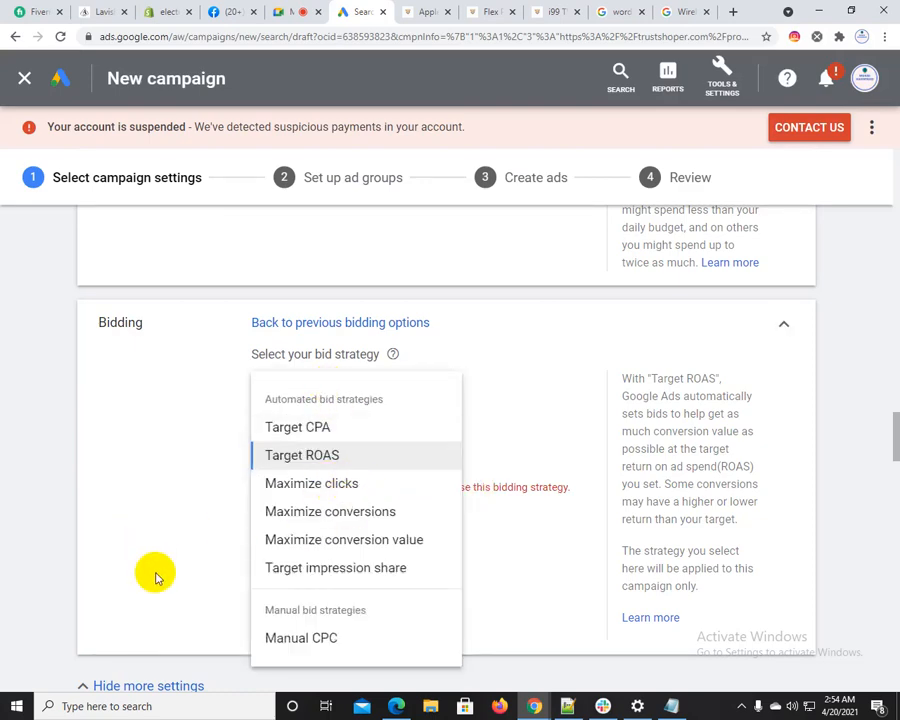
{"action": "scroll", "coordinate": [227, 550], "scroll_direction": "down", "scroll_amount": 1}
{"action": "scroll", "coordinate": [261, 636], "scroll_direction": "down", "scroll_amount": 20}
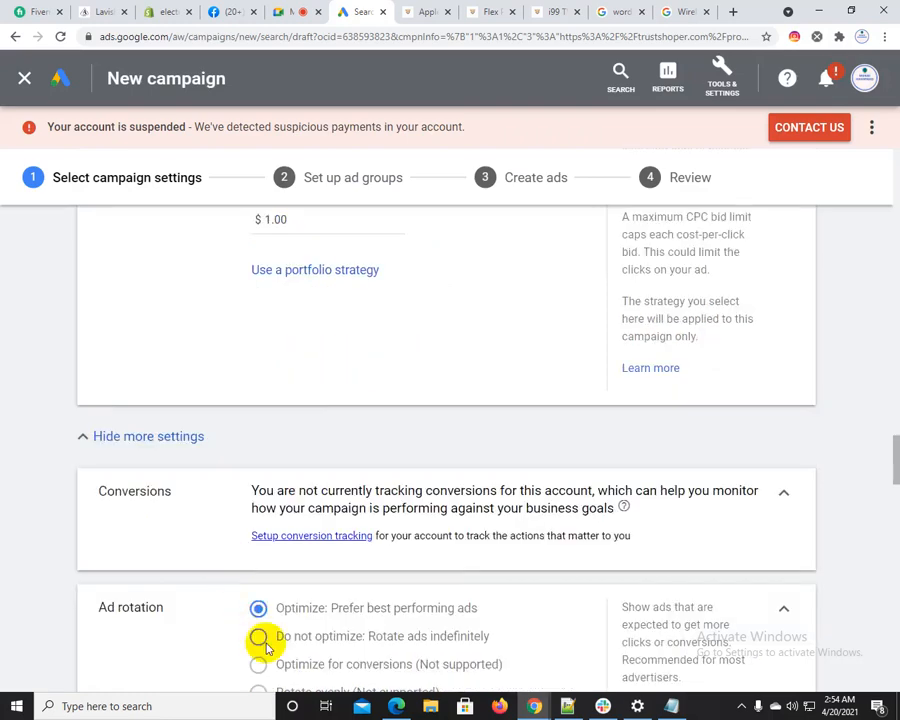
{"action": "scroll", "coordinate": [266, 645], "scroll_direction": "down", "scroll_amount": 2}
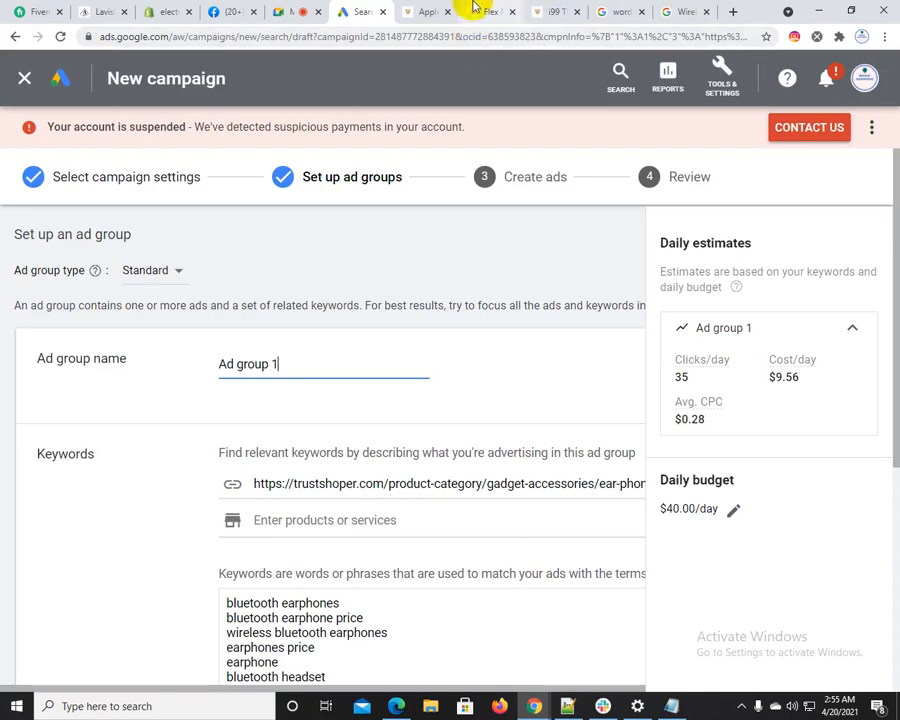
Rename the first ad group "trustshoper ad group", copying the brand name from the AirPods Pro product page's web address
{"action": "left_click", "coordinate": [405, 11]}
{"action": "double_click", "coordinate": [125, 38]}
{"action": "key", "text": "ctrl+c"}
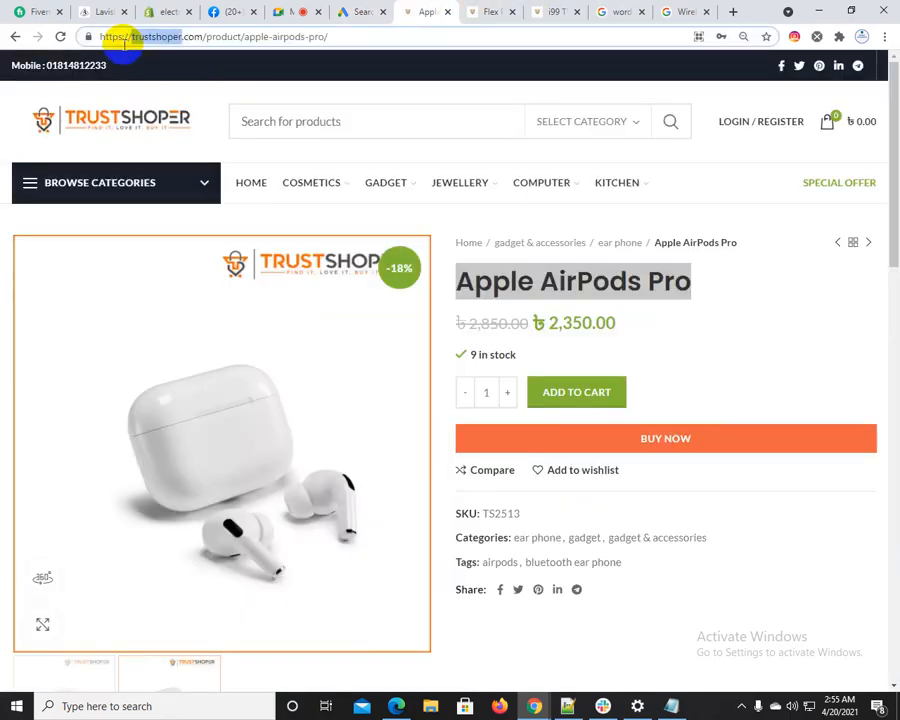
{"action": "left_click", "coordinate": [362, 11]}
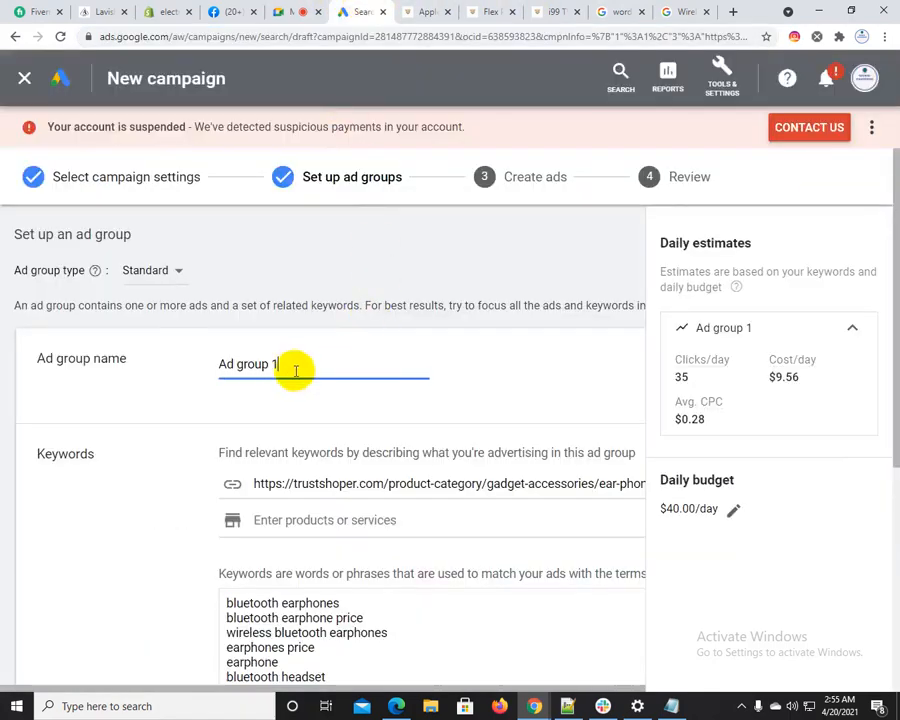
{"action": "left_click_drag", "start_coordinate": [293, 366], "coordinate": [191, 362]}
{"action": "key", "text": "ctrl+v"}
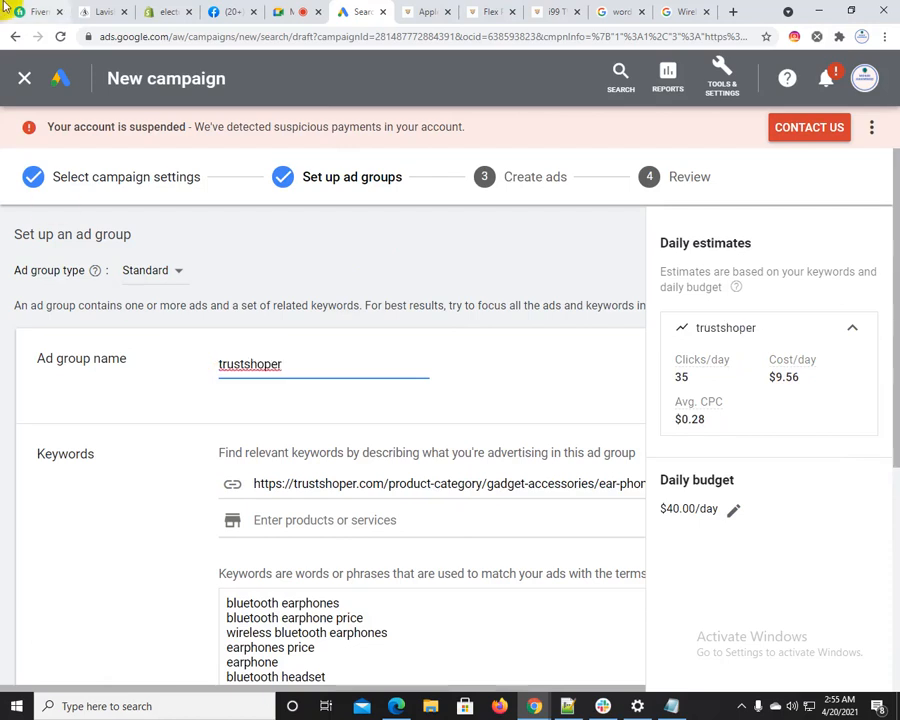
{"action": "type", "text": "ads"}
{"action": "type", "text": " group"}
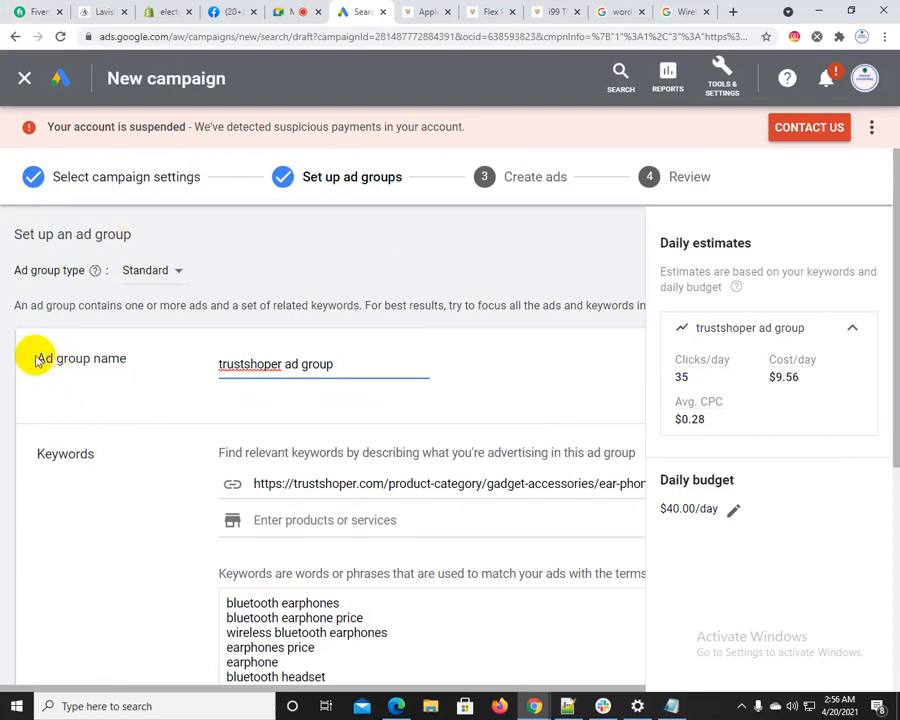
Append the number 01 to the first ad group's name, making it "trustshoper ad group 01"
{"action": "left_click", "coordinate": [114, 357]}
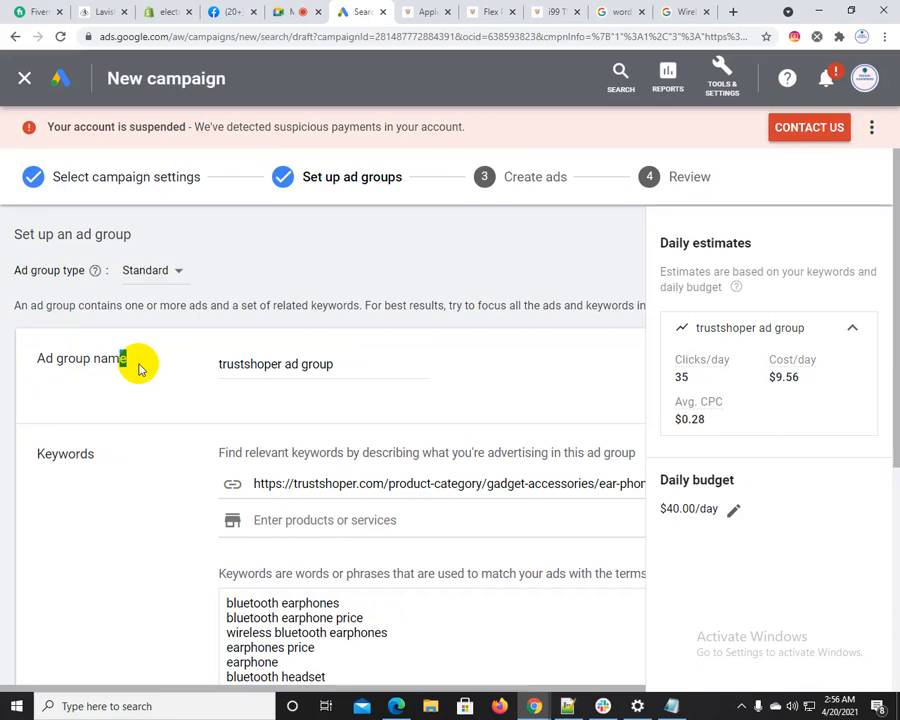
{"action": "scroll", "coordinate": [139, 368], "scroll_direction": "down", "scroll_amount": 2}
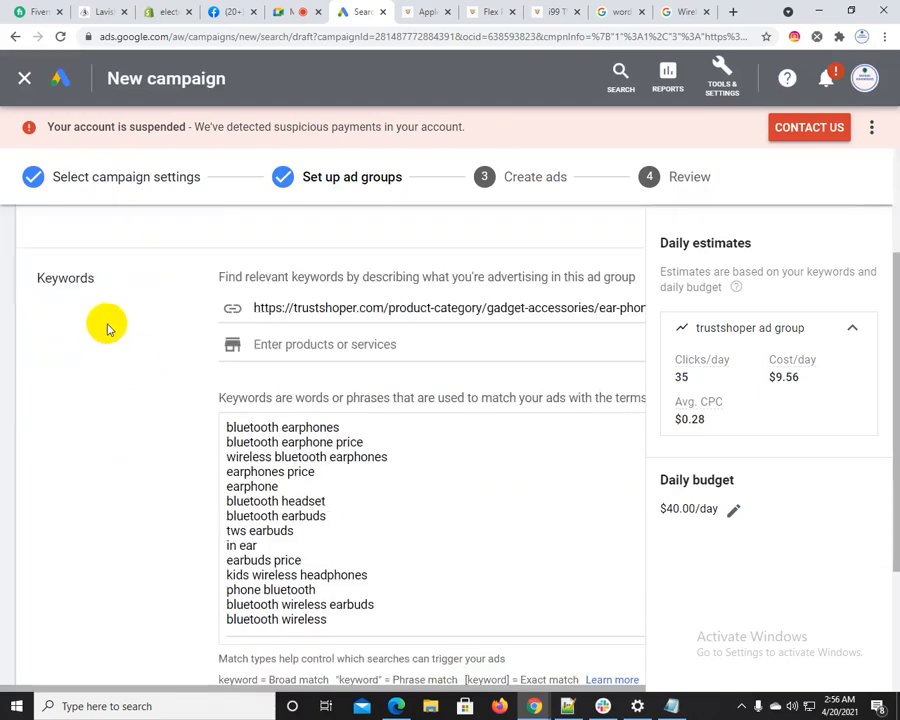
{"action": "scroll", "coordinate": [106, 325], "scroll_direction": "up", "scroll_amount": 2}
{"action": "left_click", "coordinate": [340, 365]}
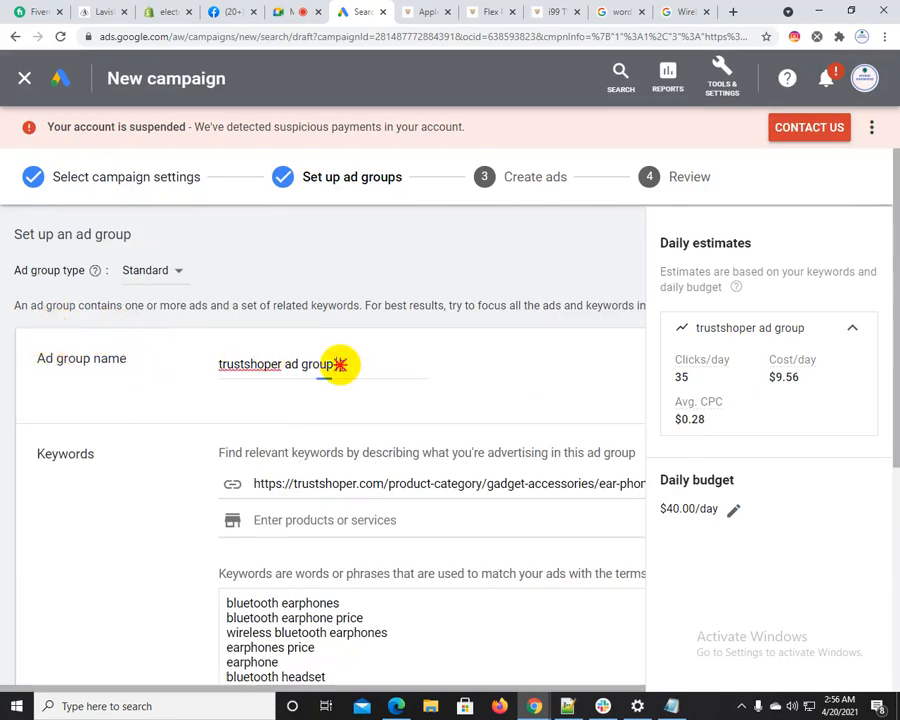
{"action": "type", "text": "01"}
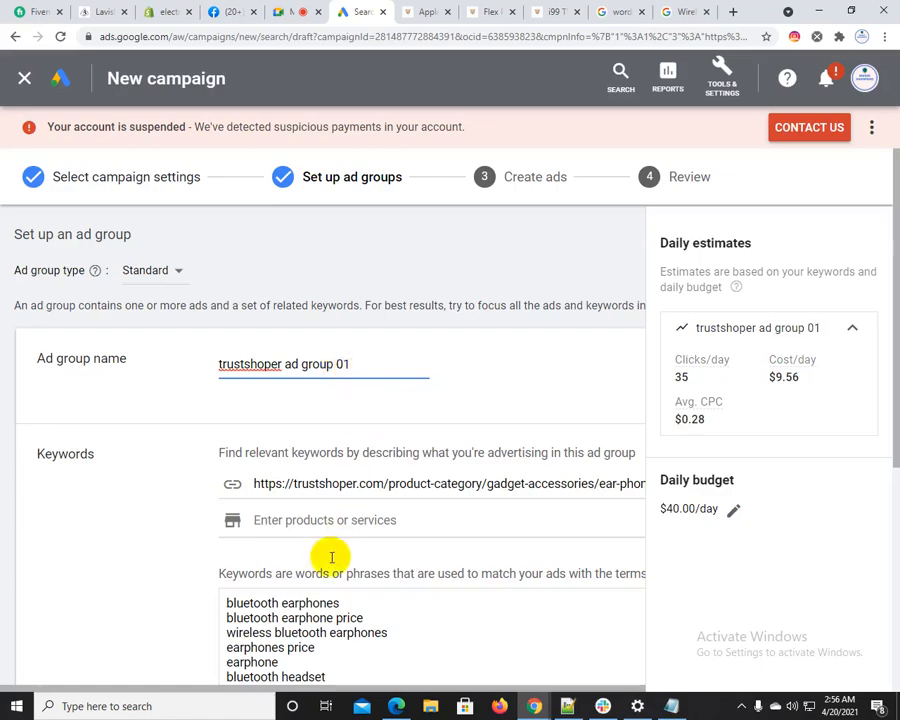
Add a second ad group to the campaign and copy the first ad group's name
{"action": "scroll", "coordinate": [300, 556], "scroll_direction": "down", "scroll_amount": 6}
{"action": "left_click", "coordinate": [66, 578]}
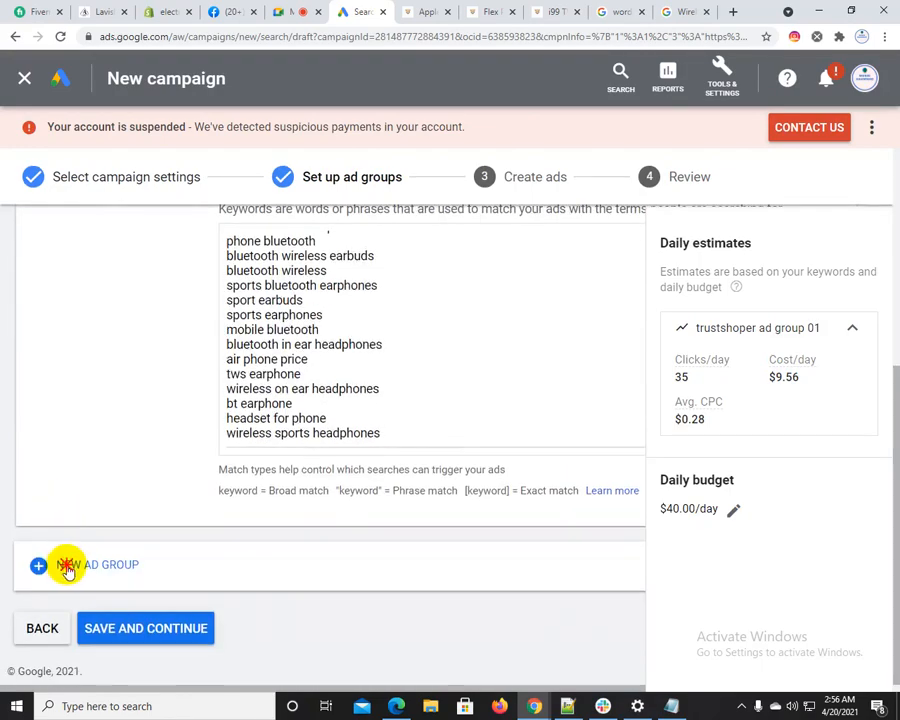
{"action": "scroll", "coordinate": [289, 420], "scroll_direction": "up", "scroll_amount": 7}
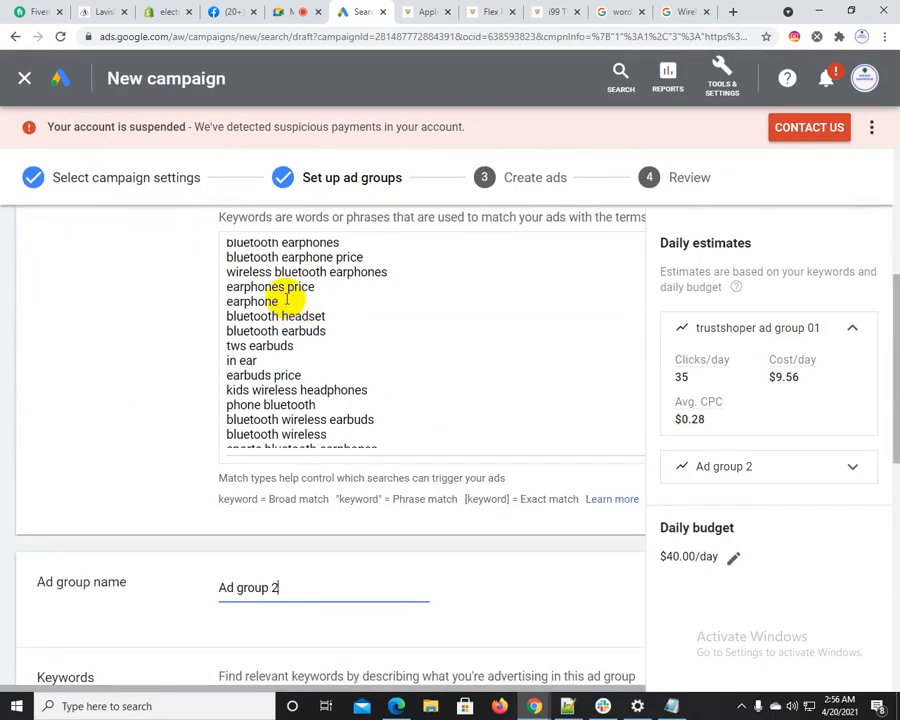
{"action": "scroll", "coordinate": [311, 318], "scroll_direction": "up", "scroll_amount": 4}
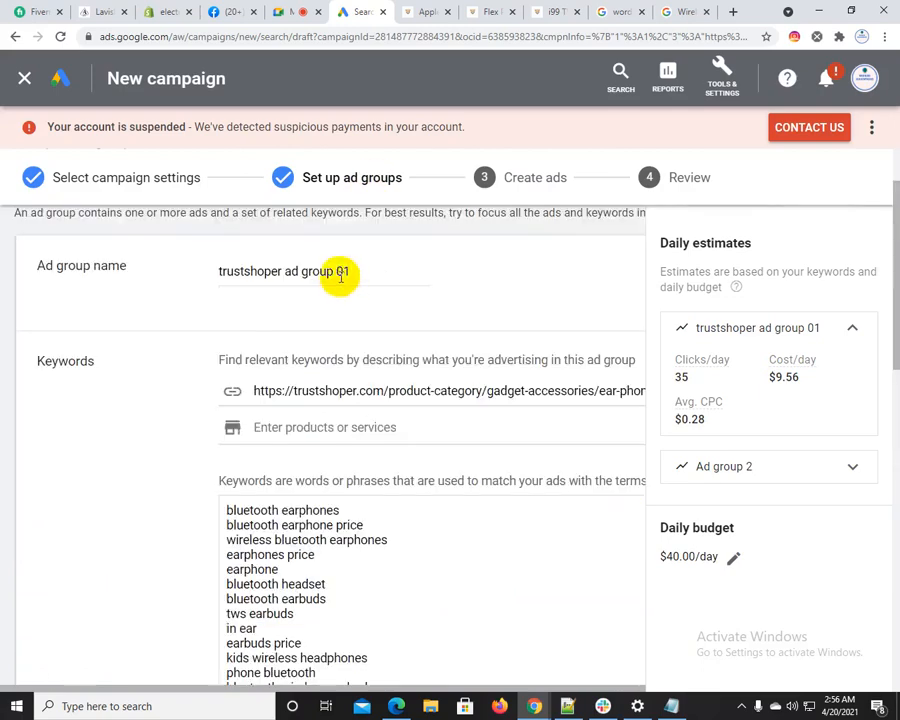
{"action": "left_click_drag", "start_coordinate": [200, 266], "coordinate": [149, 265]}
{"action": "key", "text": "ctrl+c"}
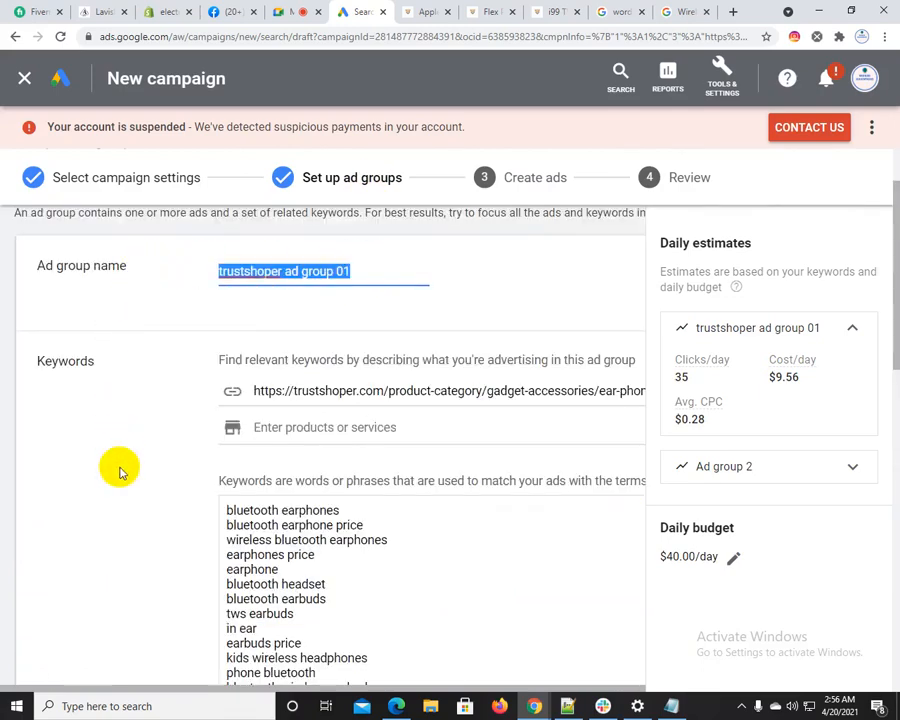
Name the second ad group "trustshoper ad group 02", based on the copied name
{"action": "scroll", "coordinate": [118, 470], "scroll_direction": "down", "scroll_amount": 1}
{"action": "scroll", "coordinate": [175, 467], "scroll_direction": "down", "scroll_amount": 5}
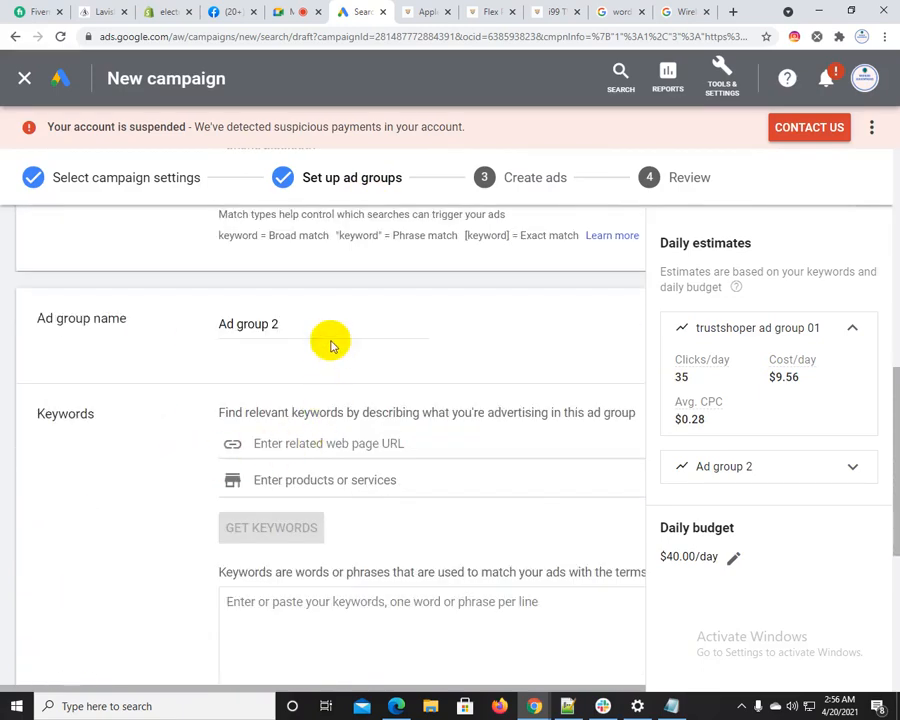
{"action": "left_click_drag", "start_coordinate": [283, 321], "coordinate": [173, 318]}
{"action": "key", "text": "ctrl+v"}
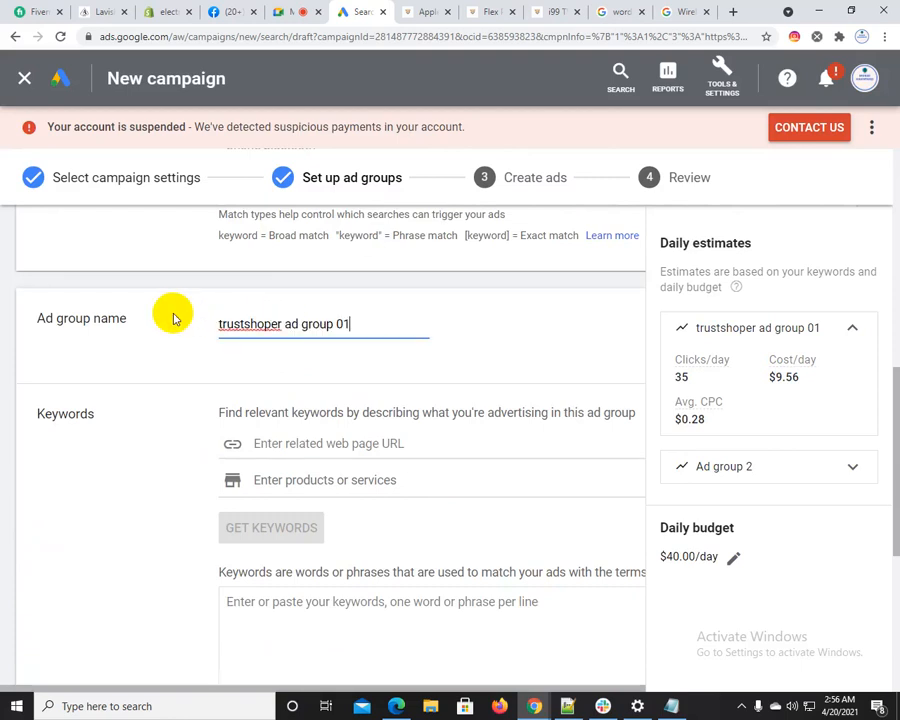
{"action": "key", "text": "BackSpace"}
{"action": "type", "text": "02"}
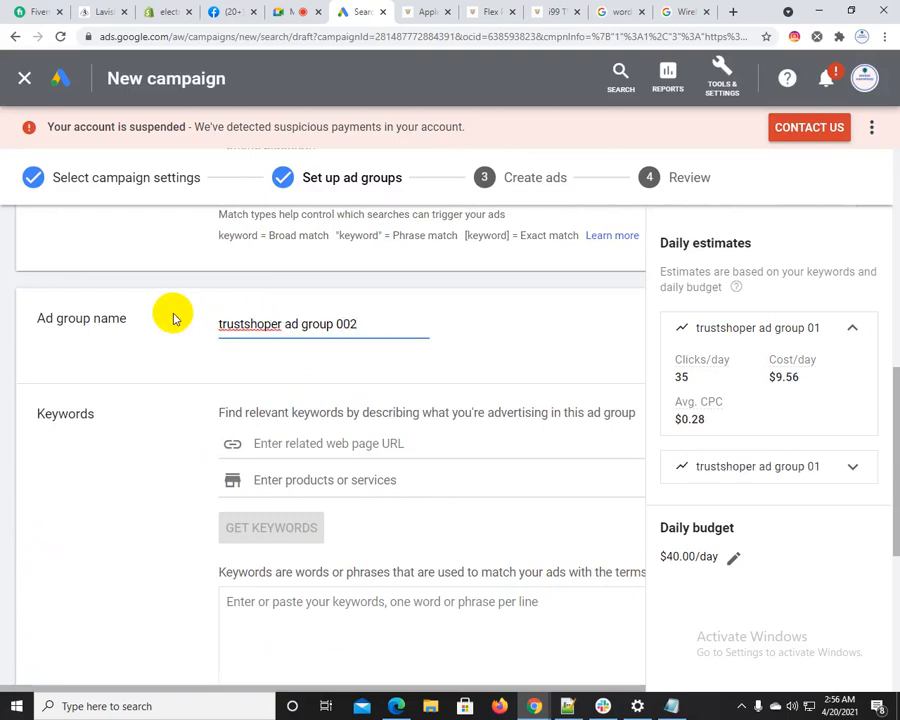
{"action": "key", "text": "BackSpace"}
{"action": "key", "text": "BackSpace"}
{"action": "type", "text": "2"}
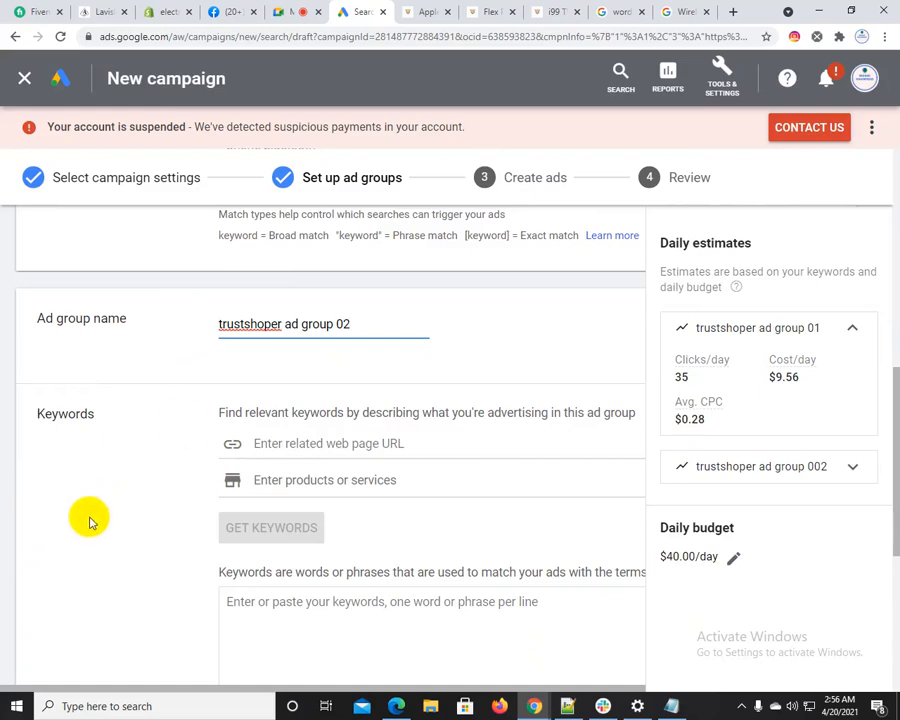
Add a third ad group and name it "trustshoper ad group 03", reusing the copied name
{"action": "scroll", "coordinate": [97, 515], "scroll_direction": "down", "scroll_amount": 4}
{"action": "left_click", "coordinate": [98, 560]}
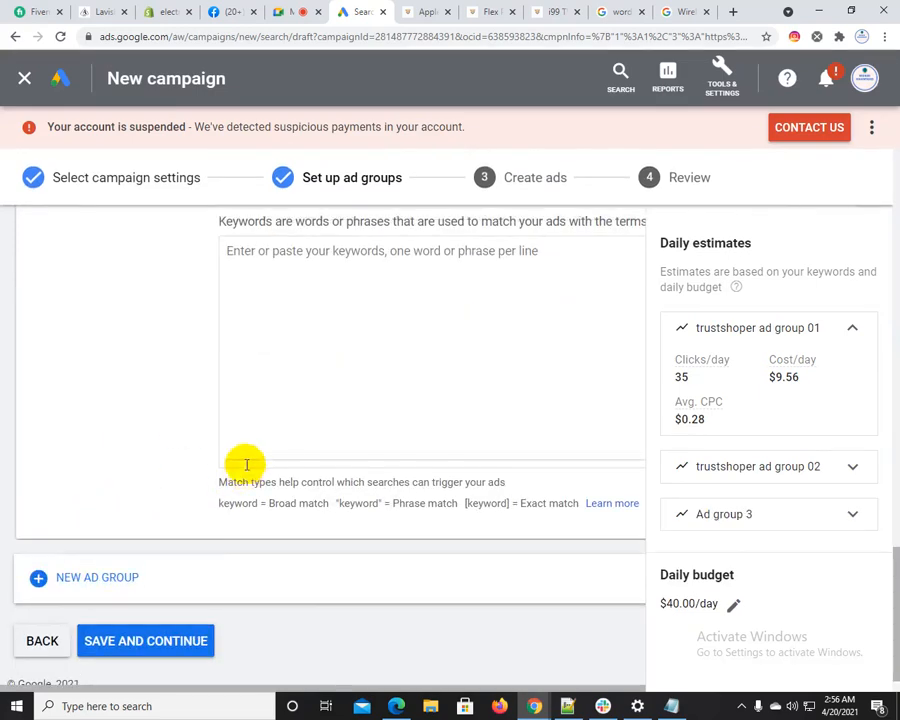
{"action": "scroll", "coordinate": [250, 420], "scroll_direction": "up", "scroll_amount": 3}
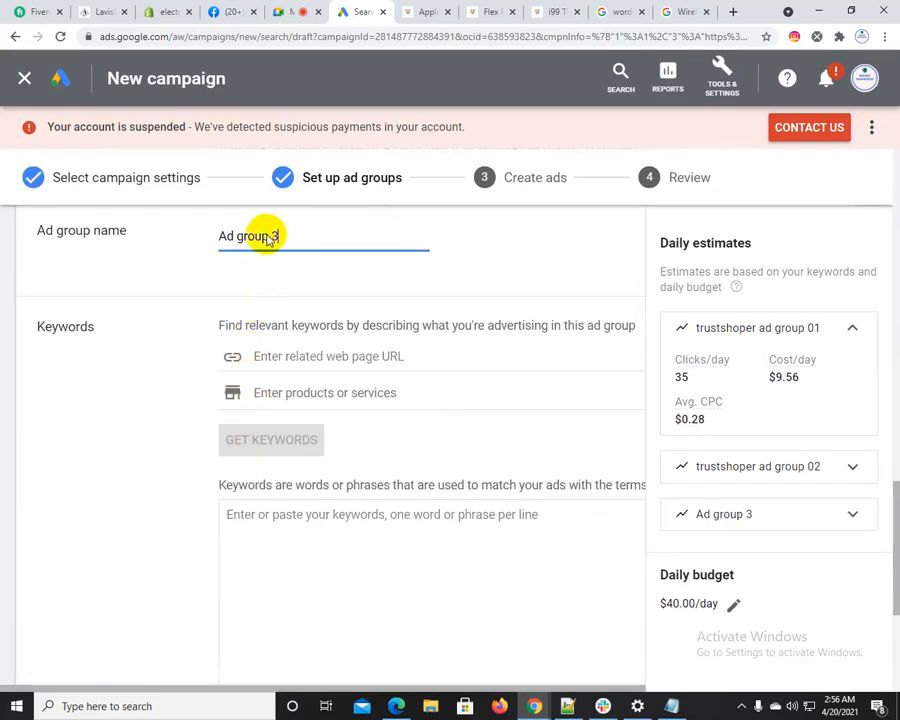
{"action": "left_click_drag", "start_coordinate": [272, 236], "coordinate": [178, 226]}
{"action": "key", "text": "ctrl+v"}
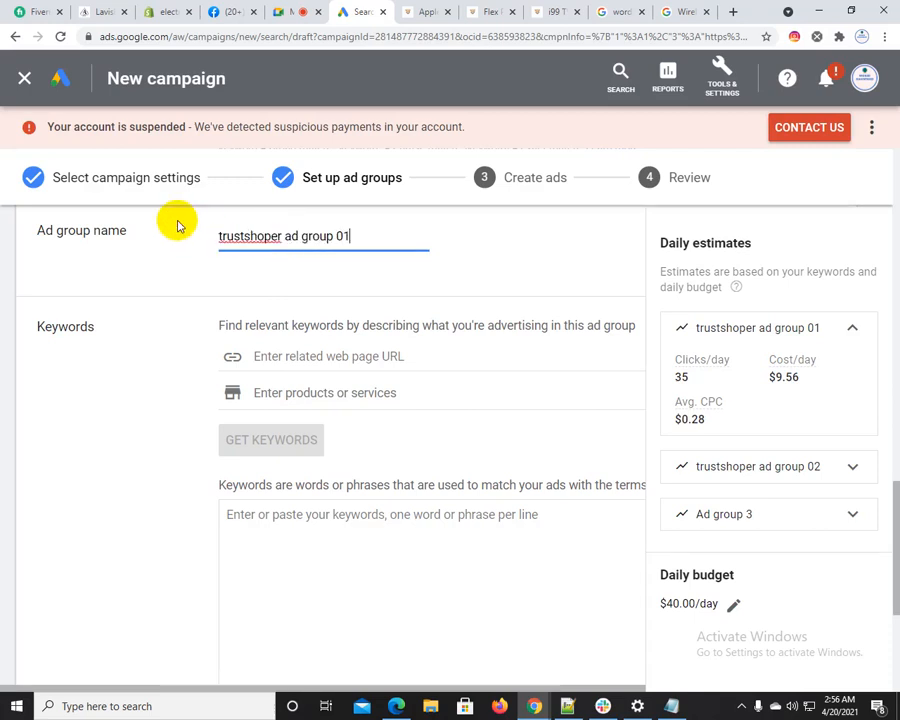
{"action": "key", "text": "BackSpace"}
{"action": "type", "text": "3"}
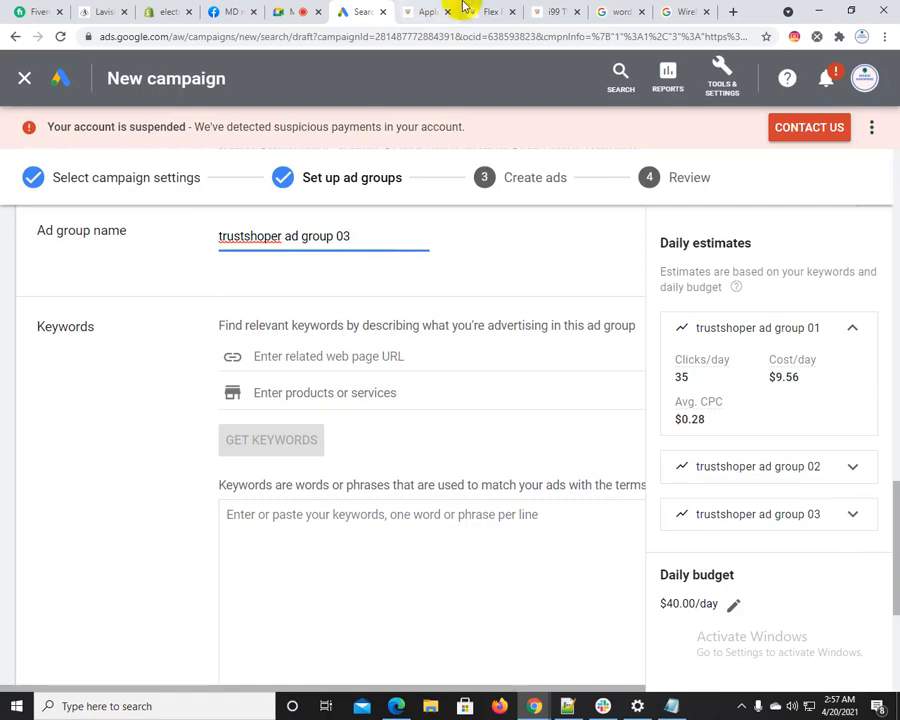
Look through the Trustshoper store's Cosmetics, Gadget and Jewellery categories, and open the Ear Phone category page
{"action": "left_click", "coordinate": [412, 10]}
{"action": "mouse_move", "coordinate": [320, 187]}
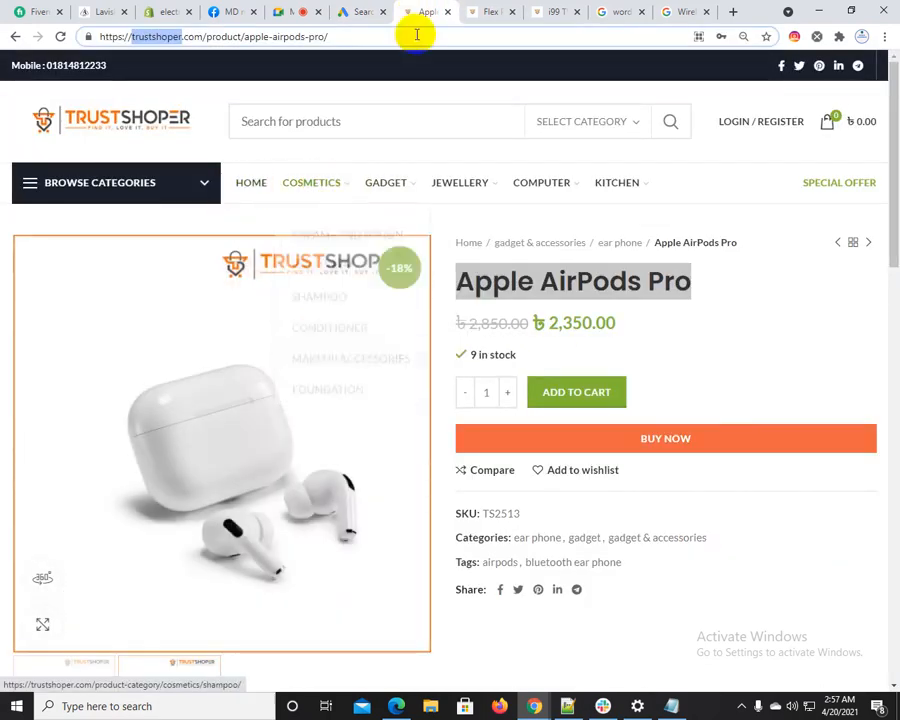
{"action": "mouse_move", "coordinate": [394, 195]}
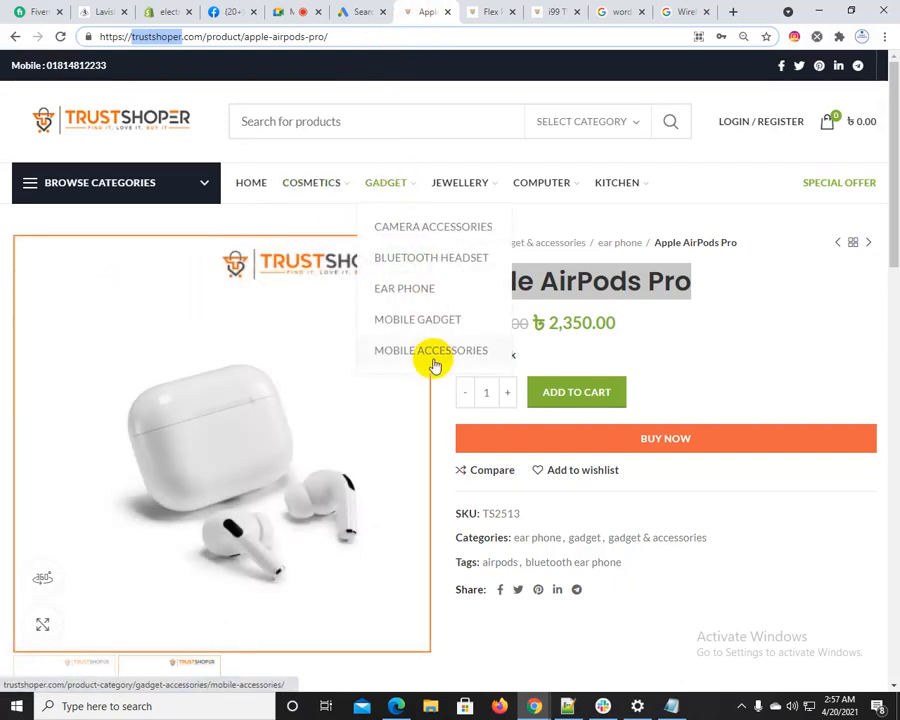
{"action": "mouse_move", "coordinate": [465, 185]}
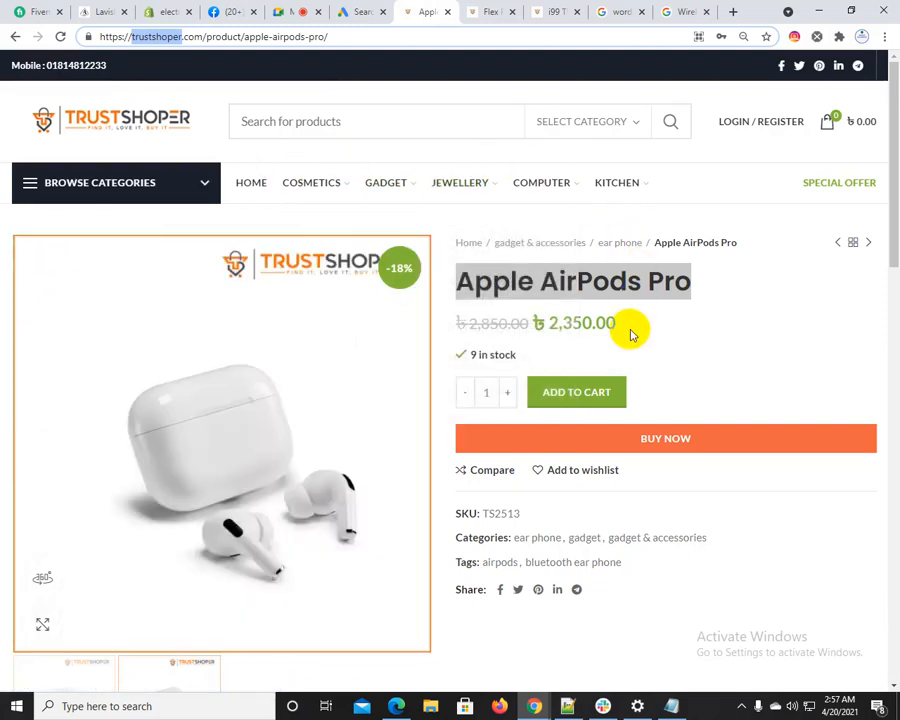
{"action": "left_click", "coordinate": [668, 316]}
{"action": "mouse_move", "coordinate": [293, 177]}
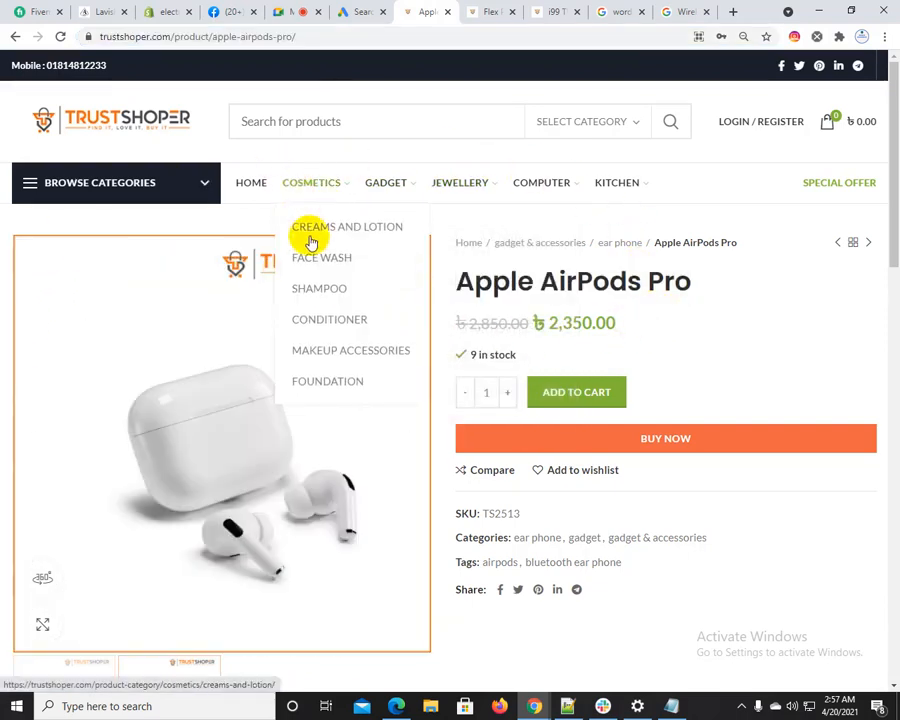
{"action": "mouse_move", "coordinate": [380, 186]}
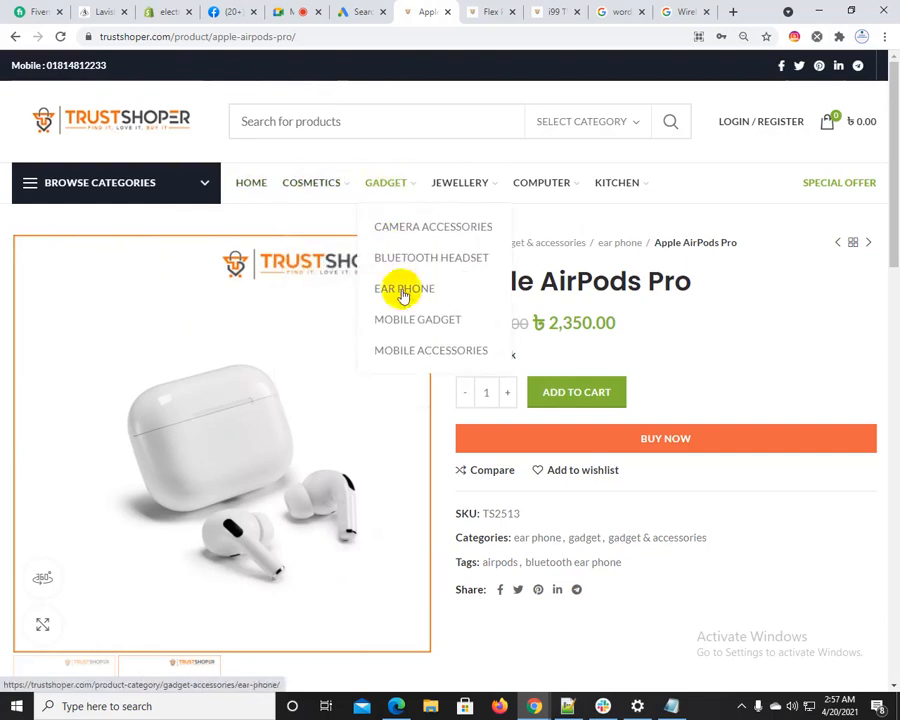
{"action": "left_click", "coordinate": [400, 295]}
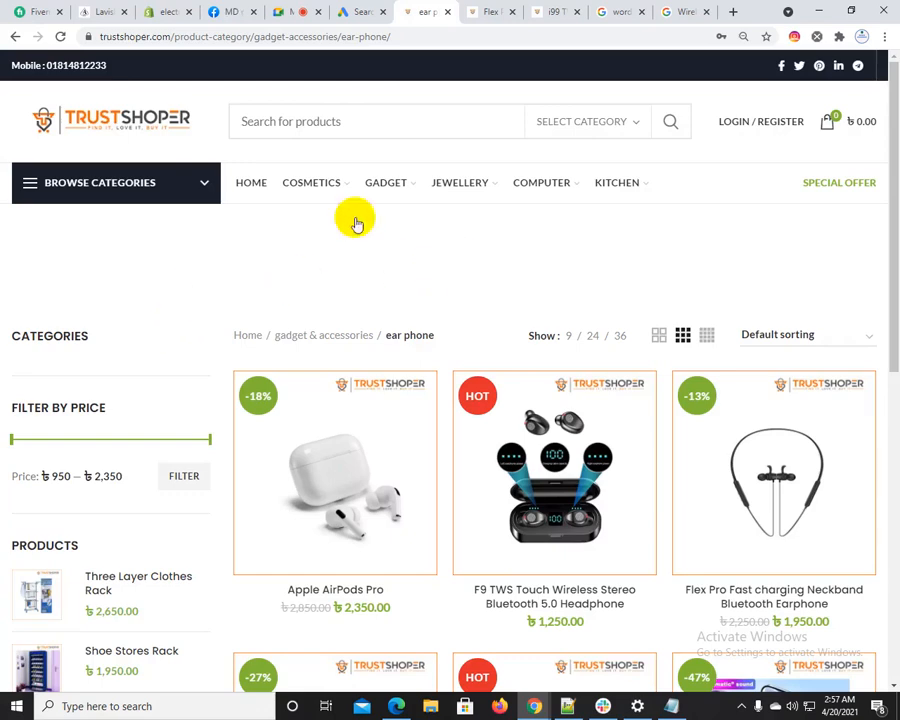
Look at the Flex Pro neckband earphone page and its store categories, and return to the campaign's ad group setup
{"action": "left_click", "coordinate": [364, 11]}
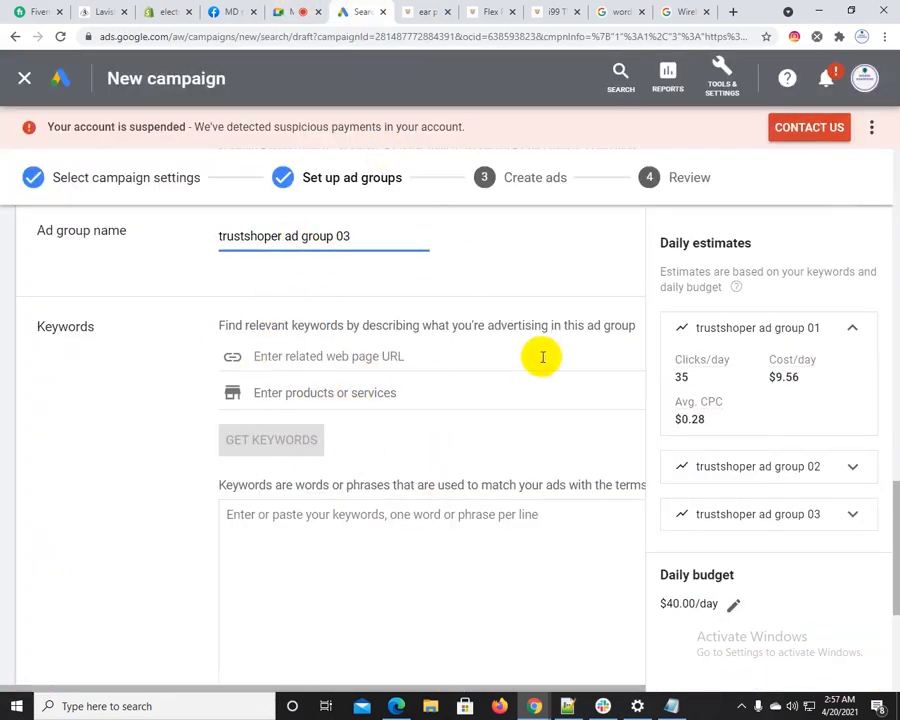
{"action": "left_click", "coordinate": [487, 10]}
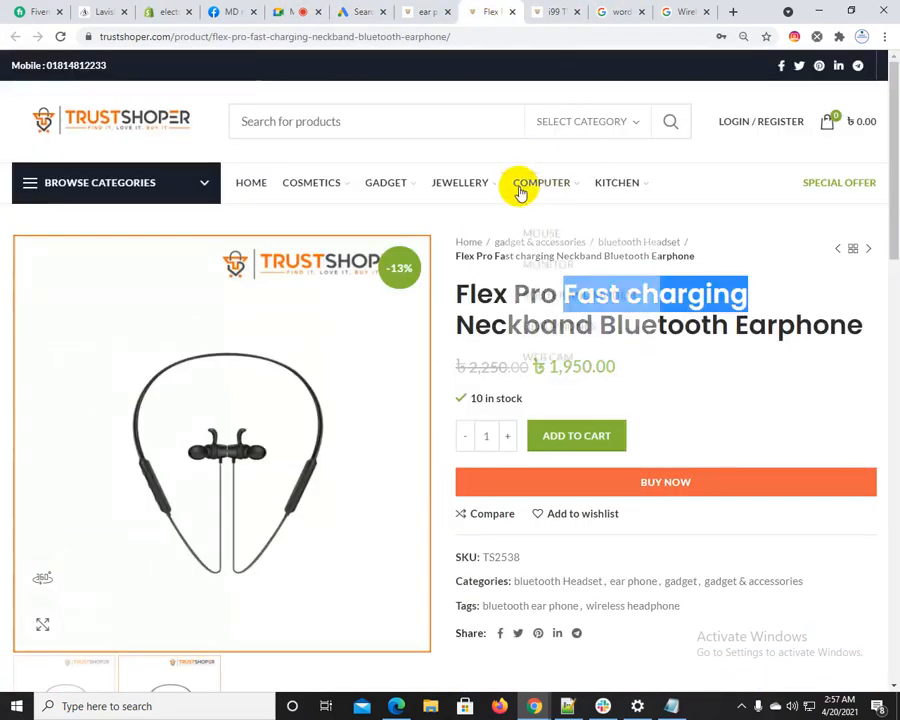
{"action": "mouse_move", "coordinate": [536, 189]}
{"action": "mouse_move", "coordinate": [466, 190]}
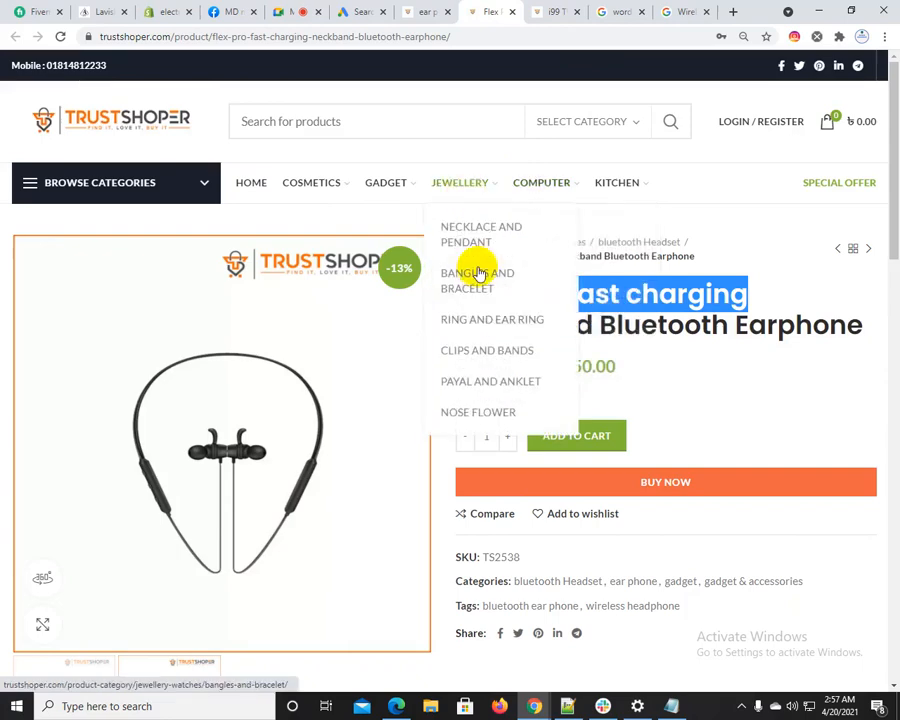
{"action": "left_click", "coordinate": [400, 10]}
{"action": "left_click", "coordinate": [362, 10]}
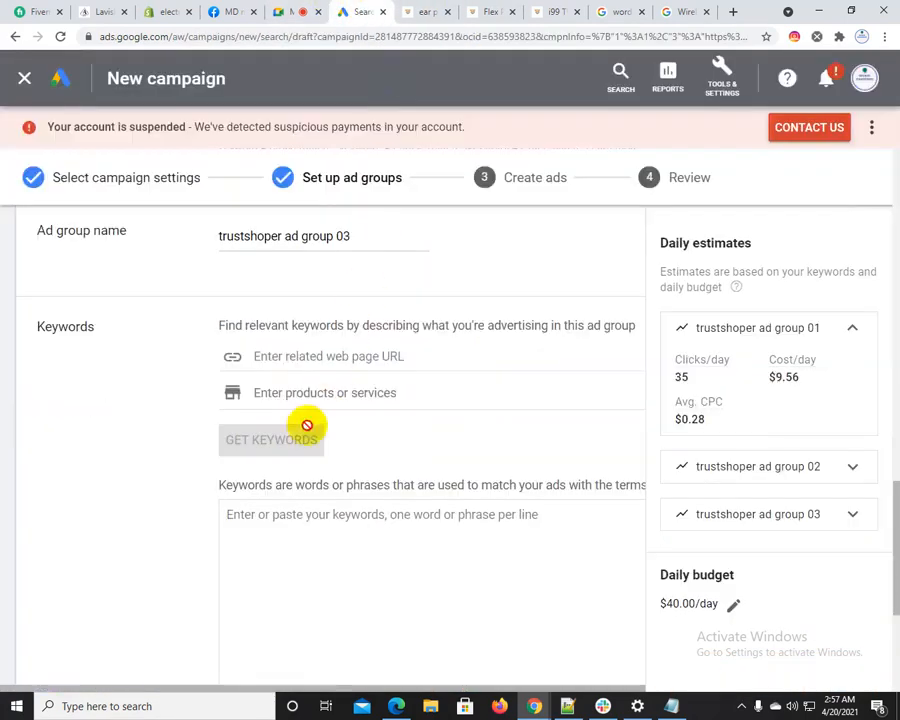
Try to save the three ad groups and continue to ad creation
{"action": "scroll", "coordinate": [290, 440], "scroll_direction": "down", "scroll_amount": 4}
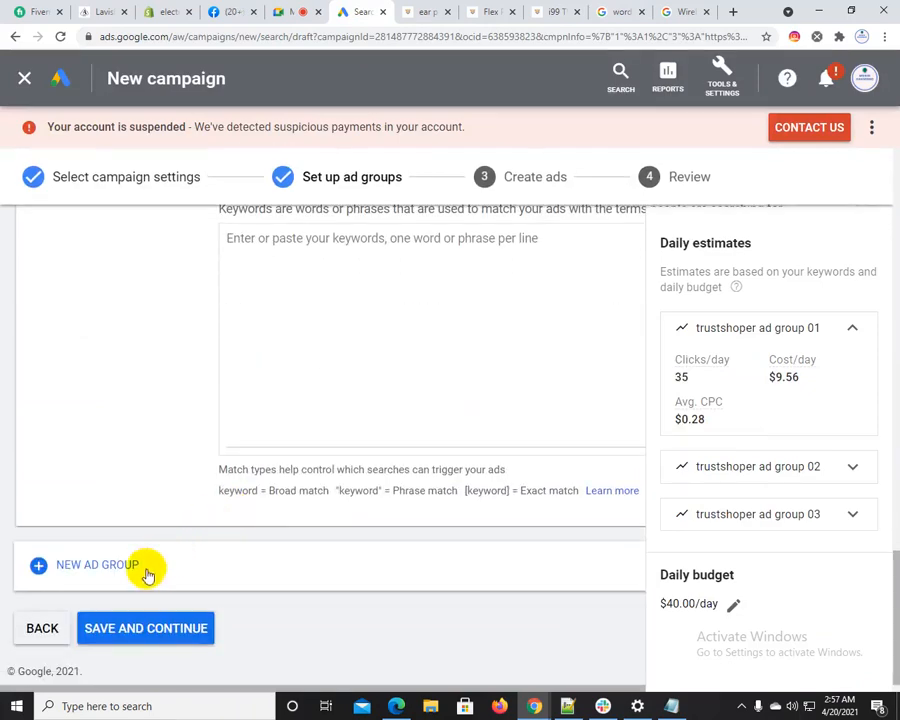
{"action": "left_click", "coordinate": [147, 627]}
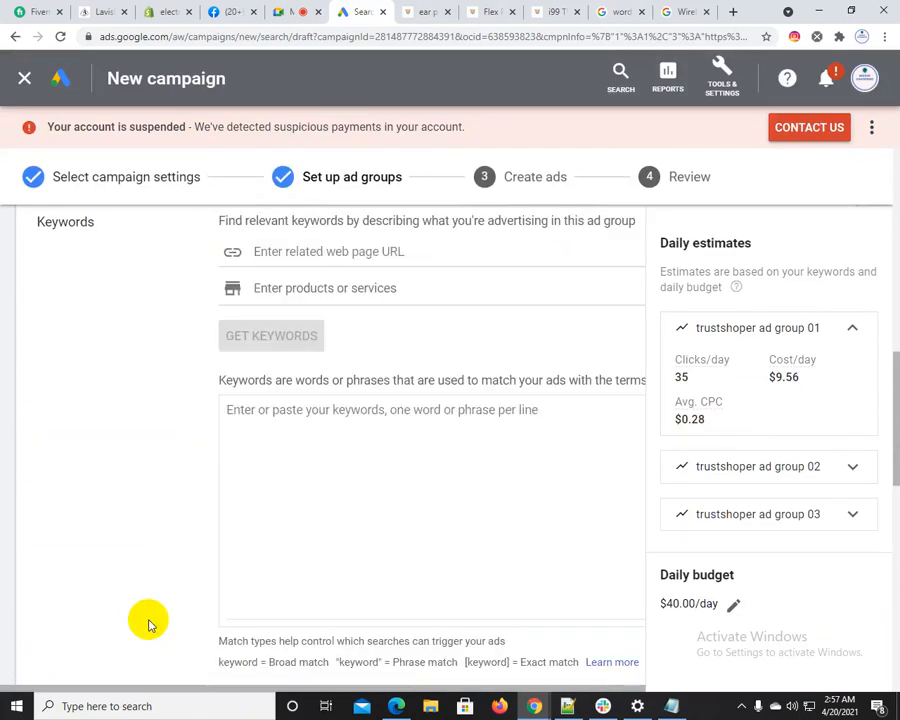
{"action": "scroll", "coordinate": [148, 625], "scroll_direction": "down", "scroll_amount": 3}
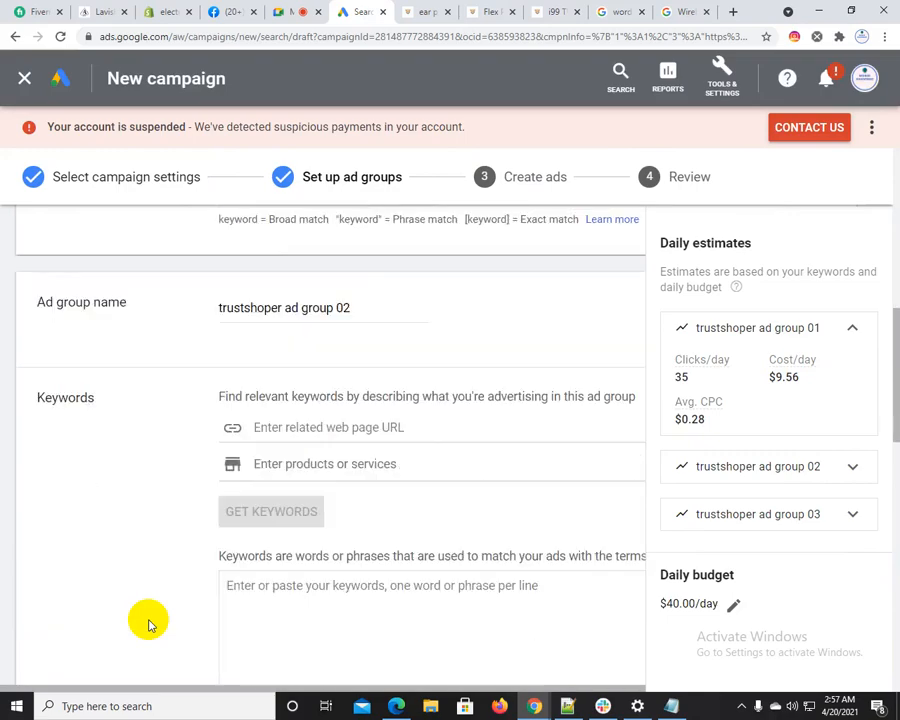
{"action": "scroll", "coordinate": [150, 624], "scroll_direction": "down", "scroll_amount": 9}
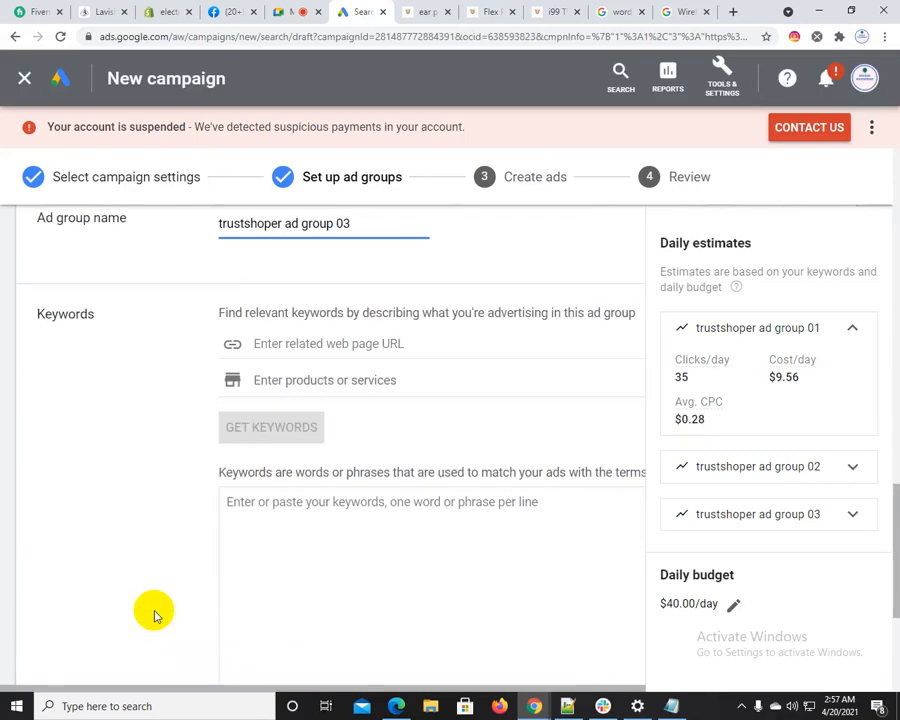
{"action": "scroll", "coordinate": [153, 612], "scroll_direction": "down", "scroll_amount": 3}
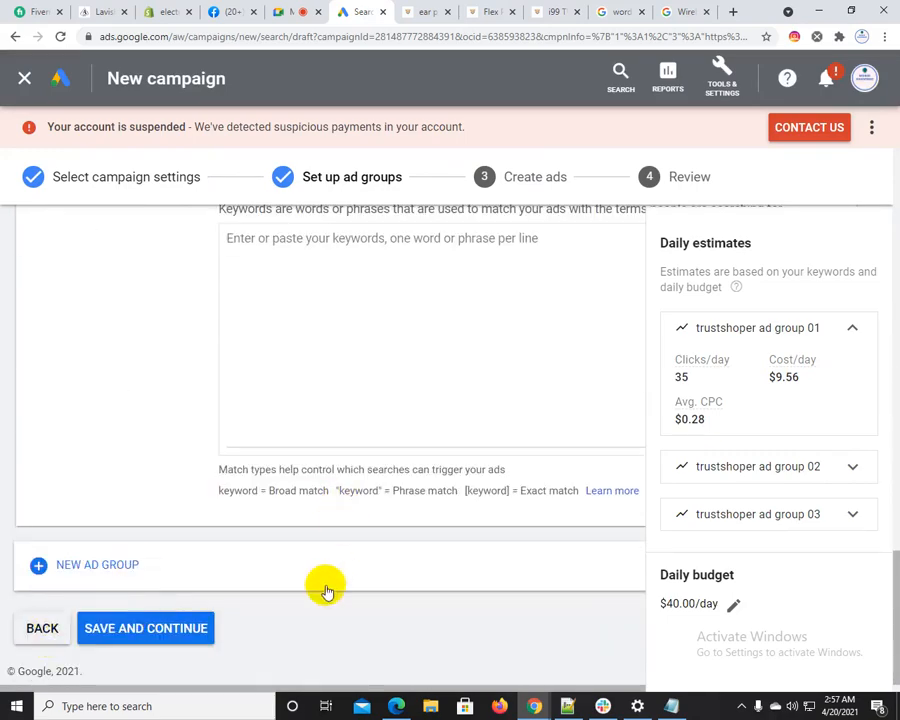
Rename the first ad group "trustshoper headphone ad group 01"
{"action": "scroll", "coordinate": [326, 588], "scroll_direction": "up", "scroll_amount": 12}
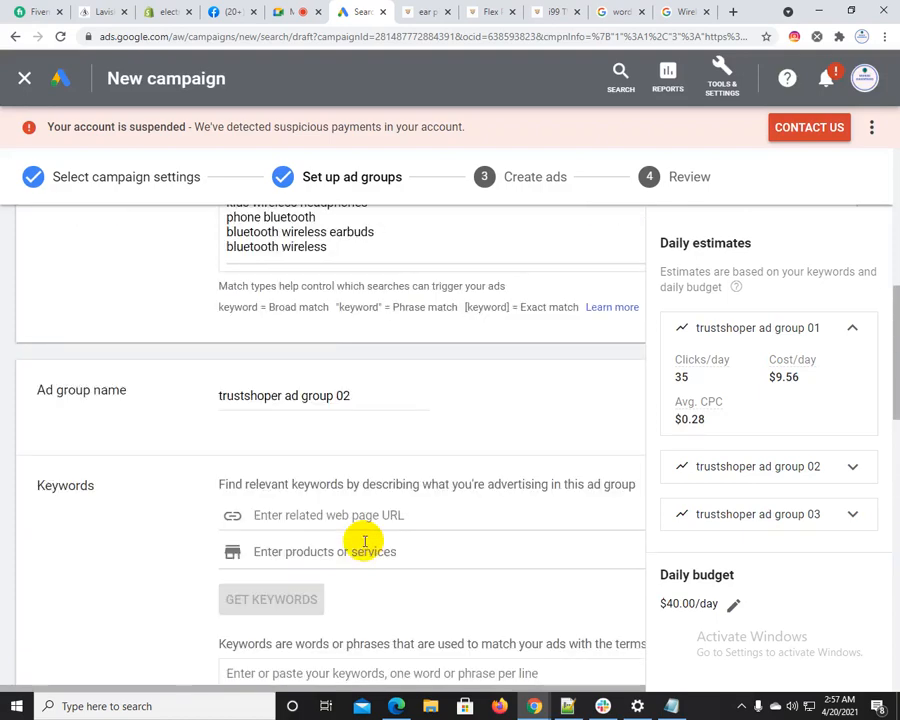
{"action": "scroll", "coordinate": [365, 541], "scroll_direction": "up", "scroll_amount": 3}
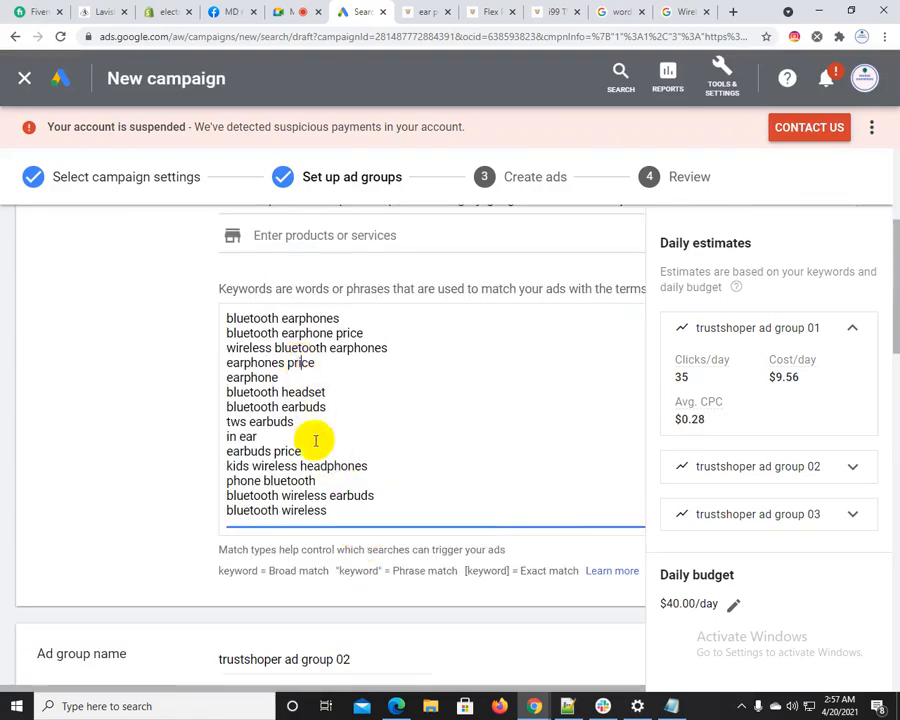
{"action": "scroll", "coordinate": [315, 438], "scroll_direction": "up", "scroll_amount": 3}
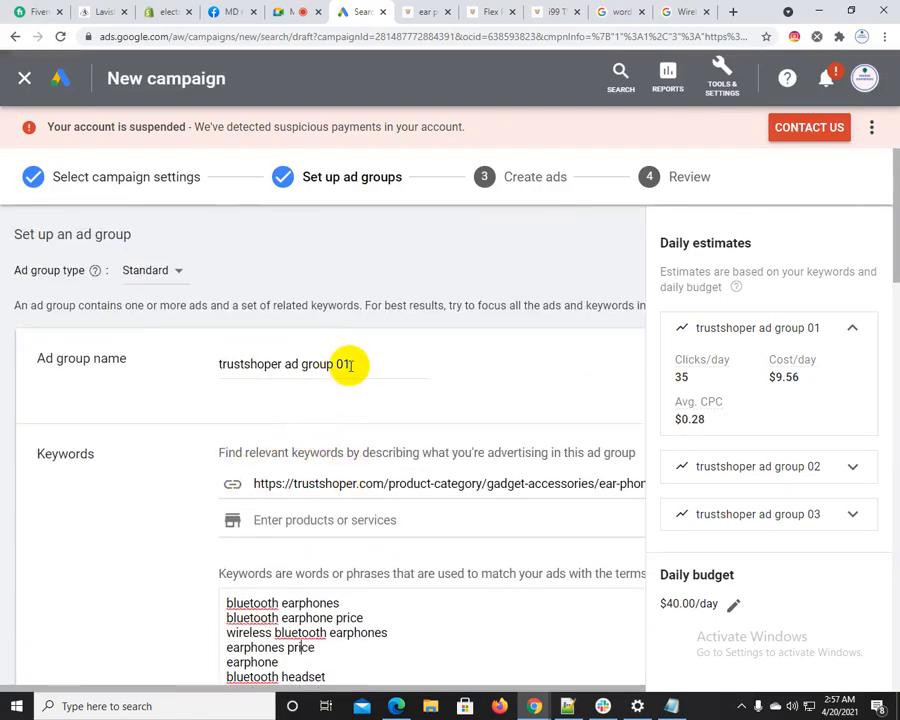
{"action": "left_click", "coordinate": [285, 363]}
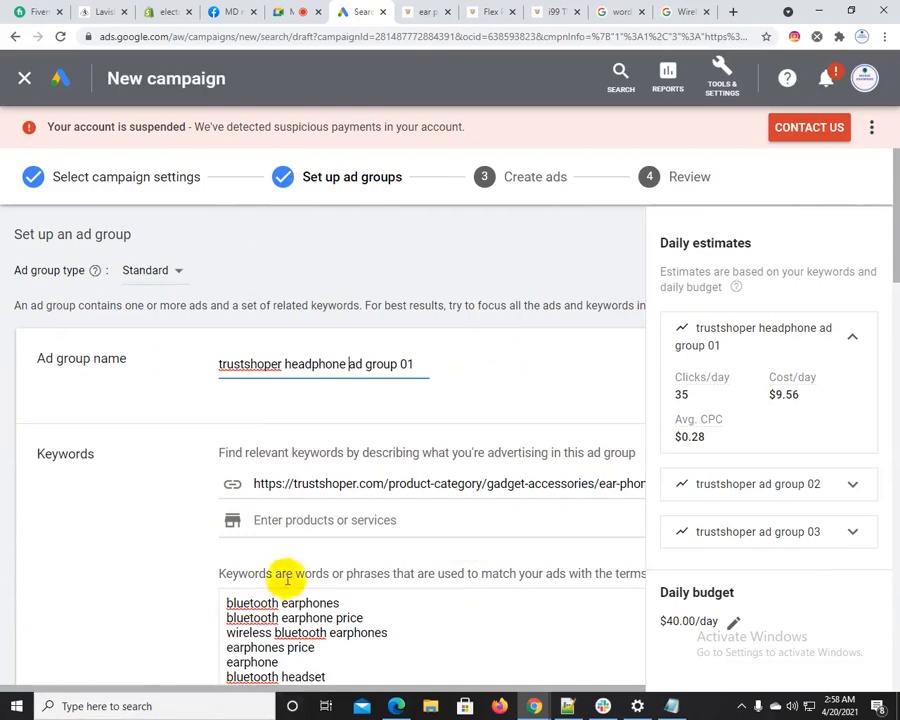
Clear the first ad group's keyword list and generate keywords again from the Trustshoper ear phone category URL
{"action": "scroll", "coordinate": [380, 430], "scroll_direction": "down", "scroll_amount": 2}
{"action": "left_click", "coordinate": [305, 516]}
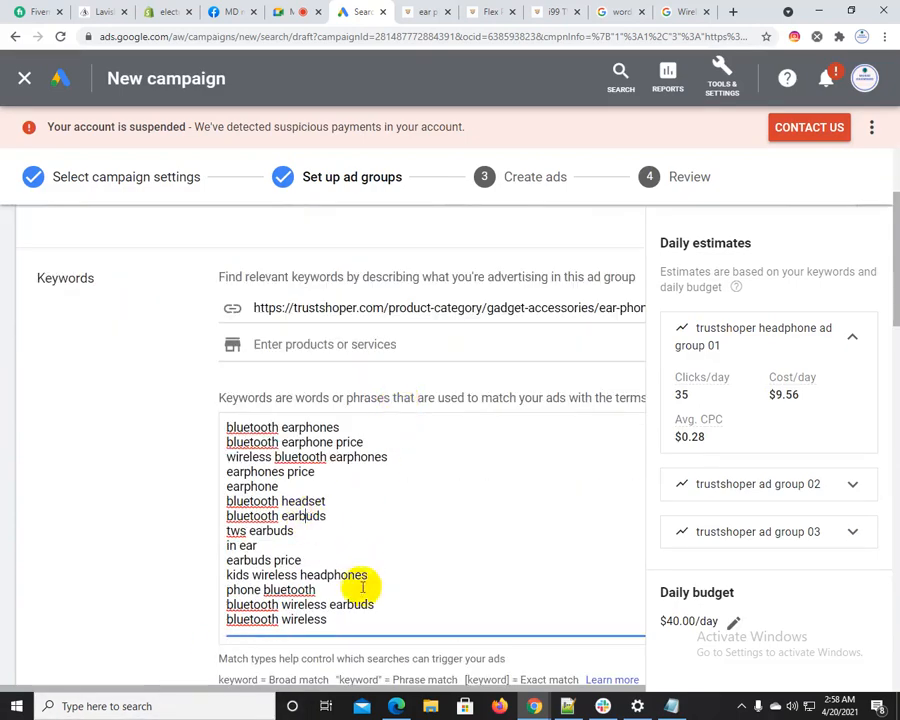
{"action": "scroll", "coordinate": [361, 530], "scroll_direction": "down", "scroll_amount": 2}
{"action": "left_click", "coordinate": [311, 459]}
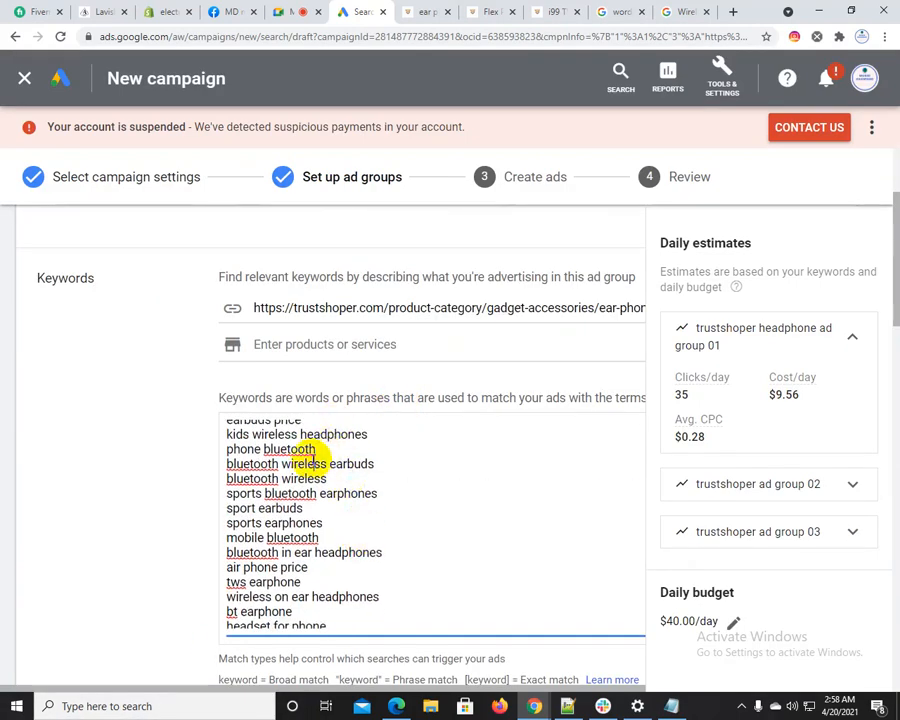
{"action": "key", "text": "ctrl+a"}
{"action": "key", "text": "BackSpace"}
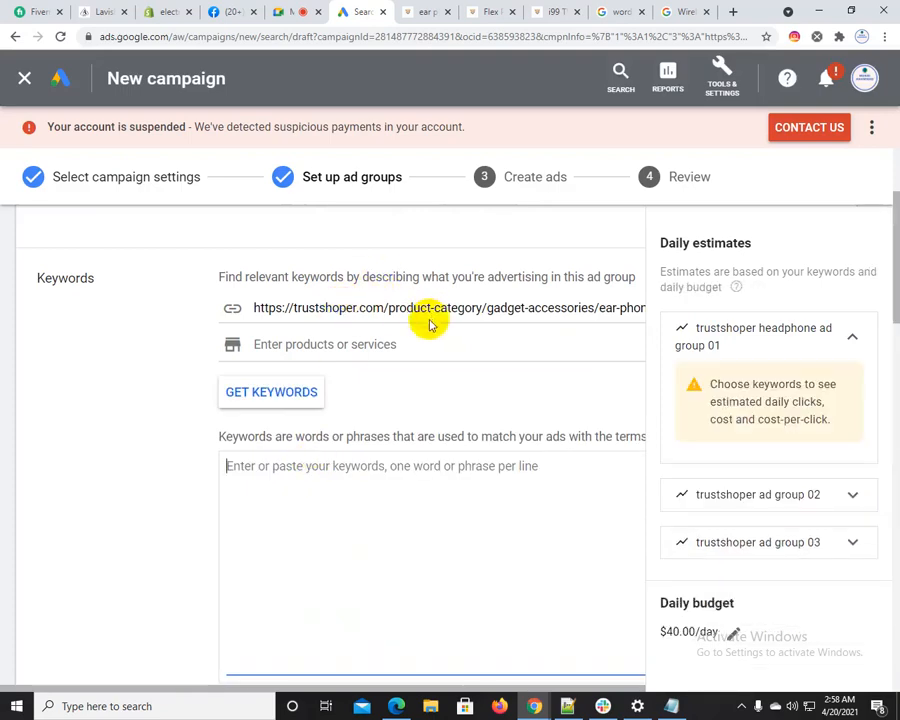
{"action": "left_click", "coordinate": [257, 398]}
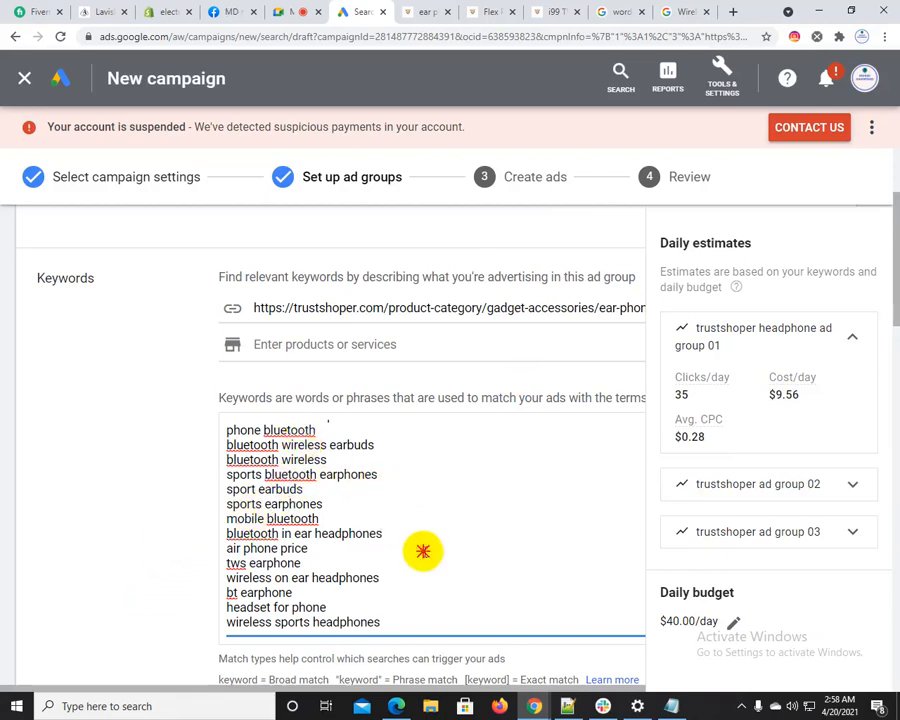
{"action": "left_click_drag", "start_coordinate": [428, 550], "coordinate": [218, 444]}
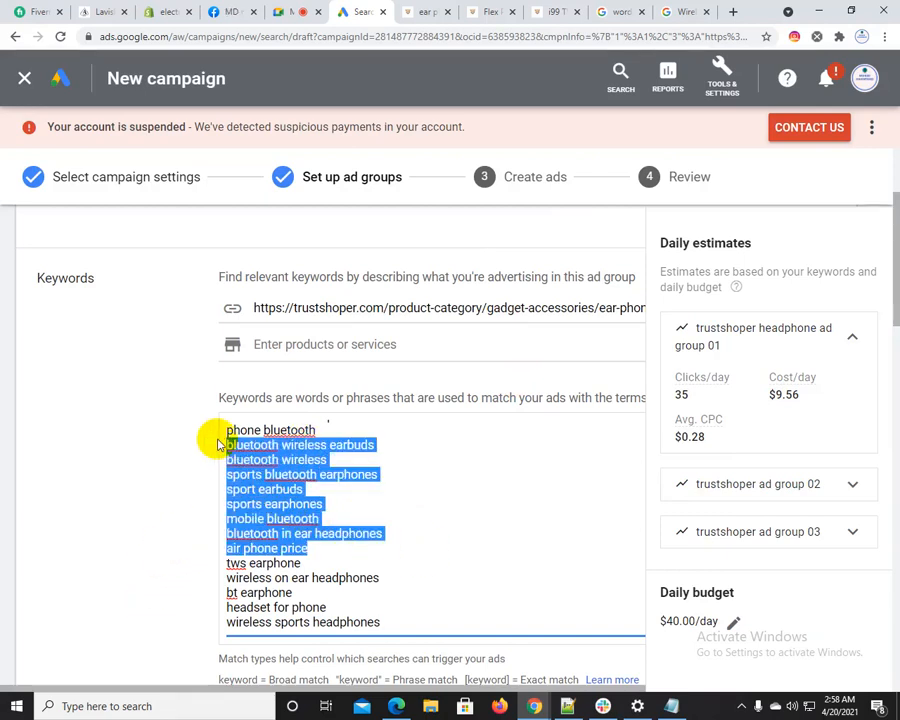
{"action": "left_click", "coordinate": [307, 491]}
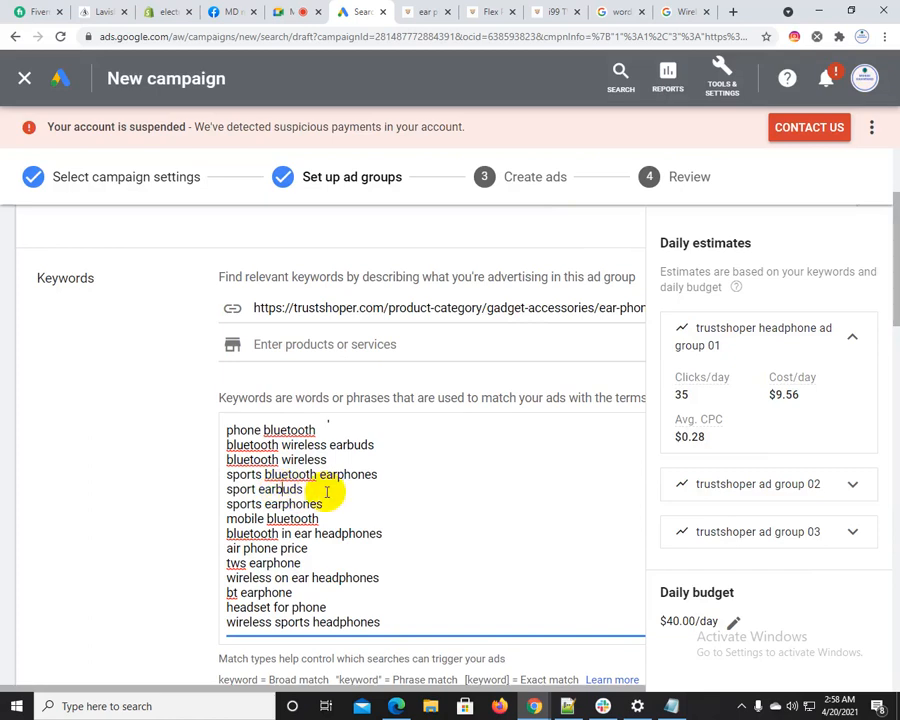
{"action": "left_click", "coordinate": [341, 394]}
{"action": "left_click", "coordinate": [337, 344]}
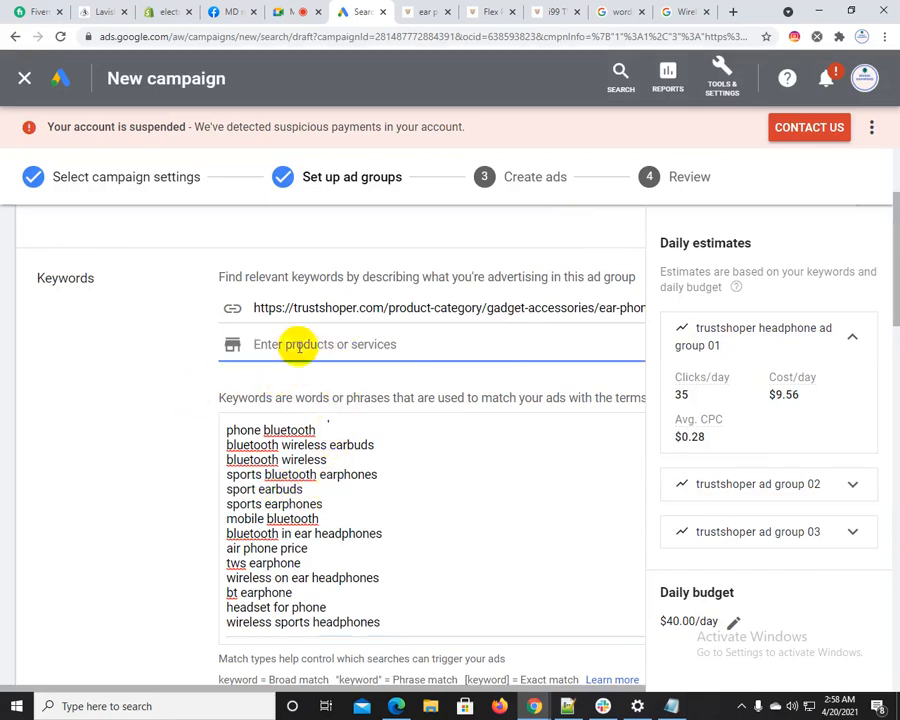
{"action": "scroll", "coordinate": [310, 300], "scroll_direction": "down", "scroll_amount": 5}
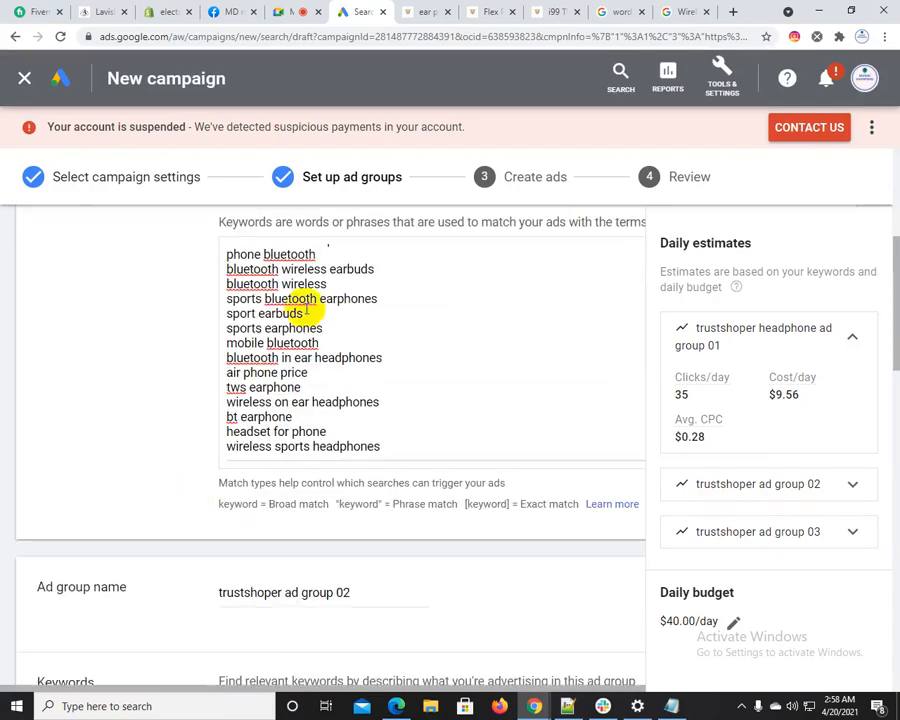
Look at the Trustshoper store's Necklace and Pendant and Bangles and Bracelet category pages under Jewellery
{"action": "left_click", "coordinate": [428, 10]}
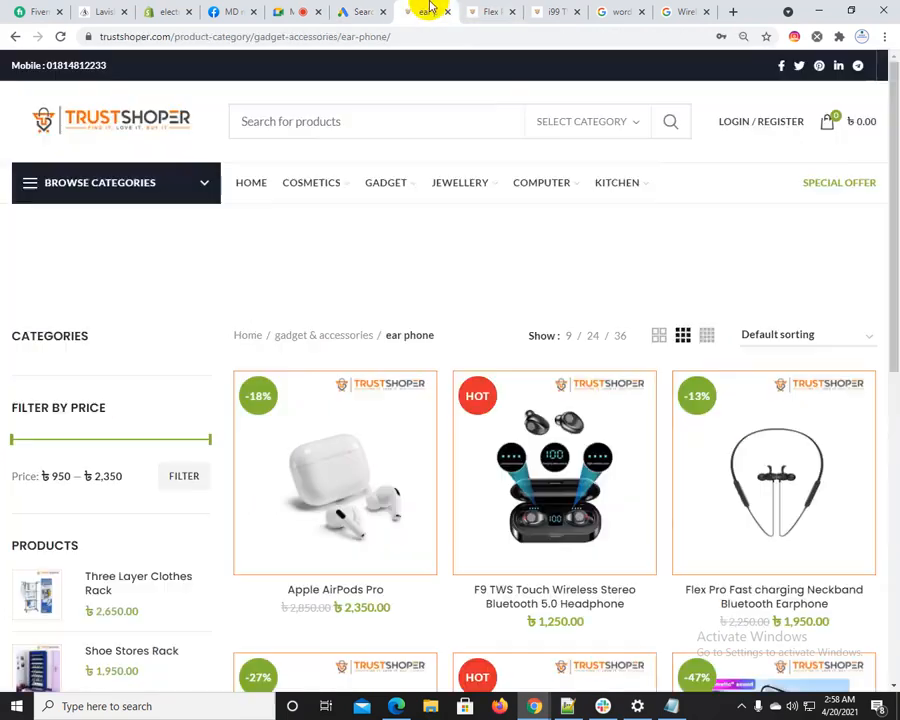
{"action": "mouse_move", "coordinate": [406, 198]}
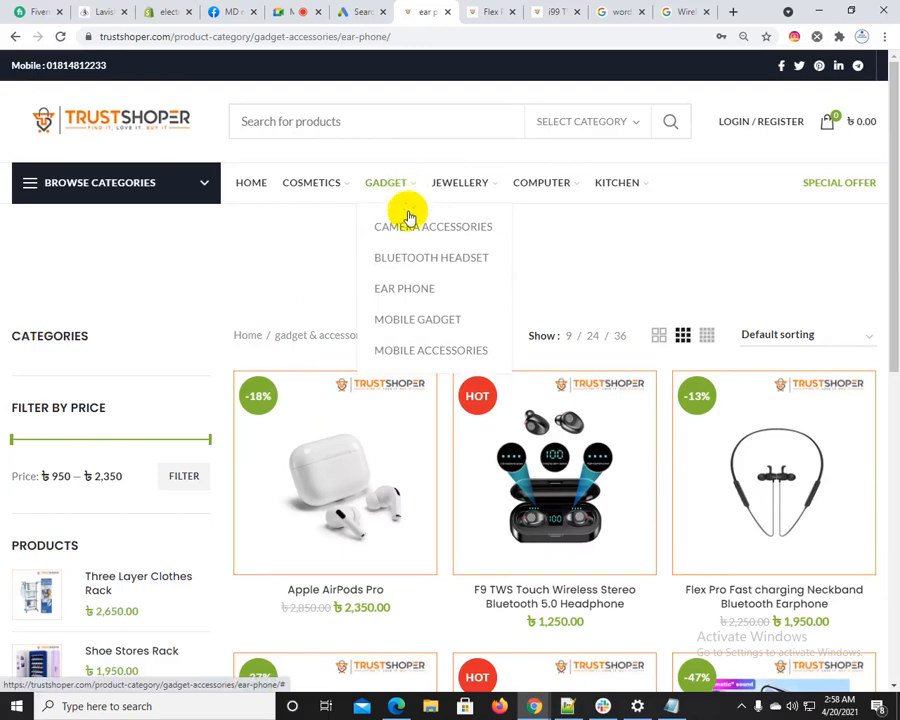
{"action": "mouse_move", "coordinate": [484, 187]}
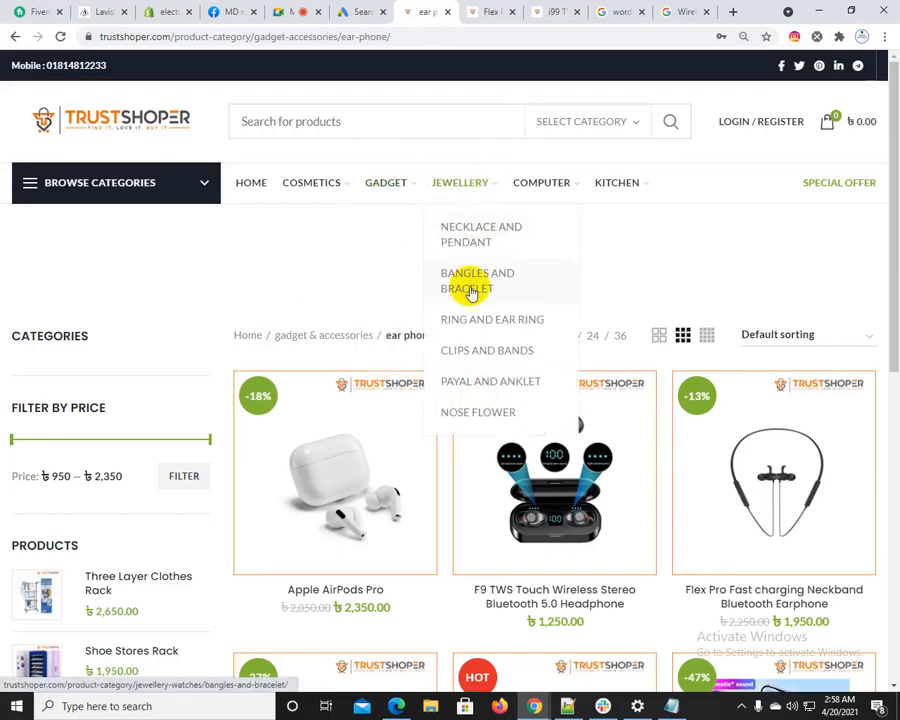
{"action": "left_click", "coordinate": [482, 231]}
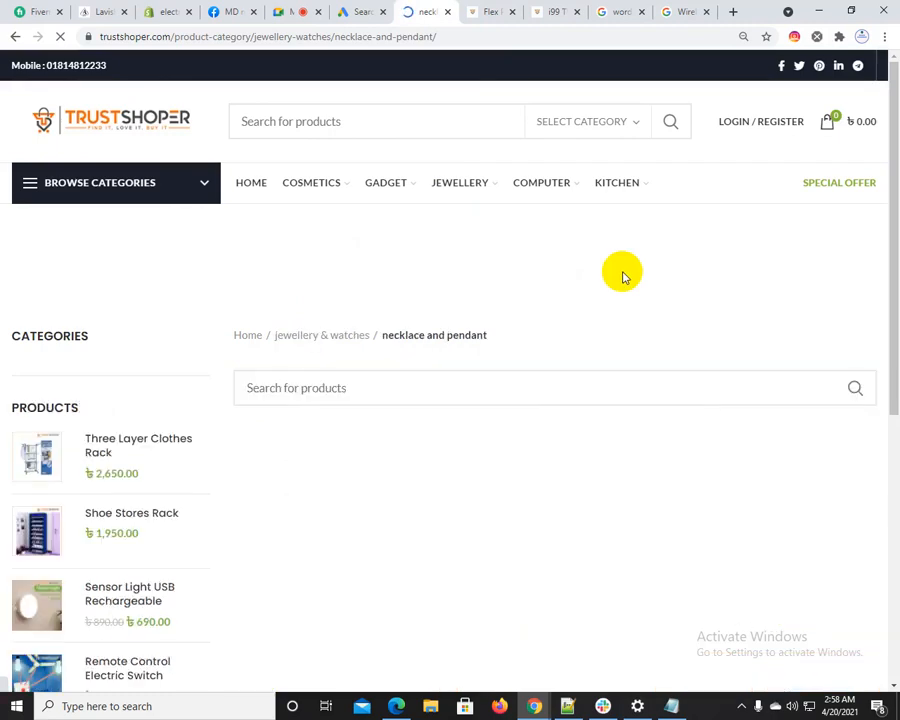
{"action": "left_click", "coordinate": [466, 187]}
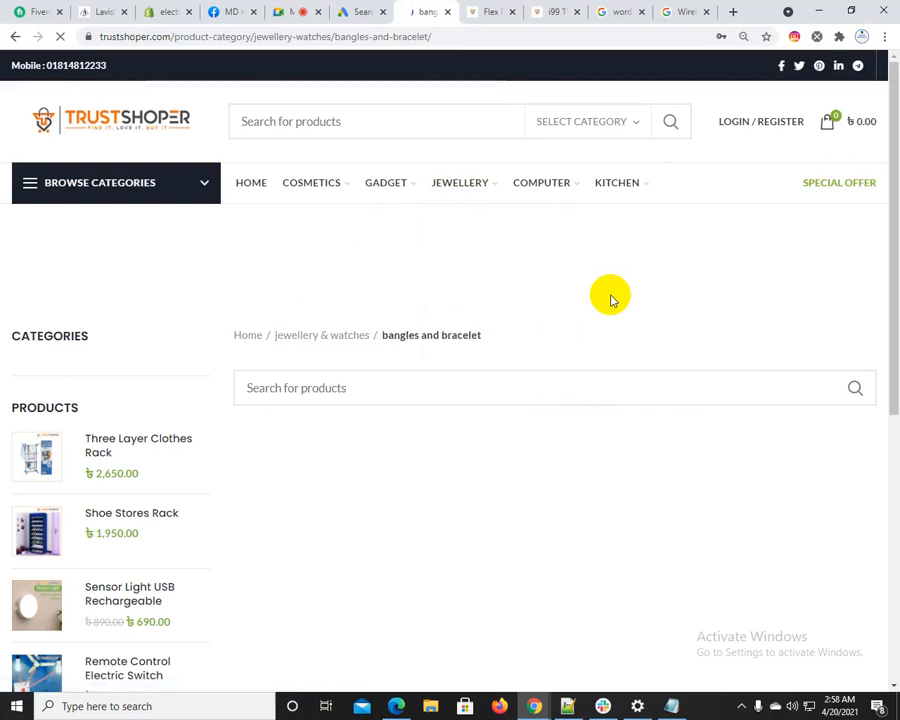
Open the store's Shampoo category under Cosmetics and enter its page URL as the second ad group's related web page
{"action": "mouse_move", "coordinate": [365, 196]}
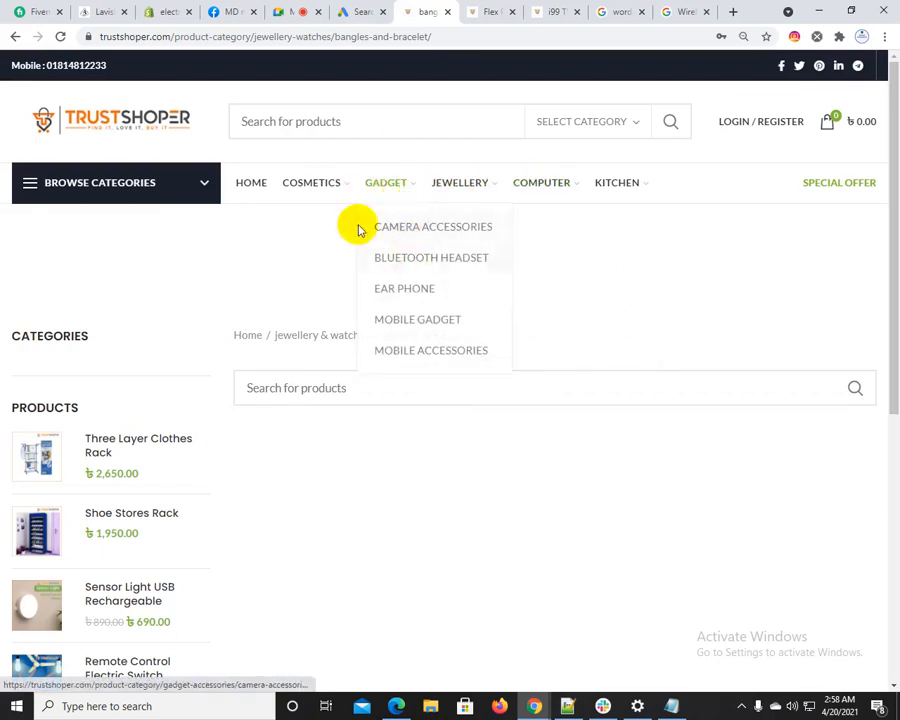
{"action": "mouse_move", "coordinate": [315, 187]}
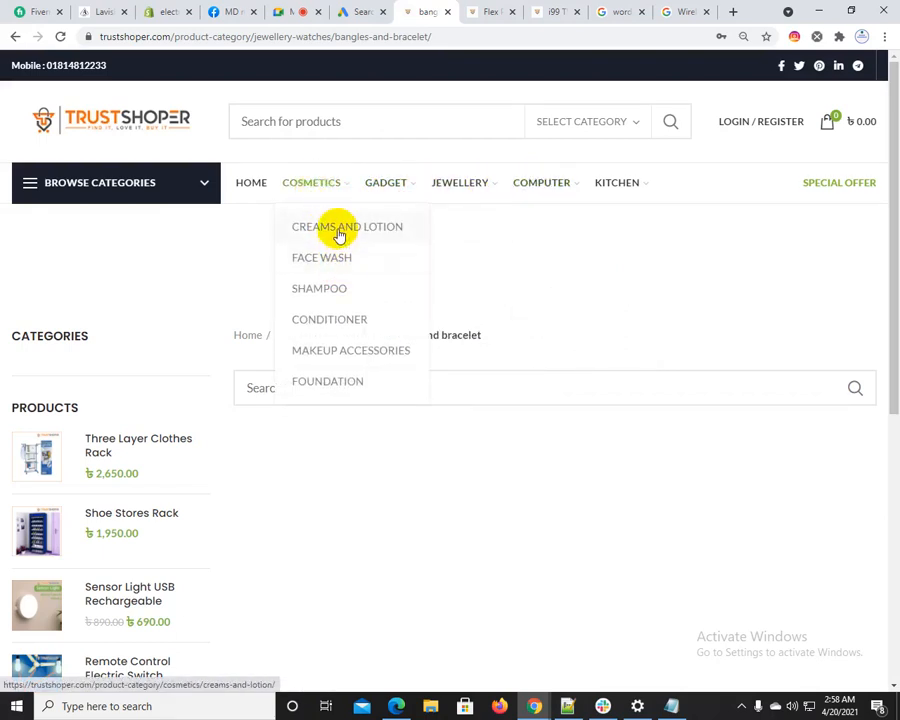
{"action": "left_click", "coordinate": [322, 284]}
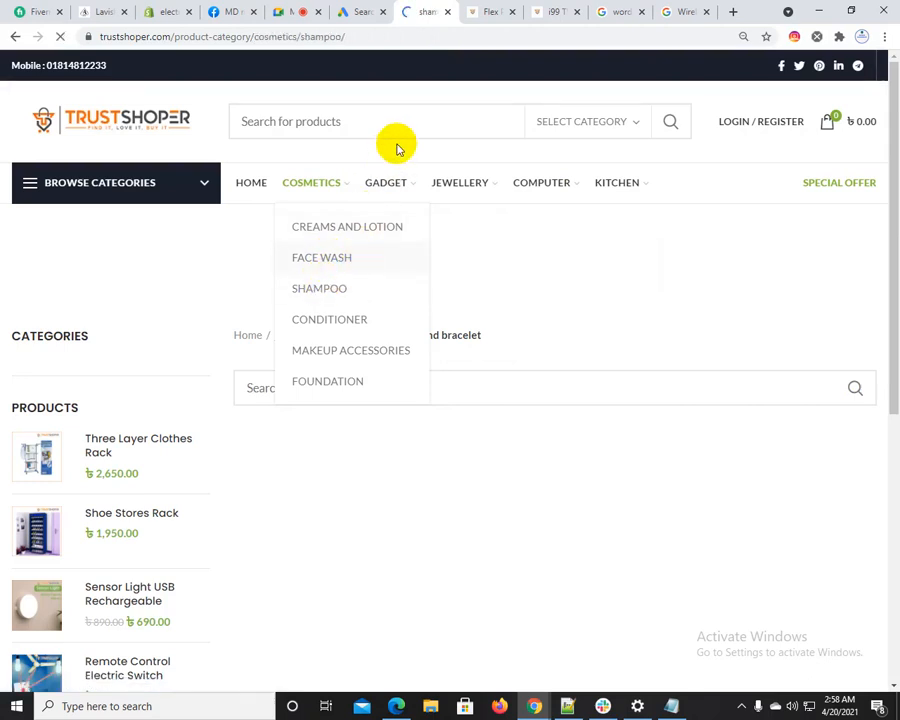
{"action": "left_click", "coordinate": [362, 40]}
{"action": "key", "text": "ctrl+c"}
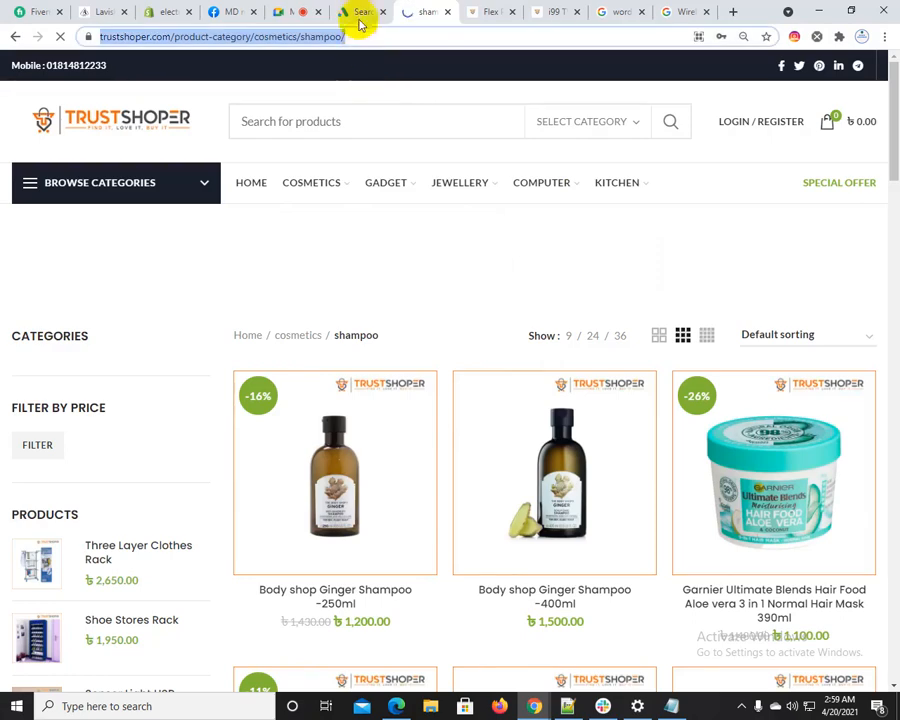
{"action": "left_click", "coordinate": [361, 12]}
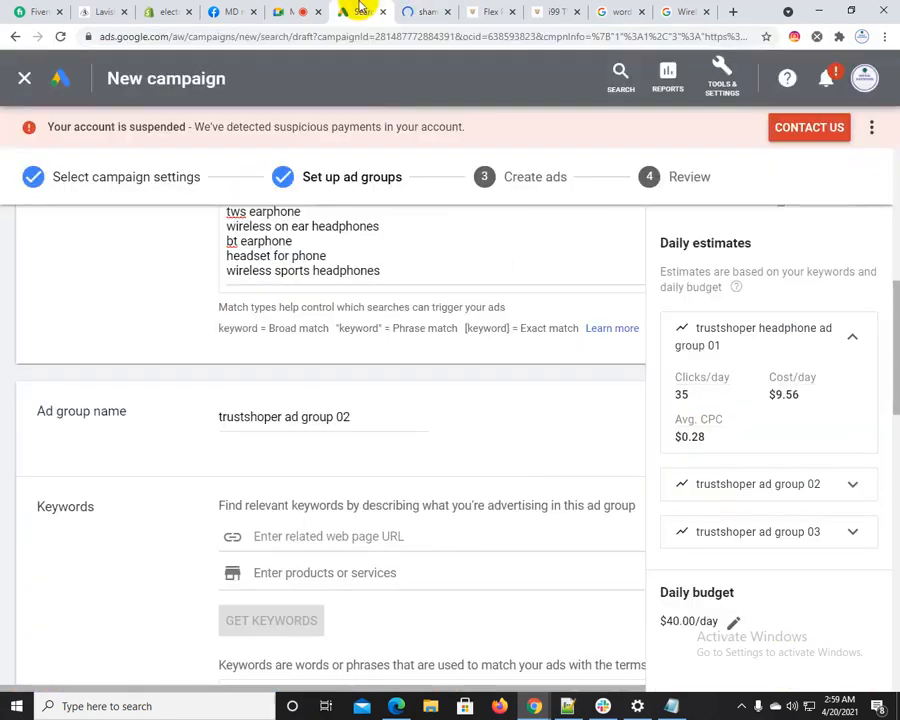
{"action": "left_click", "coordinate": [283, 537]}
{"action": "key", "text": "ctrl+v"}
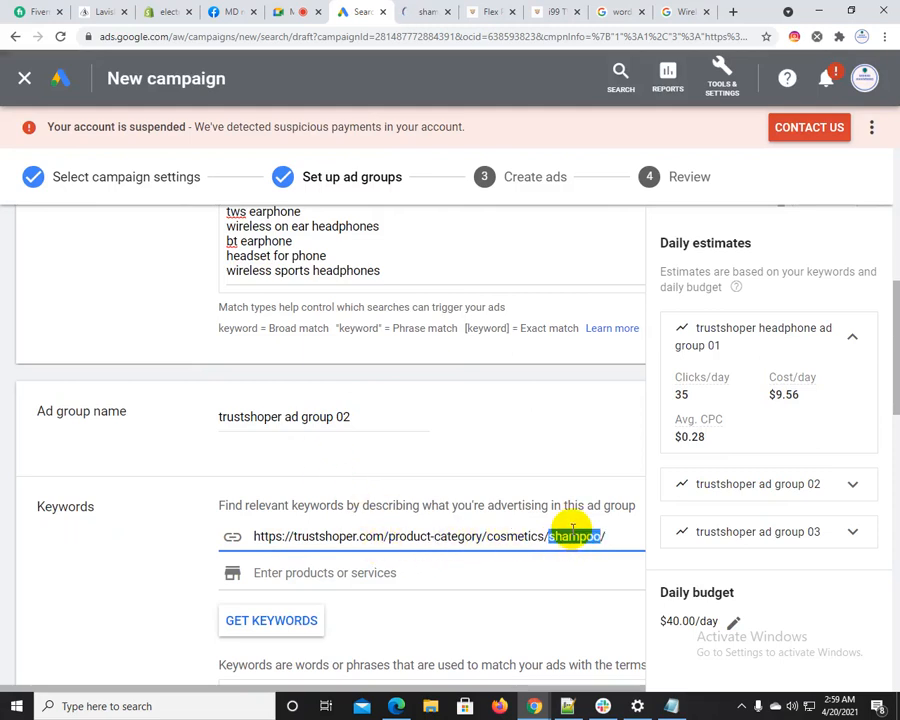
Rename the second ad group "trustshoper shampoo ad group 02" and generate its keywords from the shampoo page URL
{"action": "left_click", "coordinate": [283, 416]}
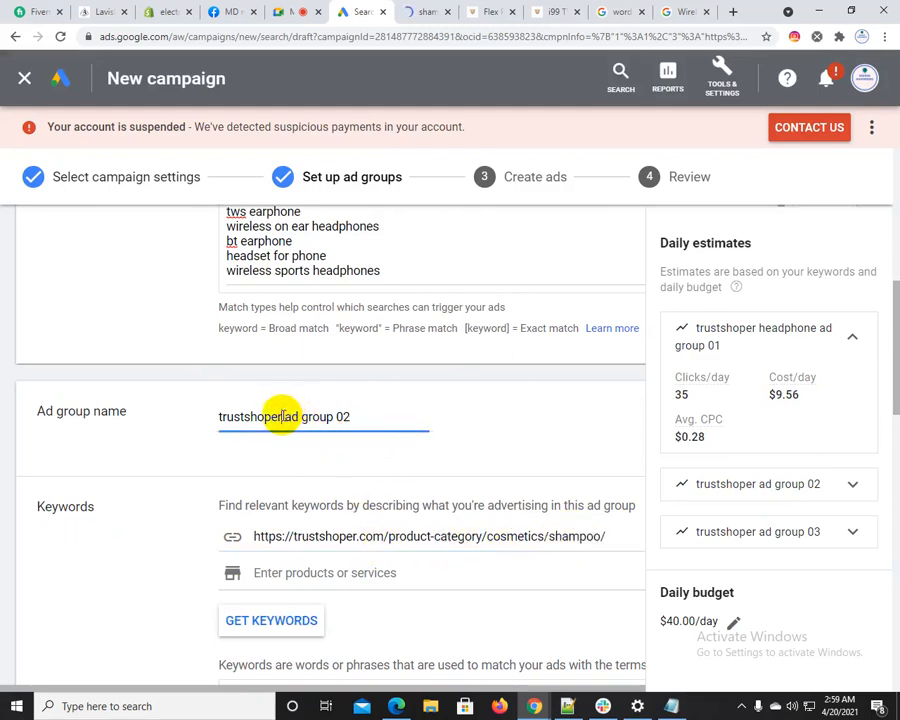
{"action": "type", "text": "shampoo"}
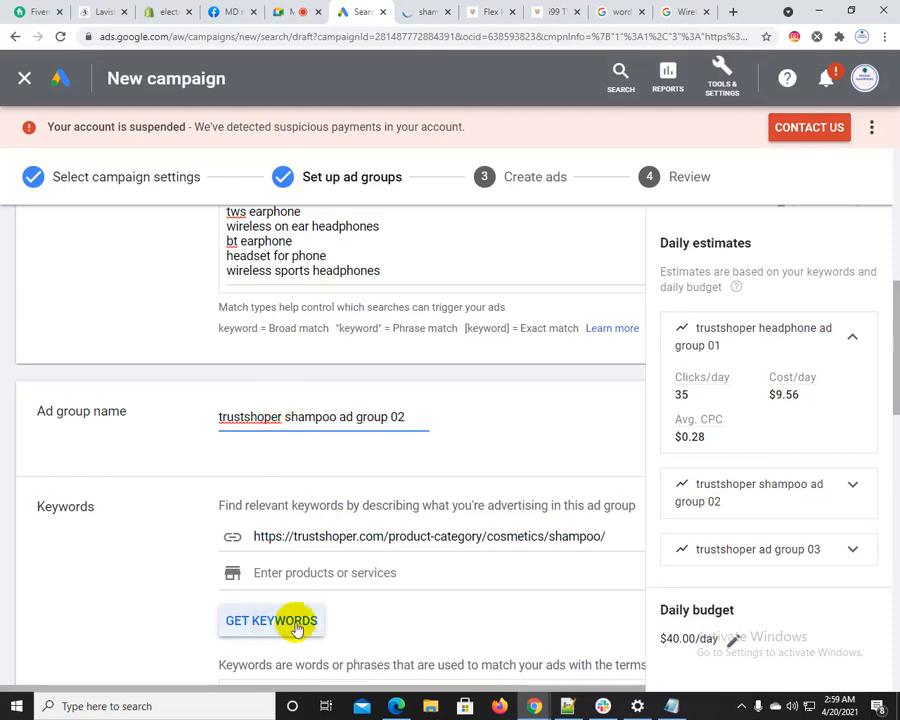
{"action": "left_click", "coordinate": [259, 620]}
{"action": "scroll", "coordinate": [126, 452], "scroll_direction": "down", "scroll_amount": 2}
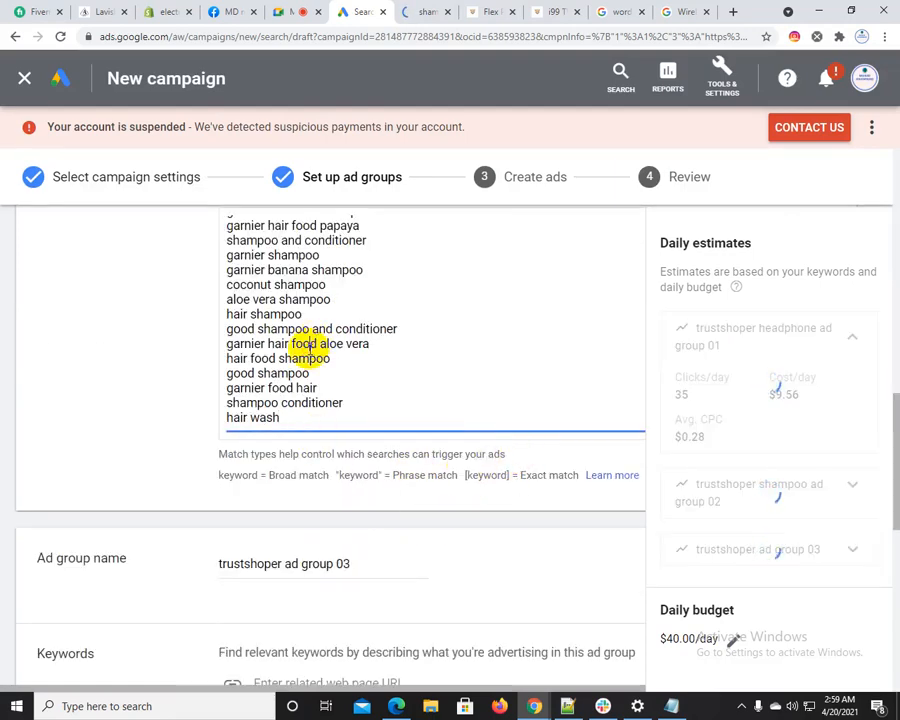
{"action": "scroll", "coordinate": [313, 366], "scroll_direction": "up", "scroll_amount": 2}
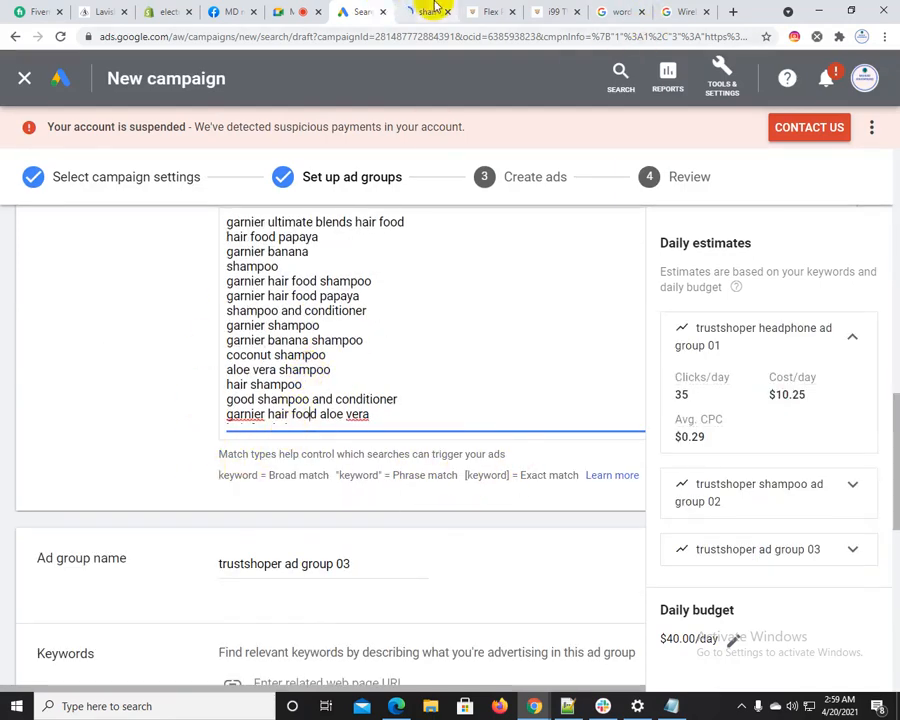
Look through the Trustshoper store's Shampoo page and the Refrigerator, Crockery and Knives category pages under Kitchen
{"action": "left_click", "coordinate": [435, 10]}
{"action": "scroll", "coordinate": [668, 440], "scroll_direction": "down", "scroll_amount": 2}
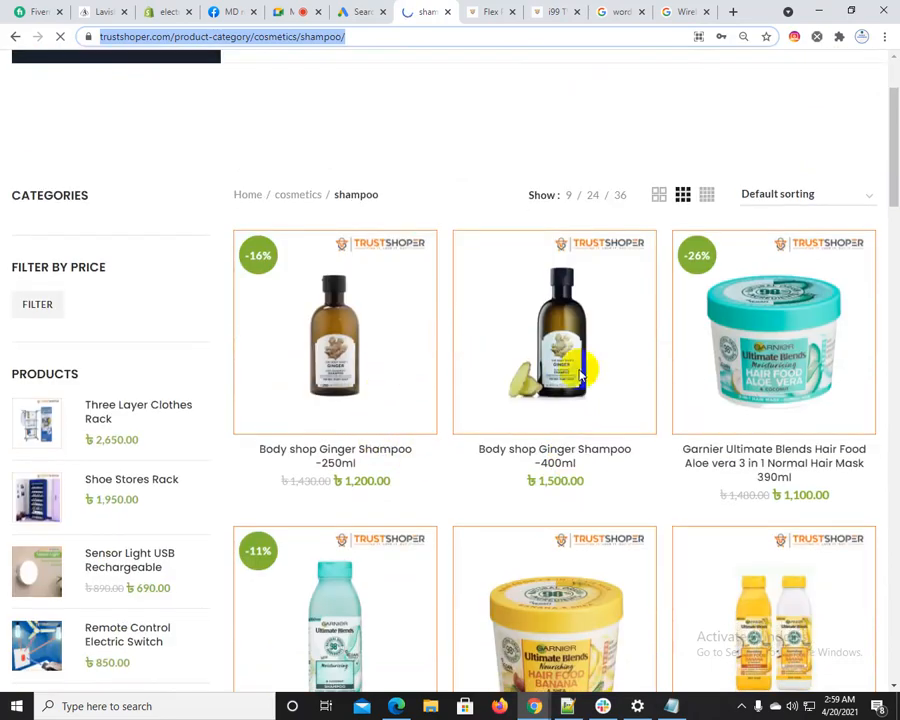
{"action": "scroll", "coordinate": [720, 480], "scroll_direction": "down", "scroll_amount": 3}
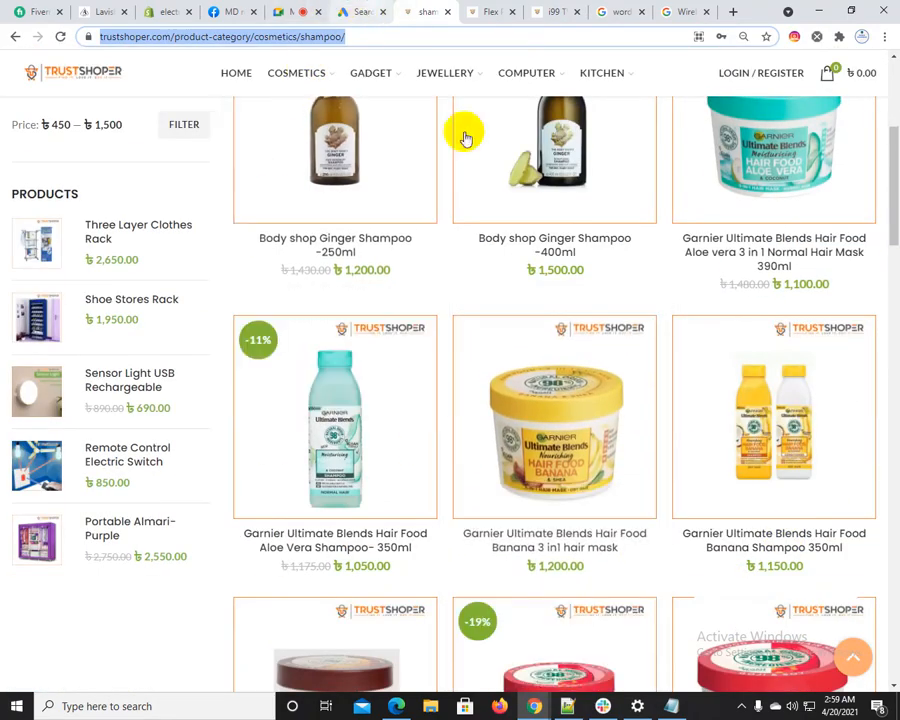
{"action": "scroll", "coordinate": [465, 140], "scroll_direction": "up", "scroll_amount": 5}
{"action": "mouse_move", "coordinate": [622, 185]}
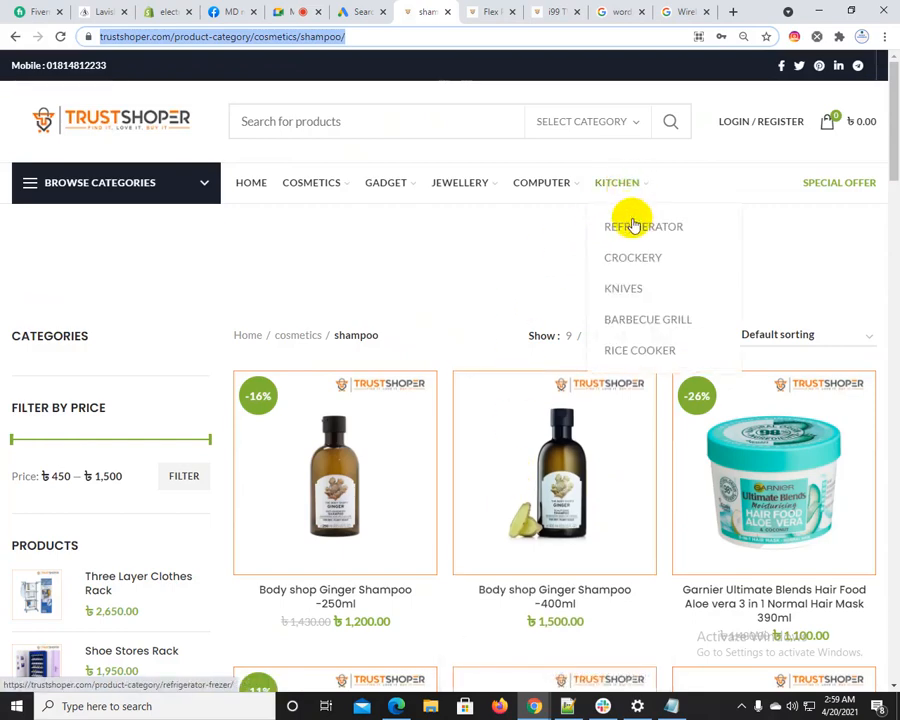
{"action": "left_click", "coordinate": [638, 231]}
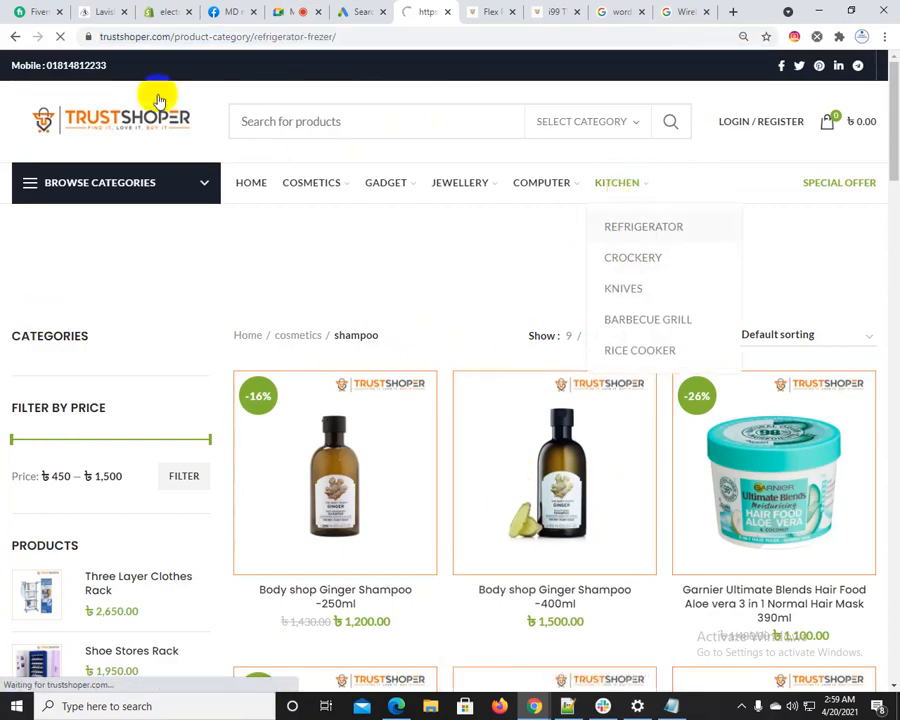
{"action": "left_click", "coordinate": [340, 35]}
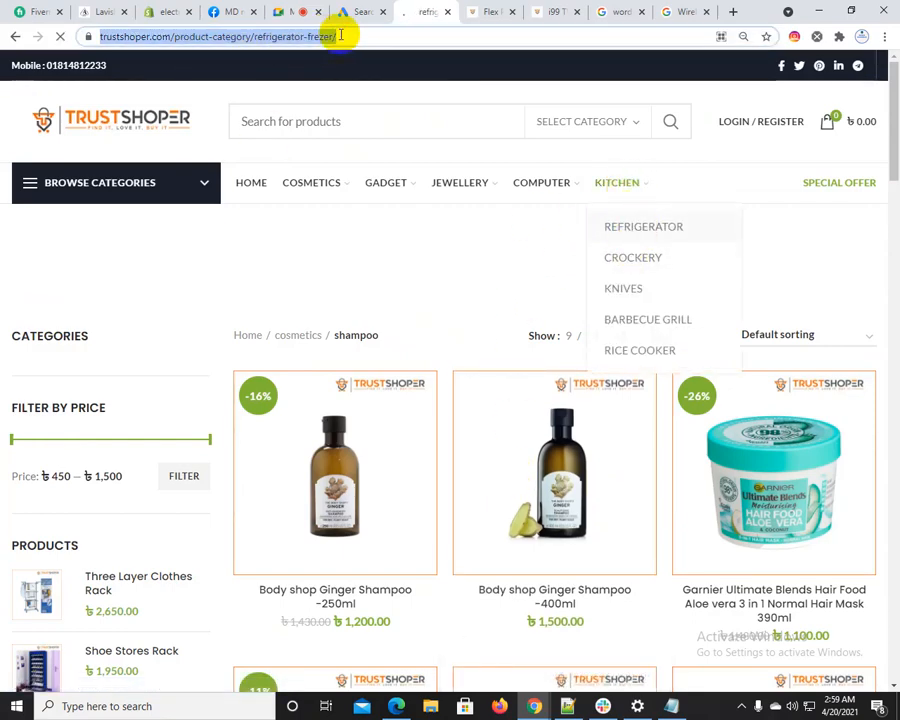
{"action": "left_click", "coordinate": [617, 194]}
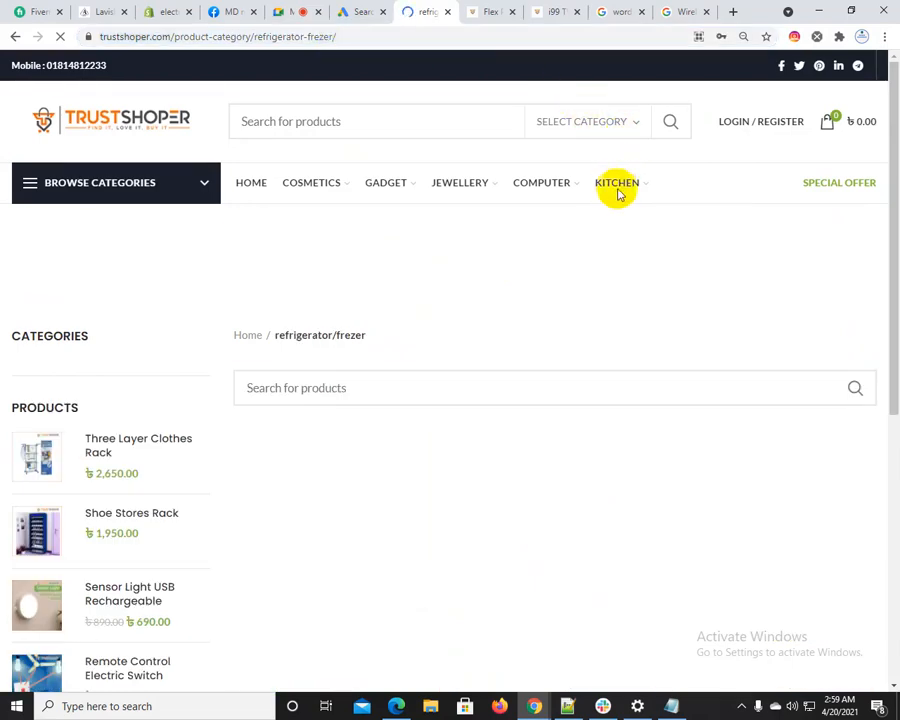
{"action": "left_click", "coordinate": [617, 194]}
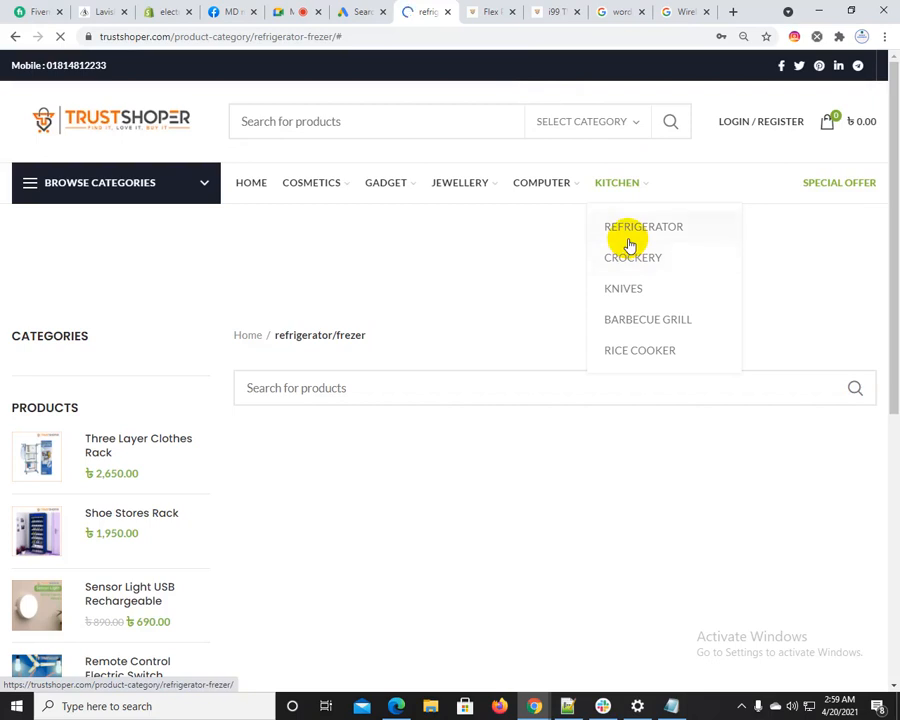
{"action": "left_click", "coordinate": [630, 260]}
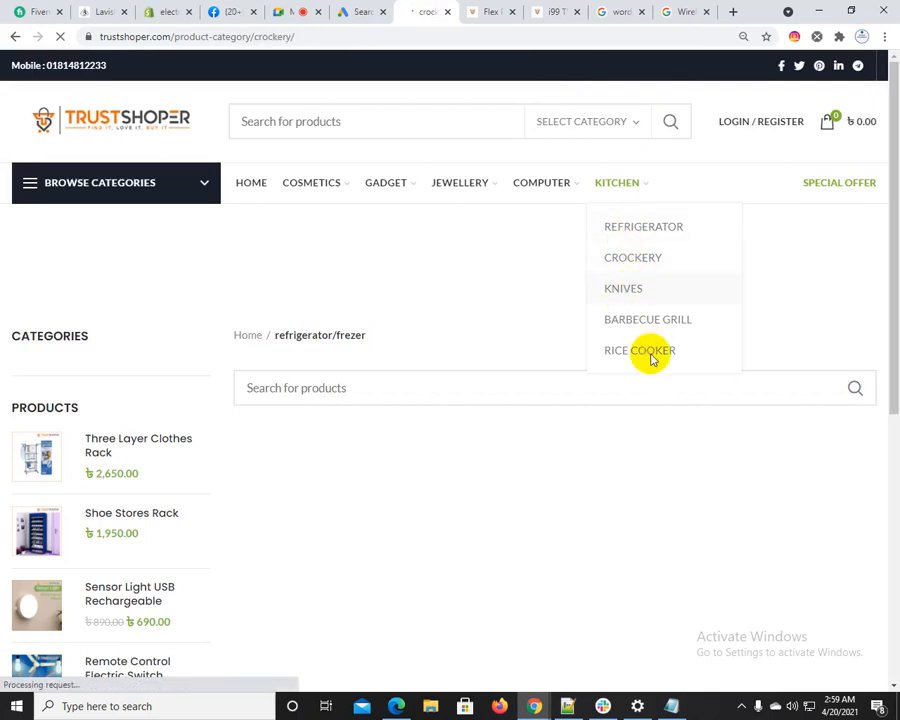
{"action": "left_click", "coordinate": [612, 185]}
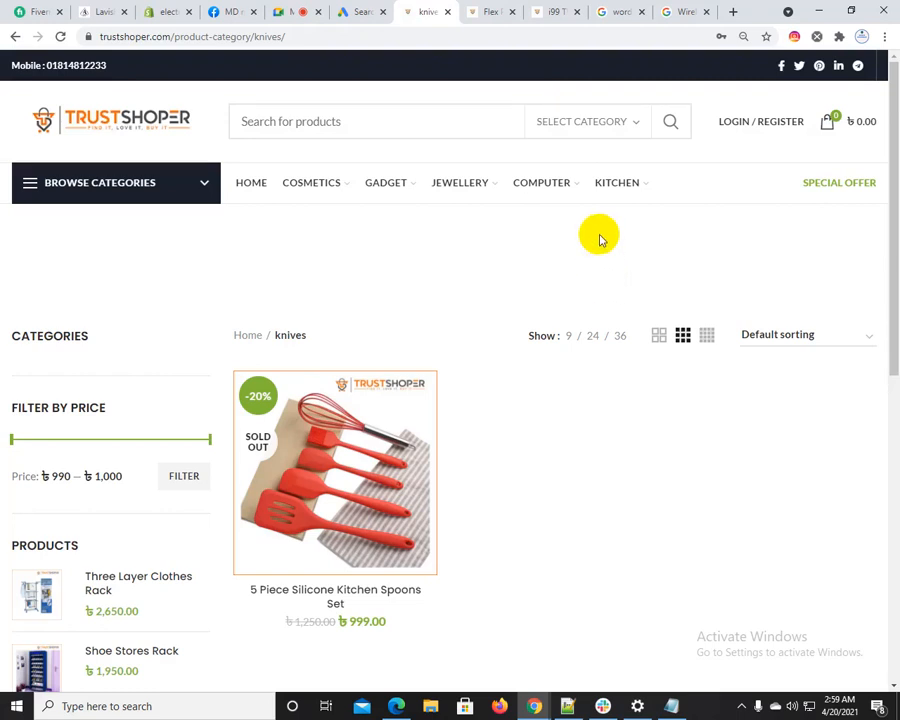
Open the store's Mouse category under Computer and copy its page URL
{"action": "mouse_move", "coordinate": [568, 188]}
{"action": "left_click", "coordinate": [548, 228]}
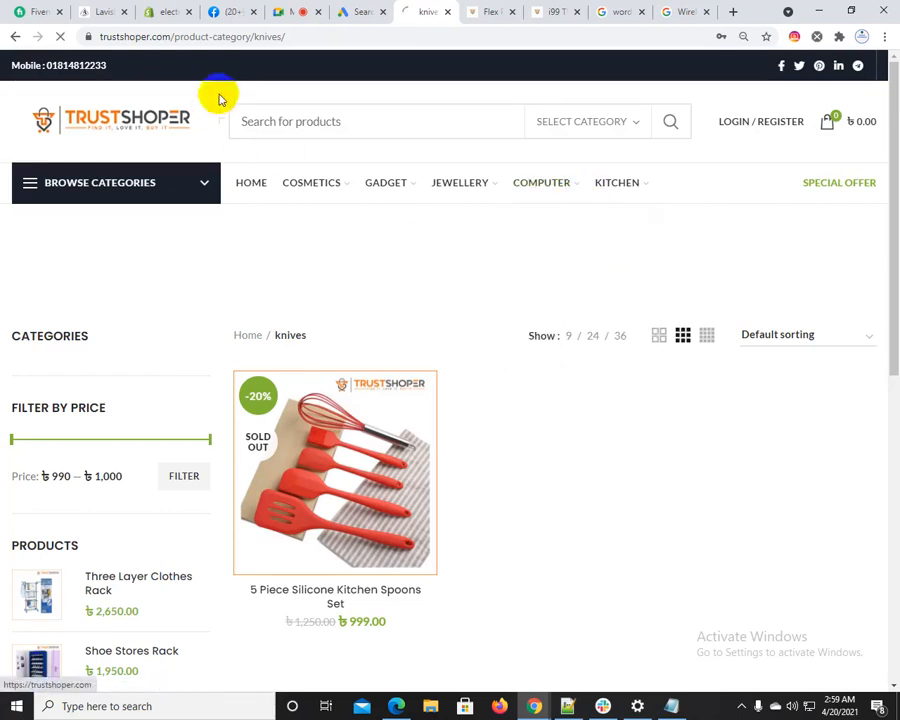
{"action": "left_click", "coordinate": [243, 43]}
{"action": "key", "text": "ctrl+c"}
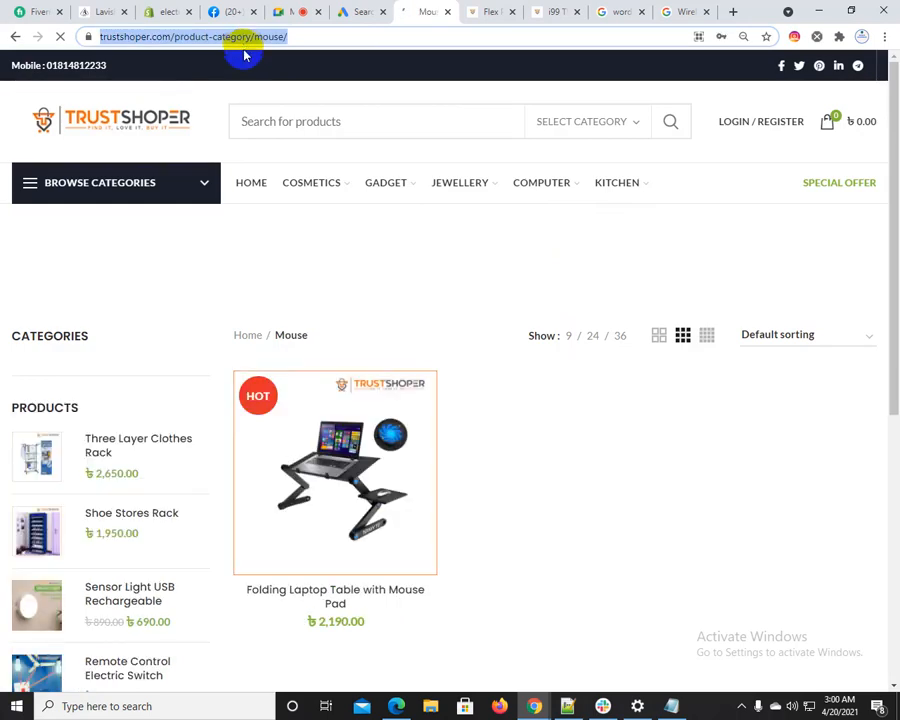
{"action": "left_click", "coordinate": [345, 11]}
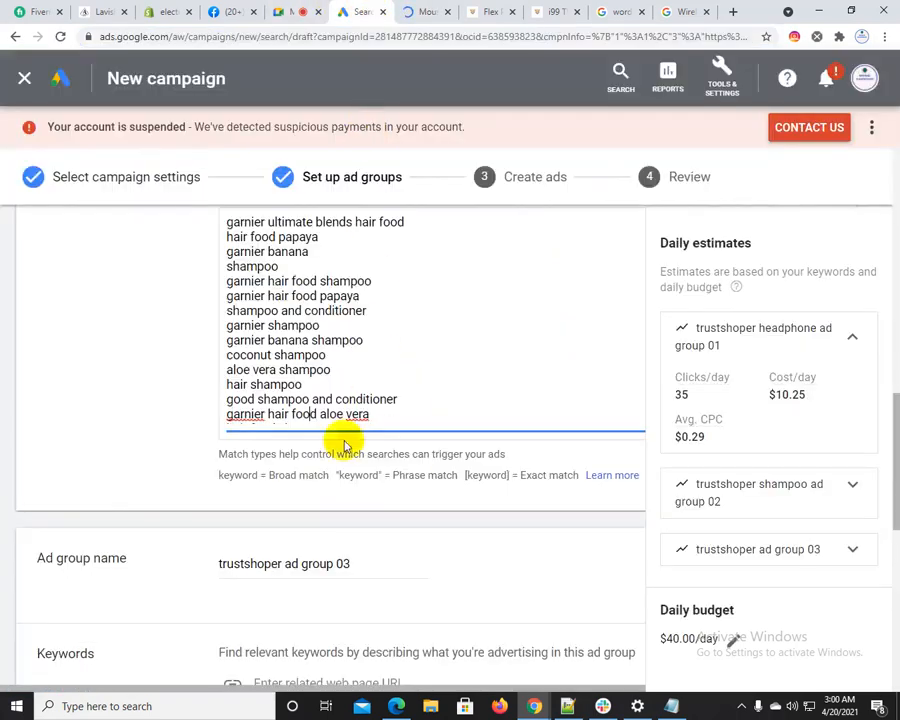
{"action": "scroll", "coordinate": [302, 535], "scroll_direction": "down", "scroll_amount": 3}
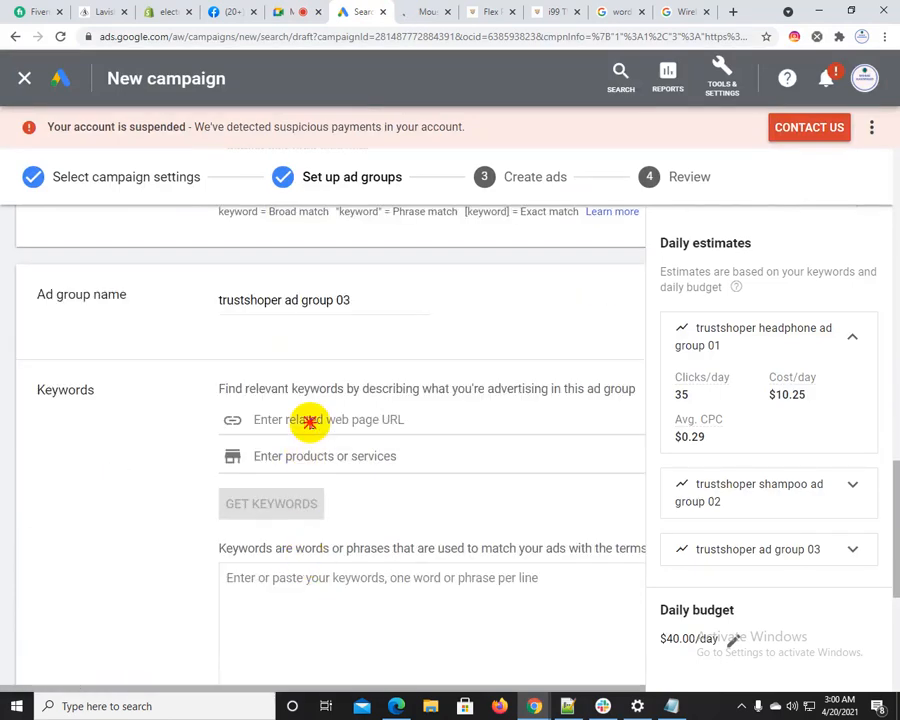
{"action": "left_click", "coordinate": [310, 420]}
{"action": "key", "text": "ctrl+v"}
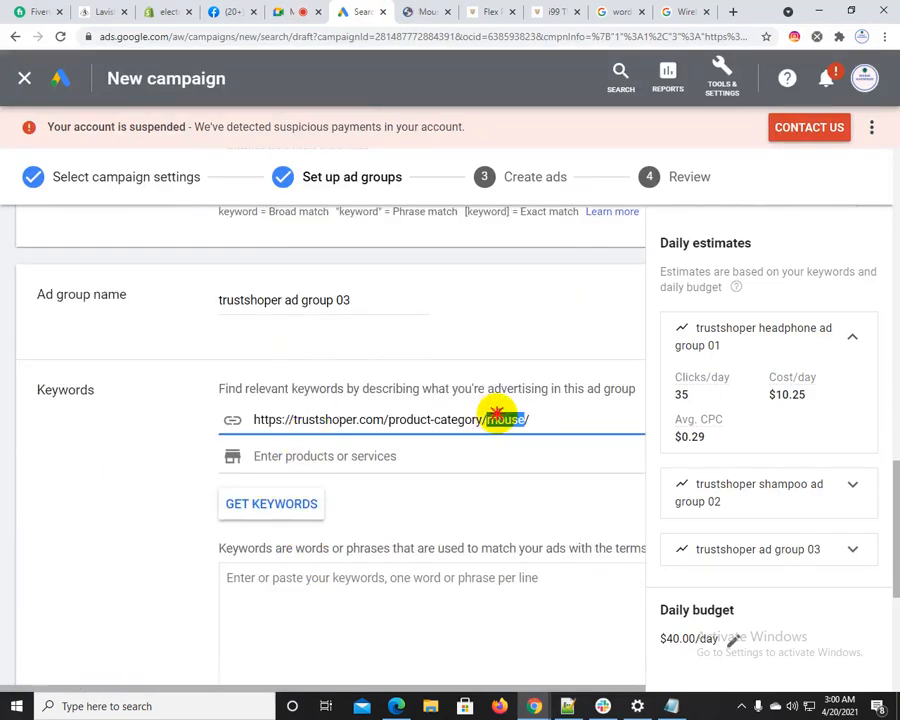
{"action": "left_click", "coordinate": [287, 300]}
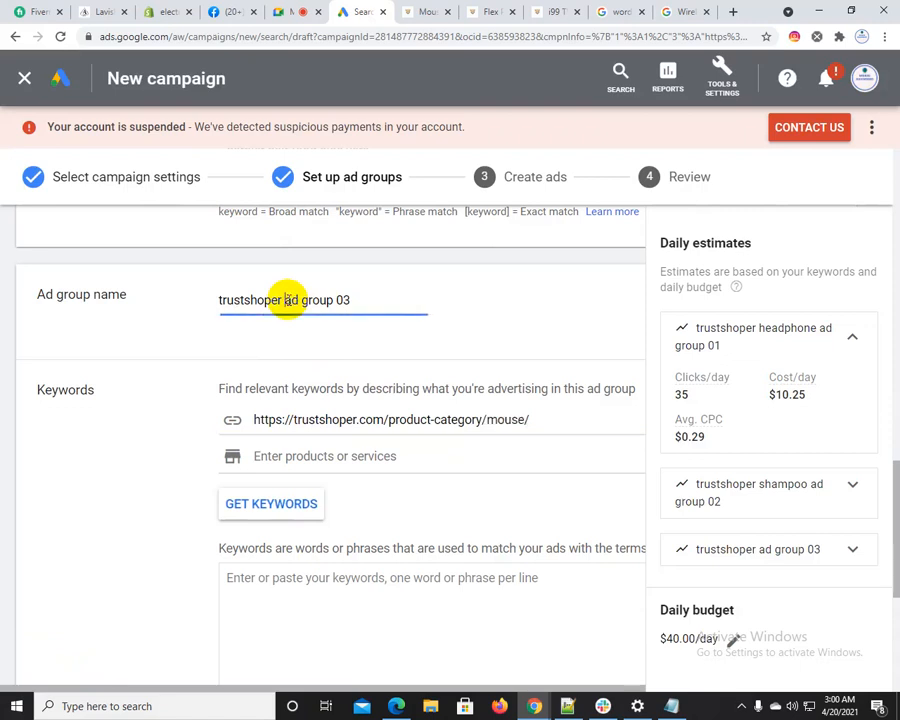
{"action": "left_click", "coordinate": [274, 510]}
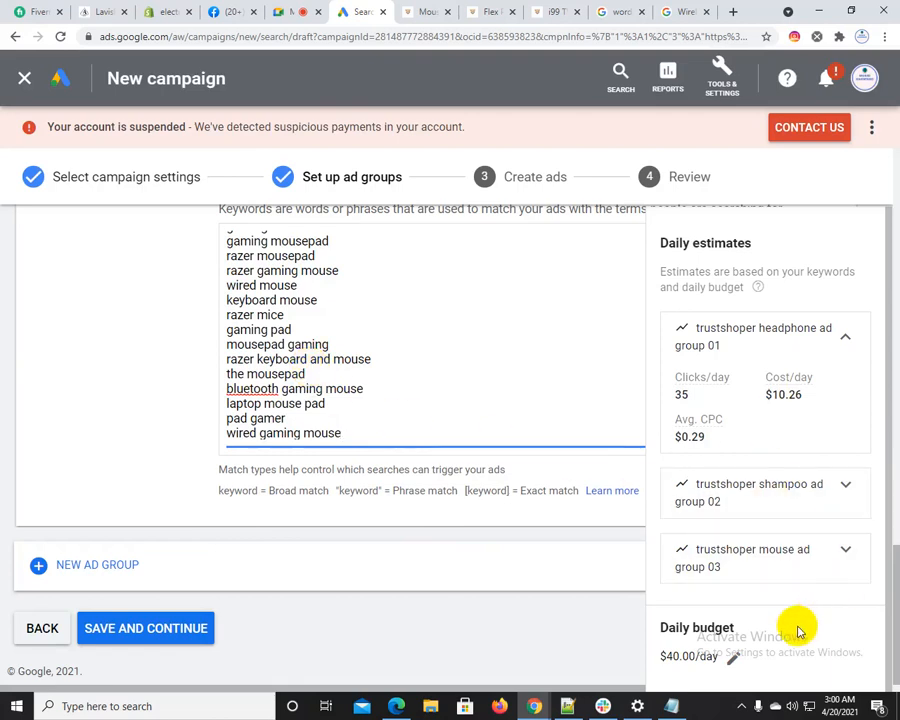
View the daily estimates of the mouse, shampoo and headphone ad groups one by one
{"action": "left_click", "coordinate": [846, 546]}
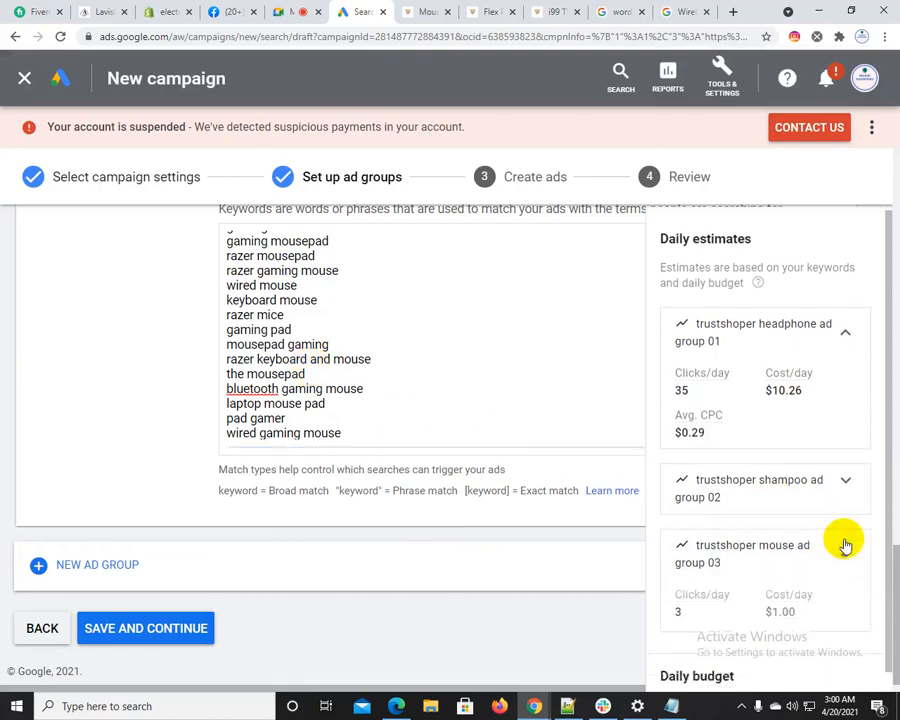
{"action": "left_click", "coordinate": [846, 546]}
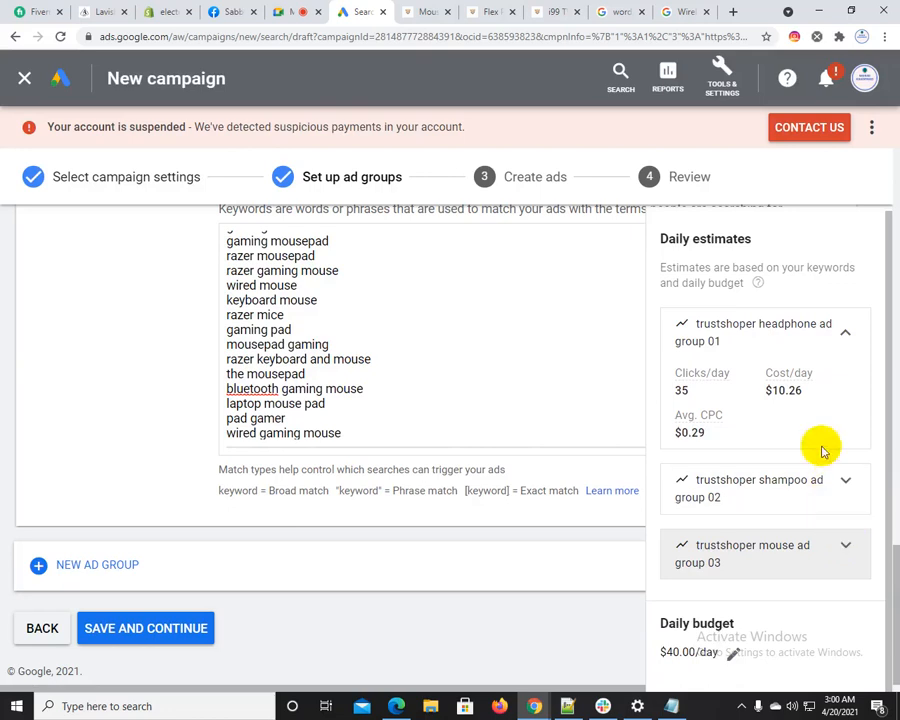
{"action": "left_click", "coordinate": [843, 478]}
{"action": "left_click", "coordinate": [845, 334]}
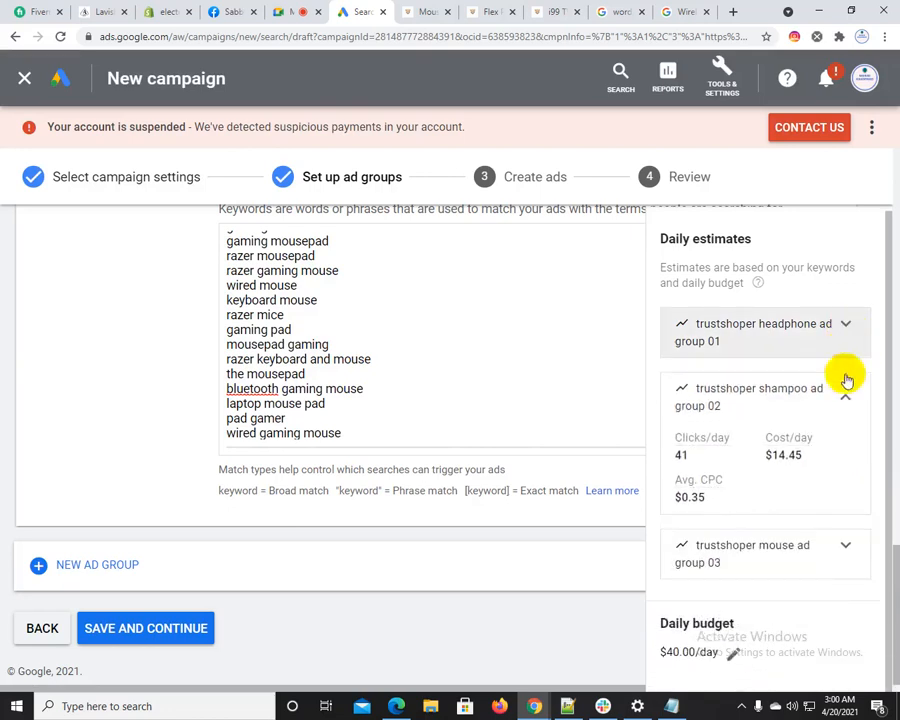
{"action": "left_click", "coordinate": [840, 398]}
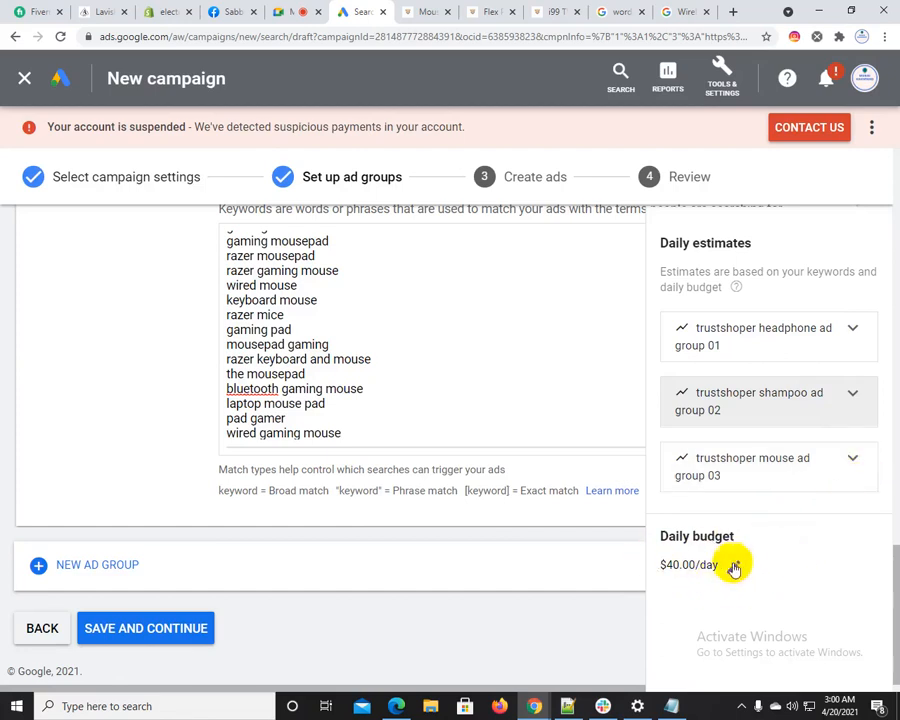
{"action": "left_click", "coordinate": [801, 331]}
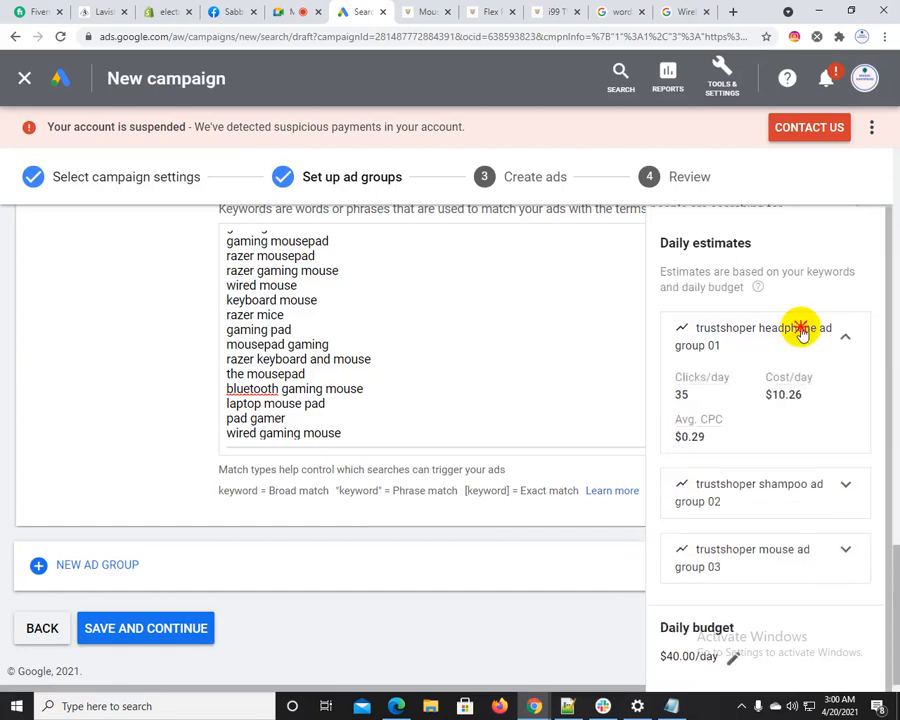
{"action": "left_click", "coordinate": [801, 331]}
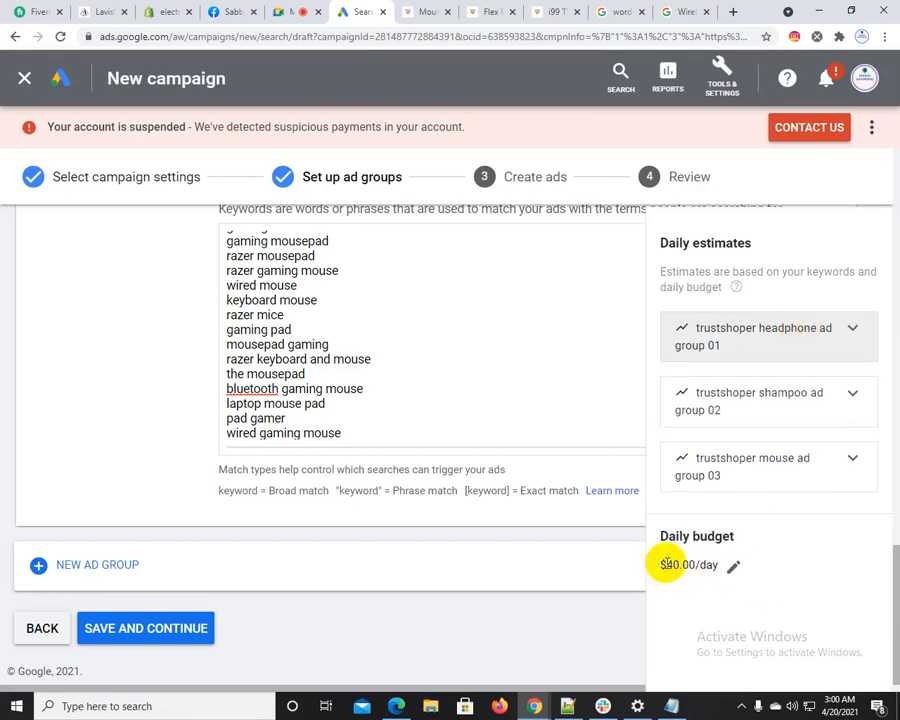
Check the campaign's daily budget against the shampoo and mouse ad groups' daily estimates
{"action": "left_click_drag", "start_coordinate": [667, 564], "coordinate": [684, 564]}
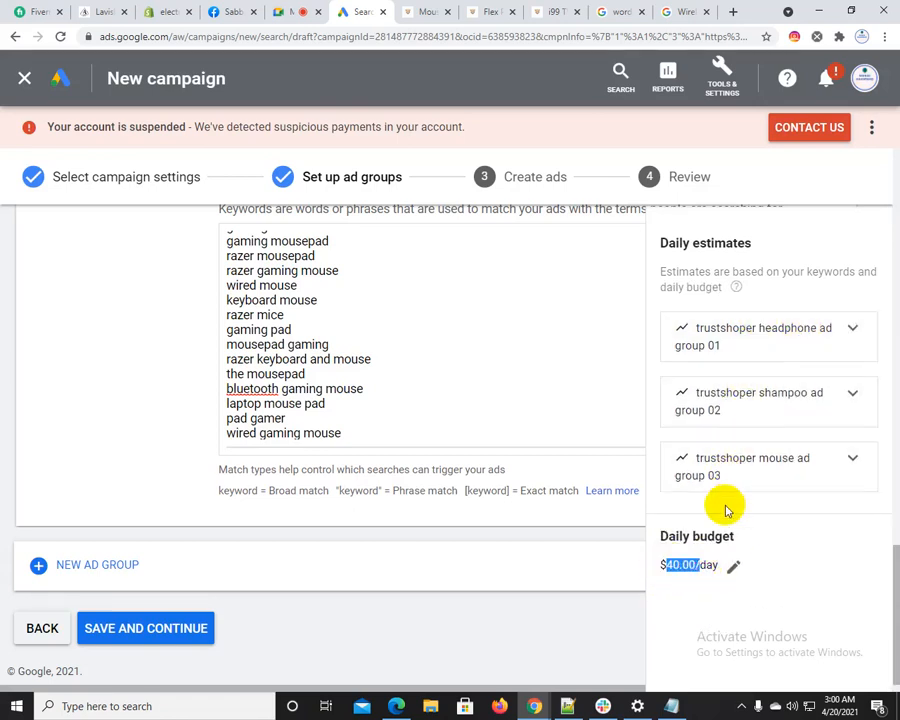
{"action": "left_click", "coordinate": [840, 411]}
{"action": "left_click", "coordinate": [840, 411]}
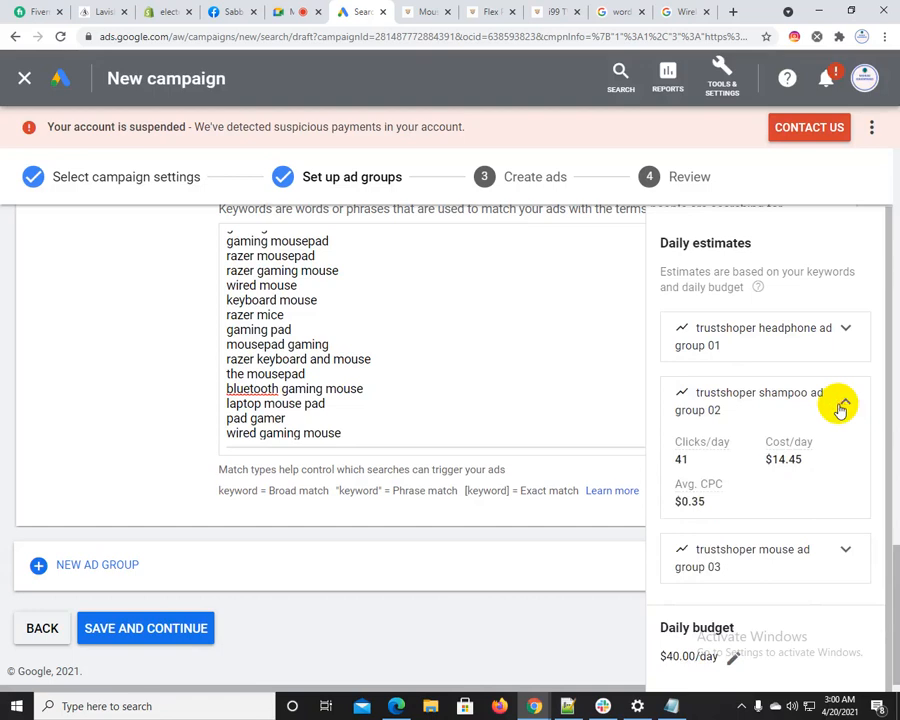
{"action": "left_click", "coordinate": [840, 411]}
{"action": "left_click", "coordinate": [828, 452]}
{"action": "left_click", "coordinate": [834, 459]}
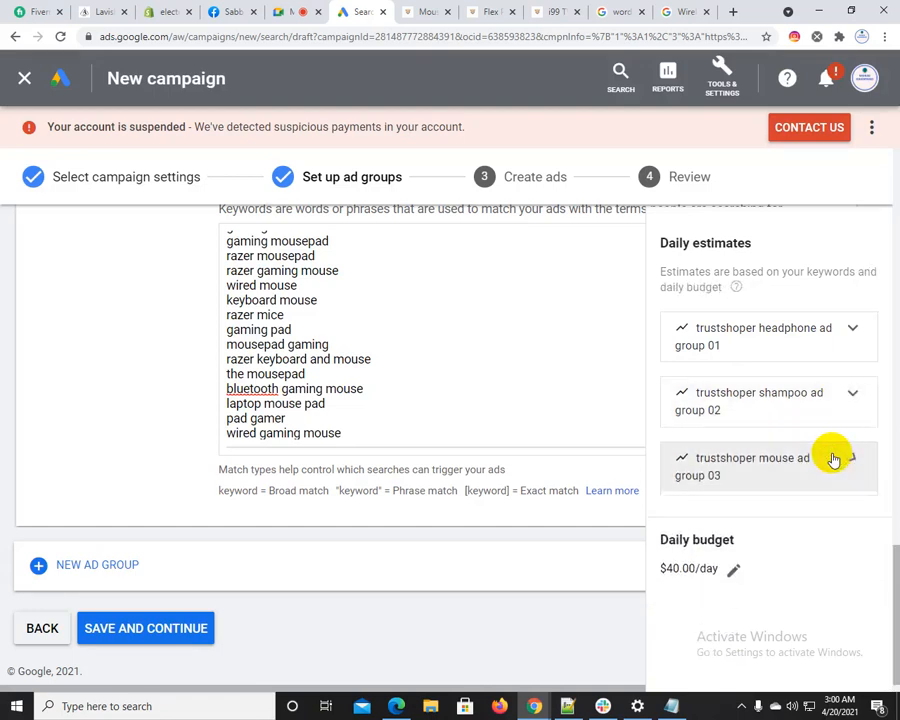
{"action": "left_click", "coordinate": [827, 456]}
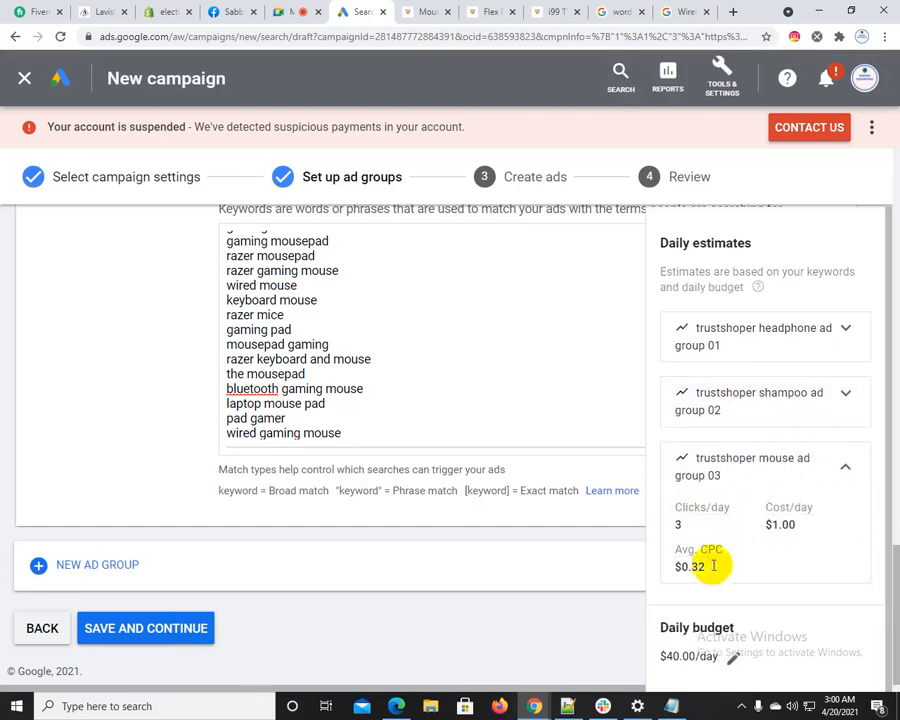
Compare the estimated clicks, cost and average CPC of all three ad groups side by side
{"action": "left_click", "coordinate": [740, 406]}
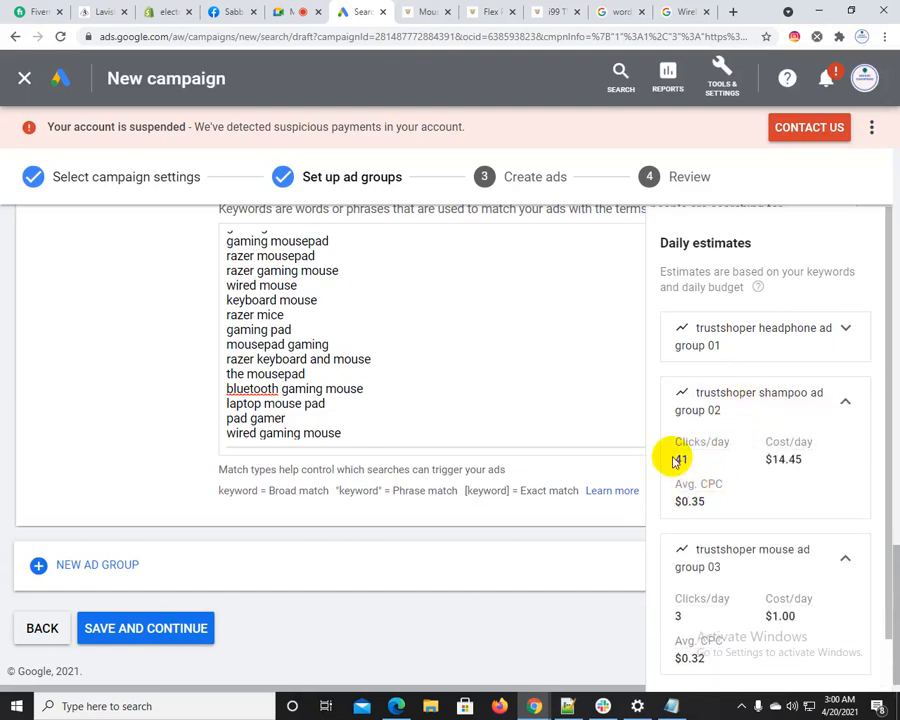
{"action": "left_click", "coordinate": [838, 557]}
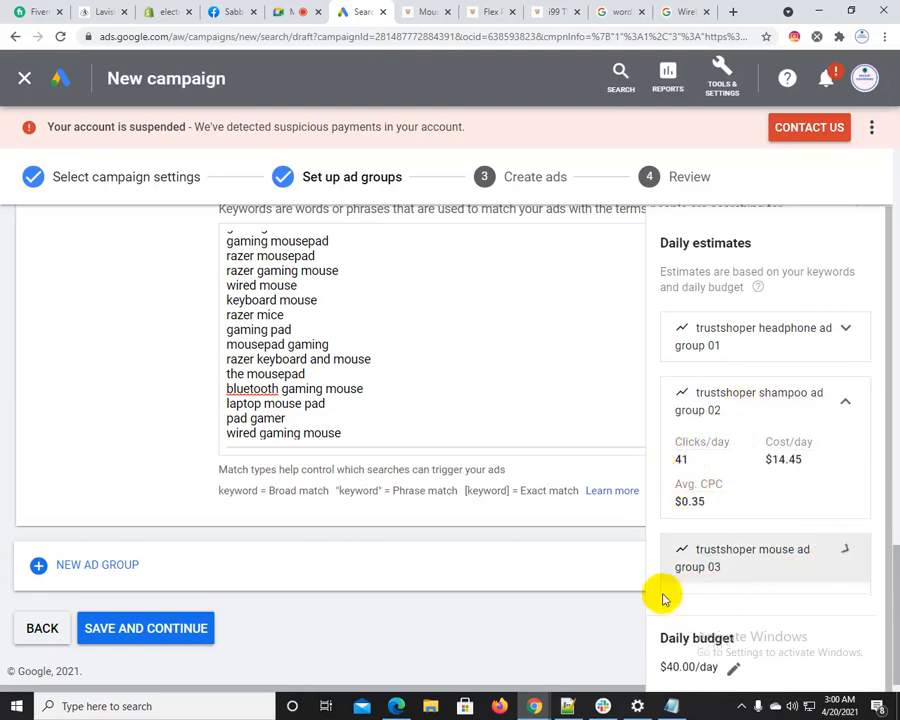
{"action": "left_click", "coordinate": [697, 559]}
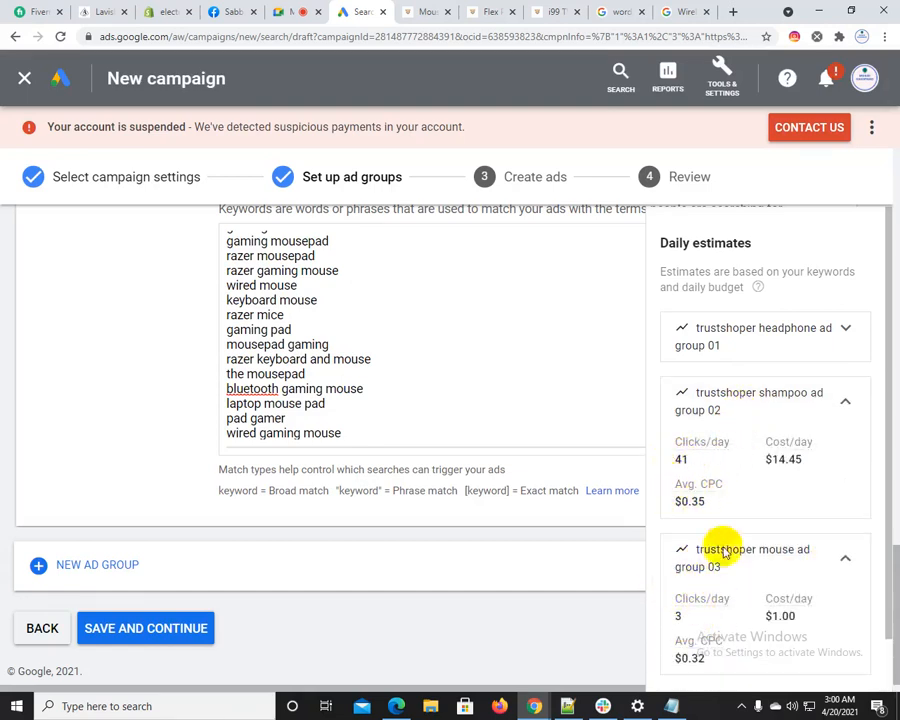
{"action": "left_click", "coordinate": [738, 350]}
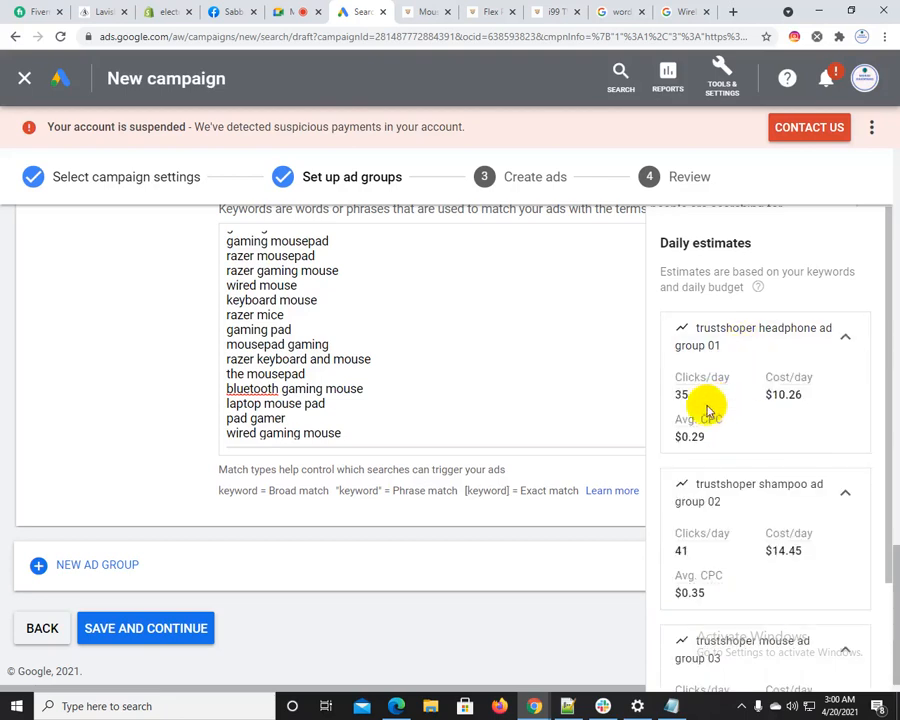
{"action": "left_click", "coordinate": [838, 352]}
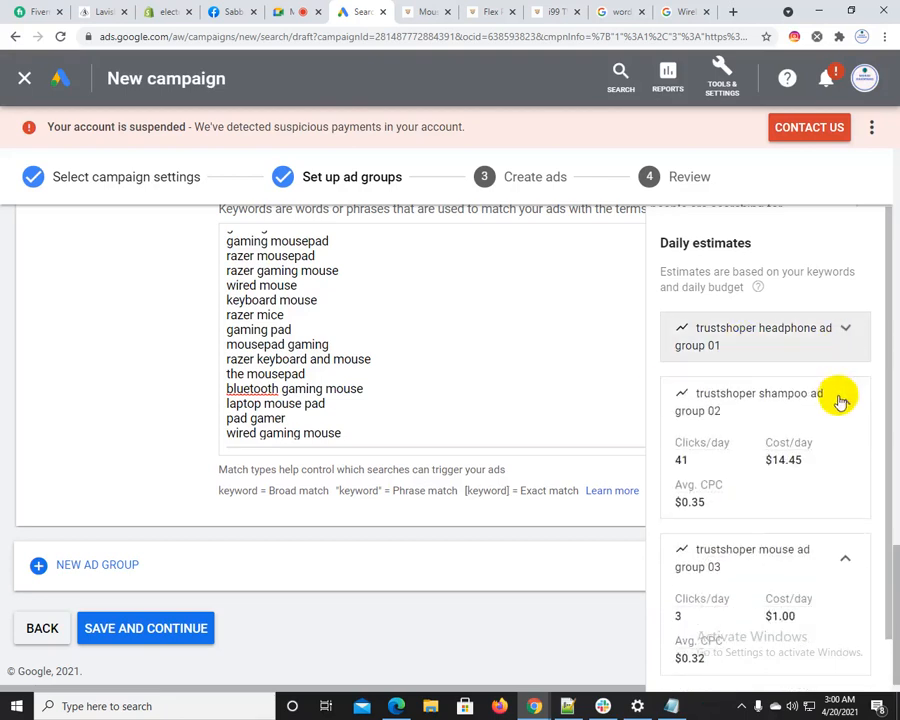
{"action": "left_click", "coordinate": [837, 398]}
Save the three ad groups and continue to the ad creation stage
{"action": "left_click", "coordinate": [348, 419]}
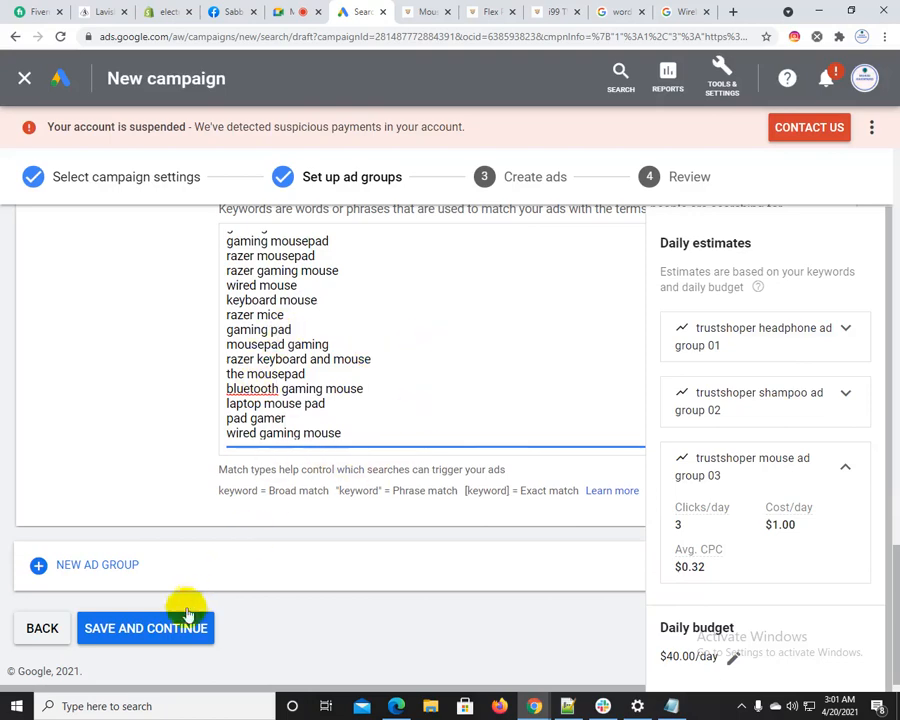
{"action": "left_click", "coordinate": [148, 626]}
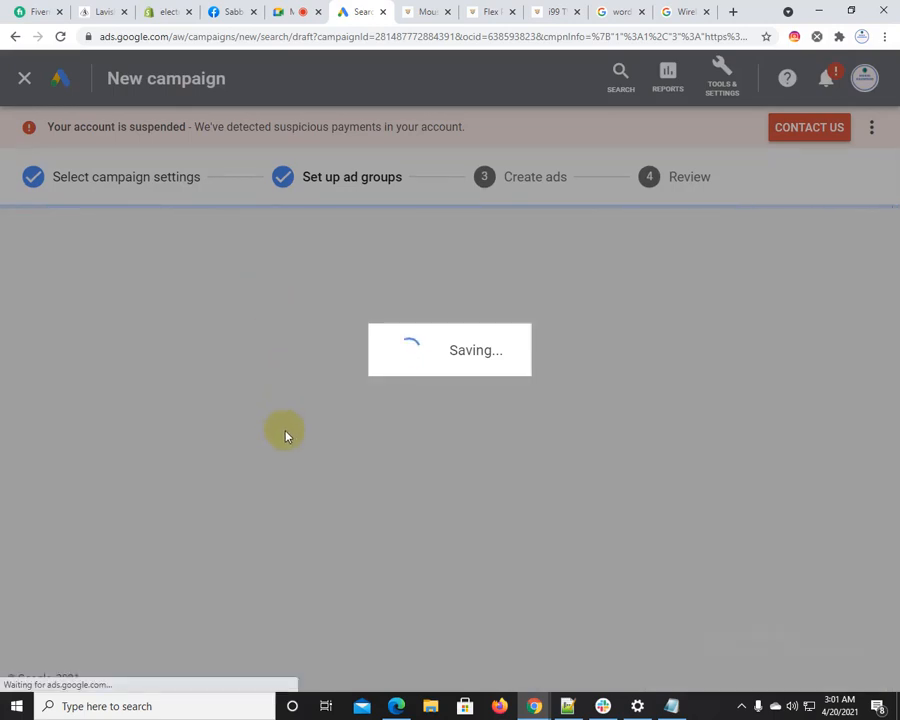
Switch to Notepad++ and start a new note "ads" two lines below the "500*5 = 2500" line
{"action": "key", "text": "alt+Tab"}
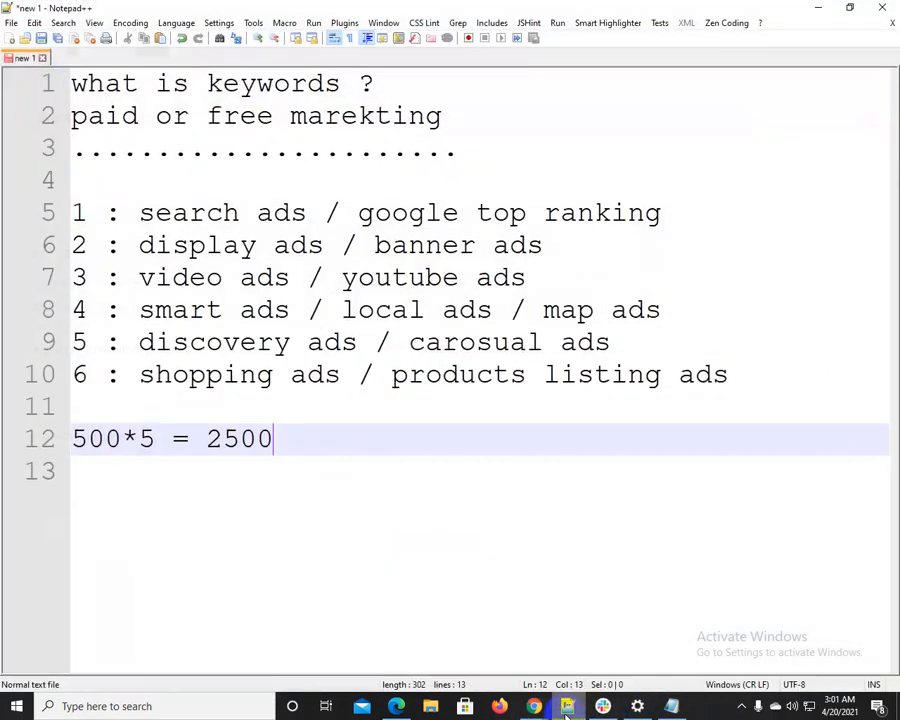
{"action": "key", "text": "Return"}
{"action": "key", "text": "Return"}
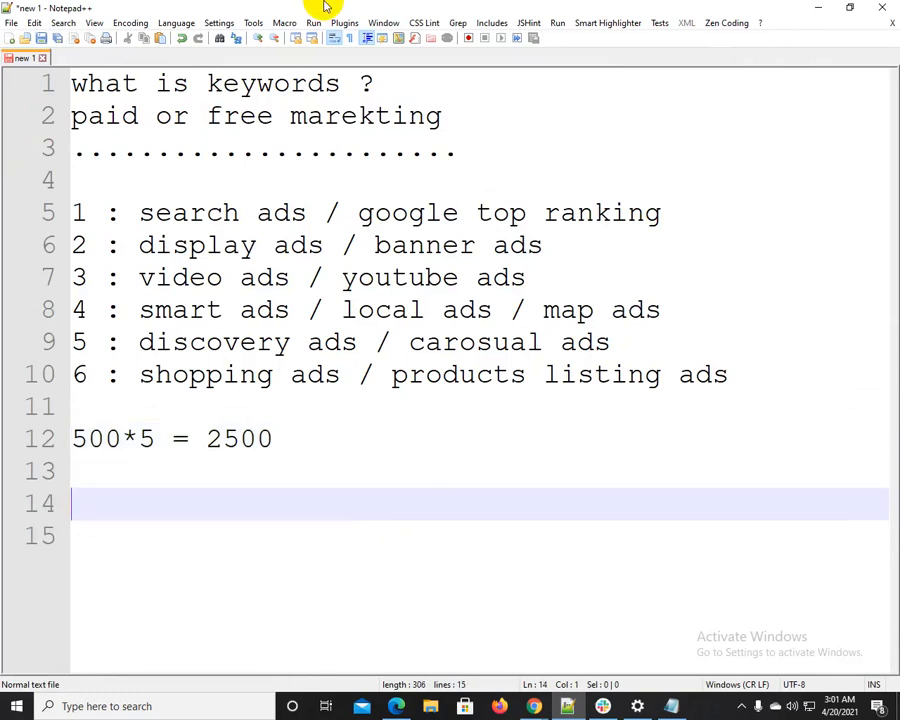
{"action": "type", "text": "ads"}
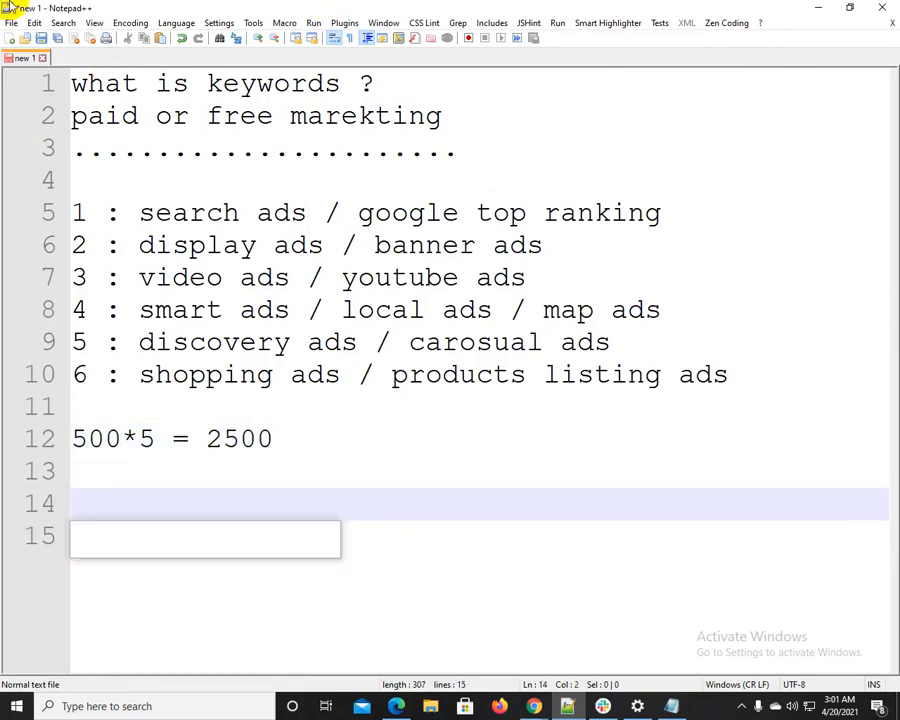
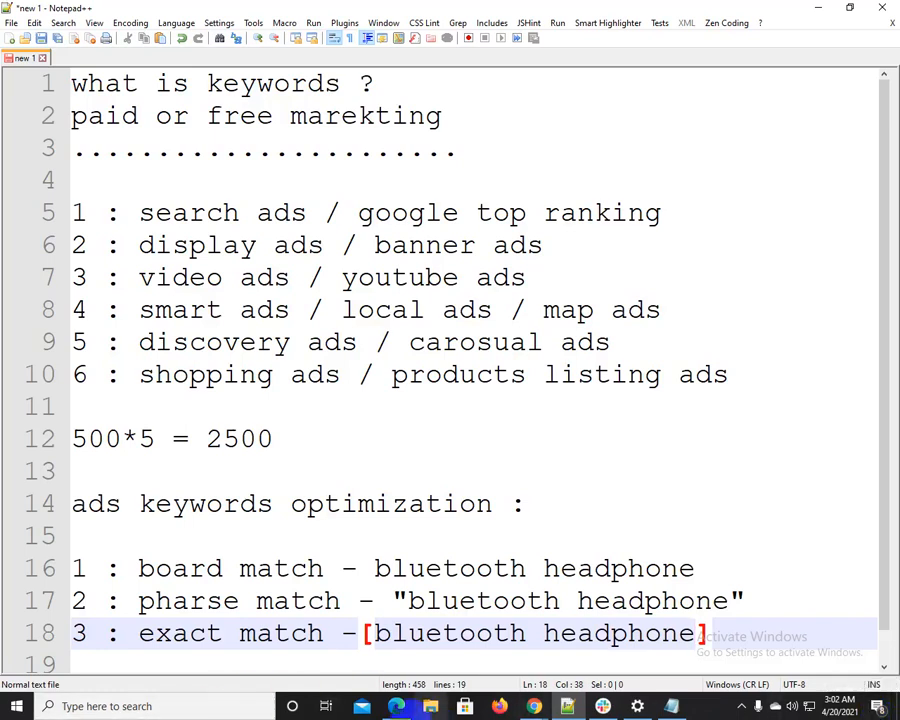
Examine the board match example in the keyword notes, reading "bluetooth headphone" as a whole and word by word
{"action": "left_click_drag", "start_coordinate": [224, 568], "coordinate": [632, 572]}
{"action": "left_click", "coordinate": [378, 567]}
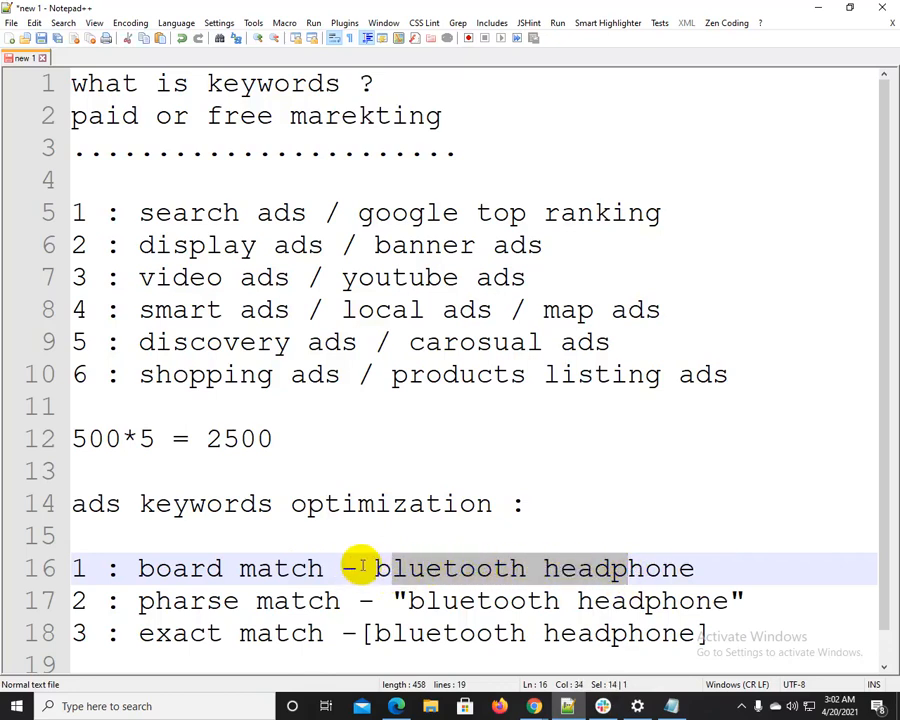
{"action": "left_click_drag", "start_coordinate": [358, 569], "coordinate": [705, 569]}
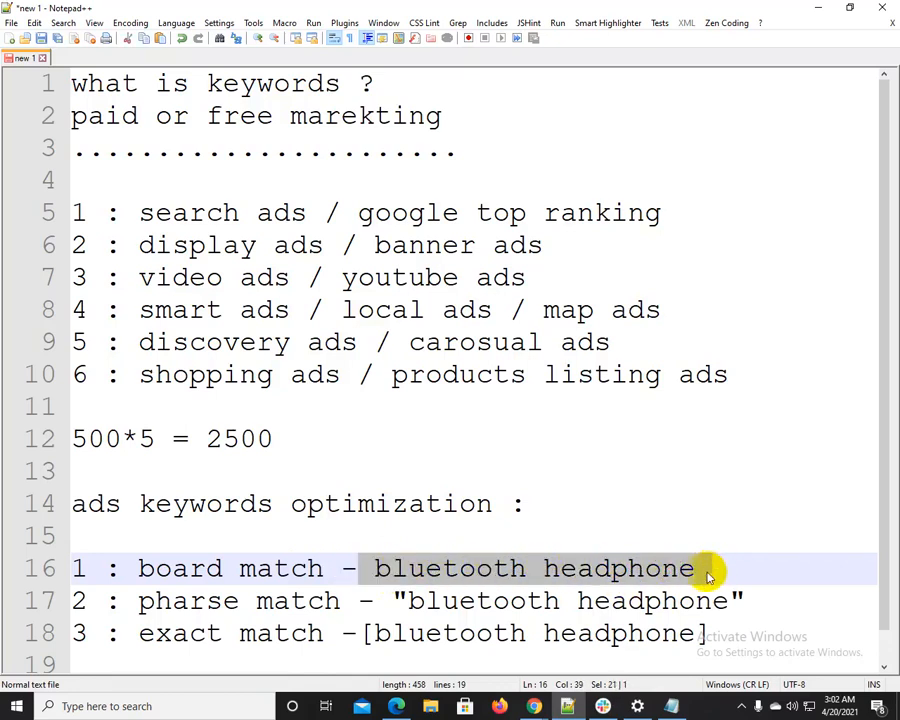
{"action": "double_click", "coordinate": [437, 566]}
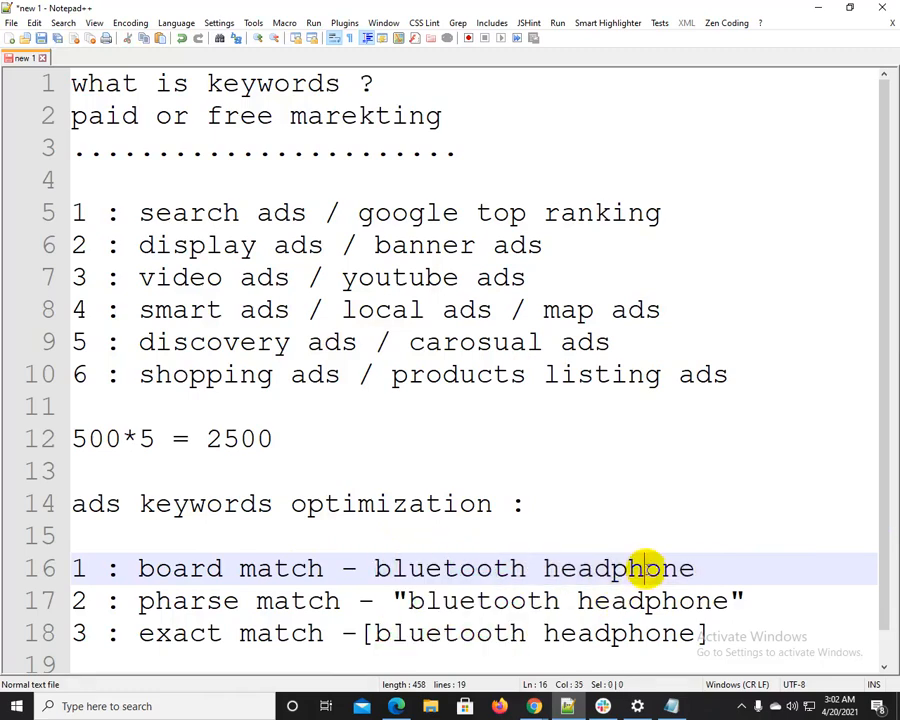
{"action": "double_click", "coordinate": [638, 572]}
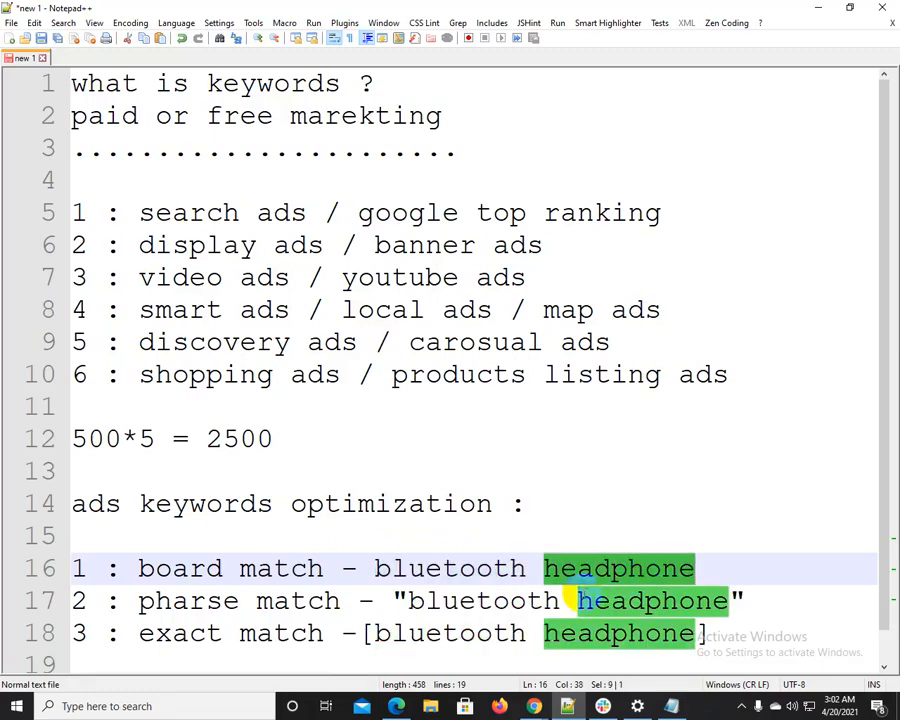
{"action": "left_click_drag", "start_coordinate": [358, 568], "coordinate": [732, 570]}
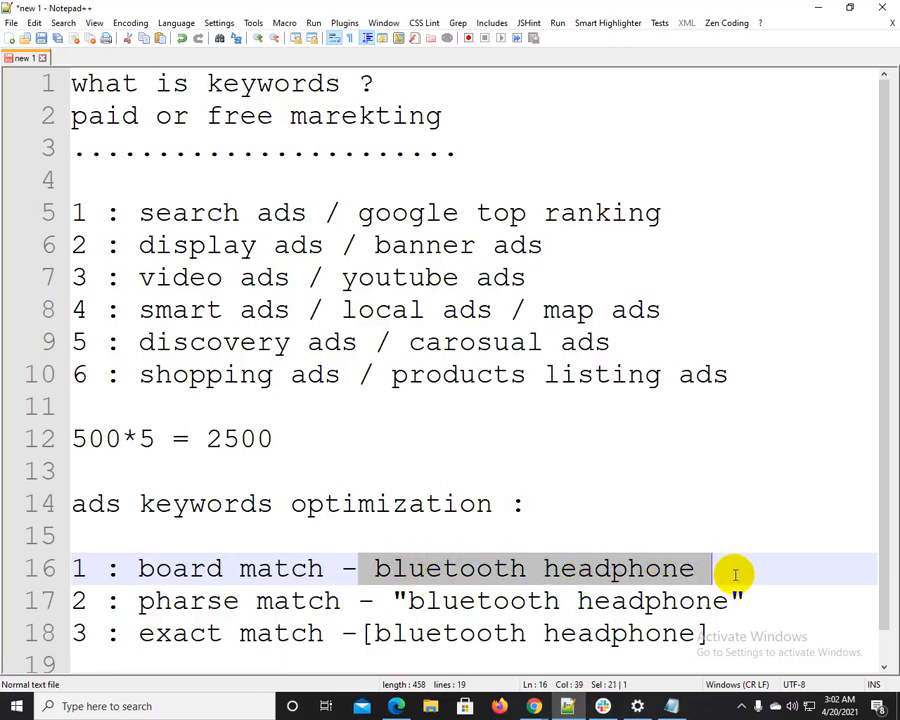
{"action": "double_click", "coordinate": [415, 568]}
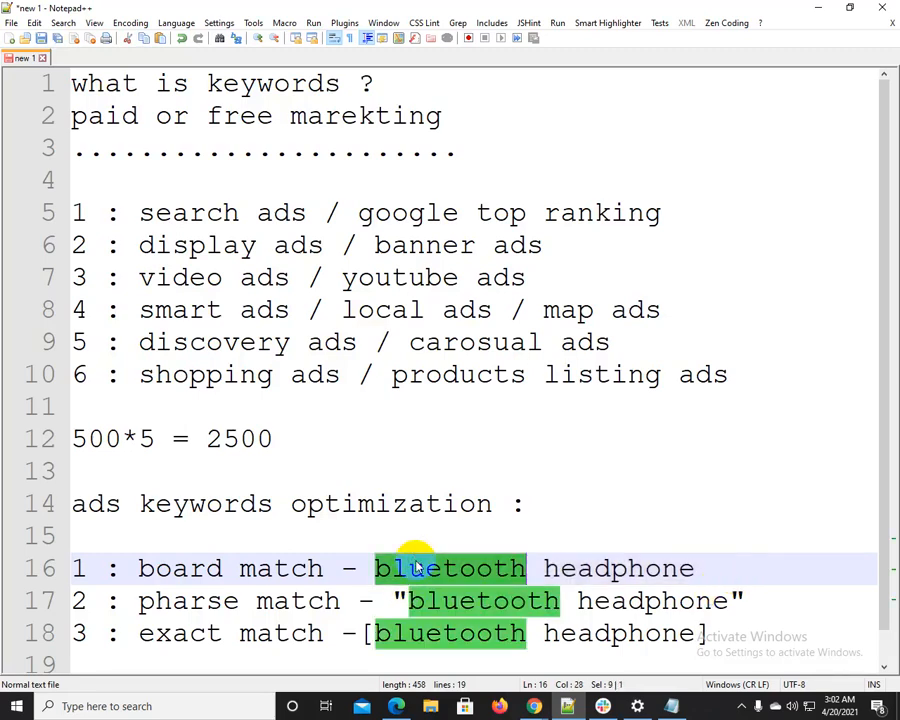
{"action": "double_click", "coordinate": [620, 568]}
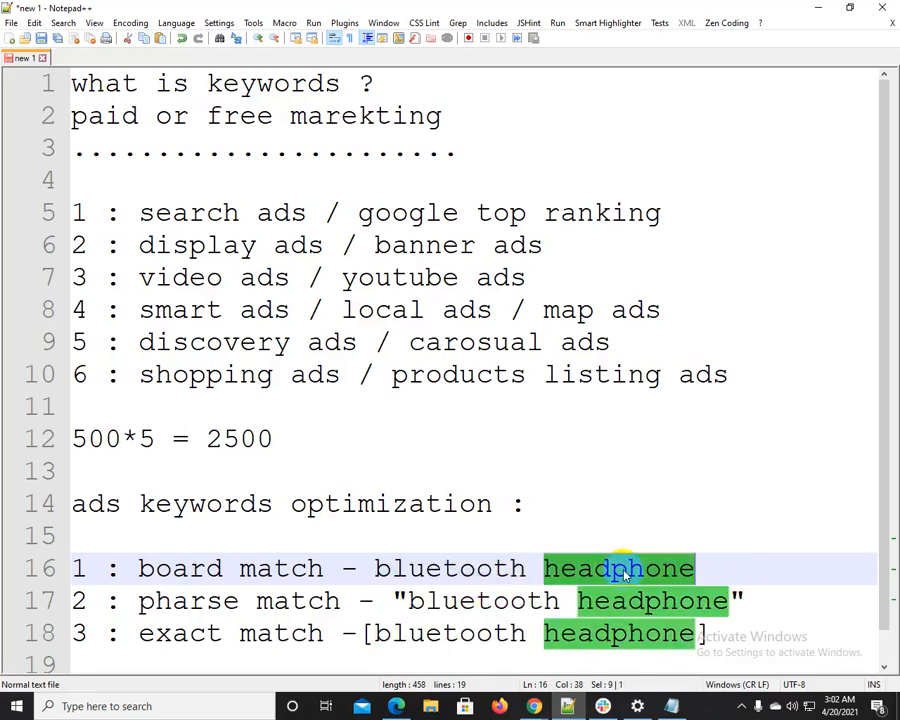
Examine how the pharse match and exact match examples enclose bluetooth headphone in quotation marks and square brackets
{"action": "left_click_drag", "start_coordinate": [124, 600], "coordinate": [156, 600]}
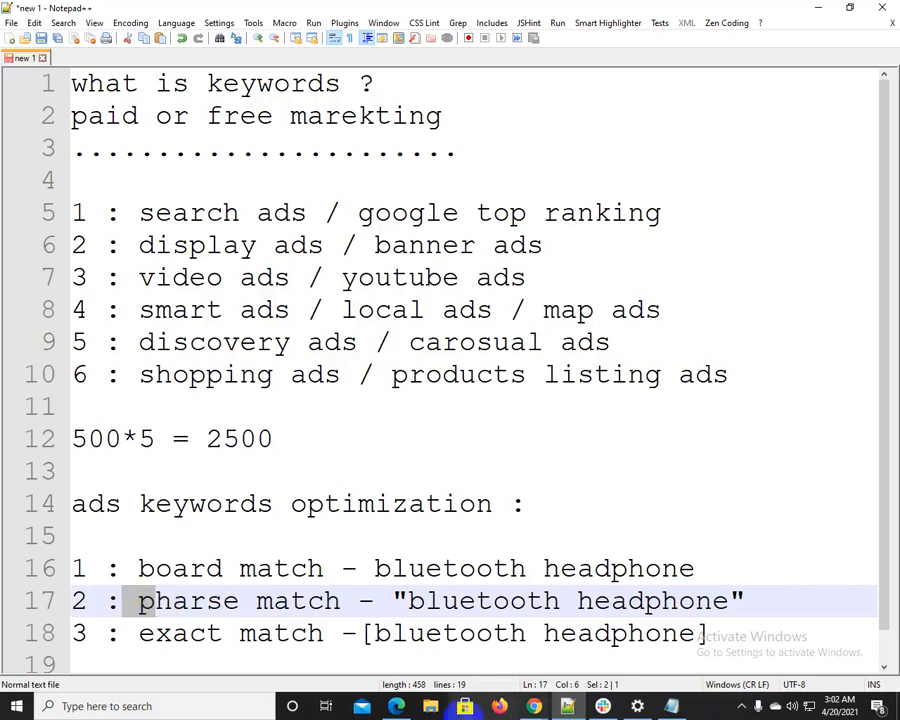
{"action": "left_click_drag", "start_coordinate": [394, 598], "coordinate": [717, 583]}
{"action": "left_click", "coordinate": [615, 590]}
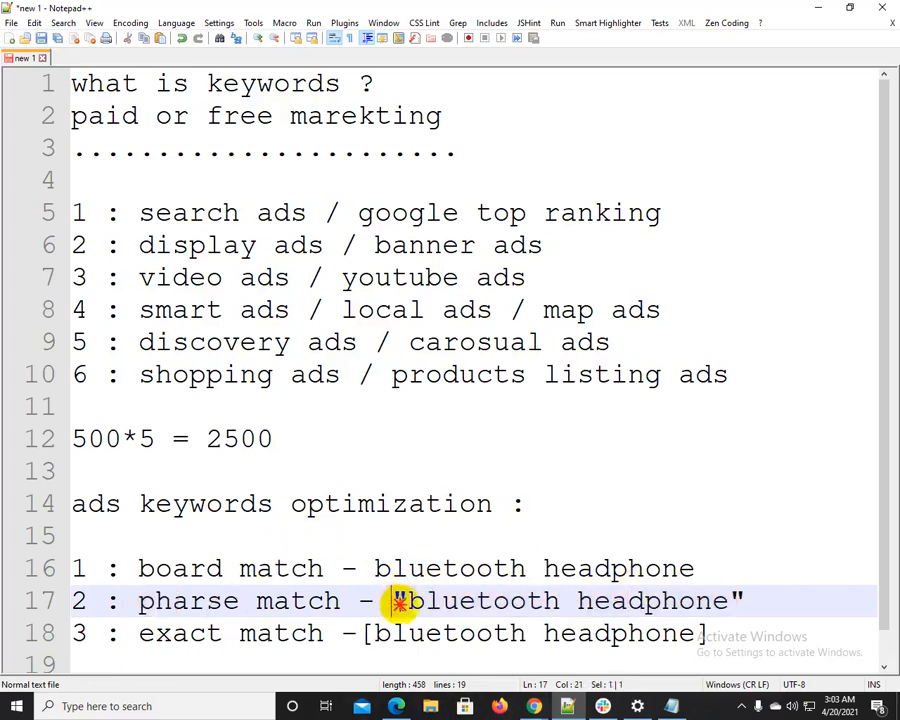
{"action": "left_click_drag", "start_coordinate": [399, 601], "coordinate": [711, 601]}
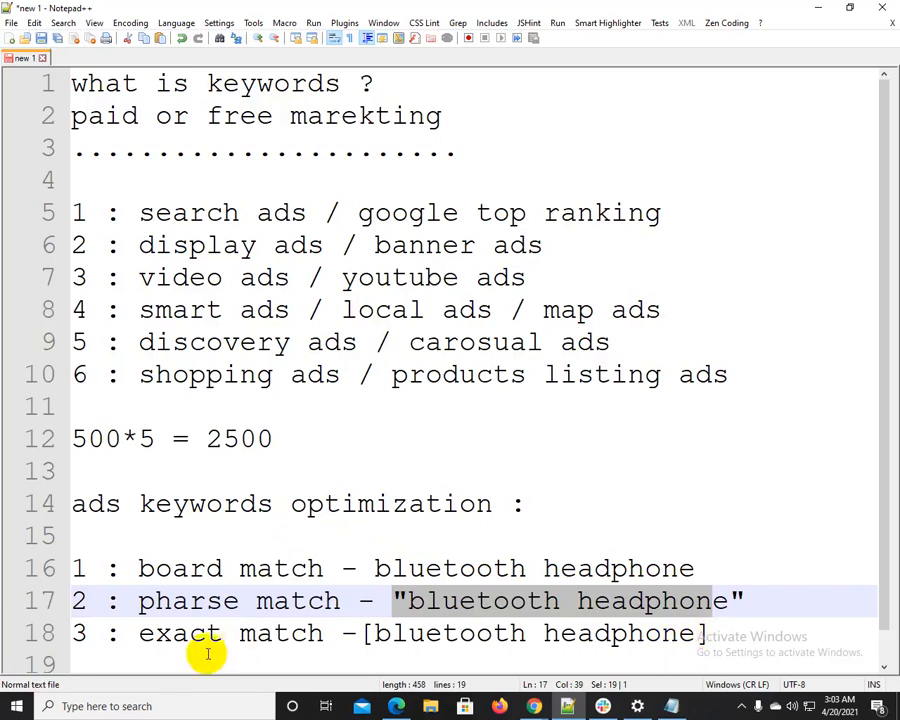
{"action": "left_click_drag", "start_coordinate": [141, 635], "coordinate": [717, 635]}
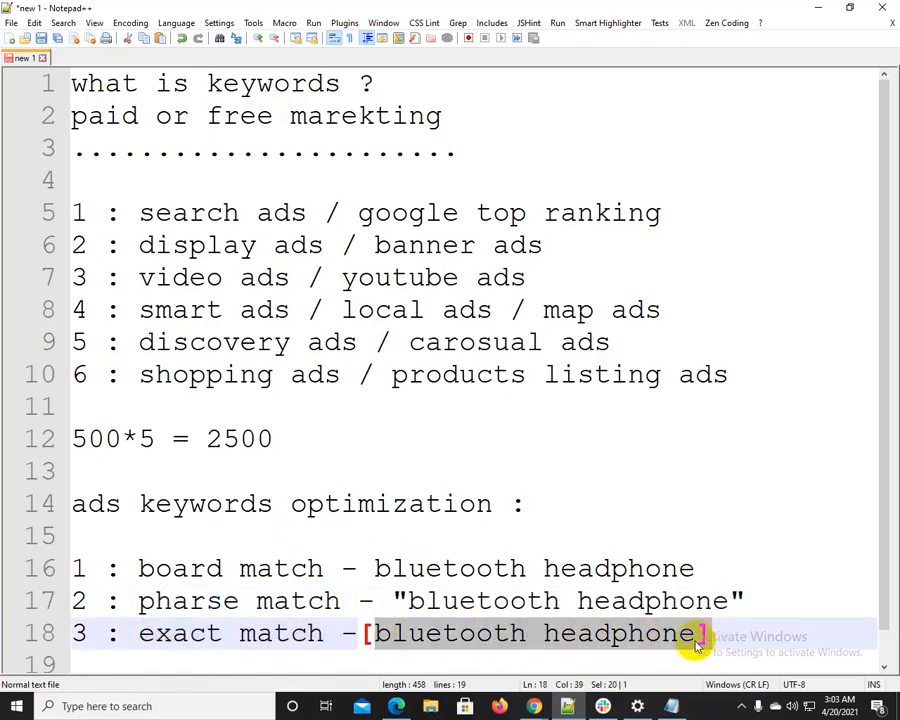
Compare the board, pharse and exact match lines with each other, ending on the board match example
{"action": "left_click_drag", "start_coordinate": [121, 568], "coordinate": [707, 569]}
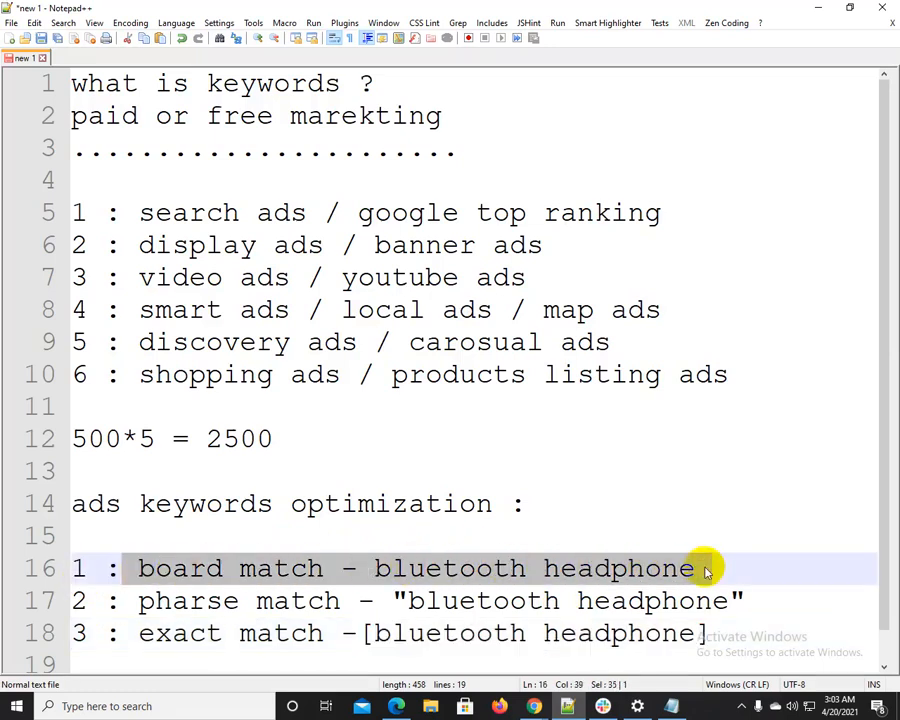
{"action": "left_click", "coordinate": [510, 568]}
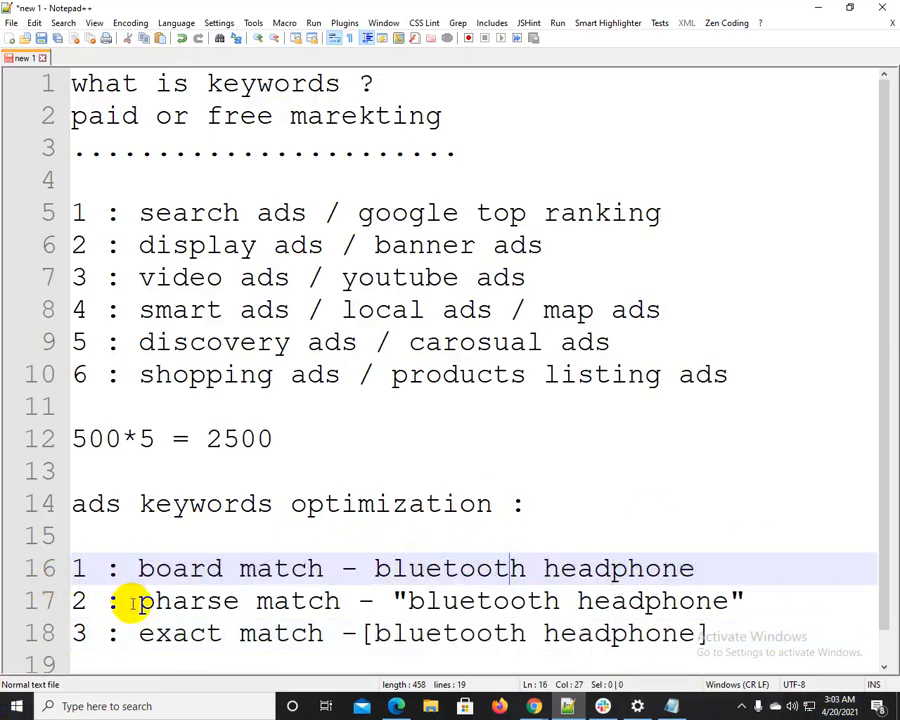
{"action": "left_click_drag", "start_coordinate": [124, 600], "coordinate": [732, 596]}
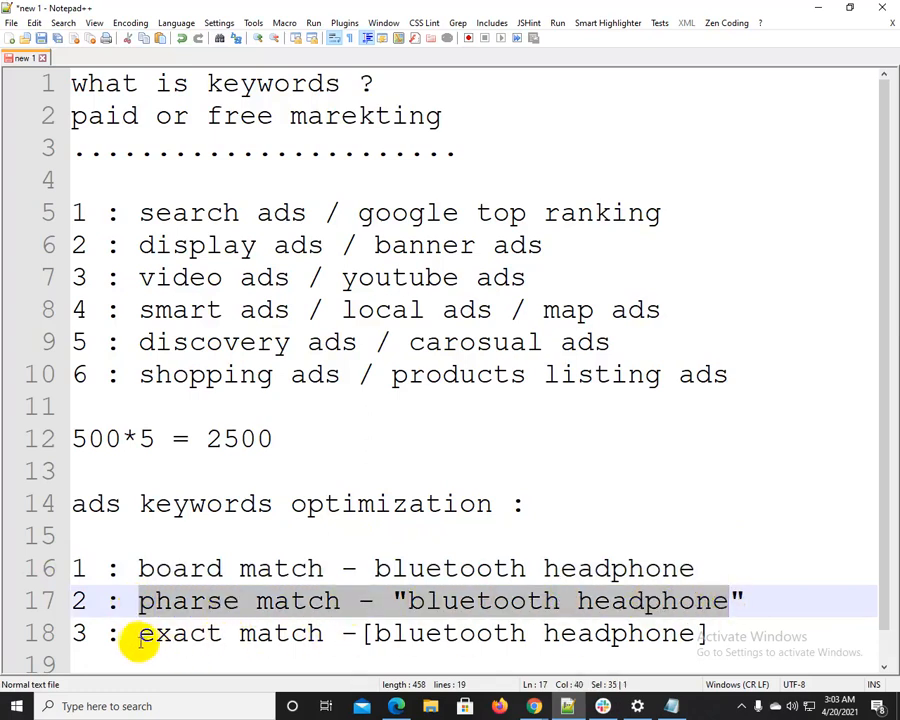
{"action": "left_click_drag", "start_coordinate": [137, 636], "coordinate": [750, 635]}
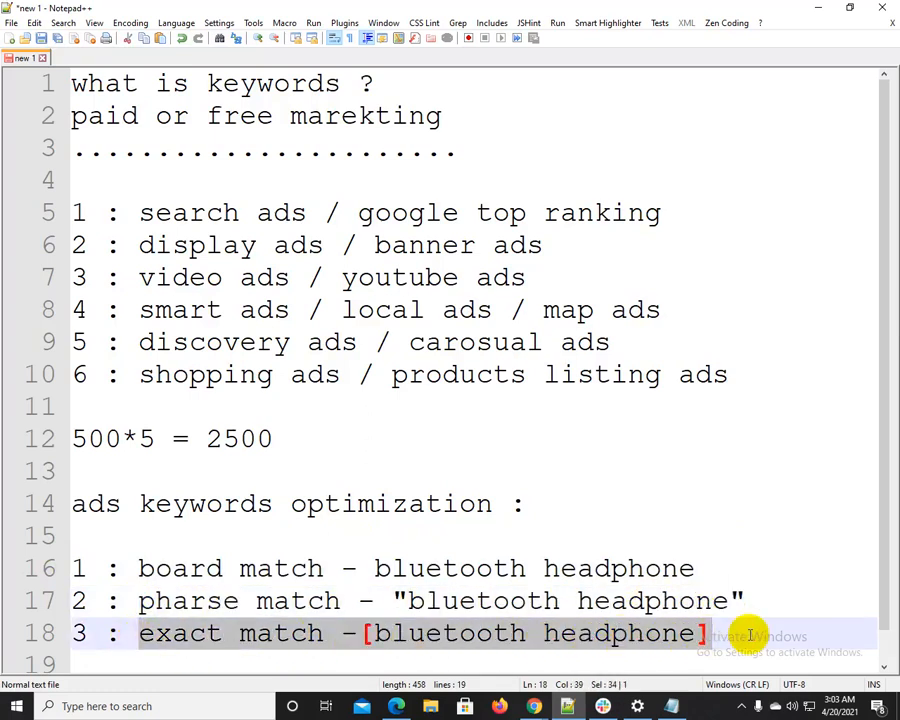
{"action": "left_click_drag", "start_coordinate": [137, 601], "coordinate": [593, 598]}
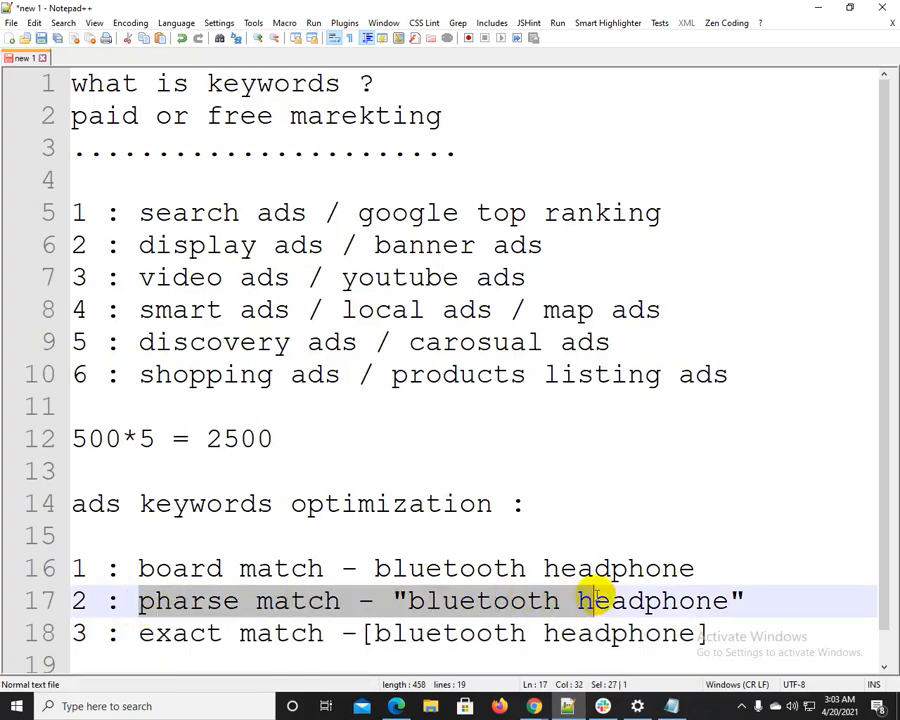
{"action": "left_click_drag", "start_coordinate": [593, 598], "coordinate": [767, 580]}
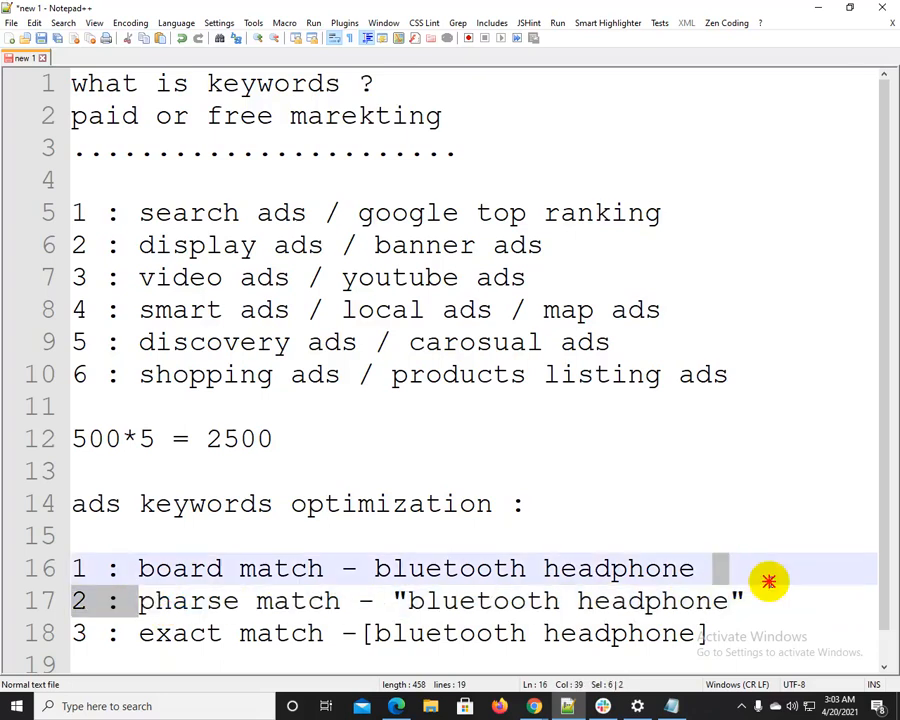
{"action": "left_click_drag", "start_coordinate": [140, 632], "coordinate": [710, 648]}
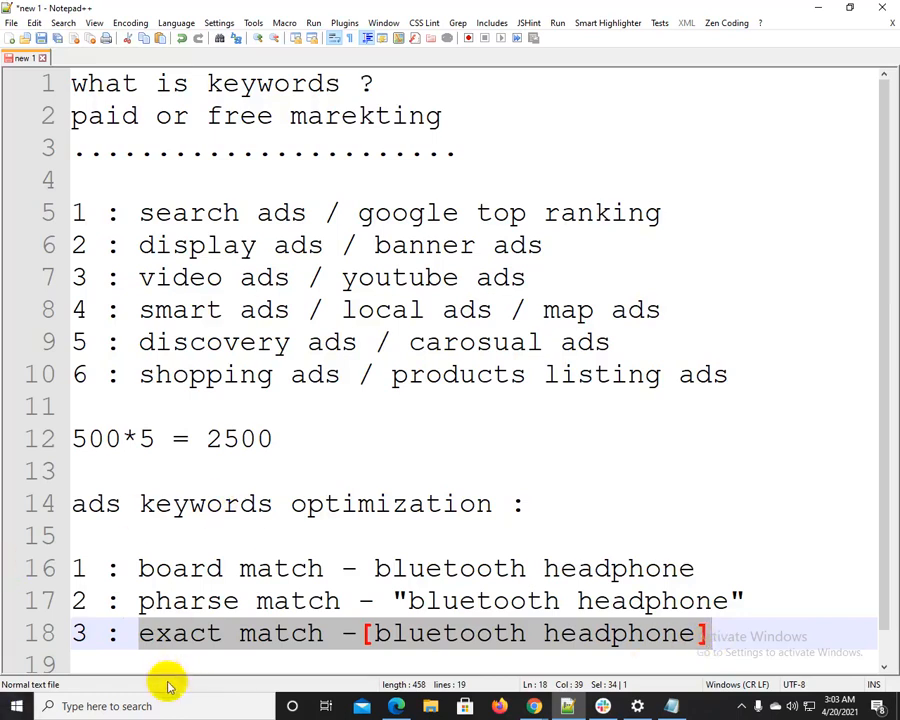
{"action": "left_click_drag", "start_coordinate": [120, 556], "coordinate": [707, 568]}
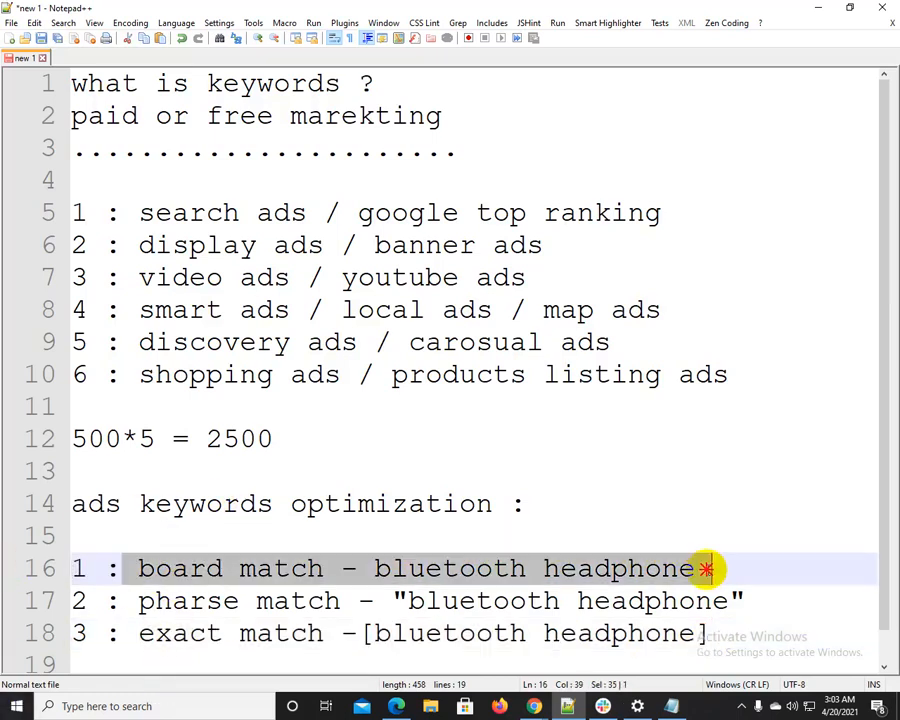
{"action": "double_click", "coordinate": [411, 572]}
{"action": "double_click", "coordinate": [632, 568]}
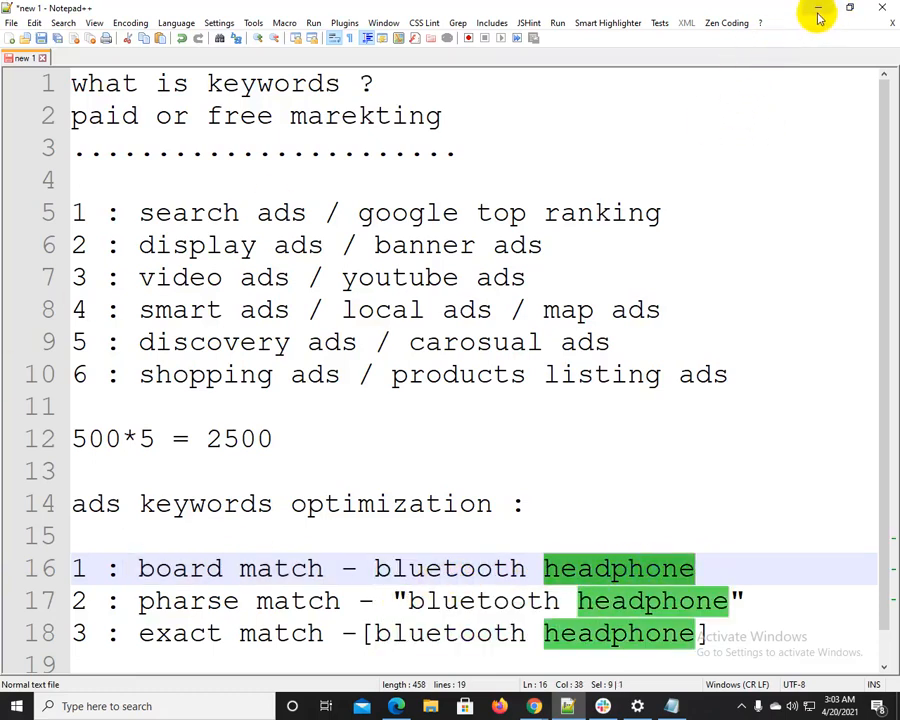
{"action": "left_click_drag", "start_coordinate": [135, 544], "coordinate": [731, 578]}
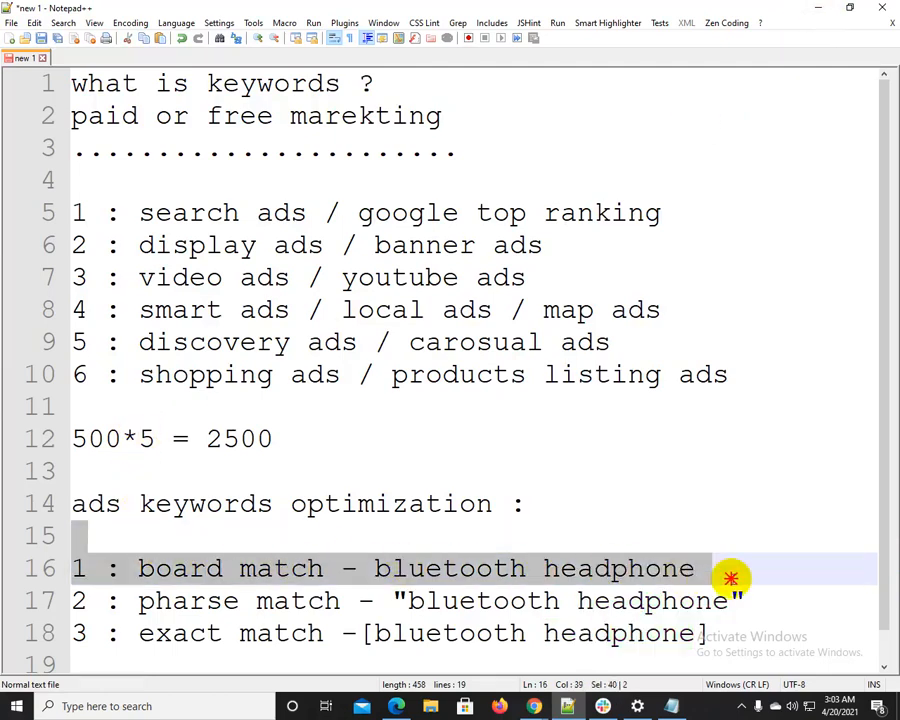
Switch back to the Google Ads campaign draft in Chrome and survey the responsive search ad forms on the ad creation page
{"action": "left_click", "coordinate": [830, 8]}
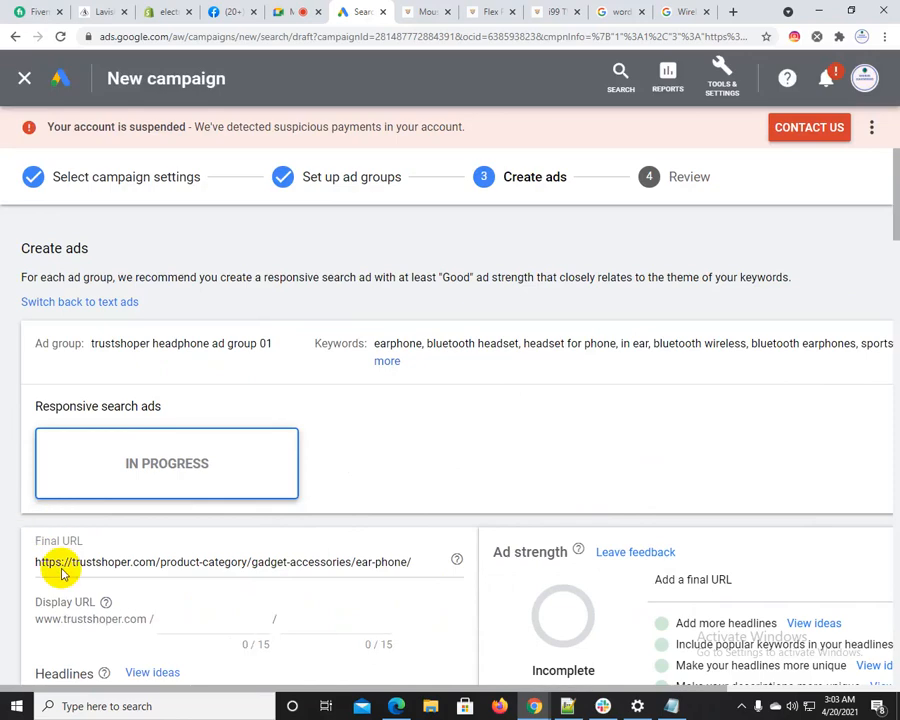
{"action": "scroll", "coordinate": [62, 573], "scroll_direction": "down", "scroll_amount": 10}
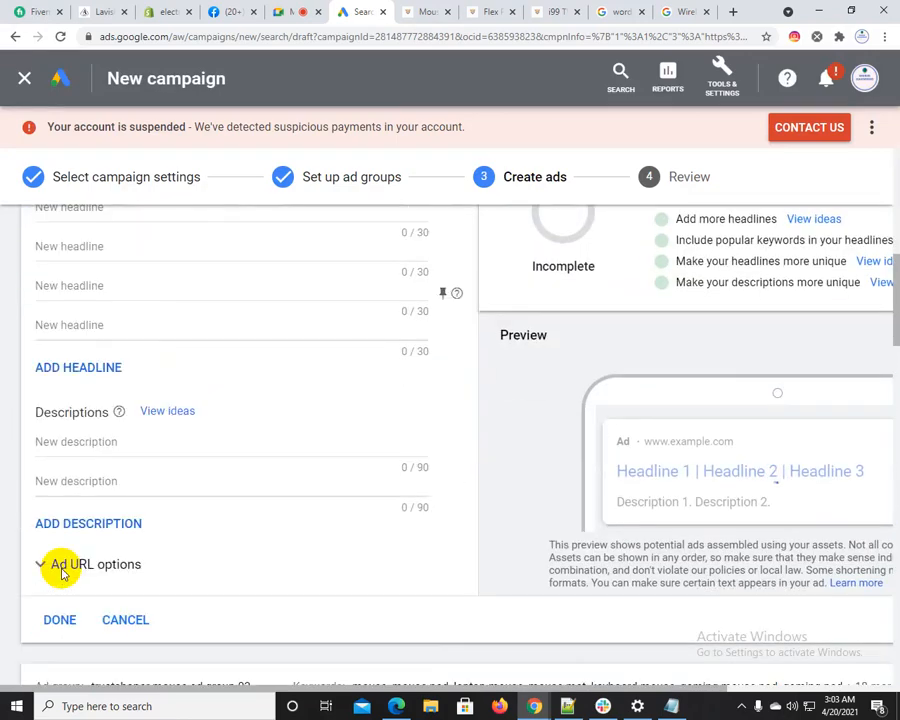
{"action": "scroll", "coordinate": [62, 573], "scroll_direction": "down", "scroll_amount": 4}
{"action": "scroll", "coordinate": [88, 604], "scroll_direction": "down", "scroll_amount": 5}
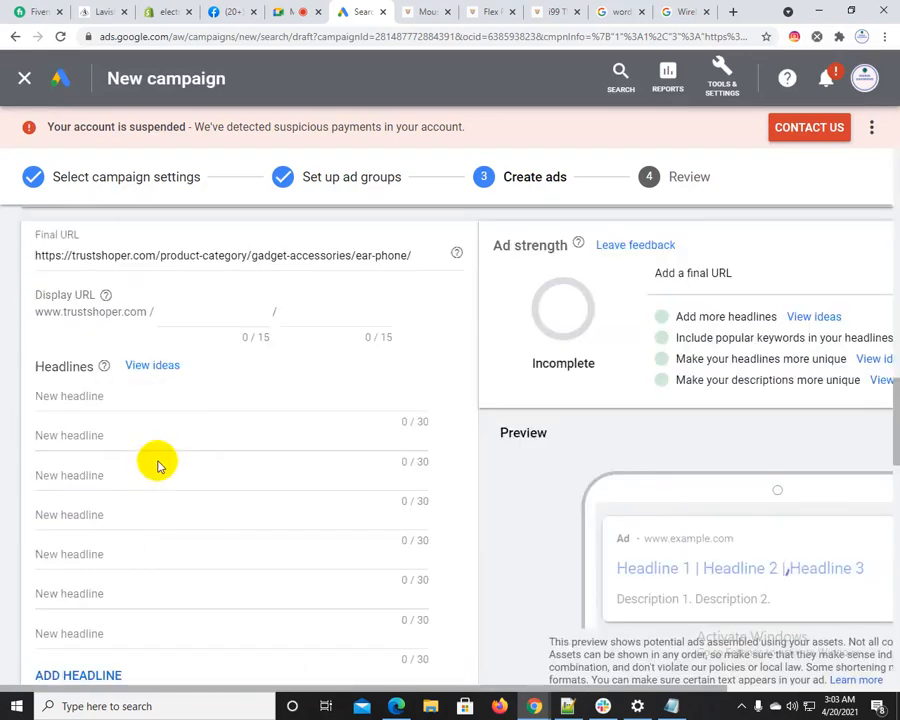
{"action": "scroll", "coordinate": [115, 588], "scroll_direction": "up", "scroll_amount": 1}
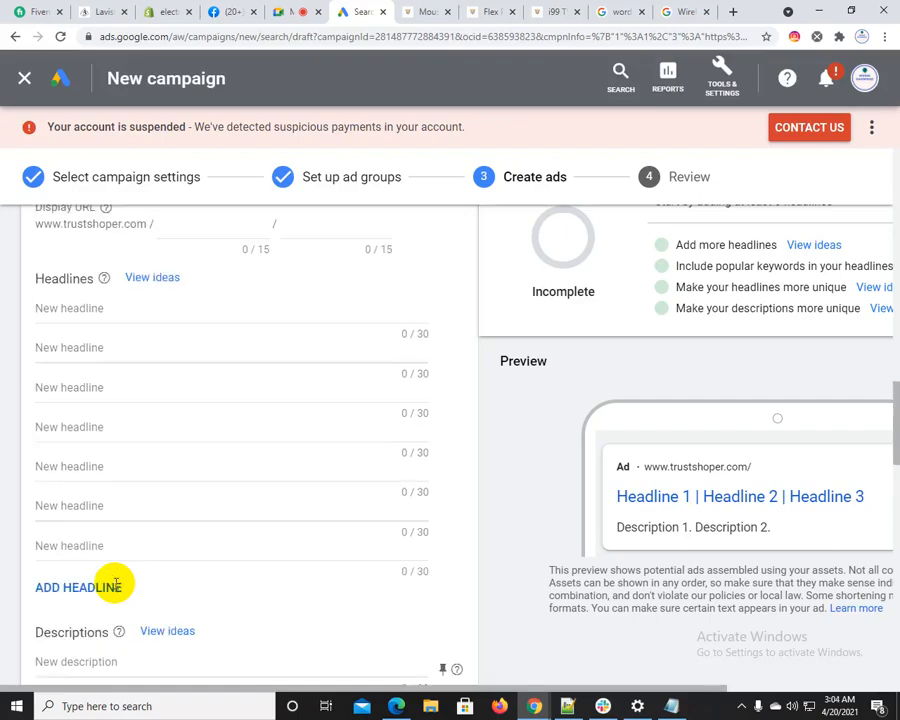
{"action": "scroll", "coordinate": [116, 583], "scroll_direction": "up", "scroll_amount": 5}
{"action": "scroll", "coordinate": [680, 660], "scroll_direction": "up", "scroll_amount": 3}
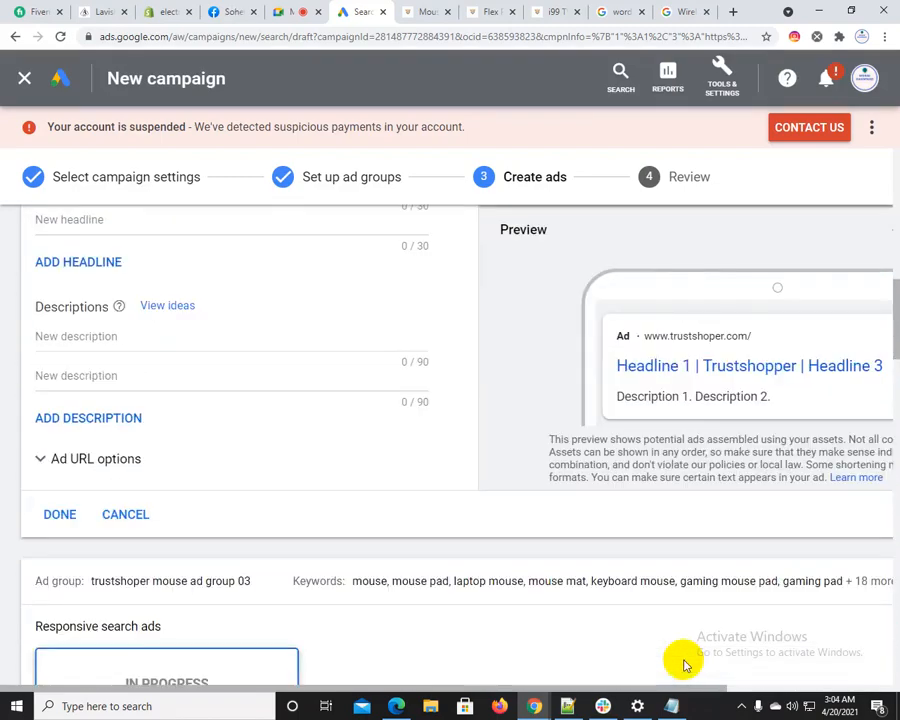
{"action": "scroll", "coordinate": [184, 590], "scroll_direction": "up", "scroll_amount": 4}
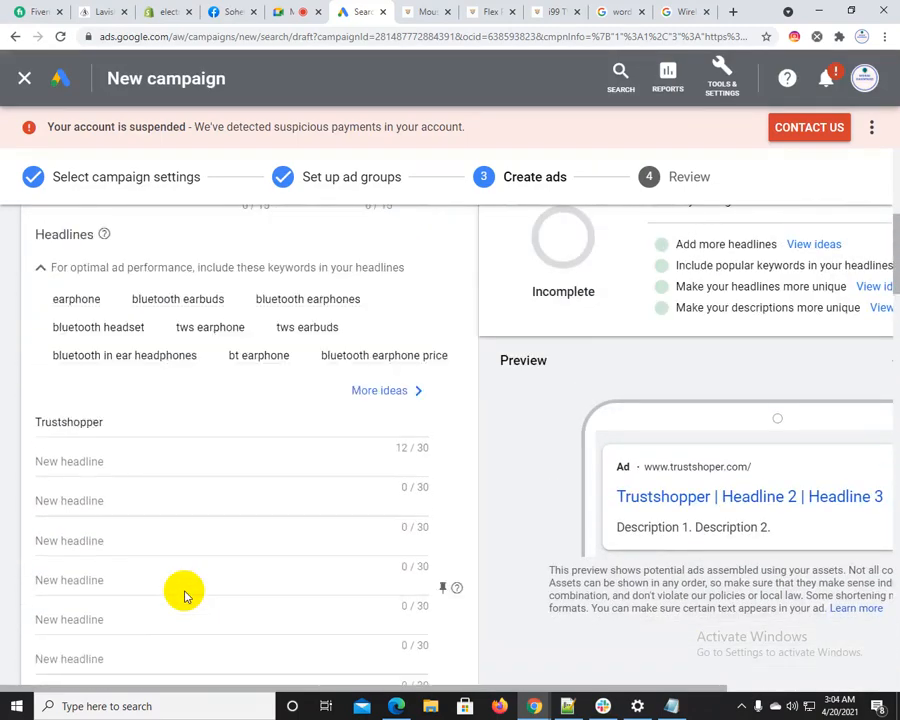
{"action": "scroll", "coordinate": [184, 594], "scroll_direction": "up", "scroll_amount": 5}
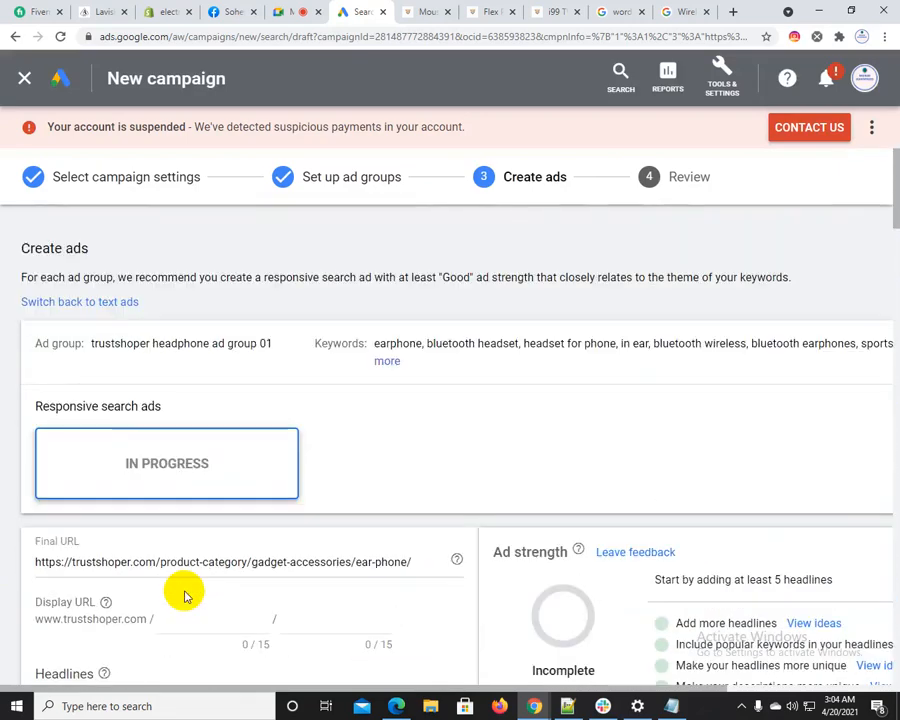
{"action": "scroll", "coordinate": [555, 530], "scroll_direction": "down", "scroll_amount": 1}
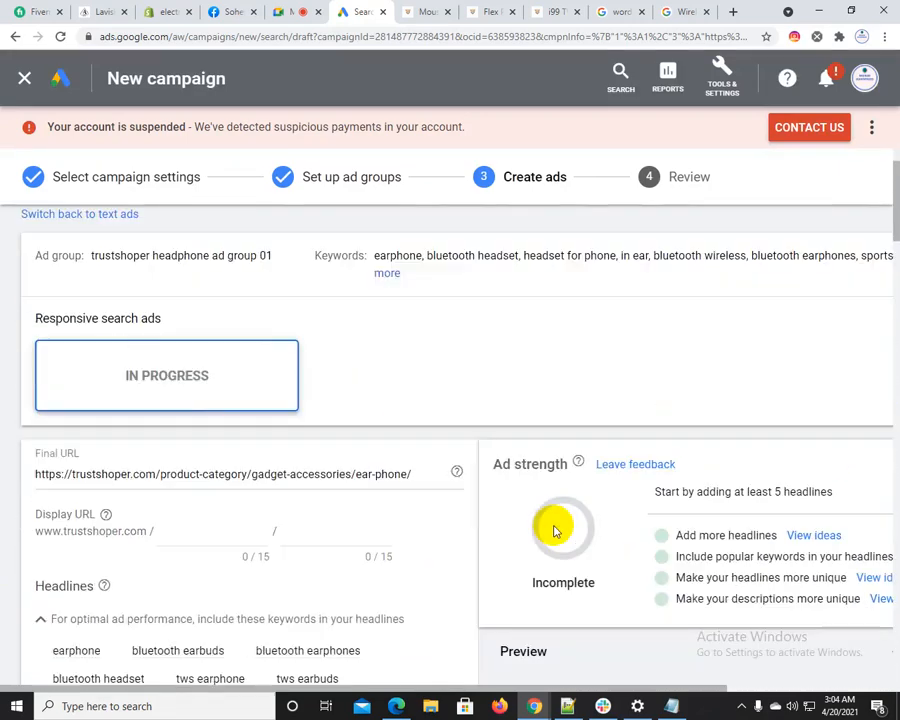
{"action": "scroll", "coordinate": [553, 527], "scroll_direction": "up", "scroll_amount": 1}
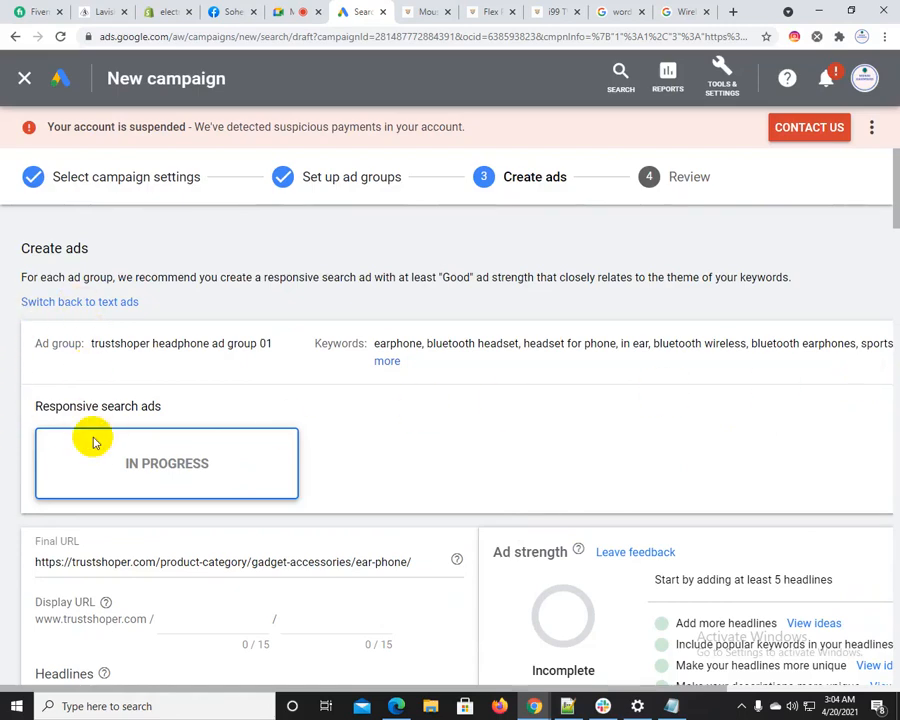
Review the headphone ad's suggested headline keywords and preview, plus the ad forms for the mouse and shampoo ad groups
{"action": "scroll", "coordinate": [130, 455], "scroll_direction": "down", "scroll_amount": 4}
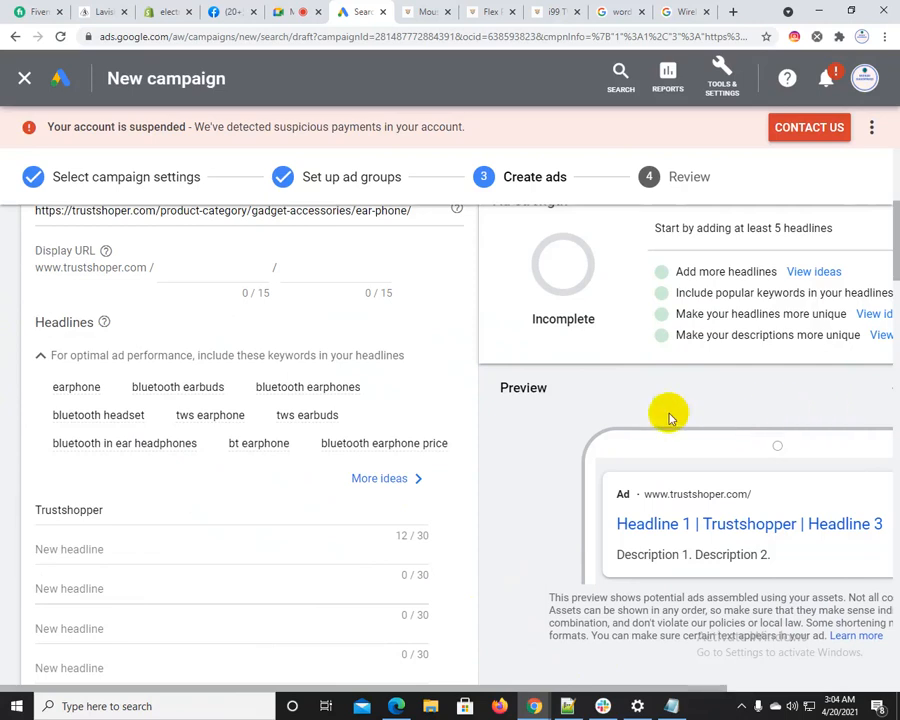
{"action": "scroll", "coordinate": [274, 517], "scroll_direction": "down", "scroll_amount": 2}
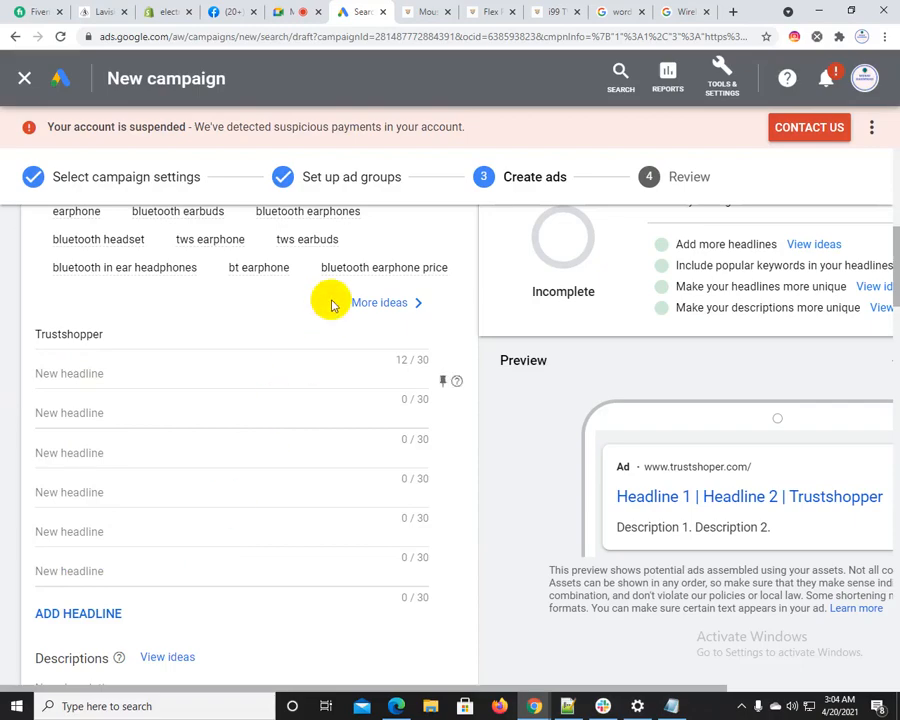
{"action": "scroll", "coordinate": [255, 565], "scroll_direction": "down", "scroll_amount": 2}
{"action": "scroll", "coordinate": [255, 566], "scroll_direction": "down", "scroll_amount": 5}
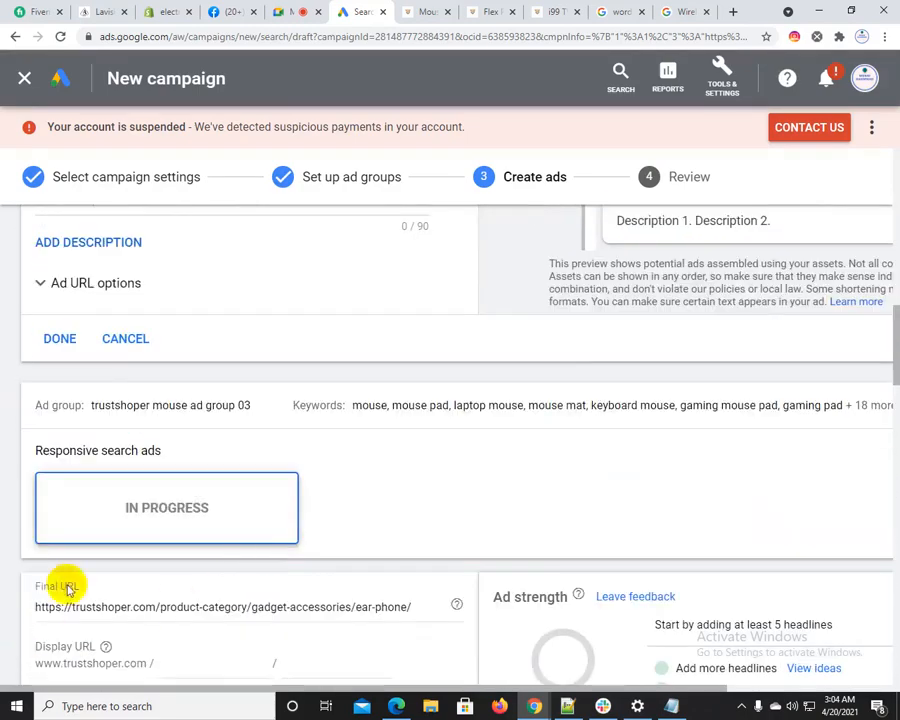
{"action": "scroll", "coordinate": [174, 536], "scroll_direction": "down", "scroll_amount": 4}
{"action": "scroll", "coordinate": [202, 497], "scroll_direction": "down", "scroll_amount": 10}
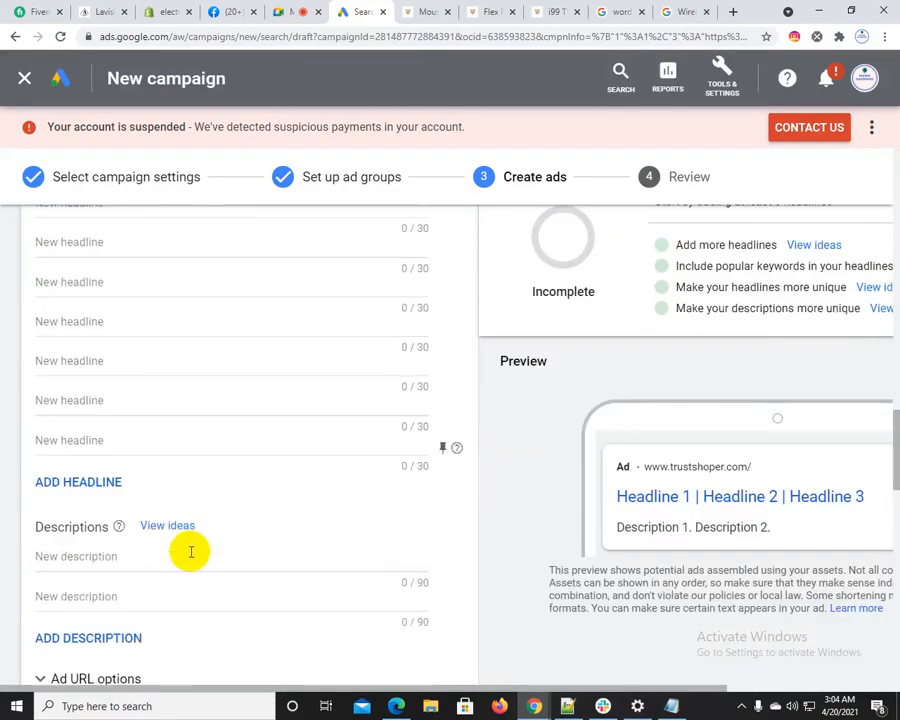
{"action": "scroll", "coordinate": [212, 585], "scroll_direction": "down", "scroll_amount": 6}
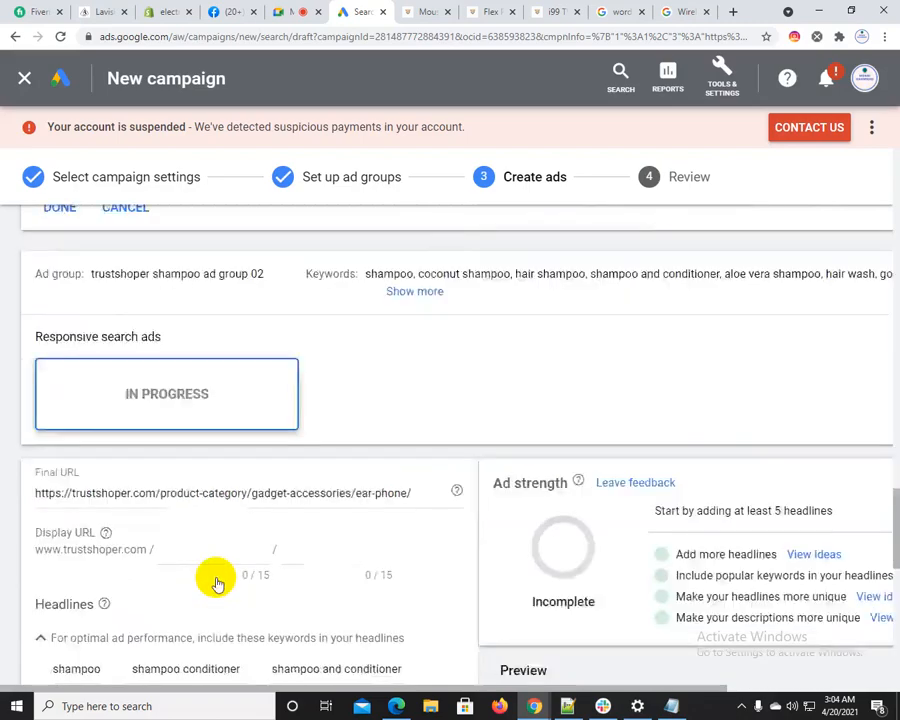
Review the suggested headline keywords and the headline and description fields in the shampoo and mouse responsive ad forms
{"action": "scroll", "coordinate": [187, 598], "scroll_direction": "down", "scroll_amount": 4}
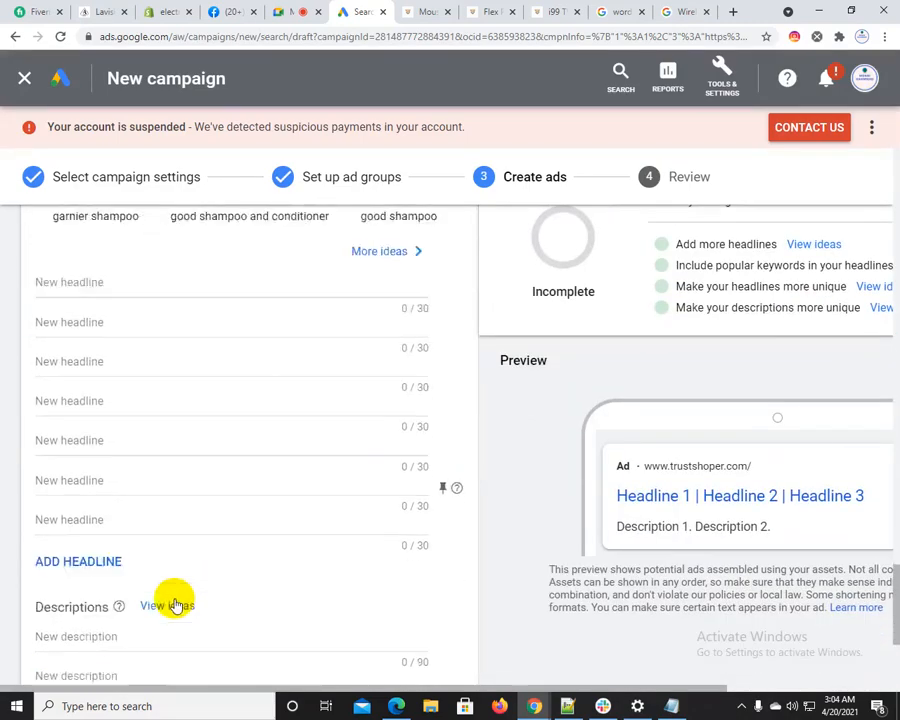
{"action": "scroll", "coordinate": [136, 628], "scroll_direction": "up", "scroll_amount": 15}
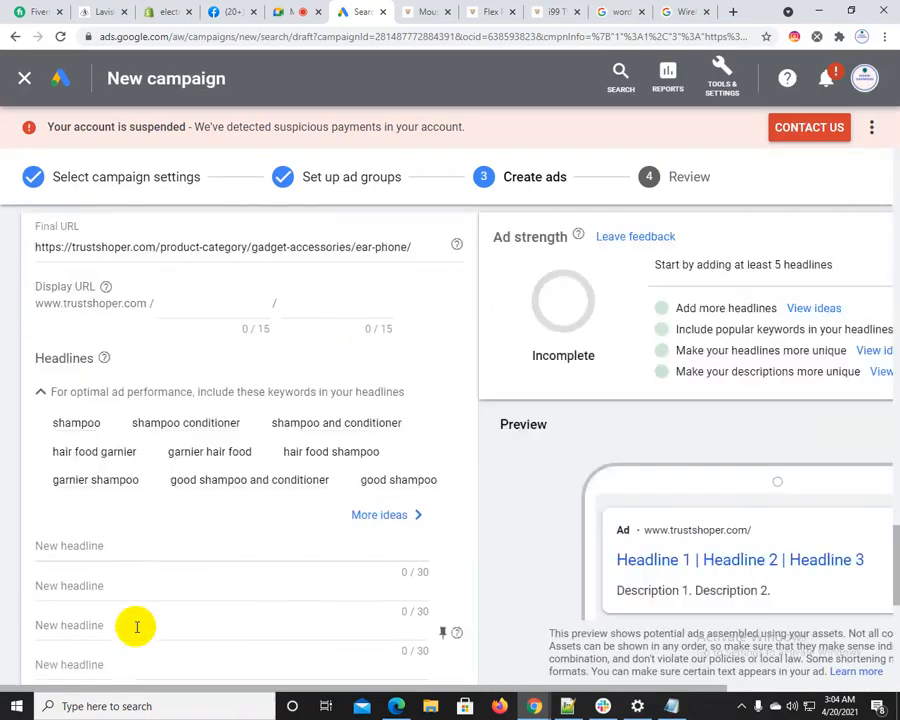
{"action": "scroll", "coordinate": [740, 550], "scroll_direction": "down", "scroll_amount": 2}
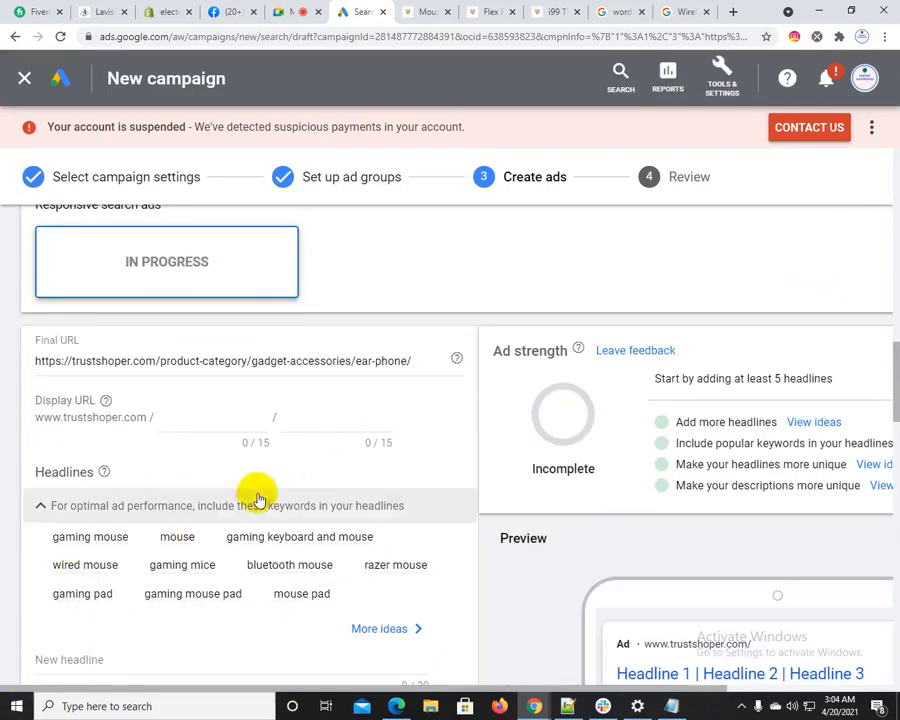
{"action": "scroll", "coordinate": [136, 540], "scroll_direction": "down", "scroll_amount": 4}
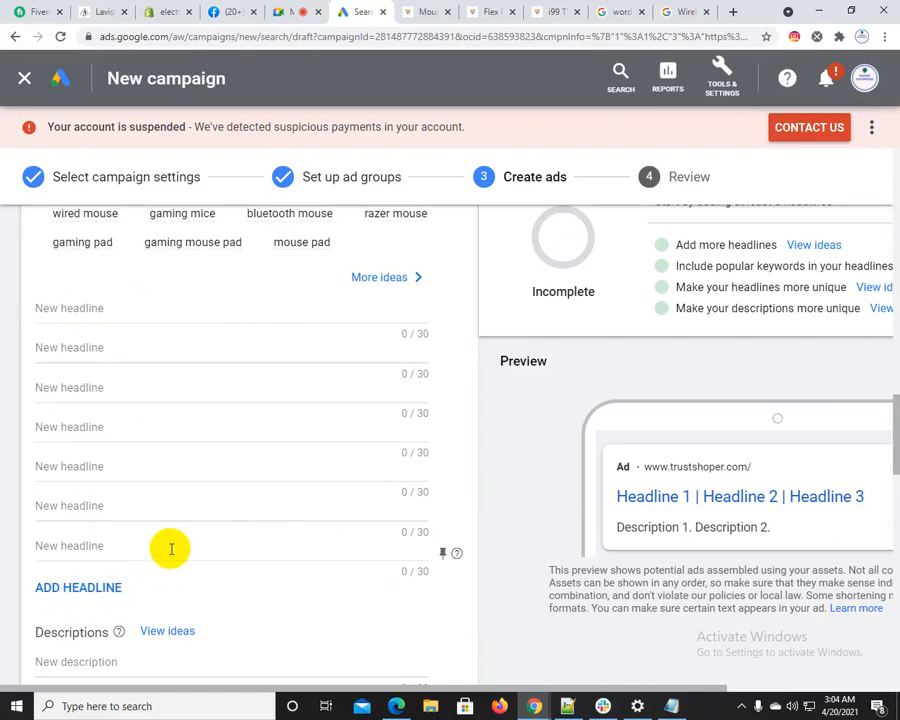
{"action": "scroll", "coordinate": [171, 549], "scroll_direction": "up", "scroll_amount": 8}
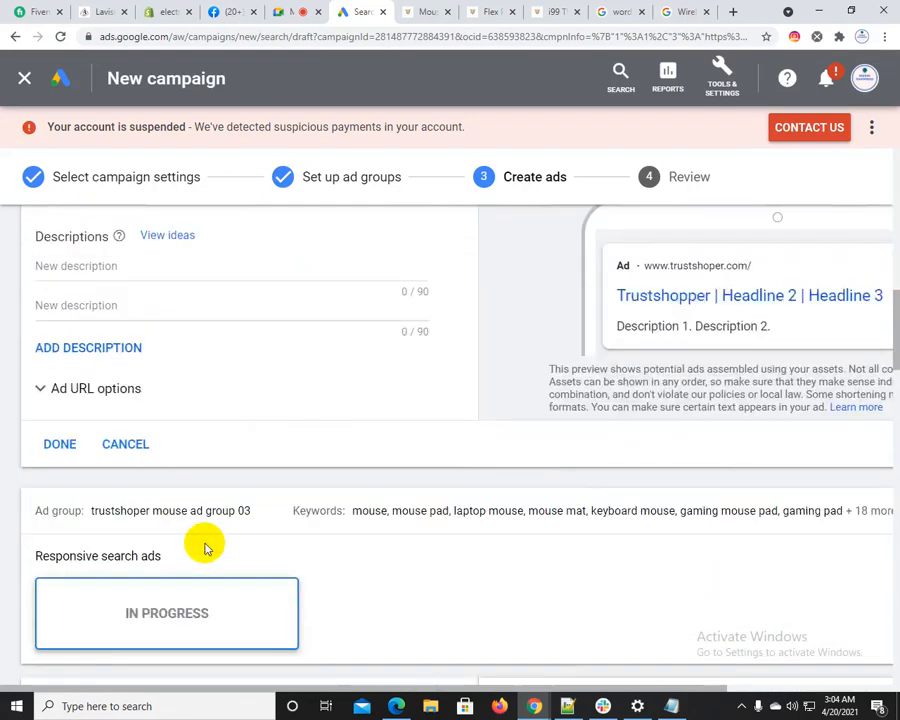
Switch ad creation from responsive search ads back to text ads and go to the headphone ad's headline fields
{"action": "scroll", "coordinate": [205, 549], "scroll_direction": "up", "scroll_amount": 10}
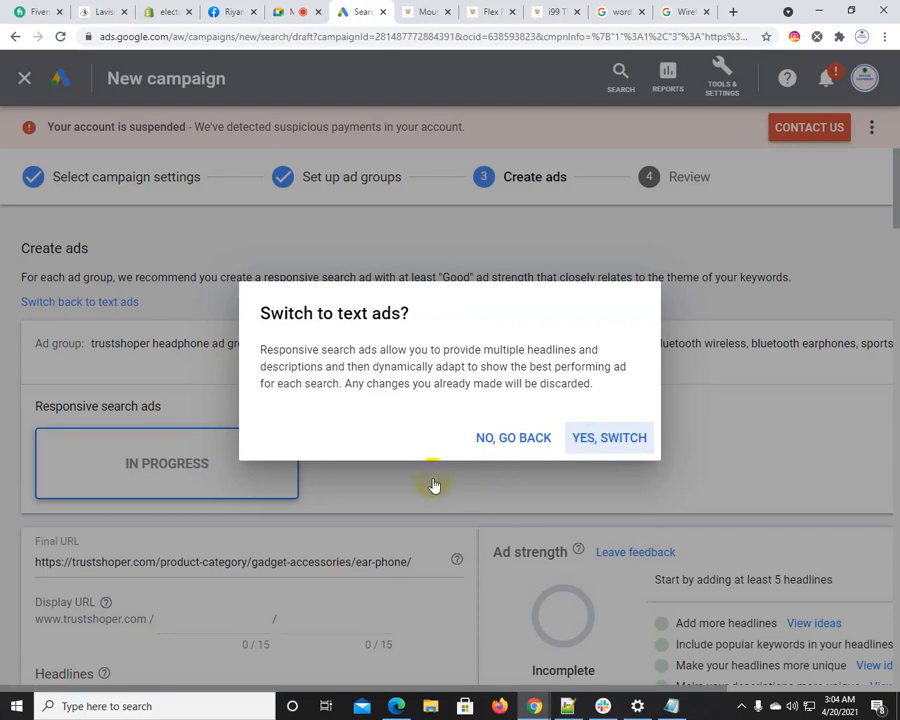
{"action": "key", "text": "Return"}
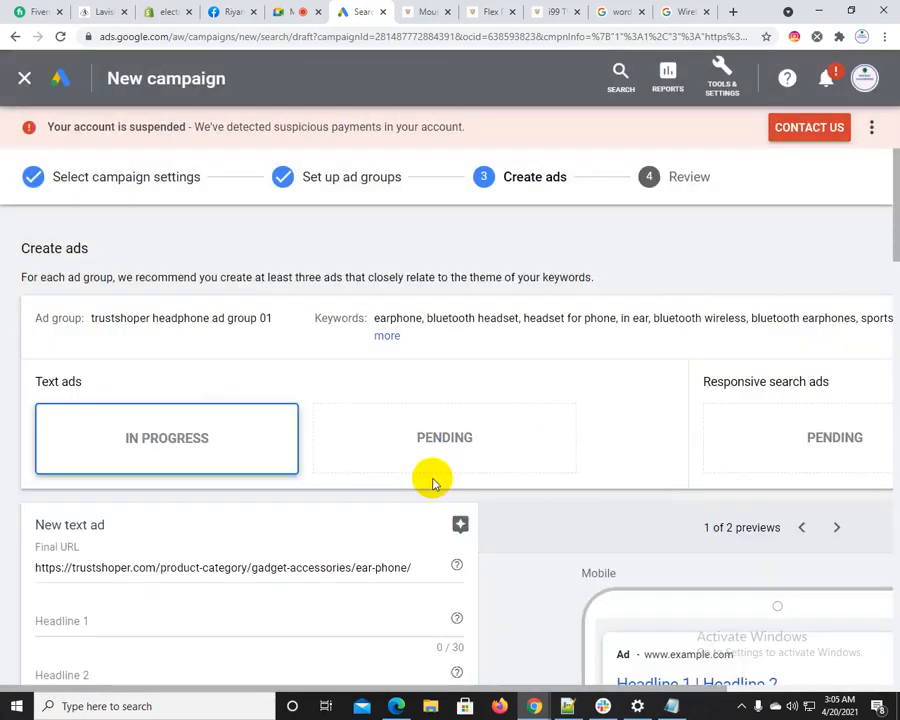
{"action": "scroll", "coordinate": [436, 480], "scroll_direction": "down", "scroll_amount": 3}
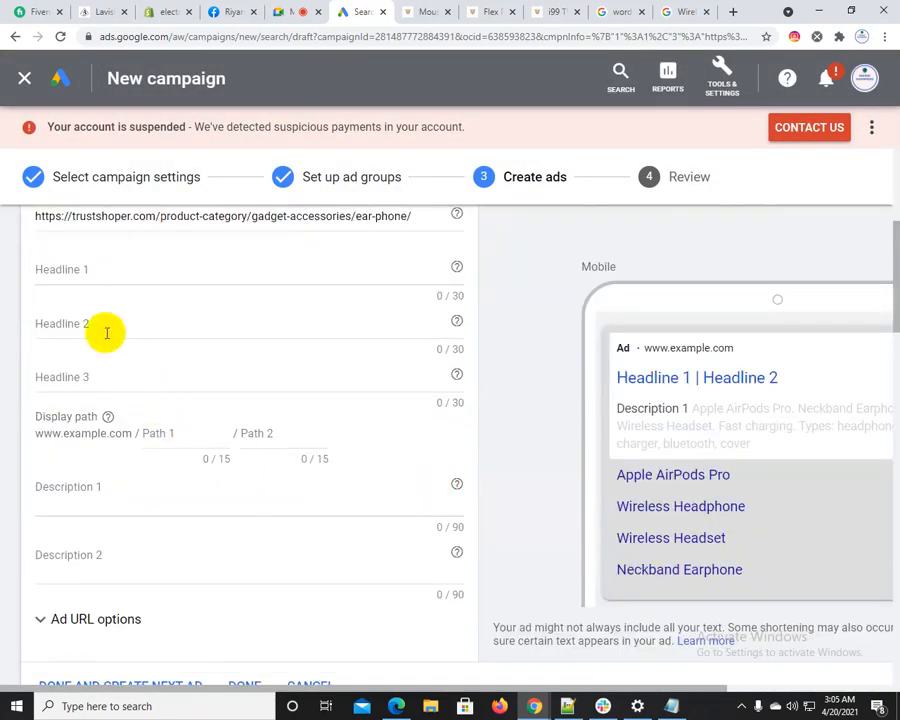
{"action": "left_click", "coordinate": [90, 268]}
{"action": "left_click", "coordinate": [94, 324]}
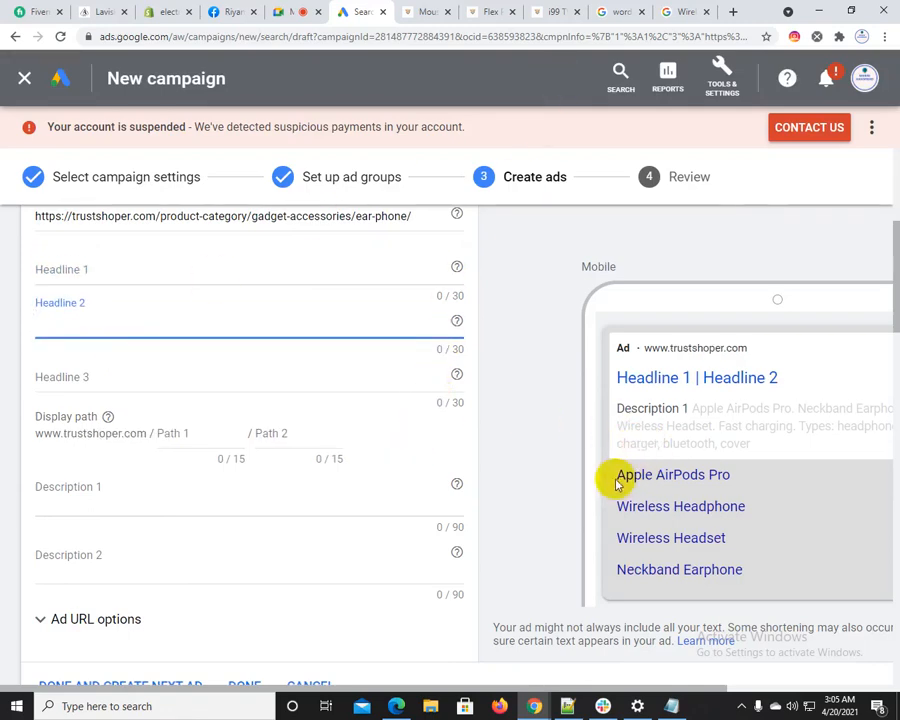
Open the Apple AirPods Pro product page through the gadget category on the Trustshoper site
{"action": "left_click", "coordinate": [428, 13]}
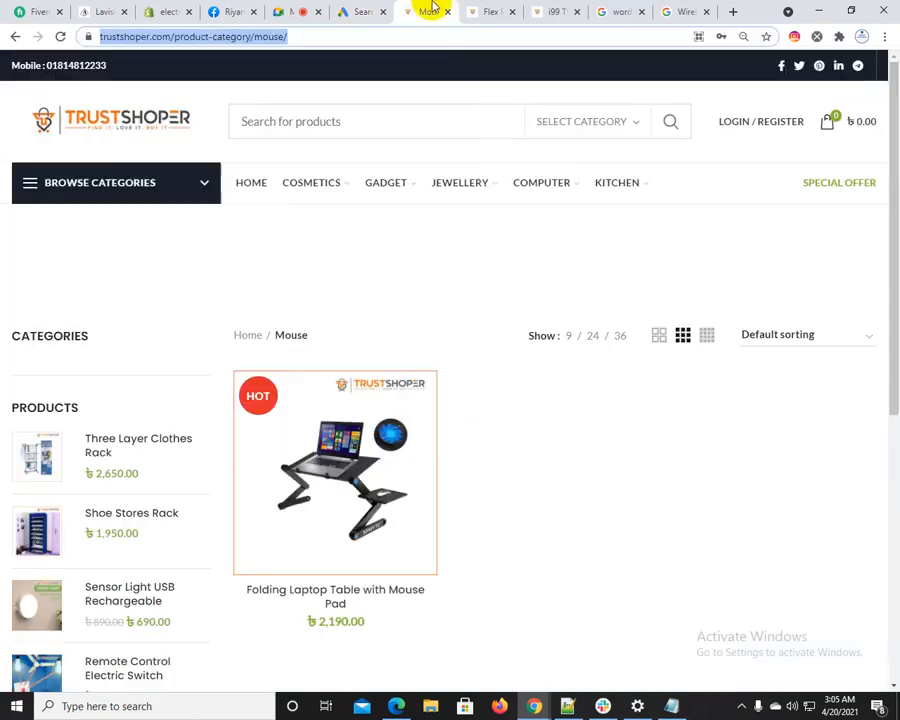
{"action": "left_click", "coordinate": [327, 490]}
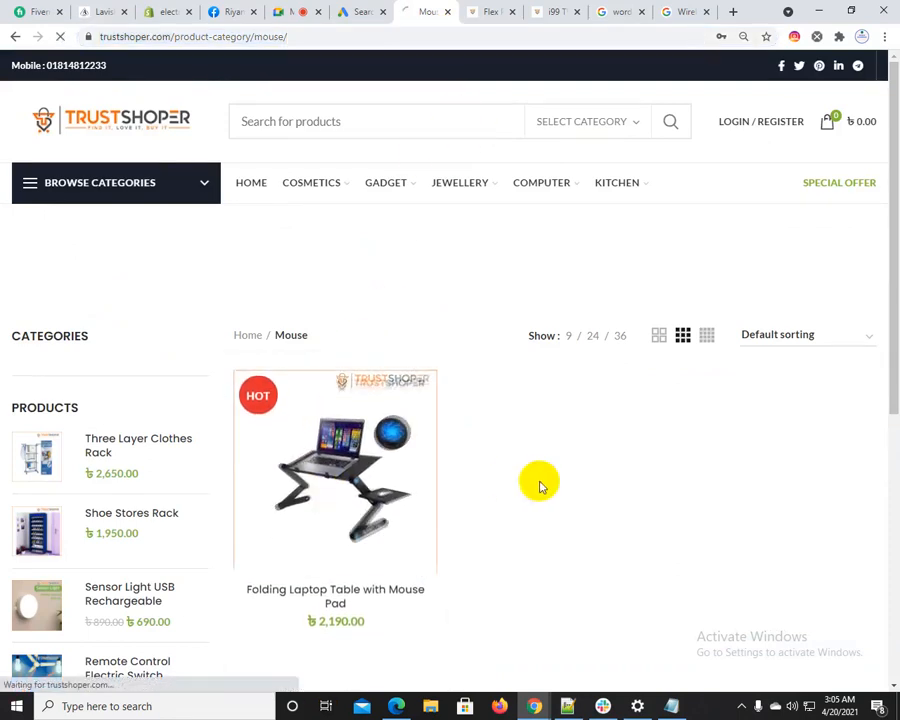
{"action": "left_click", "coordinate": [396, 186]}
{"action": "left_click", "coordinate": [405, 290]}
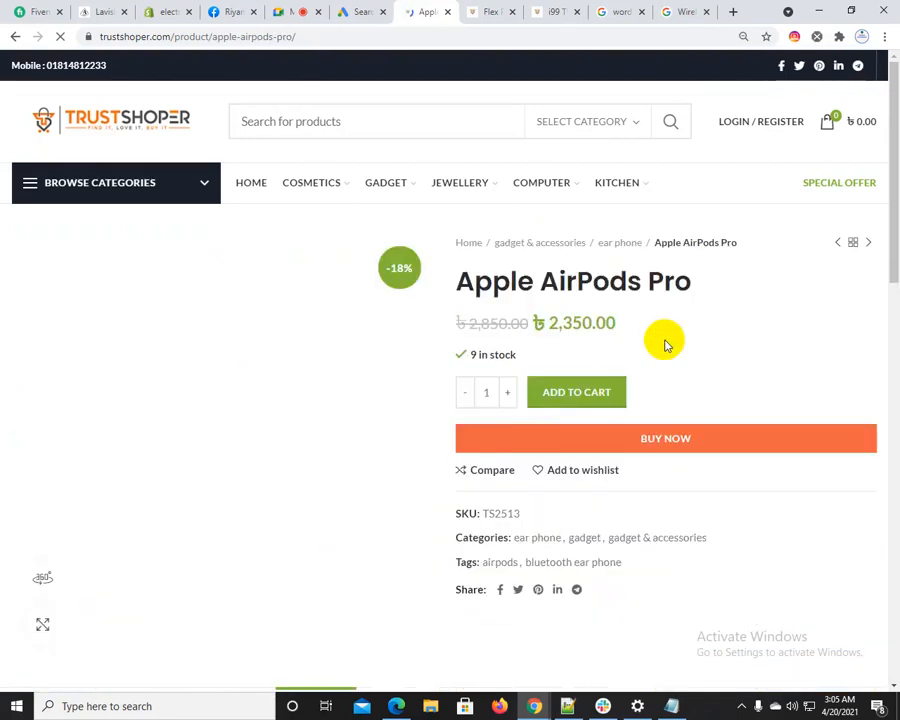
Set the text ad's headlines to Apple AirPods Pro, copied from the product page, Lowest Price and Start Shopping
{"action": "left_click_drag", "start_coordinate": [462, 281], "coordinate": [711, 291]}
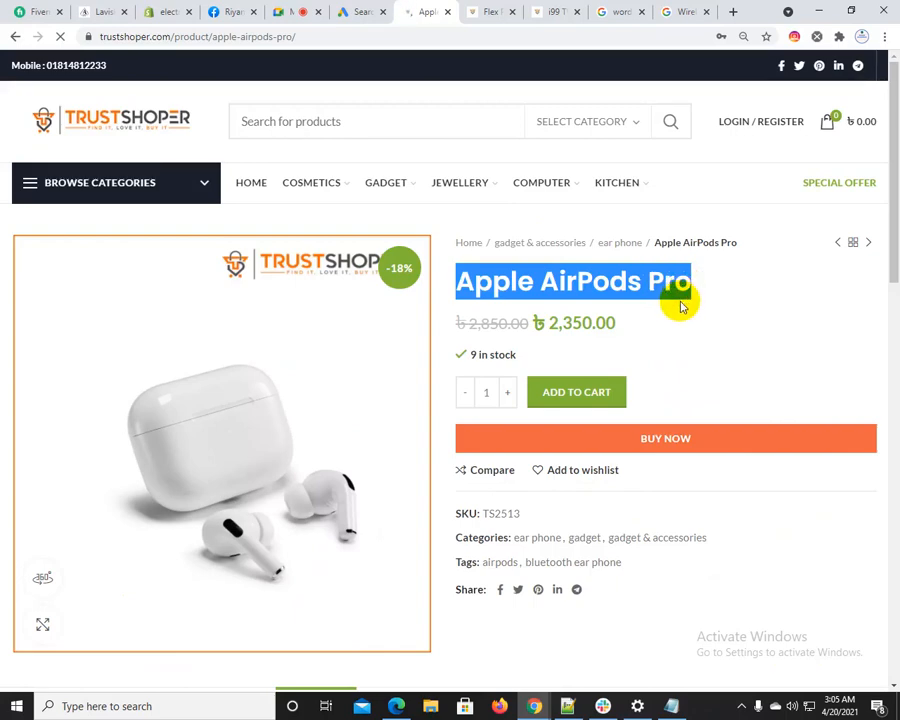
{"action": "right_click", "coordinate": [678, 302]}
{"action": "left_click", "coordinate": [695, 293]}
{"action": "left_click", "coordinate": [360, 11]}
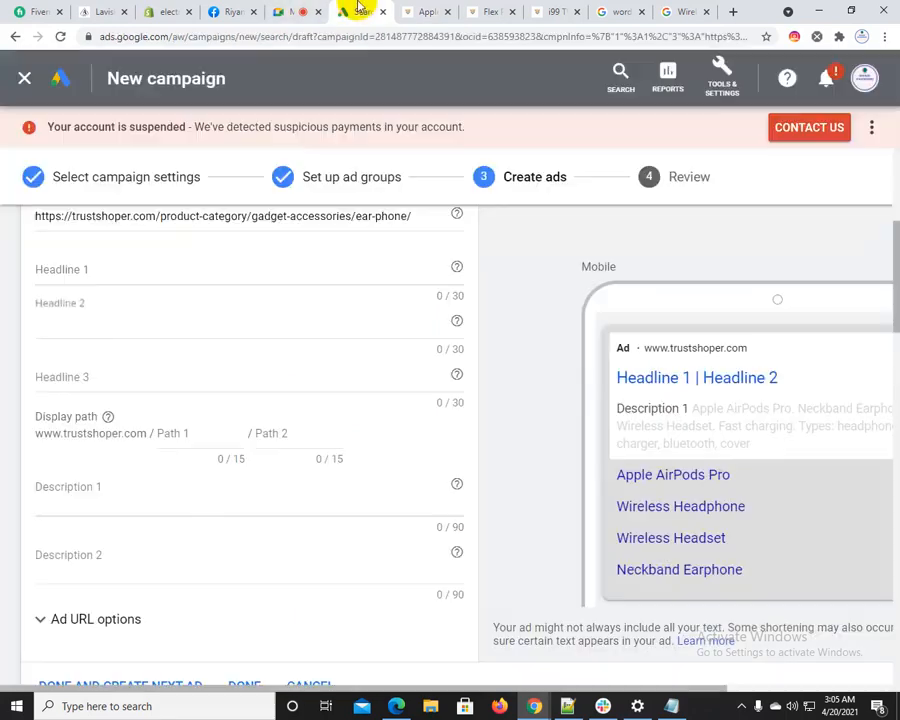
{"action": "left_click", "coordinate": [116, 272]}
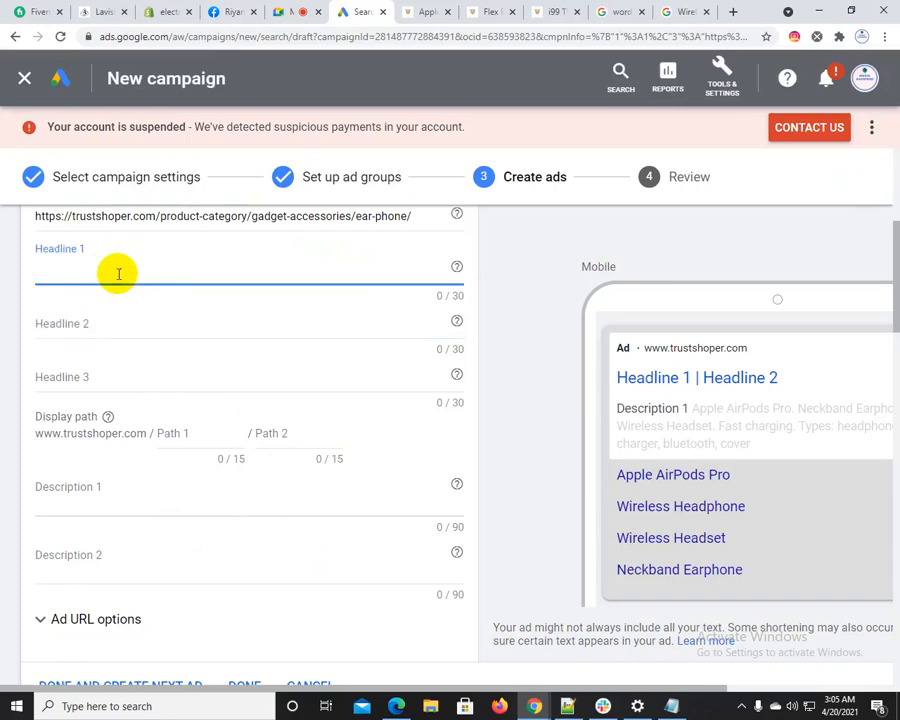
{"action": "key", "text": "ctrl+v"}
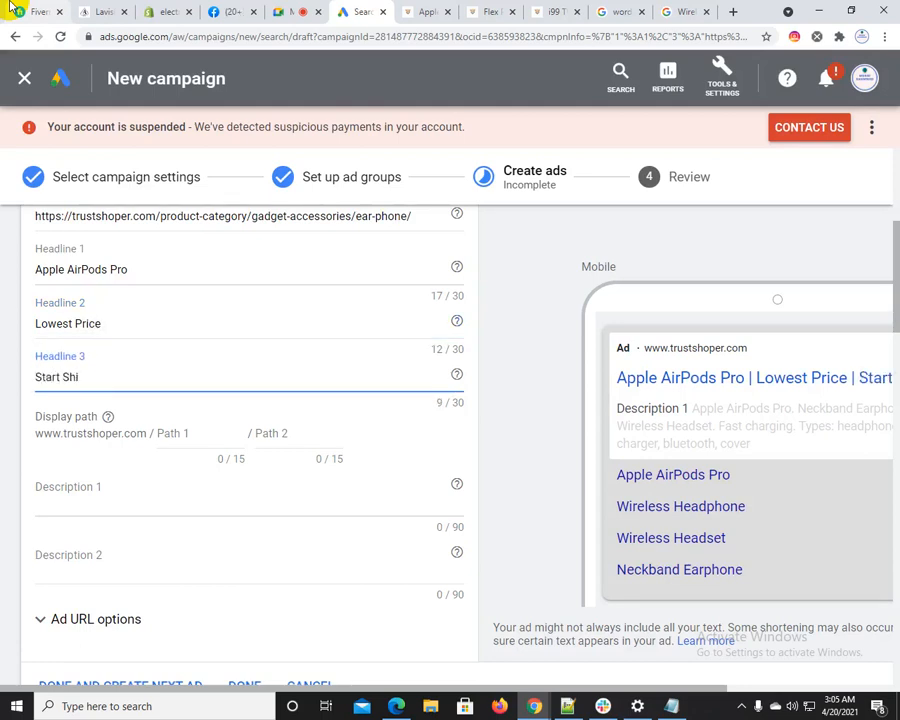
{"action": "type", "text": "pping"}
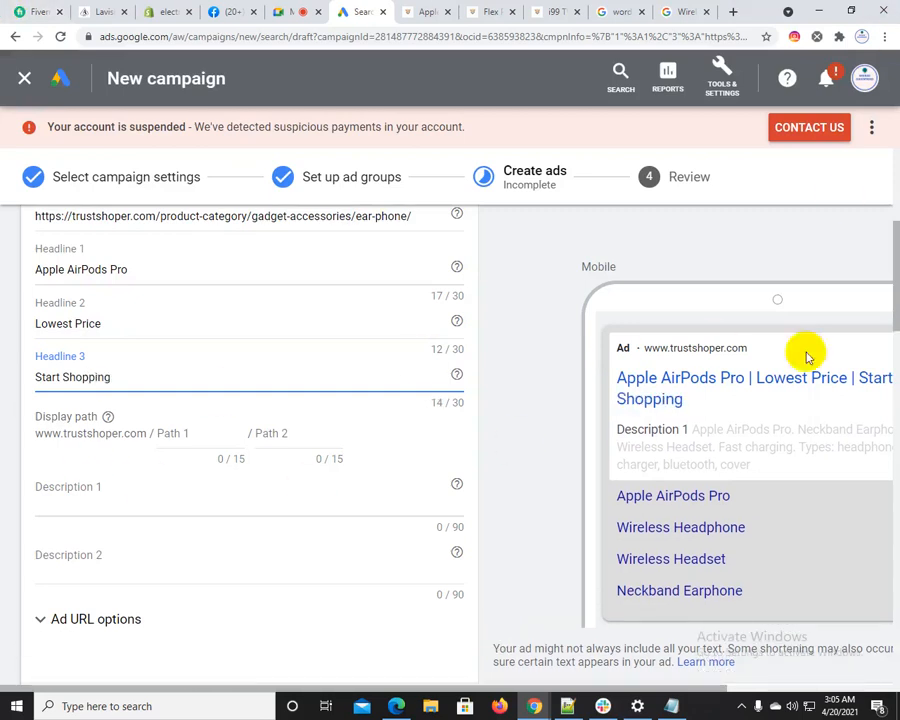
Inspect the text ad's mobile preview with the ad highlight switched off and on again
{"action": "left_click_drag", "start_coordinate": [603, 686], "coordinate": [639, 528]}
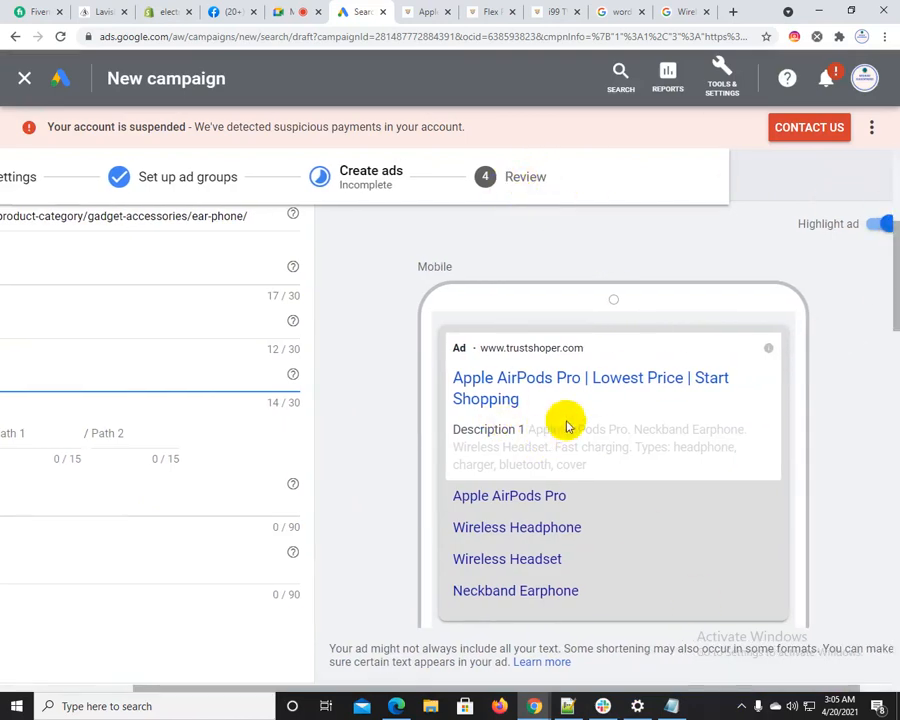
{"action": "scroll", "coordinate": [608, 435], "scroll_direction": "down", "scroll_amount": 3}
{"action": "scroll", "coordinate": [612, 447], "scroll_direction": "up", "scroll_amount": 4}
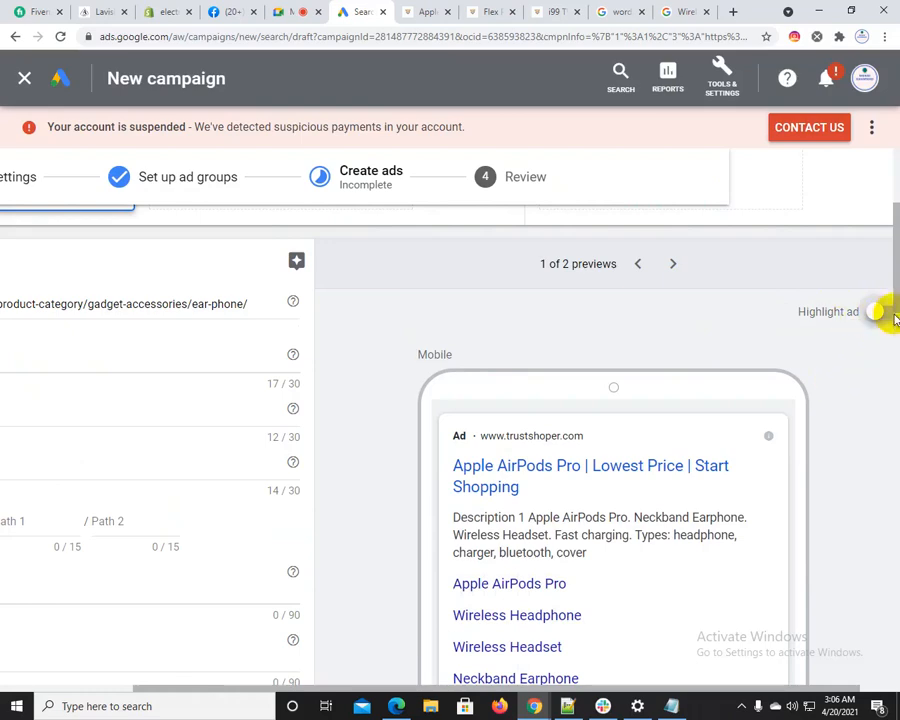
{"action": "left_click", "coordinate": [884, 314]}
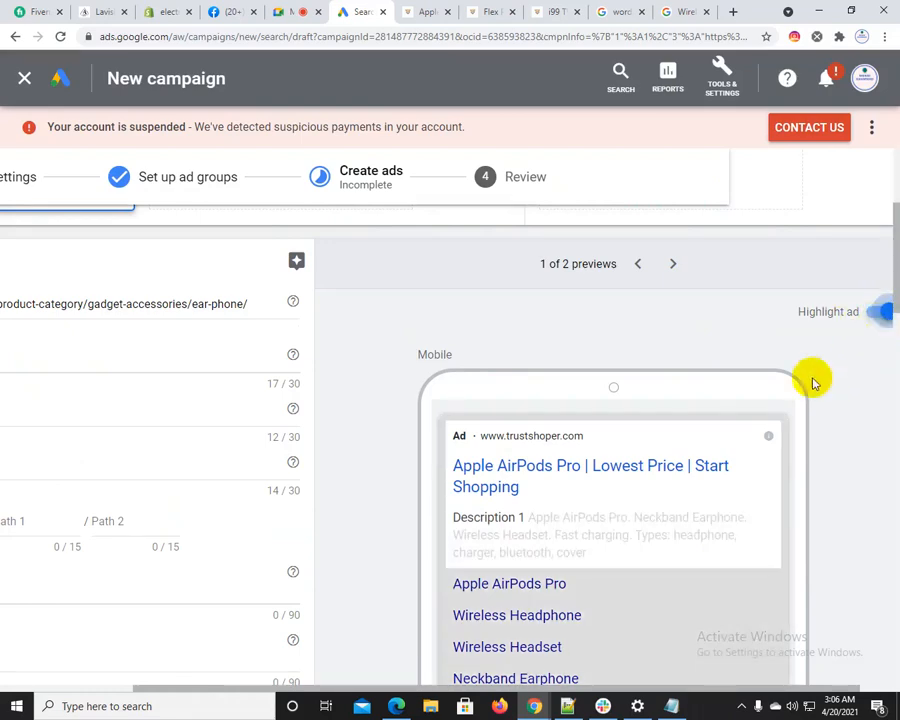
Search Google for worpress and examine the headline and description of the WordPress.com ad
{"action": "left_click", "coordinate": [685, 10]}
{"action": "left_click_drag", "start_coordinate": [464, 94], "coordinate": [67, 113]}
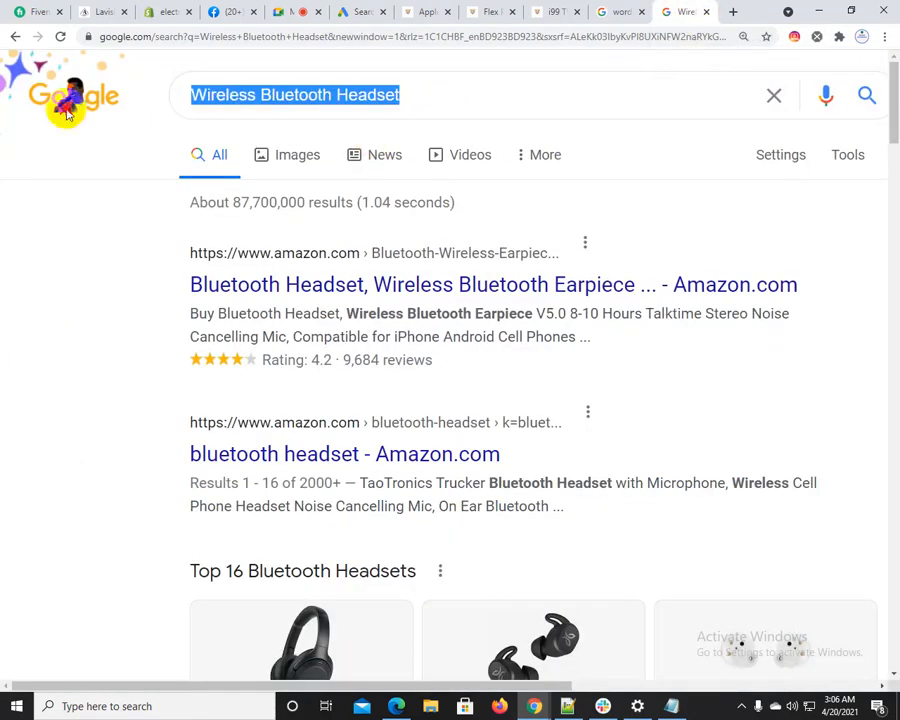
{"action": "type", "text": "worpress"}
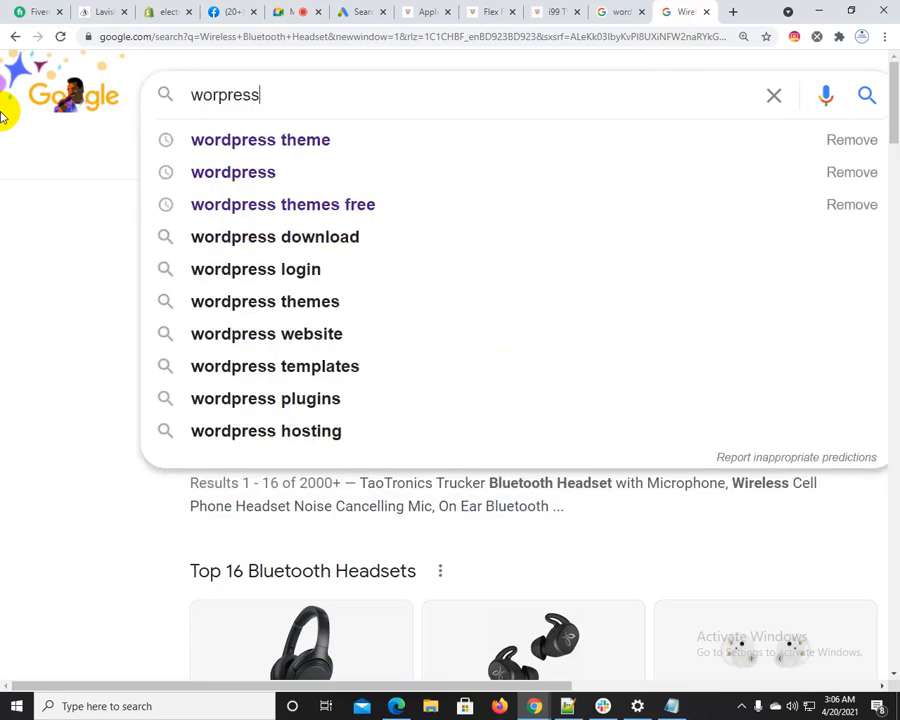
{"action": "key", "text": "Return"}
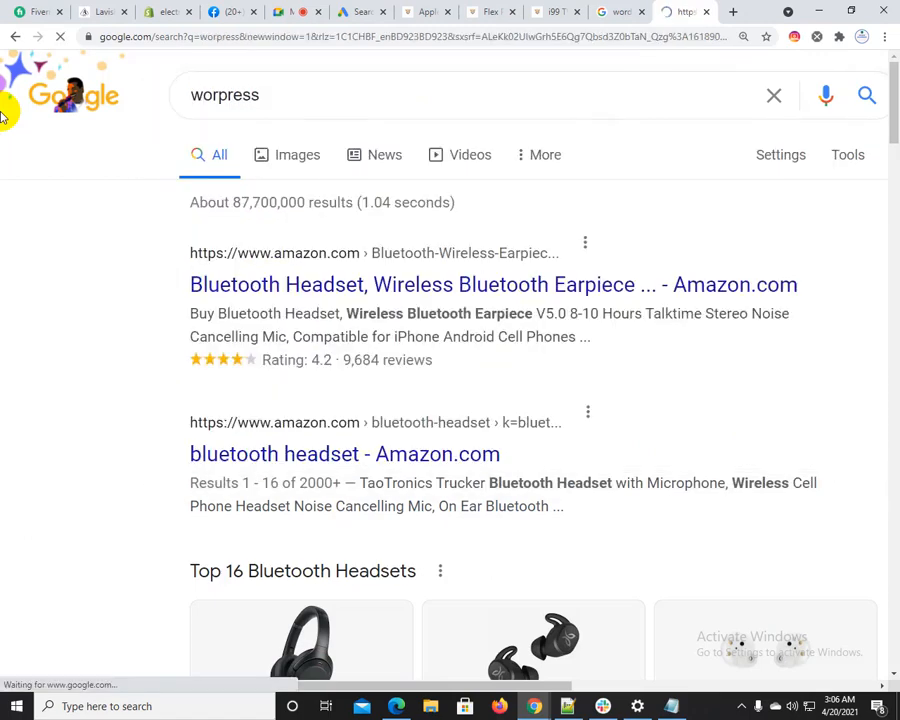
{"action": "left_click", "coordinate": [437, 268]}
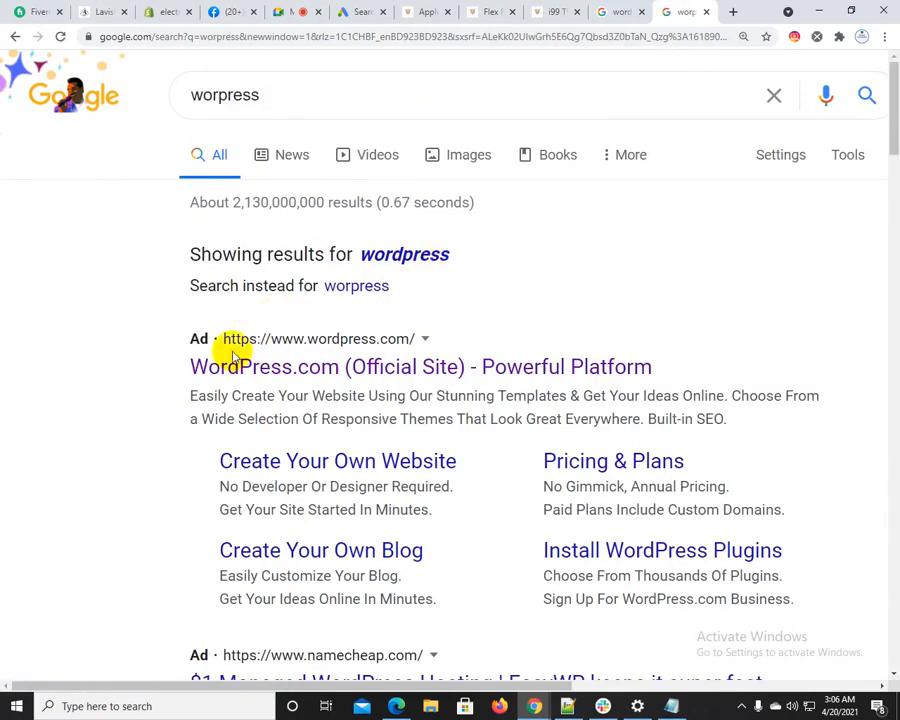
{"action": "left_click_drag", "start_coordinate": [191, 366], "coordinate": [650, 368]}
{"action": "left_click_drag", "start_coordinate": [190, 419], "coordinate": [524, 450]}
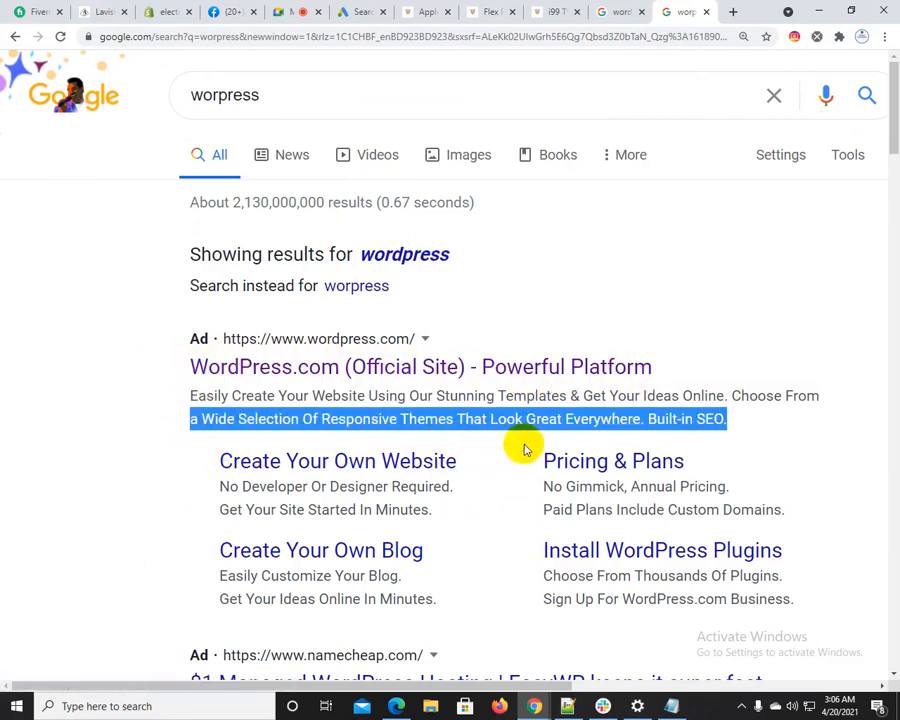
Return to the campaign draft and place the cursor in the headphone text ad's Description 1 field
{"action": "left_click", "coordinate": [297, 11]}
{"action": "left_click", "coordinate": [362, 10]}
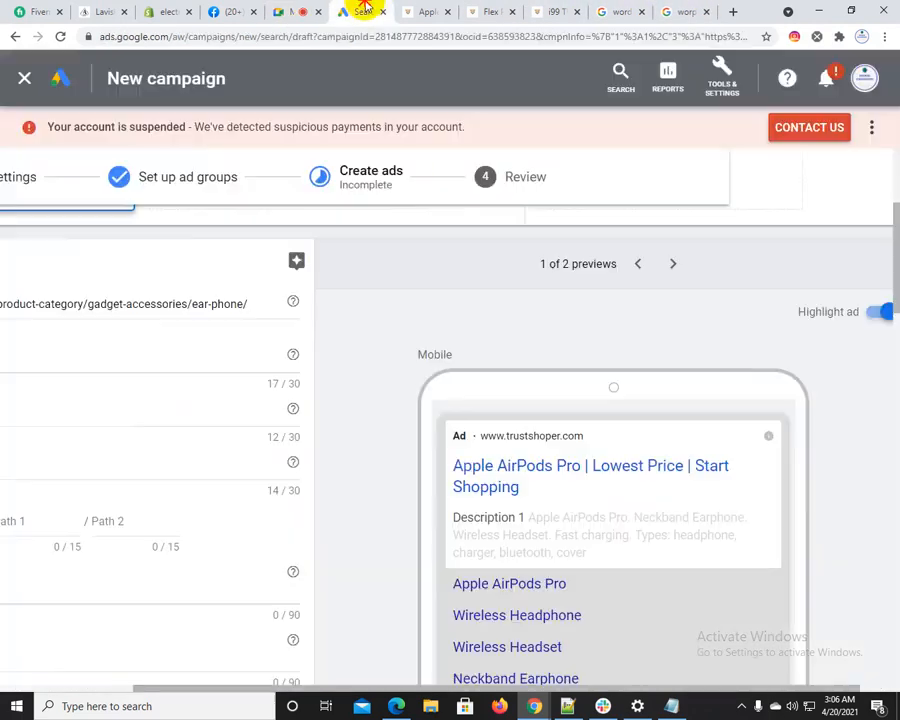
{"action": "left_click_drag", "start_coordinate": [386, 683], "coordinate": [200, 684]}
{"action": "left_click", "coordinate": [96, 590]}
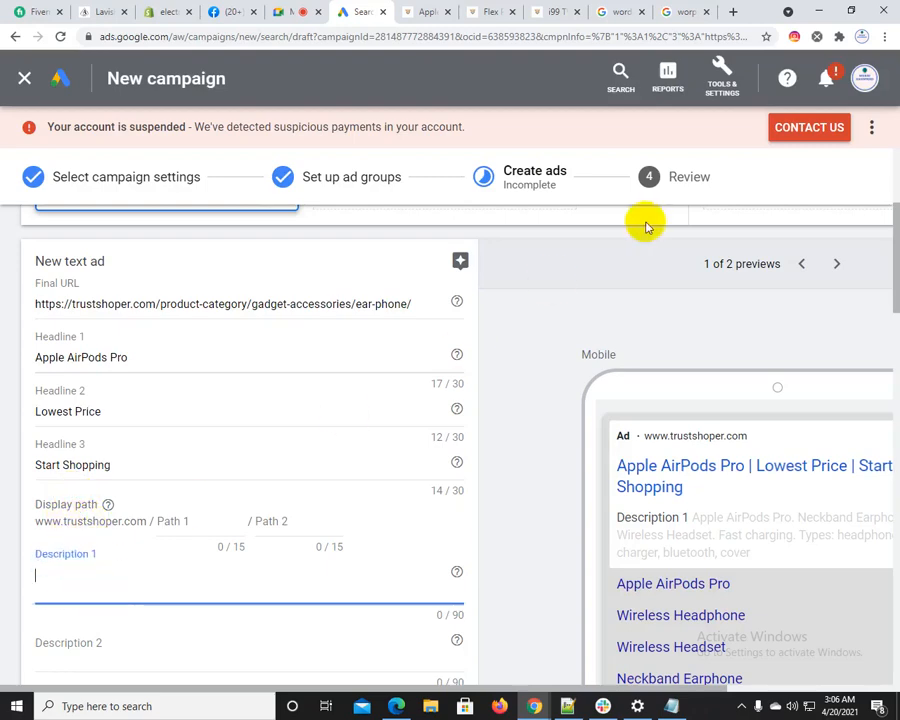
Try to copy the Apple AirPods Pro title from its Trustshoper product page as a Google search term
{"action": "left_click", "coordinate": [686, 11]}
{"action": "double_click", "coordinate": [250, 90]}
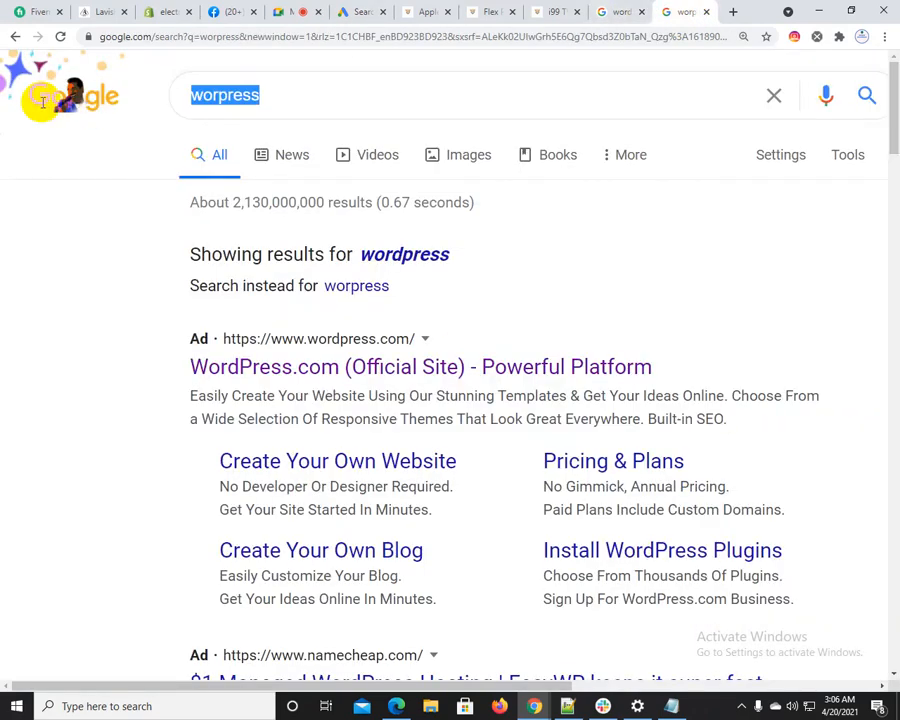
{"action": "left_click", "coordinate": [622, 11]}
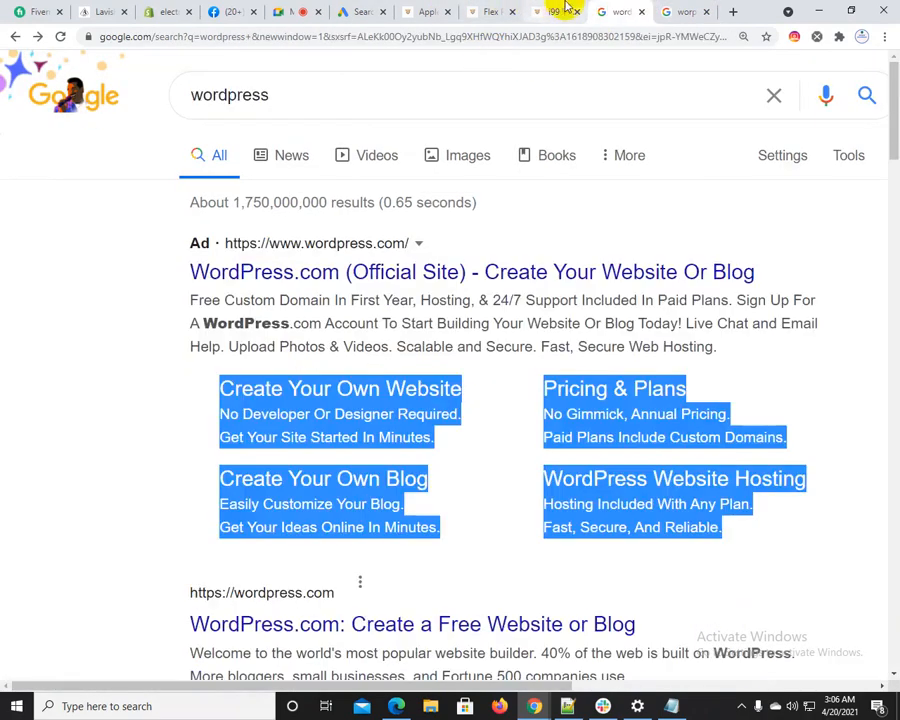
{"action": "left_click", "coordinate": [496, 9]}
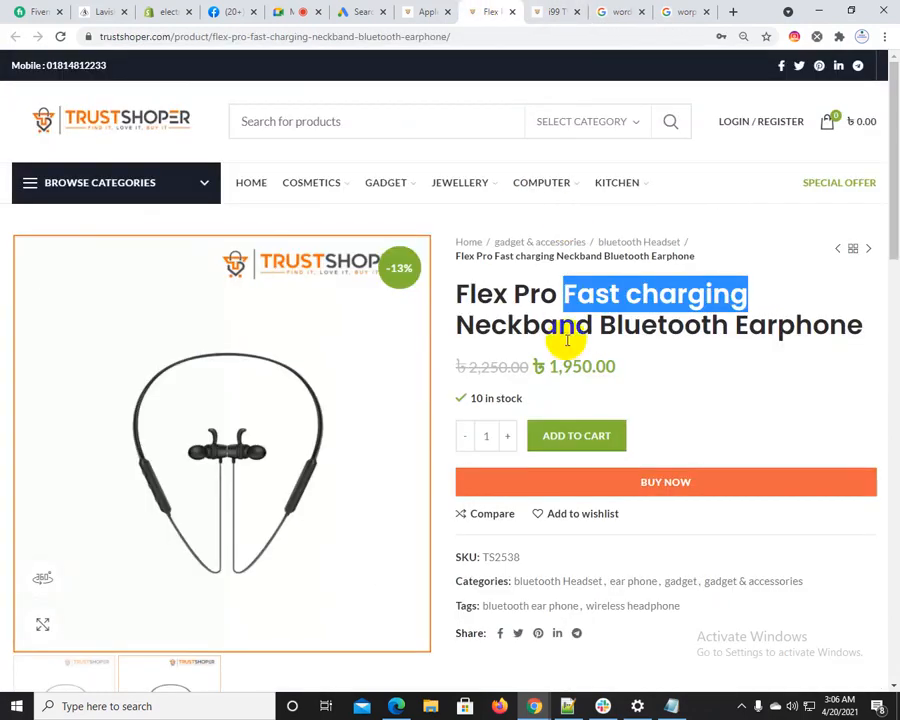
{"action": "left_click", "coordinate": [426, 8]}
{"action": "right_click", "coordinate": [597, 295]}
{"action": "left_click", "coordinate": [618, 299]}
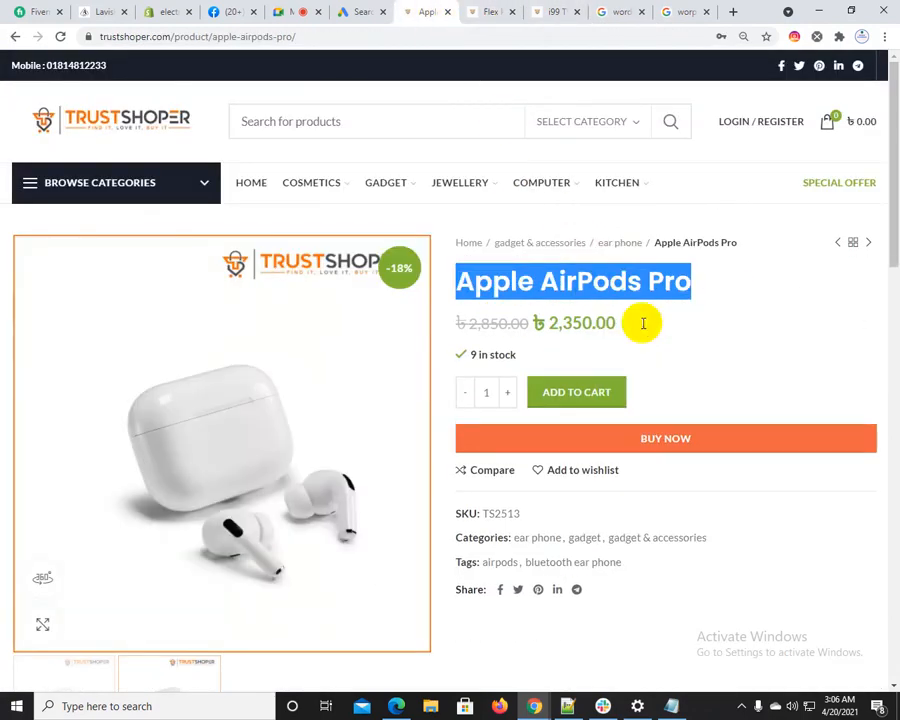
{"action": "left_click", "coordinate": [682, 12]}
{"action": "left_click", "coordinate": [280, 95]}
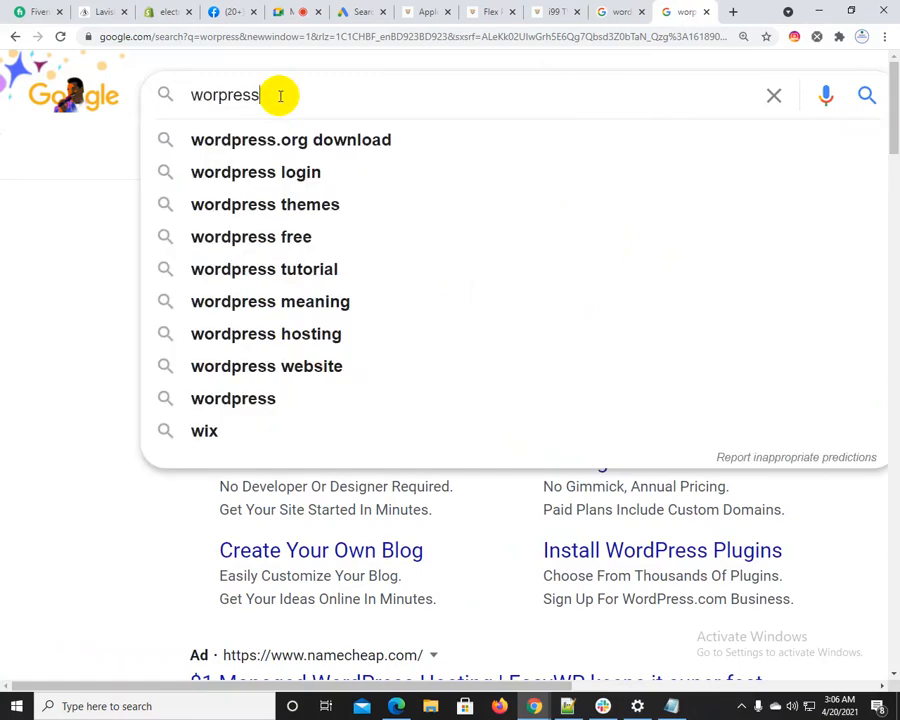
{"action": "key", "text": "ctrl+v"}
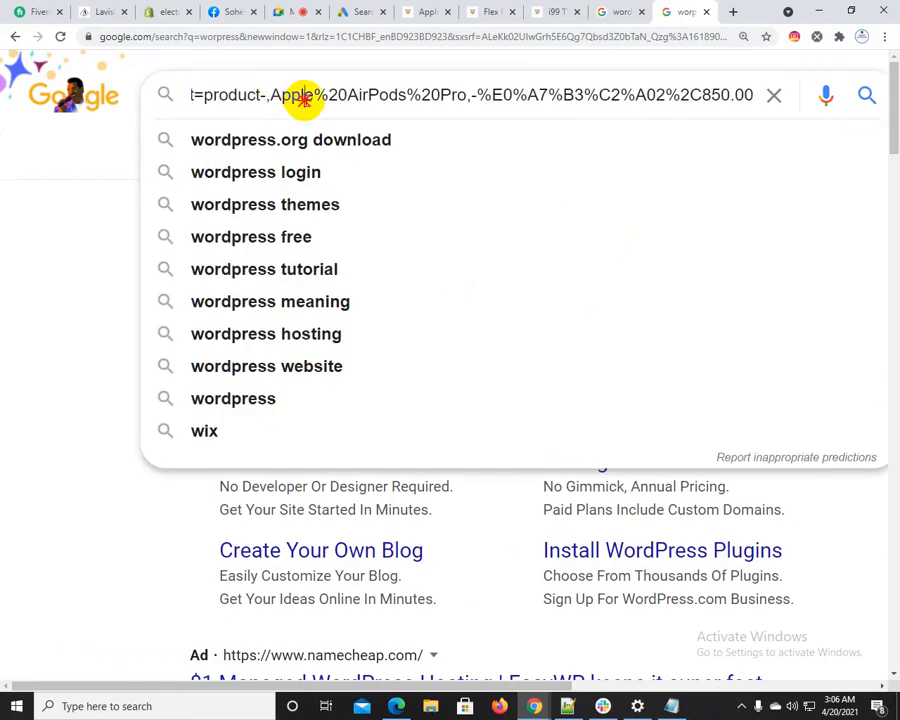
Copy the Apple AirPods Pro title from the Trustshoper product page and search Google for it
{"action": "left_click", "coordinate": [422, 13]}
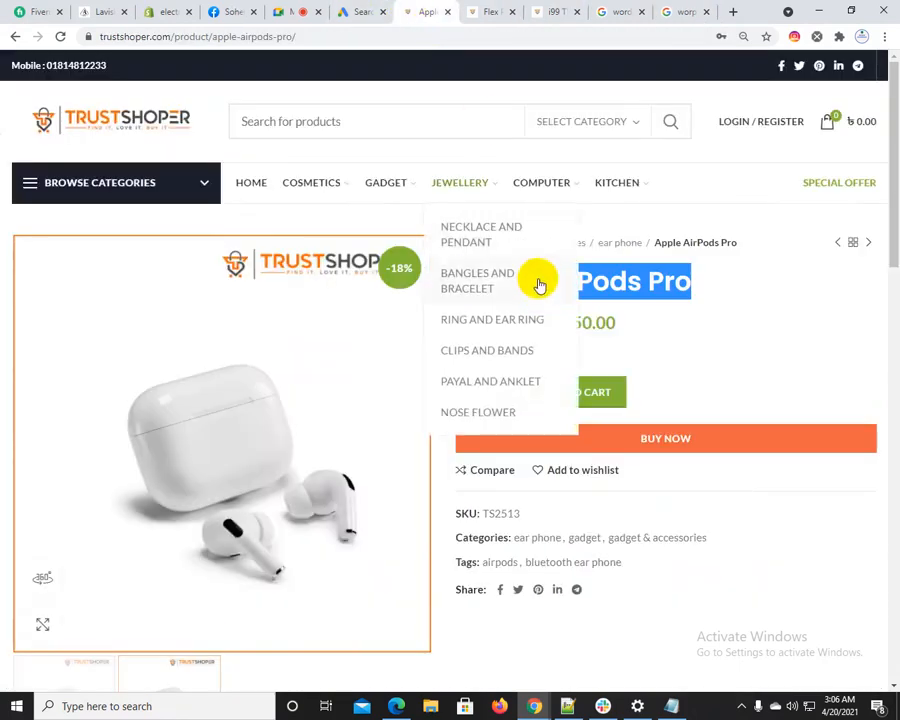
{"action": "left_click", "coordinate": [667, 12]}
{"action": "left_click", "coordinate": [331, 94]}
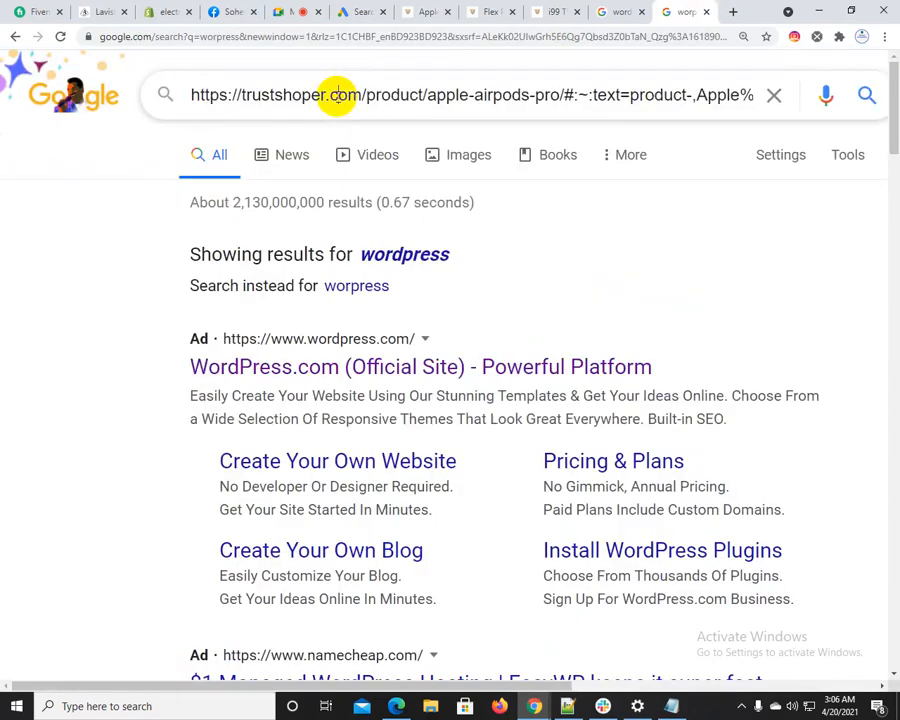
{"action": "key", "text": "ctrl+a"}
{"action": "key", "text": "ctrl+v"}
{"action": "key", "text": "Return"}
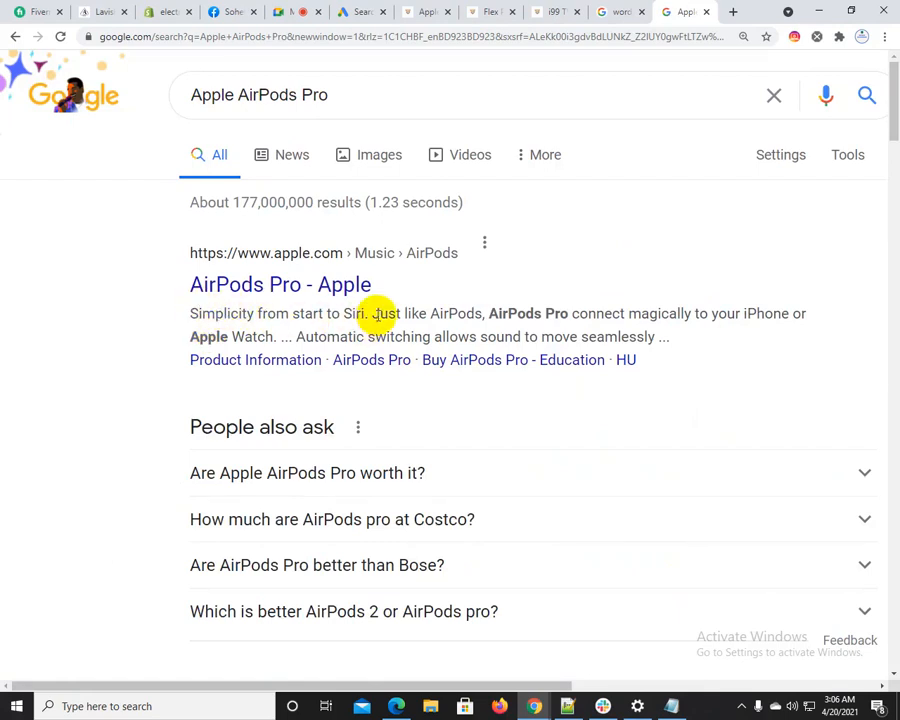
Copy "ust like AirPods, AirPods Pro connect magically to your iPhone or Apple Watch" from Apple's search result into the headphone ad's Description 1
{"action": "left_click_drag", "start_coordinate": [378, 313], "coordinate": [270, 334]}
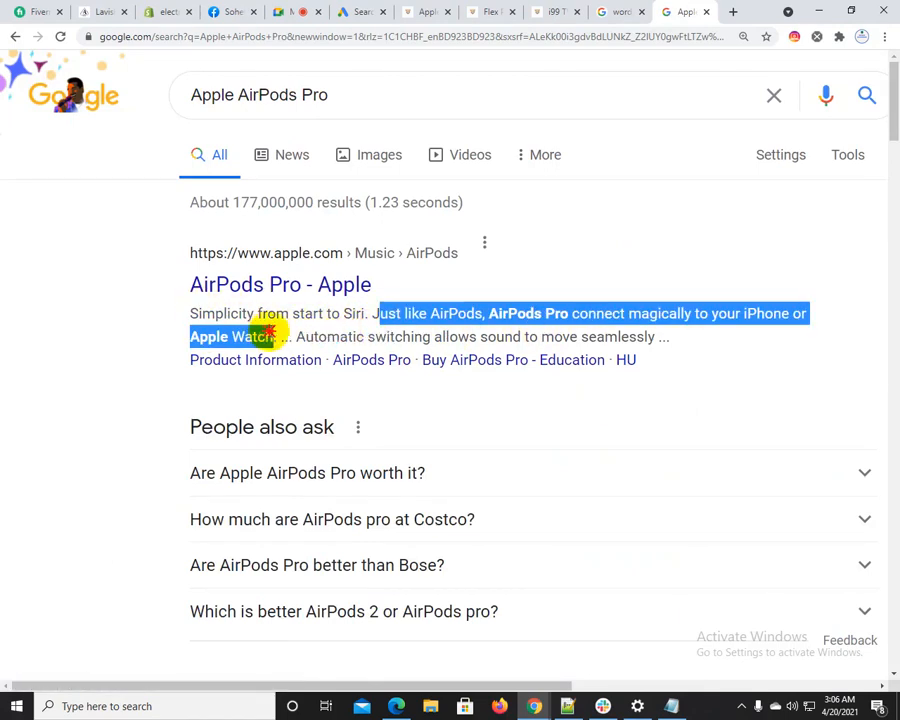
{"action": "right_click", "coordinate": [290, 338]}
{"action": "left_click", "coordinate": [292, 338]}
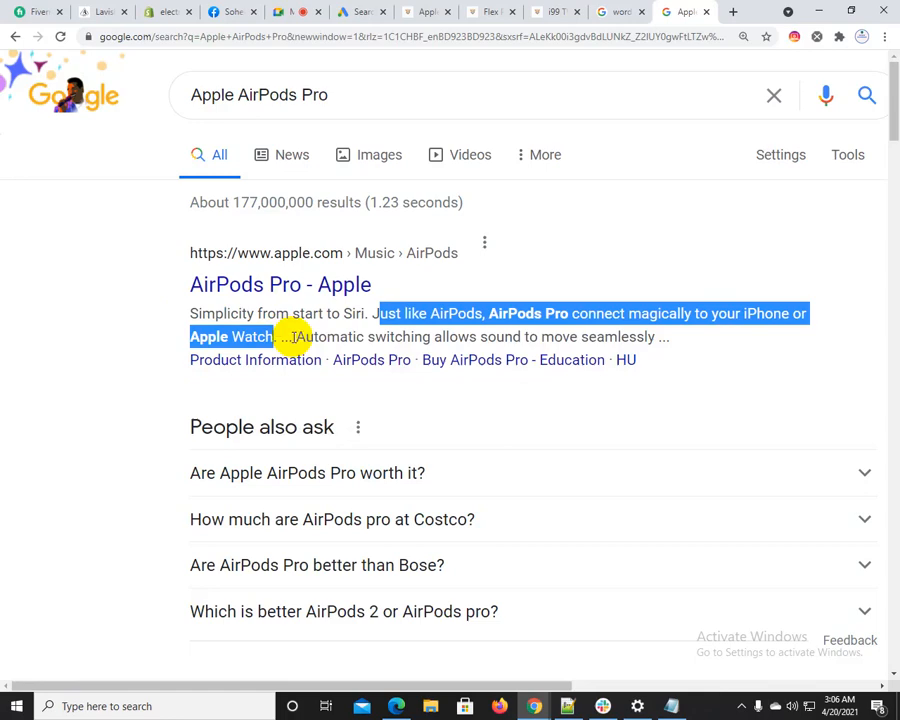
{"action": "left_click", "coordinate": [365, 10]}
{"action": "key", "text": "ctrl+v"}
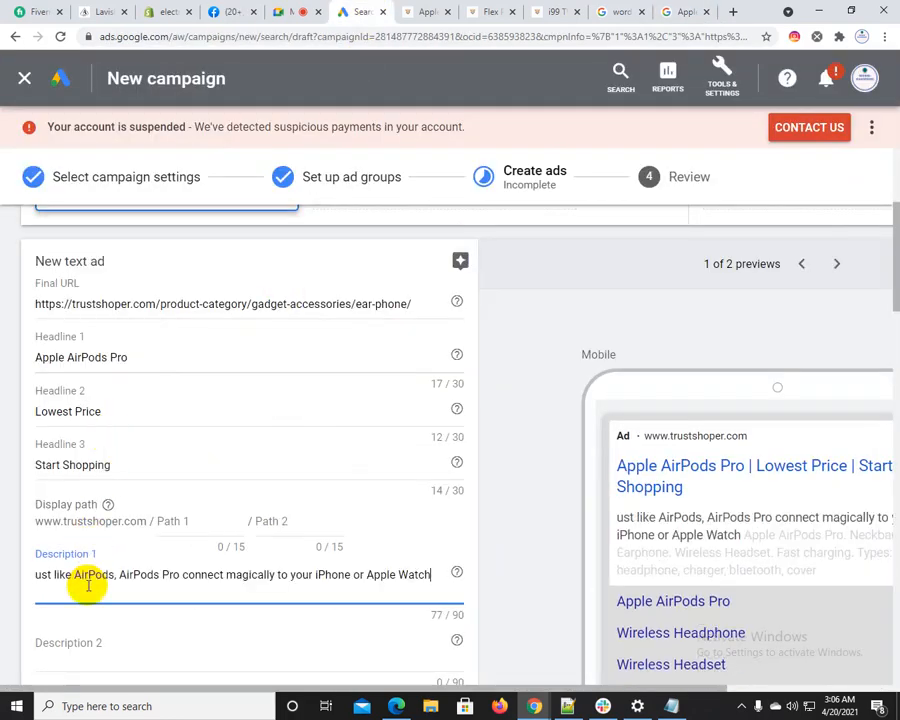
Fill Description 2 with Apple's snippet "AirPods Pro have been designed to deliver Active Noise Cancellation for immersive sound," and finish the headphone text ad
{"action": "left_click", "coordinate": [677, 10]}
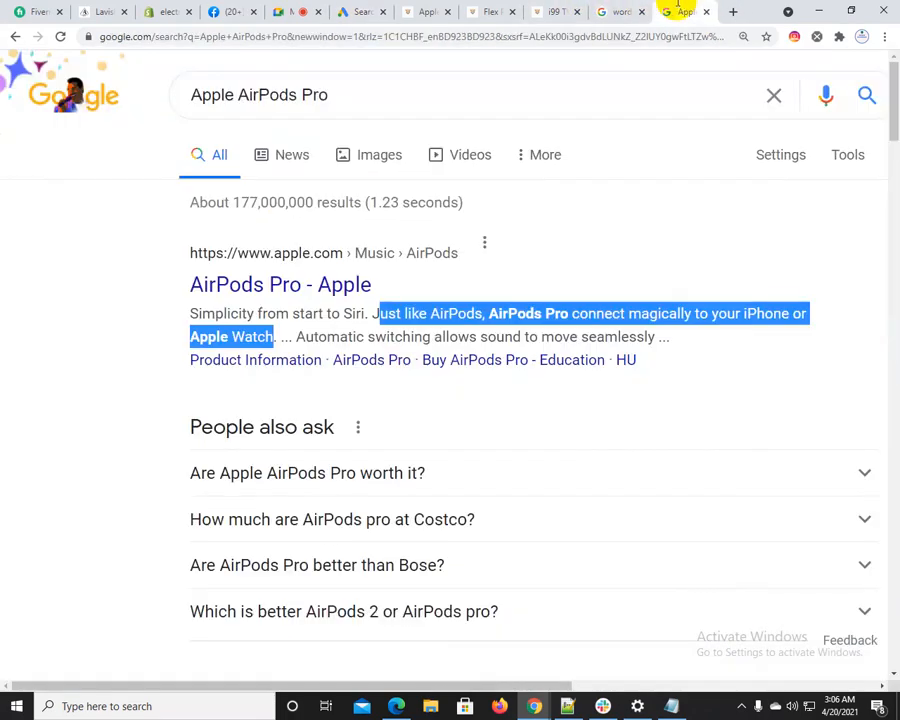
{"action": "scroll", "coordinate": [480, 438], "scroll_direction": "down", "scroll_amount": 5}
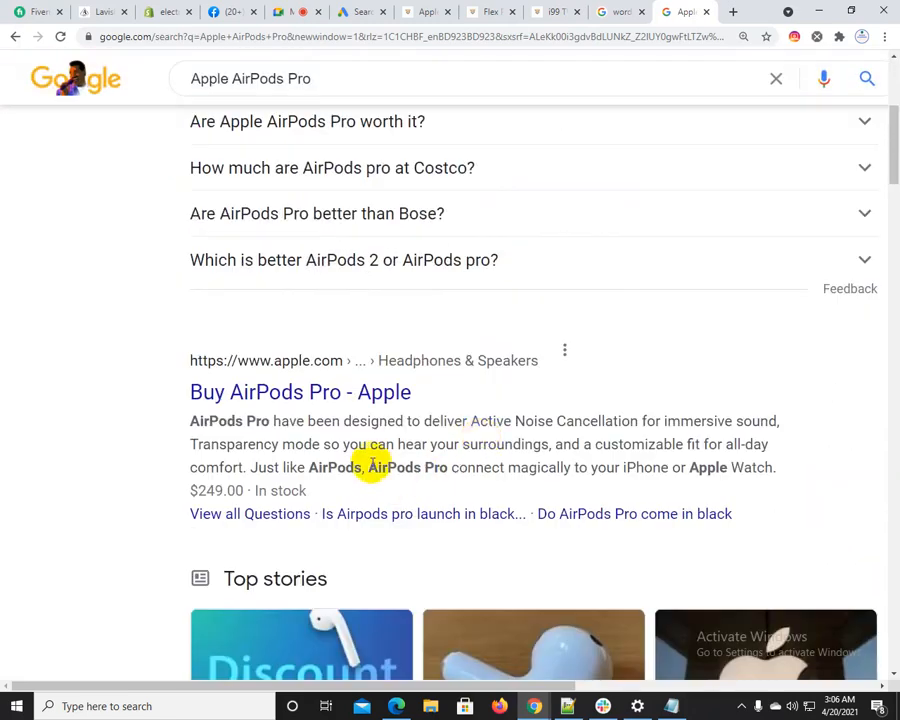
{"action": "left_click_drag", "start_coordinate": [363, 466], "coordinate": [600, 466]}
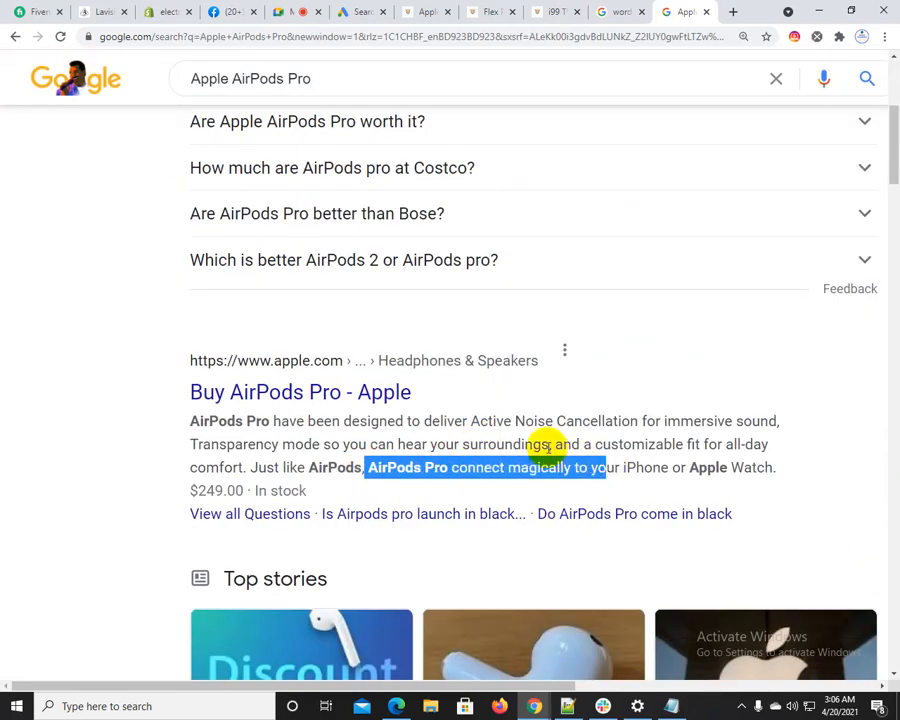
{"action": "left_click", "coordinate": [310, 436]}
{"action": "left_click_drag", "start_coordinate": [189, 420], "coordinate": [773, 420]}
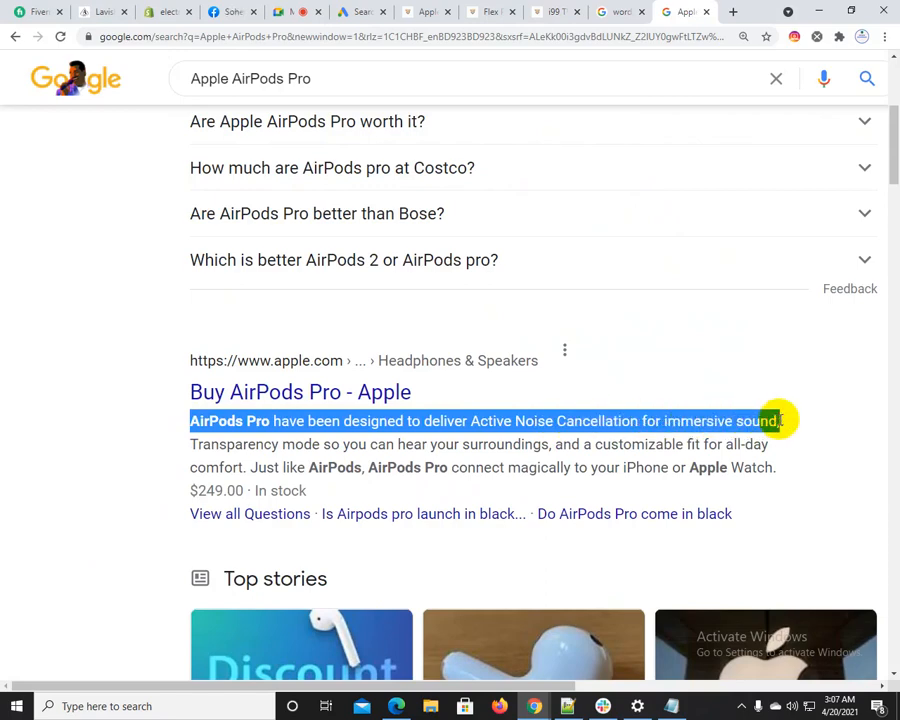
{"action": "left_click", "coordinate": [312, 11]}
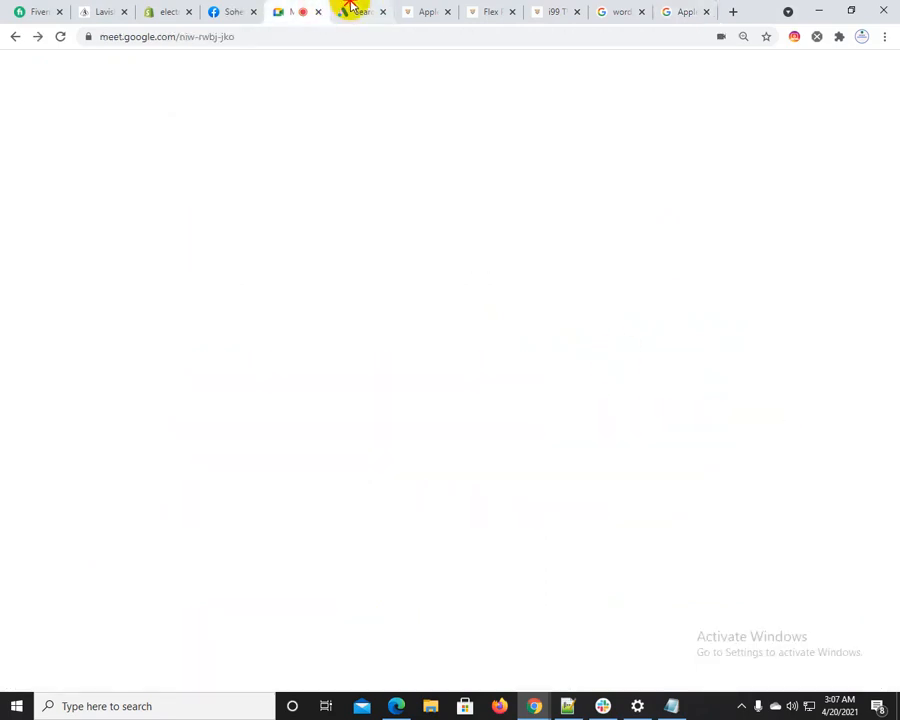
{"action": "left_click", "coordinate": [345, 11]}
{"action": "scroll", "coordinate": [160, 600], "scroll_direction": "down", "scroll_amount": 2}
{"action": "left_click", "coordinate": [144, 481]}
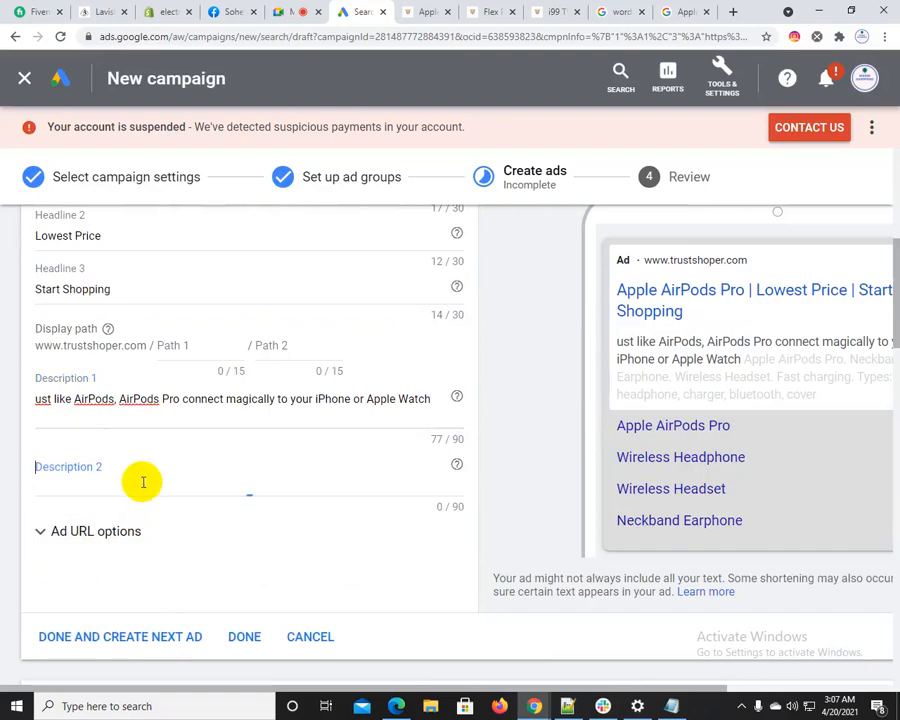
{"action": "key", "text": "ctrl+v"}
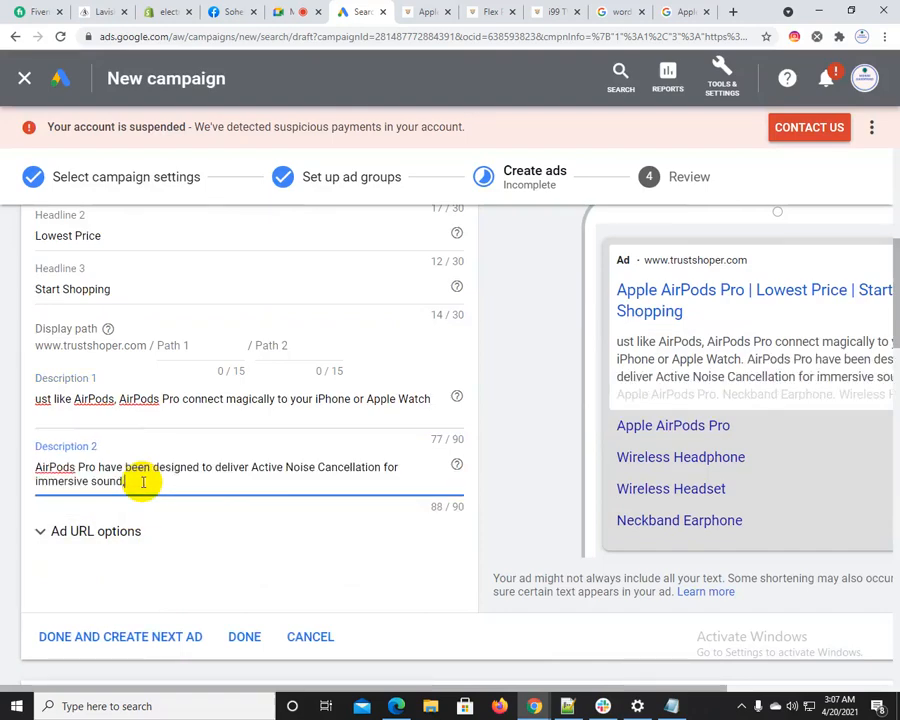
{"action": "scroll", "coordinate": [141, 481], "scroll_direction": "down", "scroll_amount": 3}
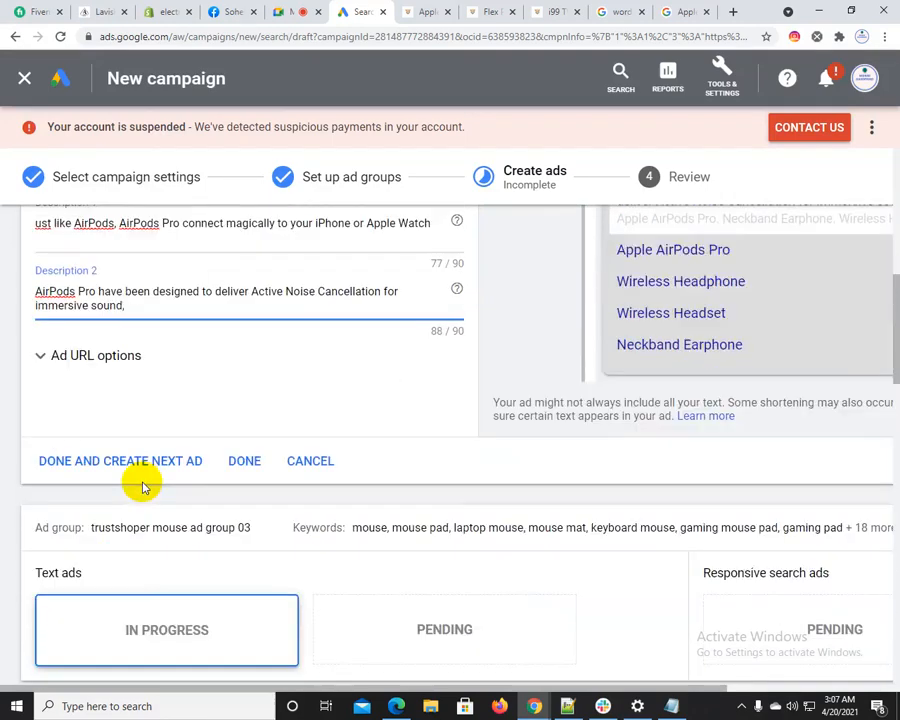
{"action": "left_click", "coordinate": [240, 458]}
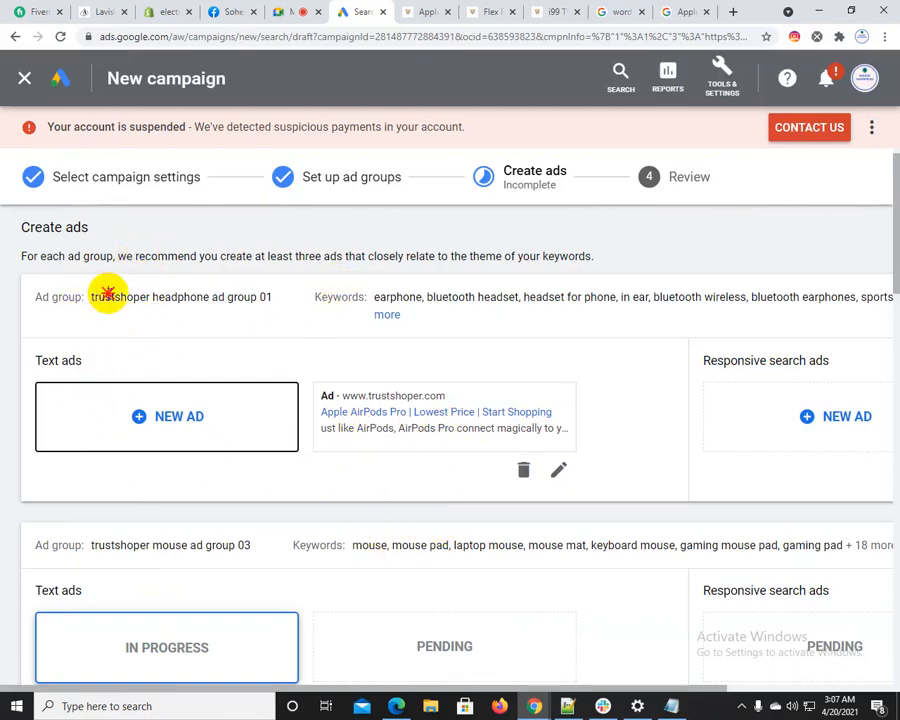
{"action": "left_click_drag", "start_coordinate": [110, 297], "coordinate": [229, 296]}
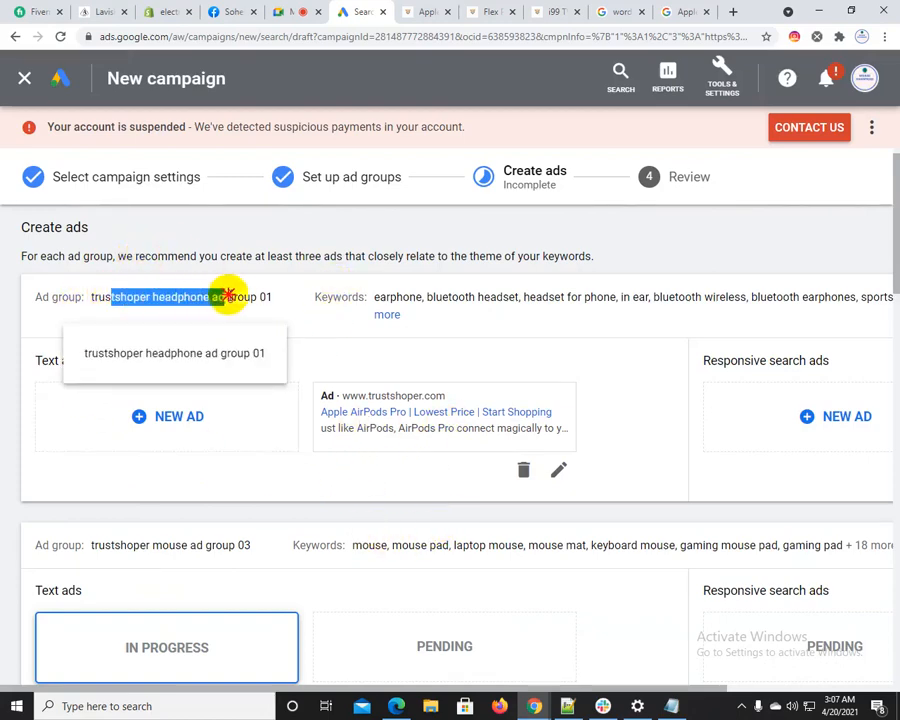
{"action": "left_click", "coordinate": [169, 416]}
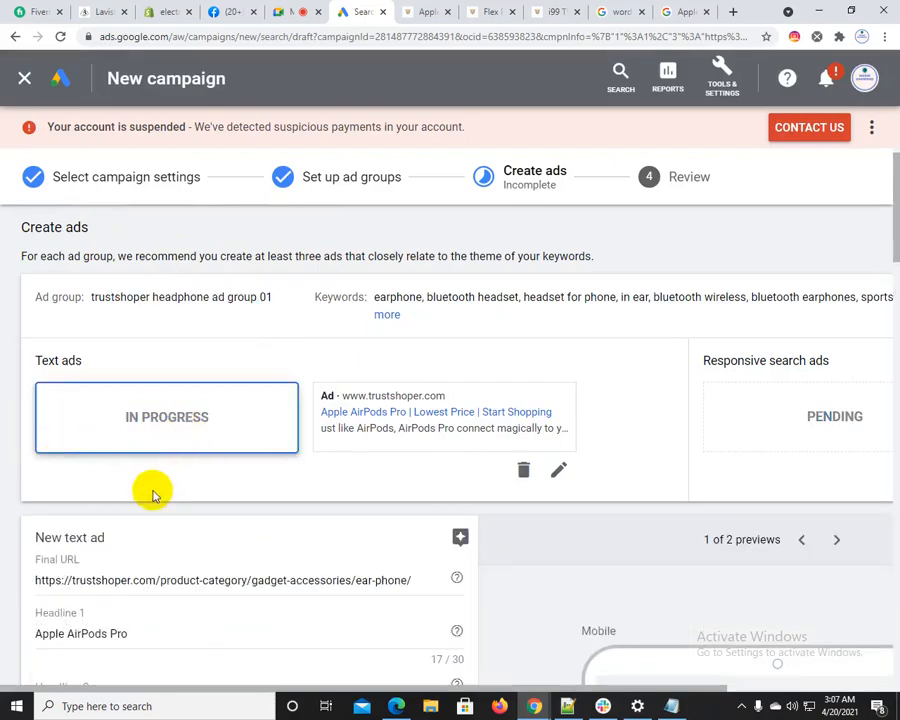
{"action": "scroll", "coordinate": [151, 488], "scroll_direction": "down", "scroll_amount": 5}
{"action": "left_click", "coordinate": [316, 538]}
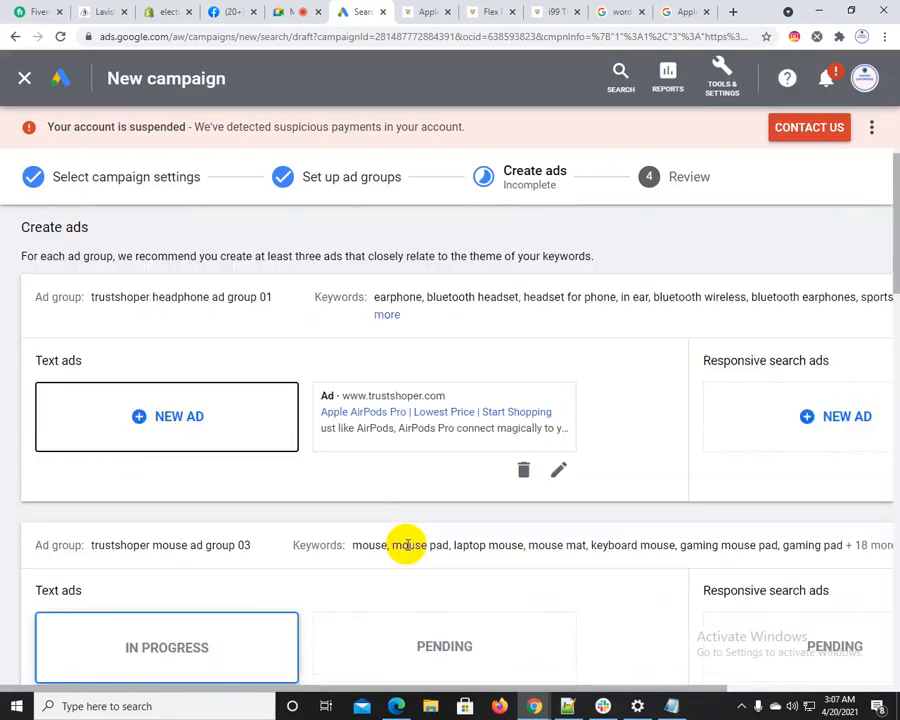
Review the finished headphone text ad and the unfilled text ad forms of the mouse and shampoo ad groups
{"action": "scroll", "coordinate": [280, 481], "scroll_direction": "up", "scroll_amount": 1}
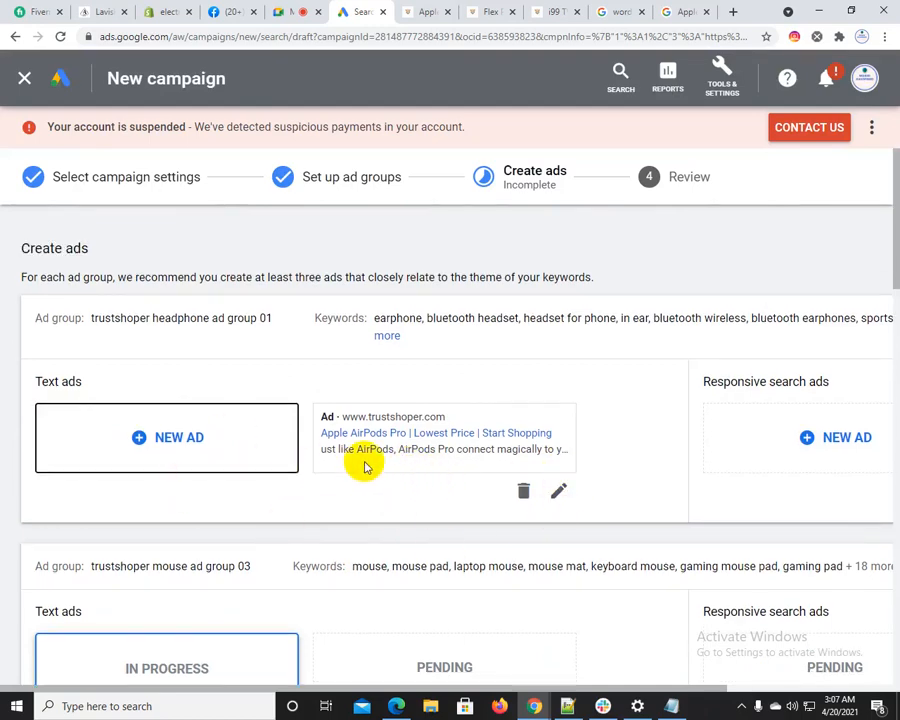
{"action": "scroll", "coordinate": [155, 508], "scroll_direction": "down", "scroll_amount": 4}
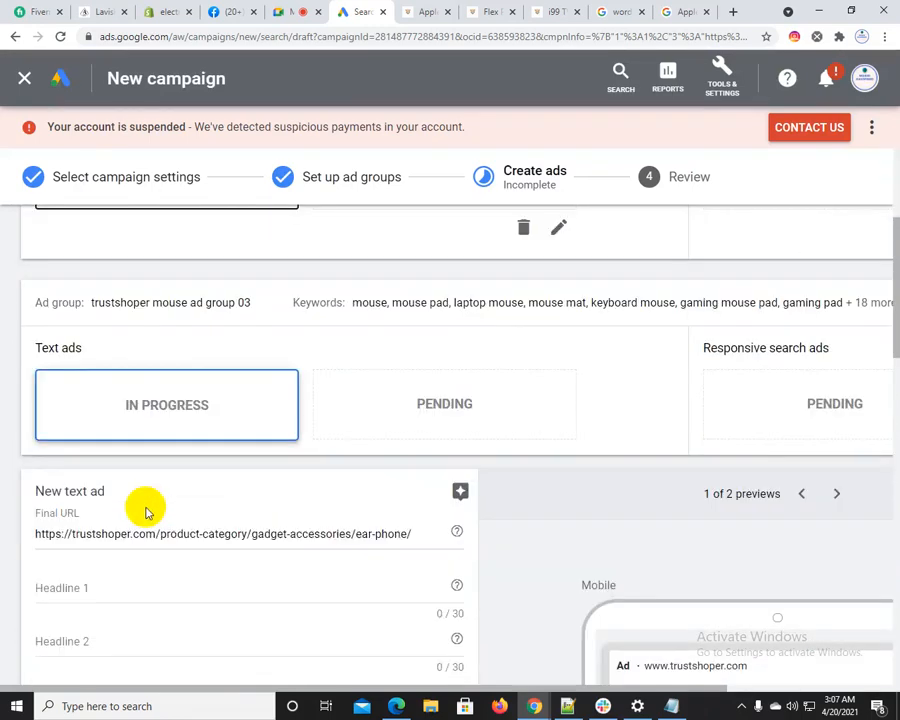
{"action": "scroll", "coordinate": [267, 532], "scroll_direction": "up", "scroll_amount": 4}
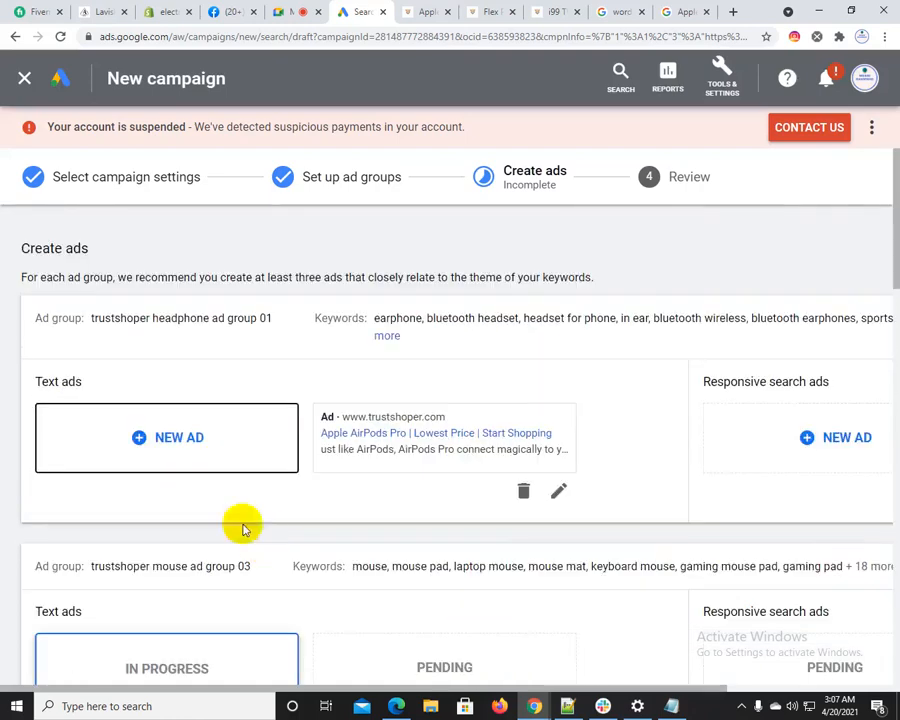
{"action": "scroll", "coordinate": [466, 492], "scroll_direction": "down", "scroll_amount": 7}
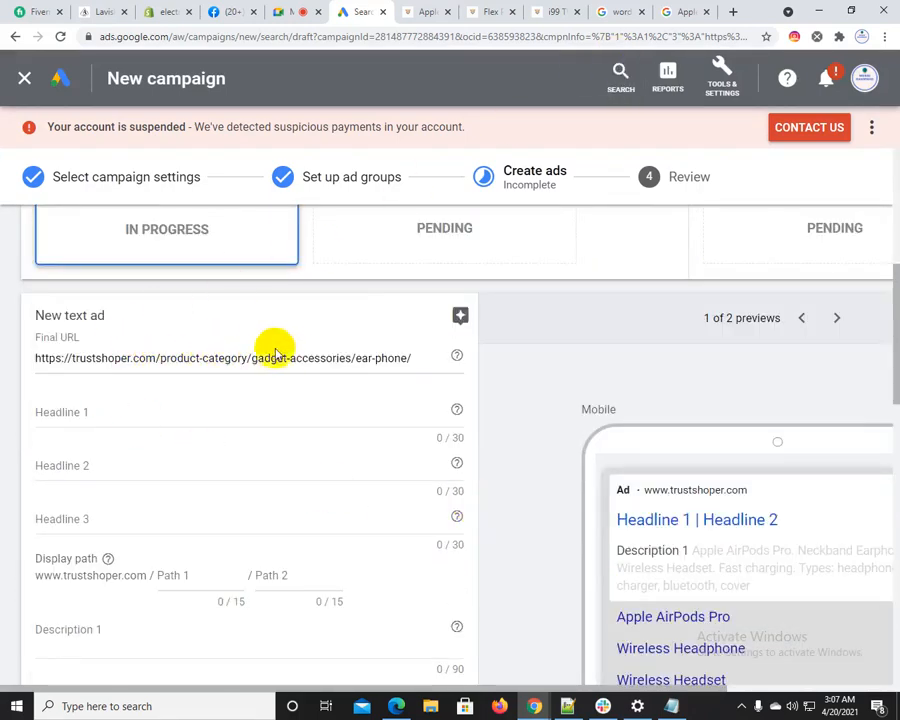
{"action": "scroll", "coordinate": [180, 450], "scroll_direction": "down", "scroll_amount": 8}
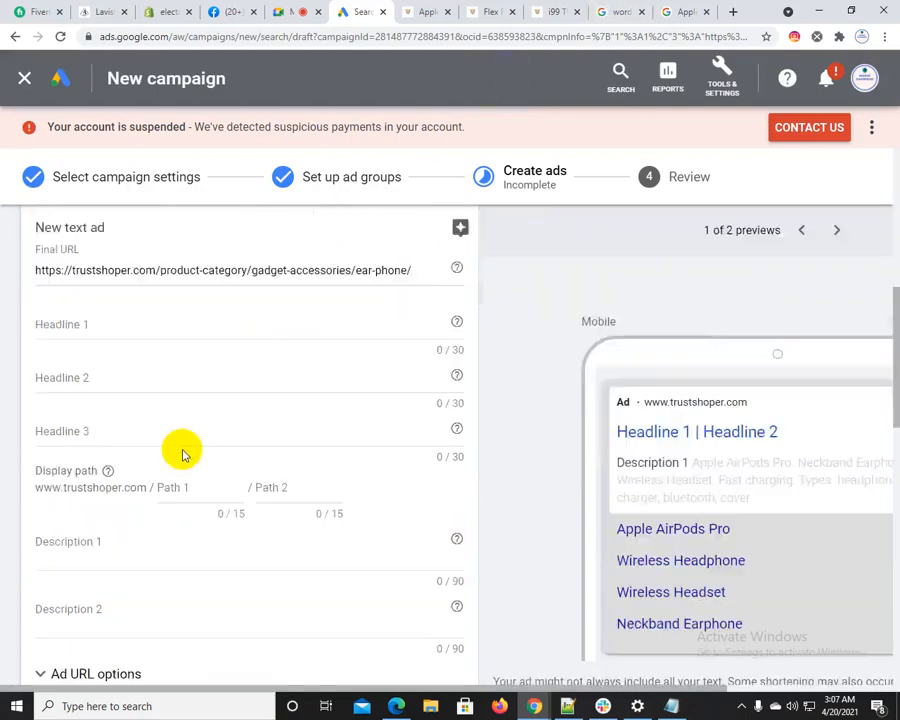
{"action": "scroll", "coordinate": [182, 452], "scroll_direction": "down", "scroll_amount": 3}
{"action": "scroll", "coordinate": [180, 448], "scroll_direction": "up", "scroll_amount": 4}
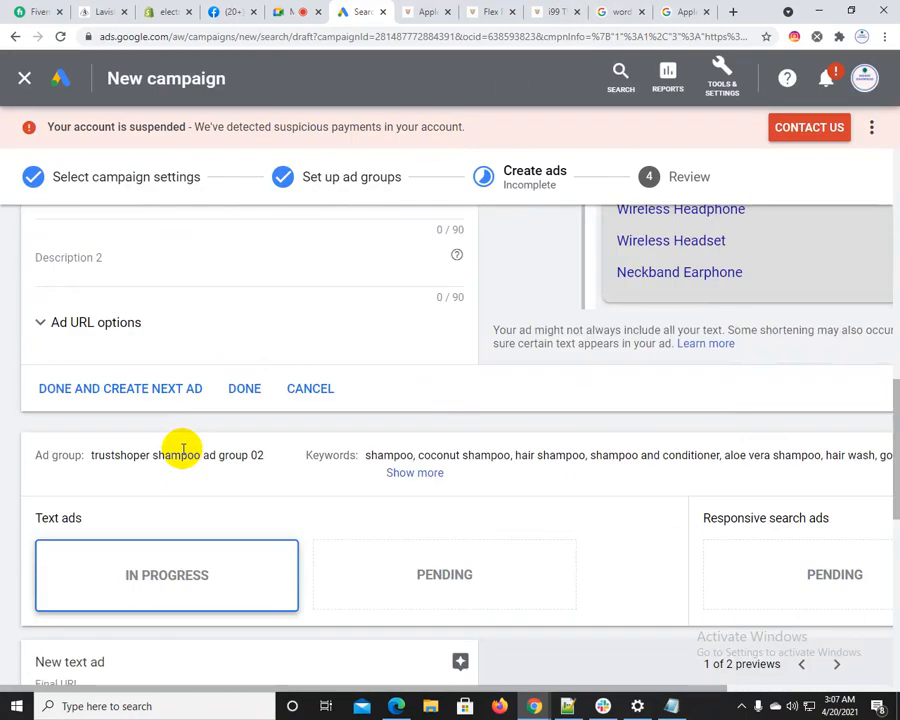
Finish the mouse ad group's text ad with its headlines and descriptions left blank
{"action": "scroll", "coordinate": [130, 425], "scroll_direction": "up", "scroll_amount": 4}
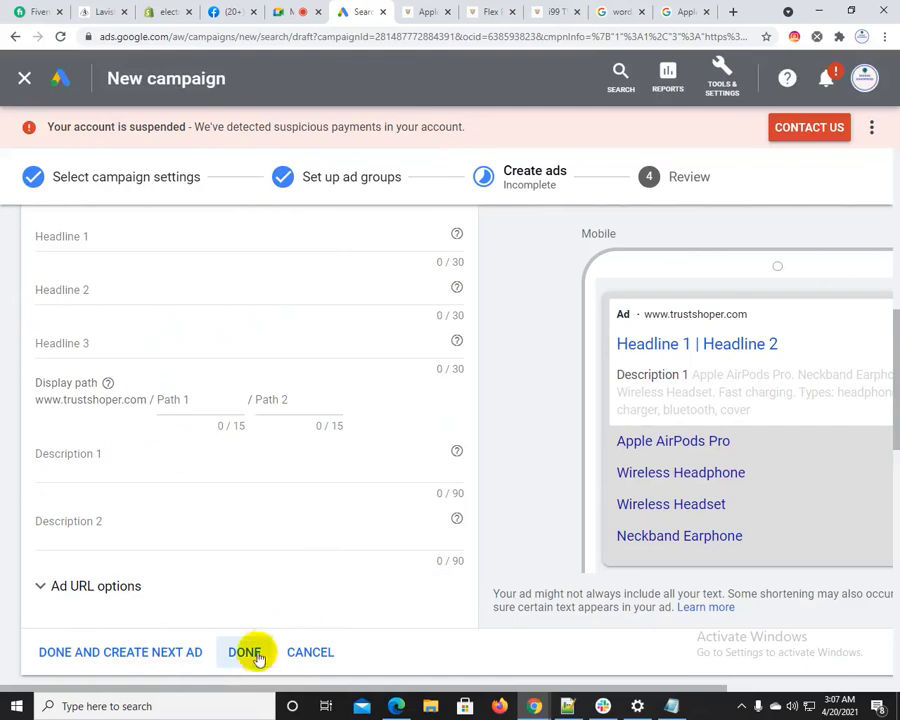
{"action": "left_click", "coordinate": [251, 651]}
{"action": "scroll", "coordinate": [266, 648], "scroll_direction": "up", "scroll_amount": 3}
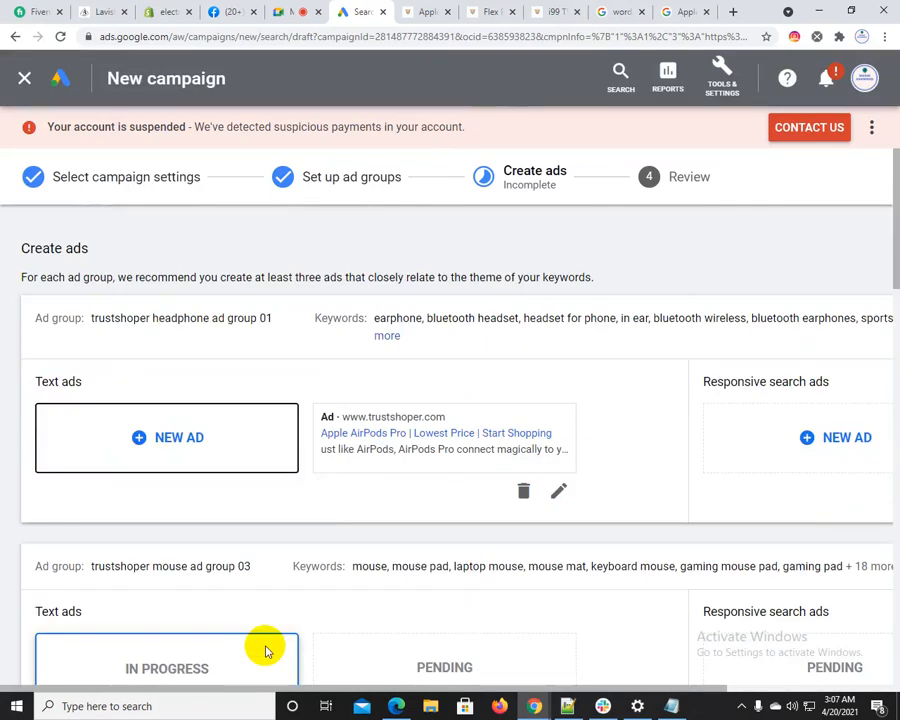
{"action": "scroll", "coordinate": [276, 638], "scroll_direction": "down", "scroll_amount": 3}
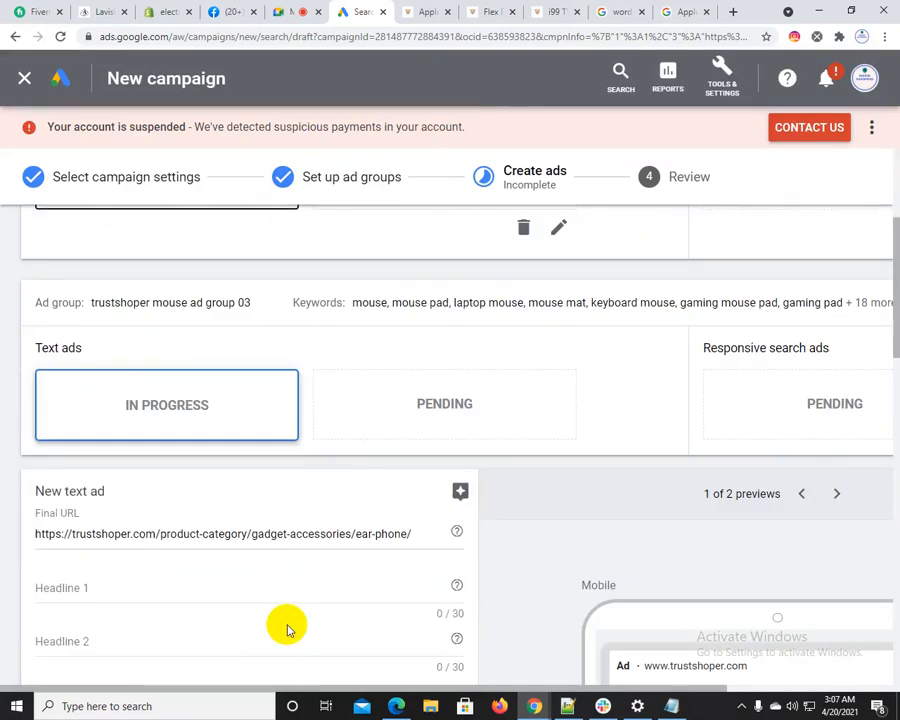
{"action": "scroll", "coordinate": [257, 434], "scroll_direction": "down", "scroll_amount": 4}
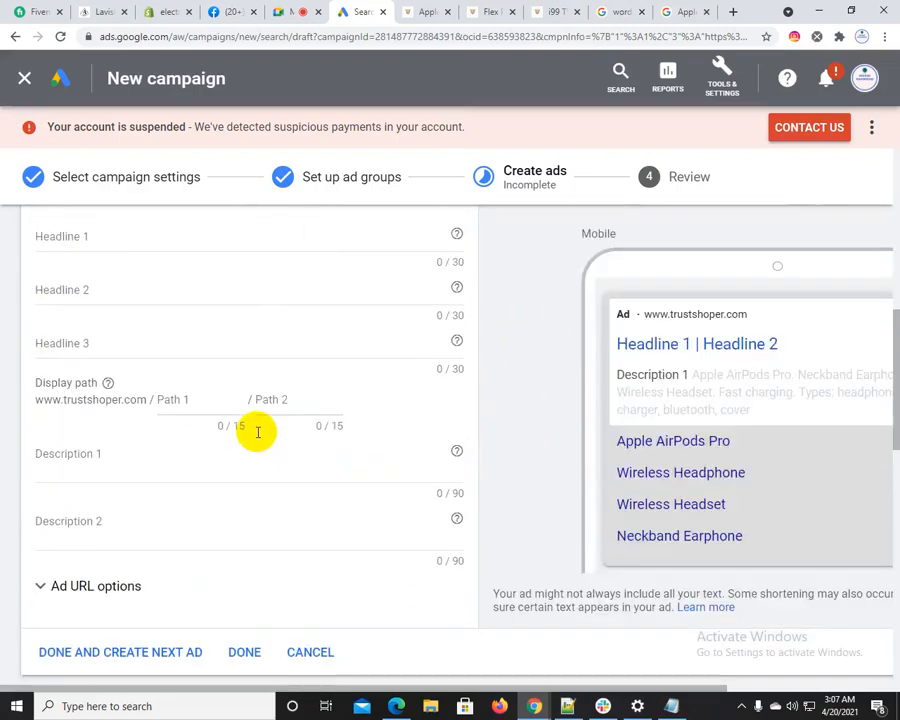
{"action": "scroll", "coordinate": [257, 432], "scroll_direction": "down", "scroll_amount": 3}
{"action": "left_click", "coordinate": [242, 388]}
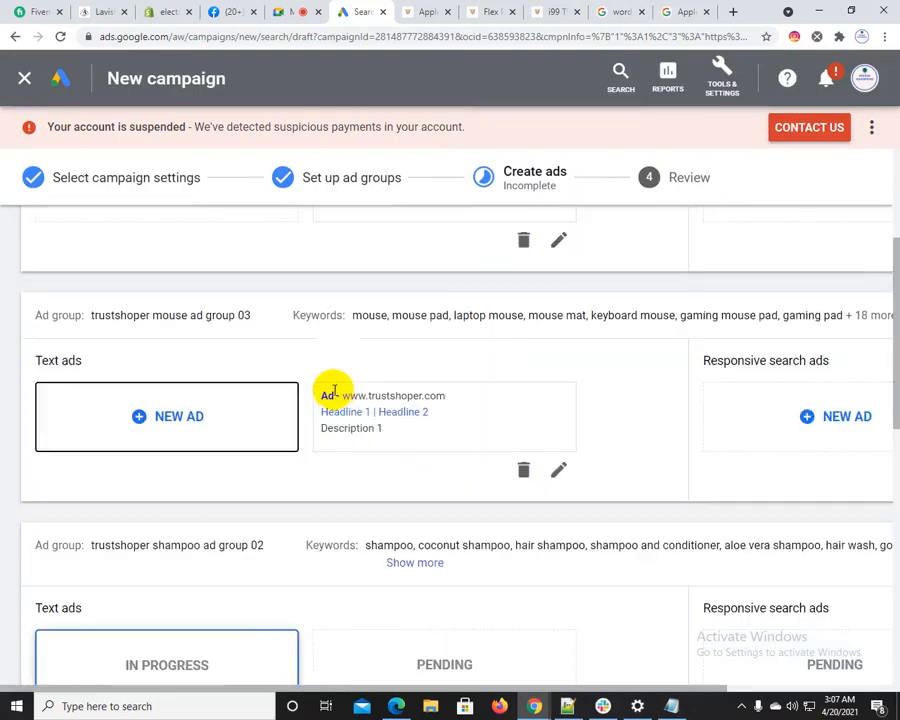
Finish the shampoo ad group's text ad with blank headlines and descriptions, and look over the ads of the three groups
{"action": "scroll", "coordinate": [348, 451], "scroll_direction": "down", "scroll_amount": 3}
{"action": "scroll", "coordinate": [257, 522], "scroll_direction": "down", "scroll_amount": 5}
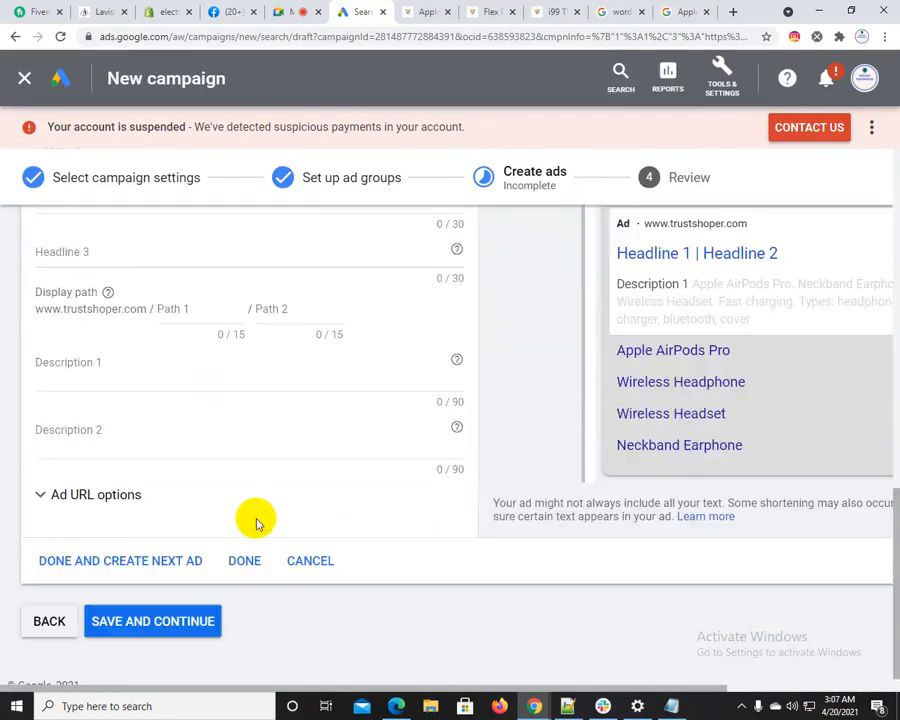
{"action": "left_click", "coordinate": [236, 561]}
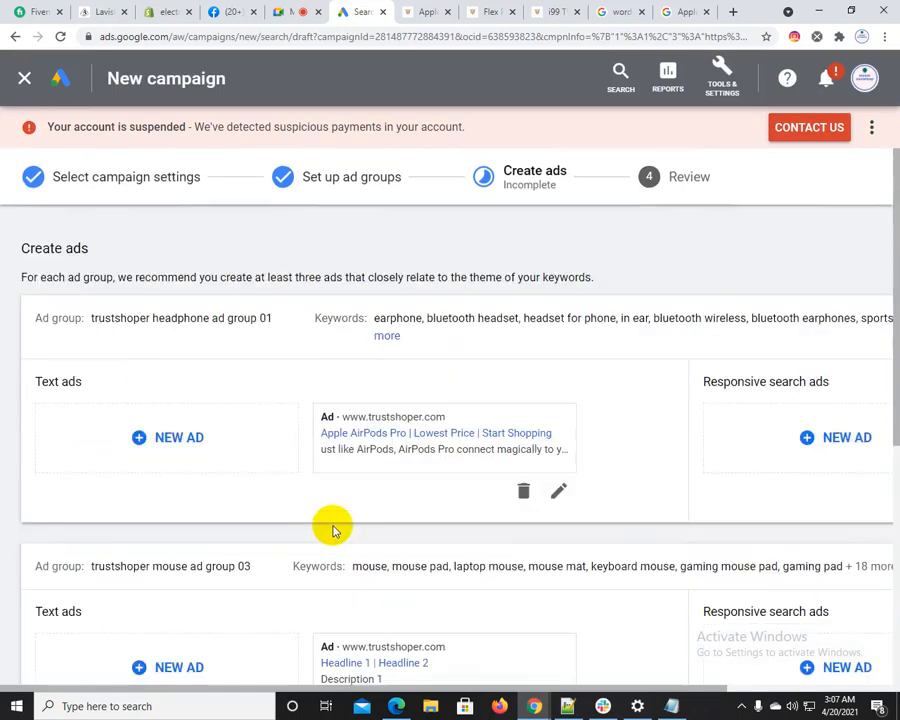
{"action": "scroll", "coordinate": [371, 465], "scroll_direction": "down", "scroll_amount": 5}
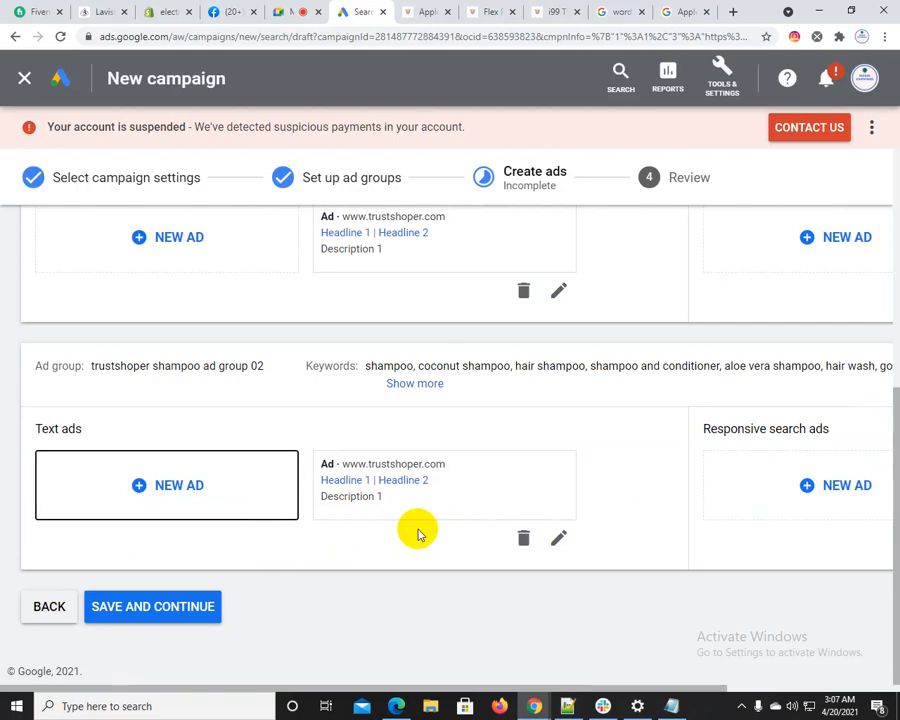
{"action": "scroll", "coordinate": [418, 535], "scroll_direction": "up", "scroll_amount": 2}
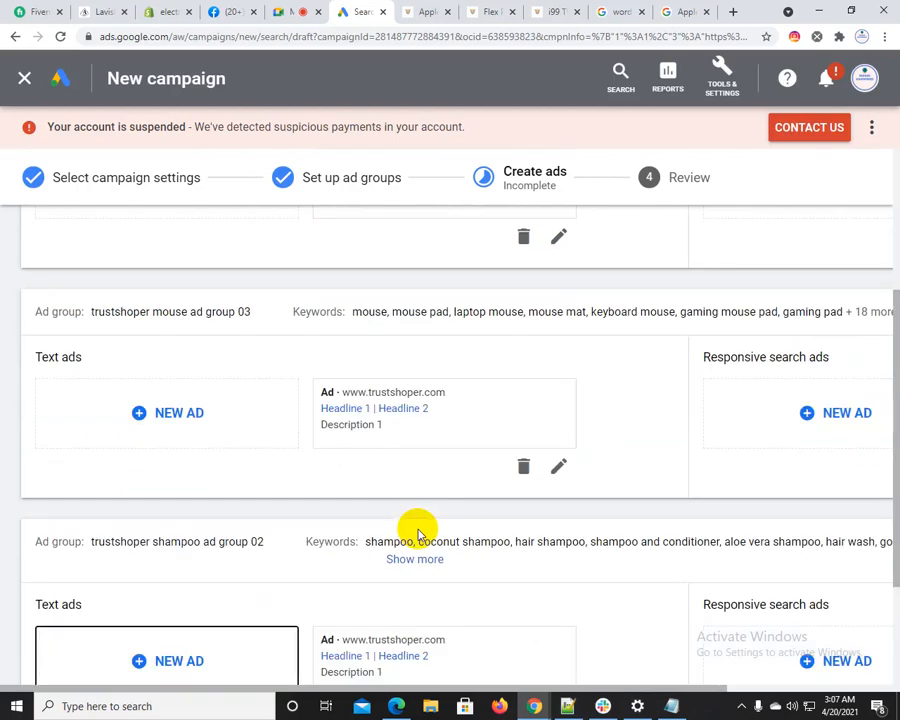
Open the mouse ad group's text ad for editing and go to the Mouse category of the Trustshoper shop
{"action": "left_click", "coordinate": [556, 467]}
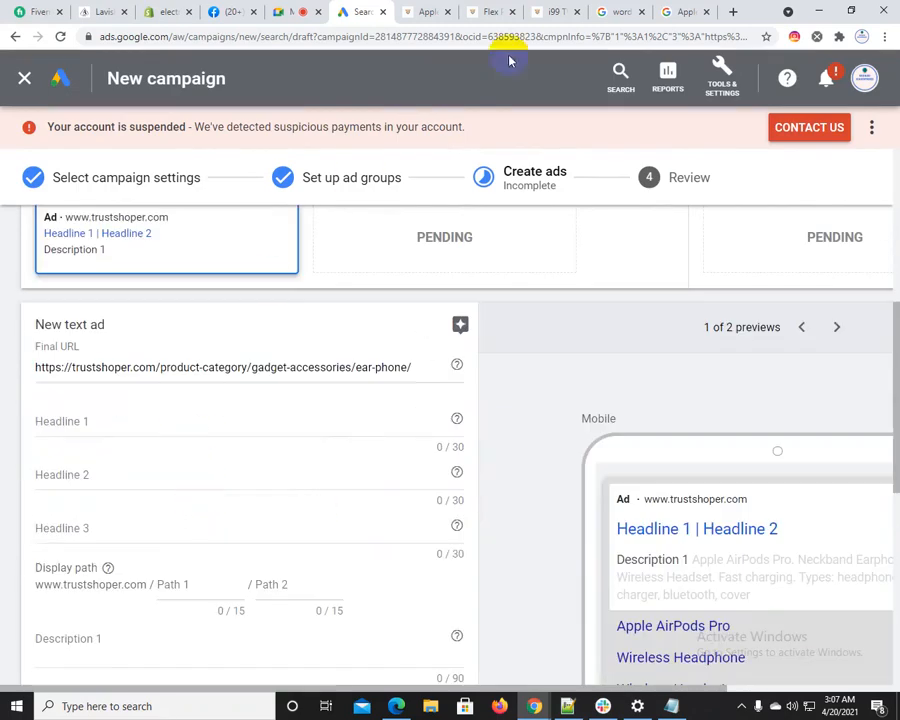
{"action": "scroll", "coordinate": [187, 352], "scroll_direction": "up", "scroll_amount": 2}
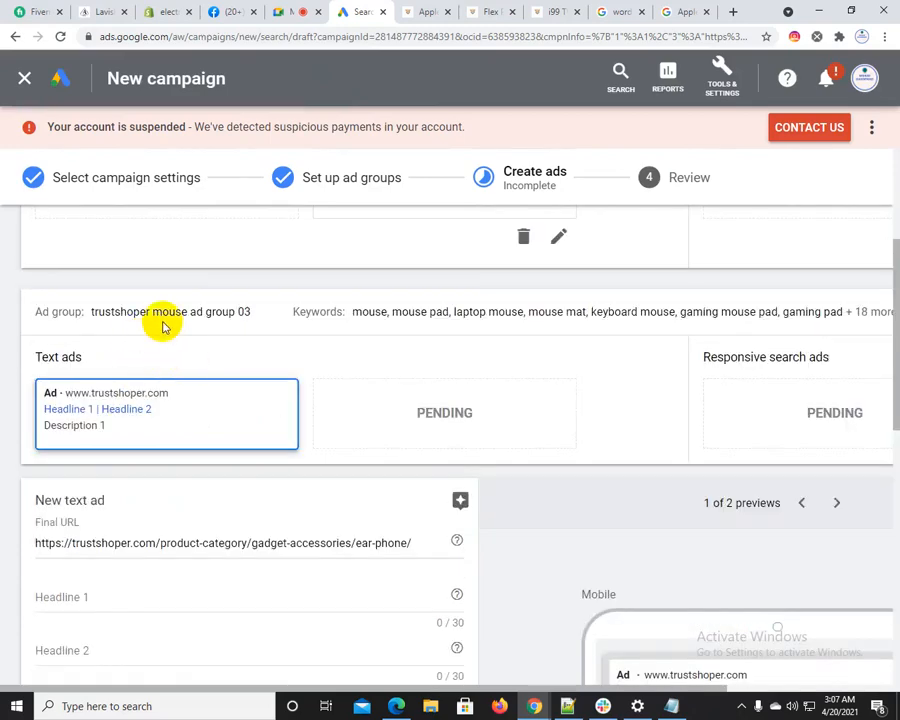
{"action": "double_click", "coordinate": [173, 315]}
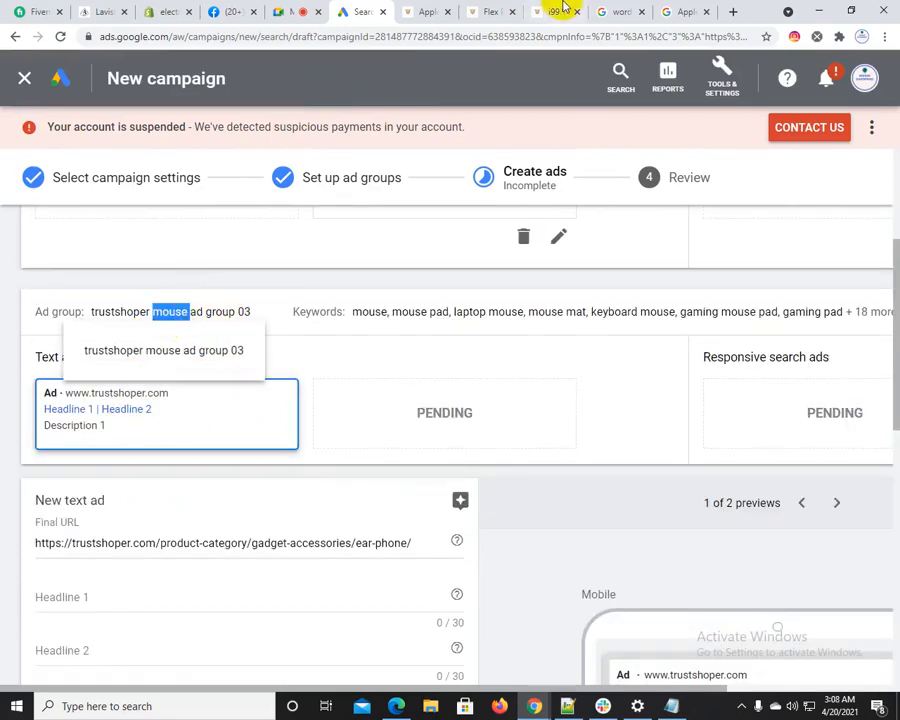
{"action": "left_click", "coordinate": [421, 10]}
{"action": "mouse_move", "coordinate": [515, 193]}
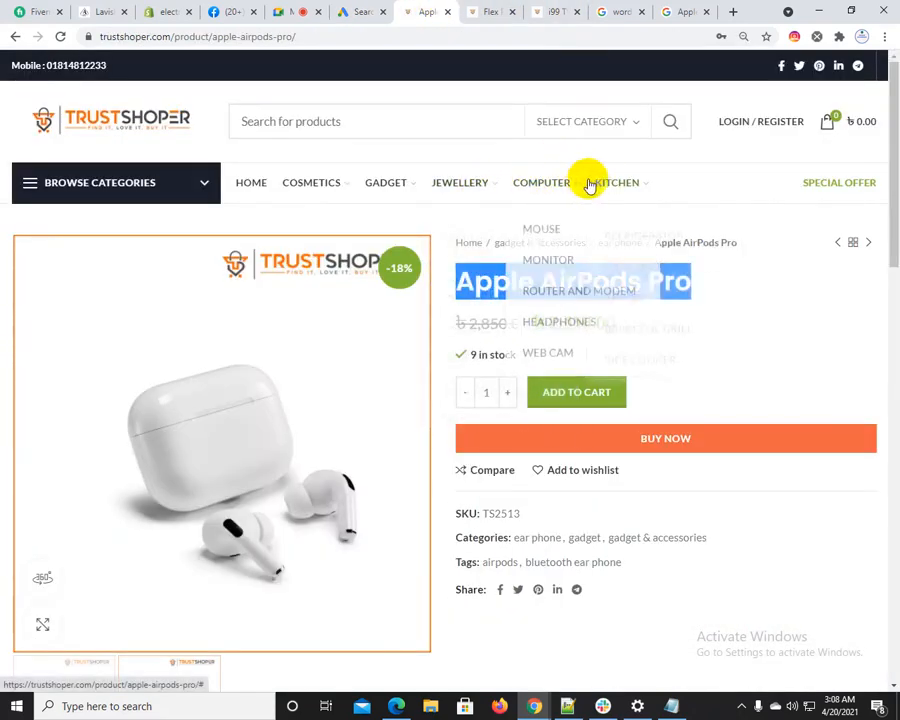
{"action": "left_click", "coordinate": [542, 228]}
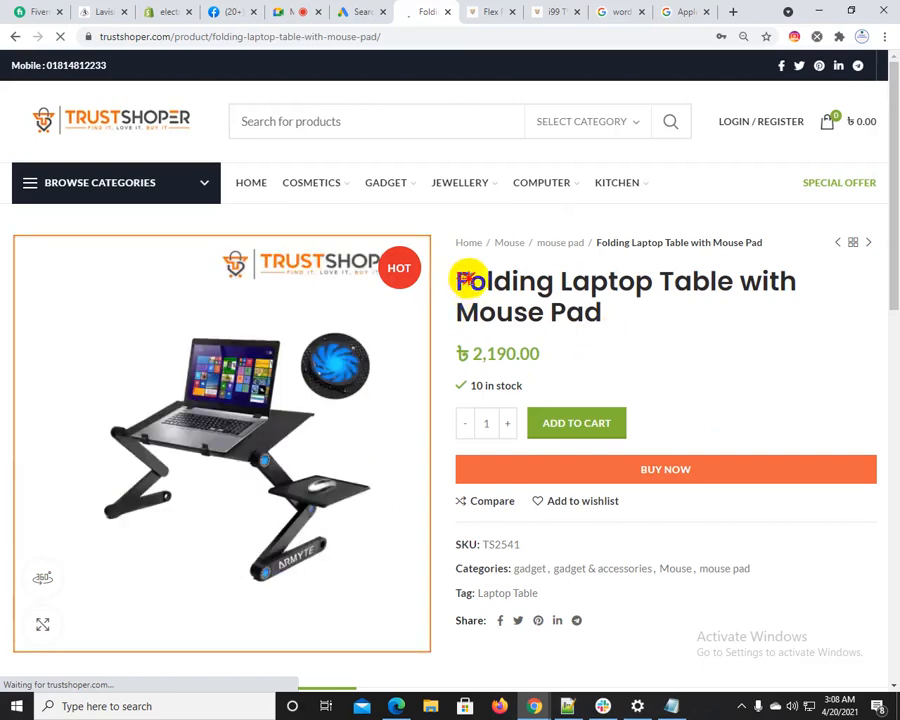
Copy the full product title "Folding Laptop Table with Mouse Pad" from its Trustshoper product page
{"action": "left_click_drag", "start_coordinate": [465, 279], "coordinate": [445, 283]}
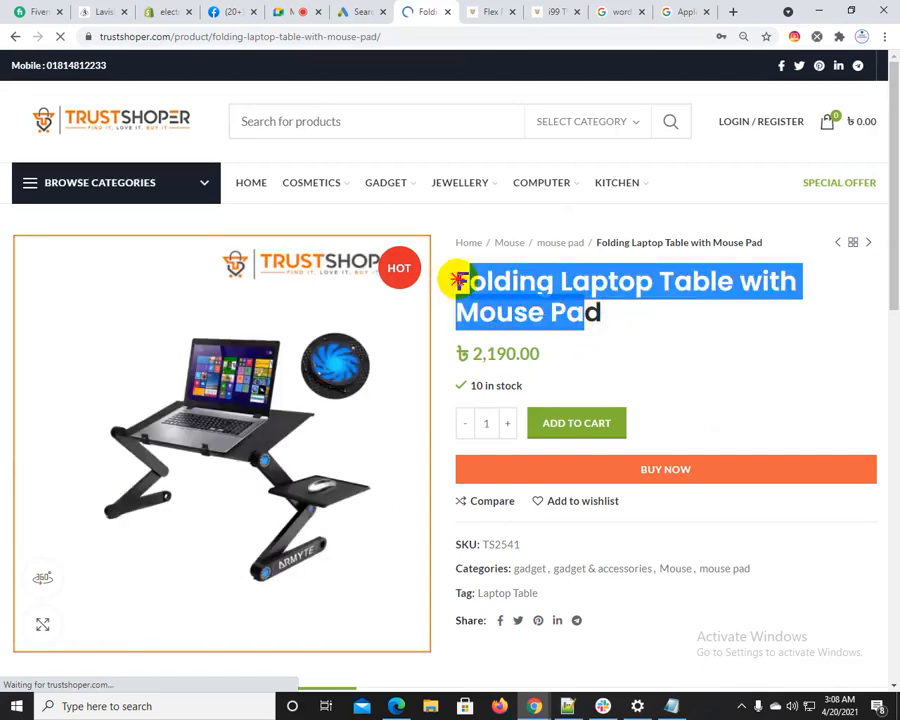
{"action": "left_click", "coordinate": [609, 311]}
{"action": "left_click_drag", "start_coordinate": [609, 311], "coordinate": [450, 289]}
{"action": "right_click", "coordinate": [470, 283]}
{"action": "left_click", "coordinate": [492, 294]}
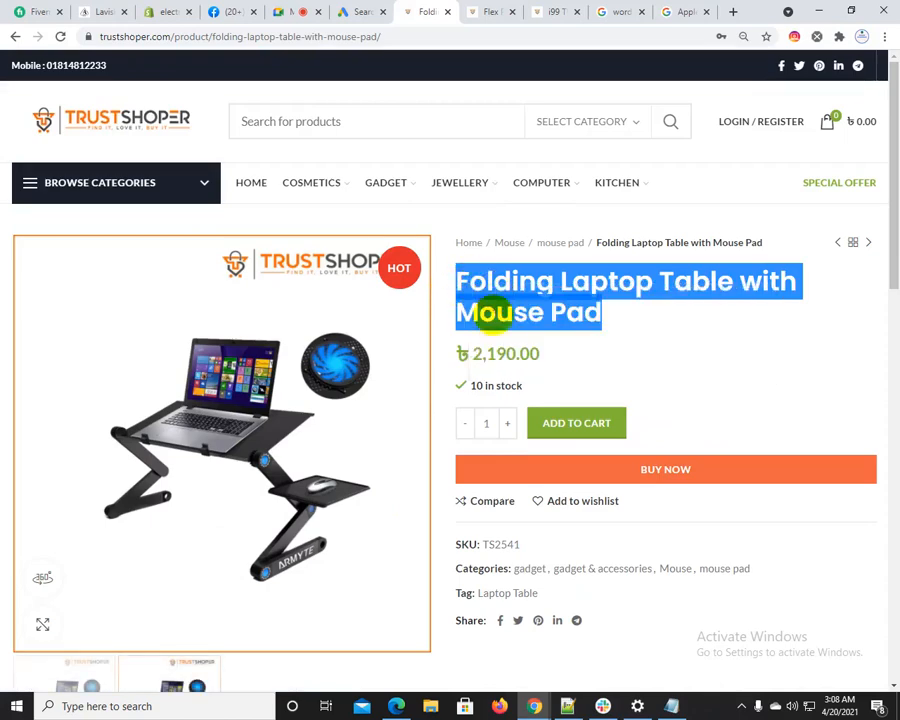
Split the copied title in the mouse text ad into Headline 1 "Folding Laptop" and Headline 2 "Table with Mouse Pad"
{"action": "left_click", "coordinate": [377, 10]}
{"action": "scroll", "coordinate": [160, 515], "scroll_direction": "down", "scroll_amount": 2}
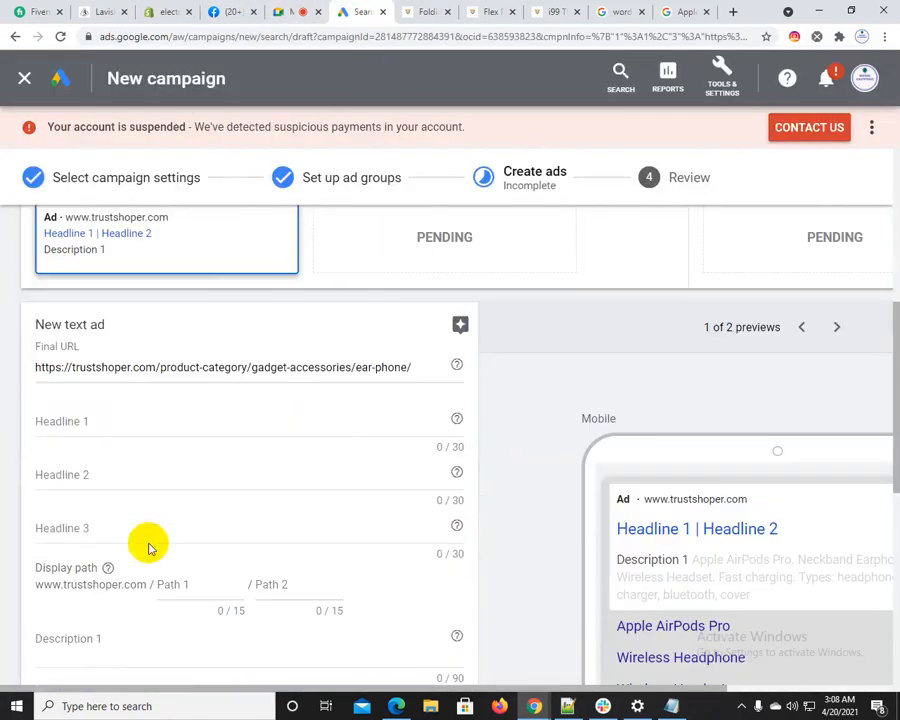
{"action": "left_click", "coordinate": [118, 428]}
{"action": "key", "text": "ctrl+v"}
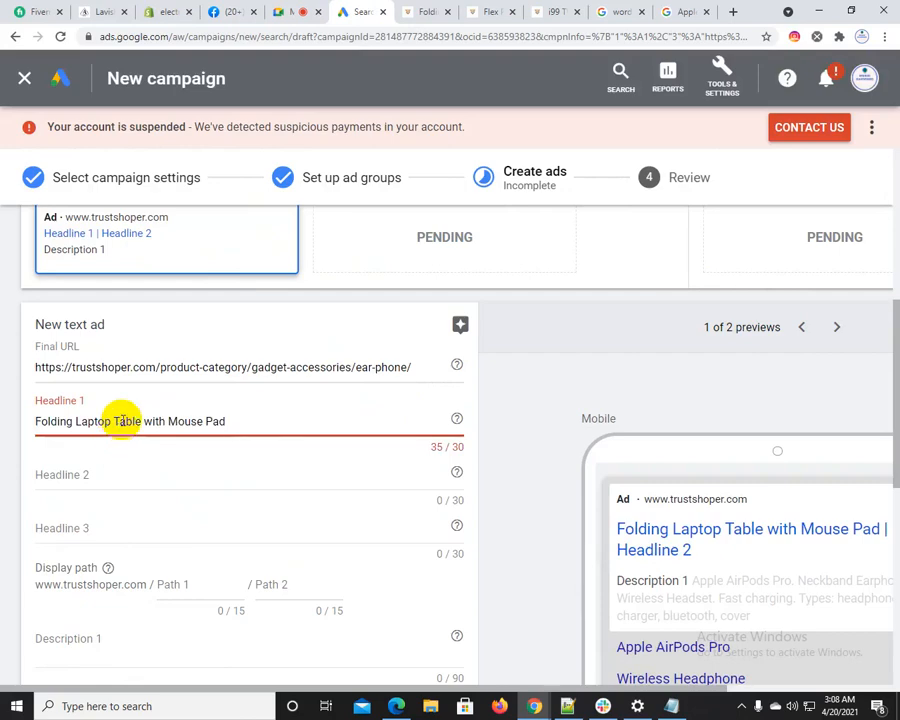
{"action": "left_click_drag", "start_coordinate": [114, 419], "coordinate": [268, 419]}
{"action": "key", "text": "ctrl+x"}
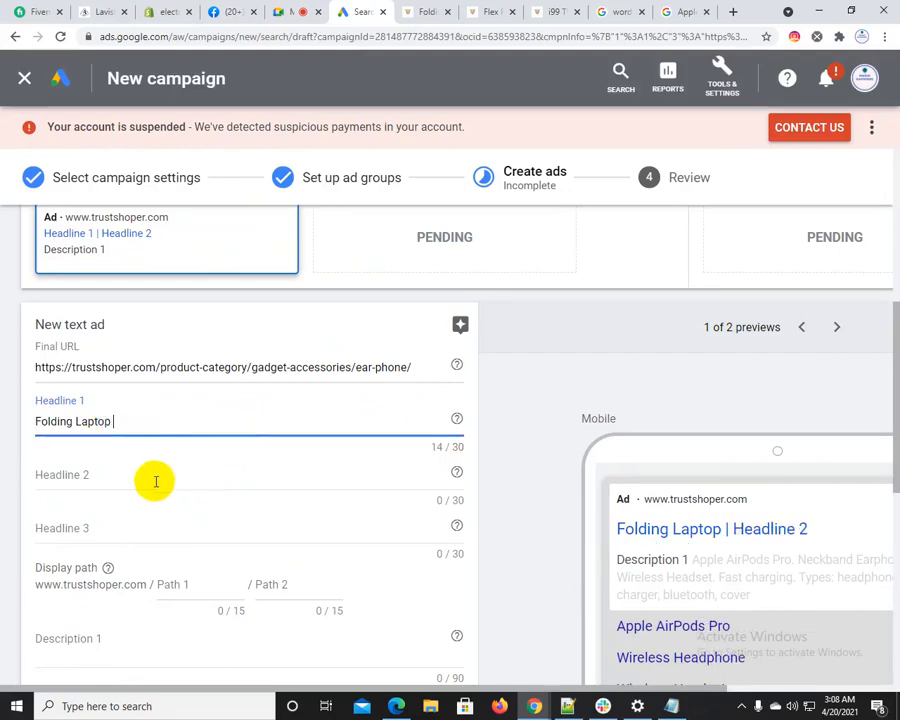
{"action": "left_click", "coordinate": [153, 478]}
{"action": "key", "text": "ctrl+v"}
Search Google for "Table with Mouse Pad" and look through the results for description wording
{"action": "left_click", "coordinate": [683, 11]}
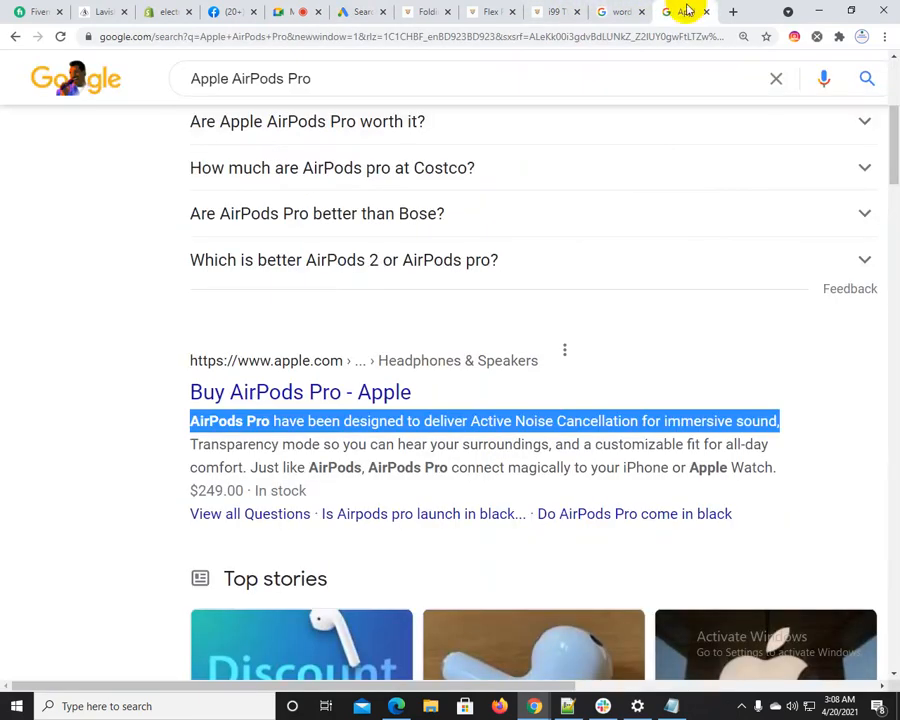
{"action": "triple_click", "coordinate": [360, 68]}
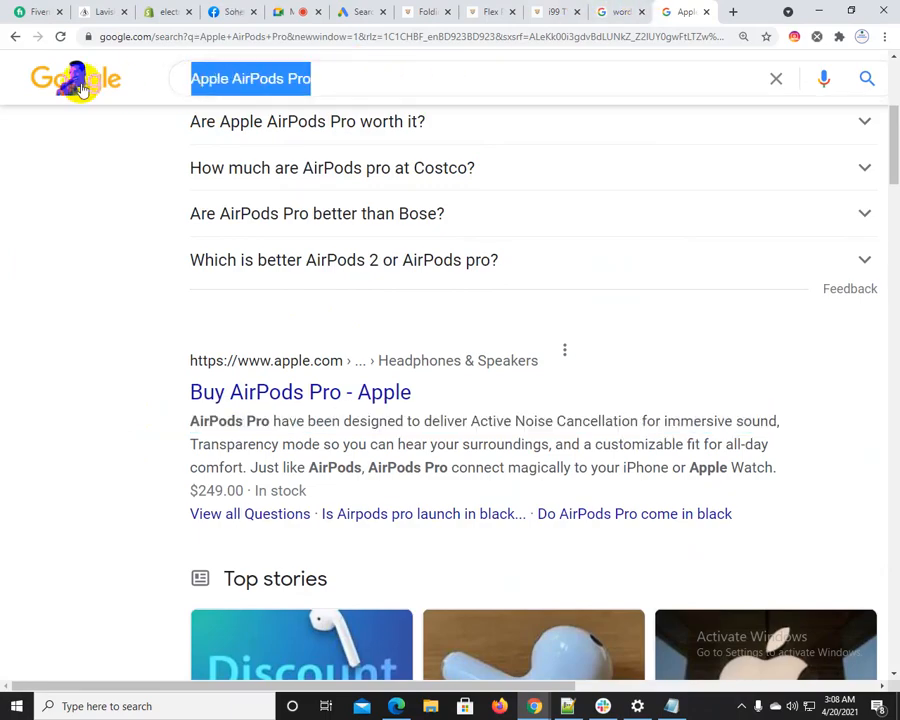
{"action": "key", "text": "ctrl+v"}
{"action": "key", "text": "Return"}
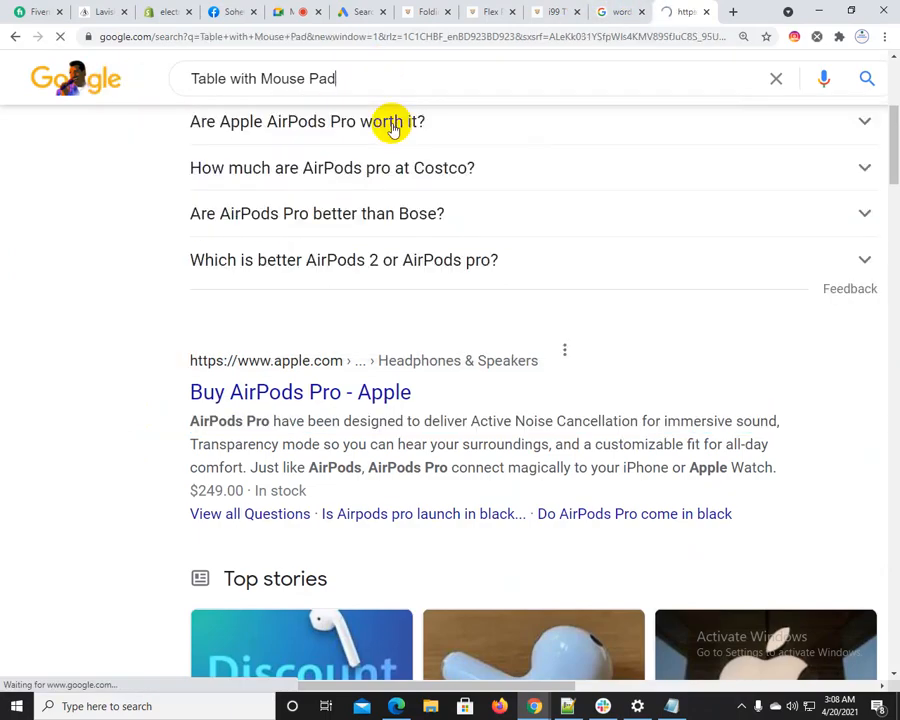
{"action": "scroll", "coordinate": [164, 463], "scroll_direction": "down", "scroll_amount": 3}
{"action": "scroll", "coordinate": [164, 463], "scroll_direction": "down", "scroll_amount": 3}
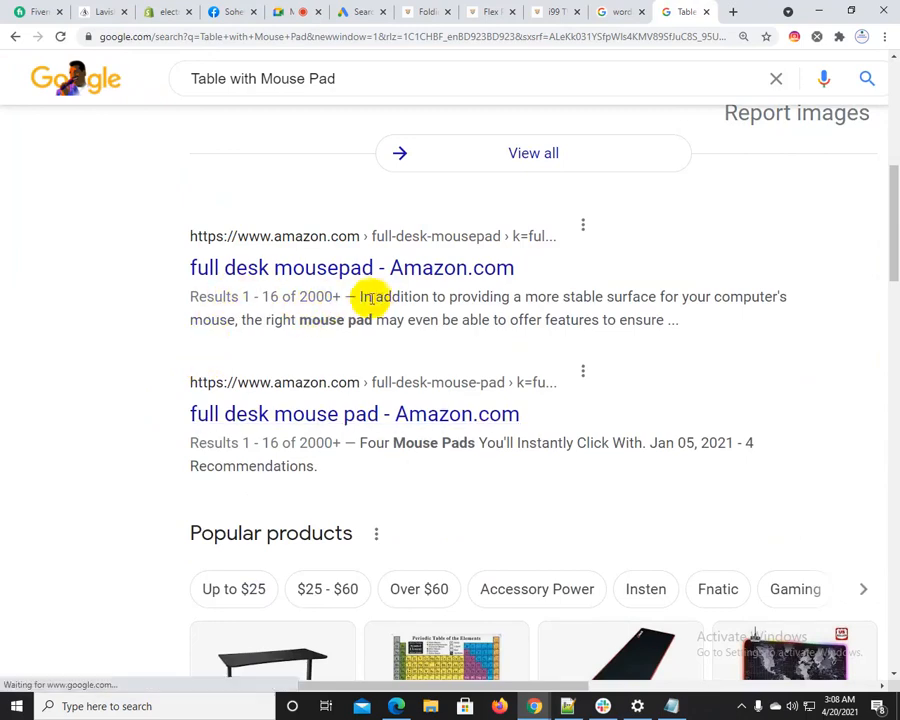
Fill Description 1 with Amazon's snippet "In addition to providing a more stable surface for your computer's mouse"
{"action": "left_click_drag", "start_coordinate": [362, 295], "coordinate": [254, 314]}
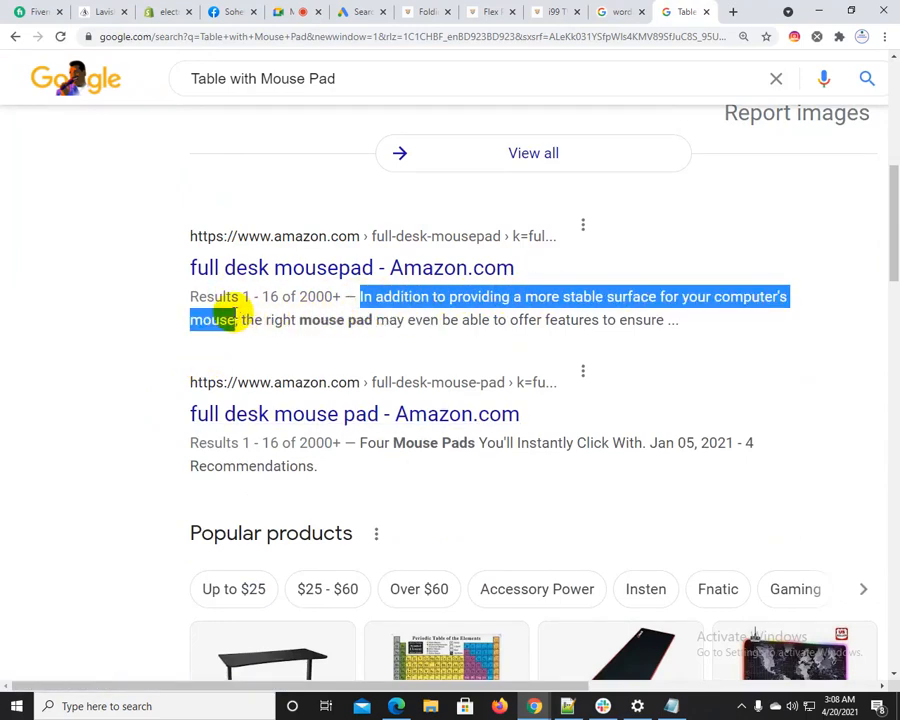
{"action": "left_click", "coordinate": [298, 10]}
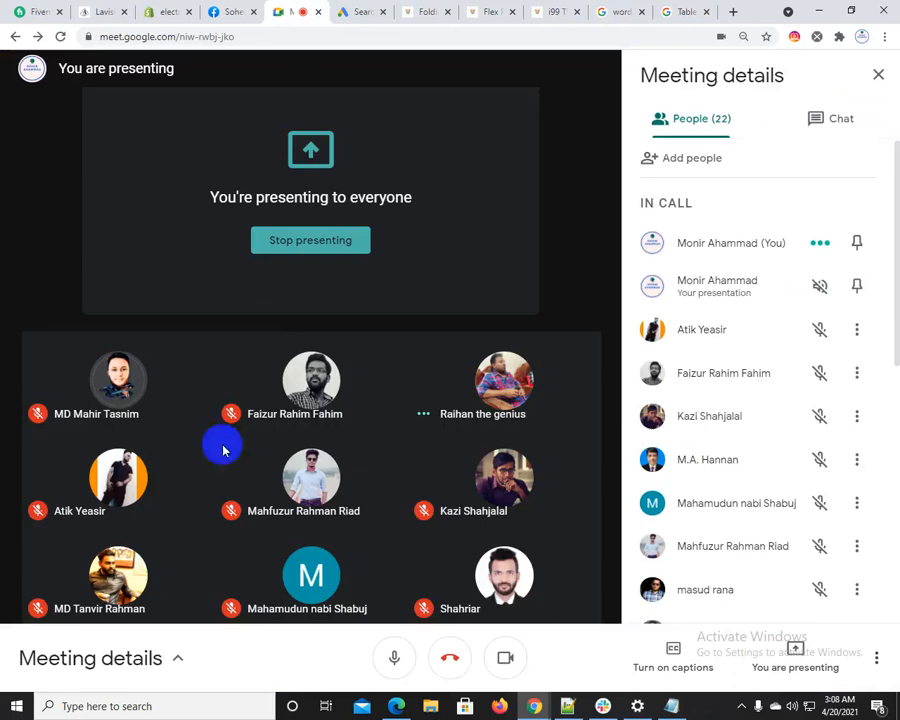
{"action": "left_click", "coordinate": [348, 8]}
{"action": "scroll", "coordinate": [80, 584], "scroll_direction": "down", "scroll_amount": 2}
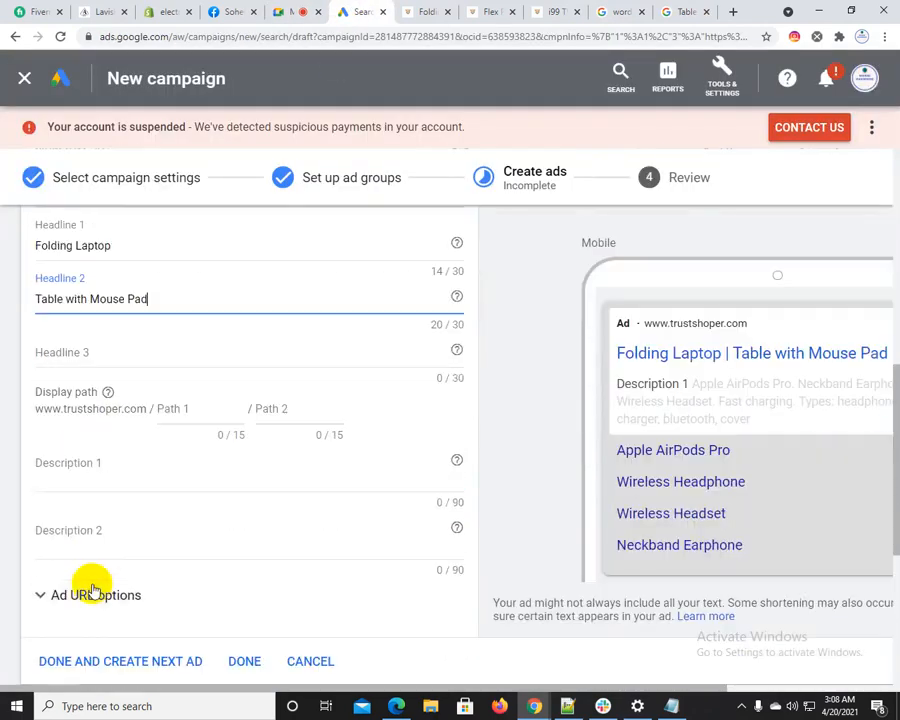
{"action": "left_click", "coordinate": [112, 478]}
{"action": "key", "text": "ctrl+v"}
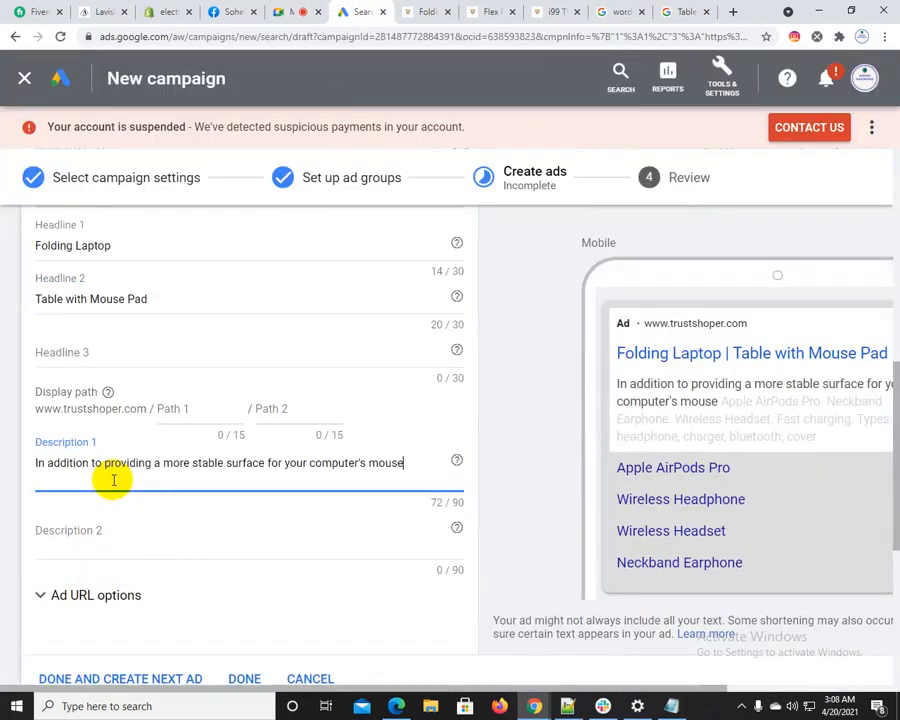
Fill Description 2 with the Amazon snippet "Four Mouse Pads You'll Instantly Click With" from the search results
{"action": "left_click", "coordinate": [703, 10]}
{"action": "left_click_drag", "start_coordinate": [243, 319], "coordinate": [370, 320]}
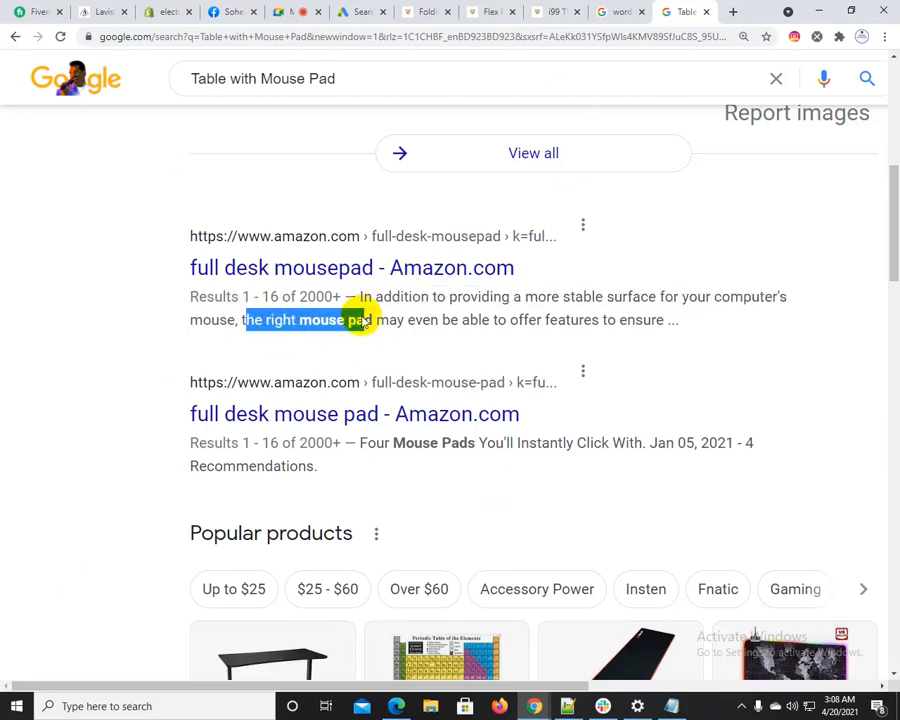
{"action": "left_click_drag", "start_coordinate": [360, 441], "coordinate": [630, 442]}
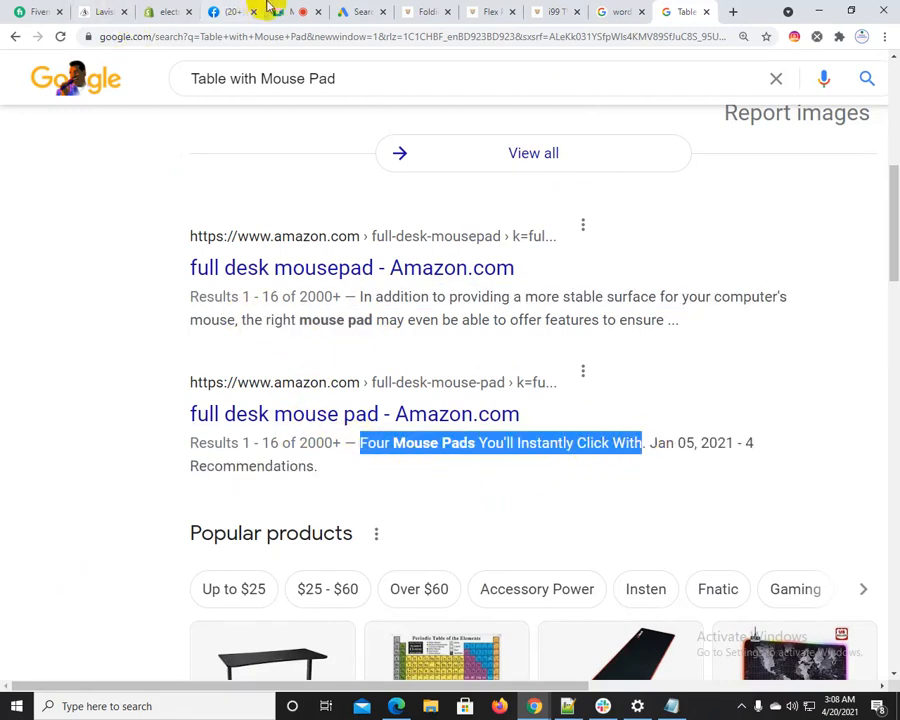
{"action": "left_click", "coordinate": [345, 10]}
{"action": "left_click", "coordinate": [134, 544]}
{"action": "key", "text": "ctrl+v"}
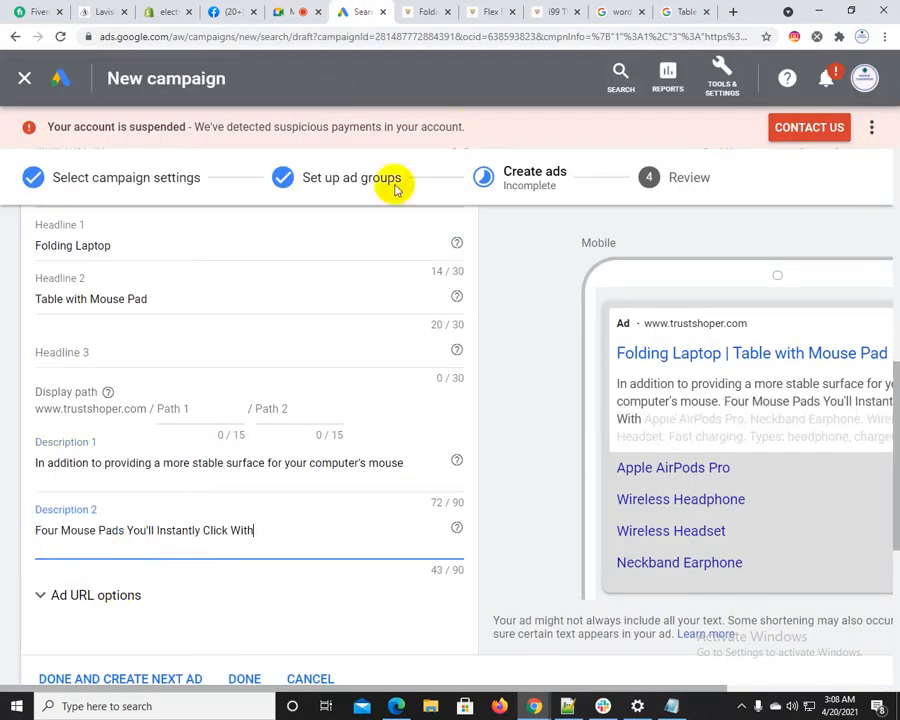
Enter a Headline 3 beginning with "best quality" and finish the mouse ad group's text ad
{"action": "left_click", "coordinate": [85, 355]}
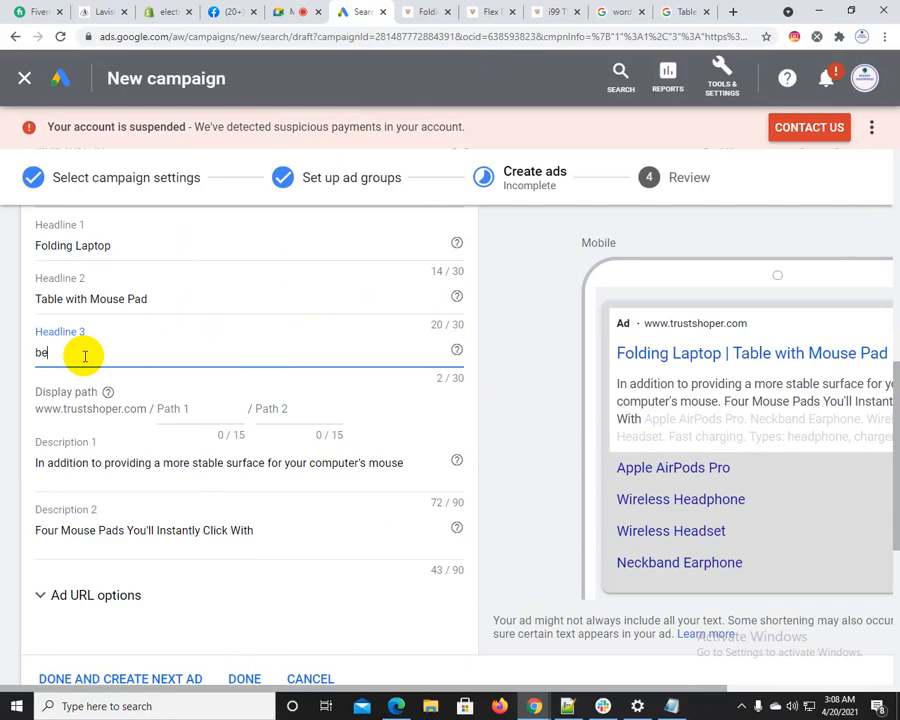
{"action": "type", "text": "quality mouse"}
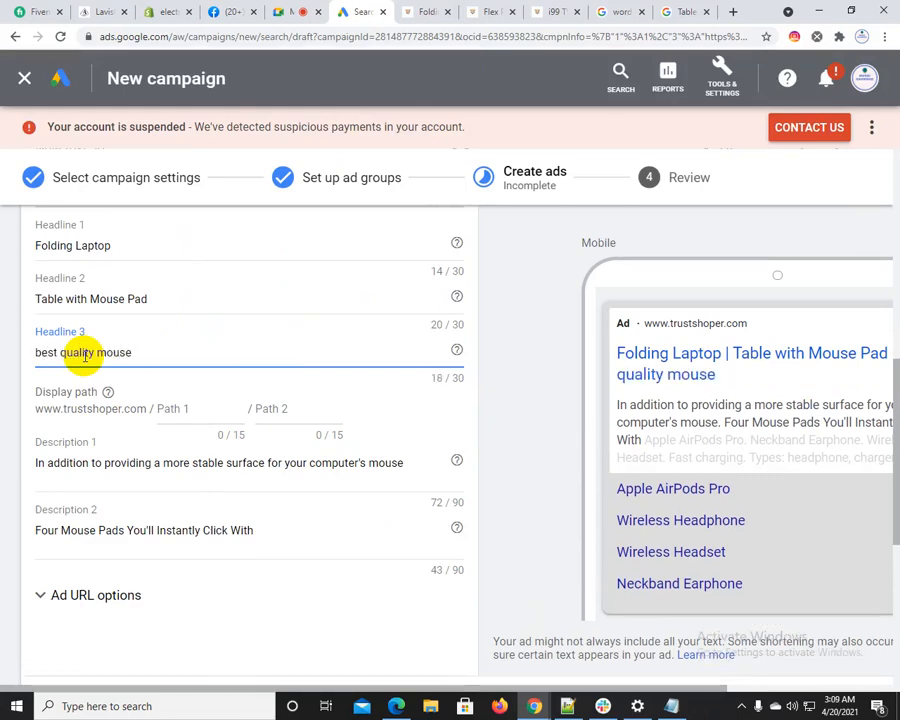
{"action": "scroll", "coordinate": [326, 414], "scroll_direction": "down", "scroll_amount": 2}
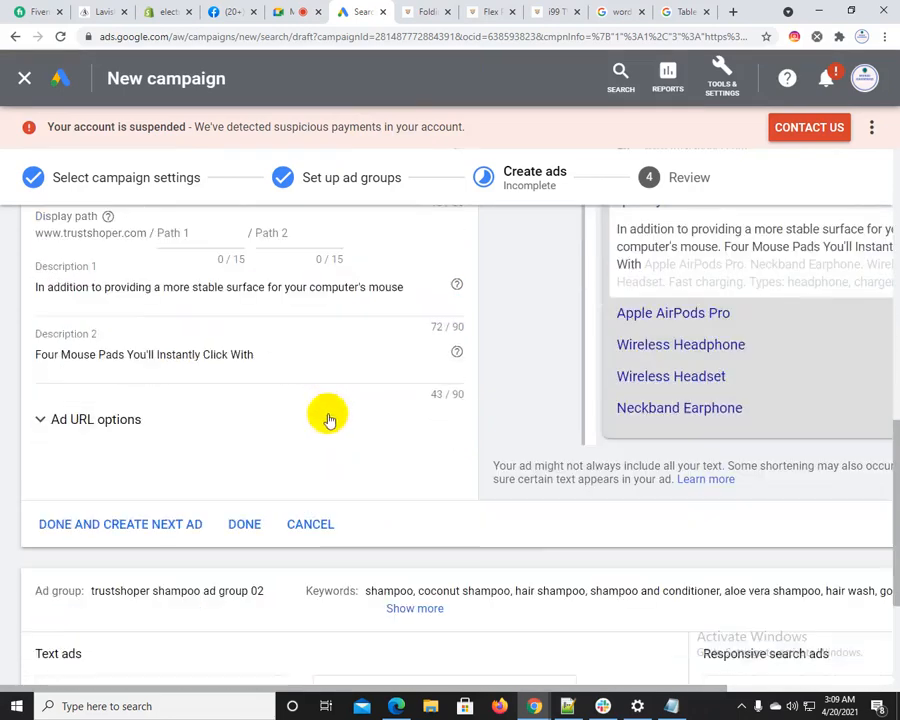
{"action": "left_click", "coordinate": [258, 520]}
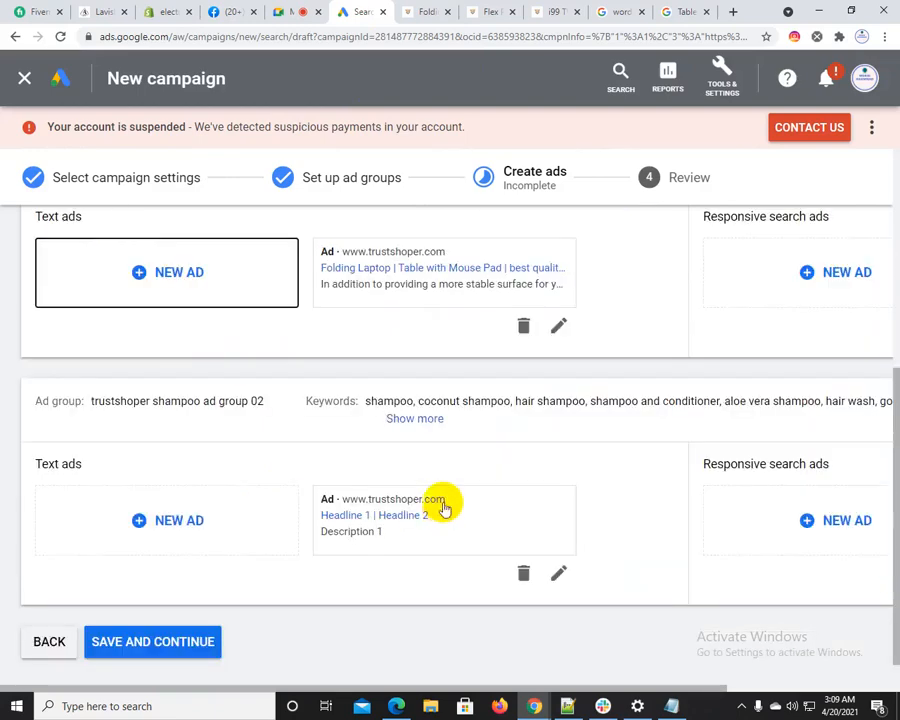
Look over the headphone and mouse text ads, and open the shampoo ad group's text ad for editing
{"action": "scroll", "coordinate": [445, 500], "scroll_direction": "up", "scroll_amount": 3}
{"action": "scroll", "coordinate": [470, 293], "scroll_direction": "up", "scroll_amount": 2}
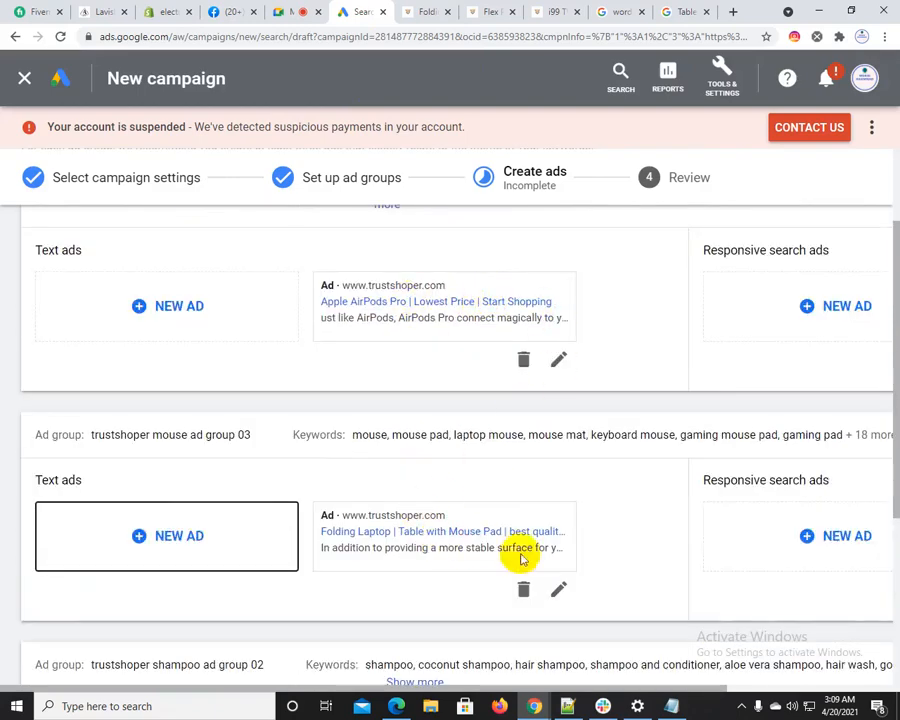
{"action": "scroll", "coordinate": [221, 577], "scroll_direction": "down", "scroll_amount": 3}
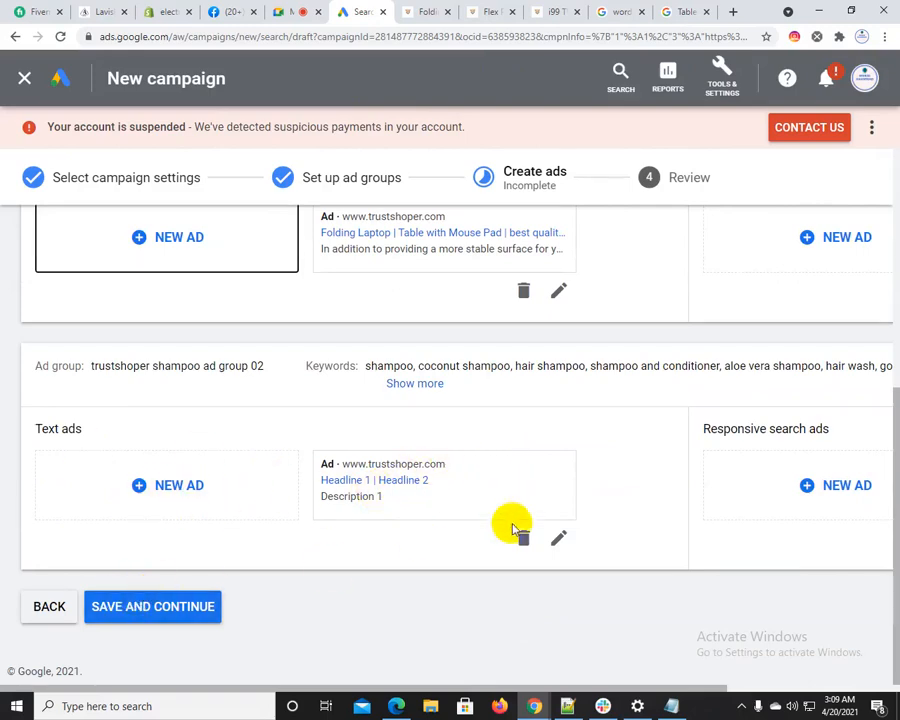
{"action": "left_click", "coordinate": [559, 538]}
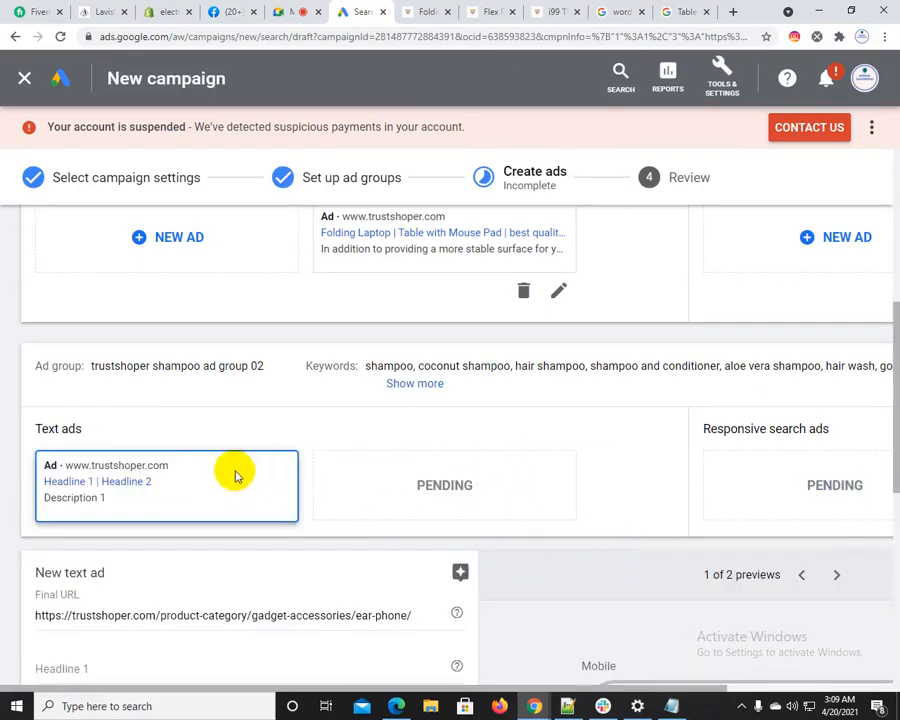
{"action": "scroll", "coordinate": [427, 330], "scroll_direction": "down", "scroll_amount": 4}
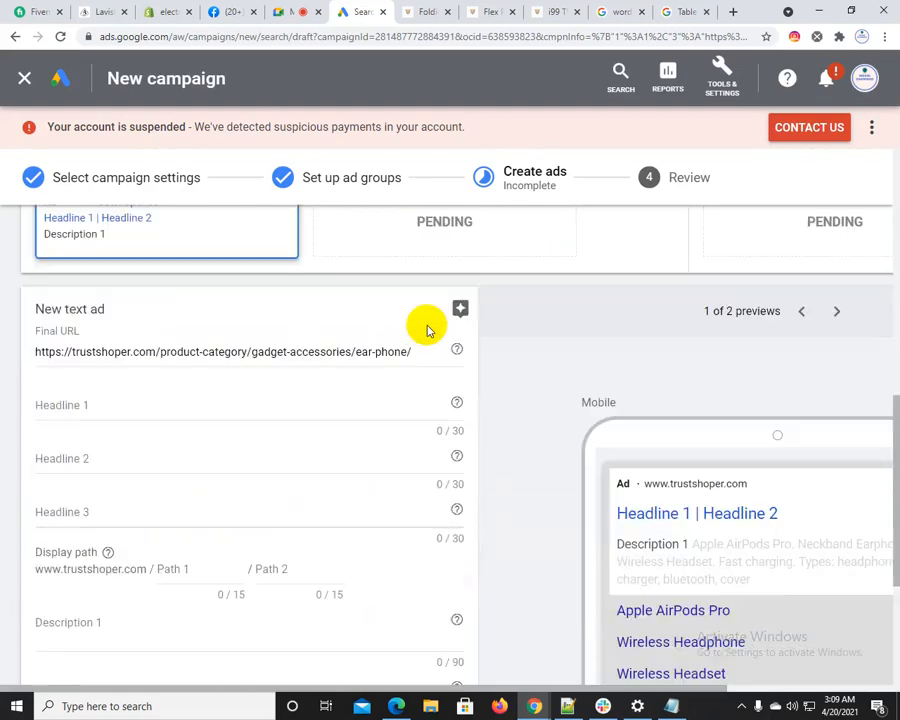
{"action": "scroll", "coordinate": [344, 428], "scroll_direction": "up", "scroll_amount": 3}
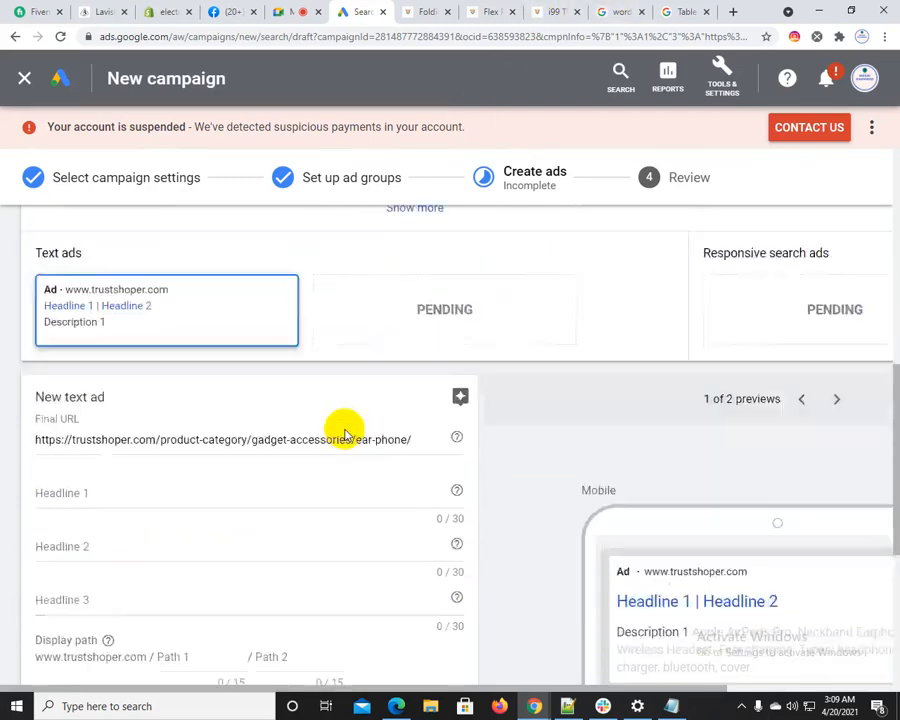
{"action": "double_click", "coordinate": [175, 277]}
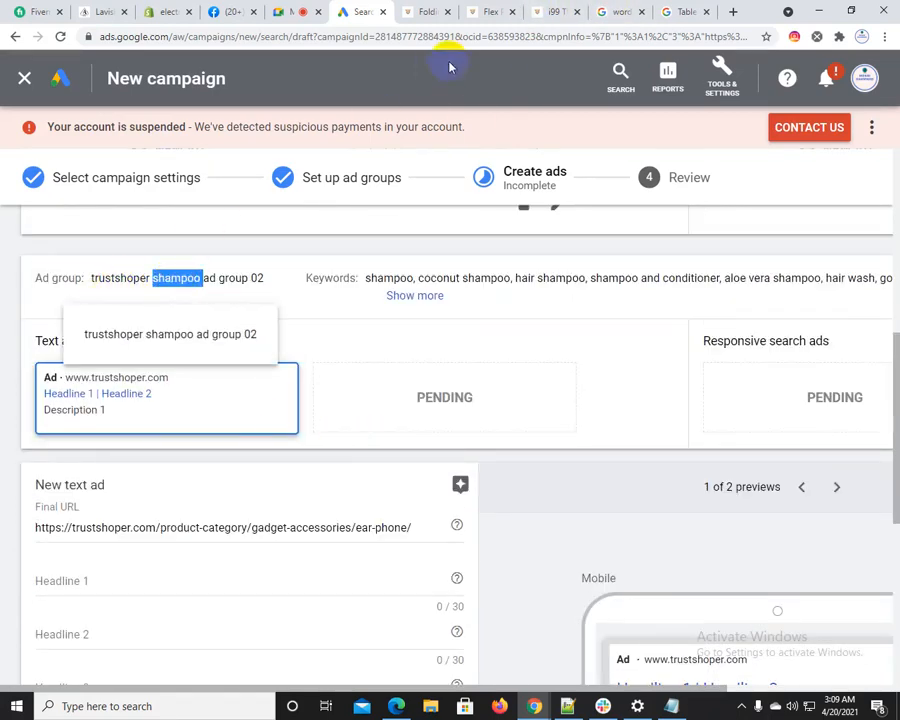
{"action": "left_click", "coordinate": [432, 11]}
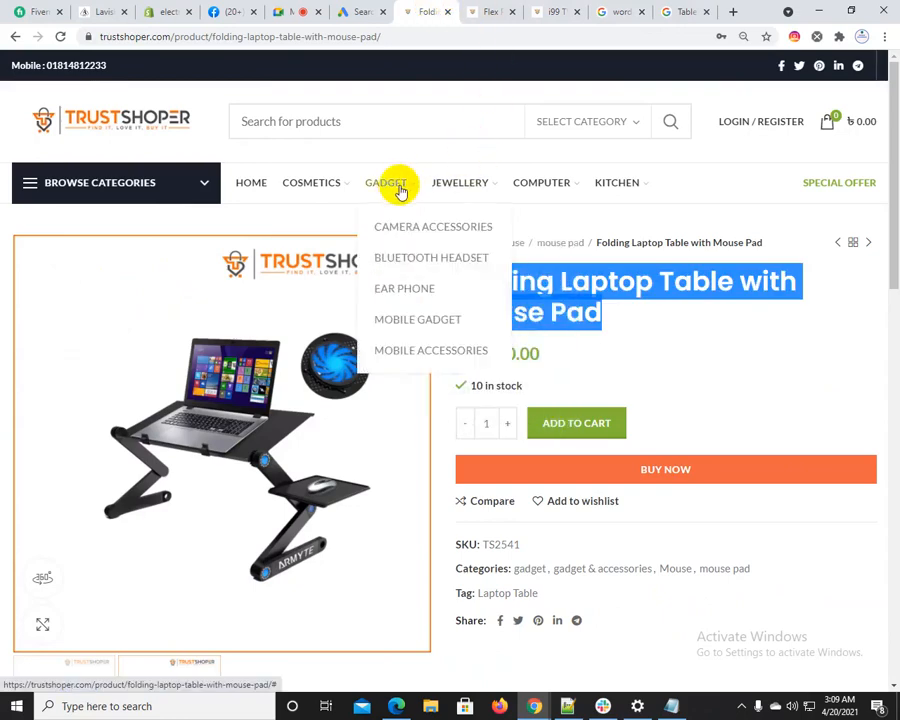
{"action": "mouse_move", "coordinate": [317, 183]}
{"action": "left_click", "coordinate": [301, 287]}
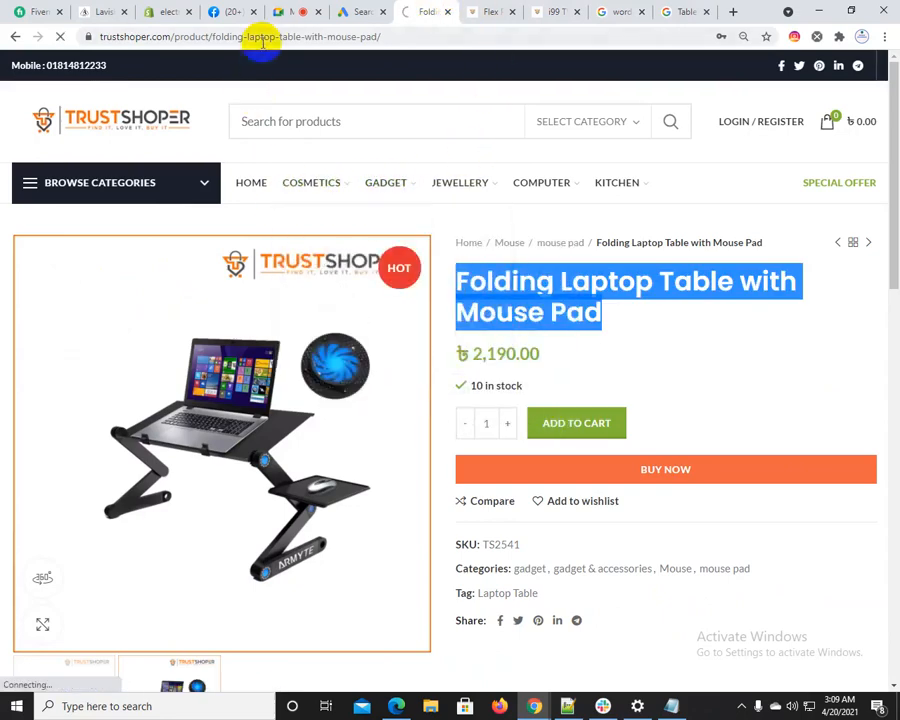
{"action": "left_click", "coordinate": [264, 40]}
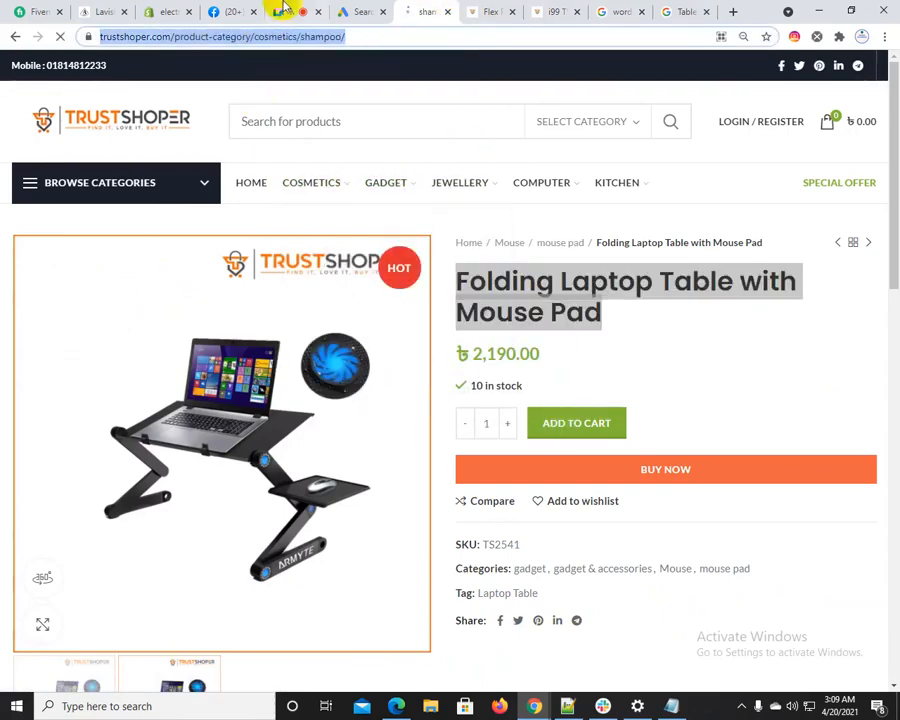
{"action": "left_click", "coordinate": [360, 11]}
{"action": "triple_click", "coordinate": [237, 524]}
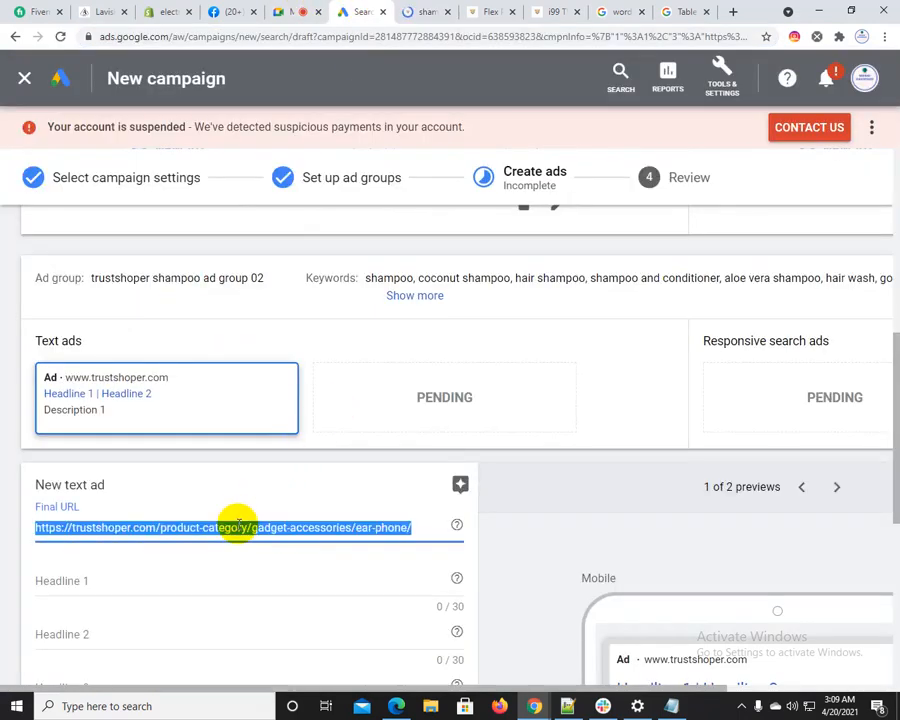
{"action": "type", "text": "https://trustshoper.com/product-category/cosmetics/shampoo/"}
Fill Headline 1 with "Body shop Ginger Shampoo", copied from the 250ml product's page on Trustshoper
{"action": "left_click", "coordinate": [422, 11]}
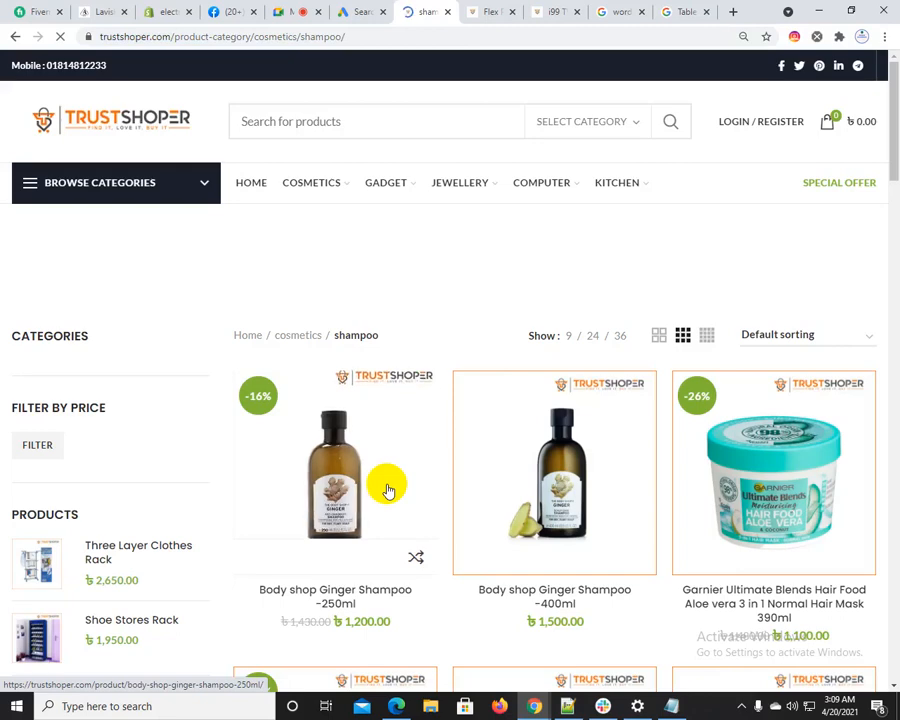
{"action": "left_click", "coordinate": [389, 490]}
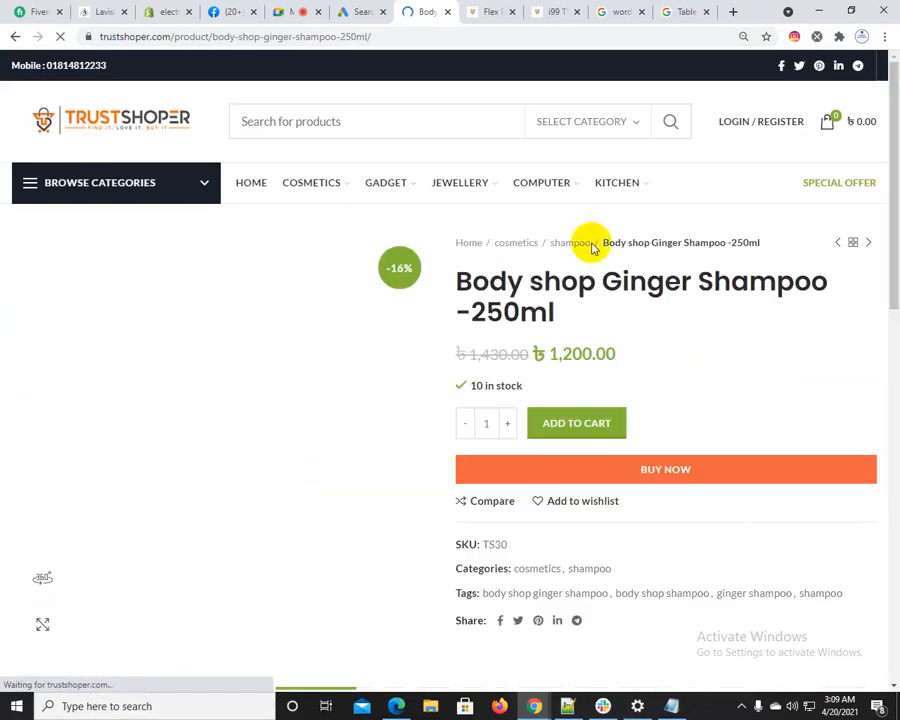
{"action": "left_click_drag", "start_coordinate": [458, 282], "coordinate": [700, 285]}
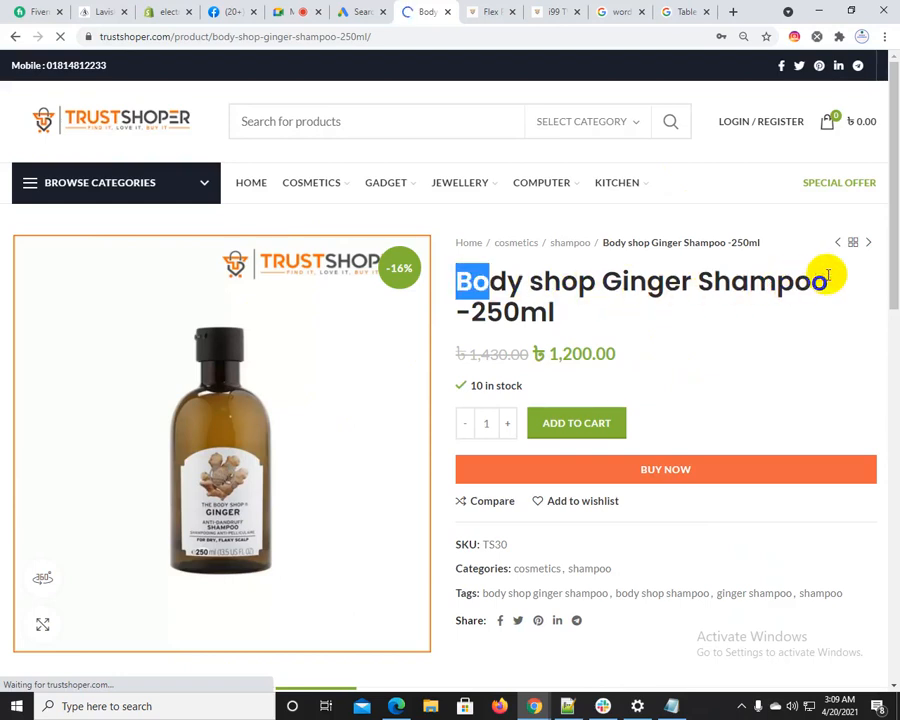
{"action": "left_click_drag", "start_coordinate": [780, 288], "coordinate": [580, 290]}
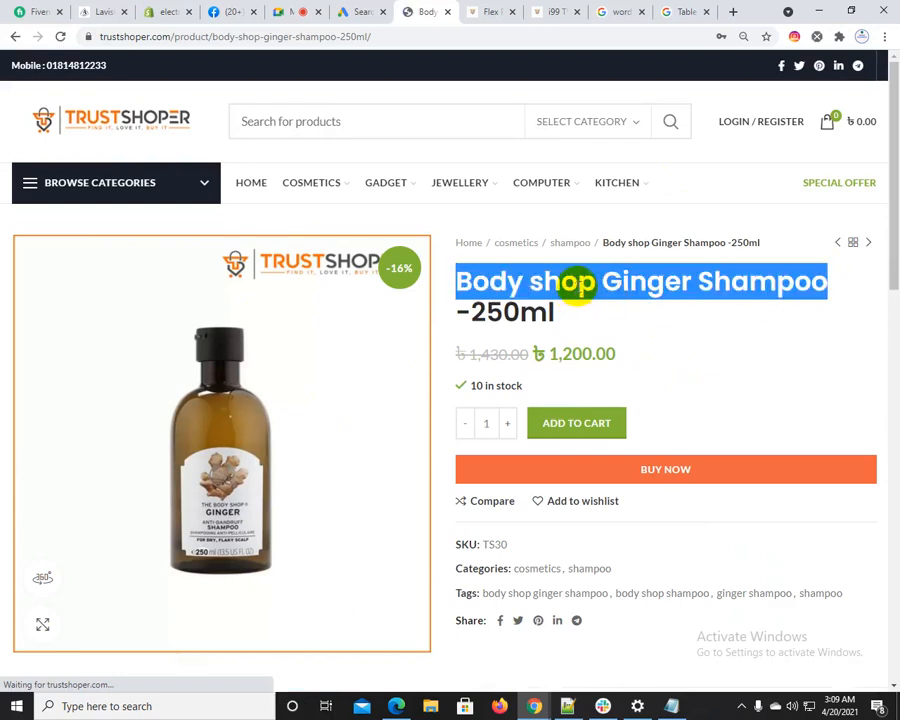
{"action": "right_click", "coordinate": [582, 289]}
{"action": "left_click", "coordinate": [599, 301]}
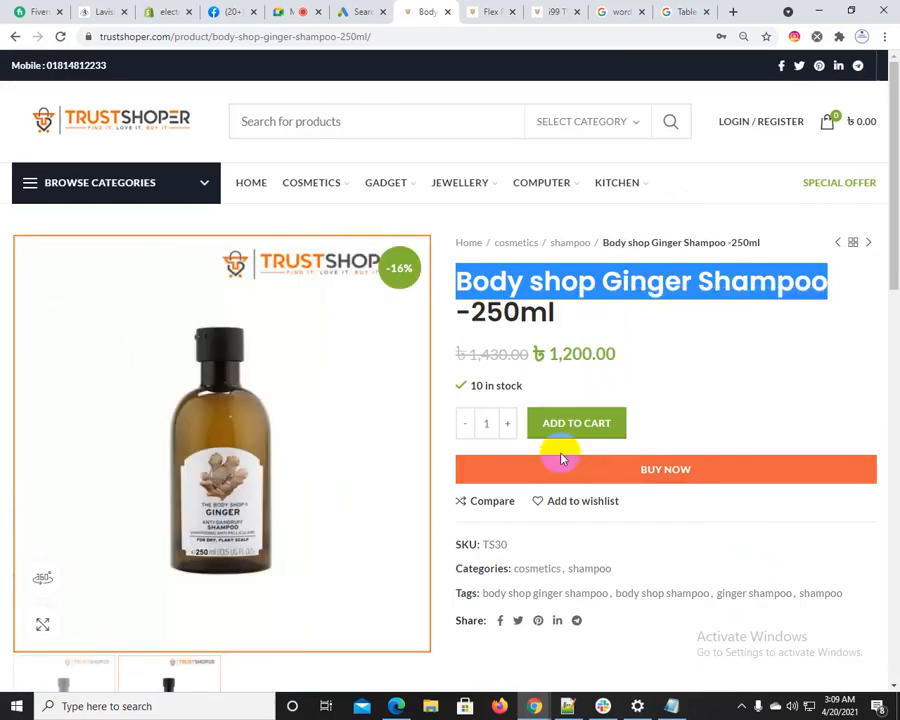
{"action": "left_click", "coordinate": [357, 12]}
{"action": "scroll", "coordinate": [84, 525], "scroll_direction": "down", "scroll_amount": 2}
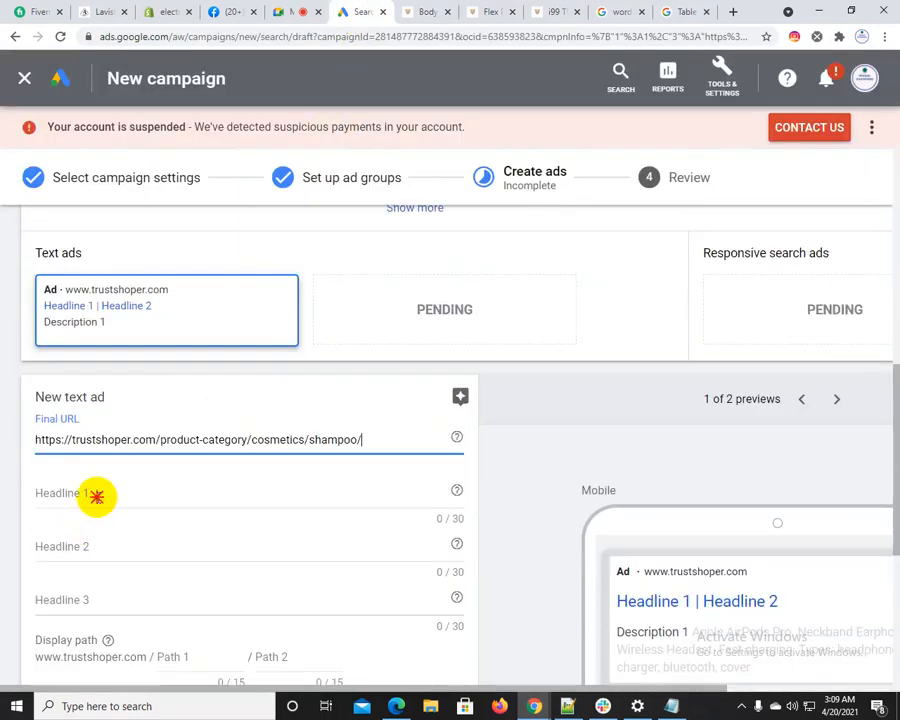
{"action": "left_click", "coordinate": [96, 496]}
{"action": "key", "text": "ctrl+v"}
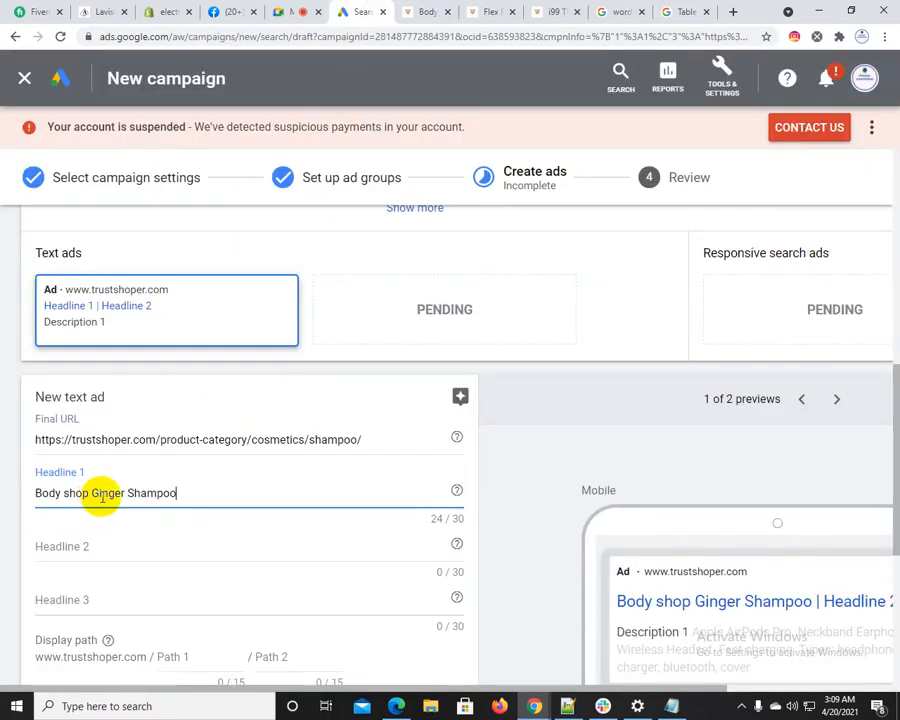
Search Google for "Body shop Ginger Shampoo"
{"action": "left_click", "coordinate": [665, 12]}
{"action": "left_click", "coordinate": [392, 79]}
{"action": "key", "text": "ctrl+a"}
{"action": "key", "text": "ctrl+v"}
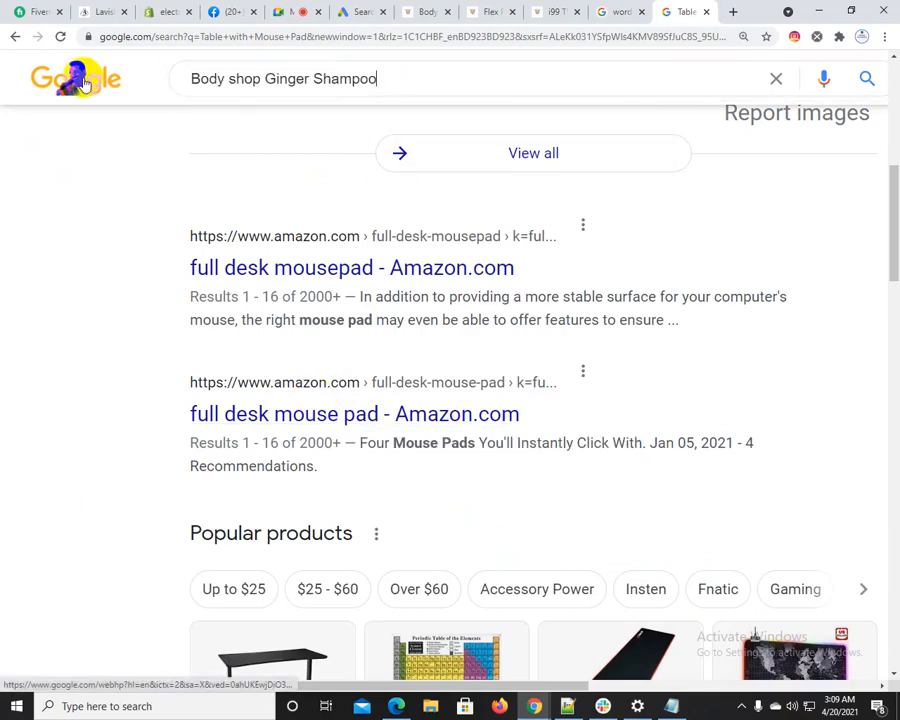
{"action": "key", "text": "Return"}
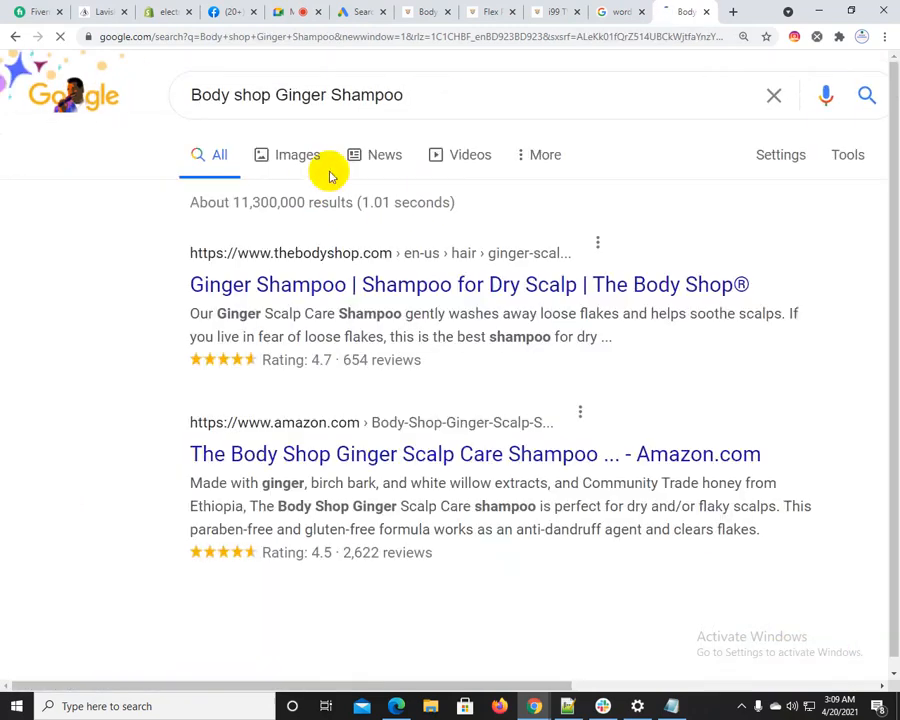
Fill Description 1 with The Body Shop's snippet "Our Ginger Scalp Care Shampoo gently washes away loose flakes and helps soothe scalps"
{"action": "left_click_drag", "start_coordinate": [193, 313], "coordinate": [776, 310]}
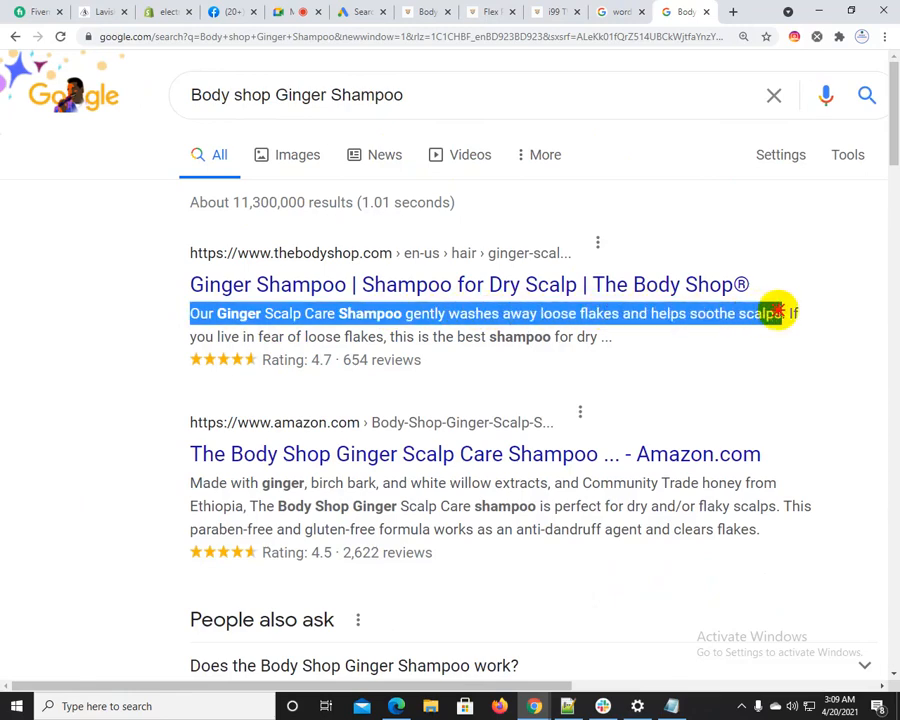
{"action": "left_click", "coordinate": [352, 12]}
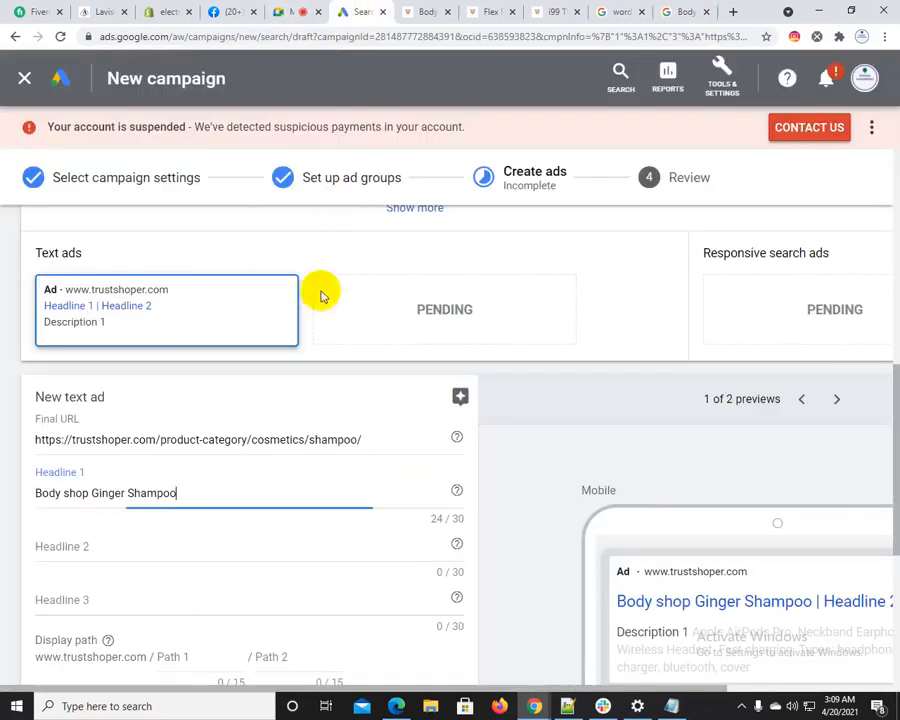
{"action": "left_click", "coordinate": [121, 542]}
{"action": "scroll", "coordinate": [92, 600], "scroll_direction": "down", "scroll_amount": 3}
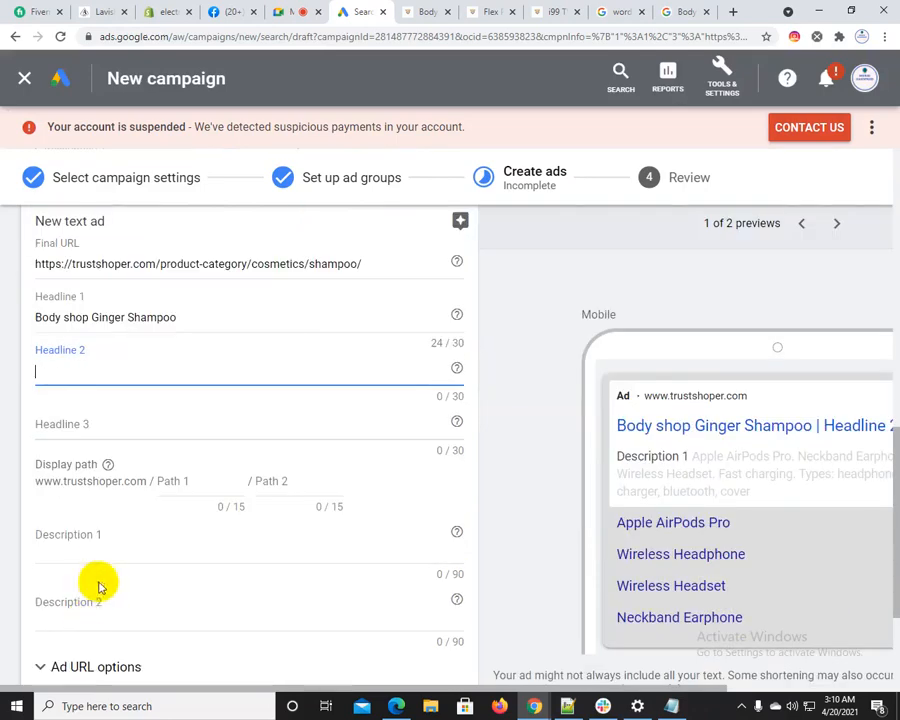
{"action": "left_click", "coordinate": [109, 551]}
{"action": "key", "text": "ctrl+v"}
Fill Description 2 from Amazon's snippet, trimmed to "his paraben-free and gluten-free formula works as an anti-dandruff agent"
{"action": "left_click", "coordinate": [684, 11]}
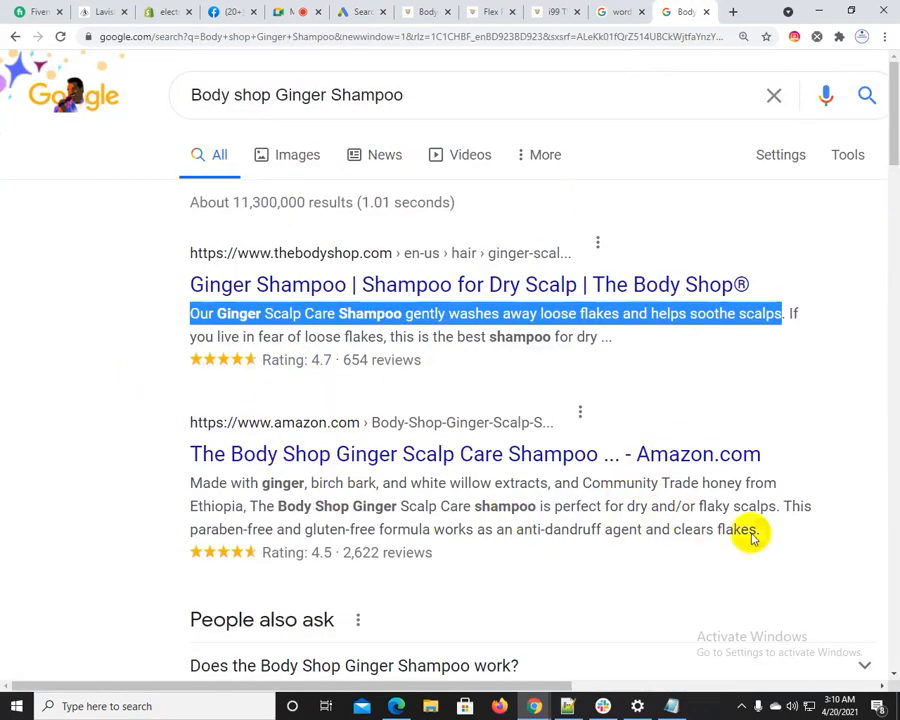
{"action": "left_click_drag", "start_coordinate": [790, 506], "coordinate": [765, 537]}
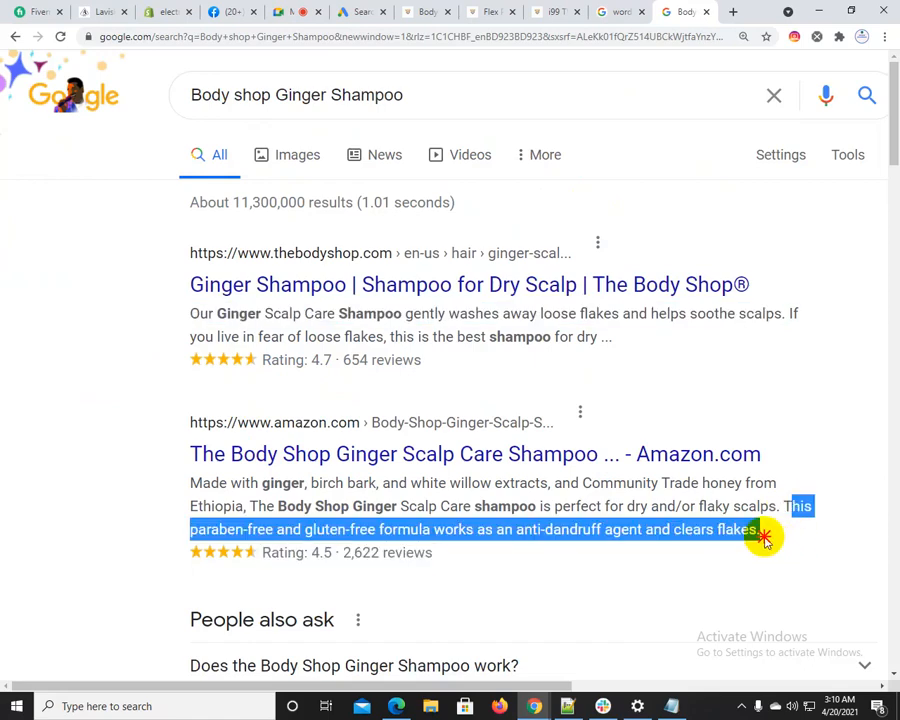
{"action": "left_click", "coordinate": [366, 11]}
{"action": "left_click", "coordinate": [197, 538]}
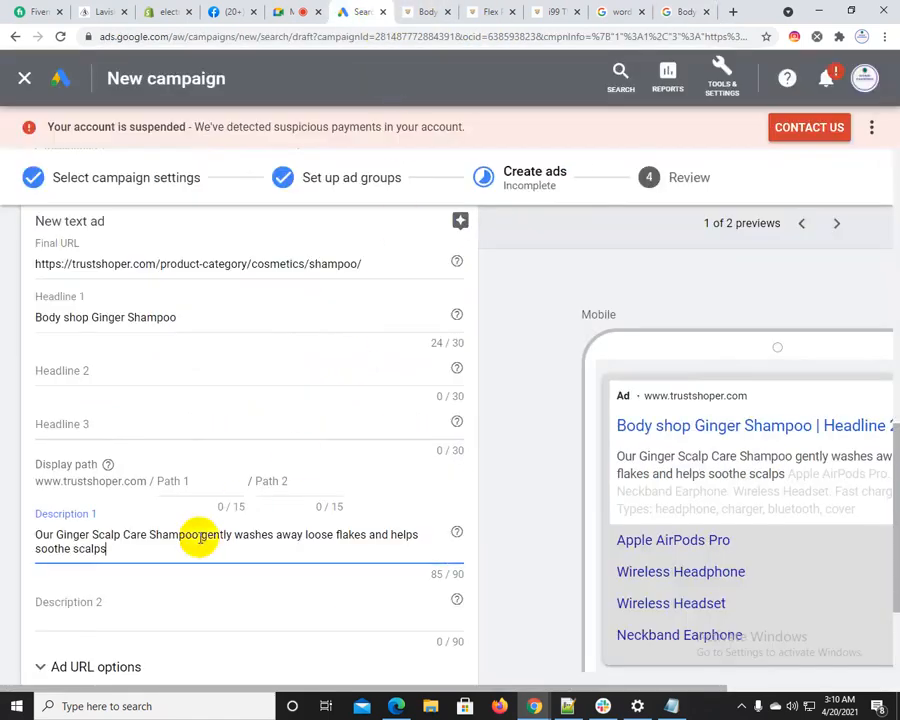
{"action": "scroll", "coordinate": [115, 560], "scroll_direction": "down", "scroll_amount": 2}
{"action": "left_click", "coordinate": [120, 437]}
{"action": "key", "text": "ctrl+v"}
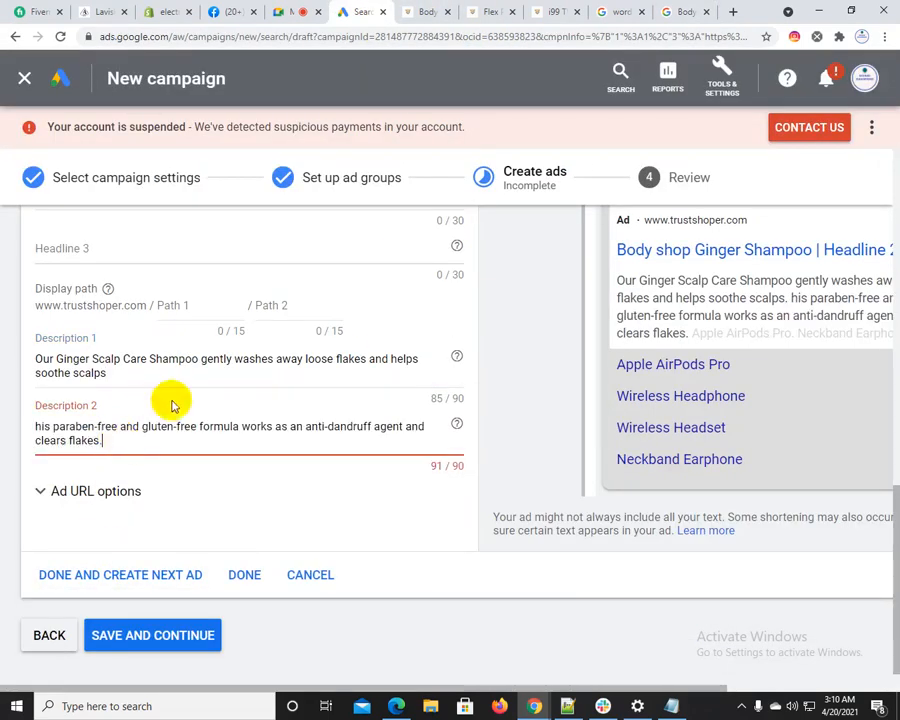
{"action": "left_click_drag", "start_coordinate": [406, 423], "coordinate": [437, 465]}
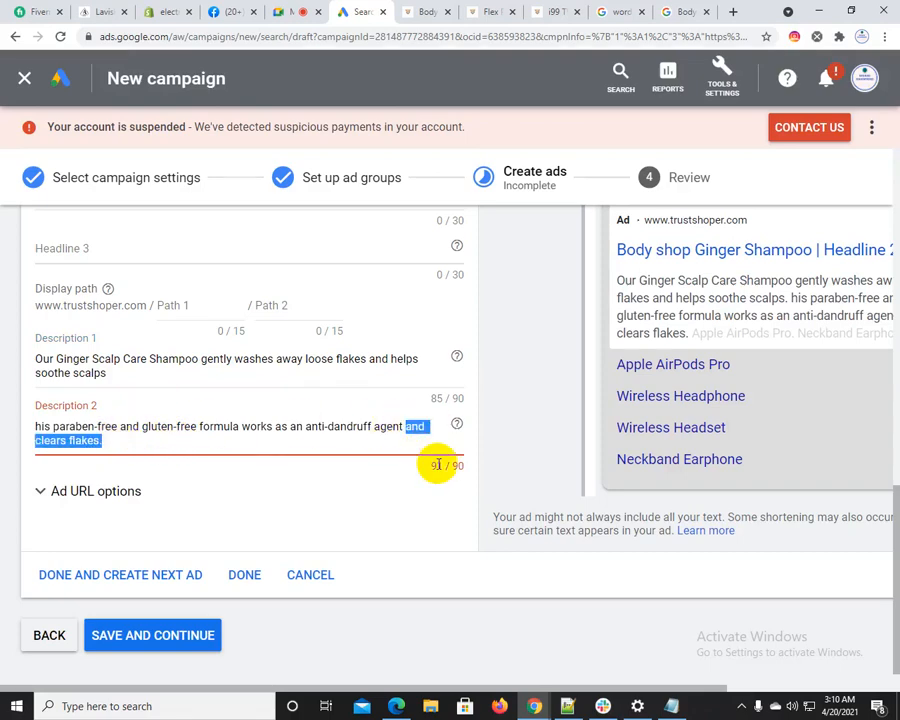
{"action": "key", "text": "BackSpace"}
Fill Headline 2 with "Ginger Shampoo", copied from The Body Shop's search result title
{"action": "left_click", "coordinate": [688, 11]}
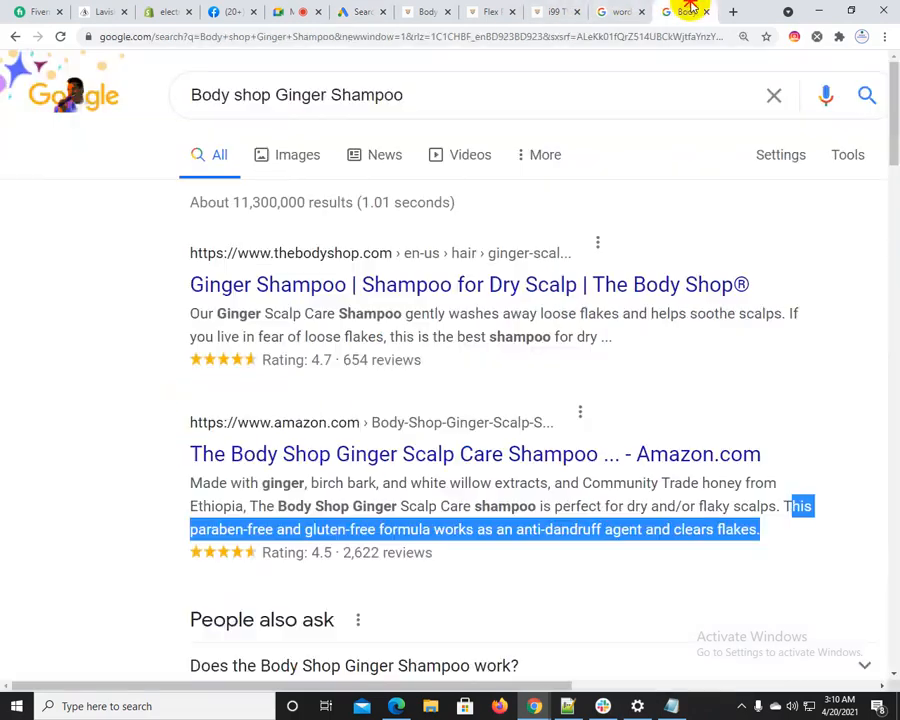
{"action": "left_click_drag", "start_coordinate": [183, 286], "coordinate": [303, 283]}
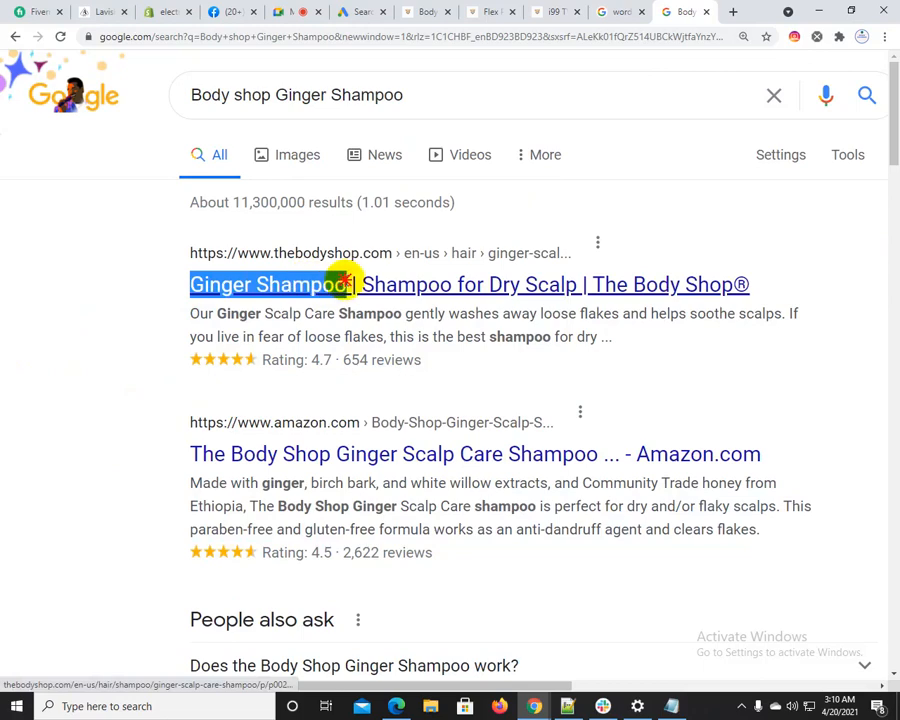
{"action": "left_click", "coordinate": [360, 11]}
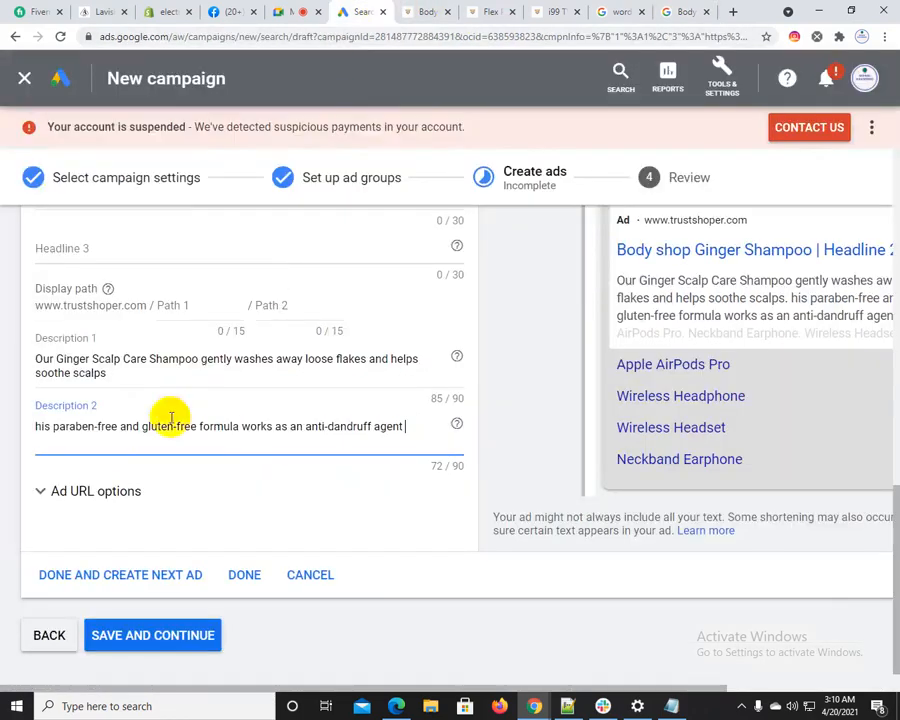
{"action": "scroll", "coordinate": [105, 390], "scroll_direction": "up", "scroll_amount": 2}
{"action": "left_click", "coordinate": [90, 370]}
{"action": "key", "text": "ctrl+v"}
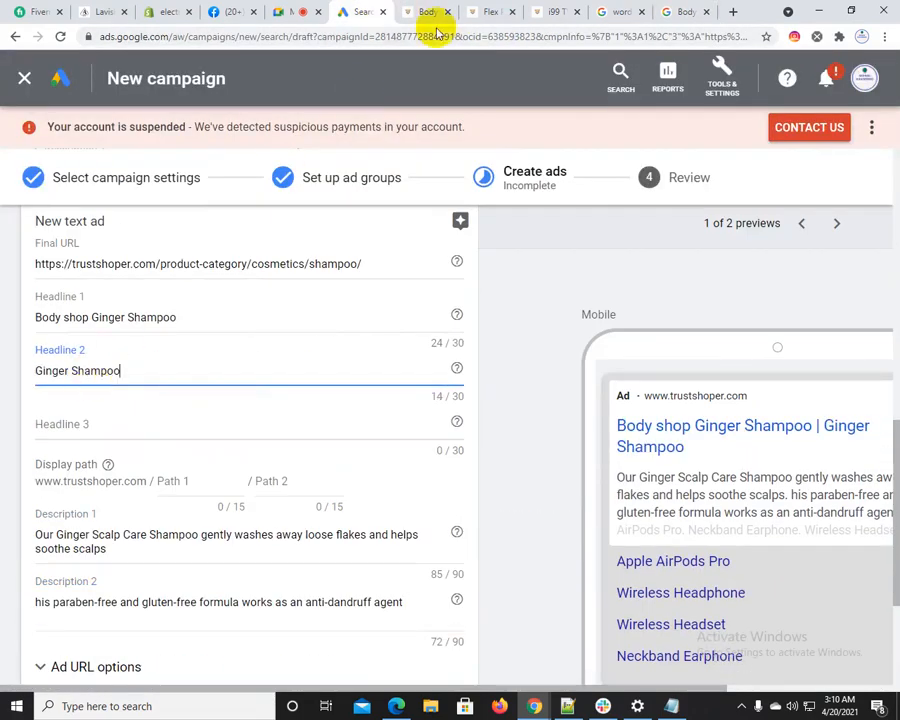
Fill Headline 3 with "Shampoo for Dry Scalp" from The Body Shop's result title and finish the shampoo text ad
{"action": "left_click", "coordinate": [428, 10]}
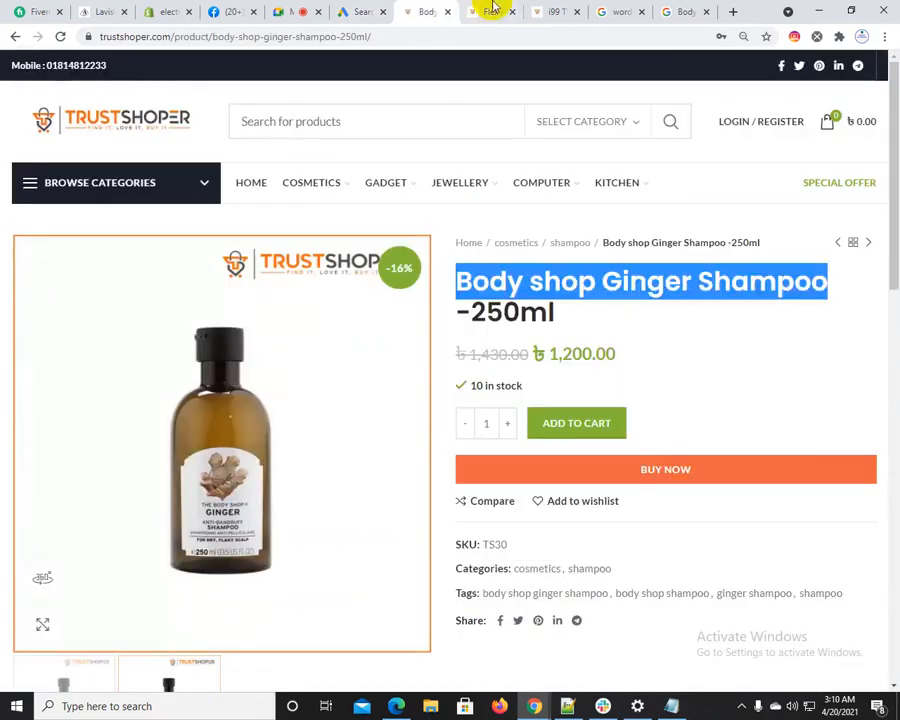
{"action": "left_click", "coordinate": [700, 10]}
{"action": "left_click", "coordinate": [112, 355]}
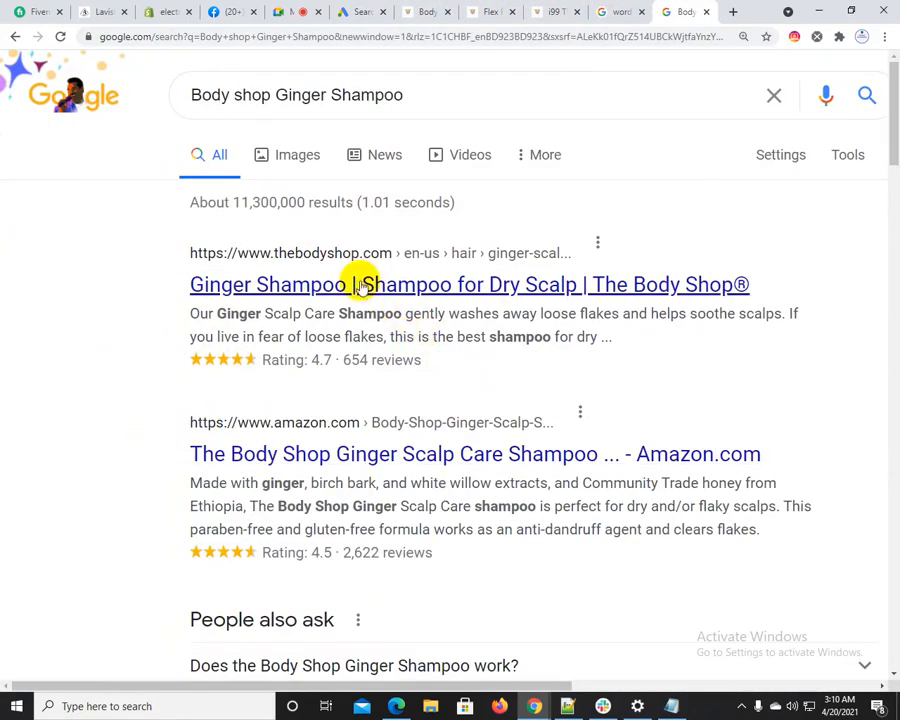
{"action": "left_click_drag", "start_coordinate": [141, 285], "coordinate": [580, 288]}
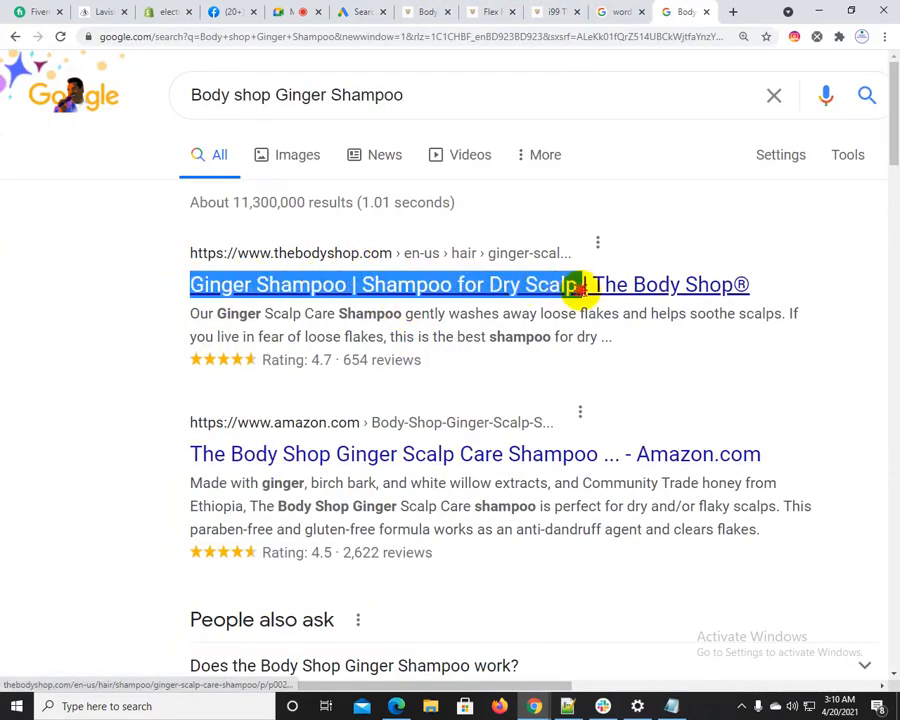
{"action": "left_click", "coordinate": [362, 11]}
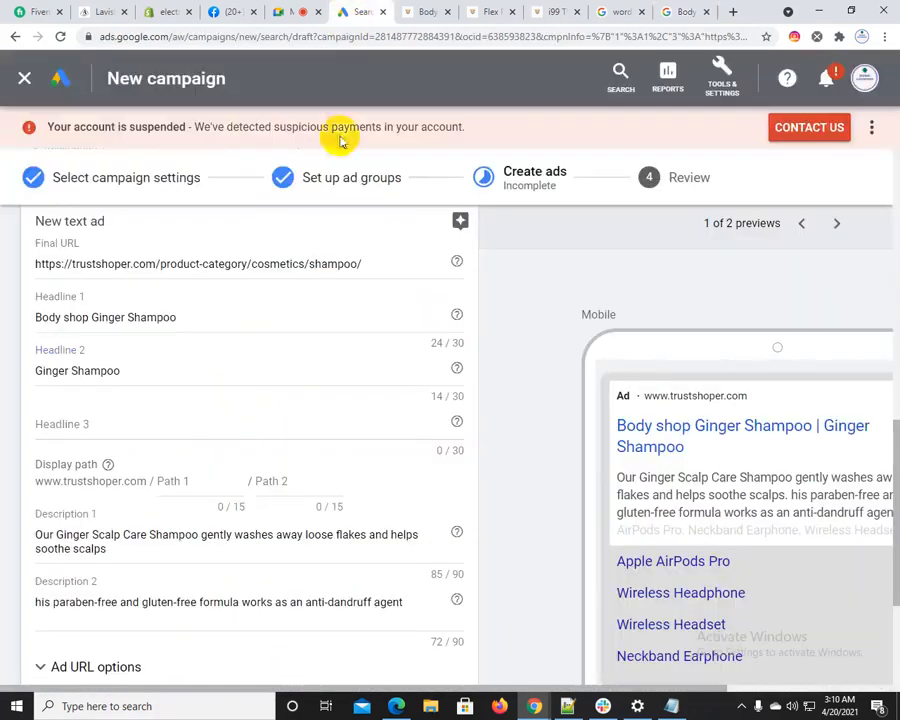
{"action": "left_click", "coordinate": [127, 428]}
{"action": "type", "text": "Ginger Shampoo | Shampoo for Dry Scalp |"}
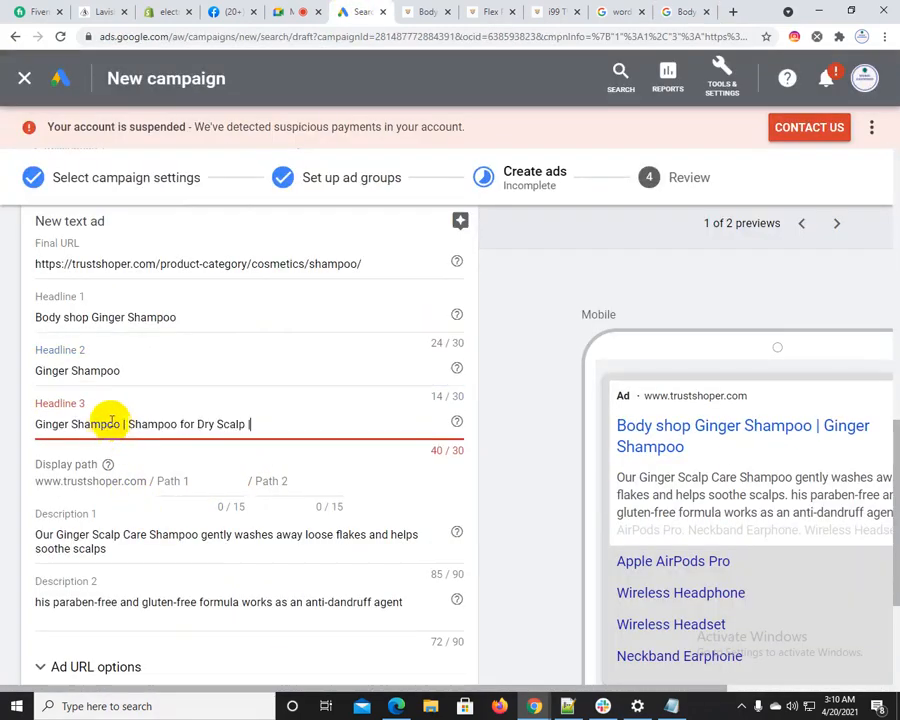
{"action": "left_click_drag", "start_coordinate": [127, 424], "coordinate": [18, 418]}
{"action": "key", "text": "BackSpace"}
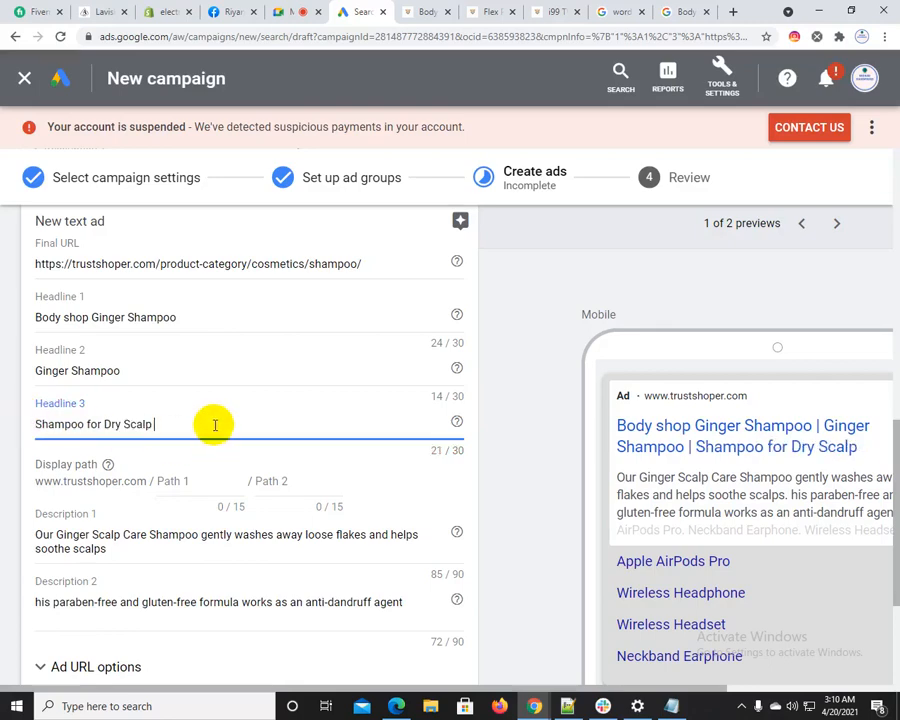
{"action": "scroll", "coordinate": [215, 425], "scroll_direction": "down", "scroll_amount": 3}
{"action": "left_click", "coordinate": [242, 541]}
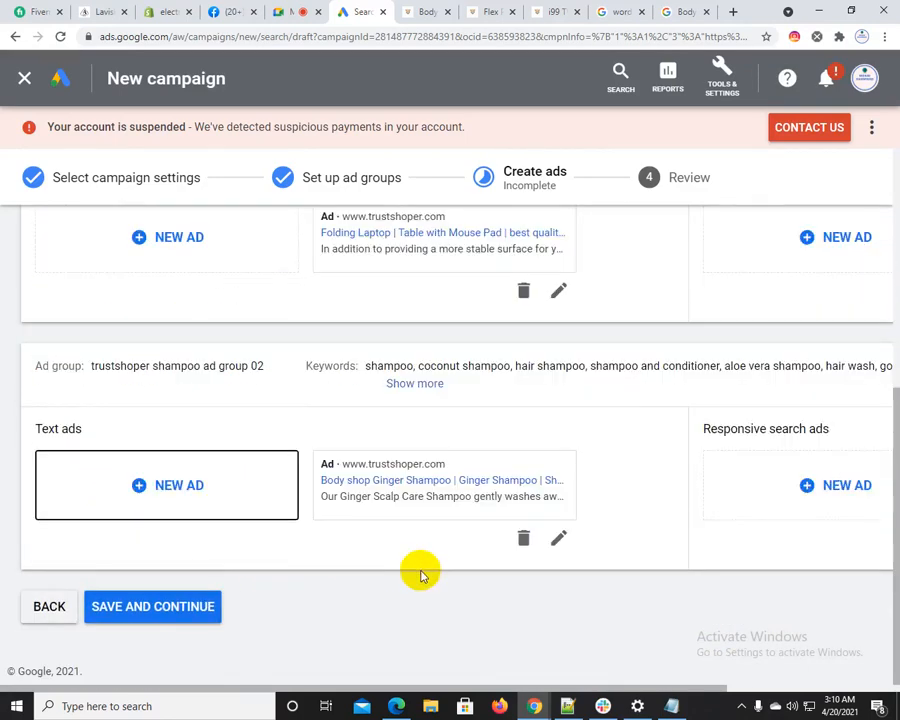
Save the ads, review the campaign summary and its daily budget, and publish the campaign
{"action": "left_click", "coordinate": [158, 612]}
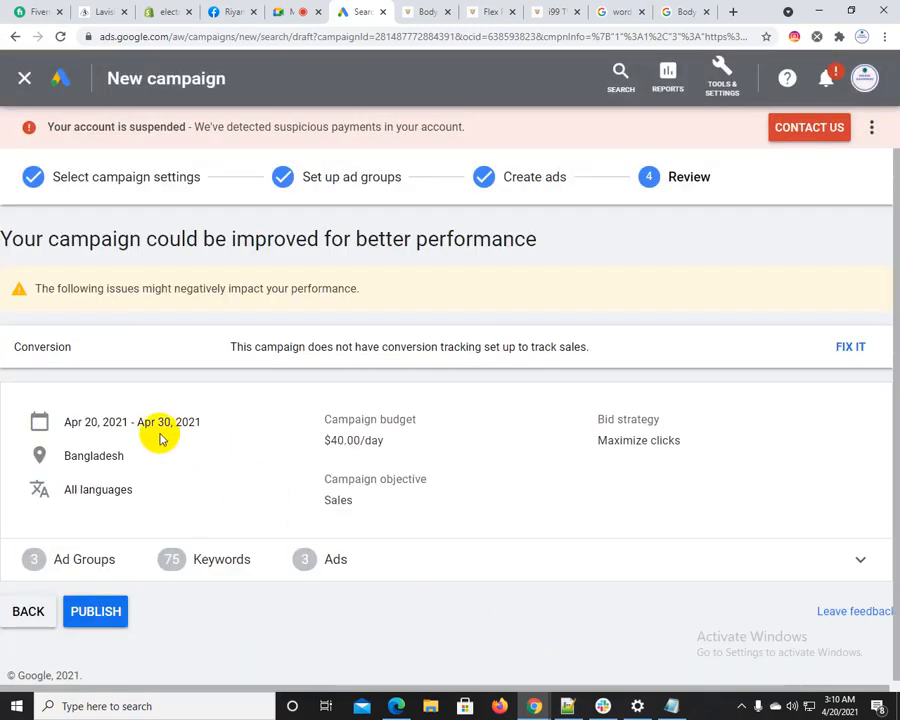
{"action": "left_click_drag", "start_coordinate": [330, 440], "coordinate": [414, 440]}
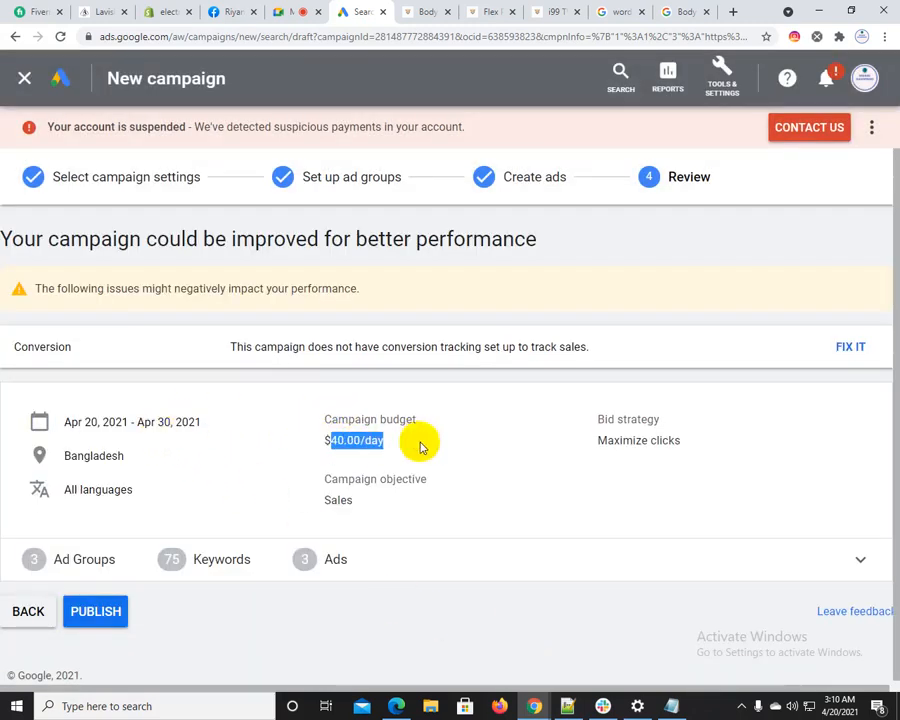
{"action": "left_click", "coordinate": [93, 612]}
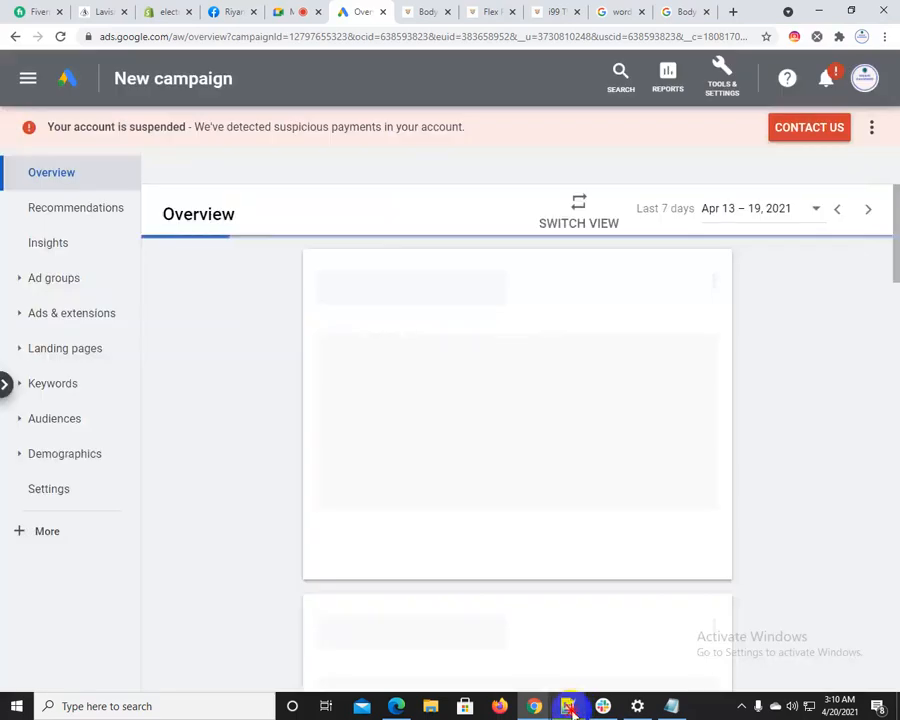
Switch to the Notepad++ notes and review the broad, phrase and exact match keyword examples, then return to the published campaign in Chrome
{"action": "left_click", "coordinate": [567, 706]}
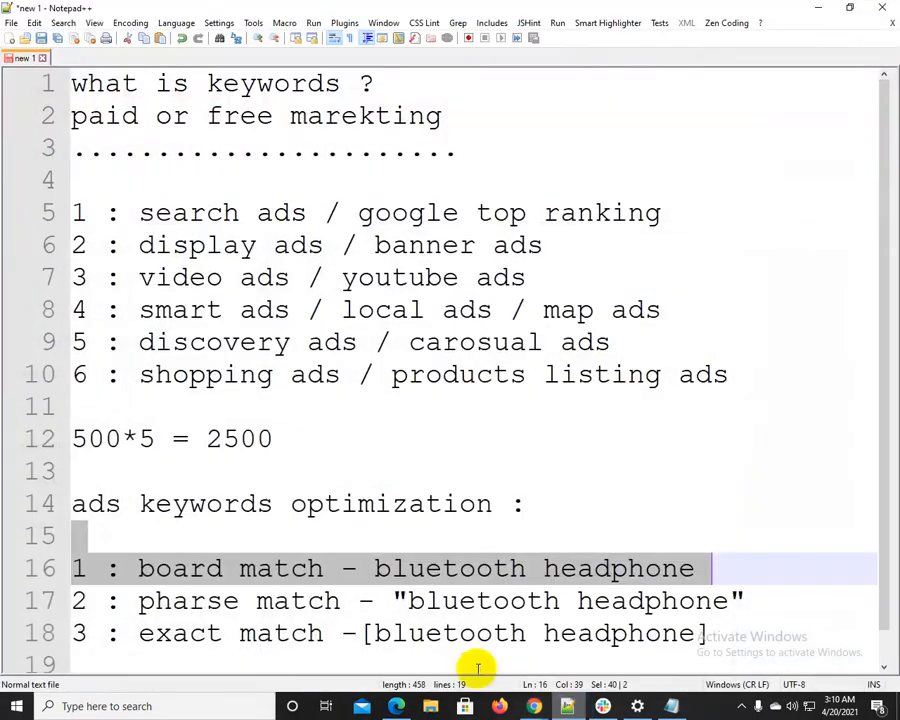
{"action": "left_click", "coordinate": [140, 568]}
{"action": "left_click", "coordinate": [158, 601]}
{"action": "left_click", "coordinate": [157, 633]}
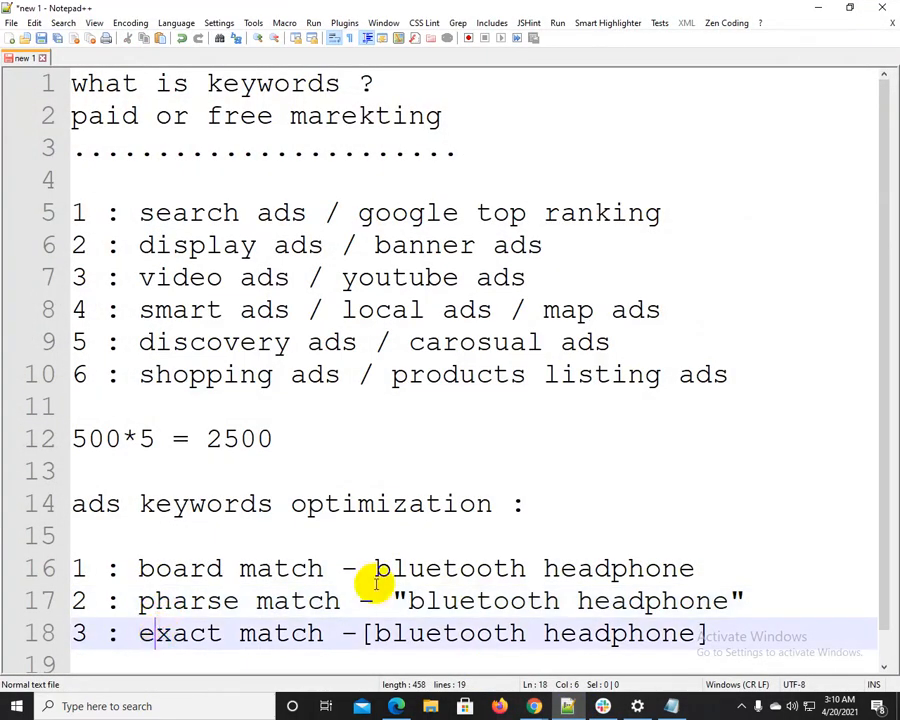
{"action": "left_click_drag", "start_coordinate": [376, 571], "coordinate": [728, 567]}
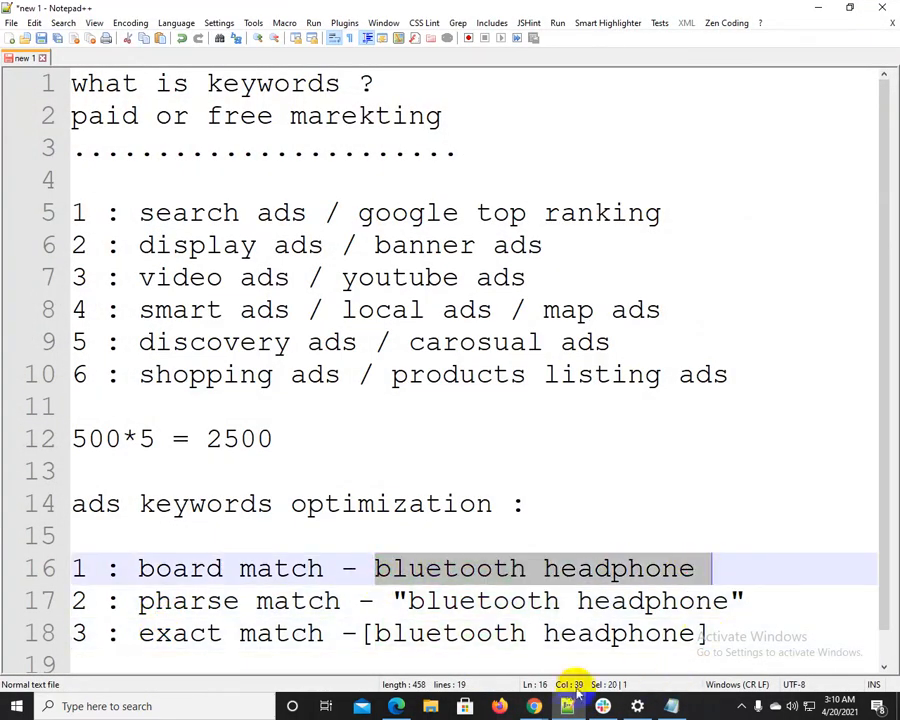
{"action": "left_click", "coordinate": [534, 706]}
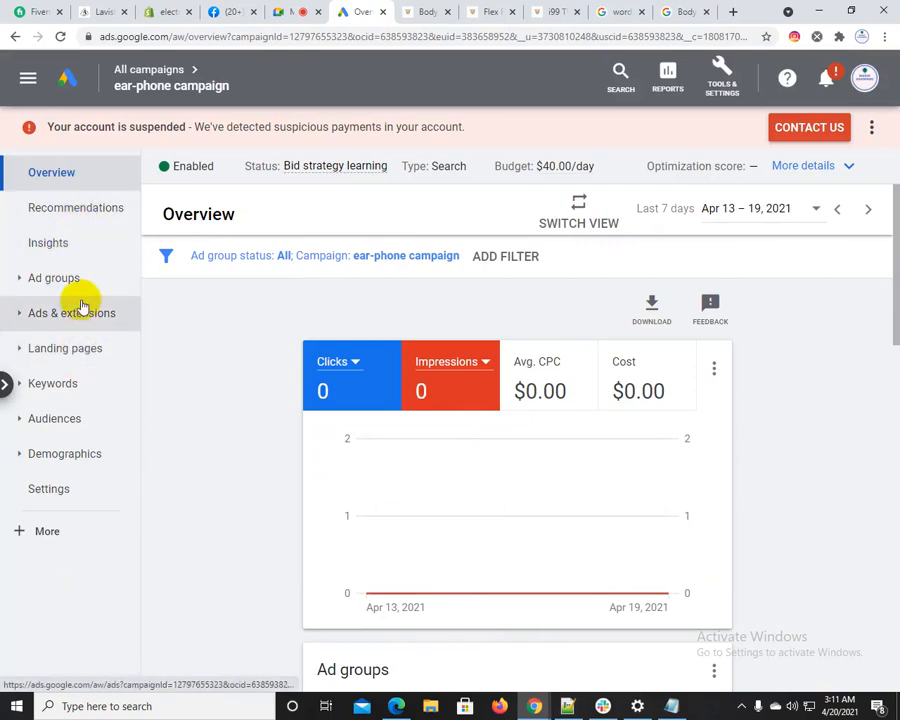
Examine the ad groups and keywords listed on the ear-phone campaign's overview
{"action": "scroll", "coordinate": [191, 386], "scroll_direction": "down", "scroll_amount": 4}
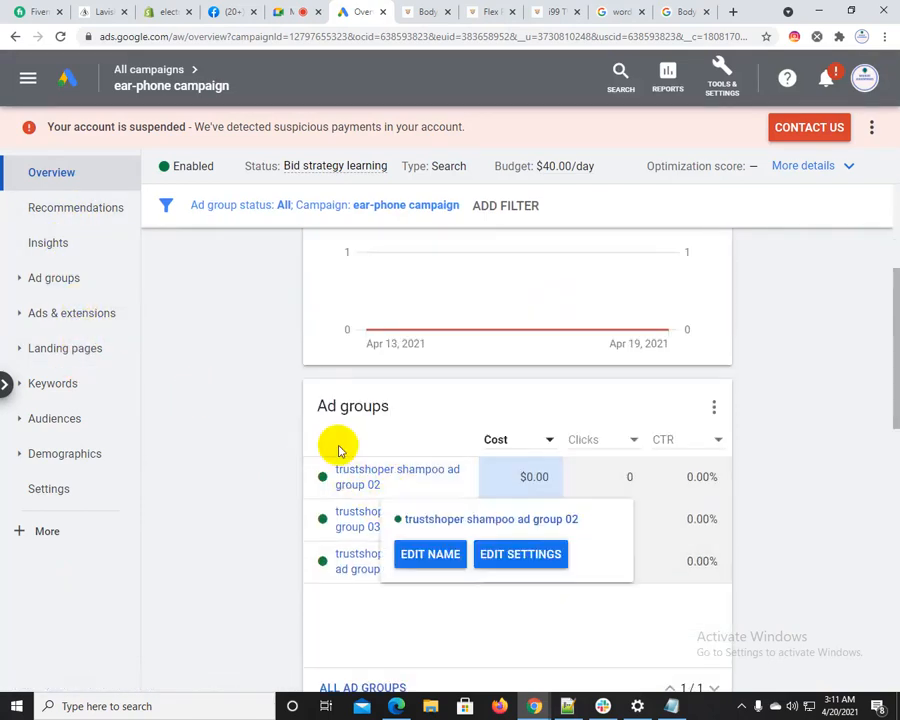
{"action": "mouse_move", "coordinate": [337, 489]}
{"action": "scroll", "coordinate": [337, 489], "scroll_direction": "down", "scroll_amount": 5}
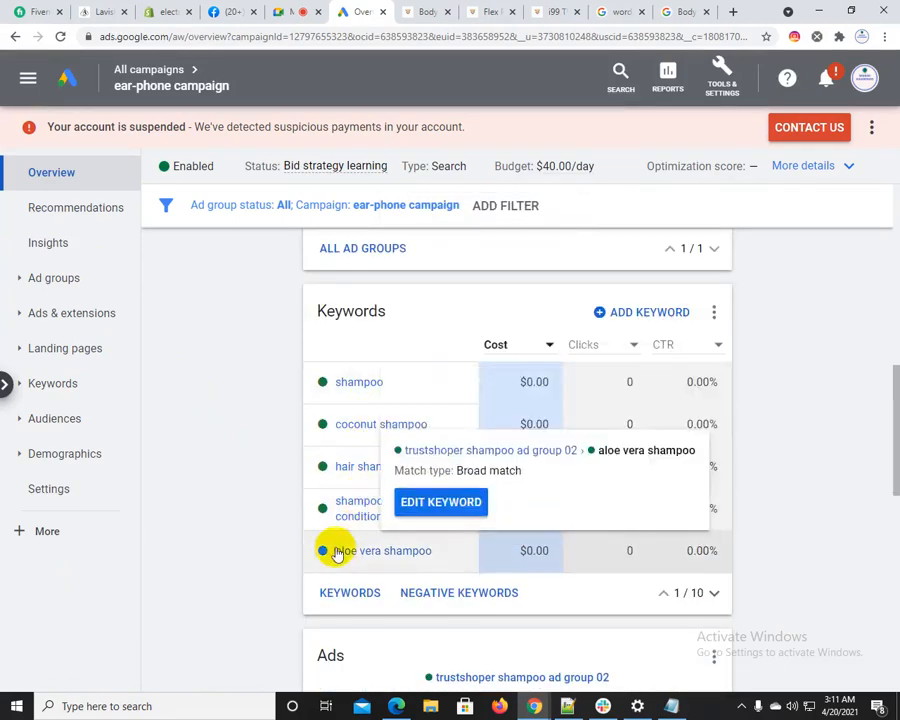
{"action": "scroll", "coordinate": [331, 545], "scroll_direction": "up", "scroll_amount": 5}
{"action": "mouse_move", "coordinate": [360, 580]}
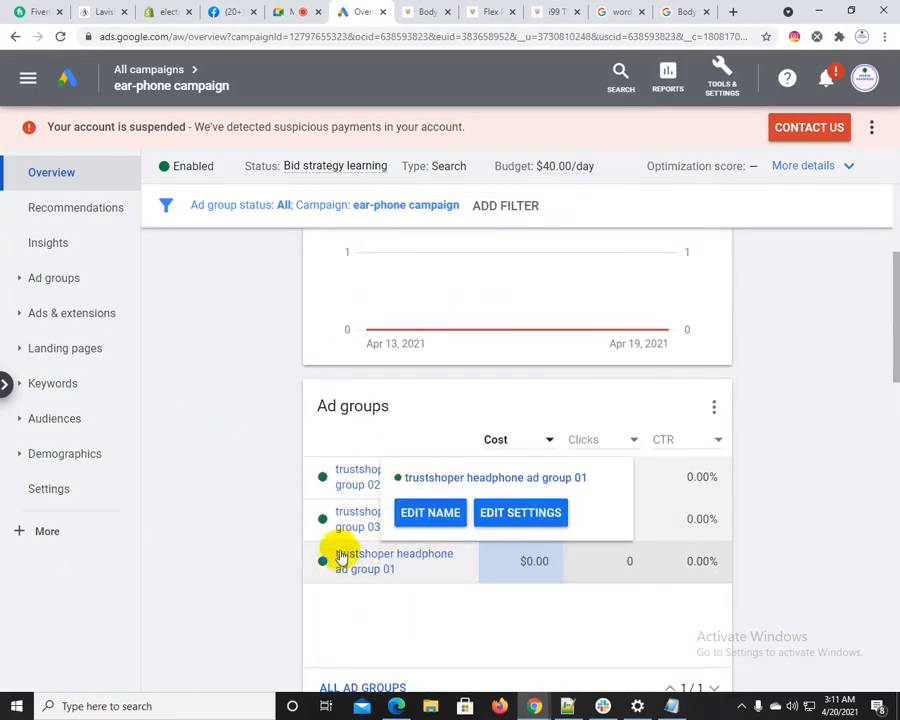
Open "trustshoper headphone ad group 01", look over its keywords and ad preview, and go to its full search keyword list
{"action": "left_click", "coordinate": [340, 556]}
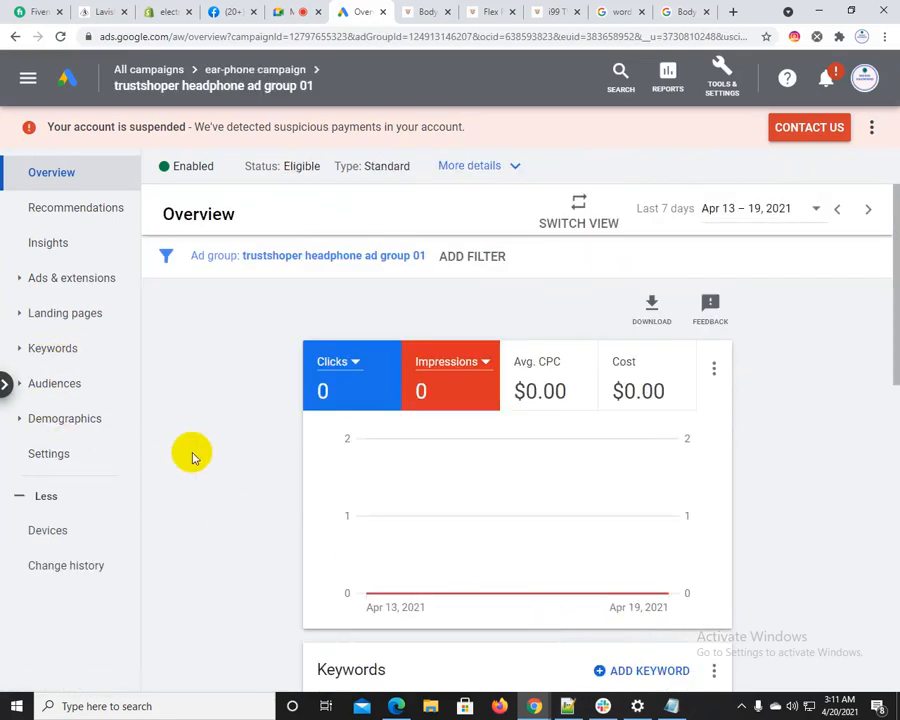
{"action": "scroll", "coordinate": [128, 385], "scroll_direction": "down", "scroll_amount": 1}
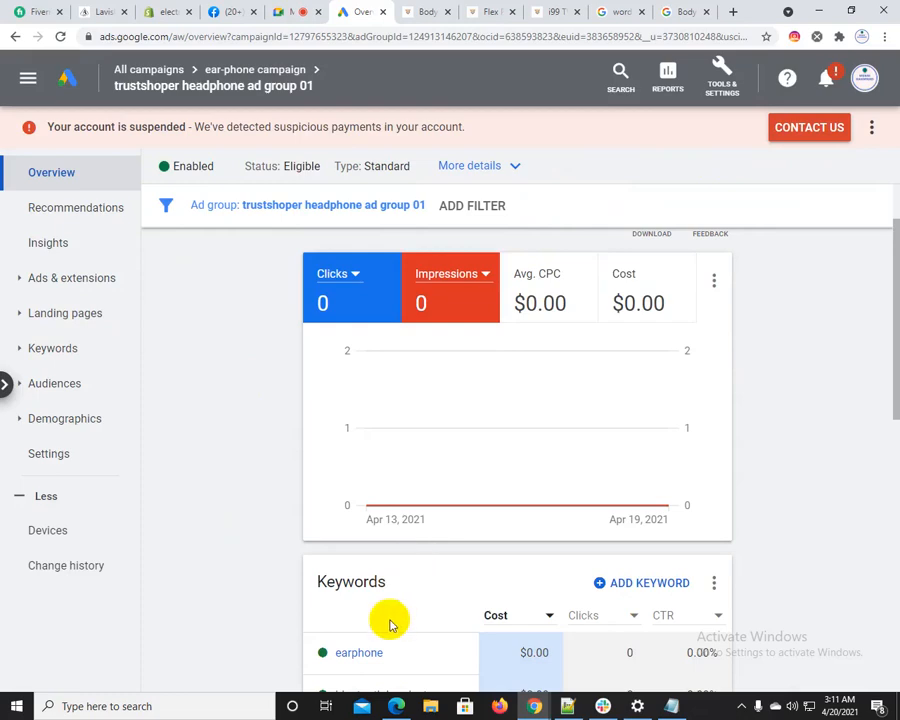
{"action": "scroll", "coordinate": [356, 646], "scroll_direction": "down", "scroll_amount": 5}
{"action": "mouse_move", "coordinate": [437, 518]}
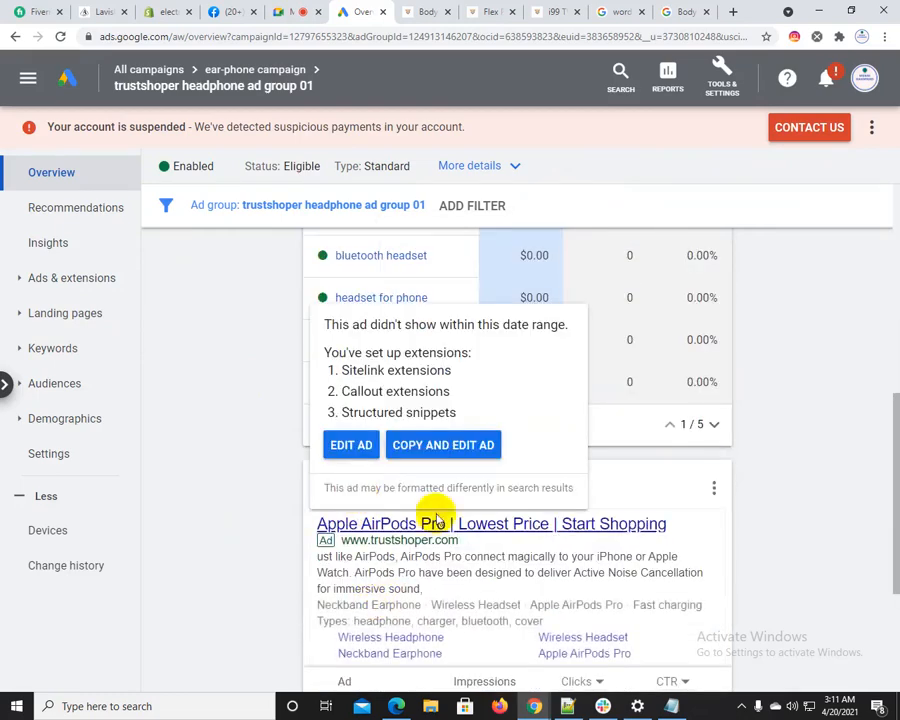
{"action": "left_click", "coordinate": [250, 340]}
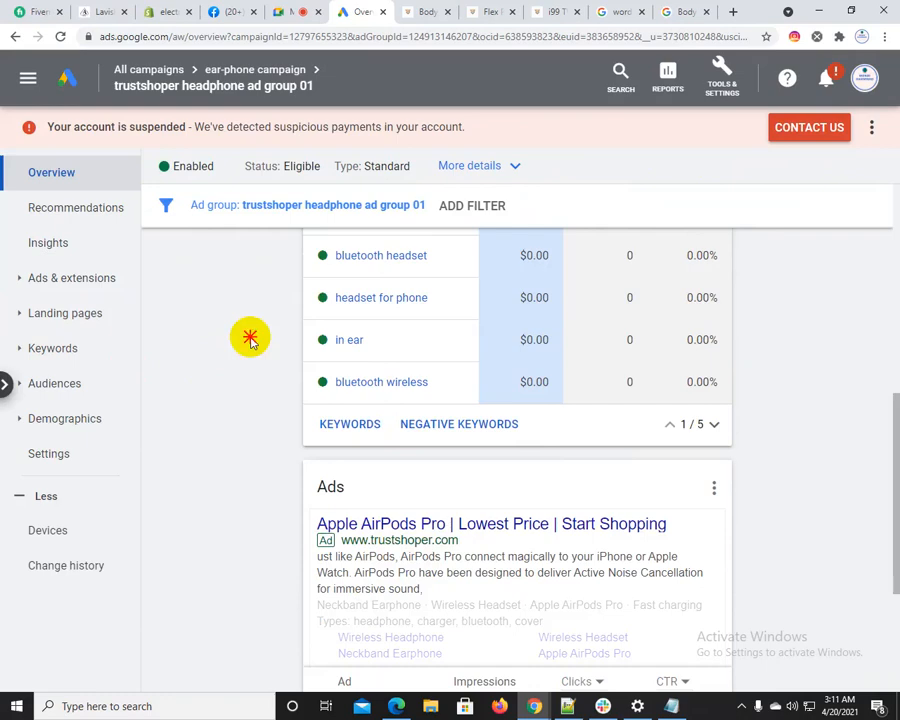
{"action": "left_click", "coordinate": [338, 424]}
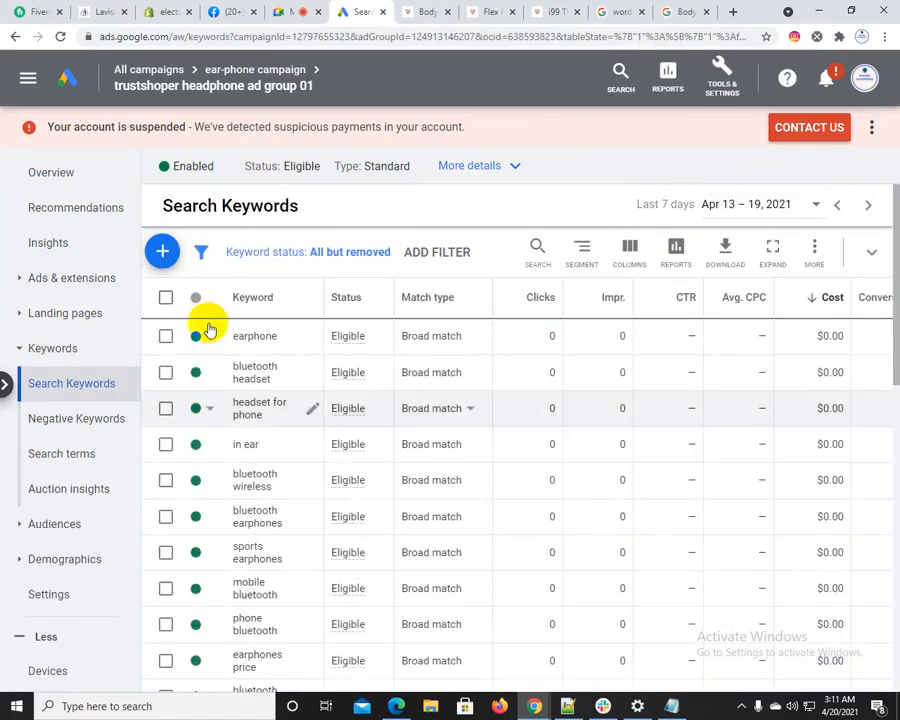
Change the match type of all keywords in the headphone ad group to Phrase match
{"action": "left_click", "coordinate": [167, 300]}
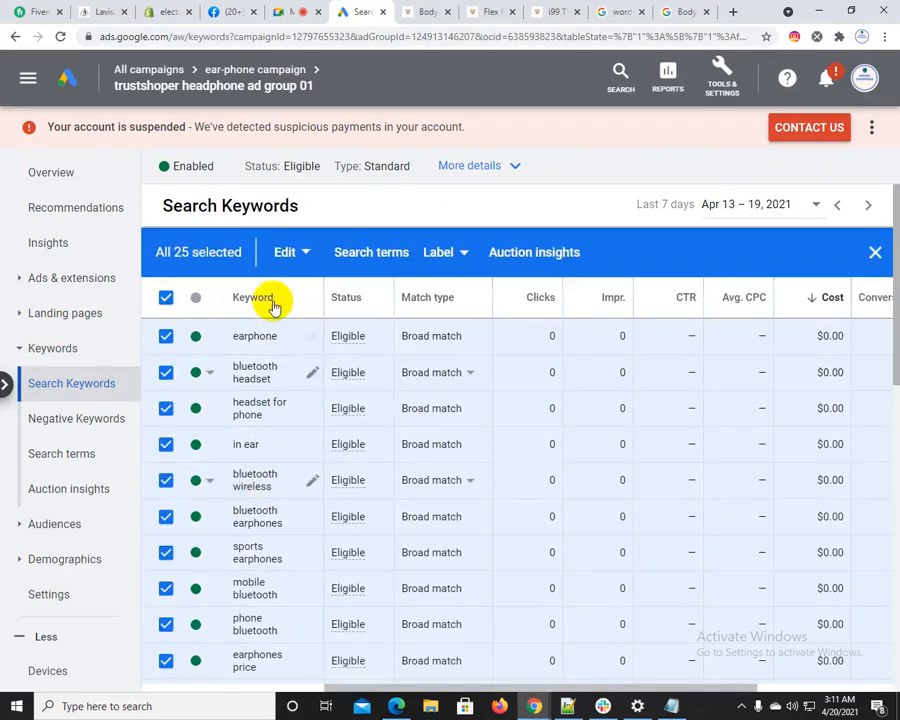
{"action": "left_click", "coordinate": [294, 256]}
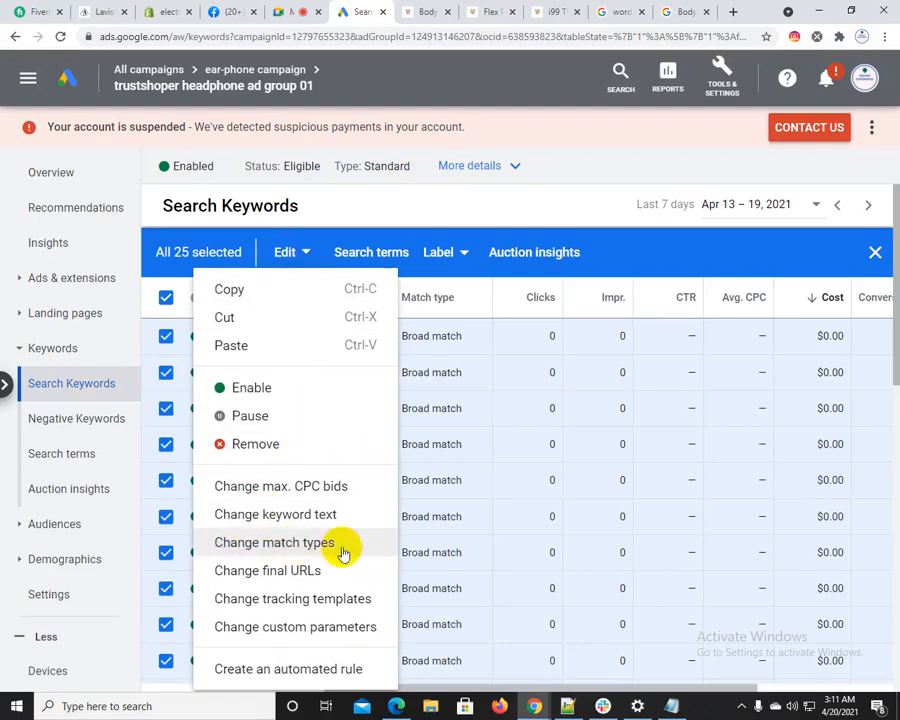
{"action": "left_click", "coordinate": [289, 548]}
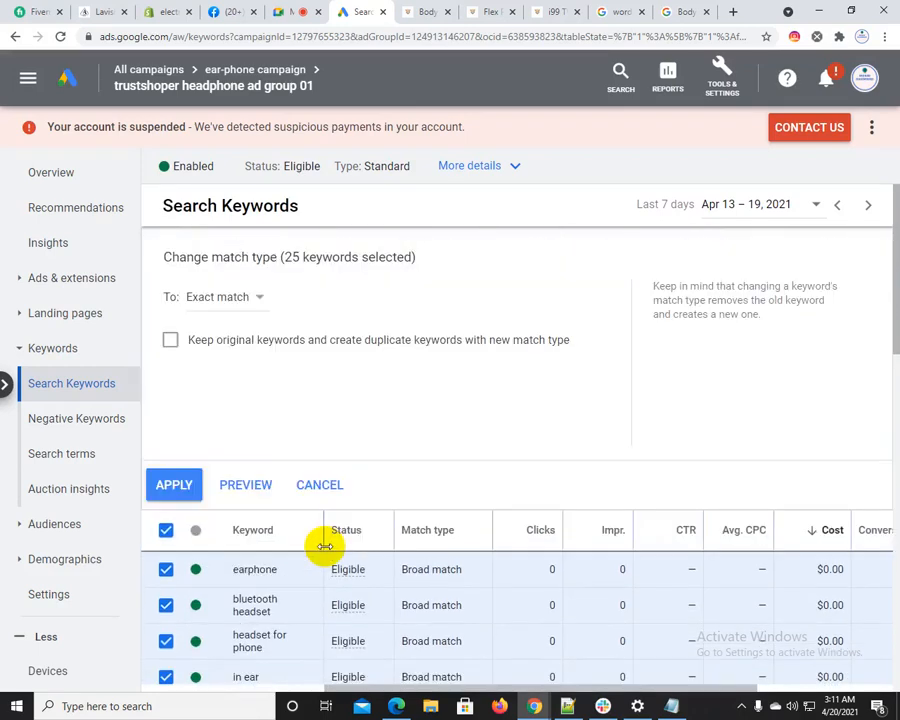
{"action": "left_click", "coordinate": [217, 296]}
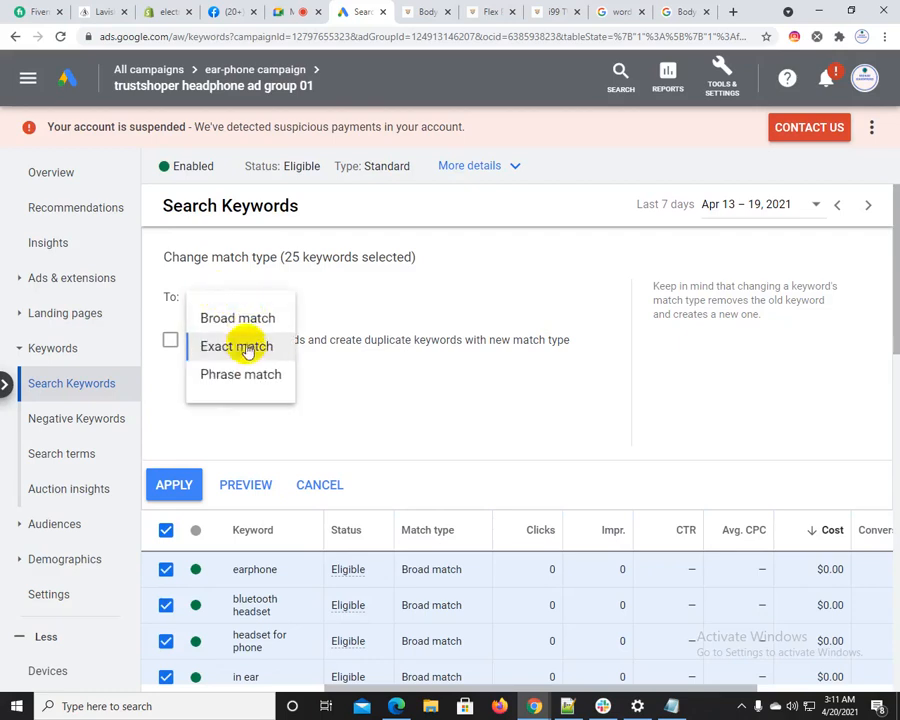
{"action": "left_click", "coordinate": [234, 376]}
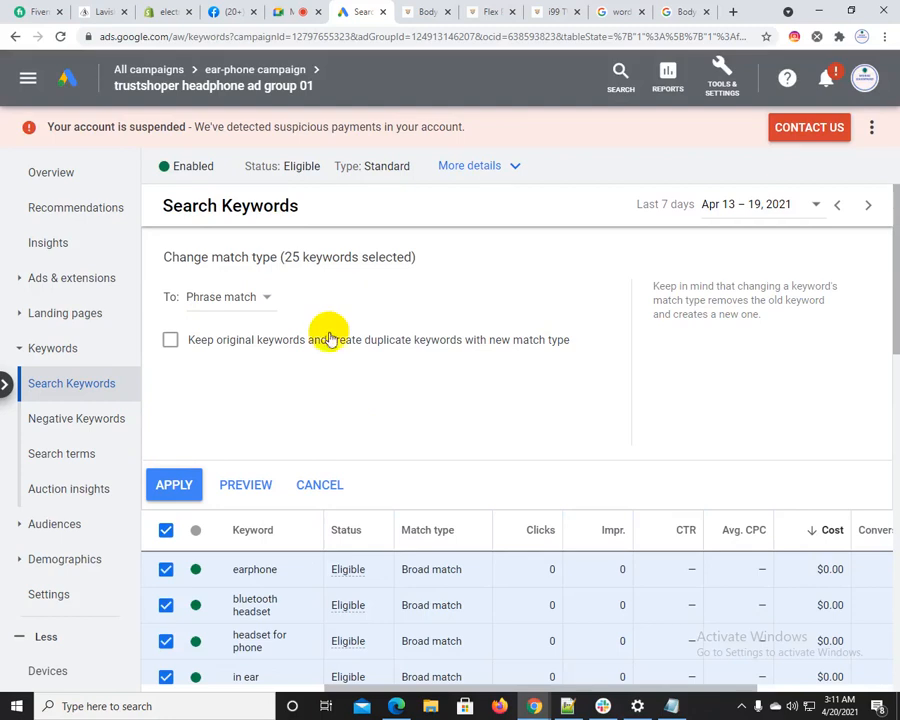
{"action": "left_click", "coordinate": [182, 483]}
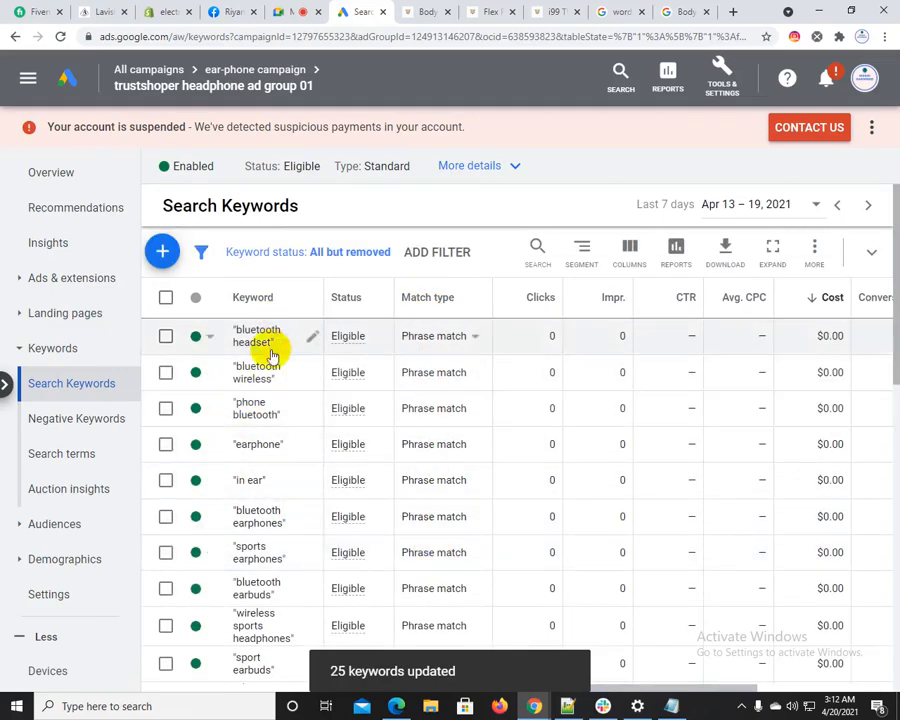
Compare the new keyword format with the quoted "bluetooth headphone" phrase match example in the Notepad++ notes, then return to Google Ads
{"action": "left_click", "coordinate": [567, 706]}
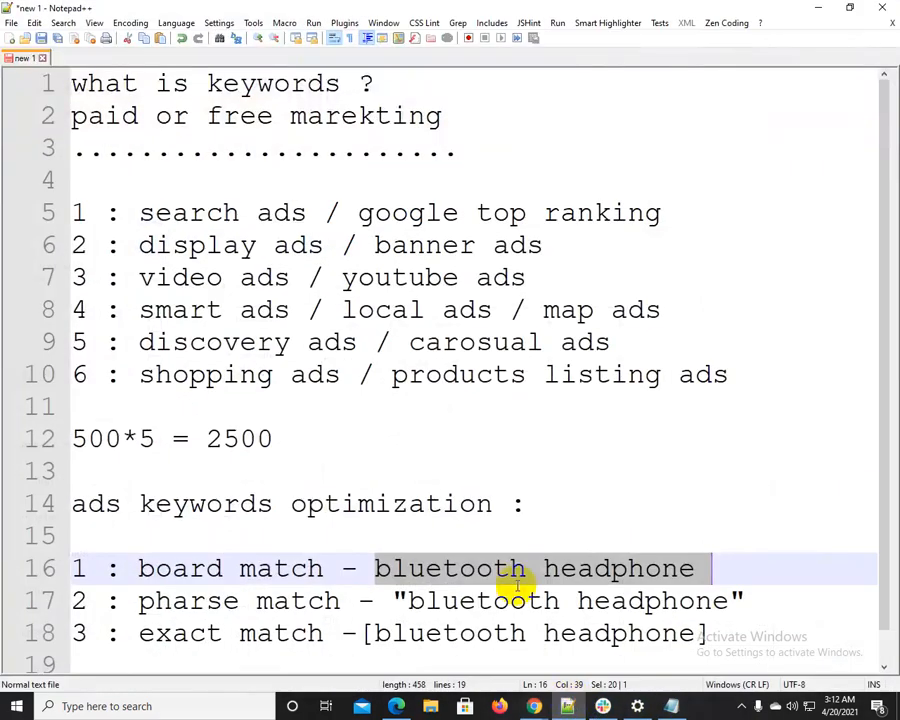
{"action": "left_click", "coordinate": [452, 568]}
{"action": "left_click_drag", "start_coordinate": [395, 600], "coordinate": [737, 598]}
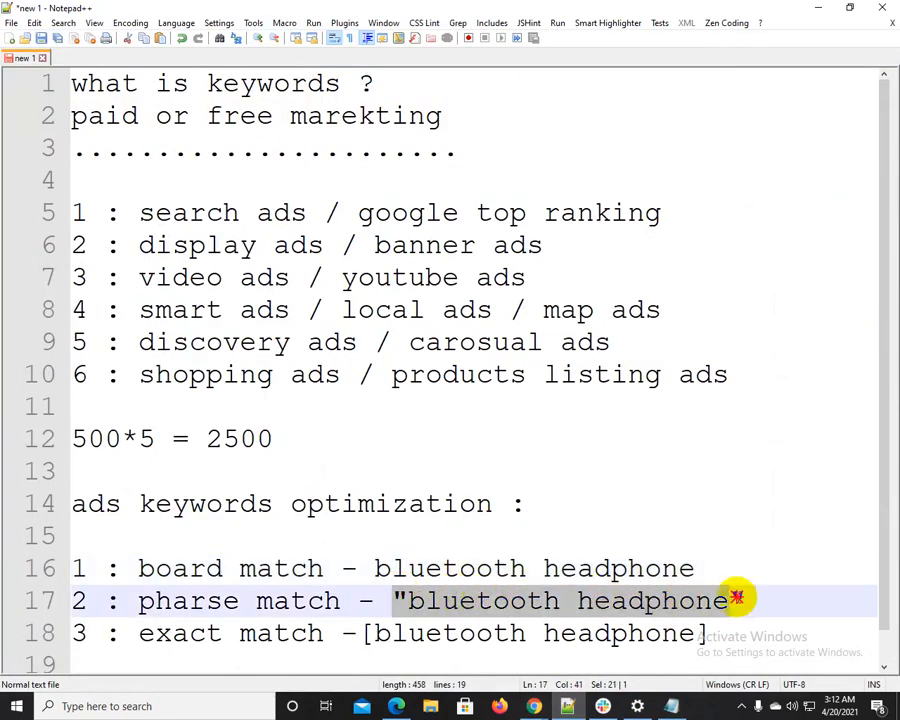
{"action": "left_click", "coordinate": [820, 14]}
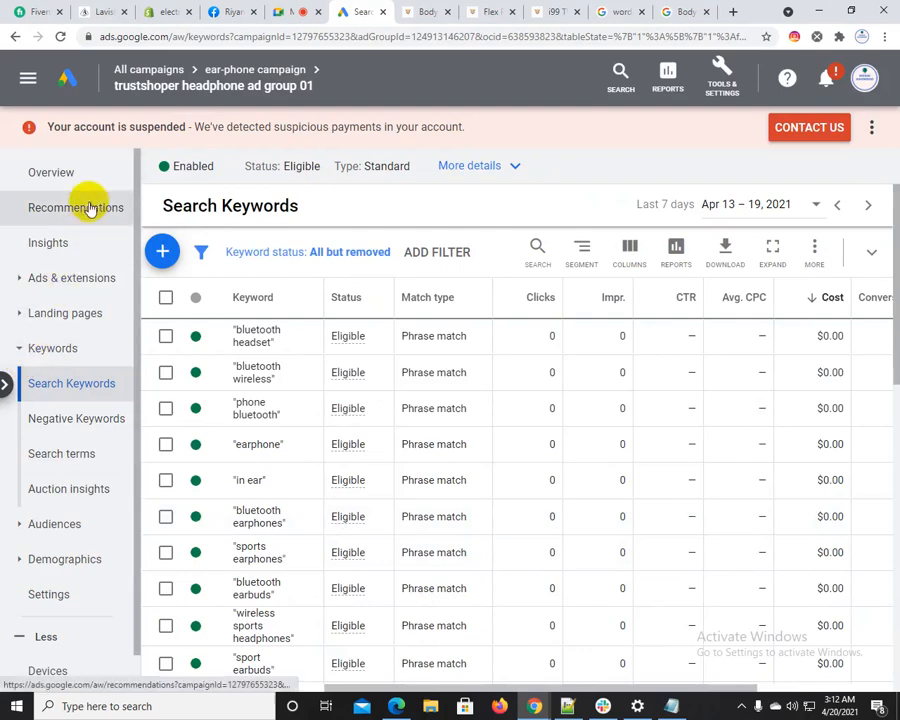
Go back to the ear-phone campaign's keywords and open the keyword list of "trustshoper shampoo ad group 02"
{"action": "left_click", "coordinate": [255, 69]}
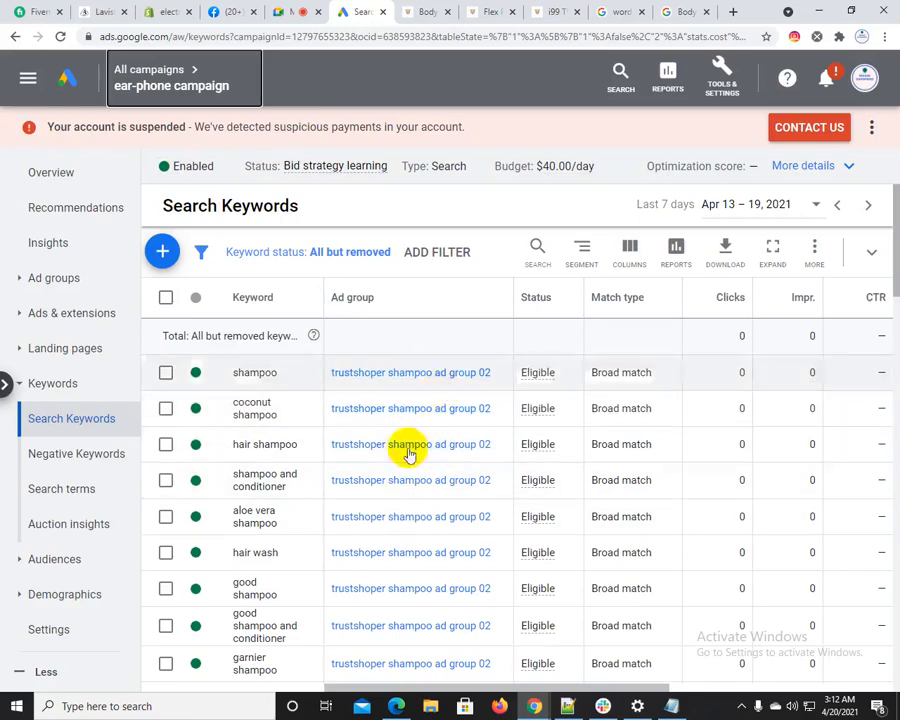
{"action": "left_click", "coordinate": [166, 298]}
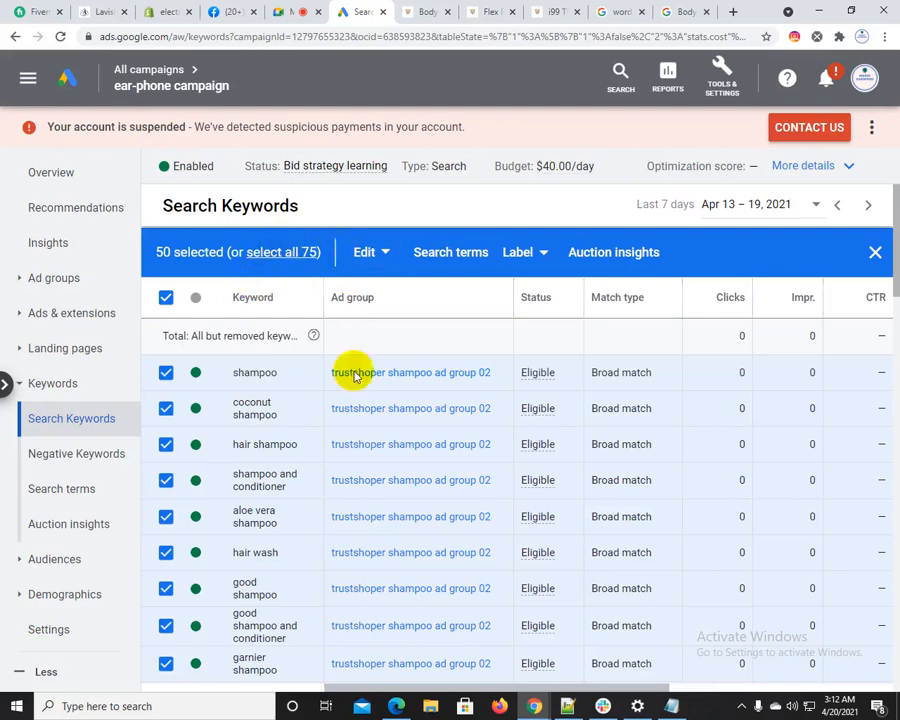
{"action": "left_click", "coordinate": [412, 373]}
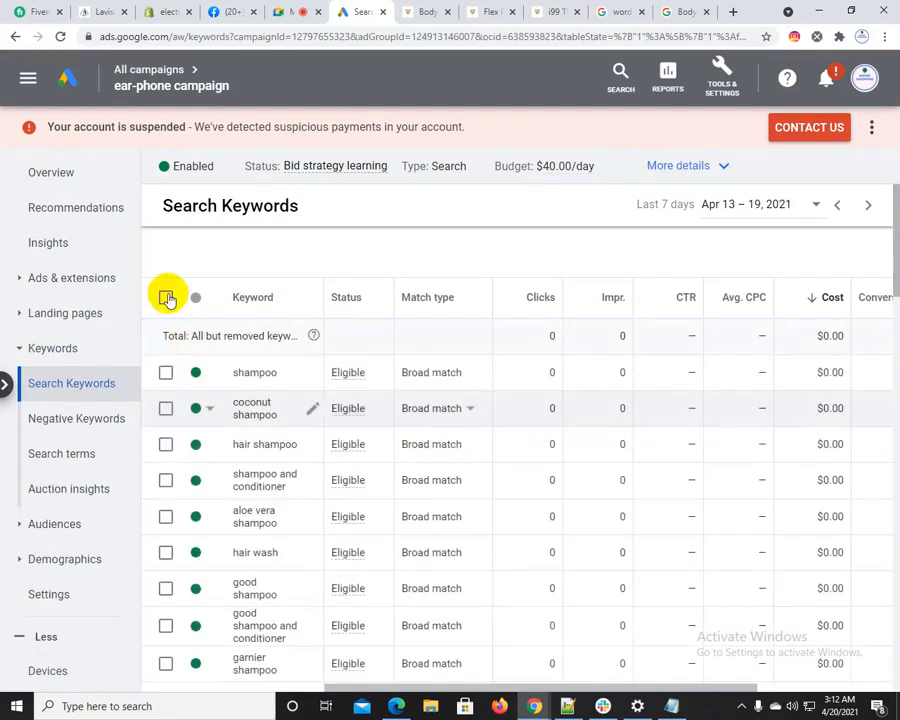
Change the match type of all keywords in the shampoo ad group to Exact match
{"action": "left_click", "coordinate": [166, 301]}
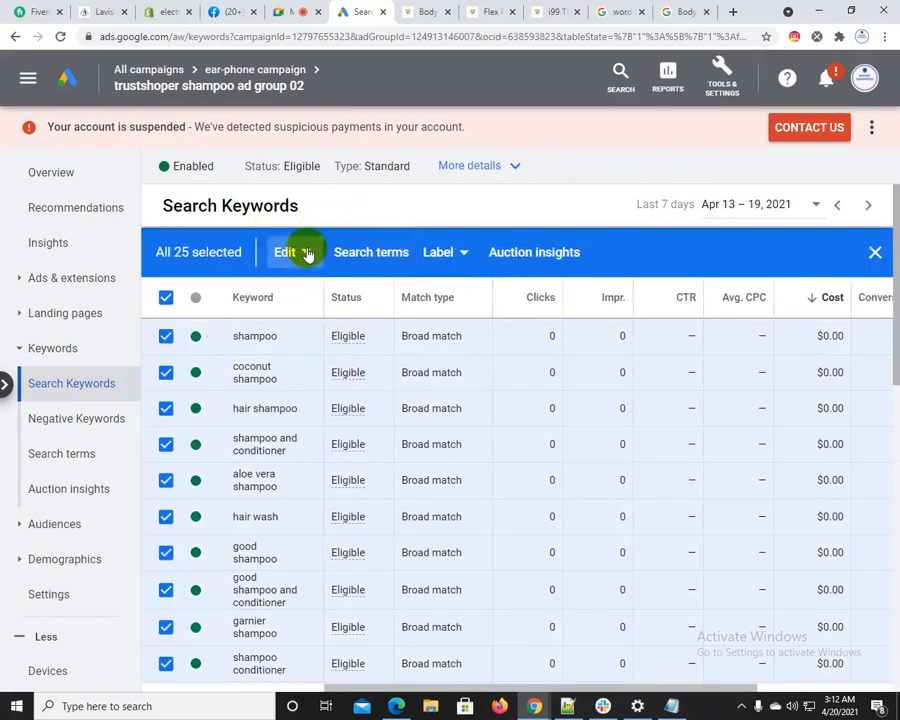
{"action": "left_click", "coordinate": [303, 253]}
{"action": "left_click", "coordinate": [278, 548]}
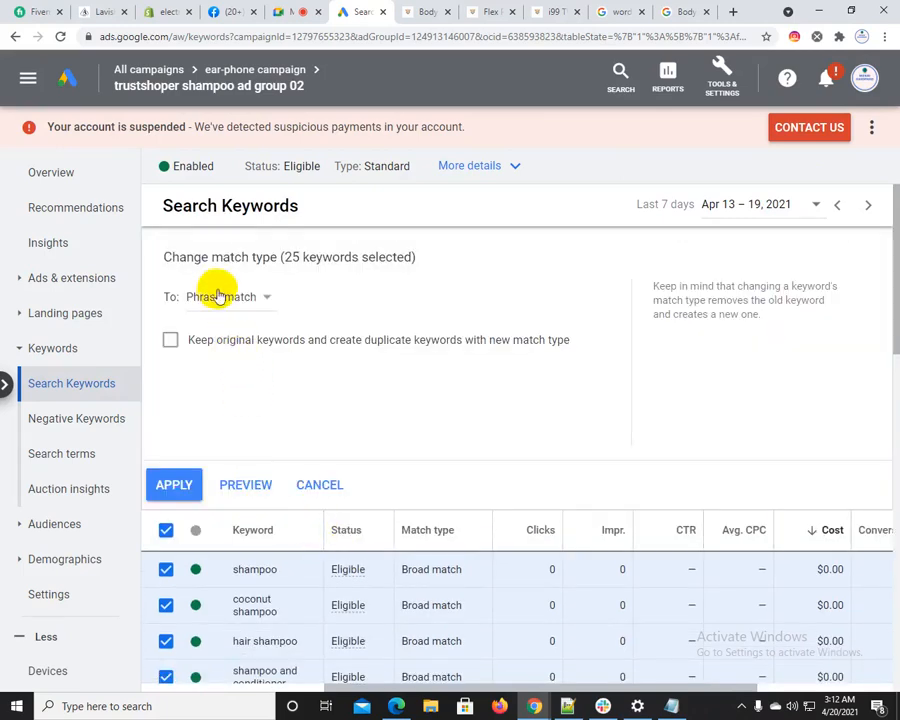
{"action": "left_click", "coordinate": [224, 298]}
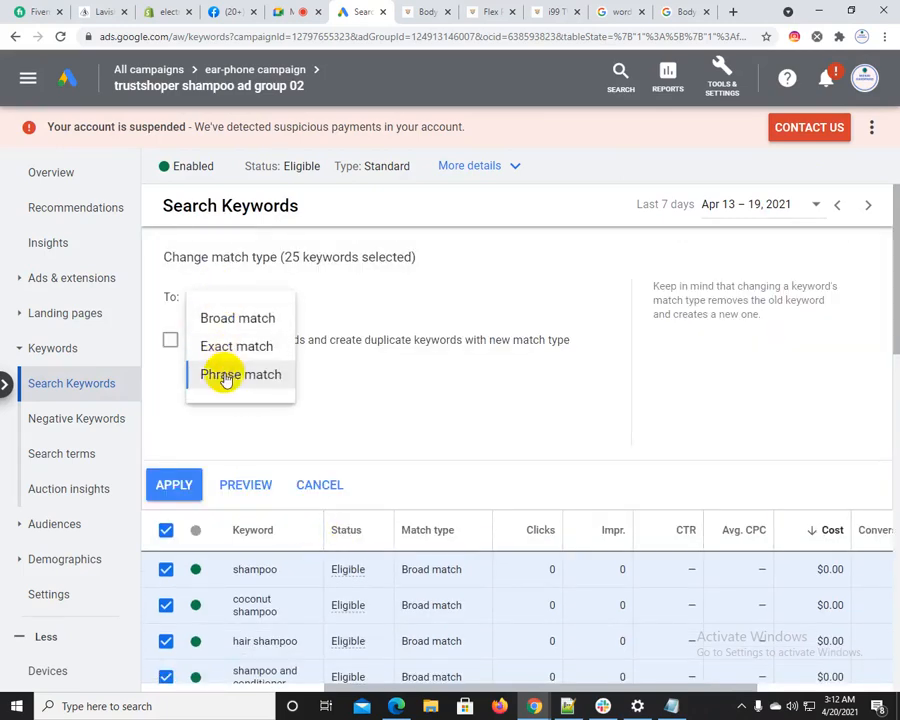
{"action": "left_click", "coordinate": [222, 344]}
{"action": "left_click", "coordinate": [176, 488]}
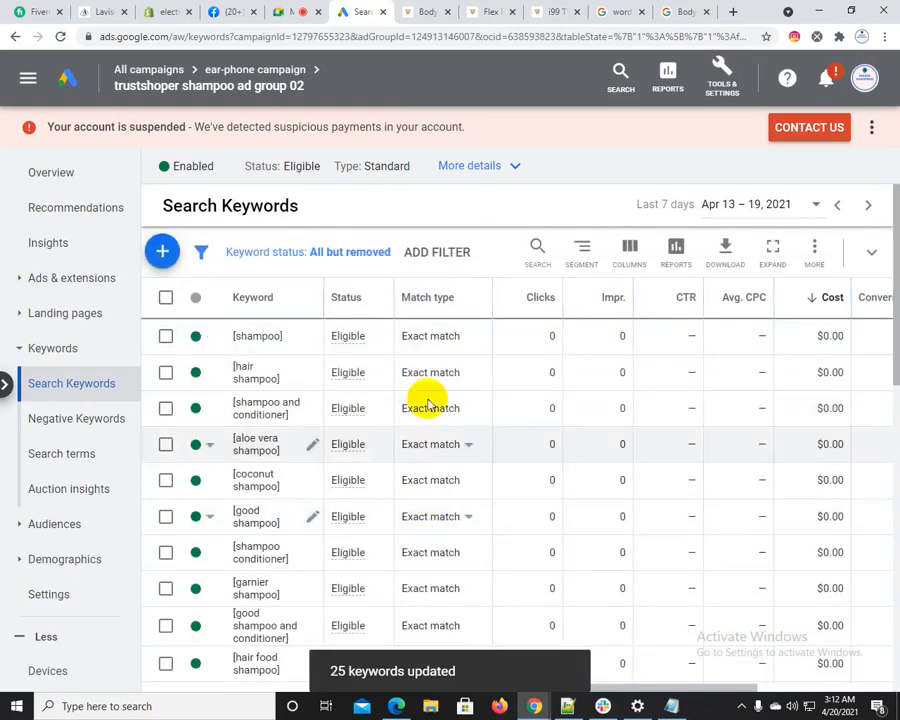
Switch all keywords in the shampoo ad group to Phrase match
{"action": "left_click", "coordinate": [166, 297]}
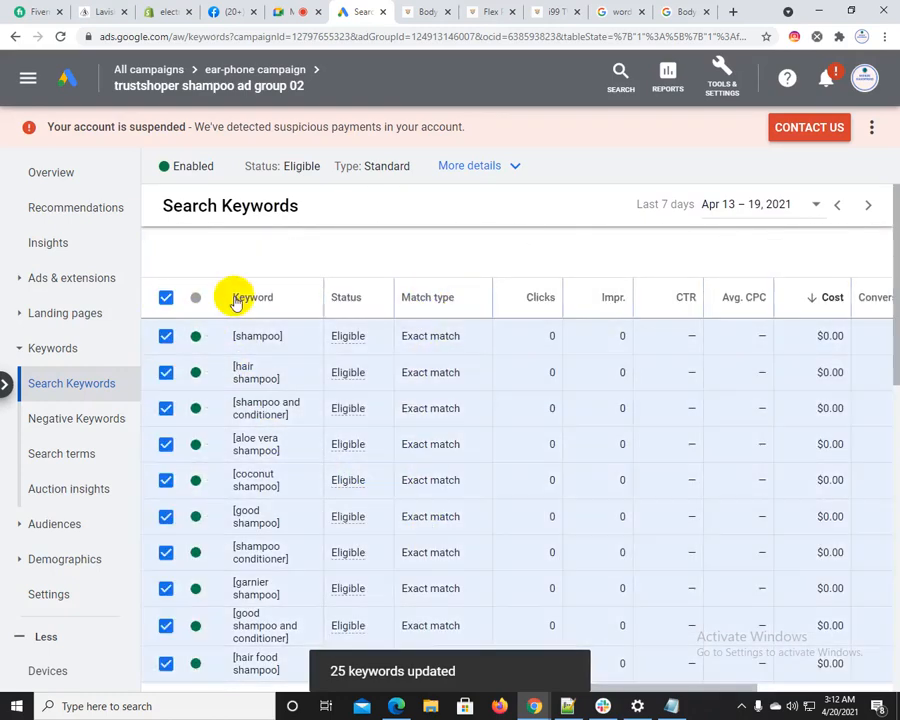
{"action": "left_click", "coordinate": [296, 253]}
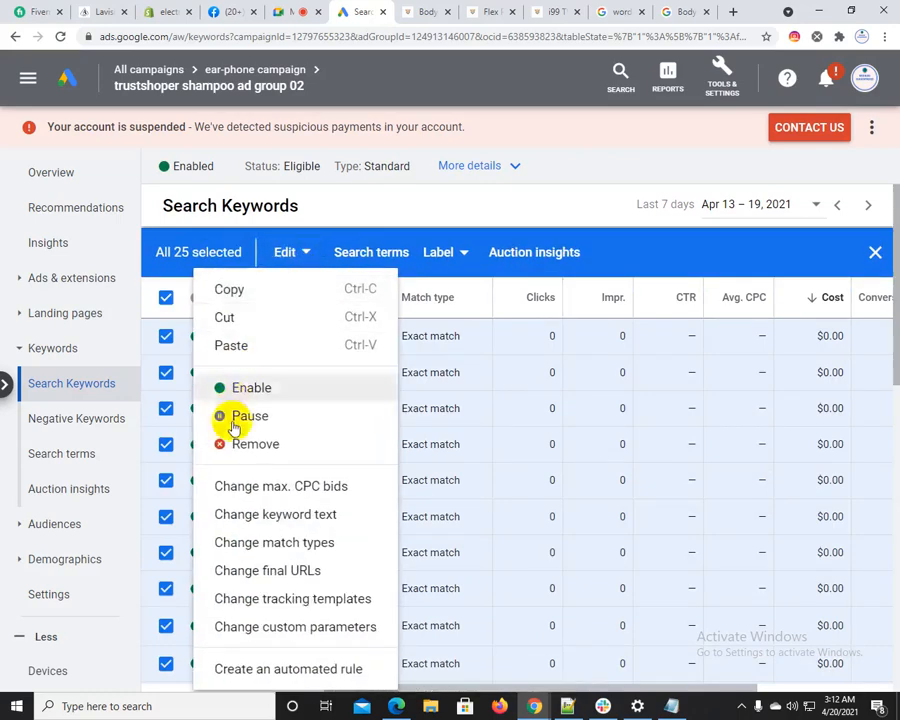
{"action": "left_click", "coordinate": [240, 538]}
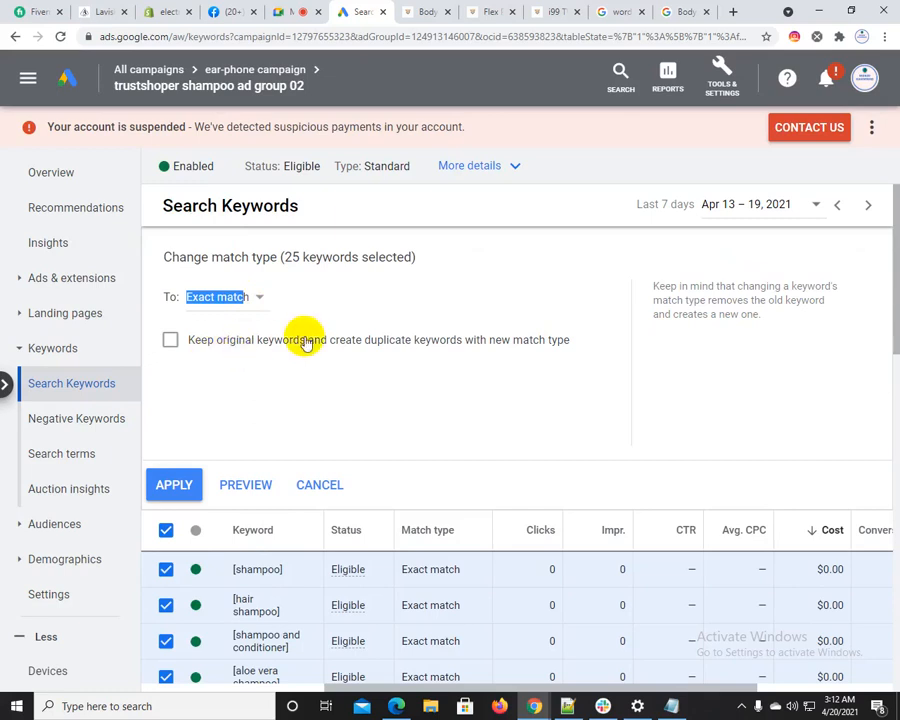
{"action": "left_click", "coordinate": [245, 300]}
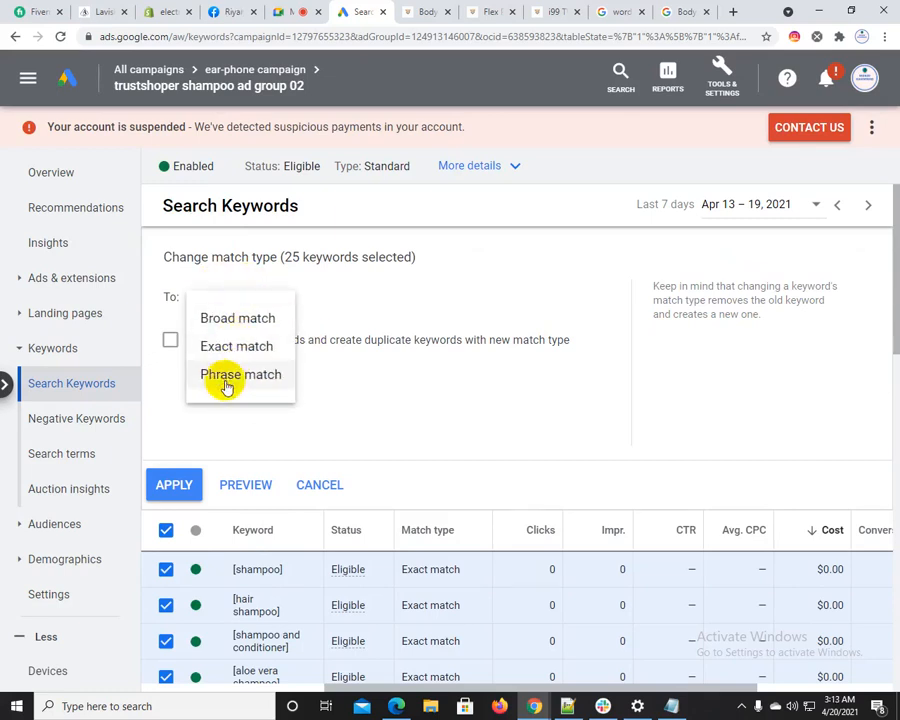
{"action": "left_click", "coordinate": [226, 376]}
{"action": "left_click", "coordinate": [171, 487]}
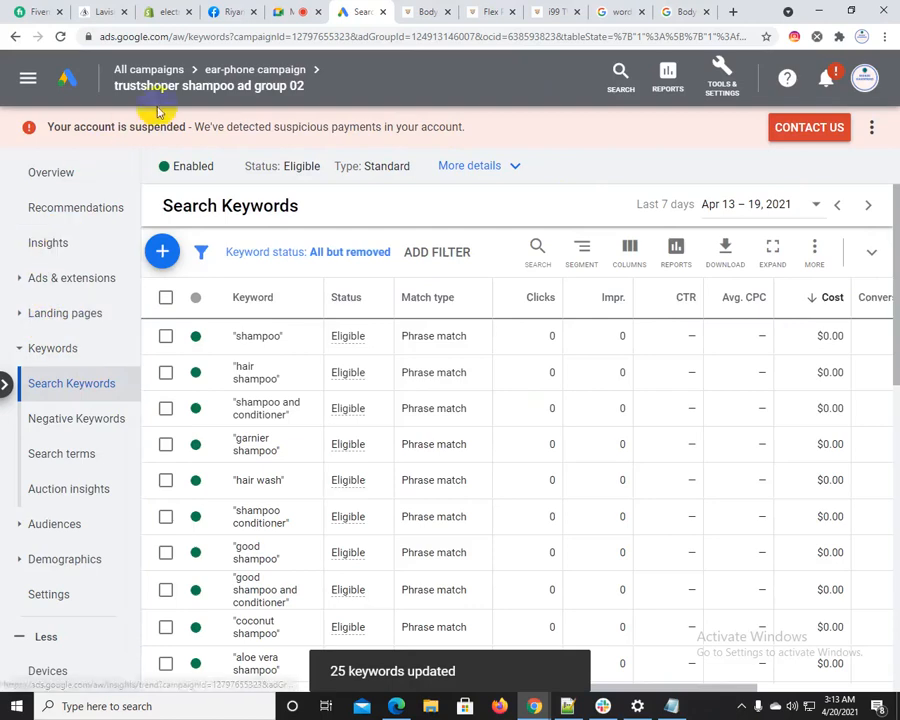
Return to the ear-phone campaign's keywords and view the match type options of the "hair shampoo" keyword without saving a change
{"action": "mouse_move", "coordinate": [170, 77]}
{"action": "left_click", "coordinate": [225, 72]}
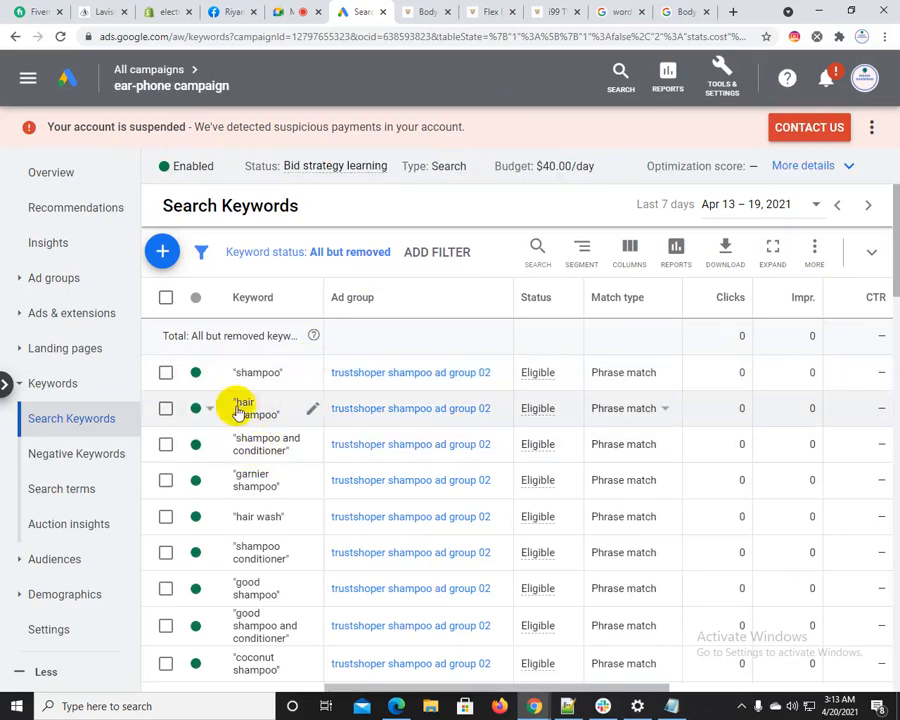
{"action": "left_click", "coordinate": [210, 412]}
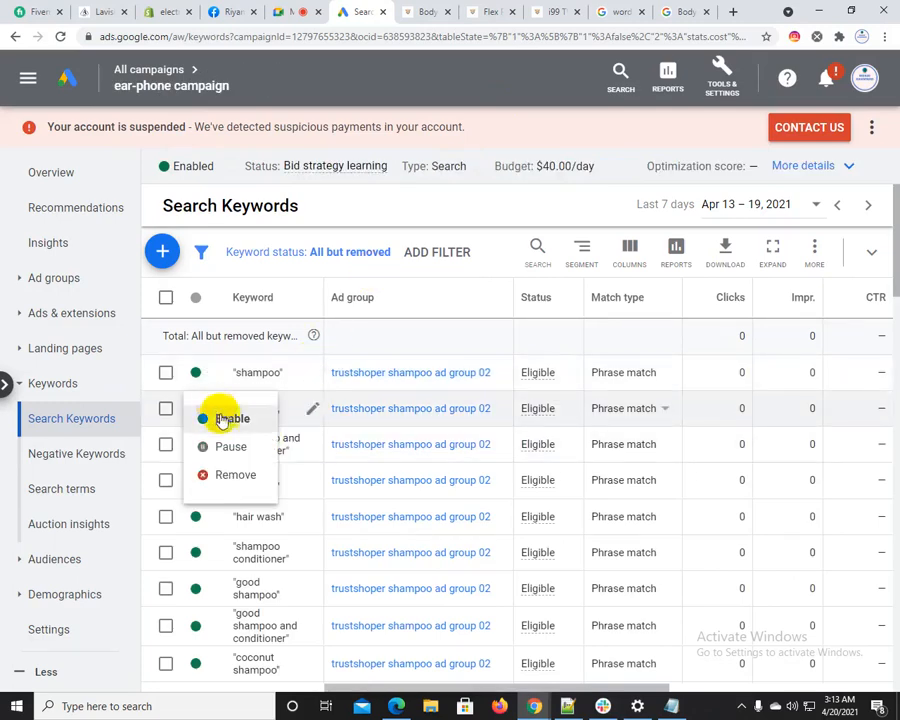
{"action": "left_click", "coordinate": [312, 404]}
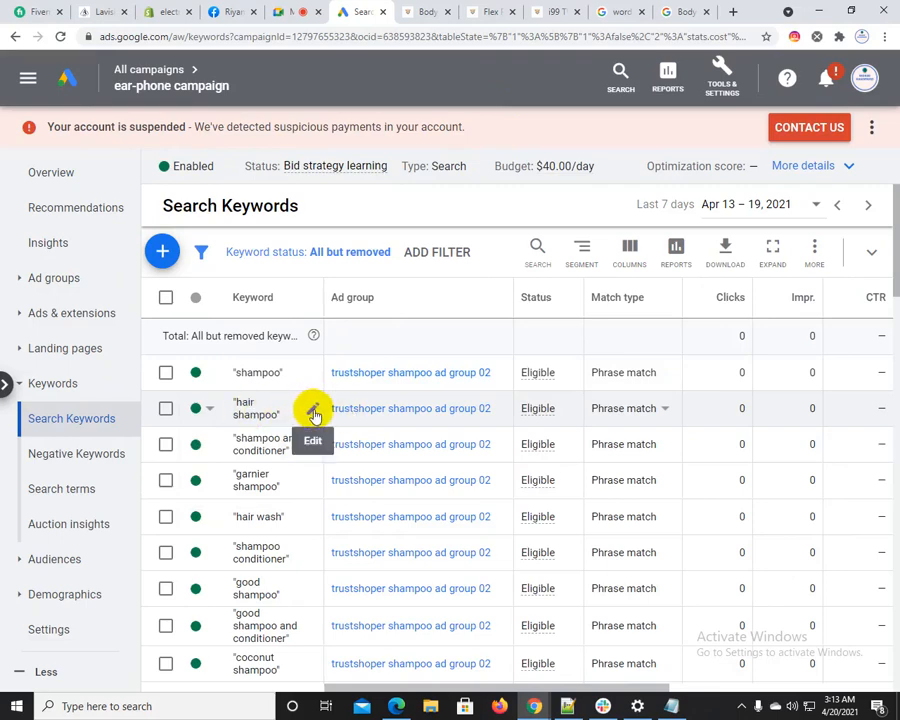
{"action": "left_click", "coordinate": [313, 412]}
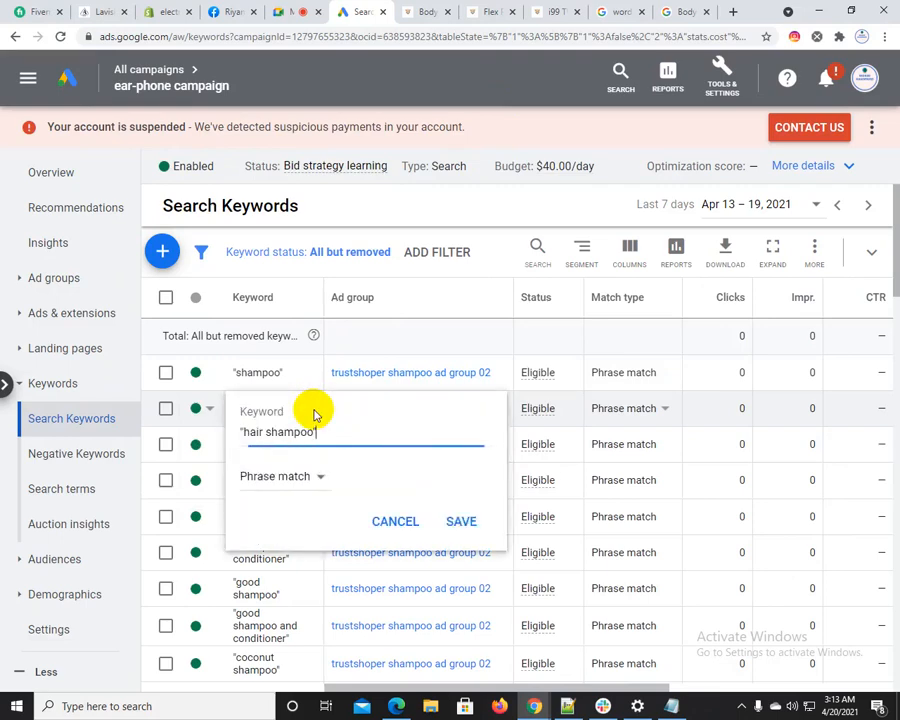
{"action": "left_click", "coordinate": [270, 482]}
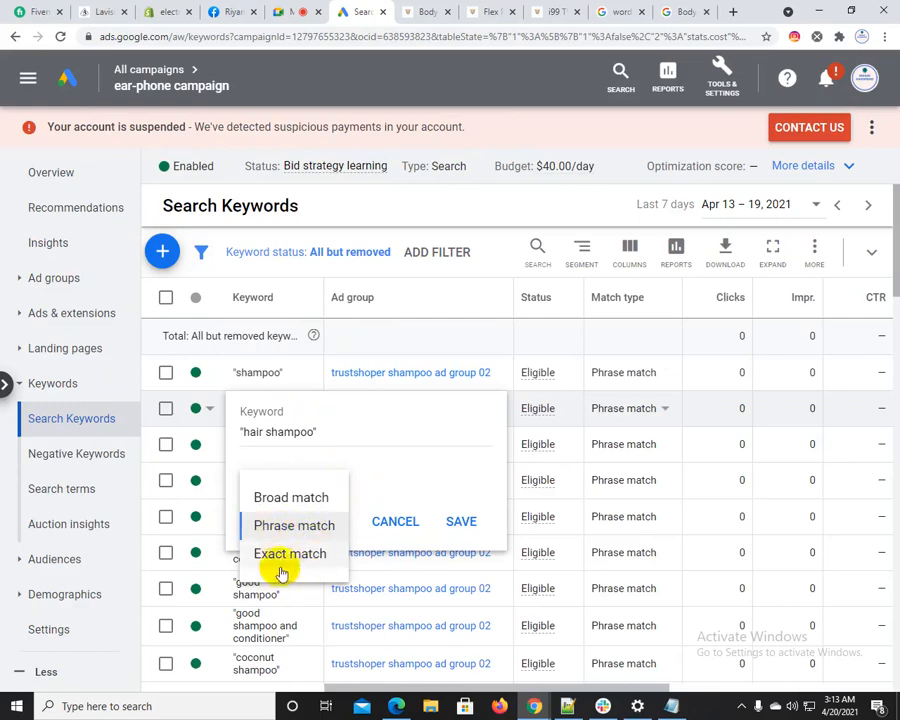
{"action": "left_click", "coordinate": [394, 520]}
{"action": "left_click", "coordinate": [418, 518]}
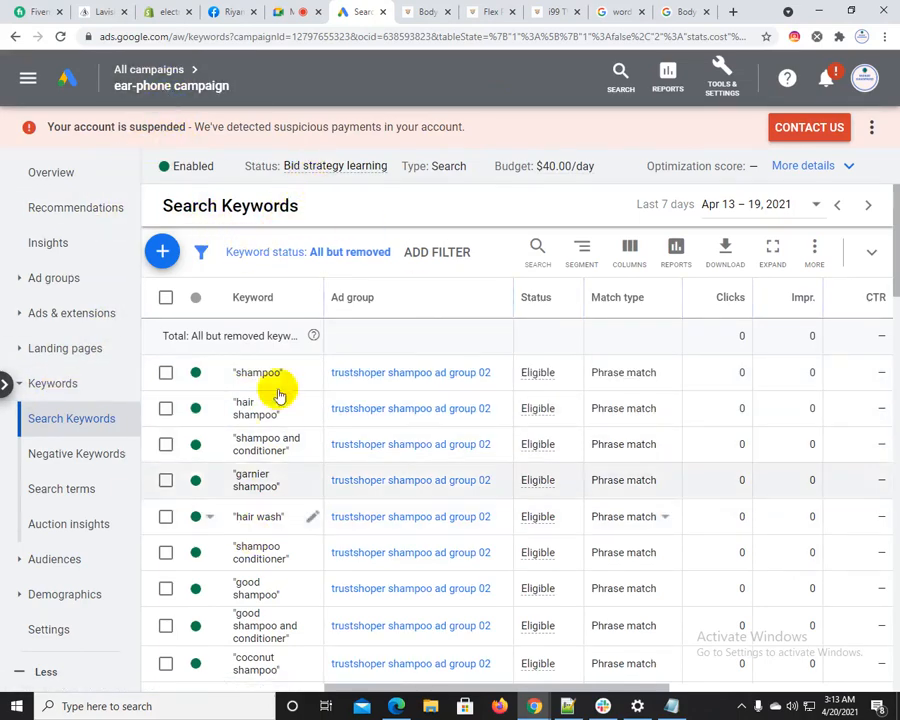
Open the keyword list of "trustshoper mouse ad group 03" from the campaign's ad groups
{"action": "left_click", "coordinate": [42, 279]}
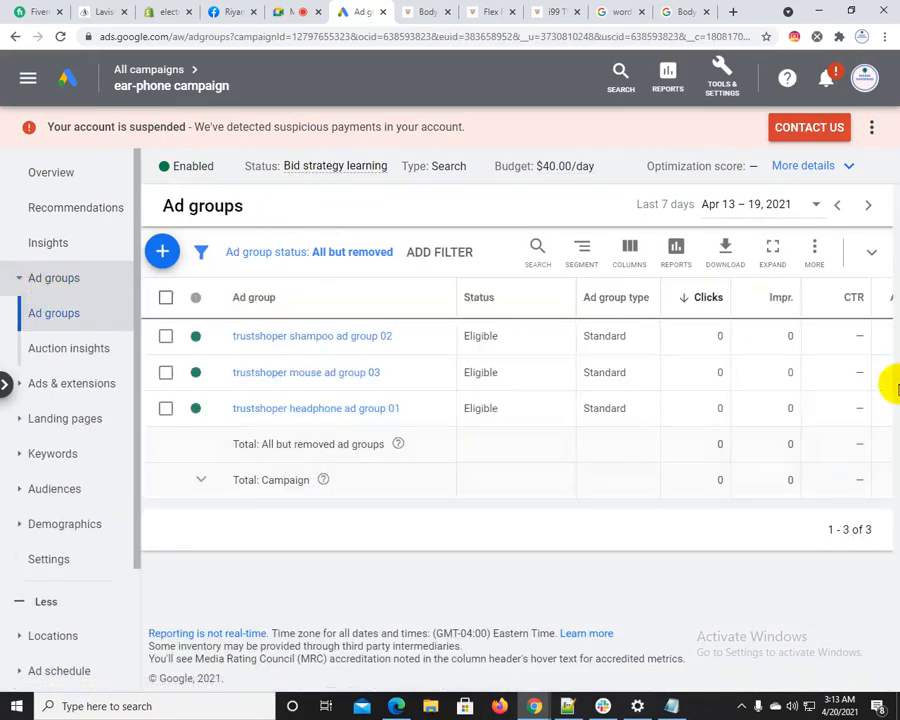
{"action": "left_click", "coordinate": [297, 372]}
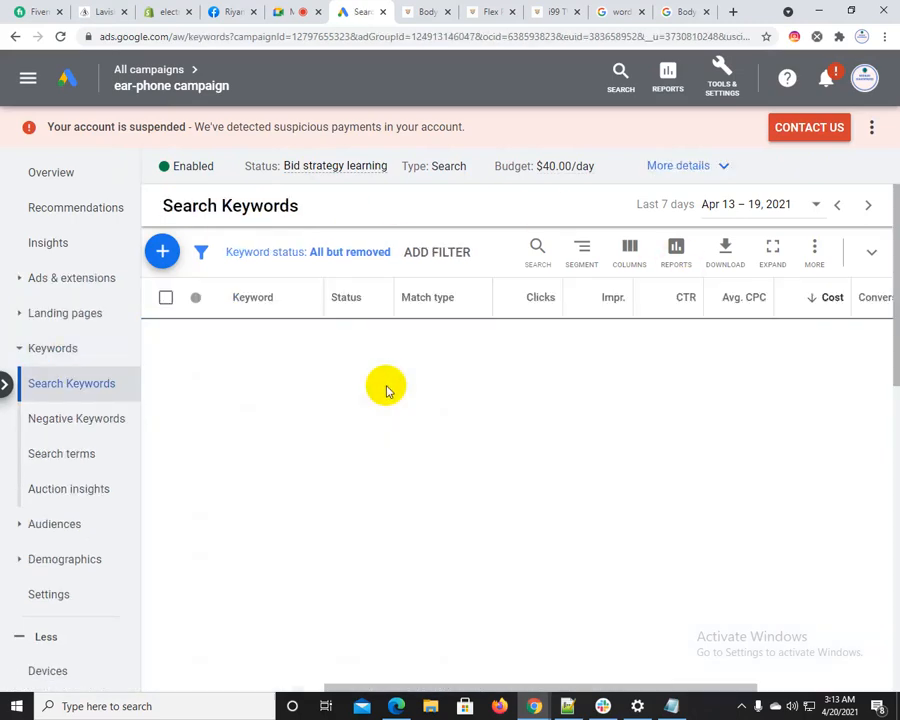
Change the match type of all keywords in the mouse ad group to Exact match
{"action": "left_click", "coordinate": [166, 299]}
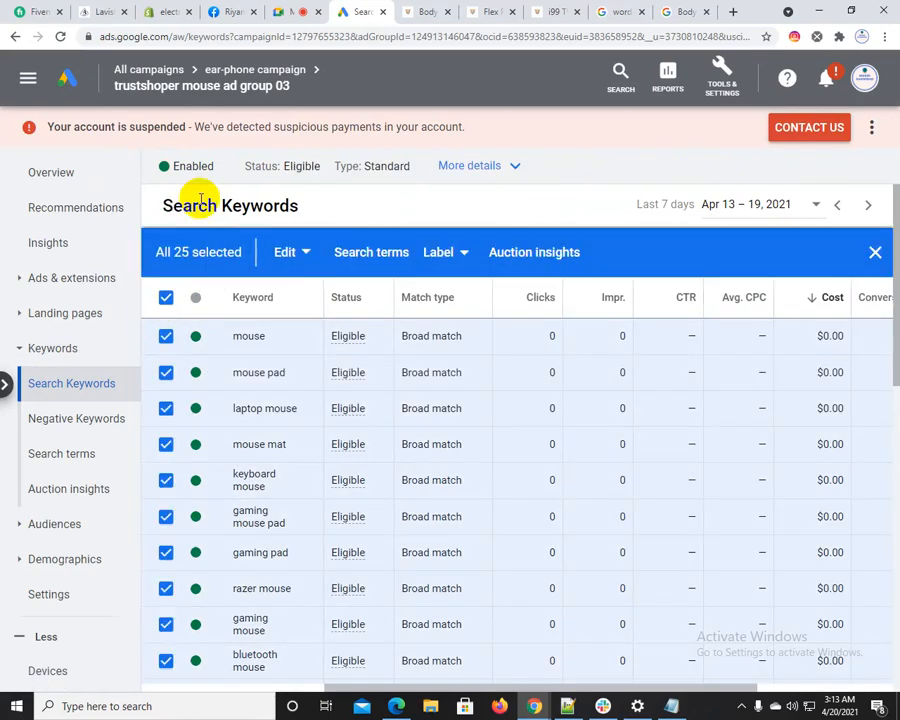
{"action": "left_click", "coordinate": [299, 258]}
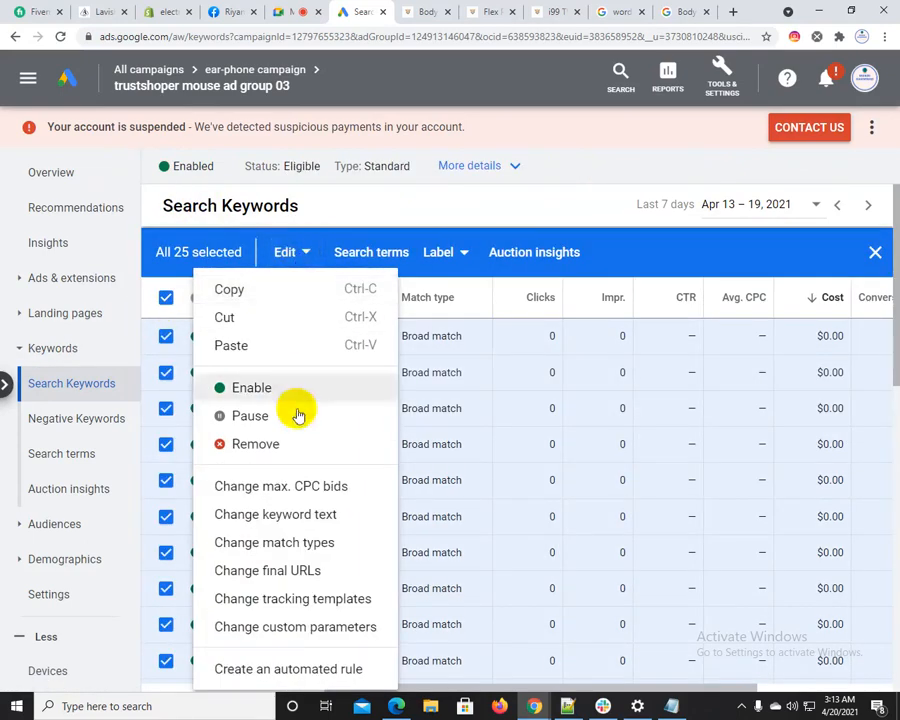
{"action": "left_click", "coordinate": [281, 545]}
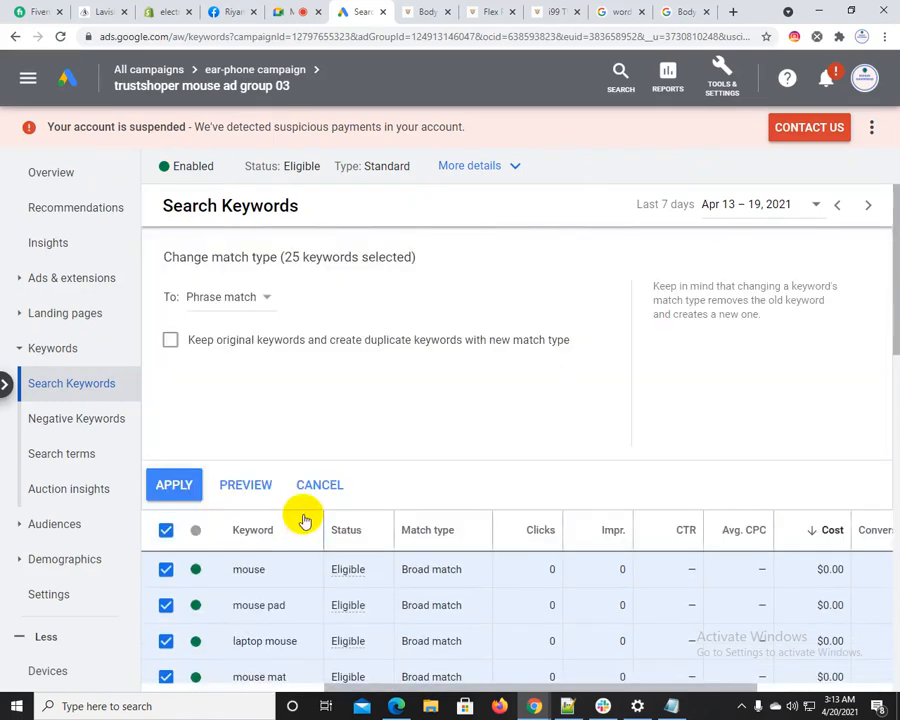
{"action": "left_click", "coordinate": [219, 300]}
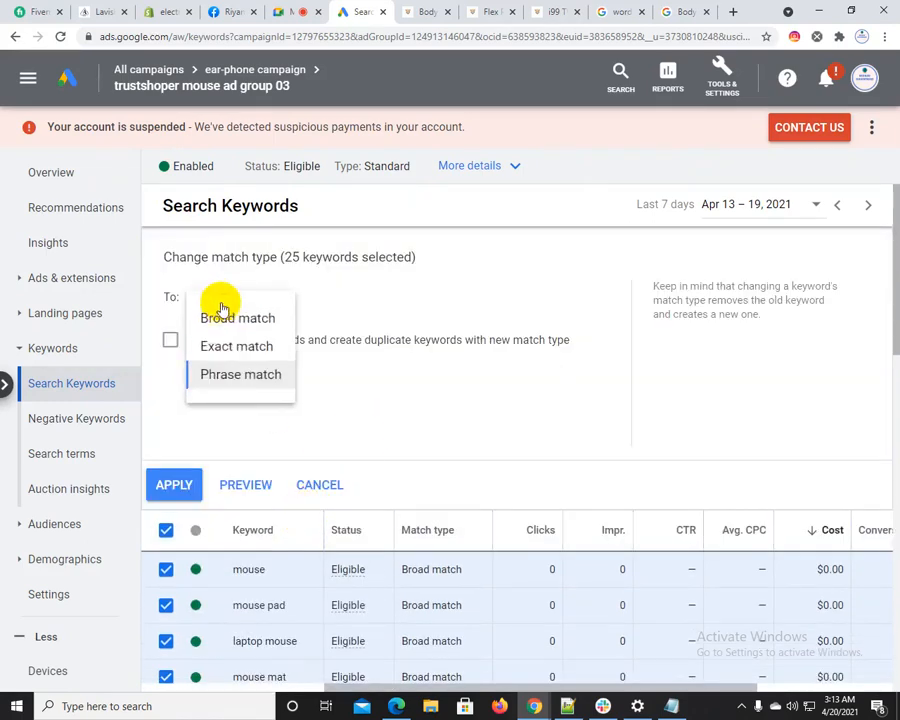
{"action": "left_click", "coordinate": [236, 344]}
{"action": "left_click", "coordinate": [170, 489]}
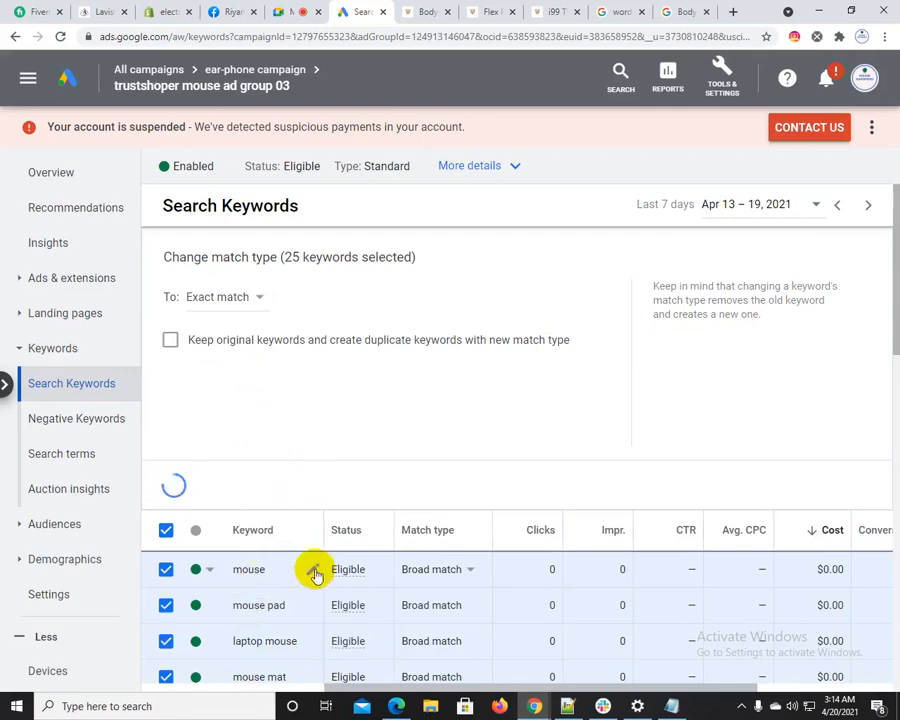
Review the broad, phrase and exact match examples for bluetooth headphone in the Notepad++ notes, then return to Google Ads
{"action": "left_click", "coordinate": [588, 710]}
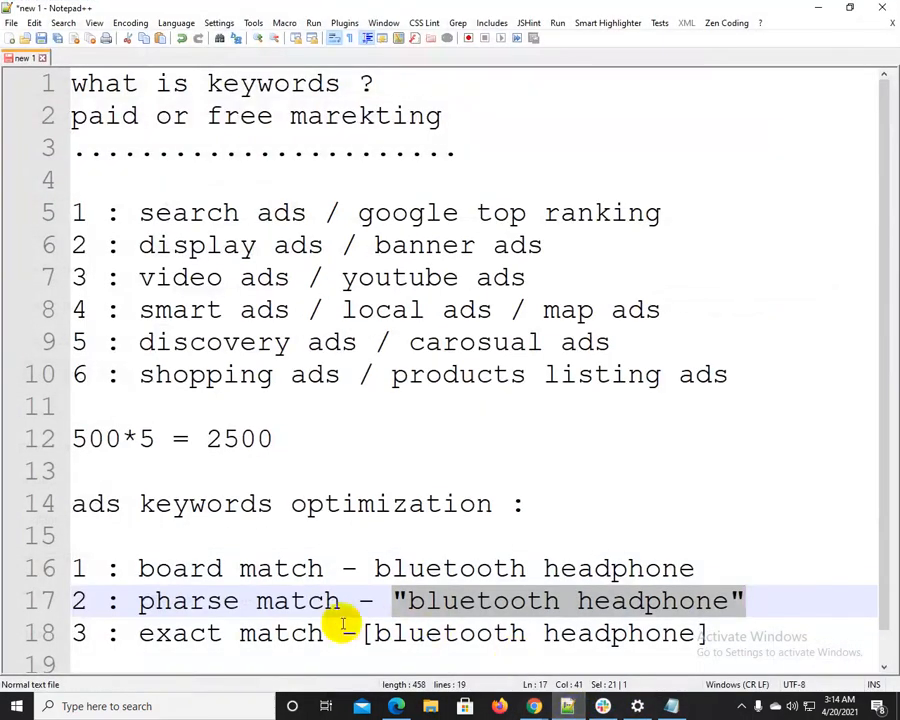
{"action": "left_click_drag", "start_coordinate": [120, 568], "coordinate": [734, 572]}
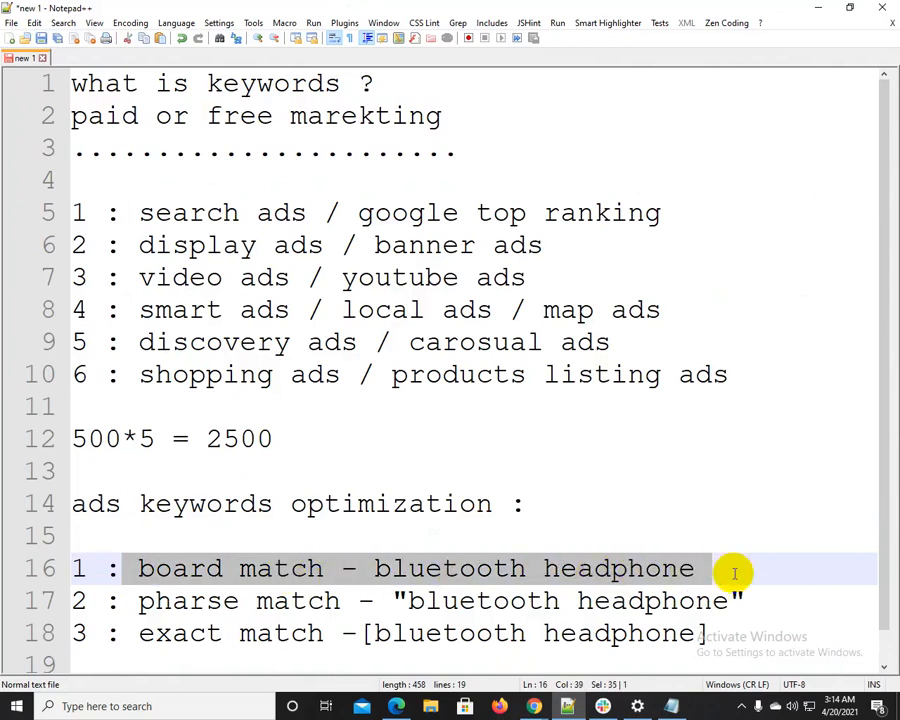
{"action": "left_click_drag", "start_coordinate": [140, 600], "coordinate": [746, 591]}
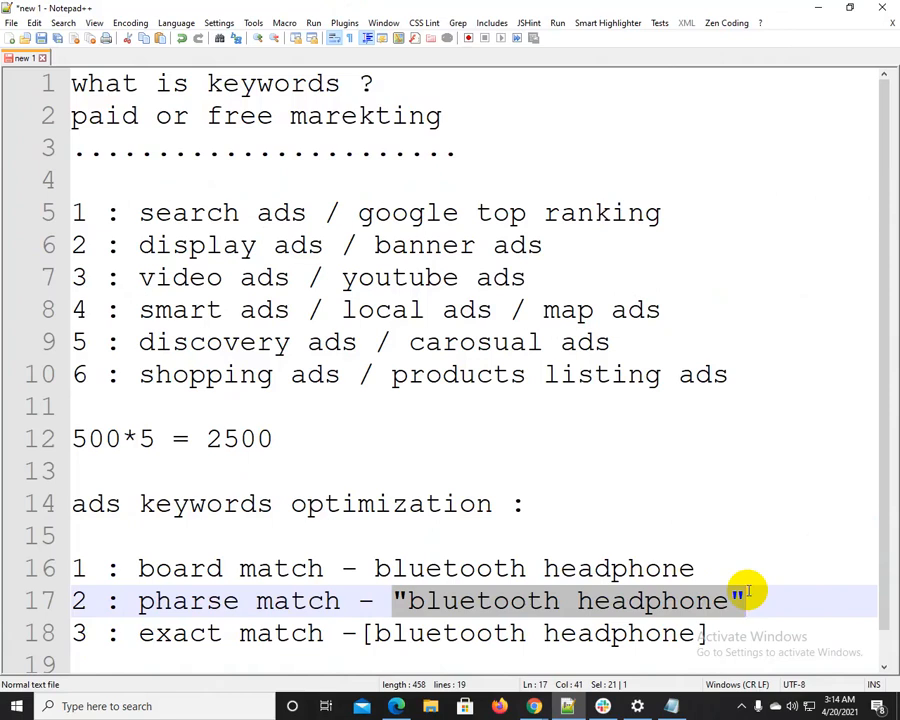
{"action": "left_click_drag", "start_coordinate": [138, 600], "coordinate": [371, 600]}
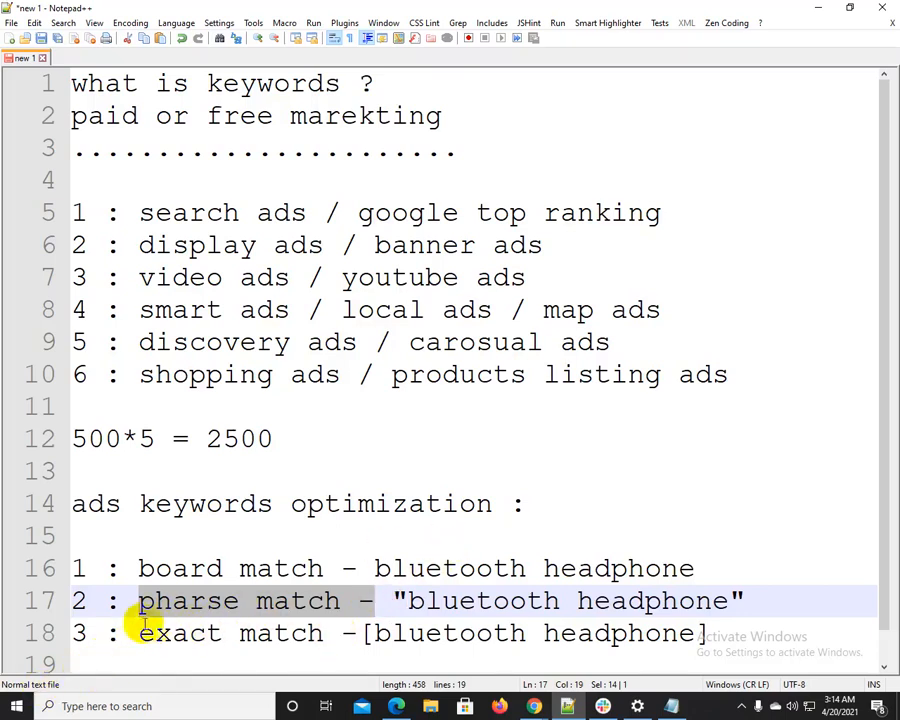
{"action": "left_click_drag", "start_coordinate": [135, 632], "coordinate": [388, 628]}
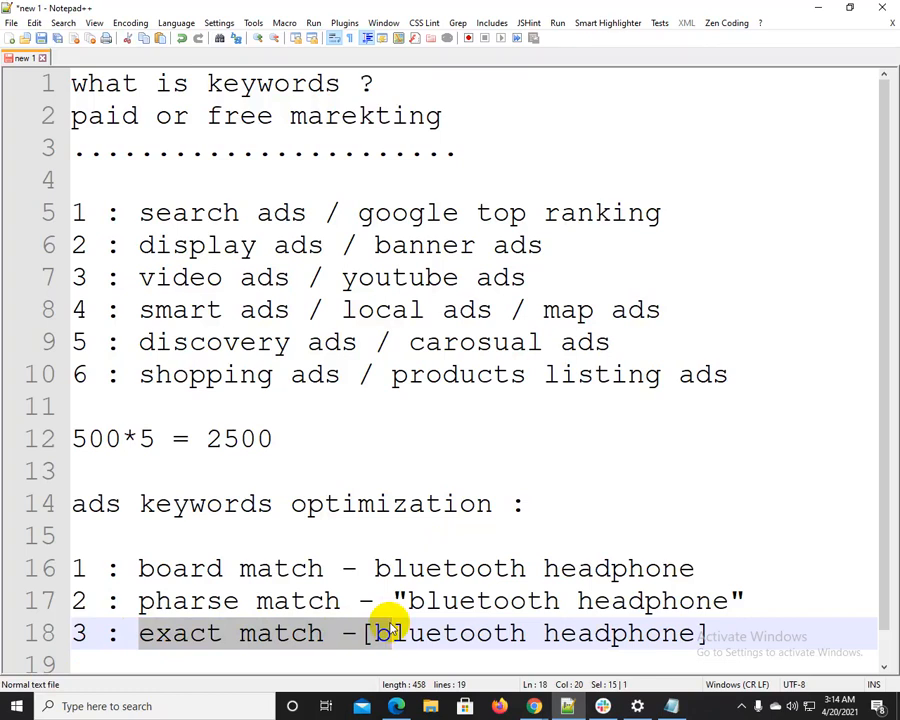
{"action": "left_click", "coordinate": [388, 630]}
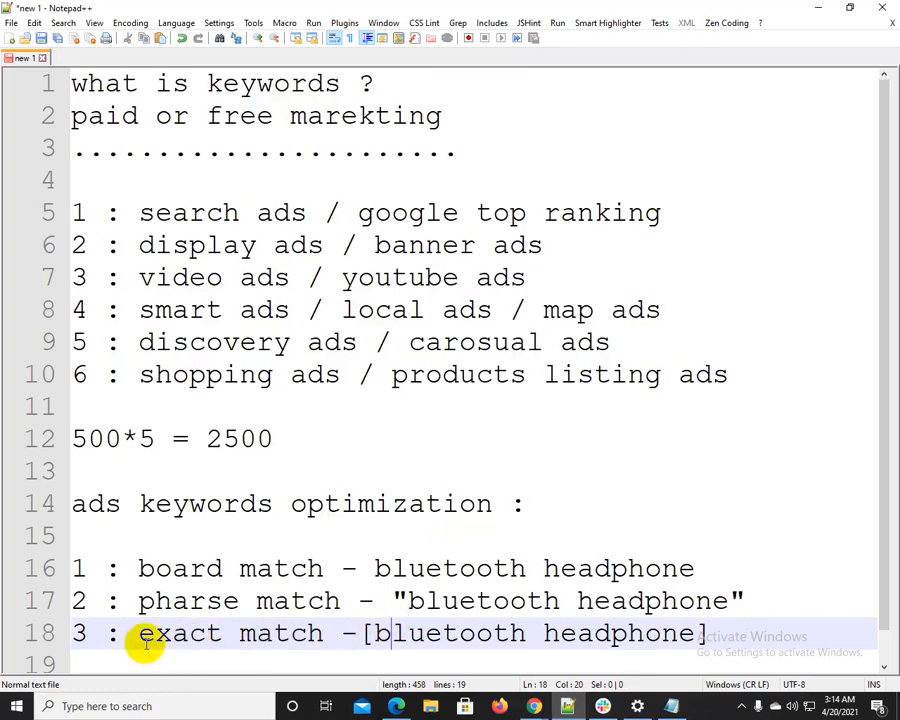
{"action": "left_click", "coordinate": [816, 7]}
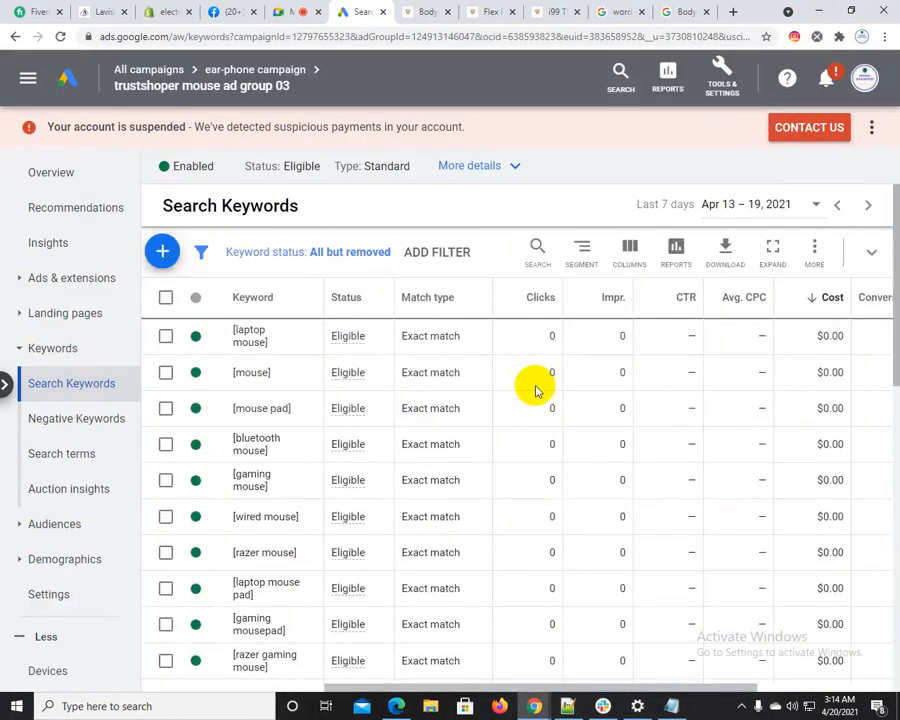
Switch all keywords in the mouse ad group to Phrase match
{"action": "left_click", "coordinate": [166, 298]}
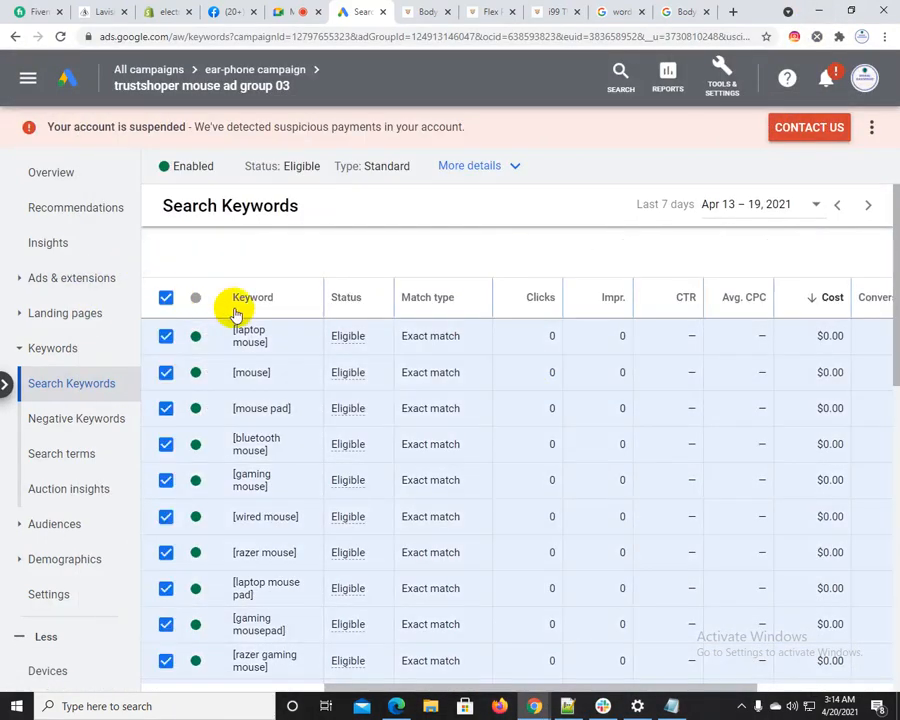
{"action": "left_click", "coordinate": [297, 258]}
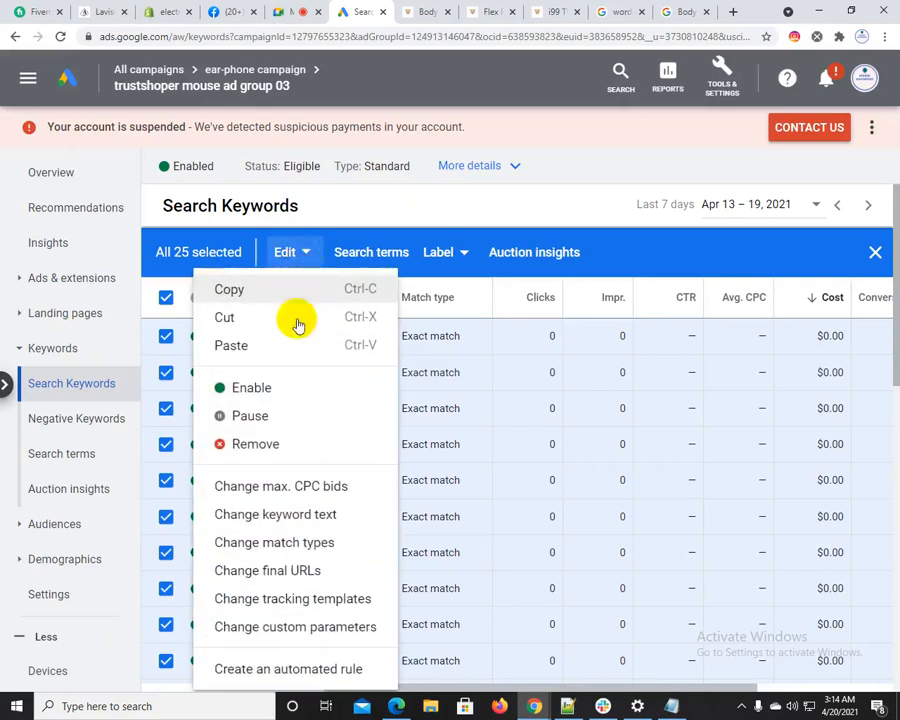
{"action": "left_click", "coordinate": [289, 542]}
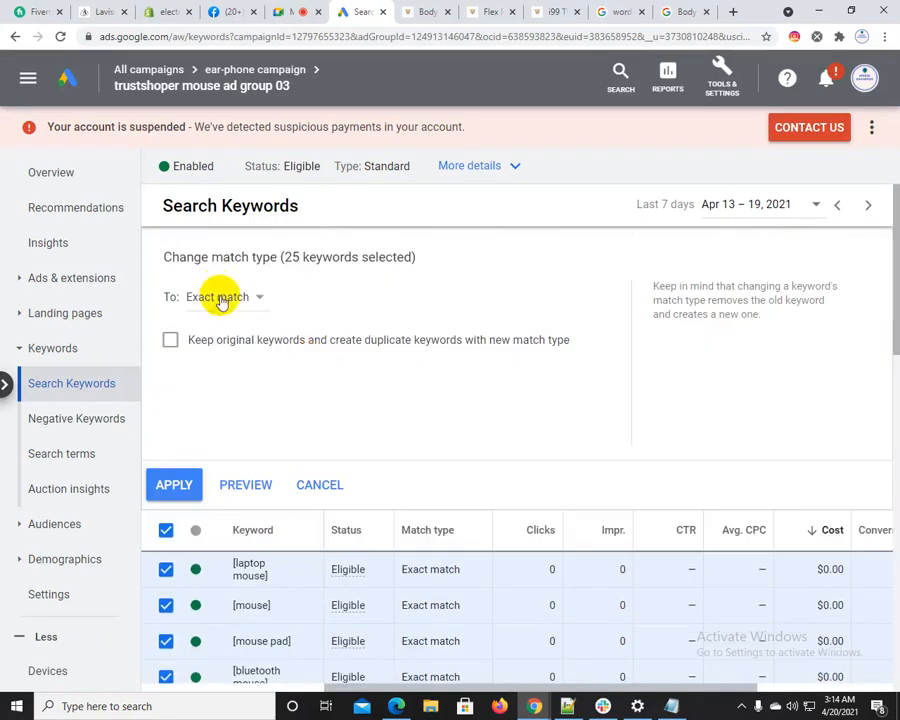
{"action": "left_click", "coordinate": [220, 297]}
{"action": "left_click", "coordinate": [230, 372]}
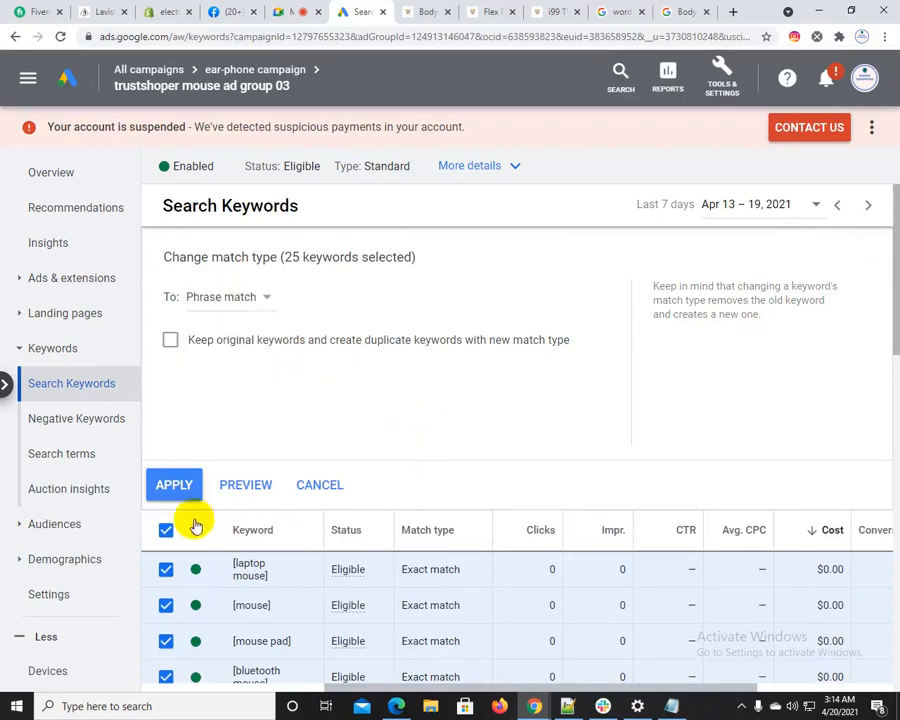
{"action": "left_click", "coordinate": [173, 486]}
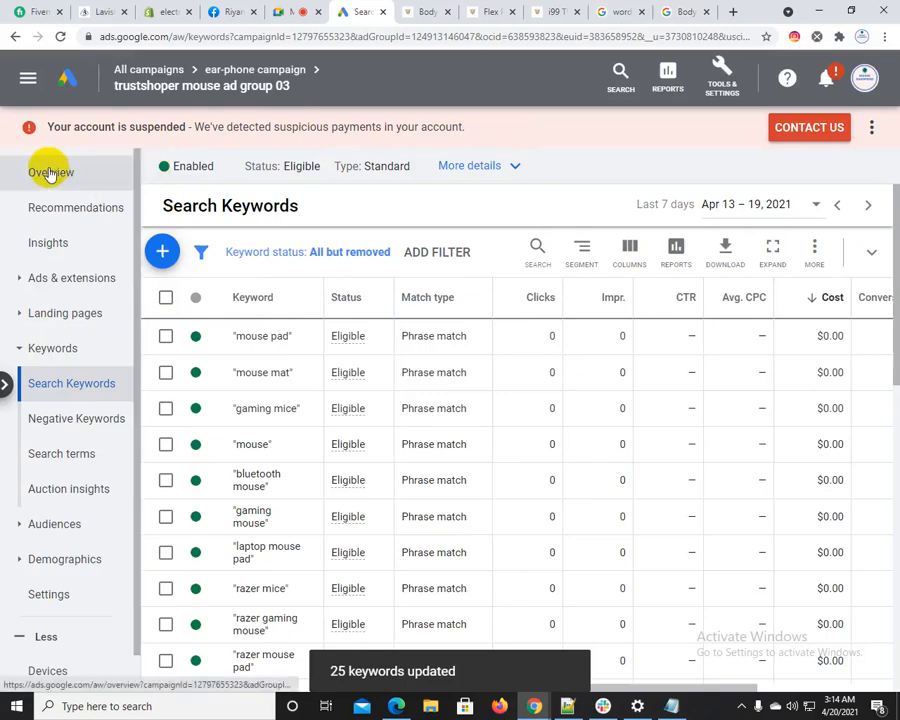
View the mouse ad group's details and open its list of ads
{"action": "left_click", "coordinate": [510, 167]}
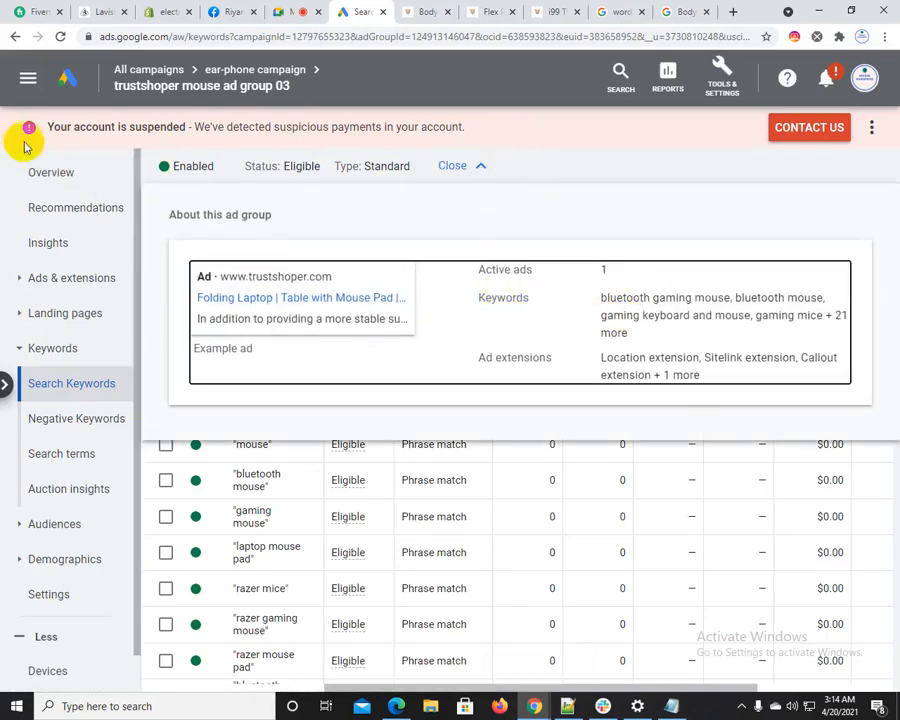
{"action": "left_click", "coordinate": [68, 279]}
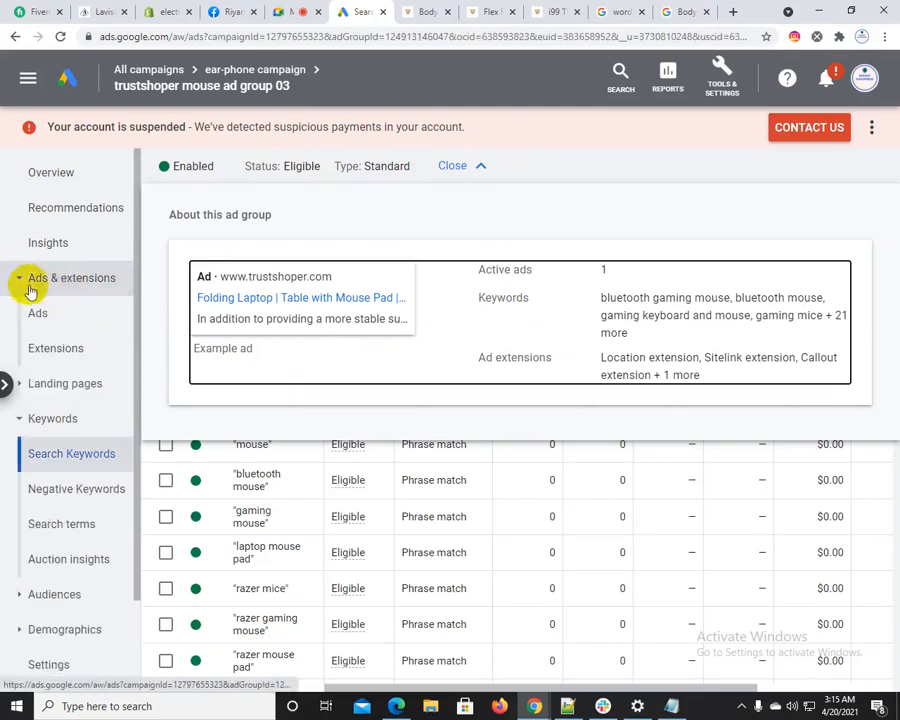
{"action": "left_click", "coordinate": [38, 316]}
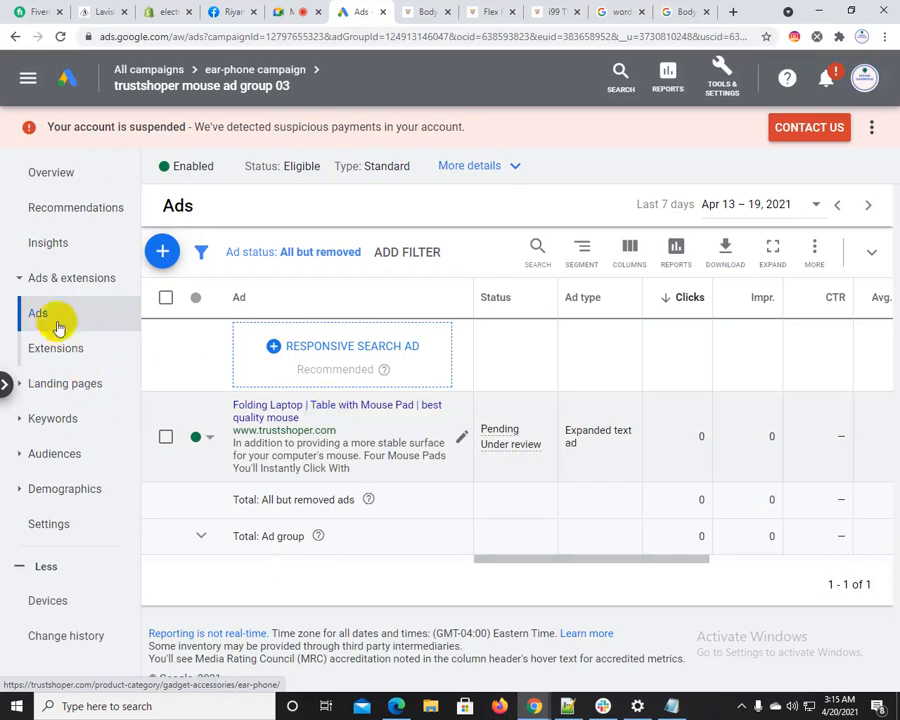
Review the status, interaction and cost columns of the ads across all campaigns, then return to the campaign list
{"action": "left_click", "coordinate": [178, 72]}
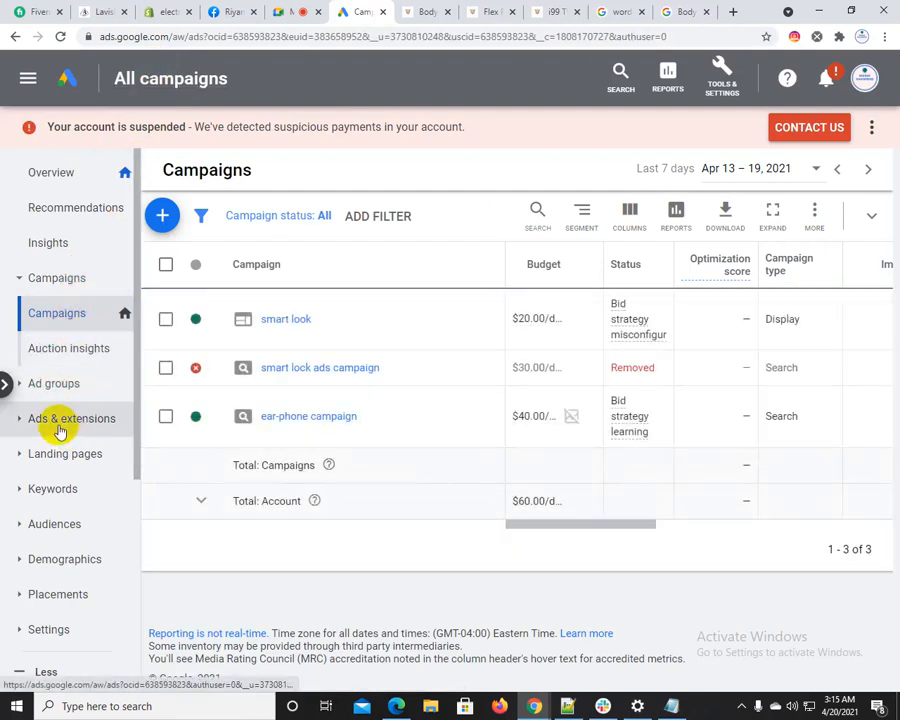
{"action": "left_click", "coordinate": [77, 425]}
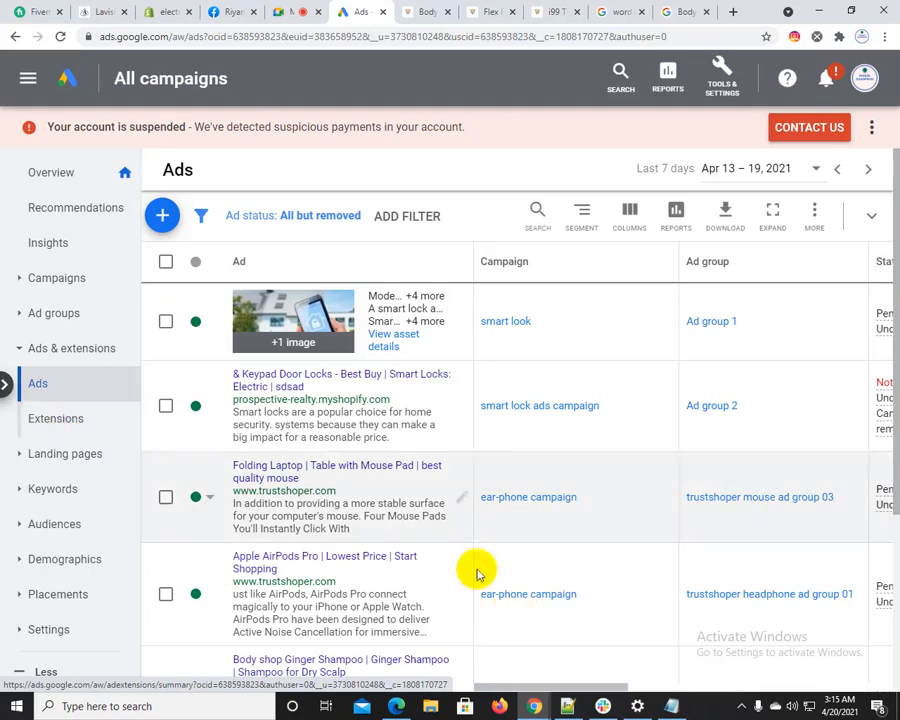
{"action": "scroll", "coordinate": [430, 400], "scroll_direction": "down", "scroll_amount": 3}
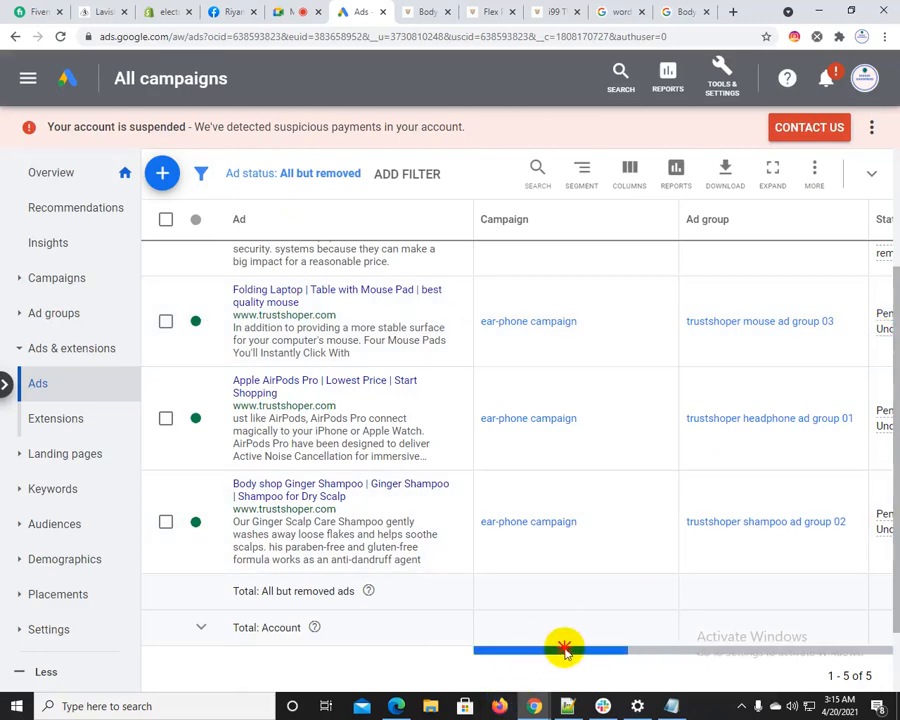
{"action": "left_click_drag", "start_coordinate": [564, 648], "coordinate": [673, 643]}
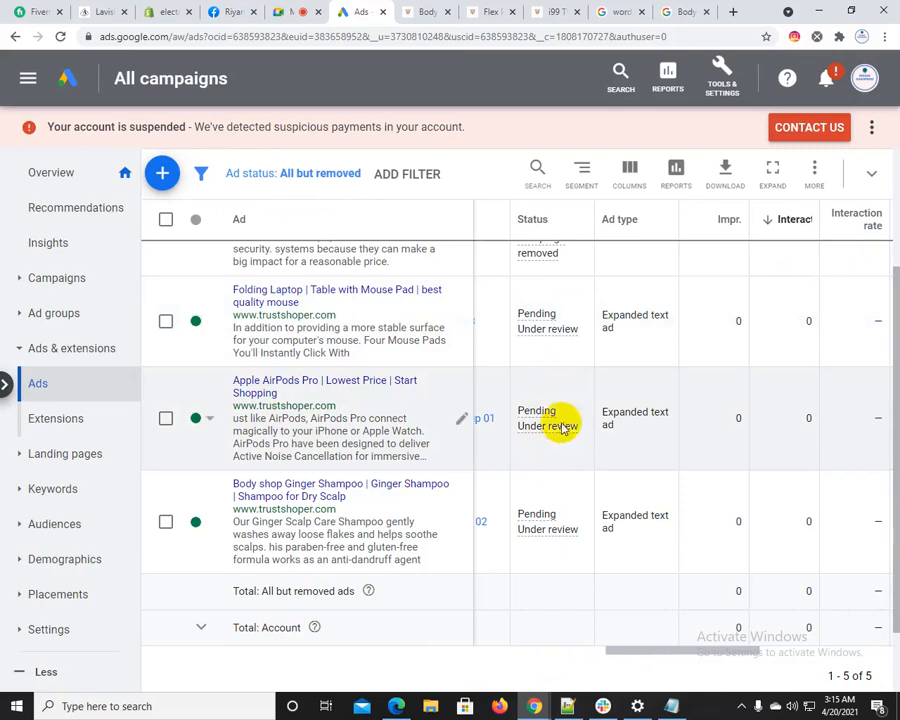
{"action": "left_click_drag", "start_coordinate": [687, 648], "coordinate": [643, 500]}
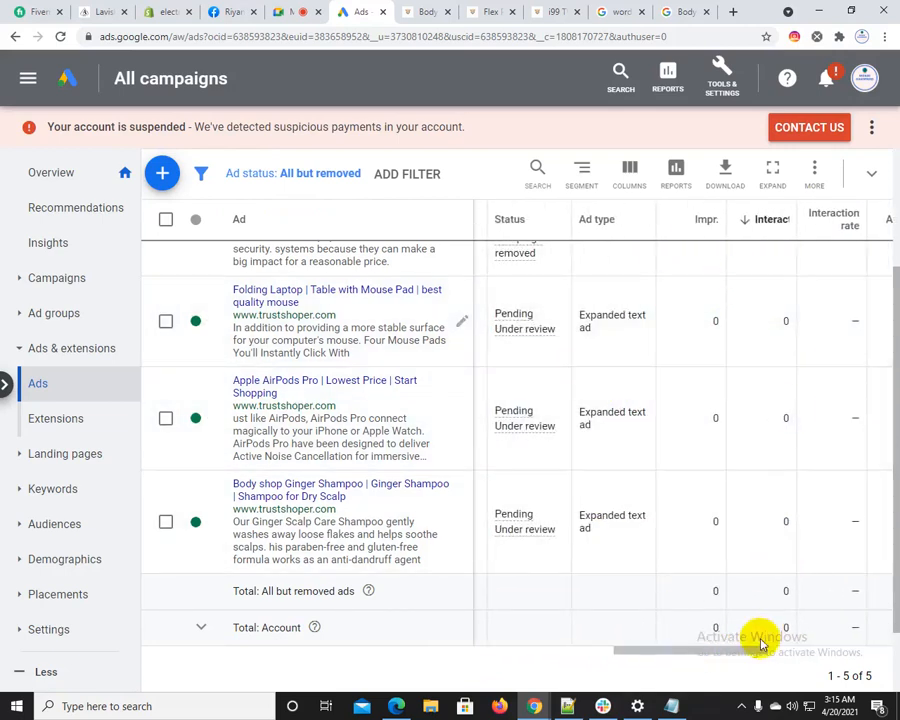
{"action": "left_click_drag", "start_coordinate": [760, 645], "coordinate": [850, 629]}
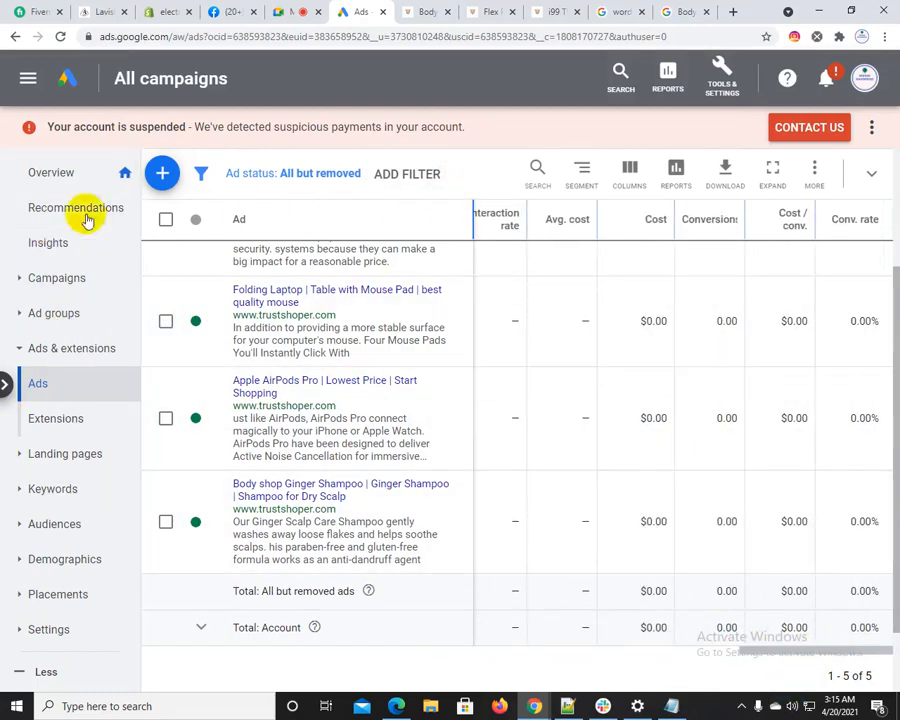
{"action": "left_click", "coordinate": [64, 284]}
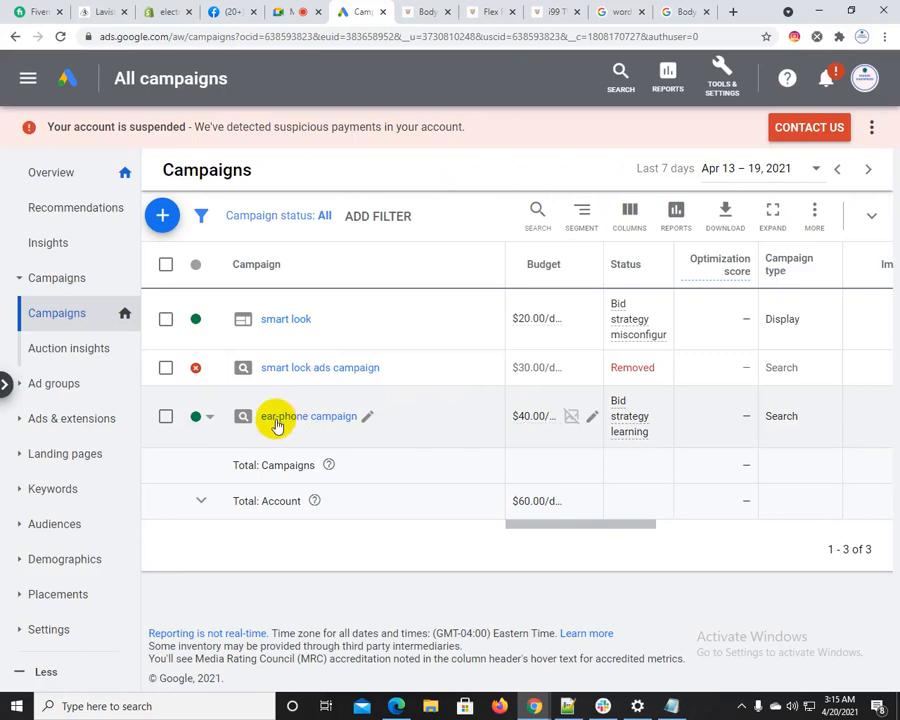
Open the ear-phone campaign and save its daily budget as $40.00
{"action": "left_click", "coordinate": [310, 417]}
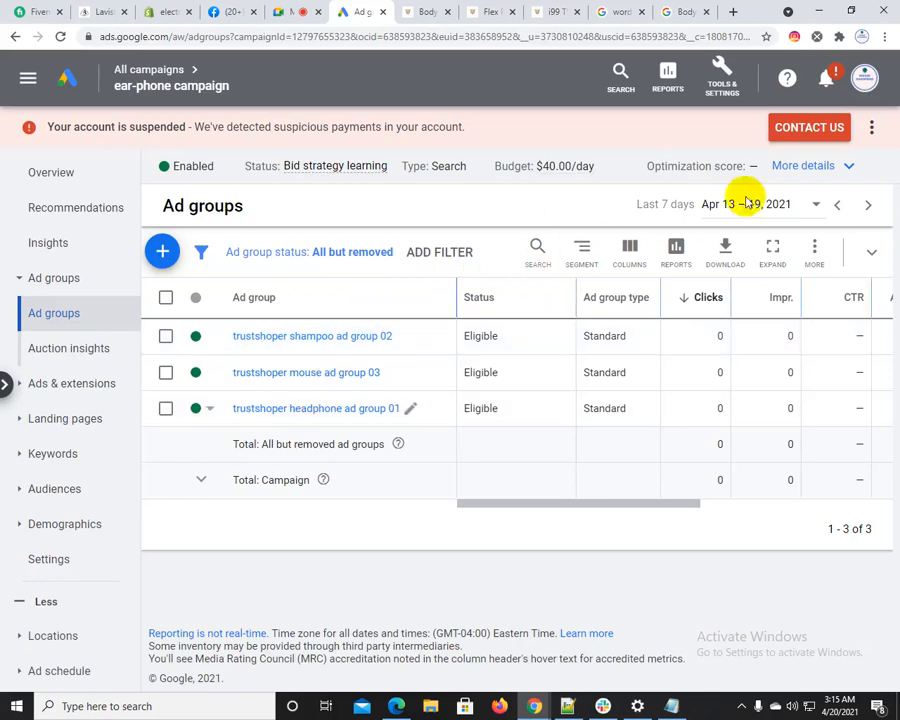
{"action": "left_click", "coordinate": [850, 167]}
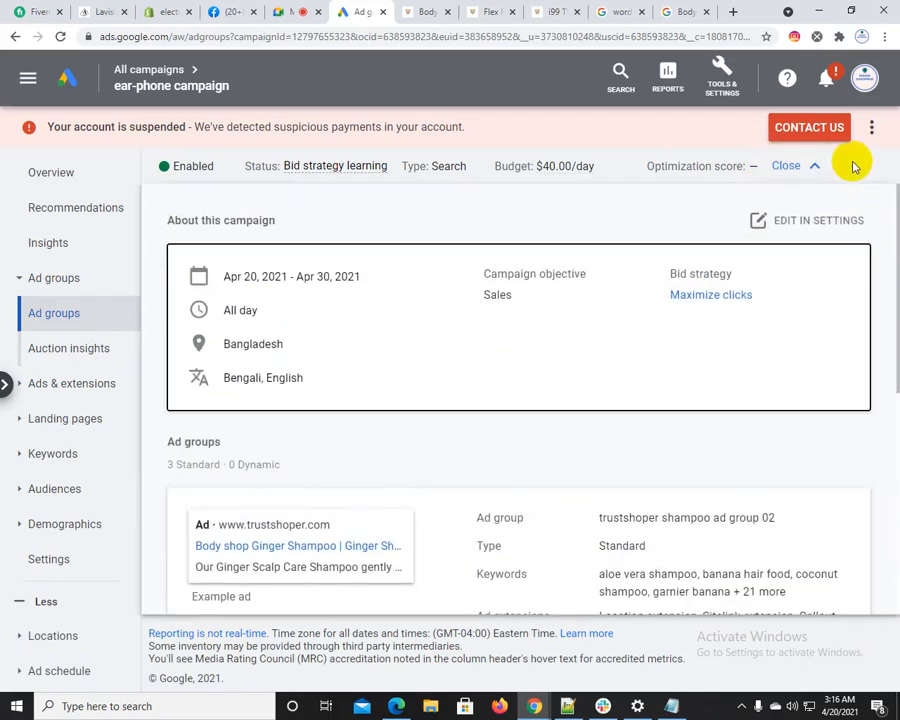
{"action": "left_click", "coordinate": [608, 167]}
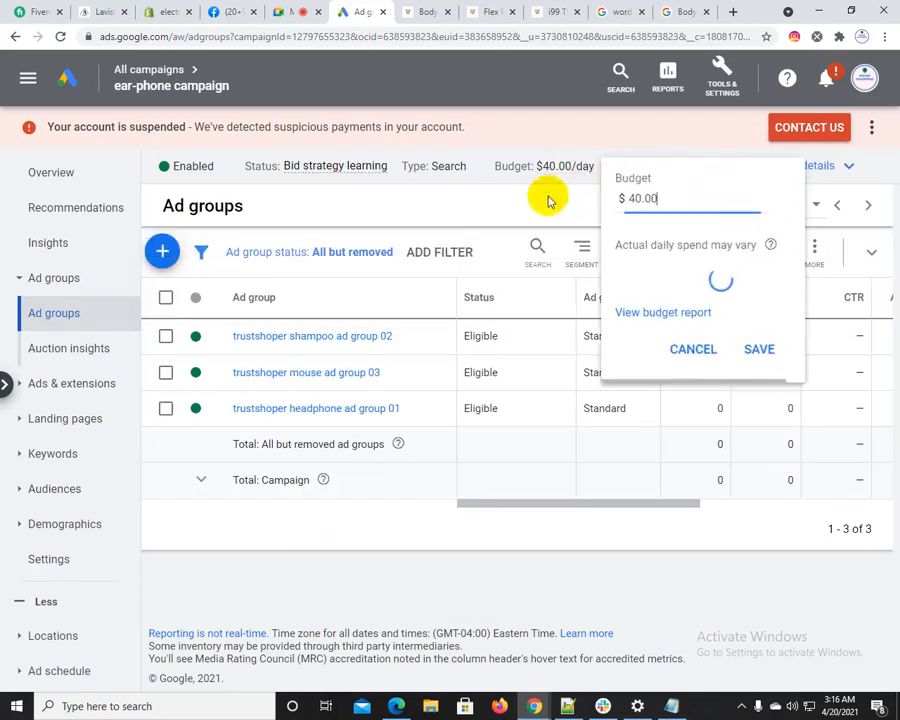
{"action": "left_click_drag", "start_coordinate": [648, 198], "coordinate": [620, 200]}
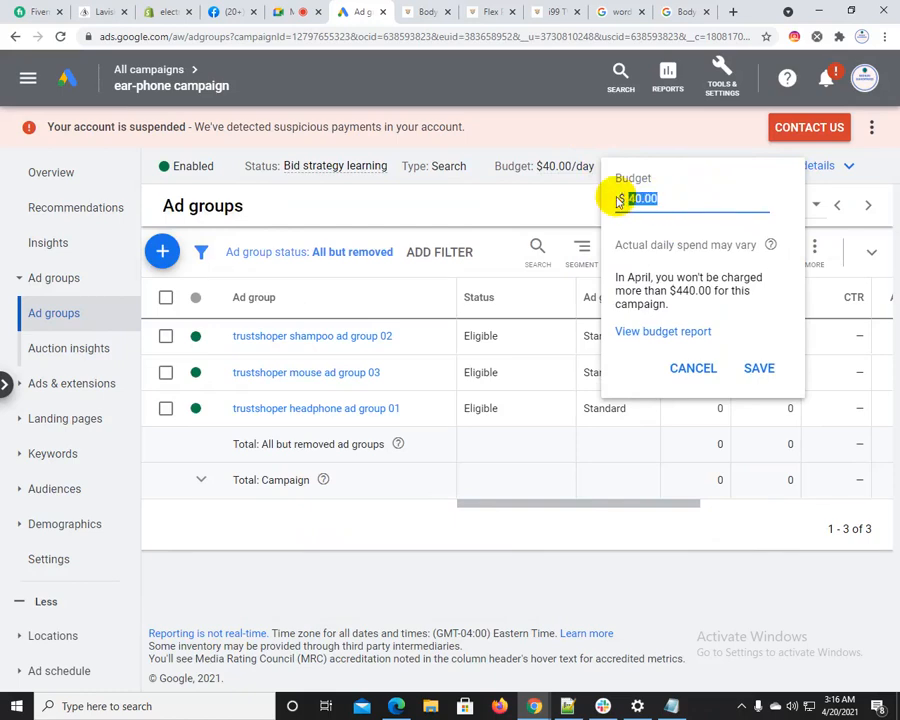
{"action": "left_click", "coordinate": [757, 366]}
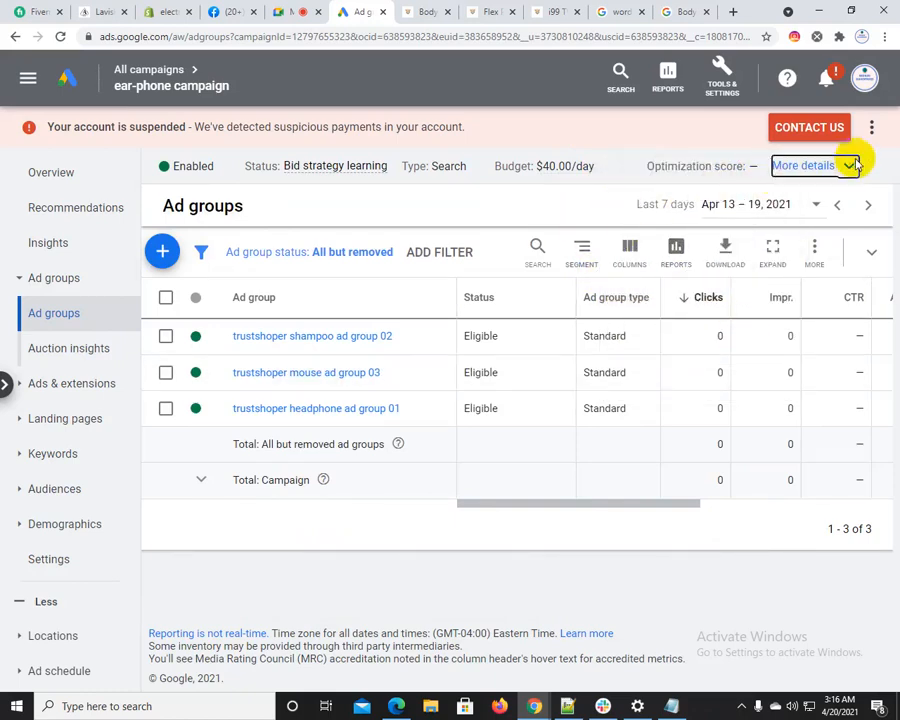
Open the ear-phone campaign's settings from its details and view the available campaign status options
{"action": "left_click", "coordinate": [852, 165]}
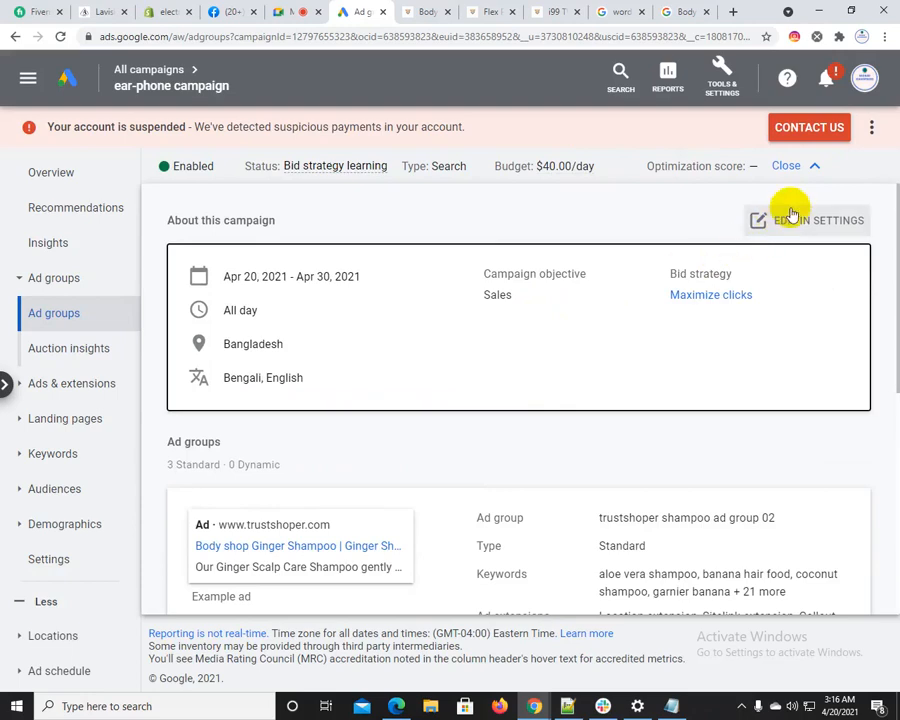
{"action": "left_click", "coordinate": [797, 222]}
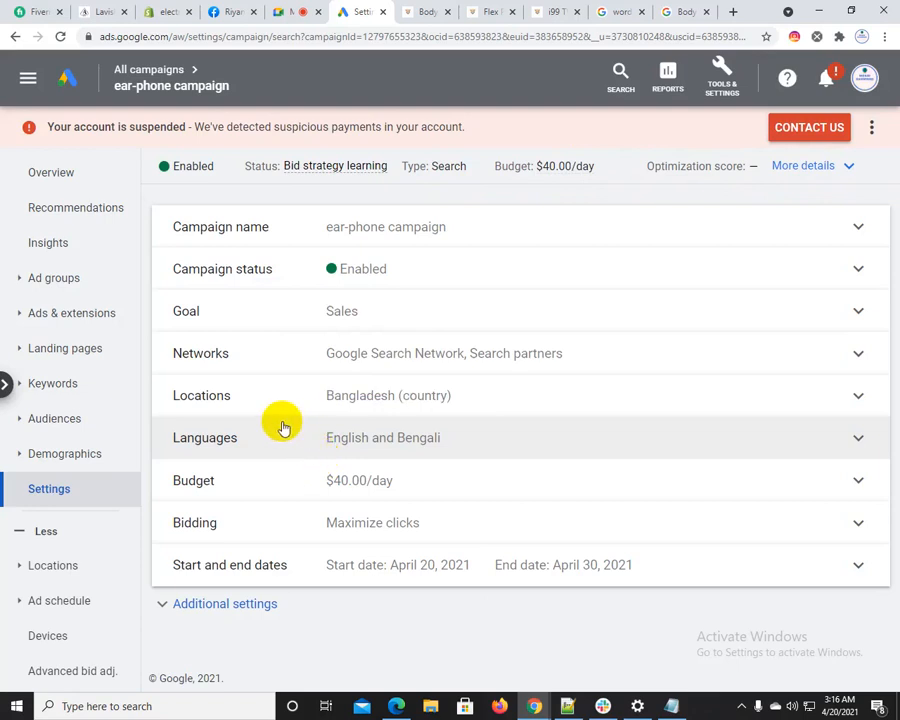
{"action": "left_click", "coordinate": [370, 273]}
{"action": "left_click", "coordinate": [376, 286]}
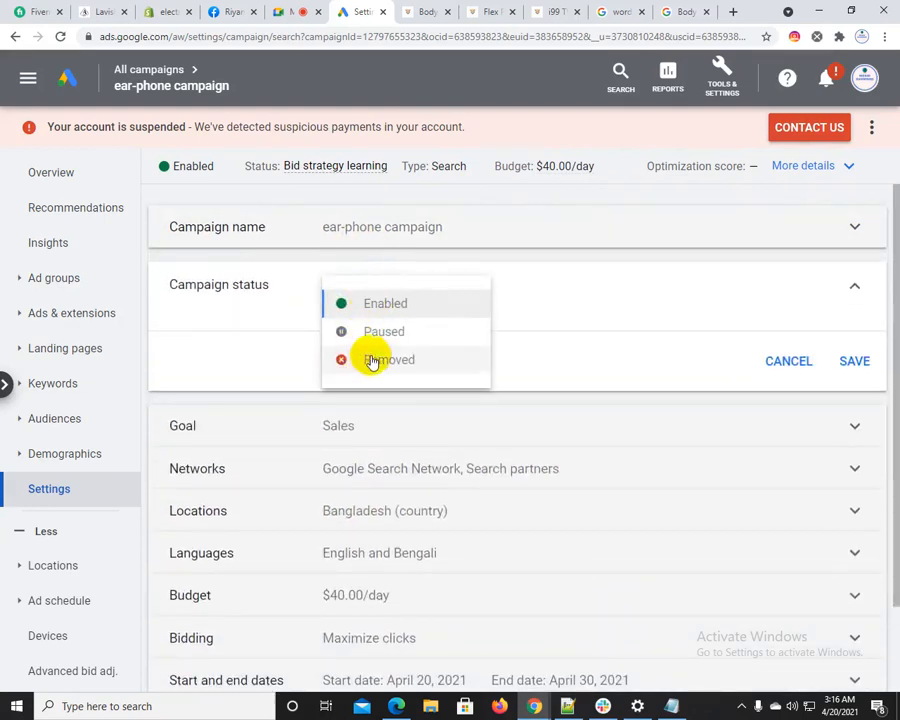
{"action": "left_click", "coordinate": [795, 363]}
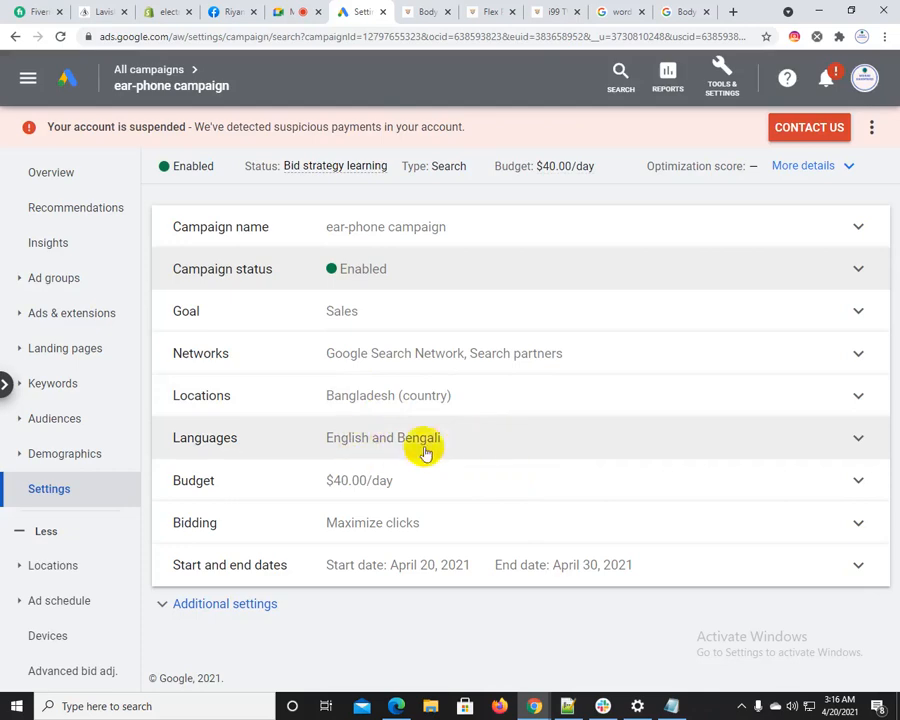
Change the campaign's bid strategy to Manual CPC by selecting the strategy directly, and save it
{"action": "left_click", "coordinate": [396, 527]}
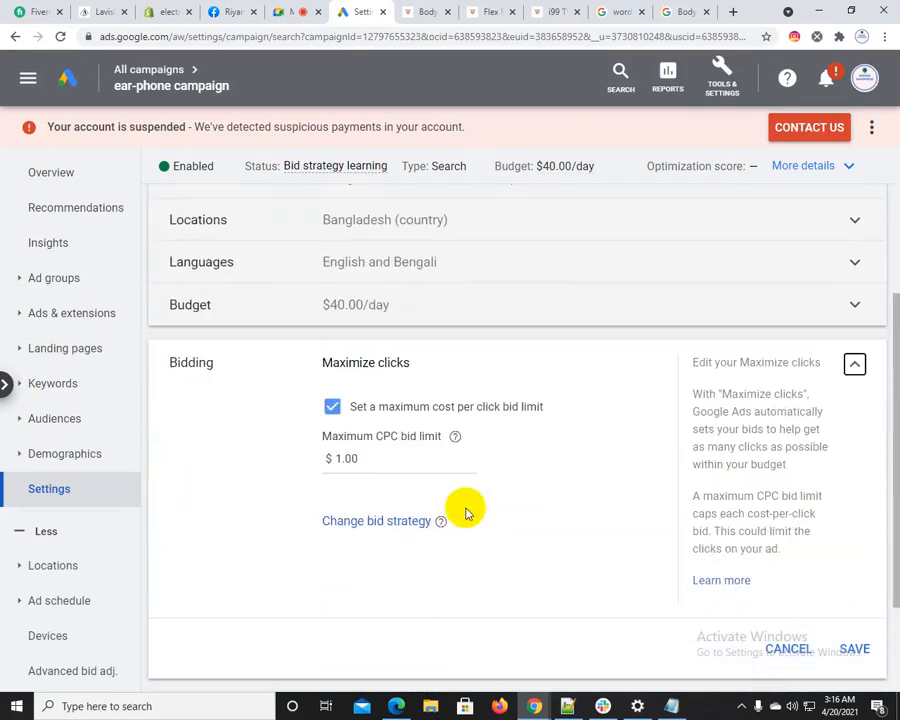
{"action": "left_click", "coordinate": [374, 520]}
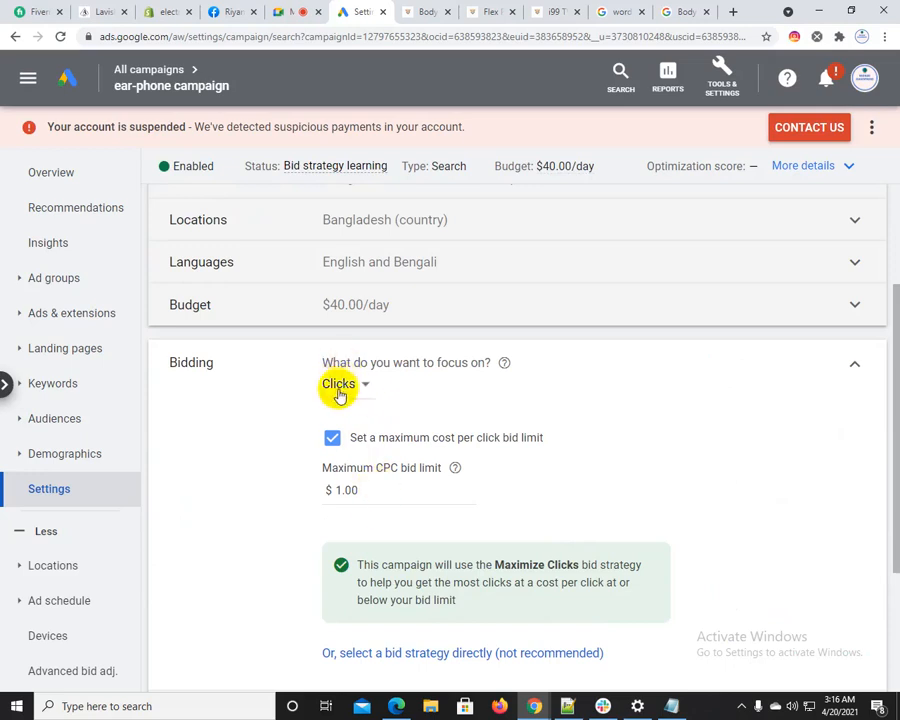
{"action": "left_click", "coordinate": [455, 653]}
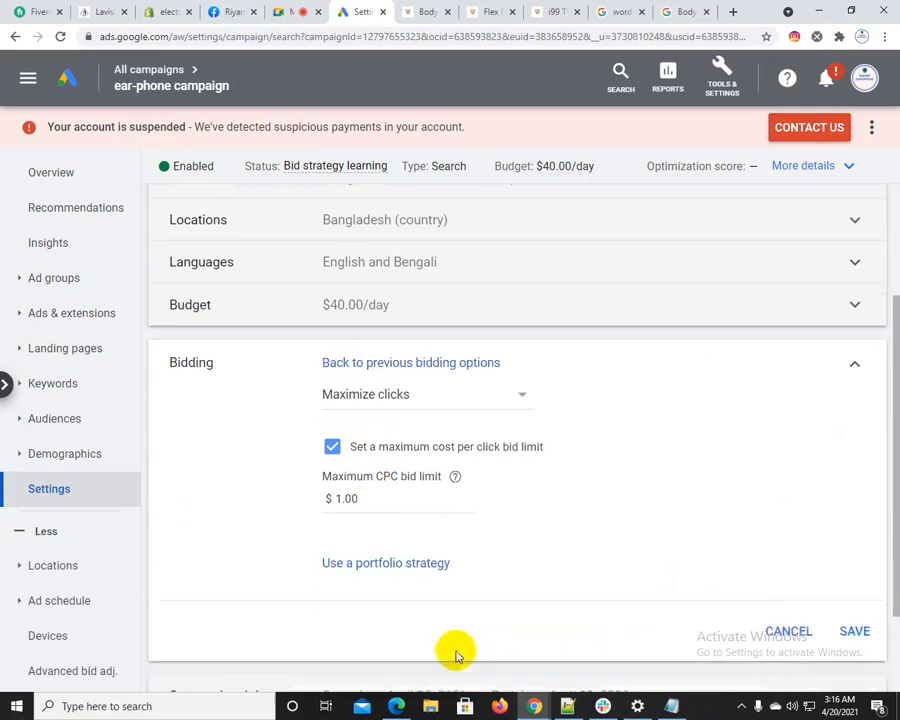
{"action": "left_click", "coordinate": [385, 395]}
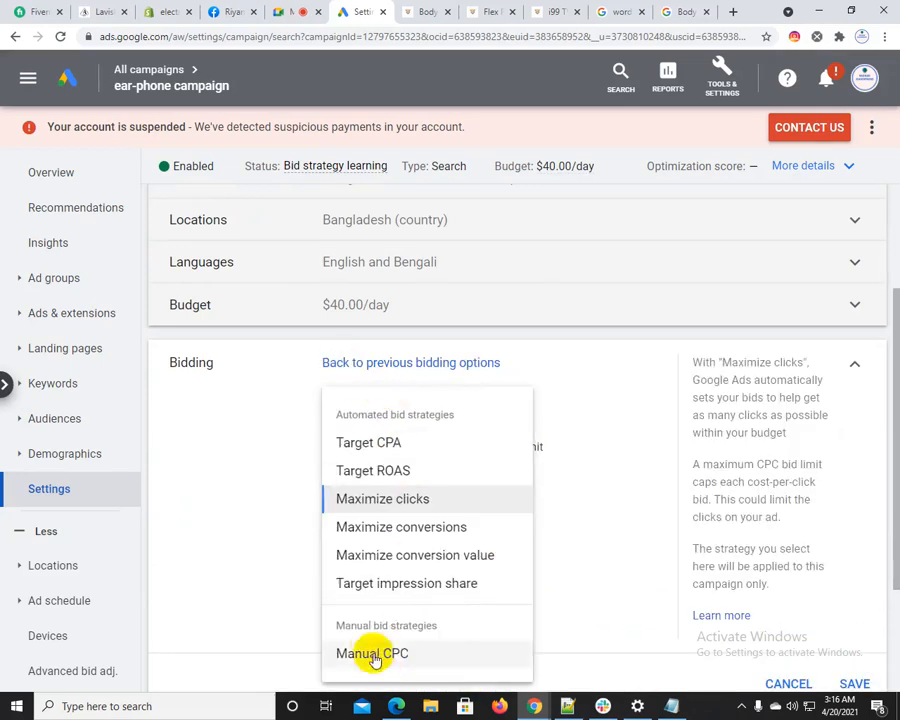
{"action": "left_click", "coordinate": [458, 652]}
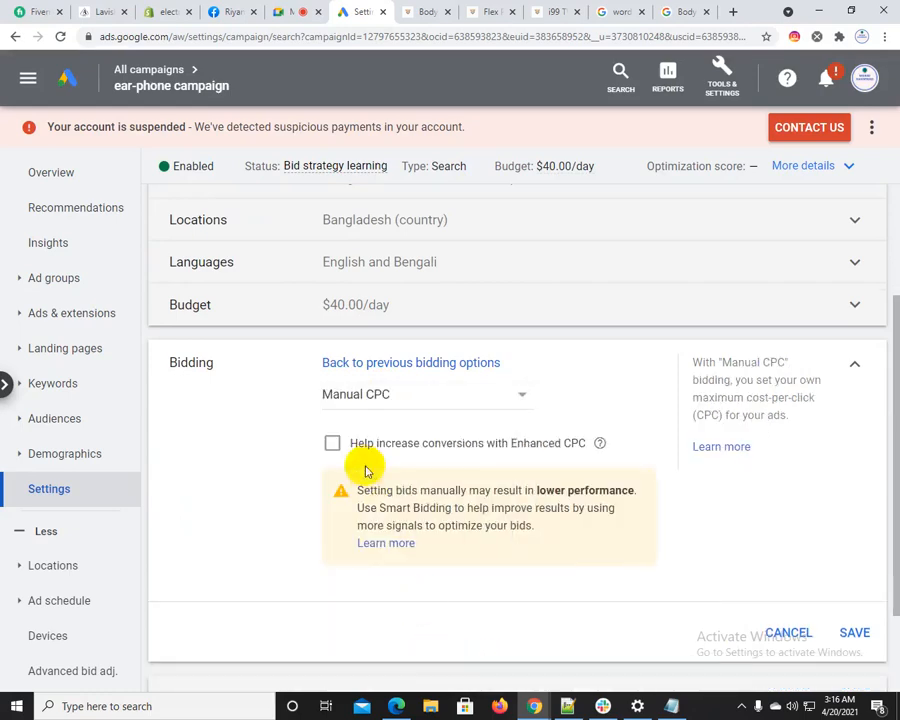
{"action": "left_click", "coordinate": [854, 632]}
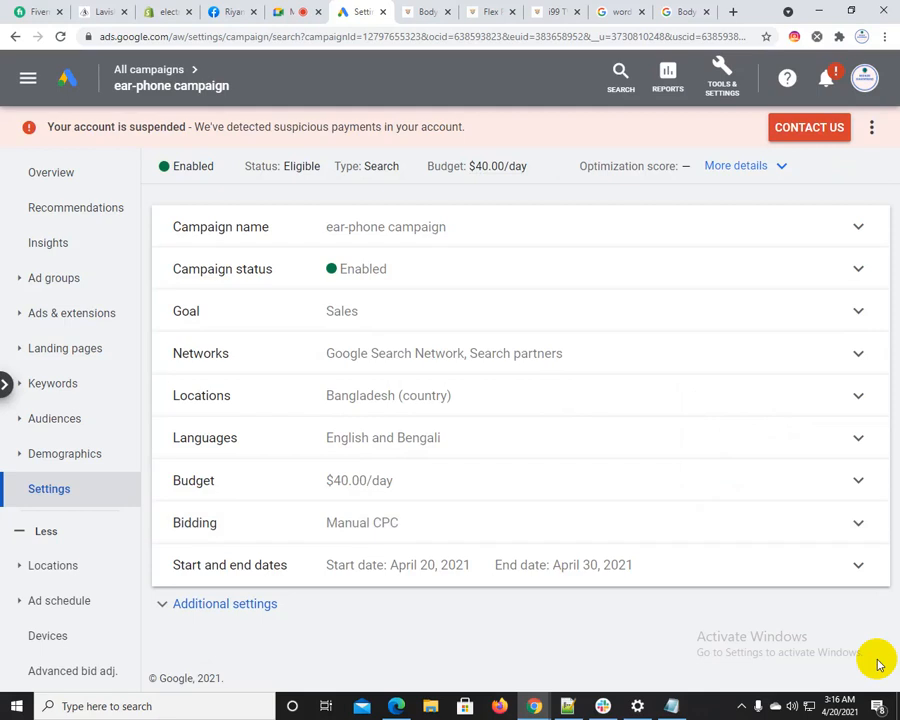
In the campaign's ad groups, set the shampoo ad group's default max. CPC to $0.50 and save it
{"action": "left_click", "coordinate": [55, 279]}
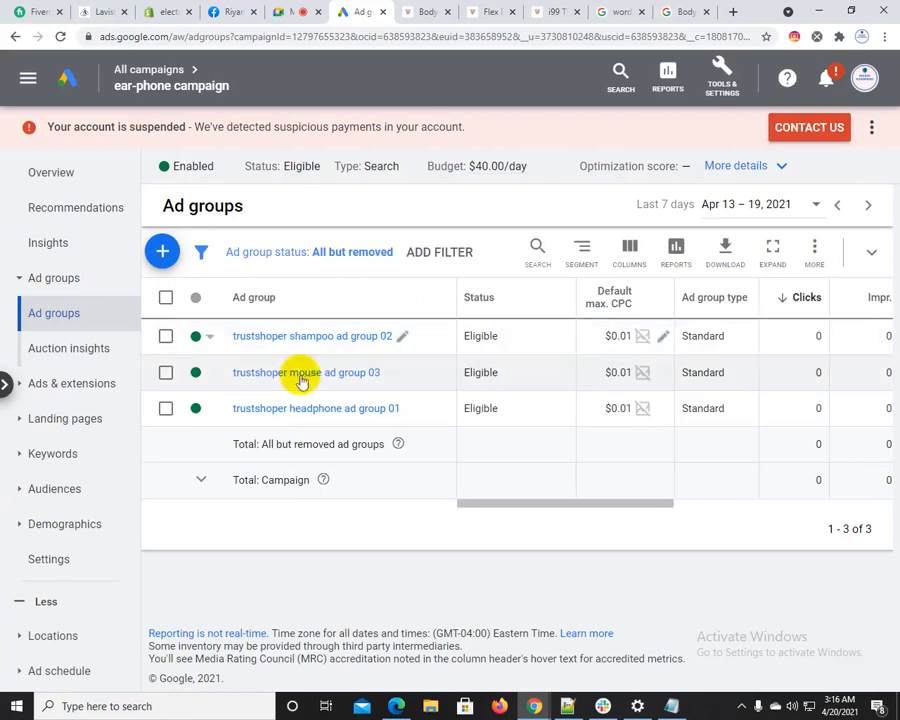
{"action": "left_click", "coordinate": [665, 339]}
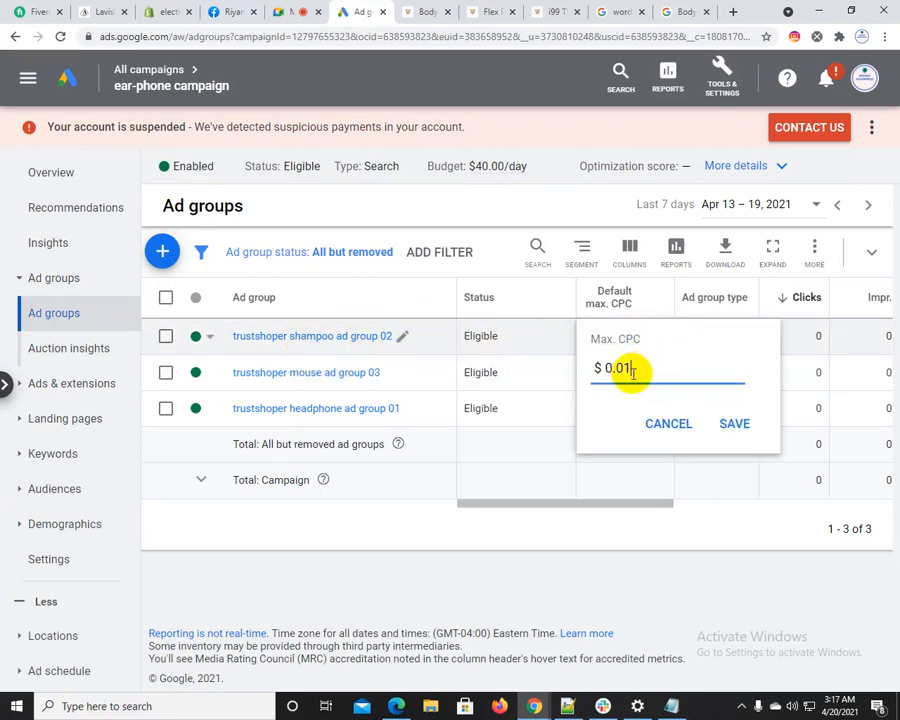
{"action": "type", "text": "50"}
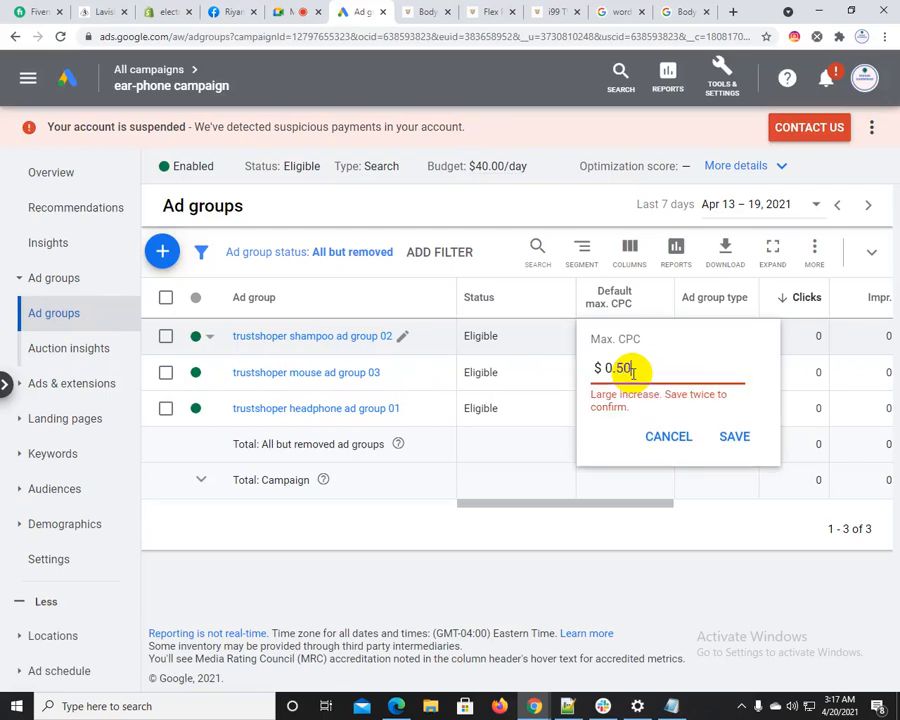
{"action": "left_click", "coordinate": [742, 440]}
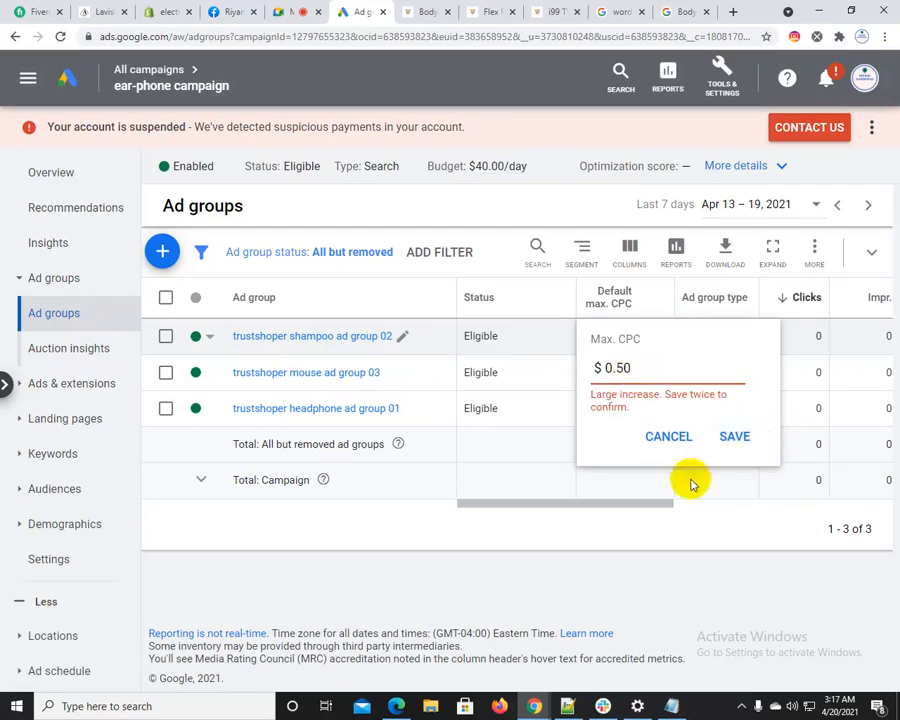
{"action": "left_click", "coordinate": [738, 437]}
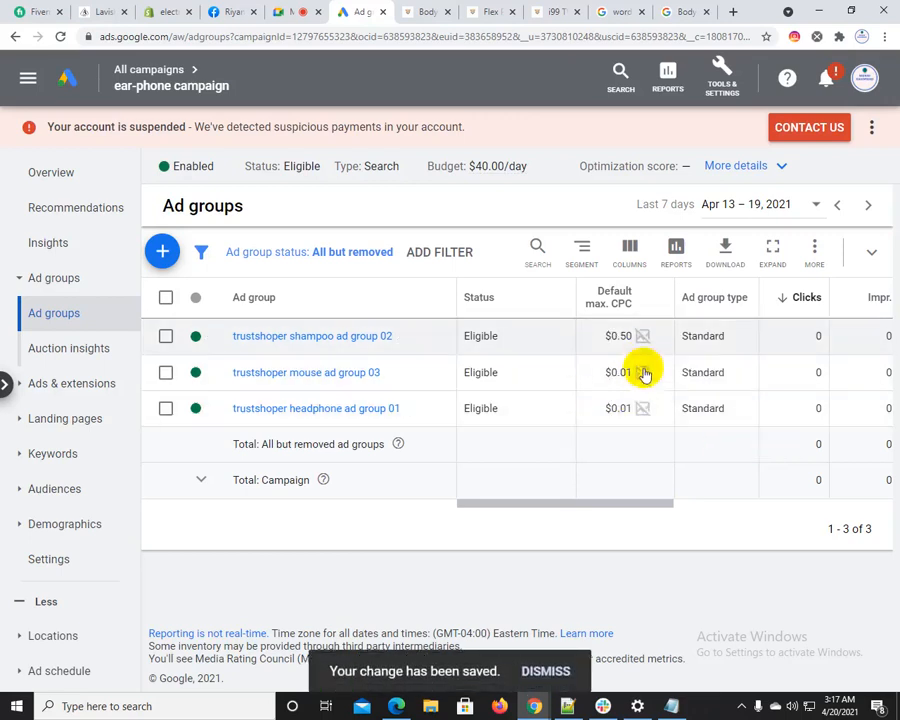
Set the mouse ad group's default max. CPC to $0.40 and save it
{"action": "left_click", "coordinate": [662, 374]}
{"action": "left_click_drag", "start_coordinate": [640, 404], "coordinate": [588, 410]}
{"action": "left_click", "coordinate": [641, 418]}
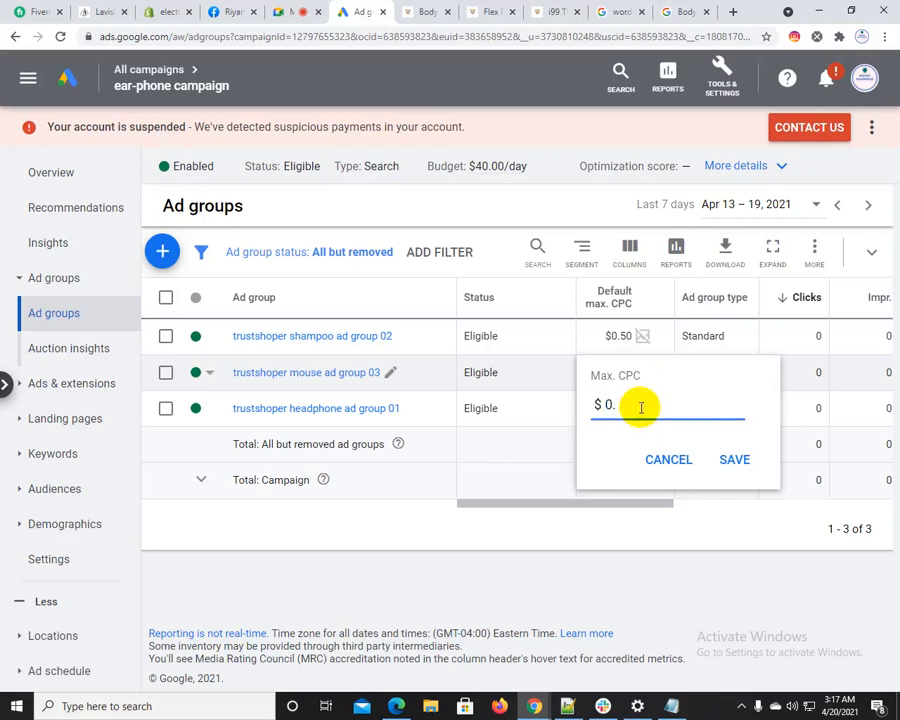
{"action": "type", "text": "40"}
{"action": "left_click", "coordinate": [734, 472]}
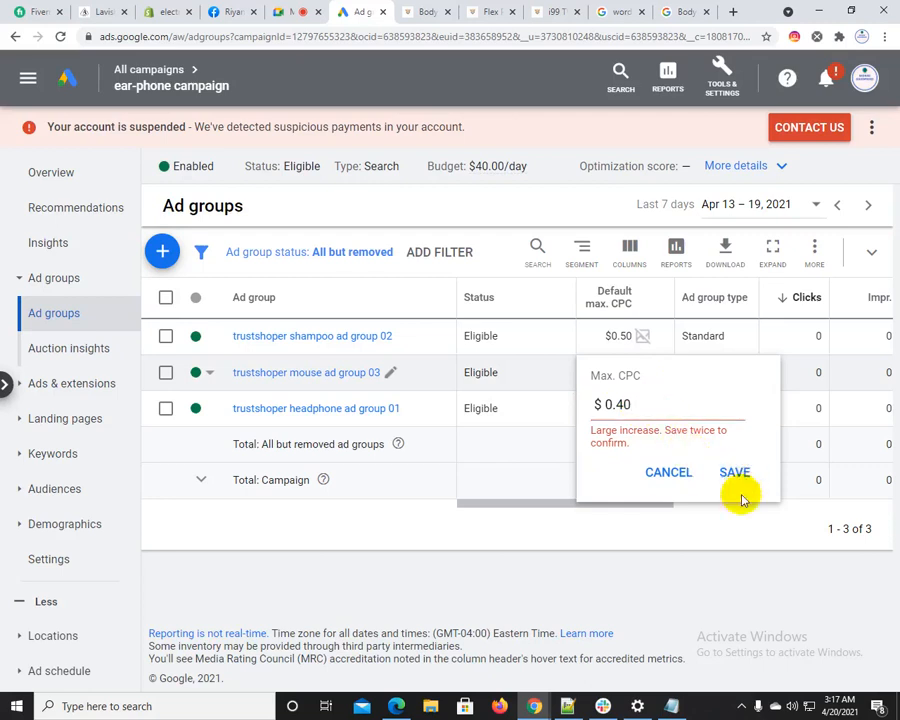
{"action": "left_click", "coordinate": [732, 471]}
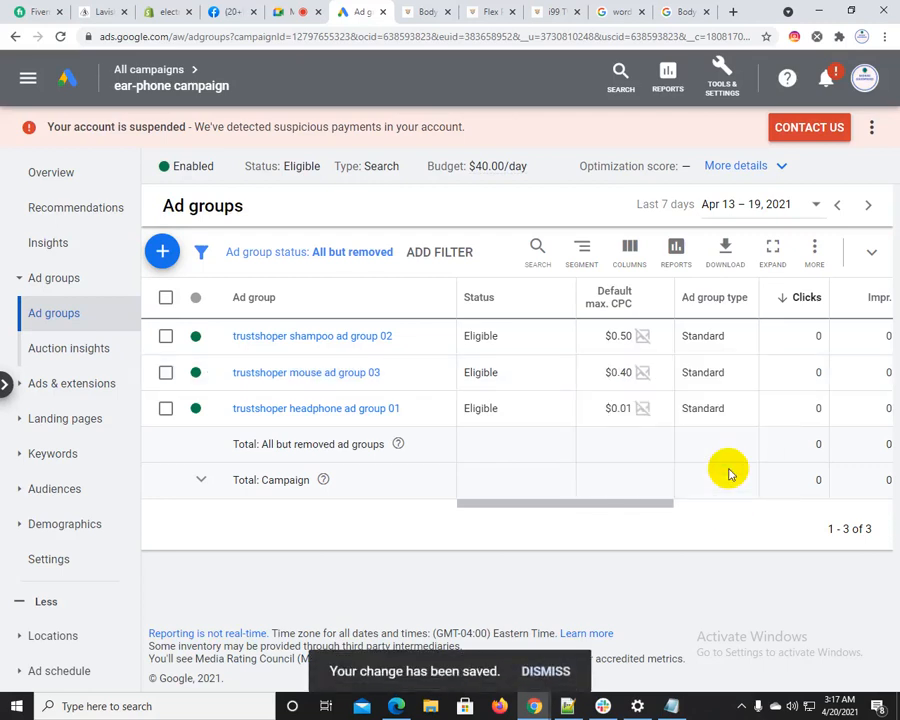
Set the headphone ad group's default max. CPC to $0.60 and save it
{"action": "left_click", "coordinate": [659, 414]}
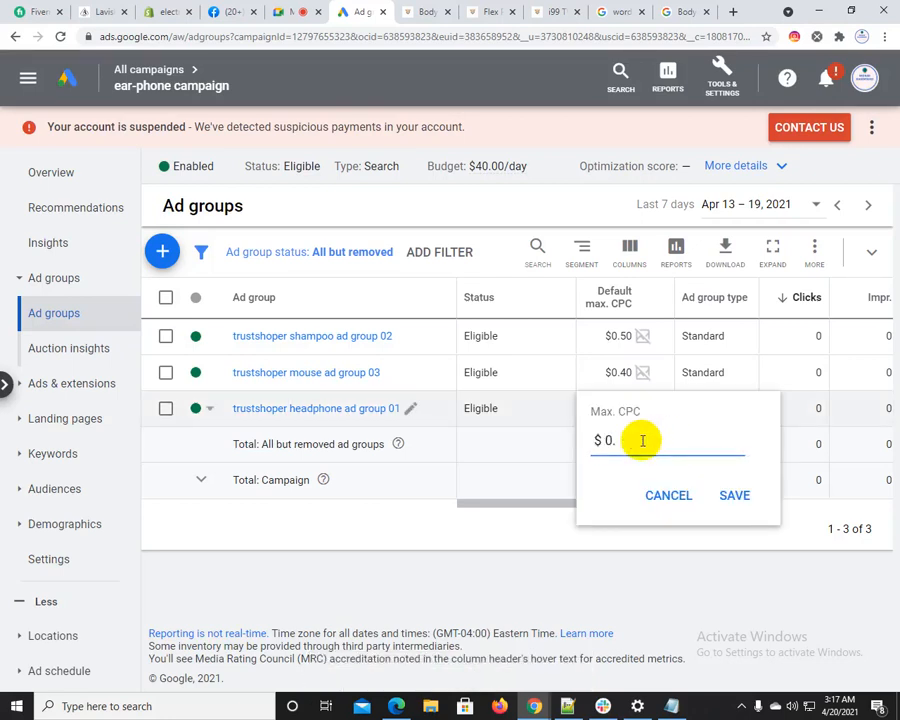
{"action": "type", "text": "60"}
{"action": "left_click", "coordinate": [732, 507]}
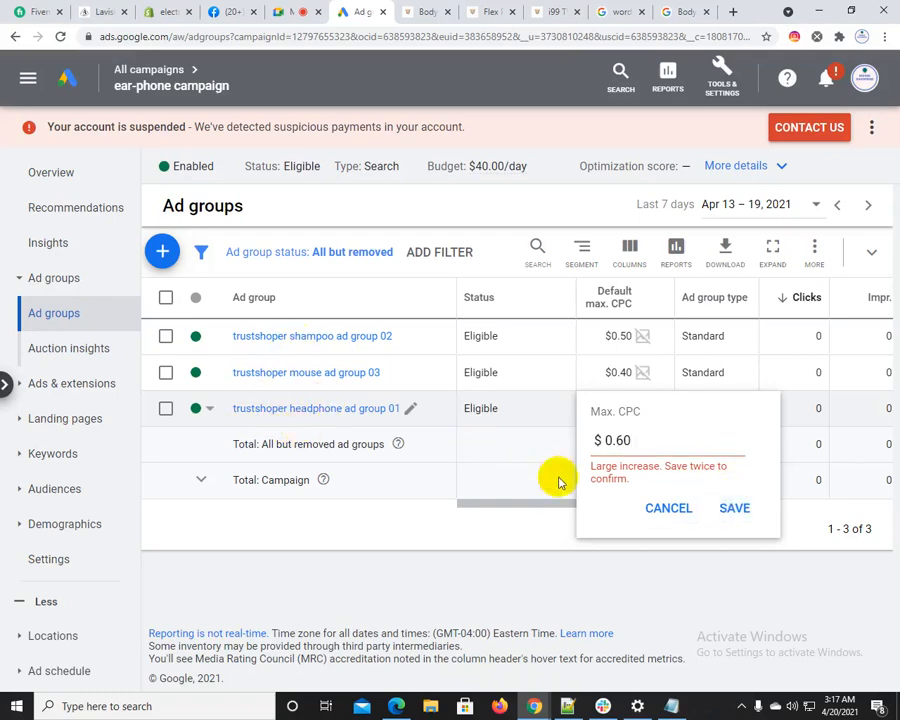
{"action": "left_click", "coordinate": [733, 507]}
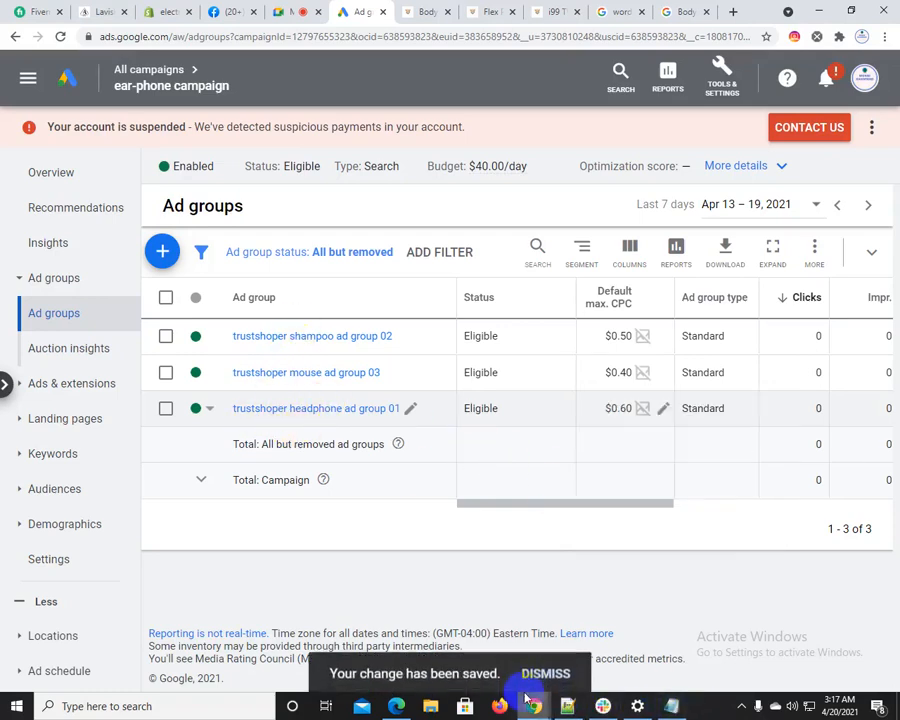
Glance at the keyword notes in Notepad++, then return to Google Ads and view the ear-phone campaign's overview
{"action": "left_click", "coordinate": [569, 708]}
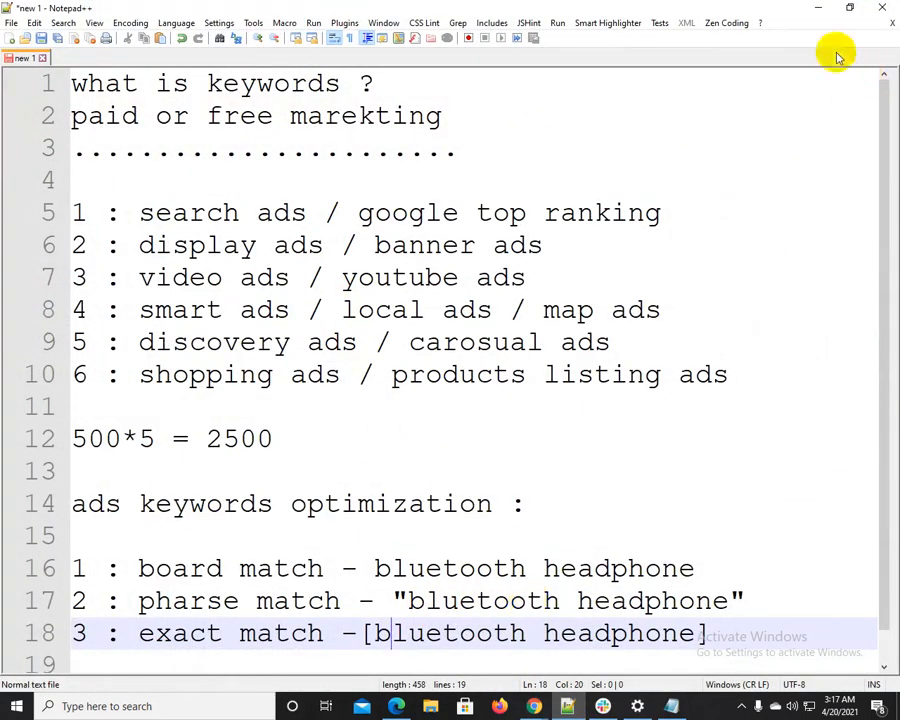
{"action": "left_click", "coordinate": [816, 8]}
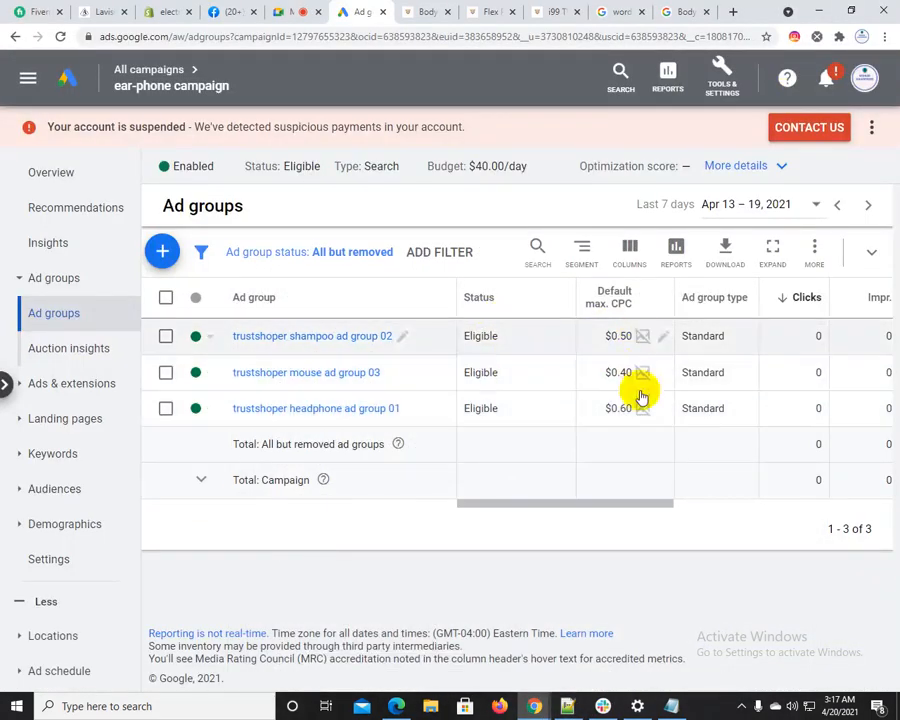
{"action": "left_click", "coordinate": [40, 172]}
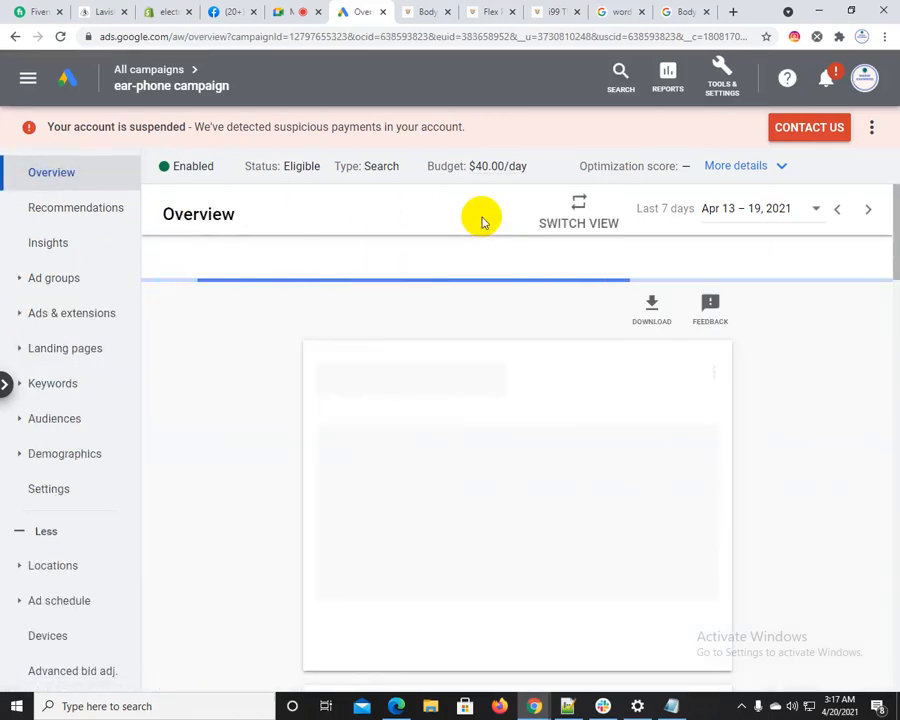